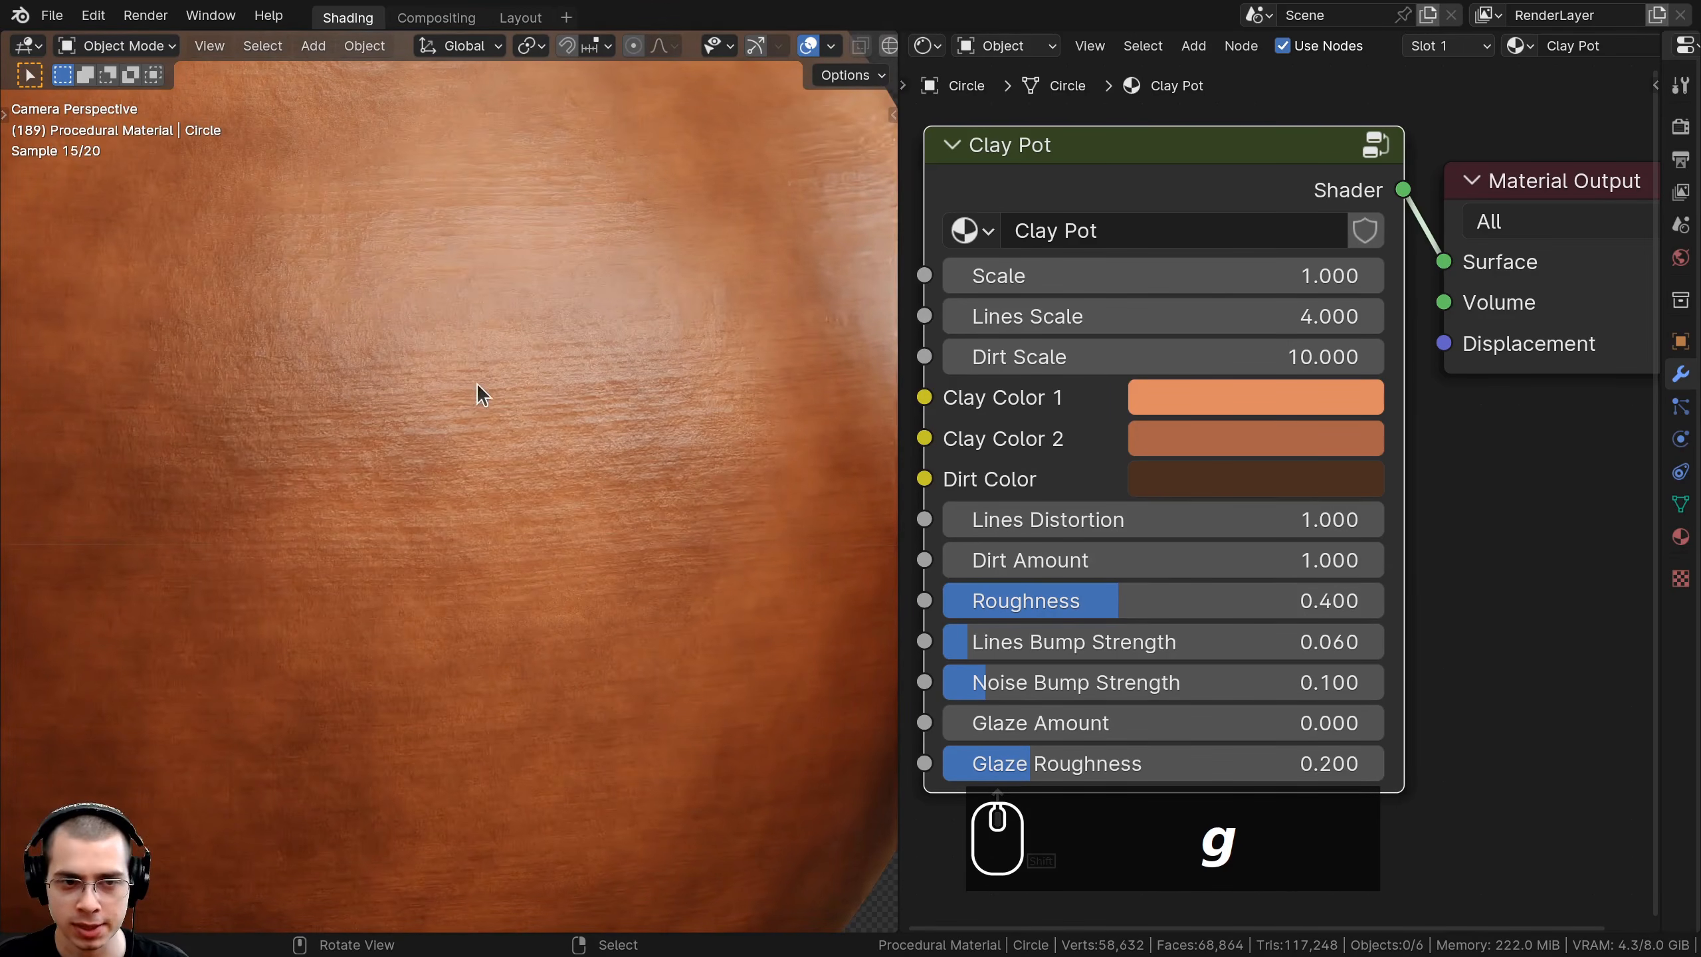
- Examine the clay surface up close on the vase and on the lidded pot
scroll(328, 403, down, 2)
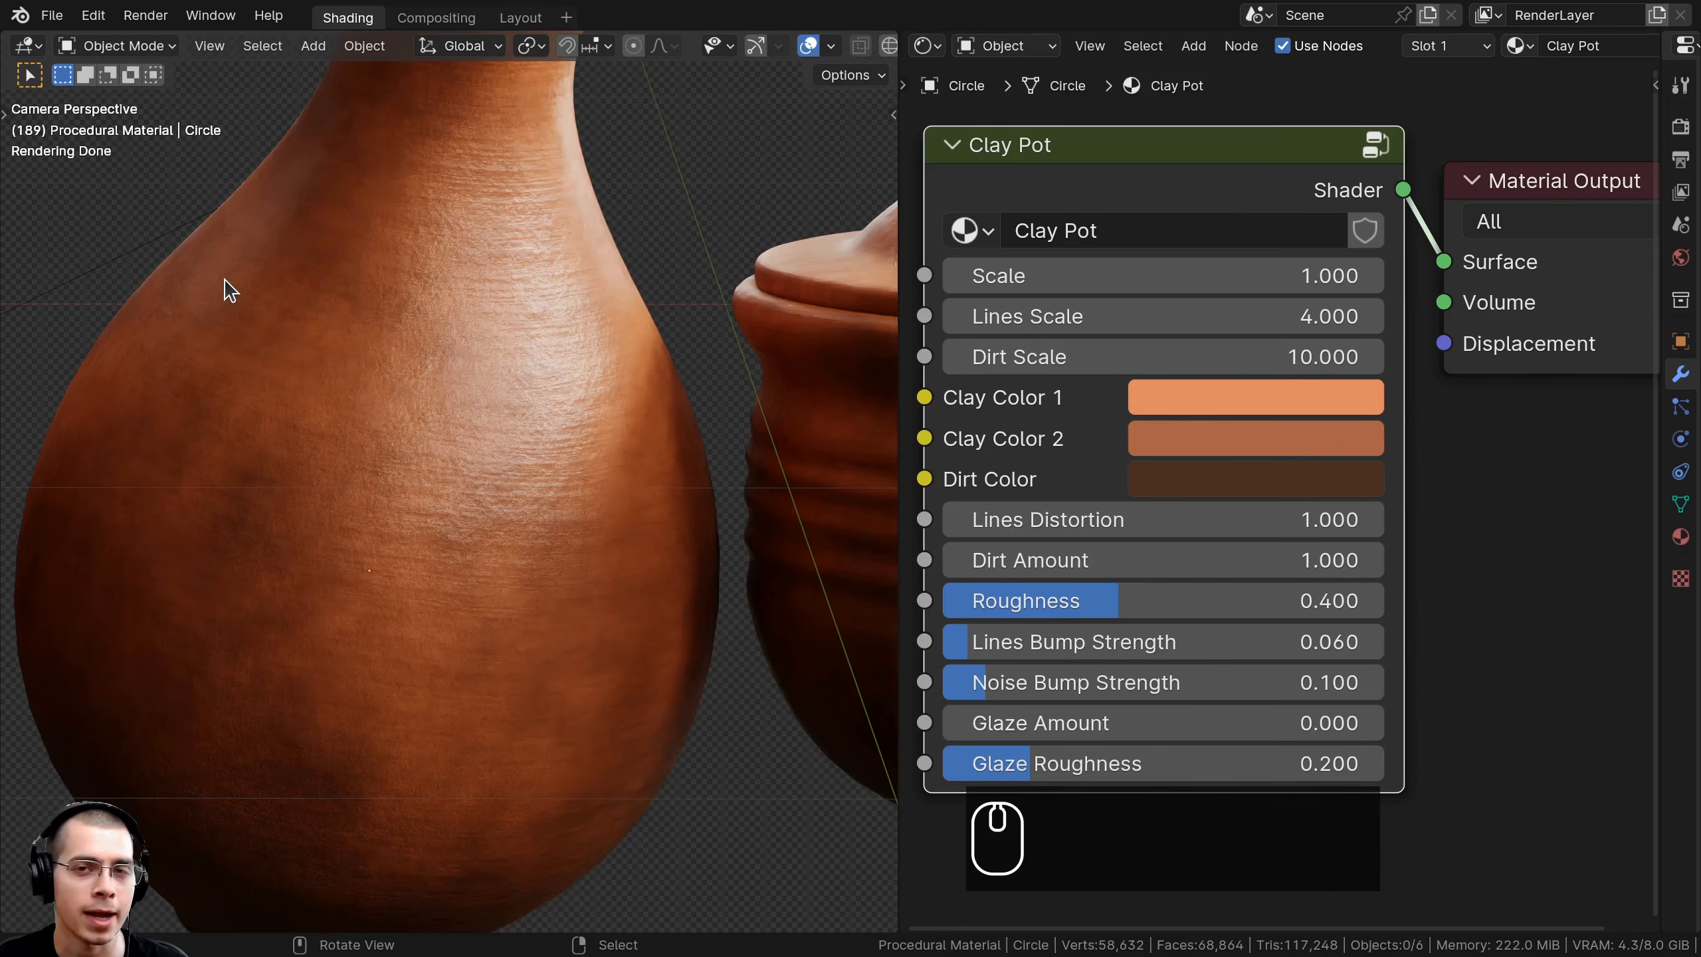
shift+middle_drag(238, 300, 519, 375)
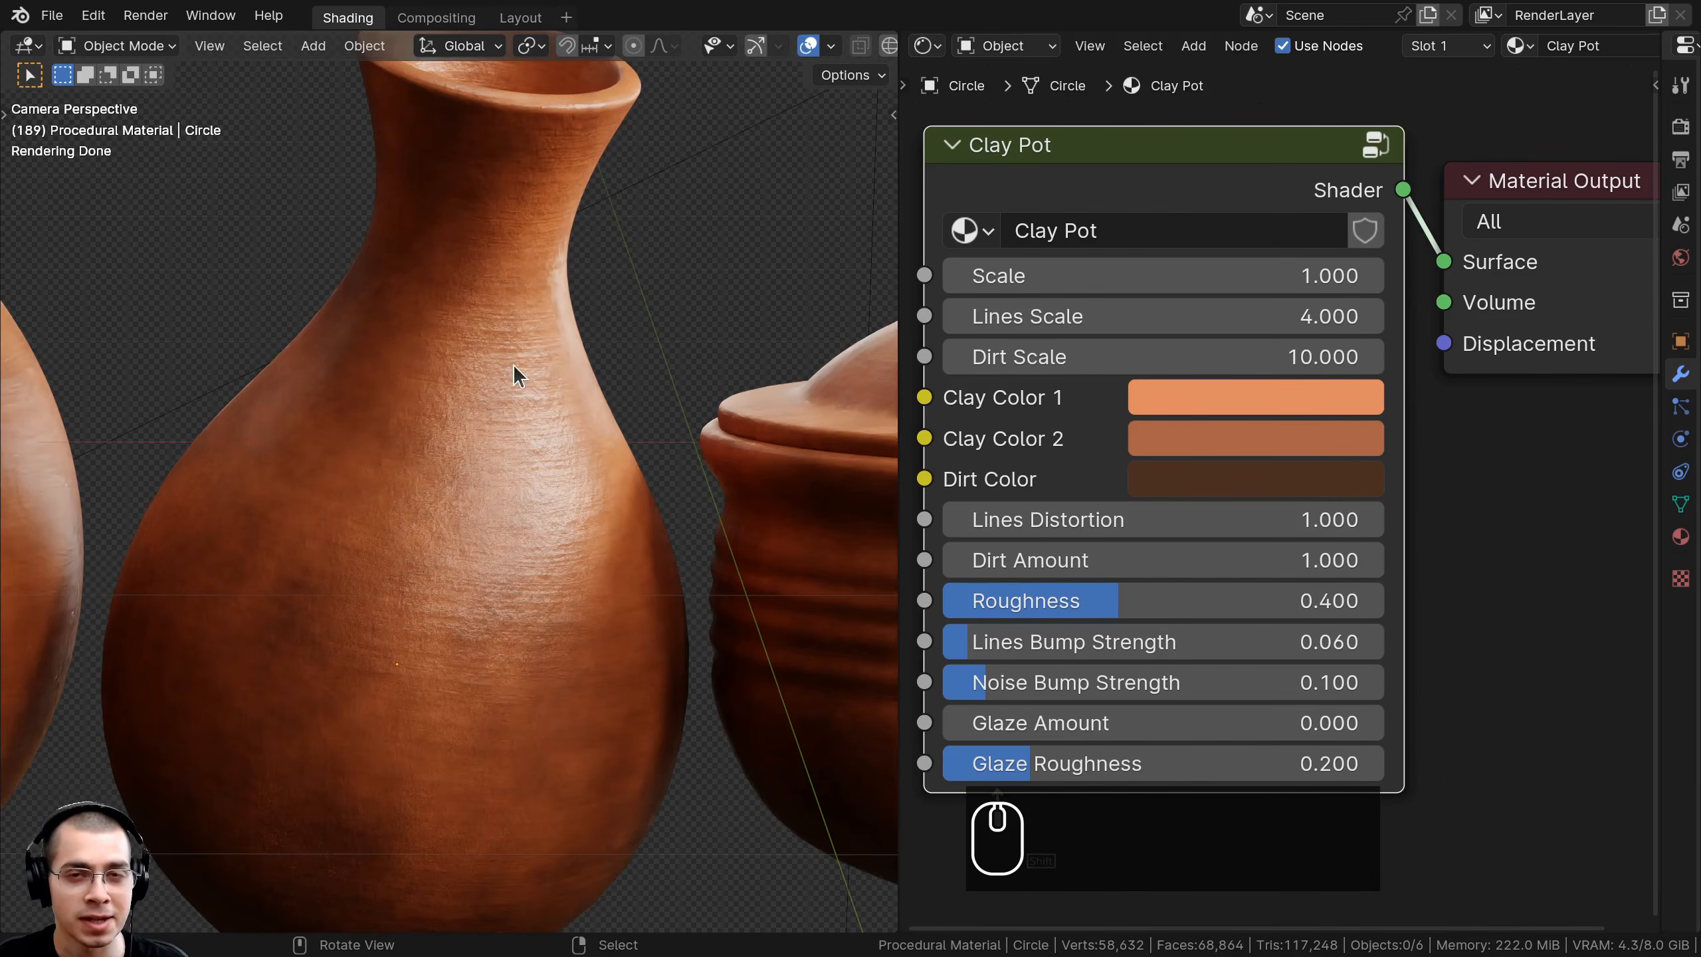
scroll(280, 228, up, 3)
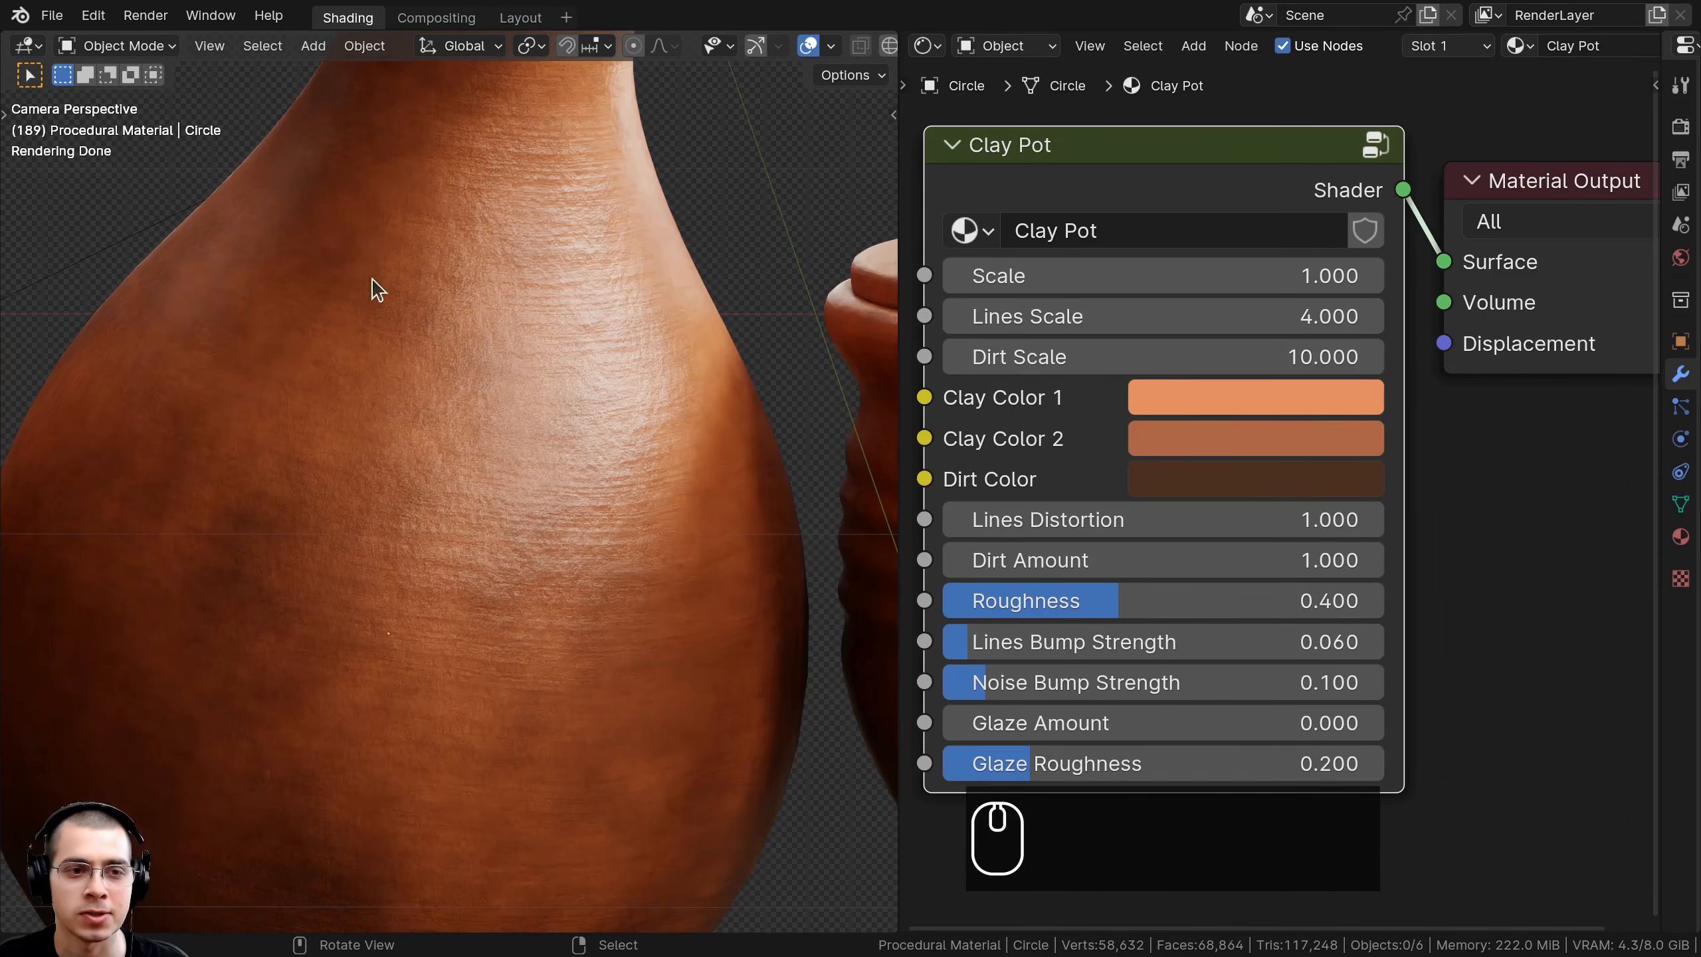
scroll(536, 369, down, 5)
shift+scroll(415, 469, down, 2)
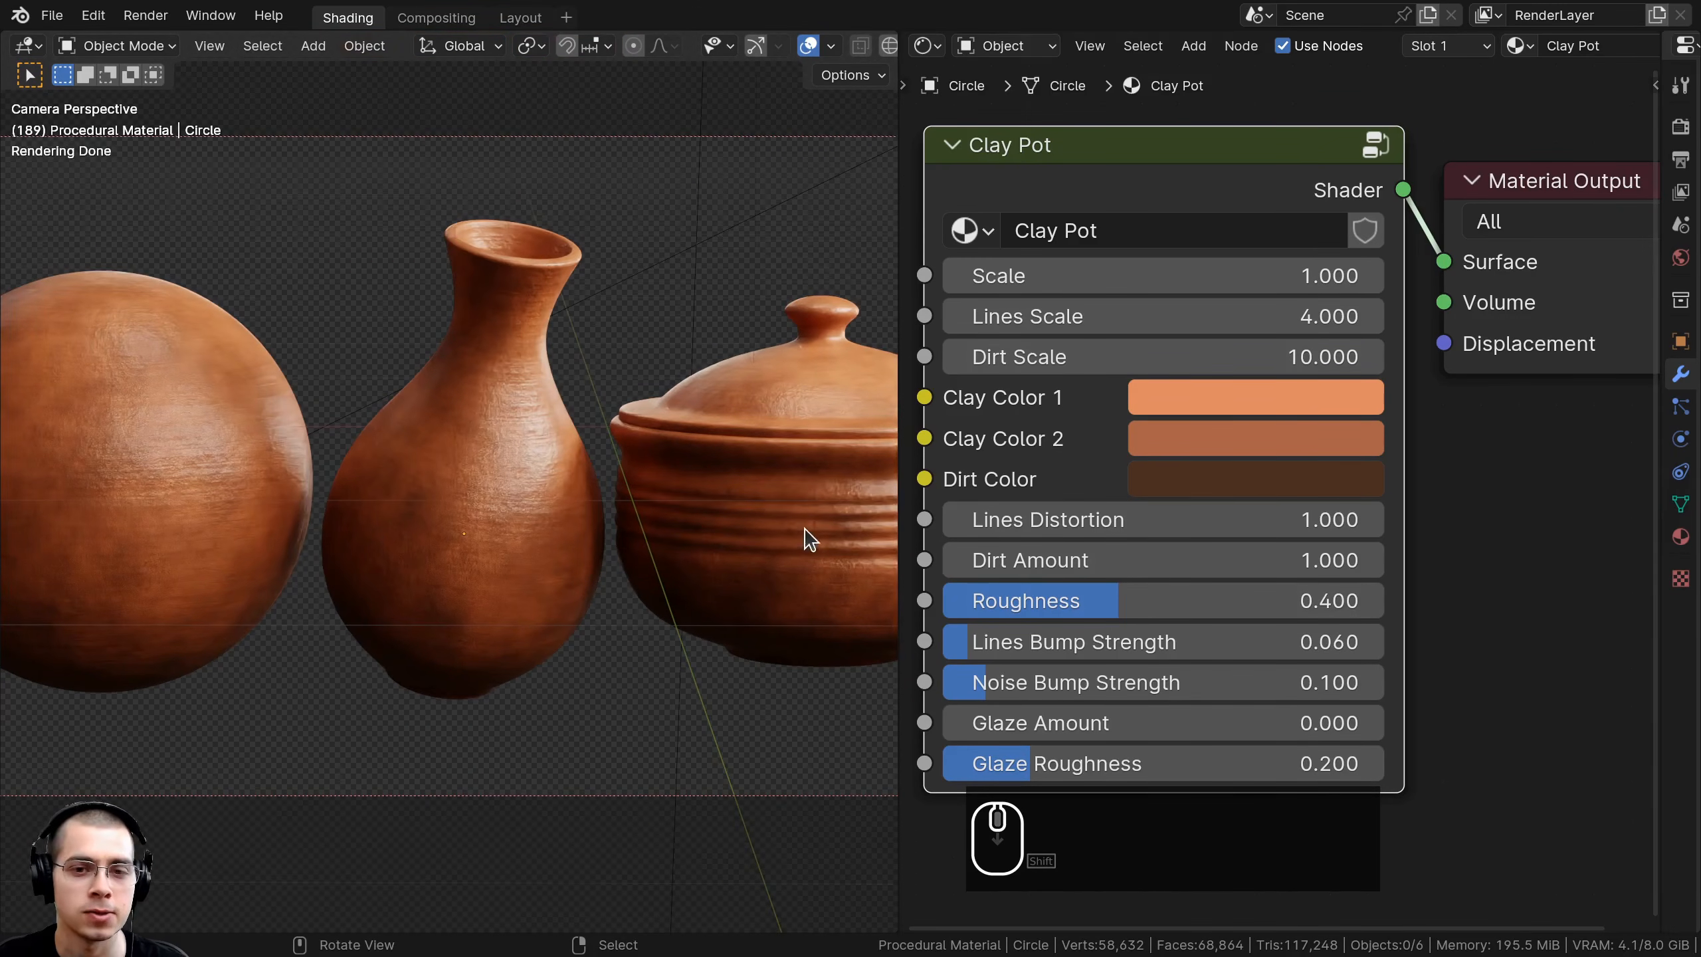
shift+middle_drag(661, 399, 455, 411)
scroll(455, 410, up, 1)
scroll(1090, 189, down, 1)
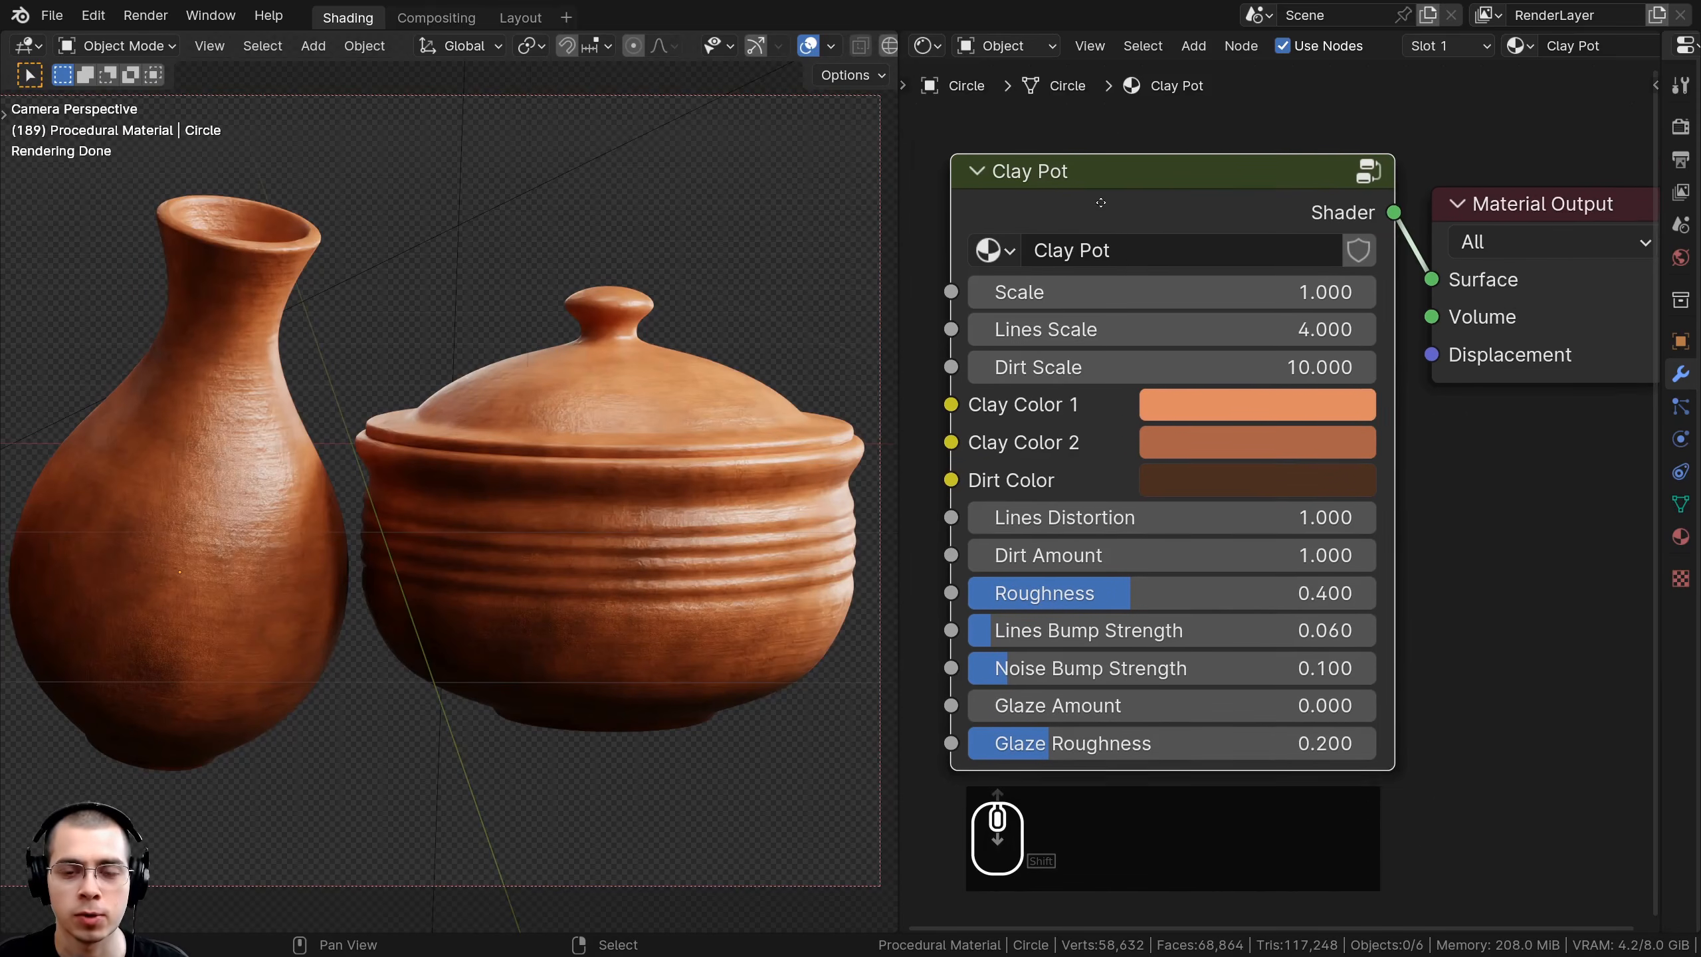
- Try a Lines Scale of 11.5 and a different Dirt Scale on the Clay Pot node, discarding both changes
mouse_move(1183, 260)
mouse_down()
mouse_move(1331, 260)
mouse_move(1183, 260)
mouse_up()
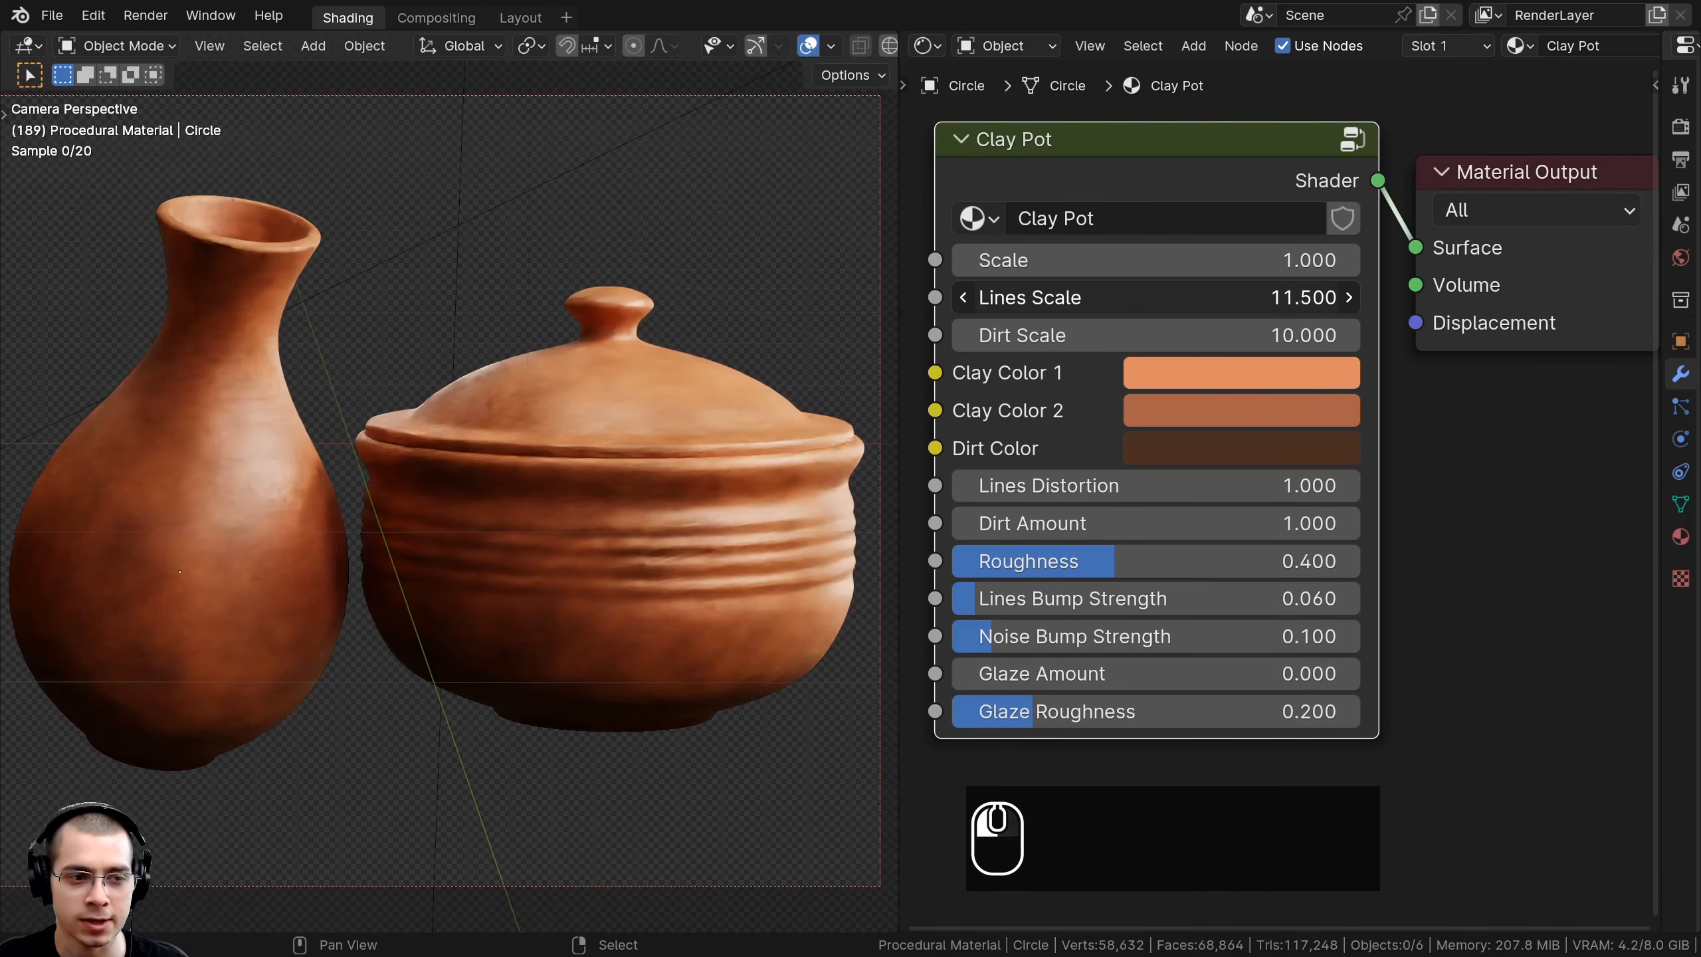
key(BackSpace)
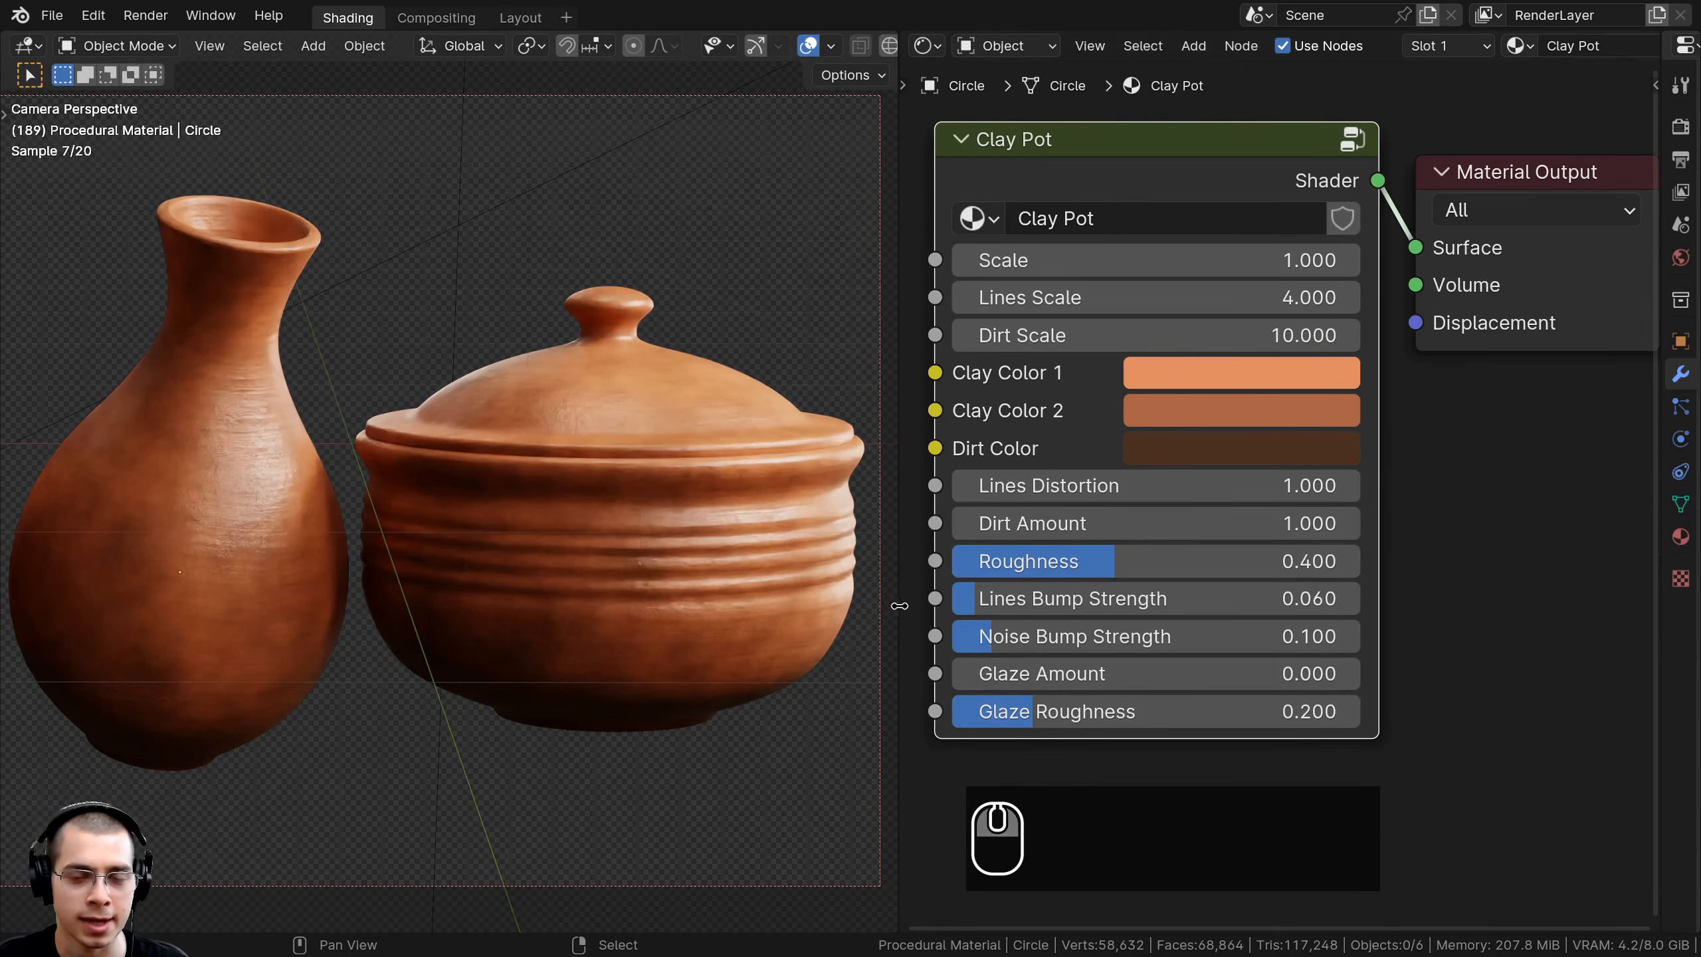
shift+drag(1152, 335, 1232, 335)
right_click(1198, 335)
- Try other colors for the clay and dirt colors of the Clay Pot node, discarding each one
click(1203, 377)
drag(1338, 474, 1324, 422)
click(1289, 411)
right_click(1323, 422)
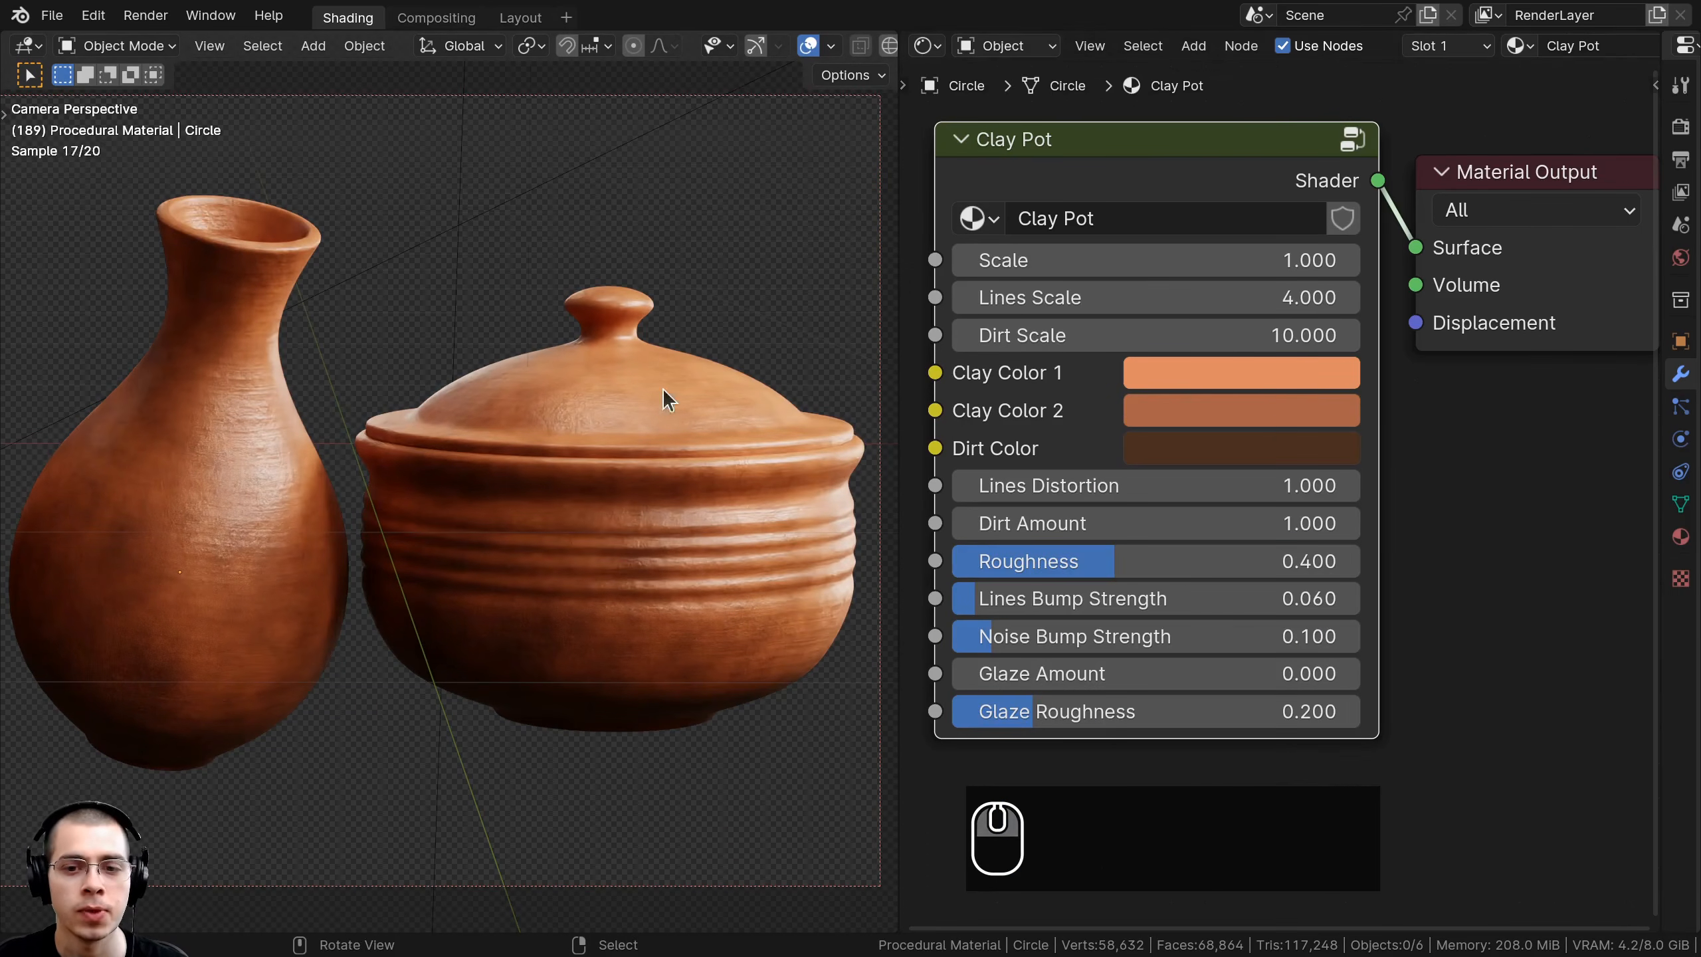
click(1247, 446)
mouse_move(1192, 583)
mouse_down()
mouse_move(1029, 672)
mouse_move(1190, 424)
mouse_move(1063, 448)
mouse_move(1003, 619)
mouse_up()
right_click(1003, 619)
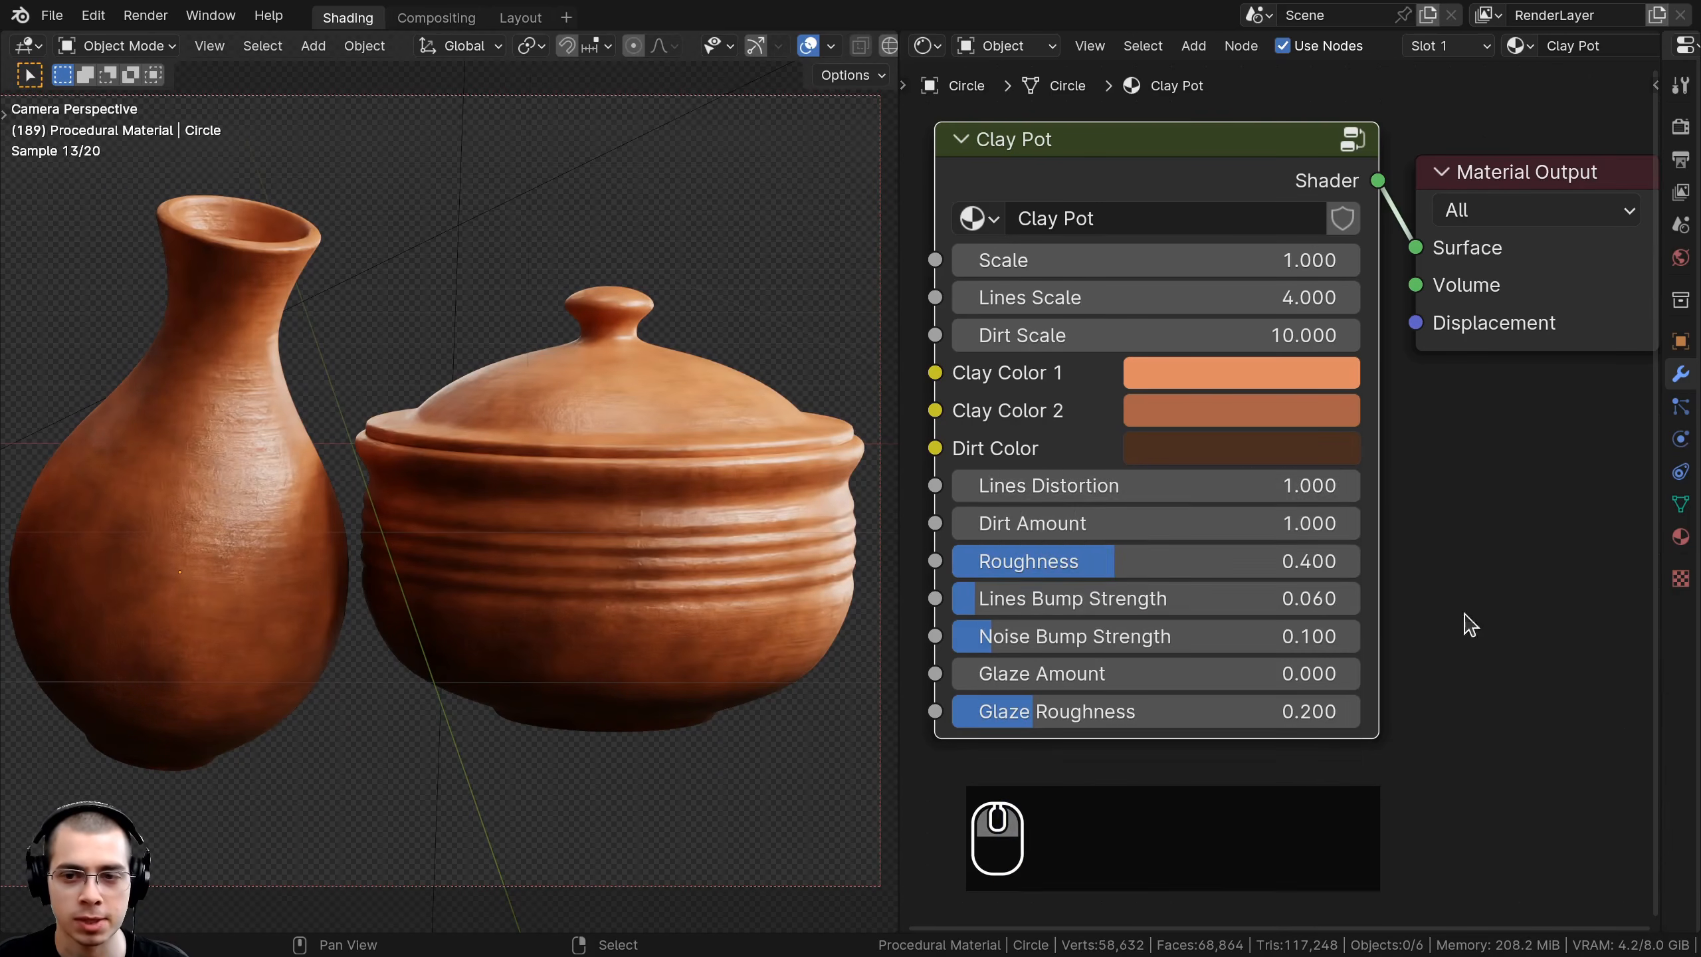
- Try a Lines Distortion of 17.95 and a different Dirt Amount on the Clay Pot node, discarding both changes
middle_drag(1075, 325, 1078, 271)
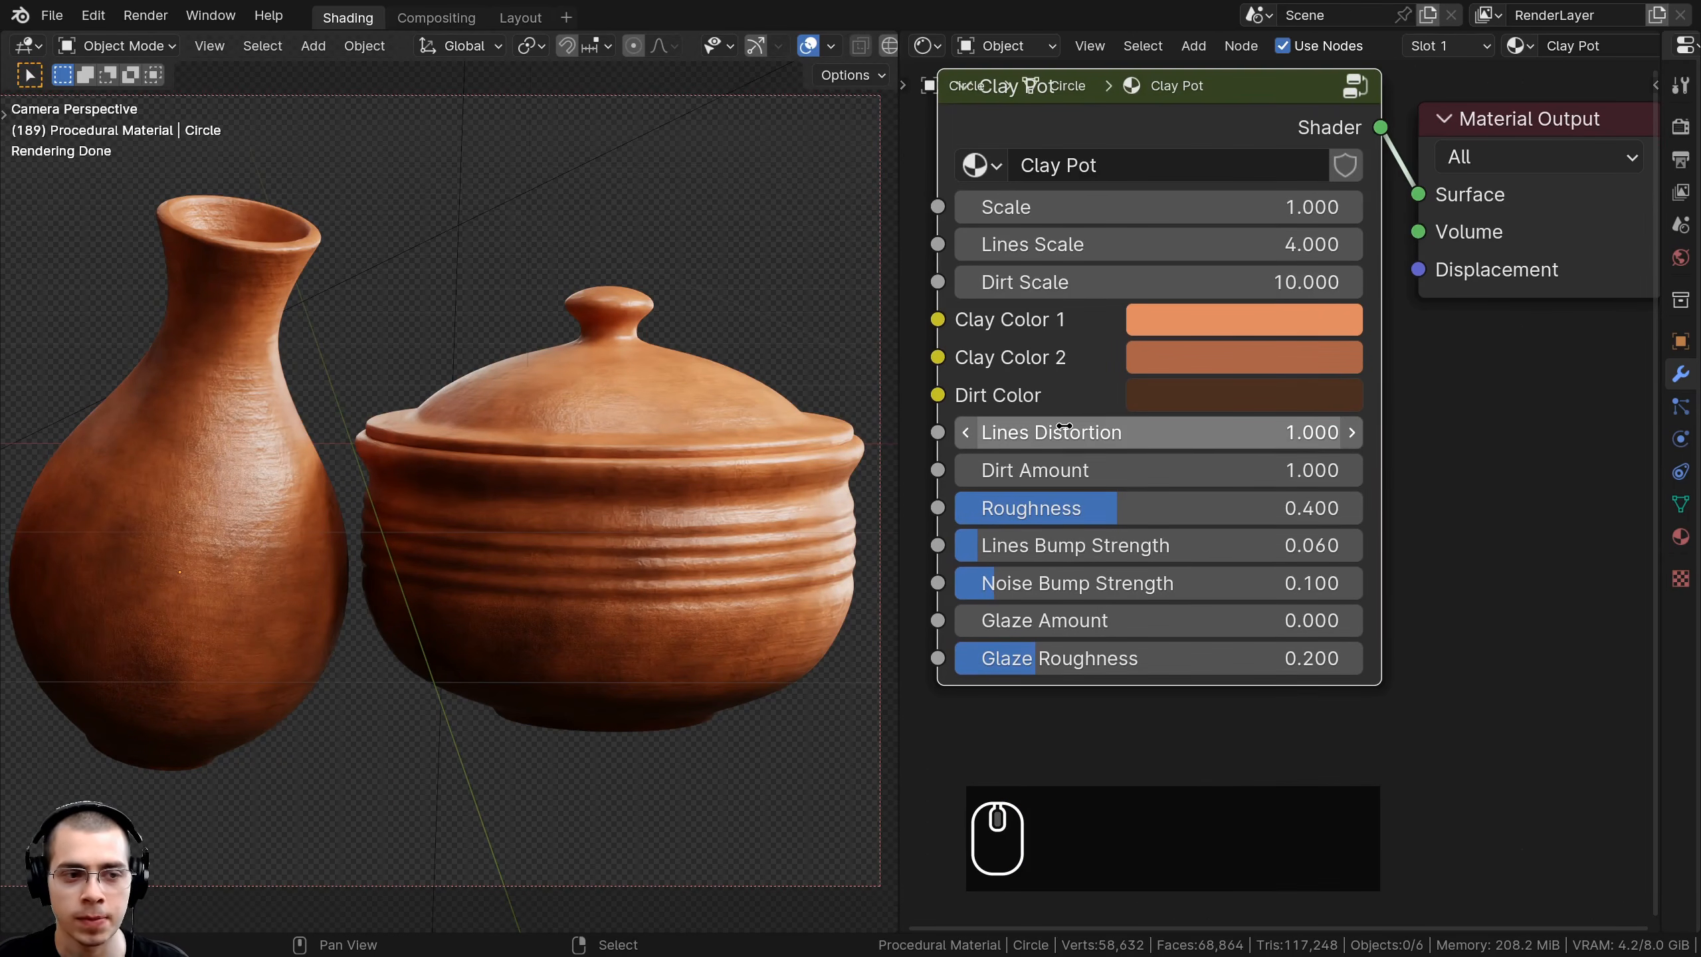
shift+drag(1064, 426, 1125, 426)
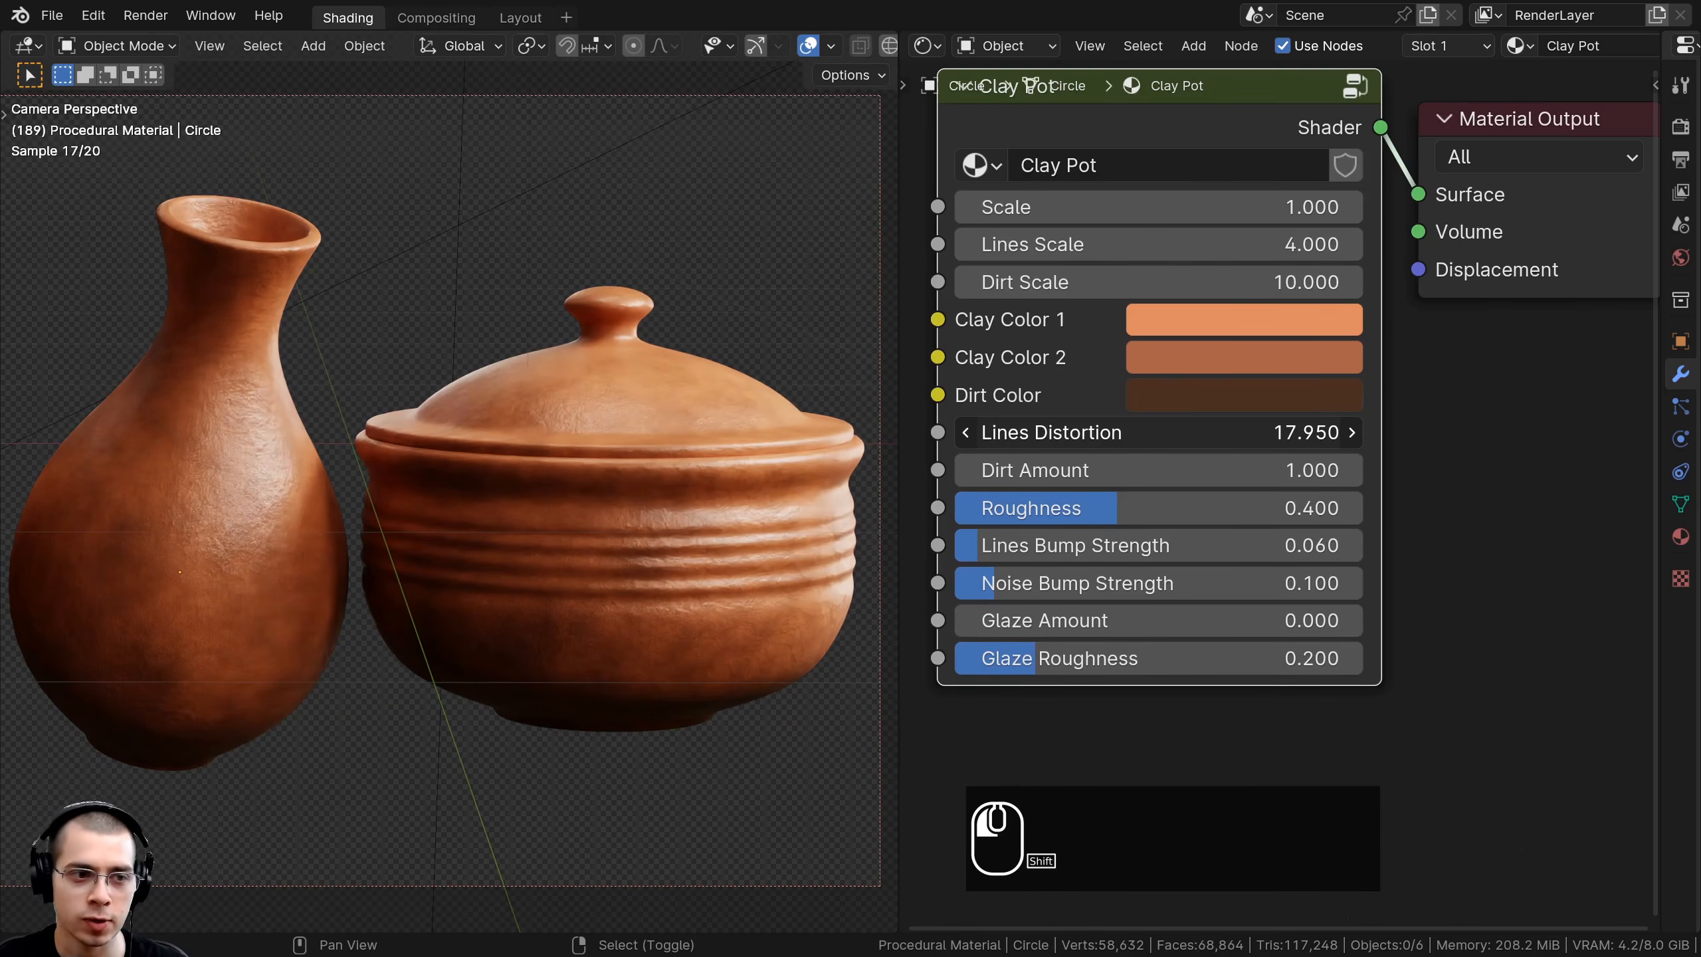
right_click(1064, 430)
middle_drag(1072, 523, 1103, 459)
drag(1098, 410, 1009, 481)
right_click(1098, 406)
right_click(1099, 406)
- Try a Noise Bump Strength of about 0.62, cancel the change, and look at the vase up close
drag(1132, 527, 1345, 526)
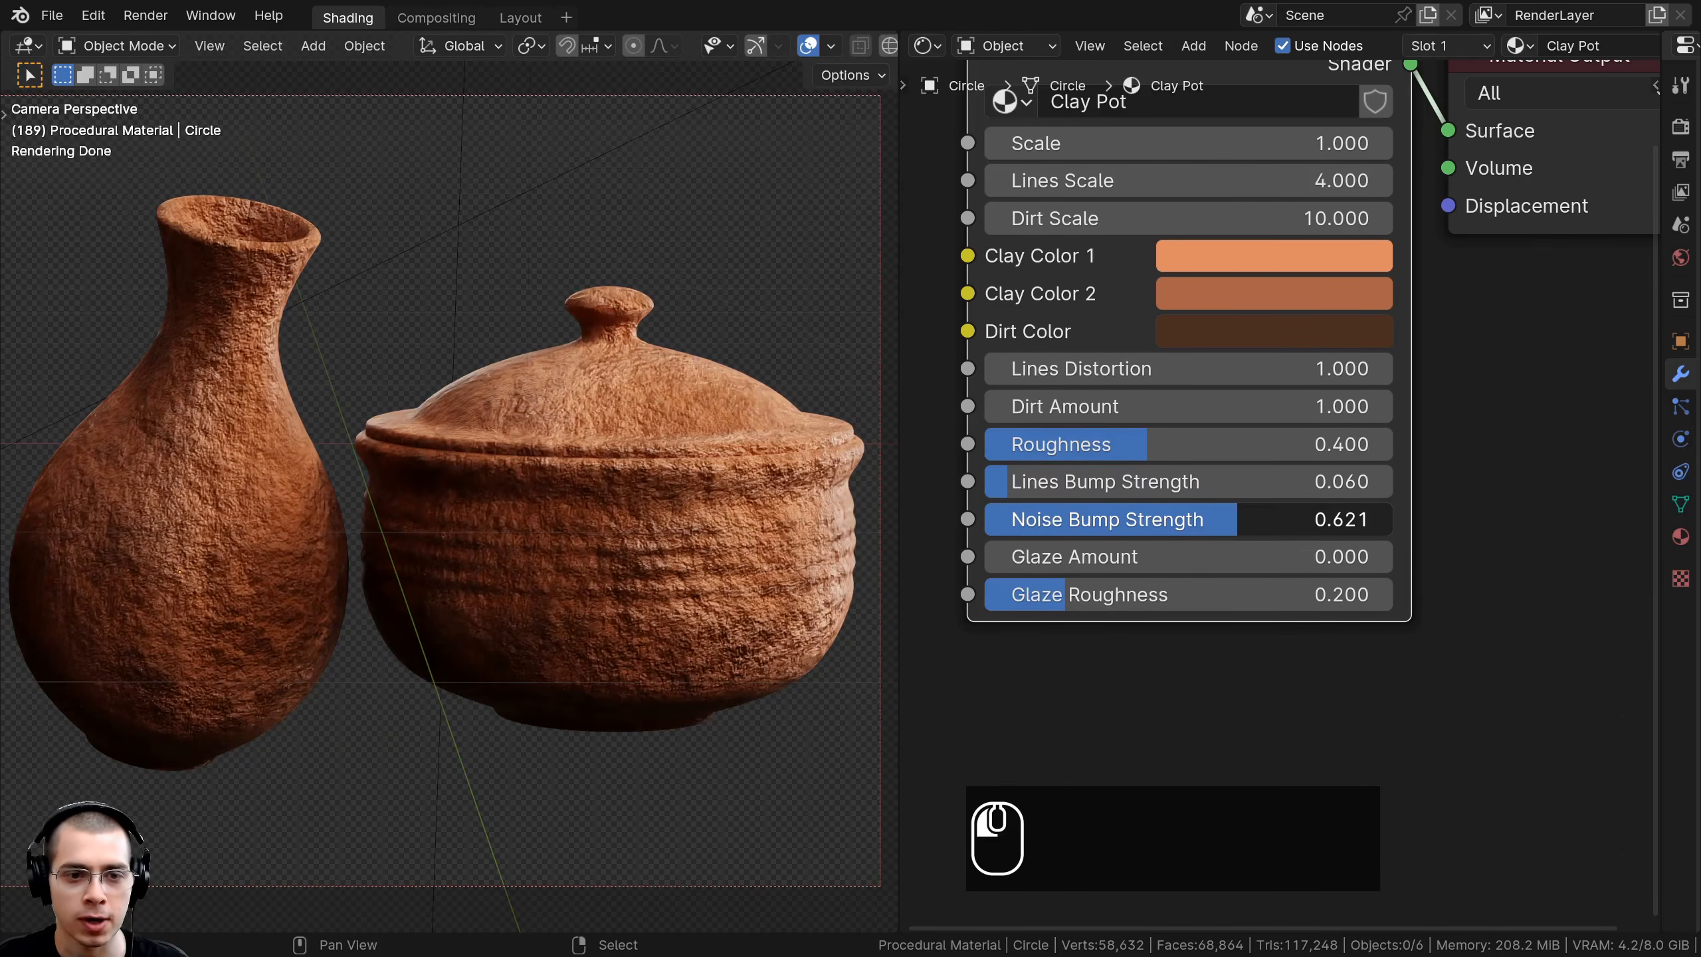
right_click(1344, 526)
shift+middle_drag(315, 322, 537, 323)
scroll(537, 323, up, 1)
scroll(710, 362, up, 2)
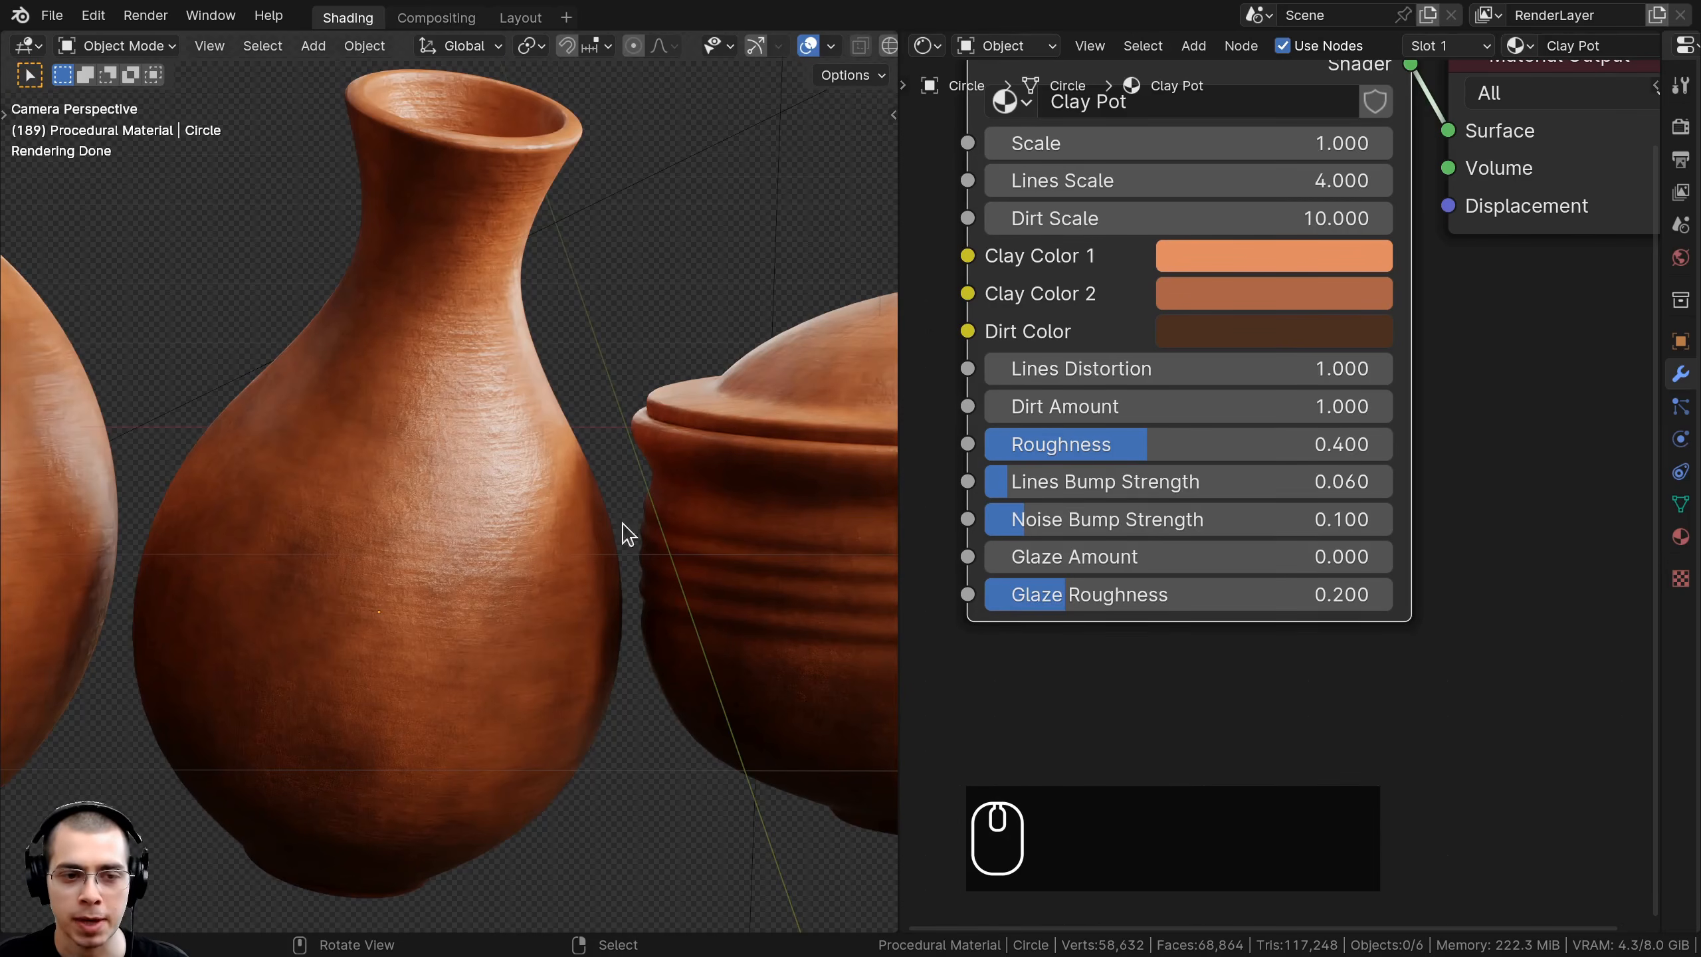
- Set the Glaze Amount to 1 and inspect the glossy highlights on the vase
middle_drag(1092, 526, 1092, 444)
scroll(1088, 448, up, 1)
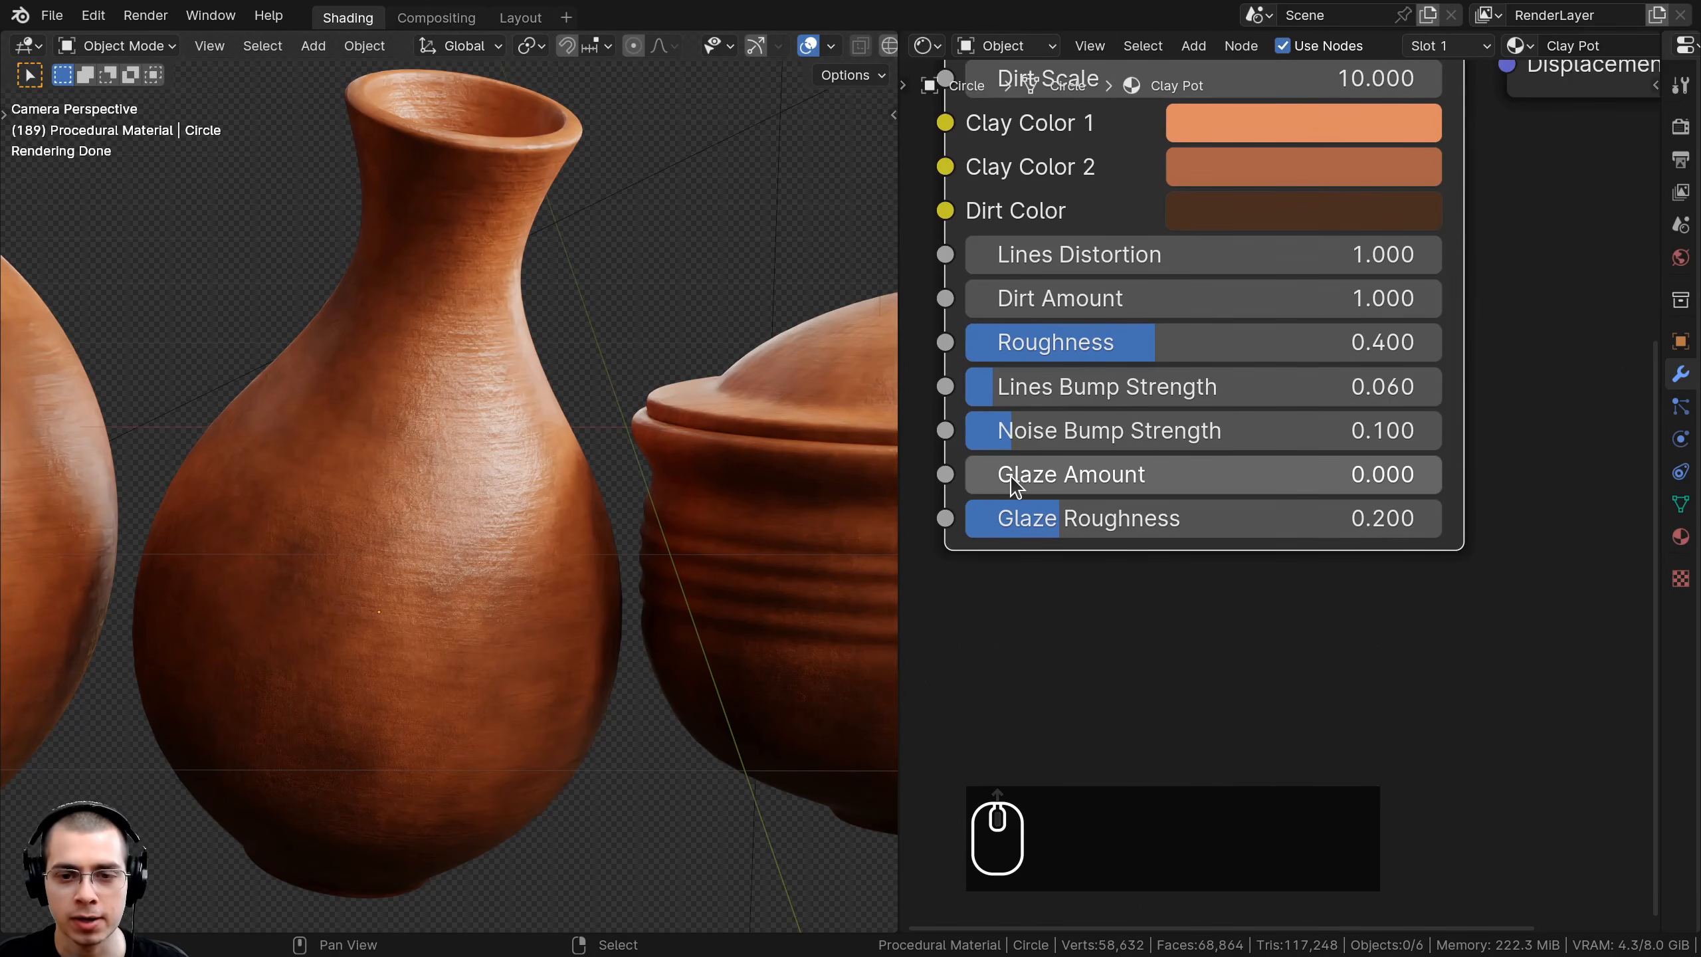
drag(1015, 483, 1440, 483)
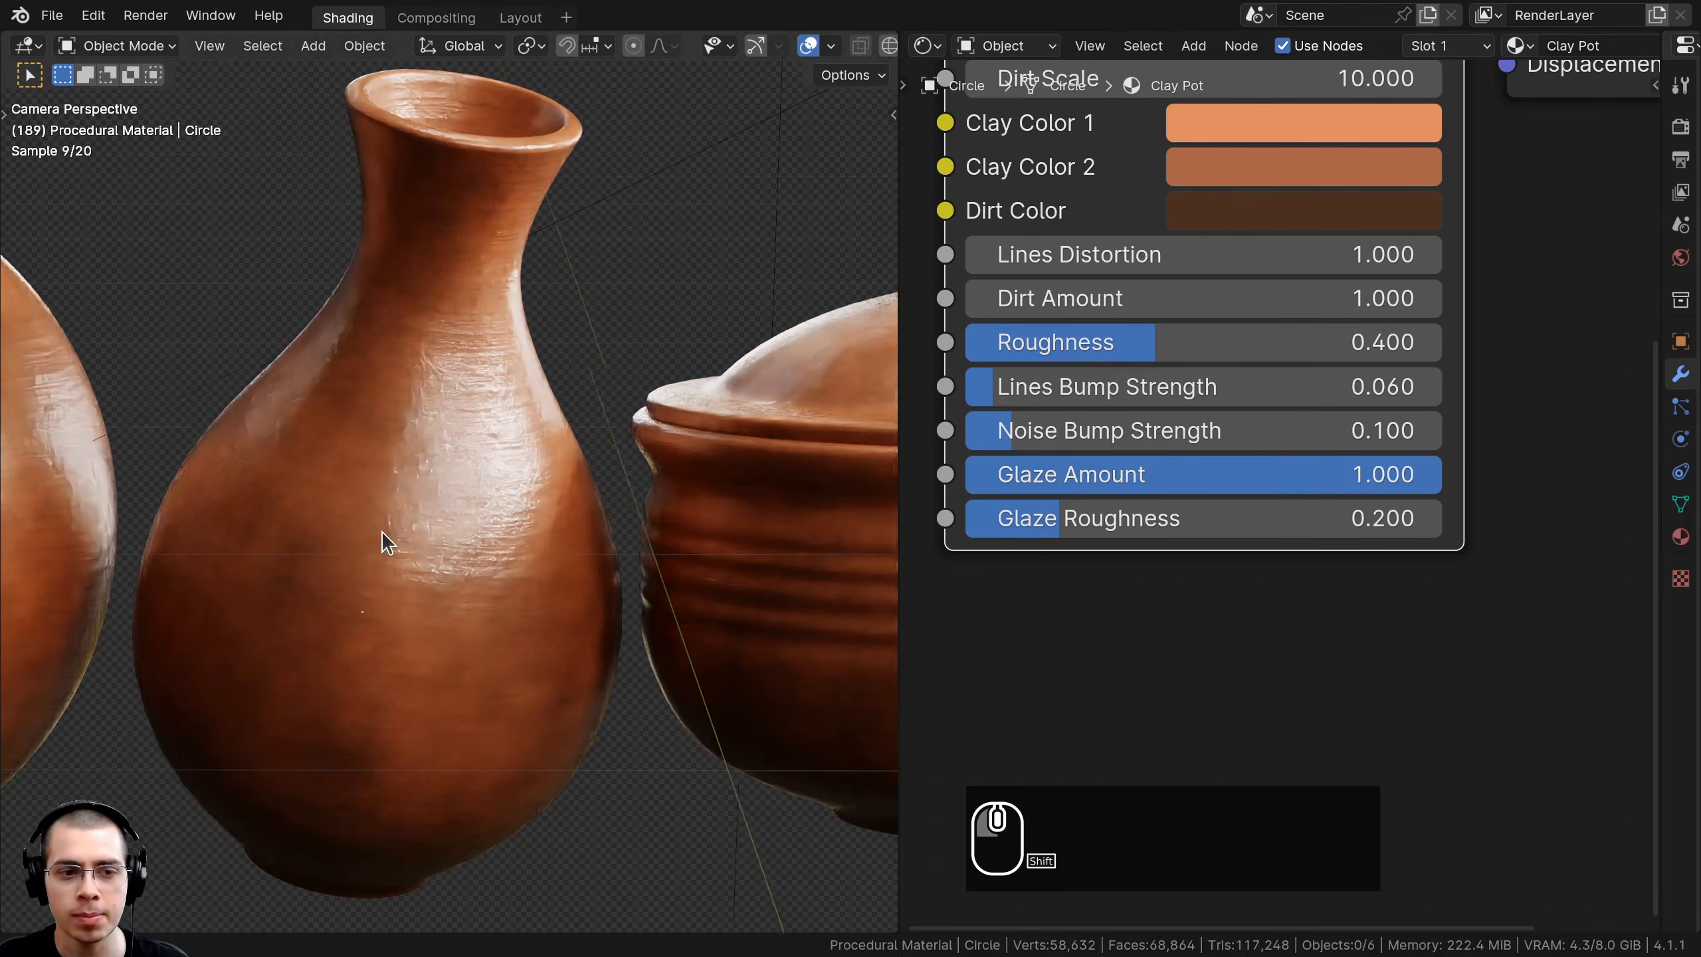
scroll(399, 542, up, 3)
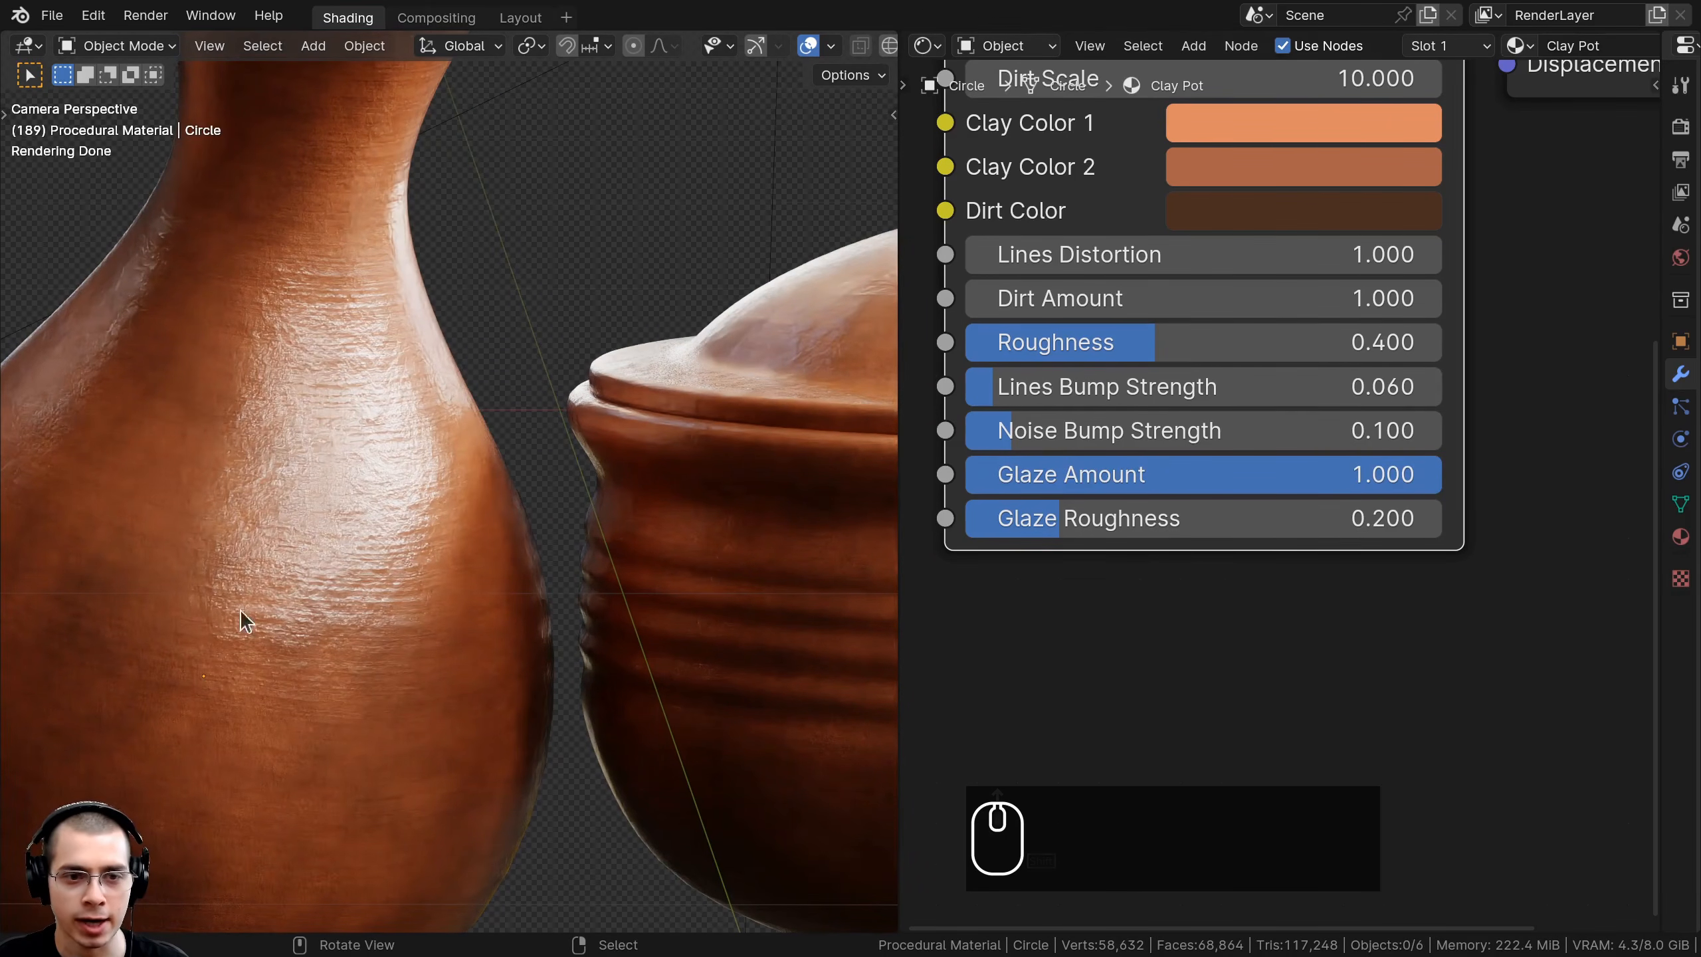
scroll(315, 309, down, 2)
shift+middle_drag(283, 172, 532, 313)
scroll(335, 553, up, 4)
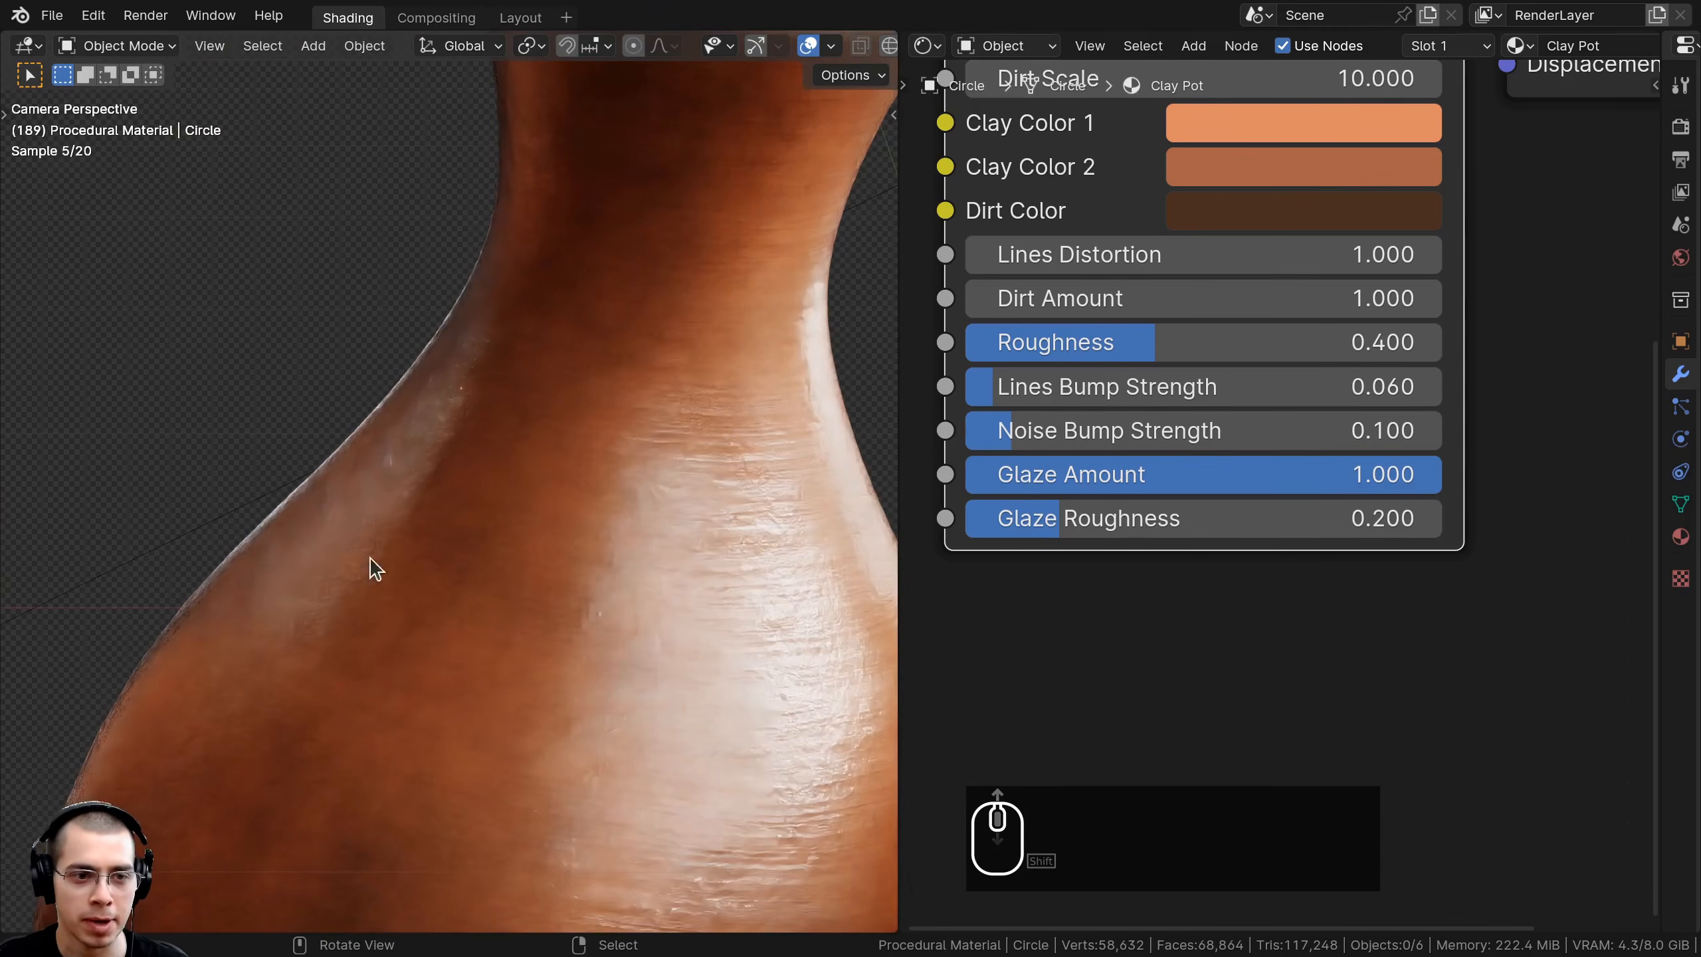
scroll(375, 477, down, 4)
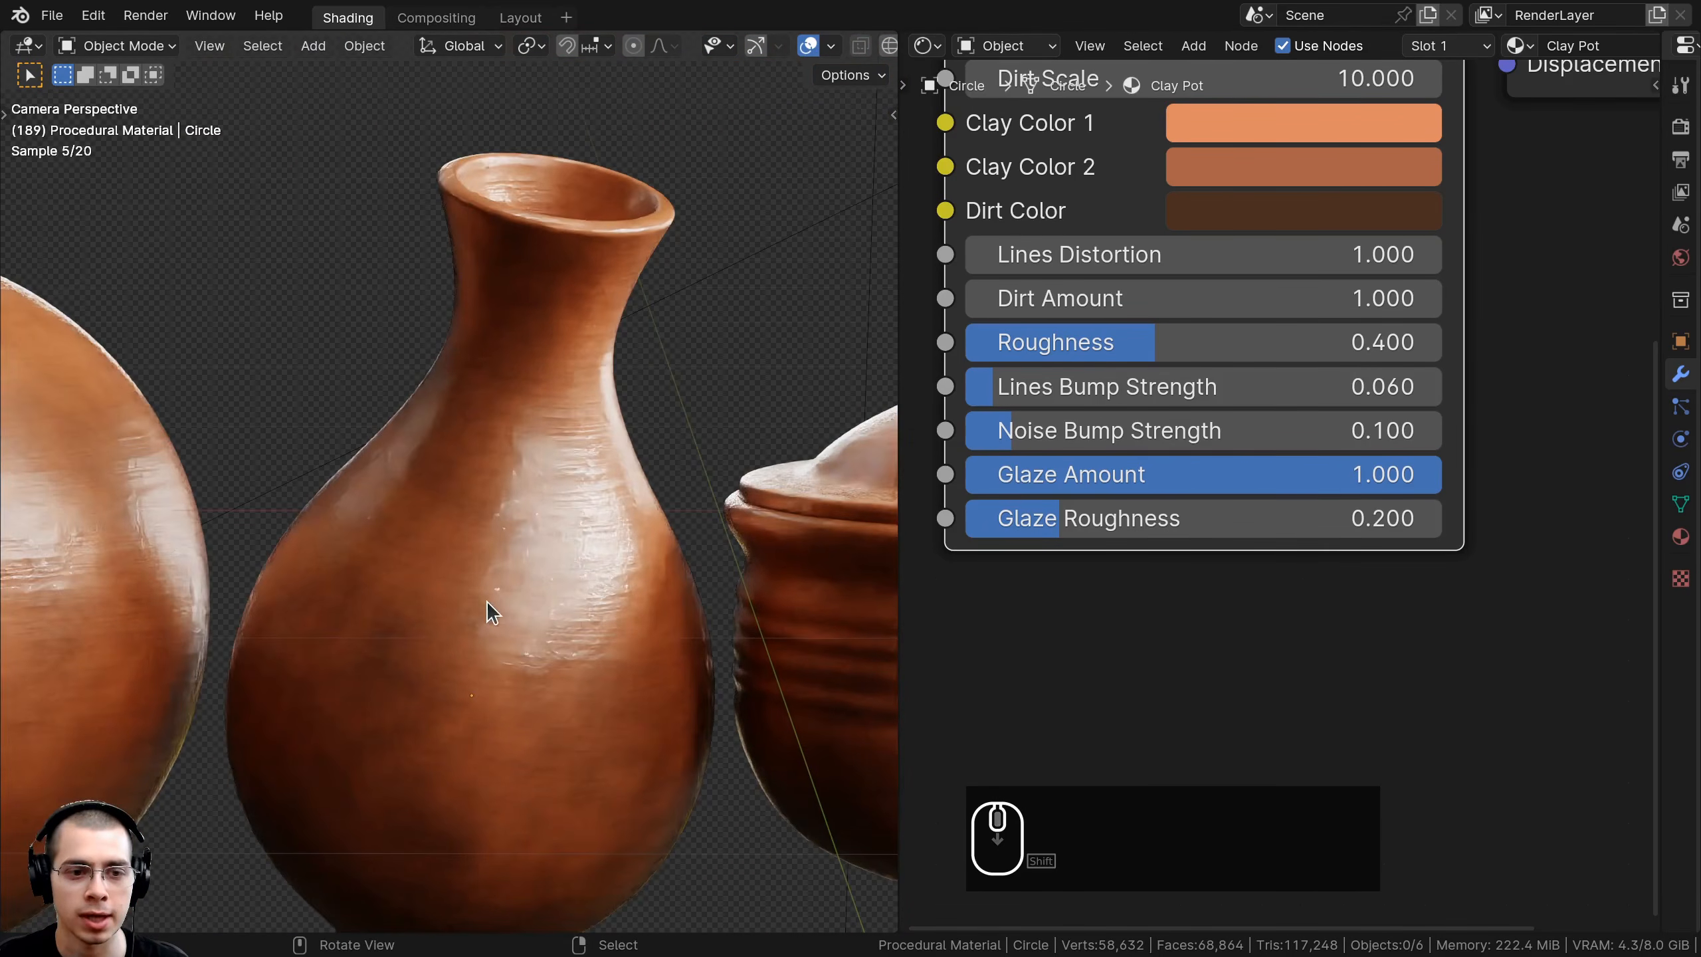
scroll(470, 539, up, 3)
- Try a Glaze Roughness of 0, cancel it, and lower the Glaze Amount again
drag(1112, 517, 1012, 517)
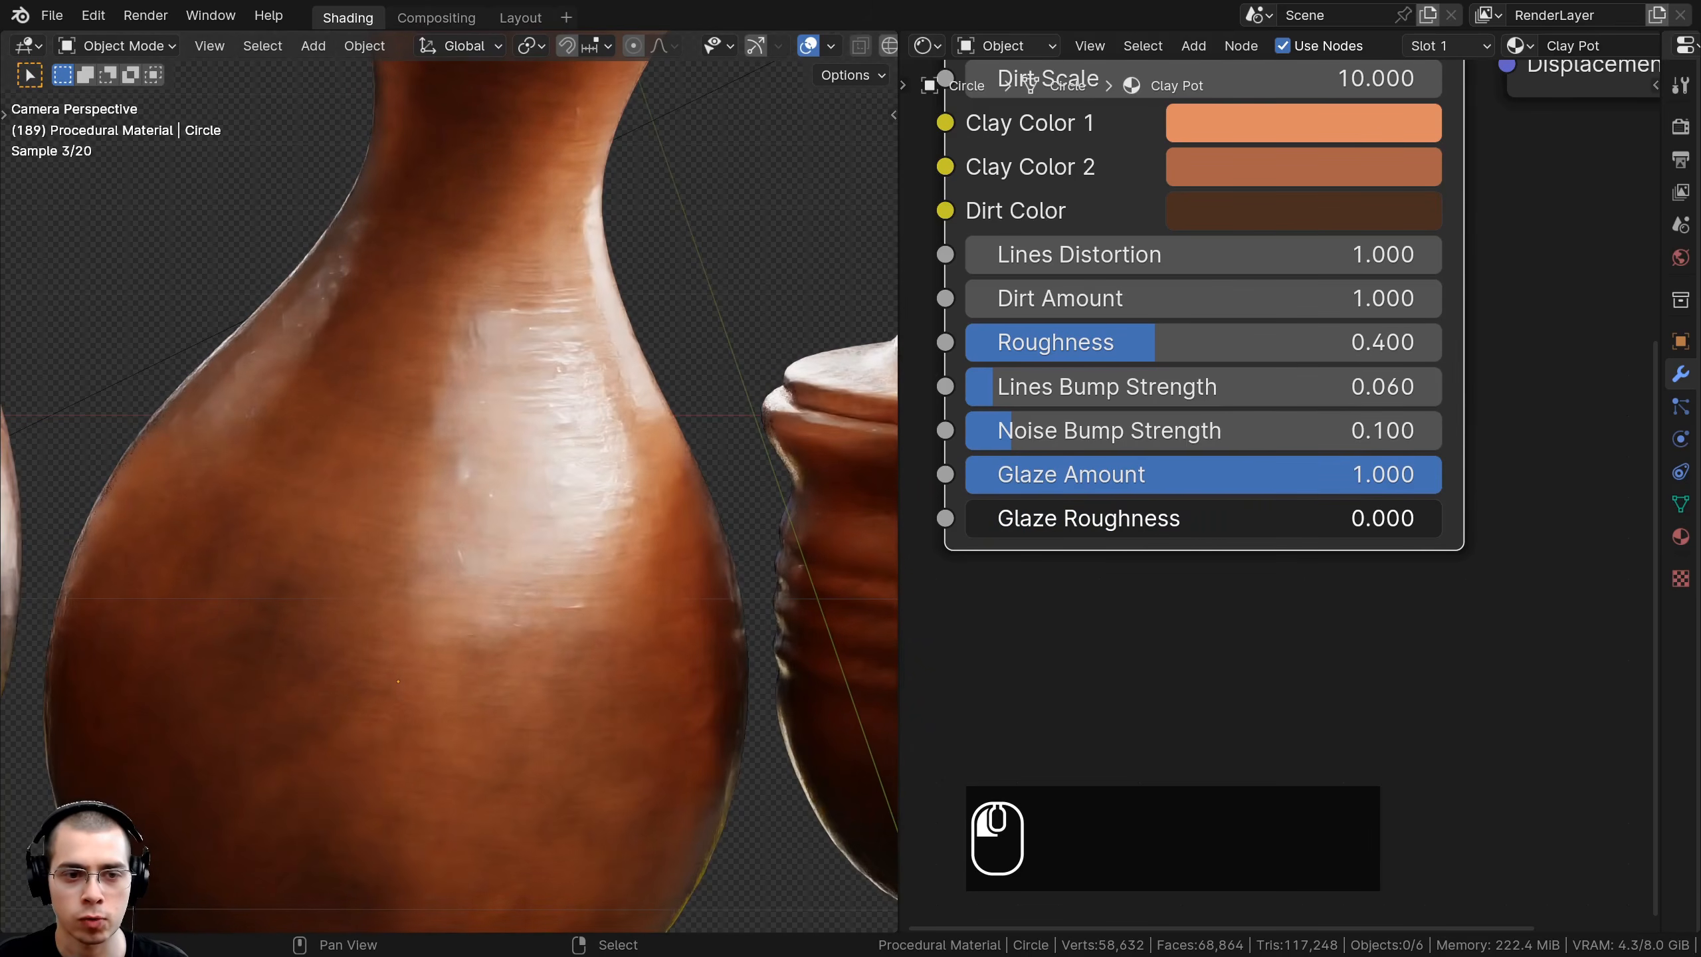
key(Escape)
drag(1283, 482, 1018, 475)
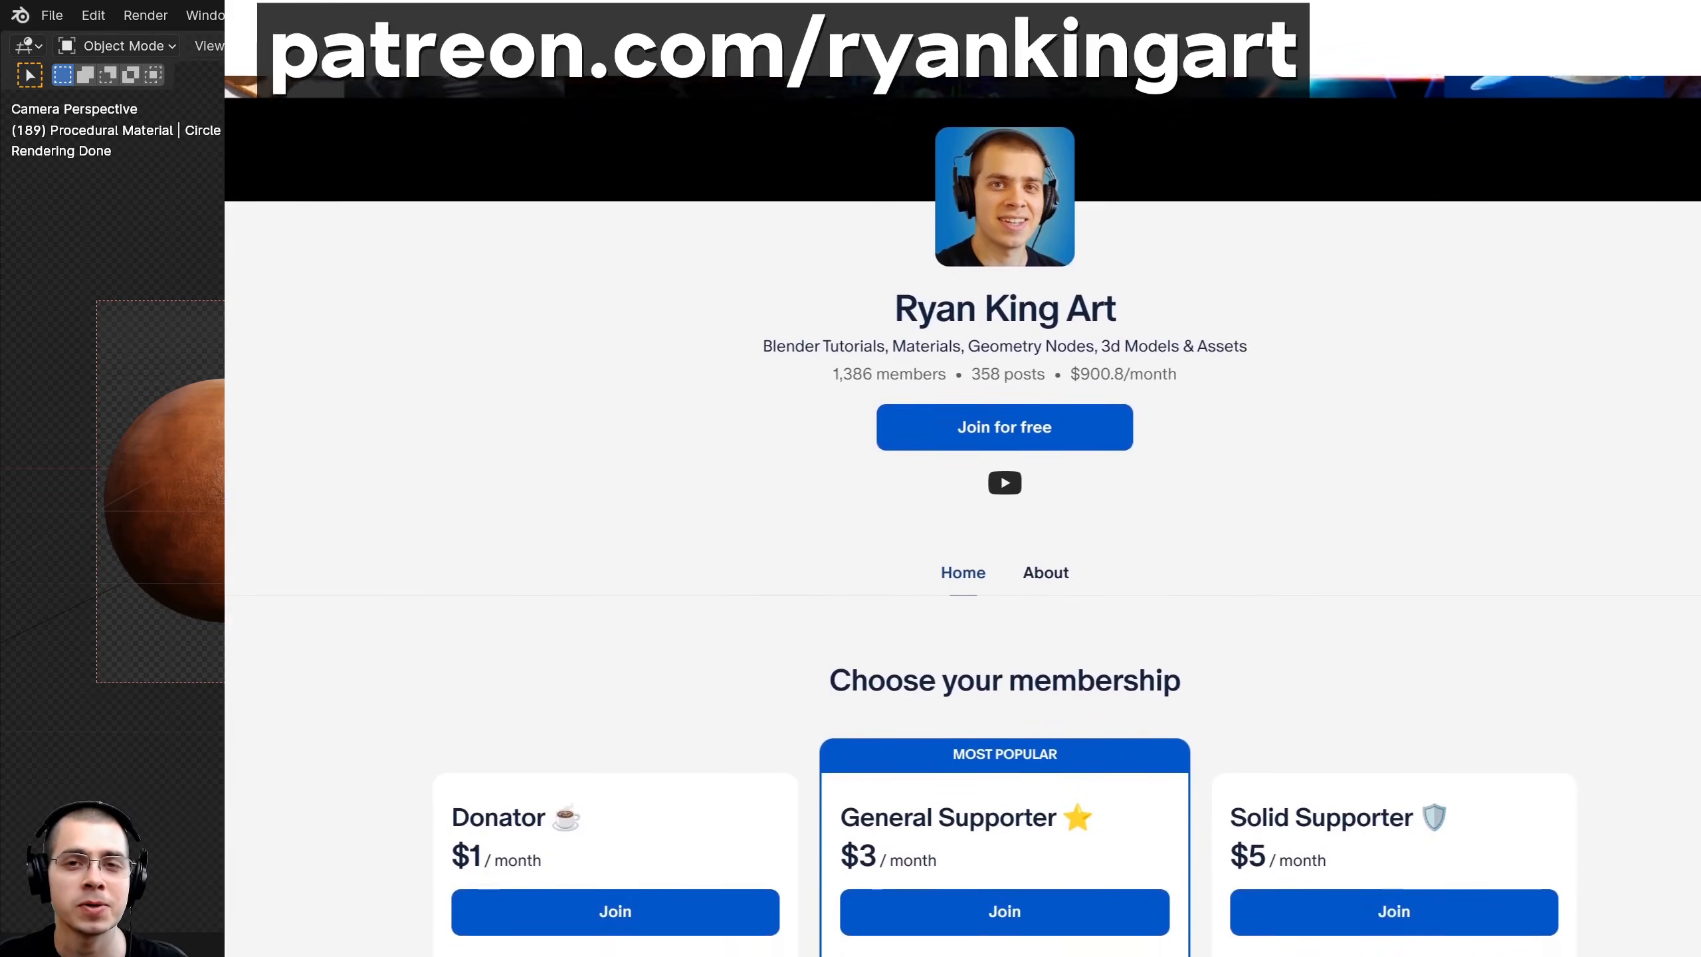
- Browse the membership page and the material thumbnails in the asset library
scroll(1580, 592, down, 10)
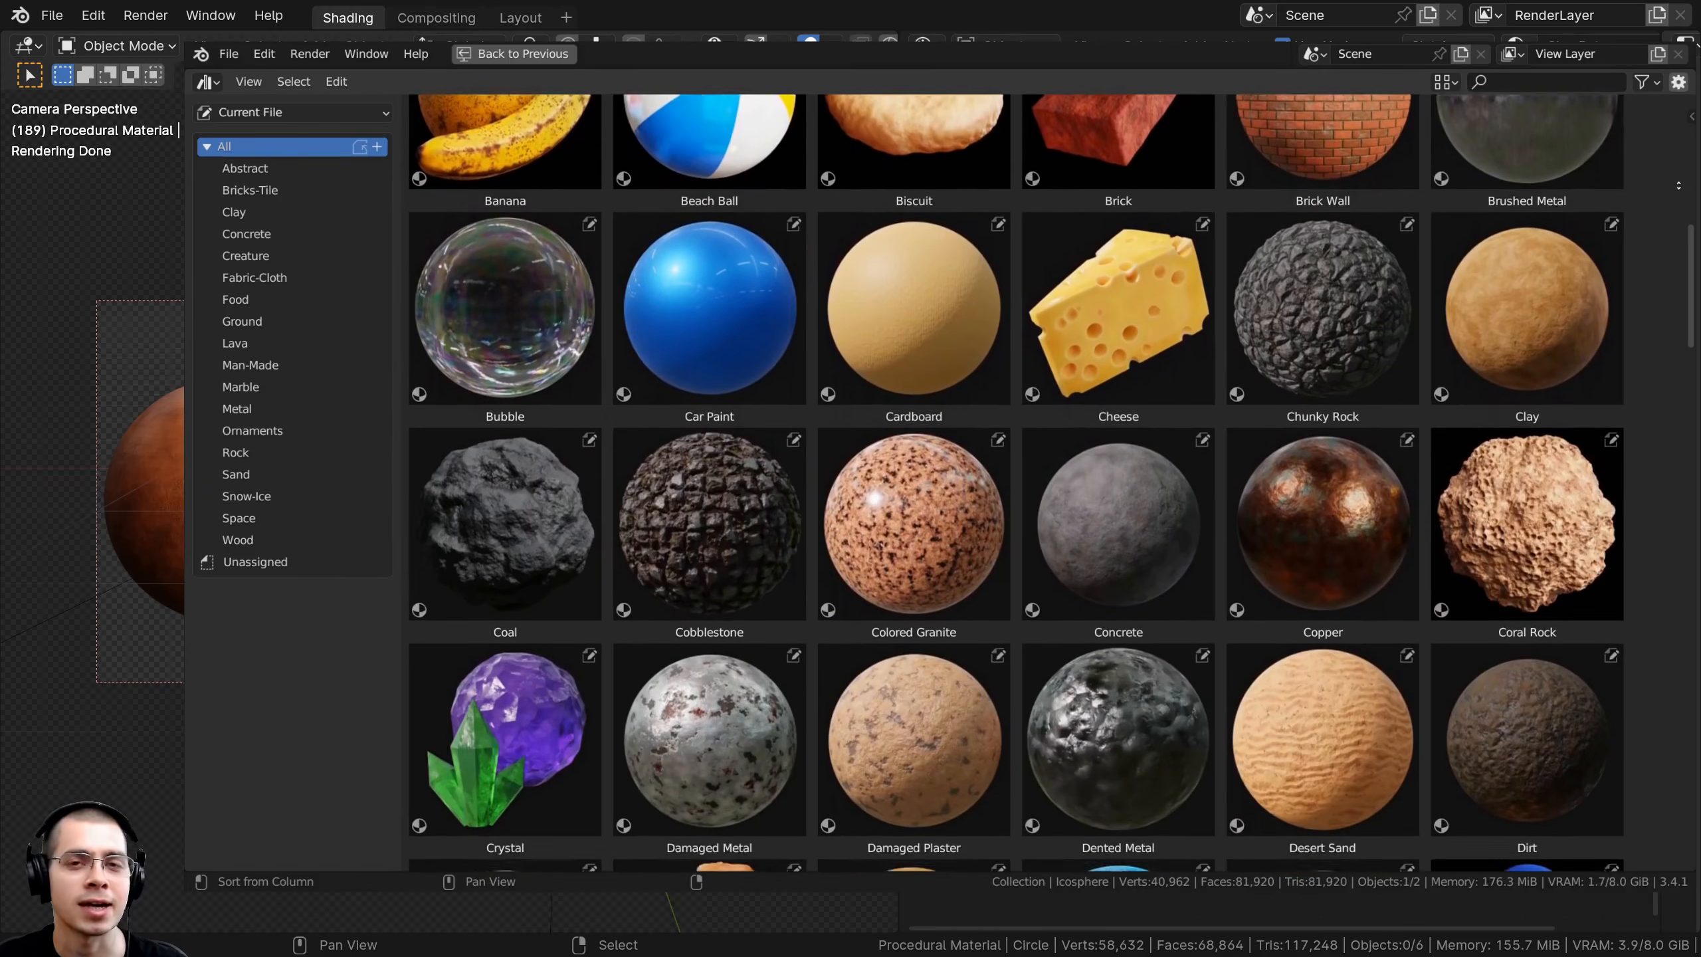
scroll(1016, 482, down, 9)
scroll(1672, 336, down, 9)
scroll(1616, 395, down, 7)
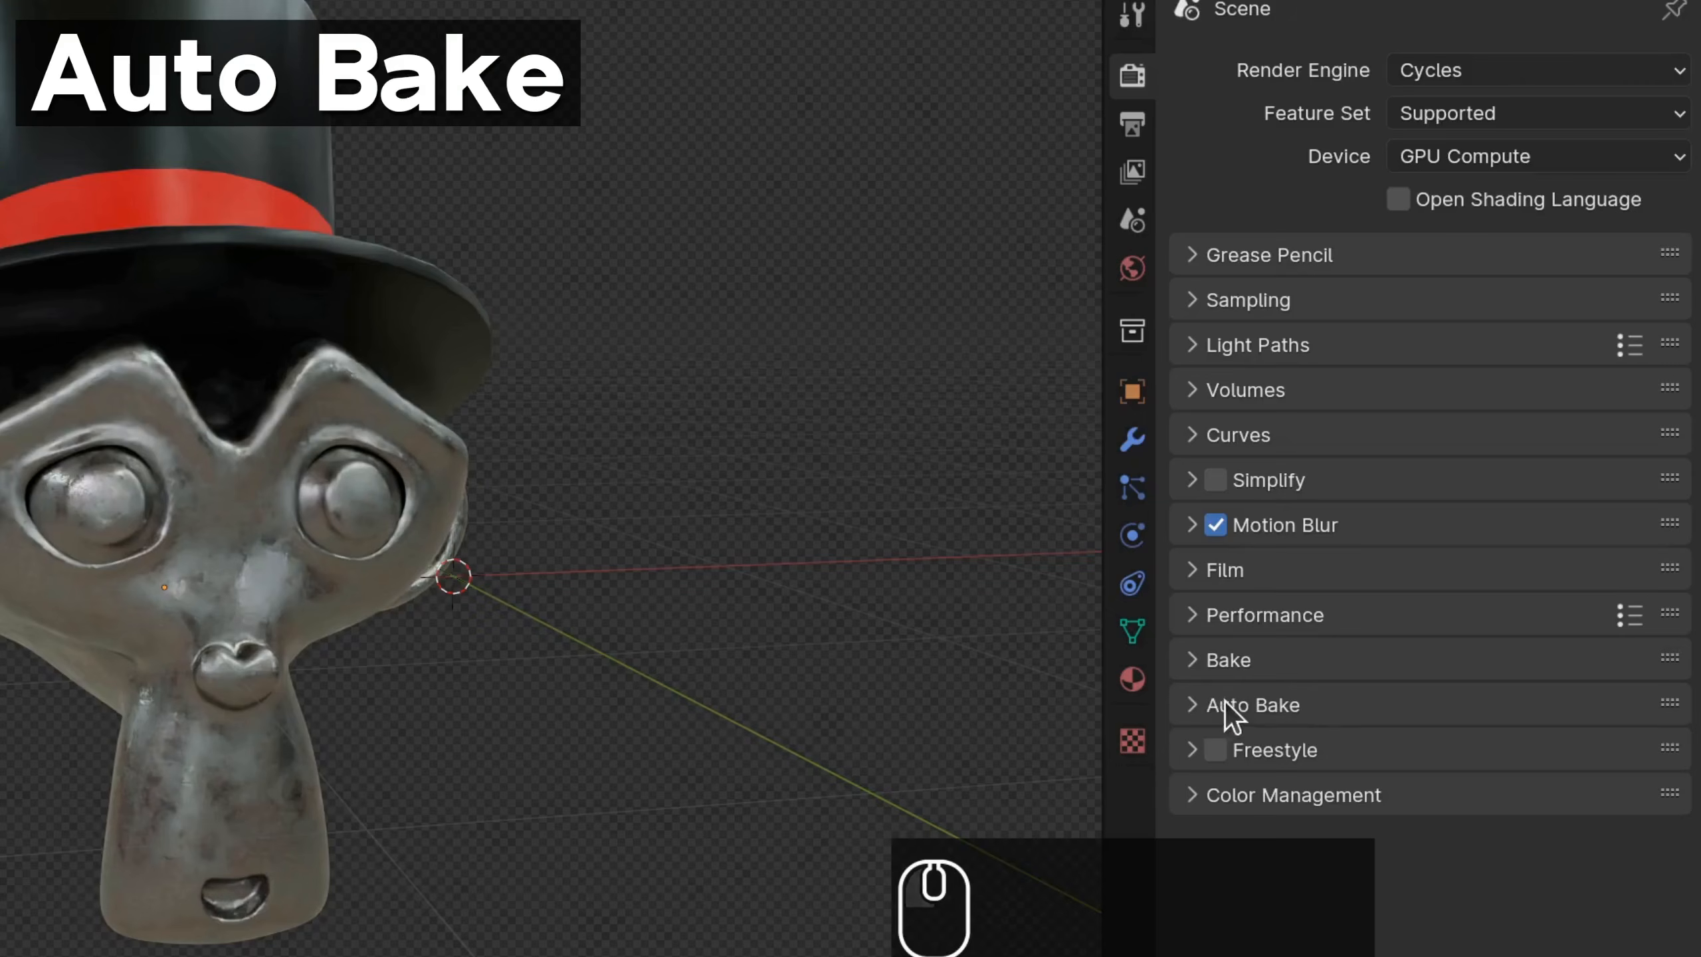
- Expand the Auto Bake settings and review the available bake types
click(1225, 705)
scroll(1305, 404, down, 10)
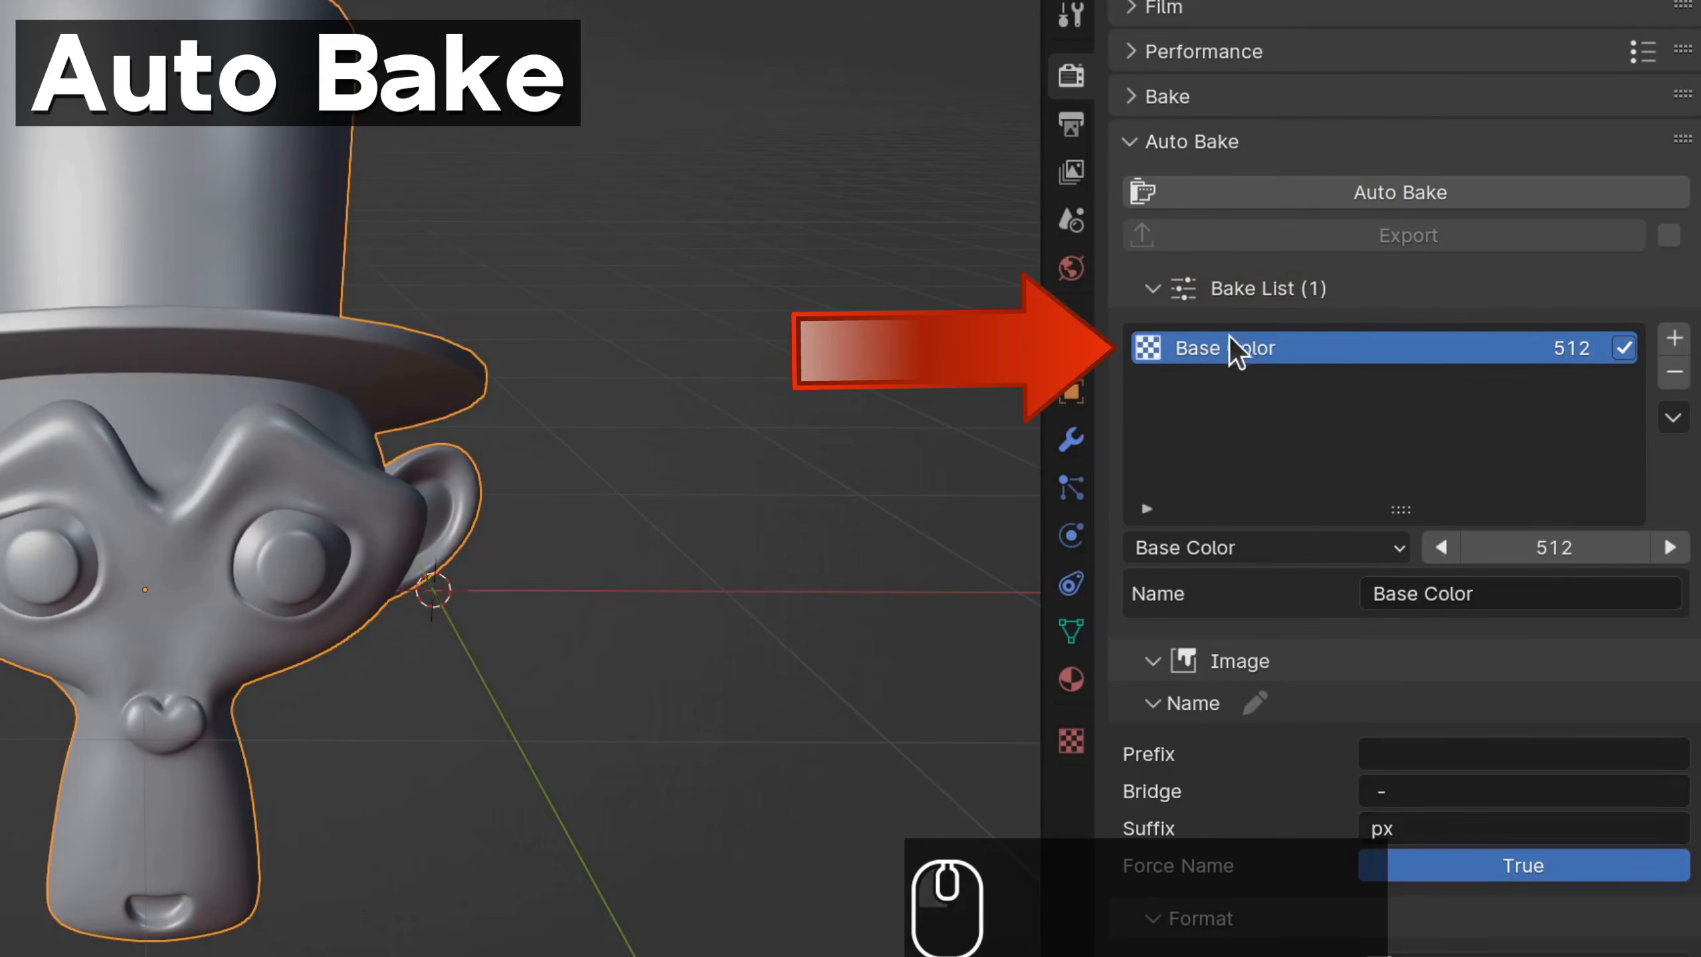
click(1235, 691)
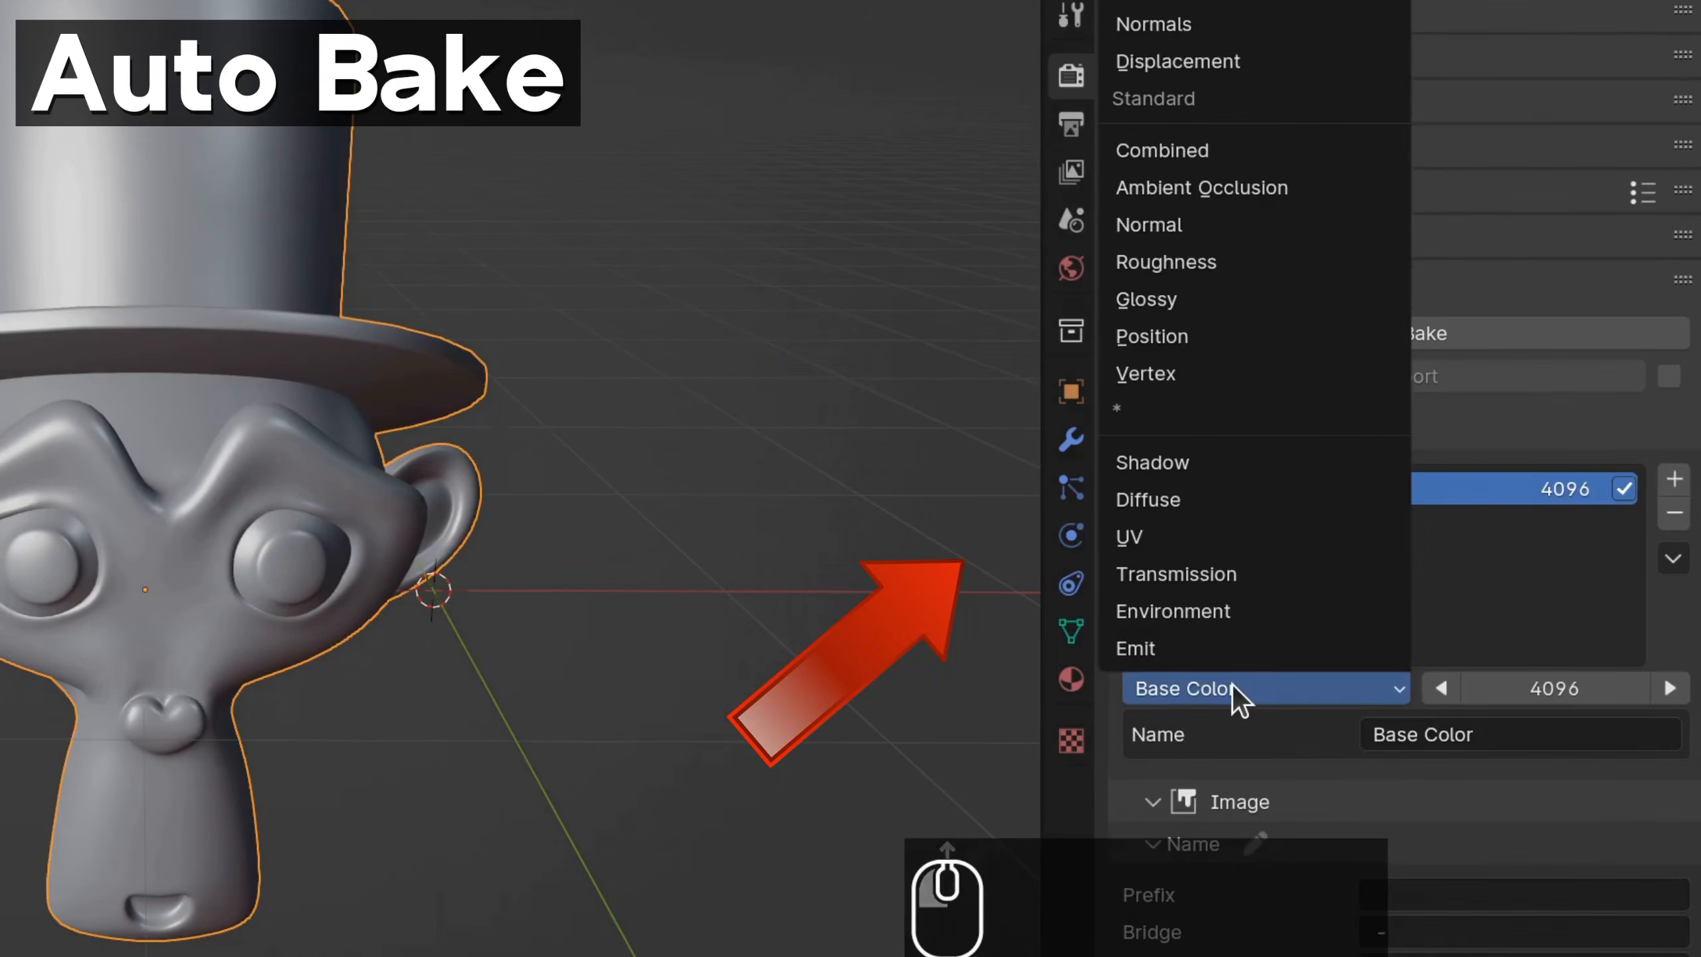
scroll(1190, 375, down, 10)
scroll(1189, 376, up, 8)
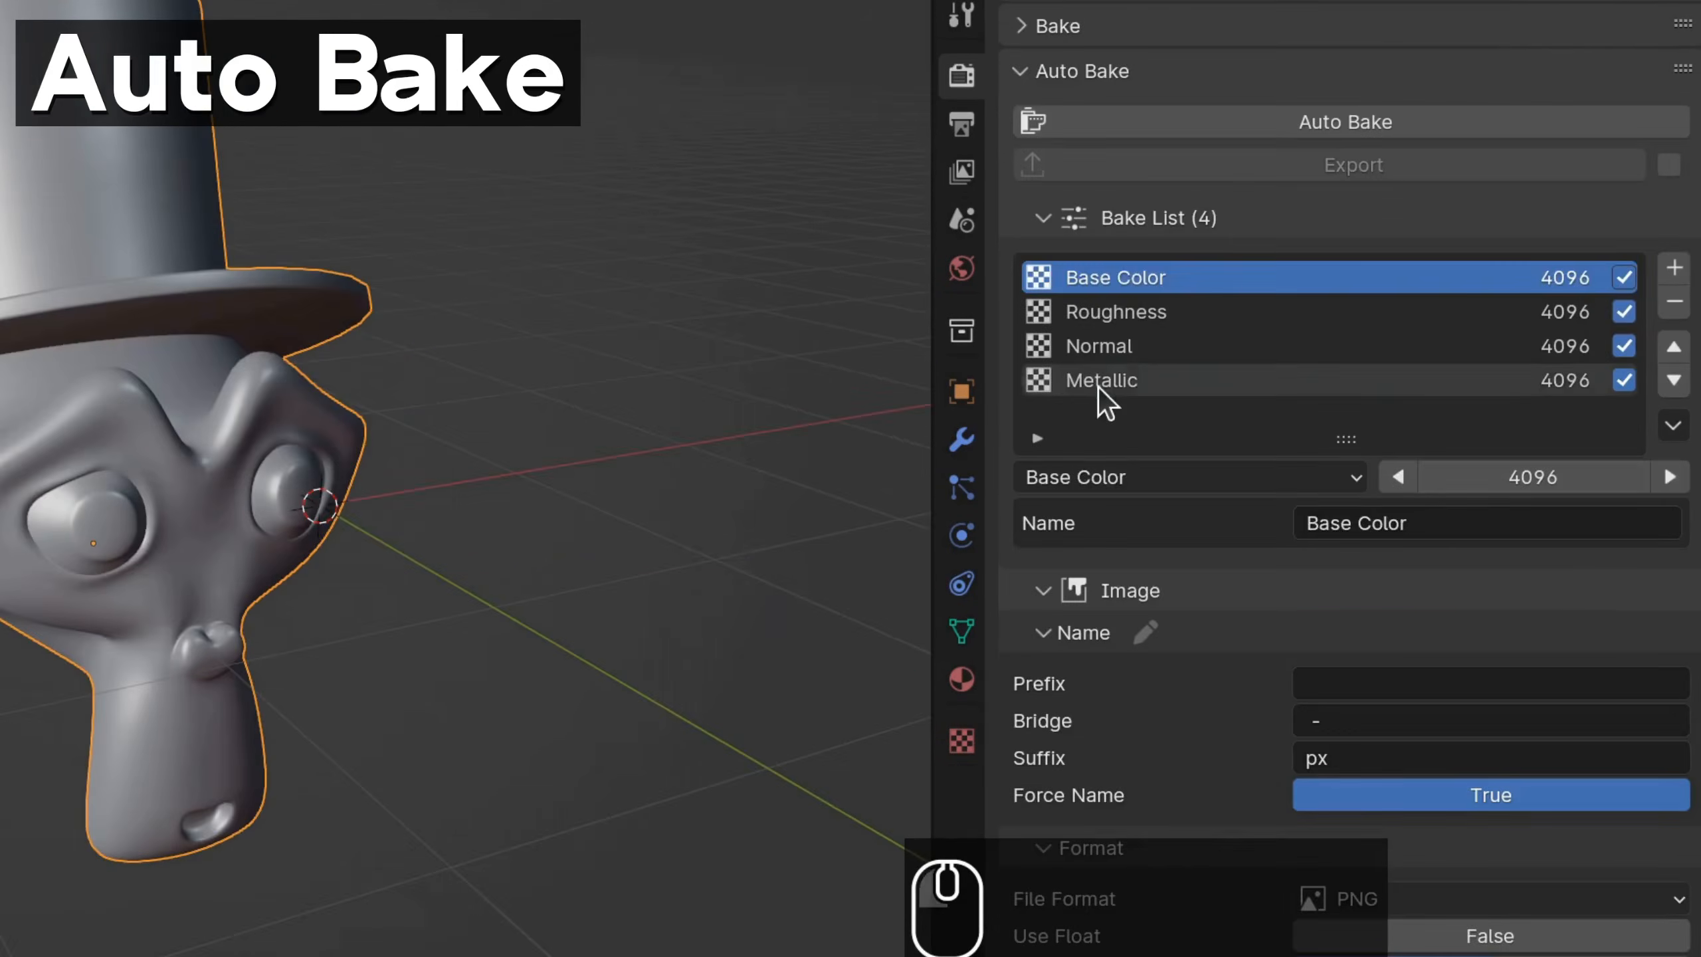
- Select the Metallic entry in the bake list and set the image name prefix to Monkey
click(1098, 382)
scroll(1098, 276, down, 5)
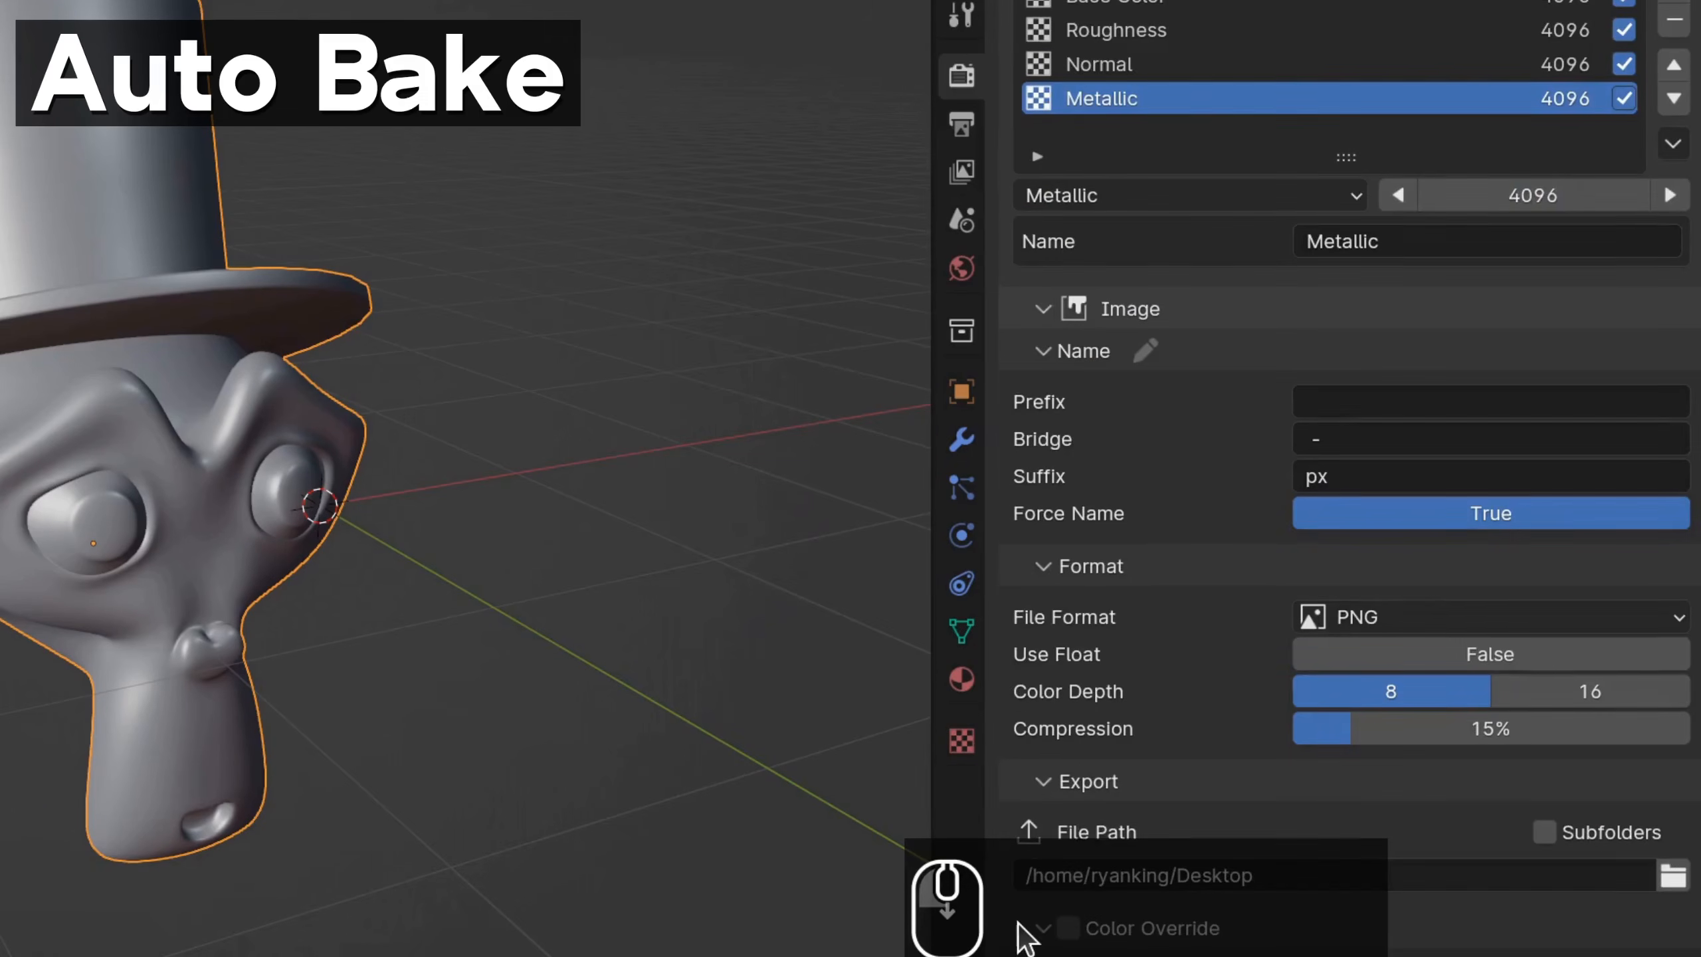
click(1342, 475)
text(Monkey)
key(Return)
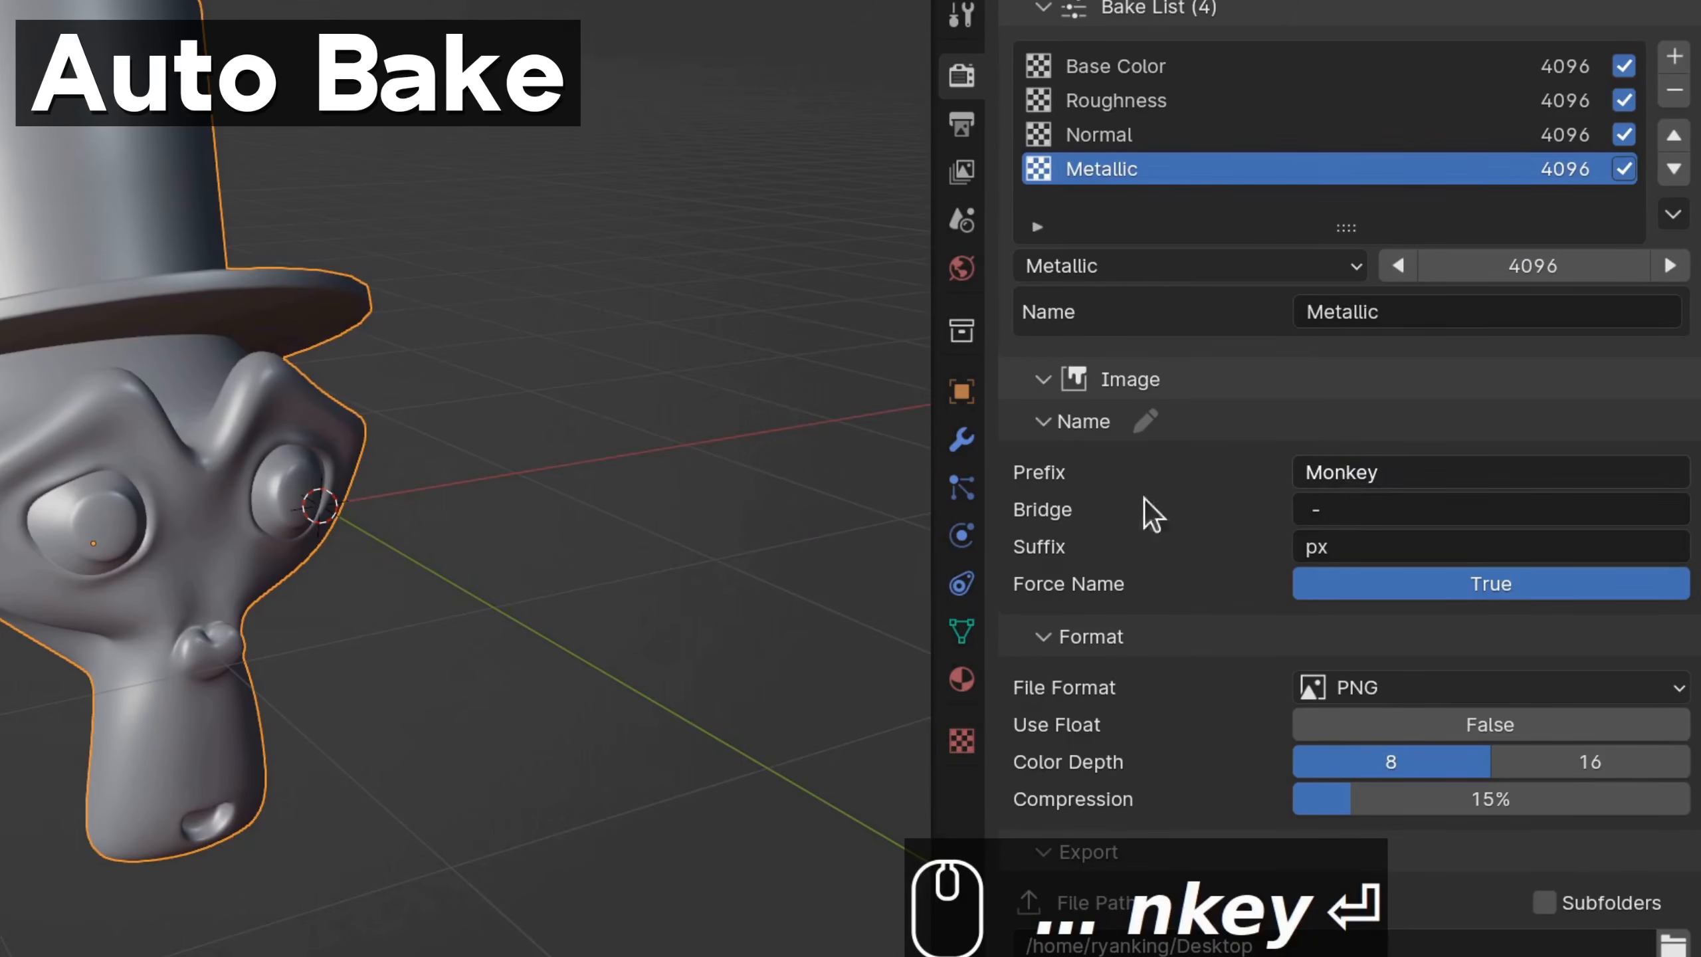
- Review the available image file formats and export settings for the bake, keeping PNG
scroll(1146, 505, down, 6)
click(1355, 475)
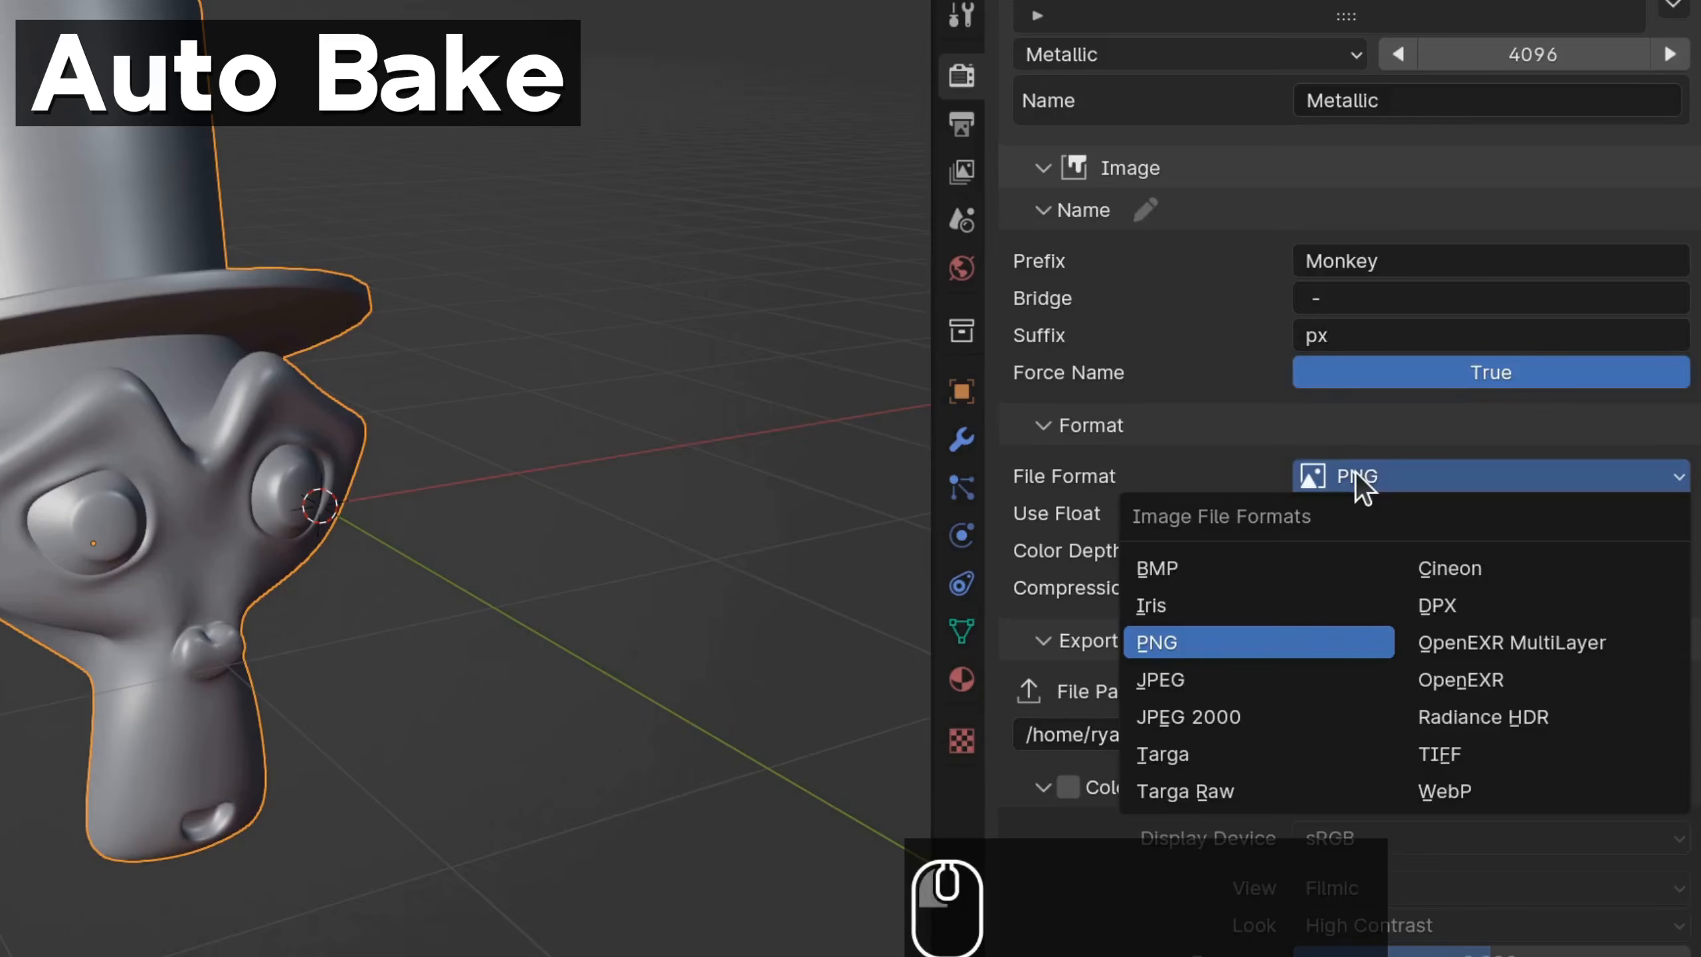
click(1355, 472)
scroll(1325, 739, down, 5)
click(1289, 460)
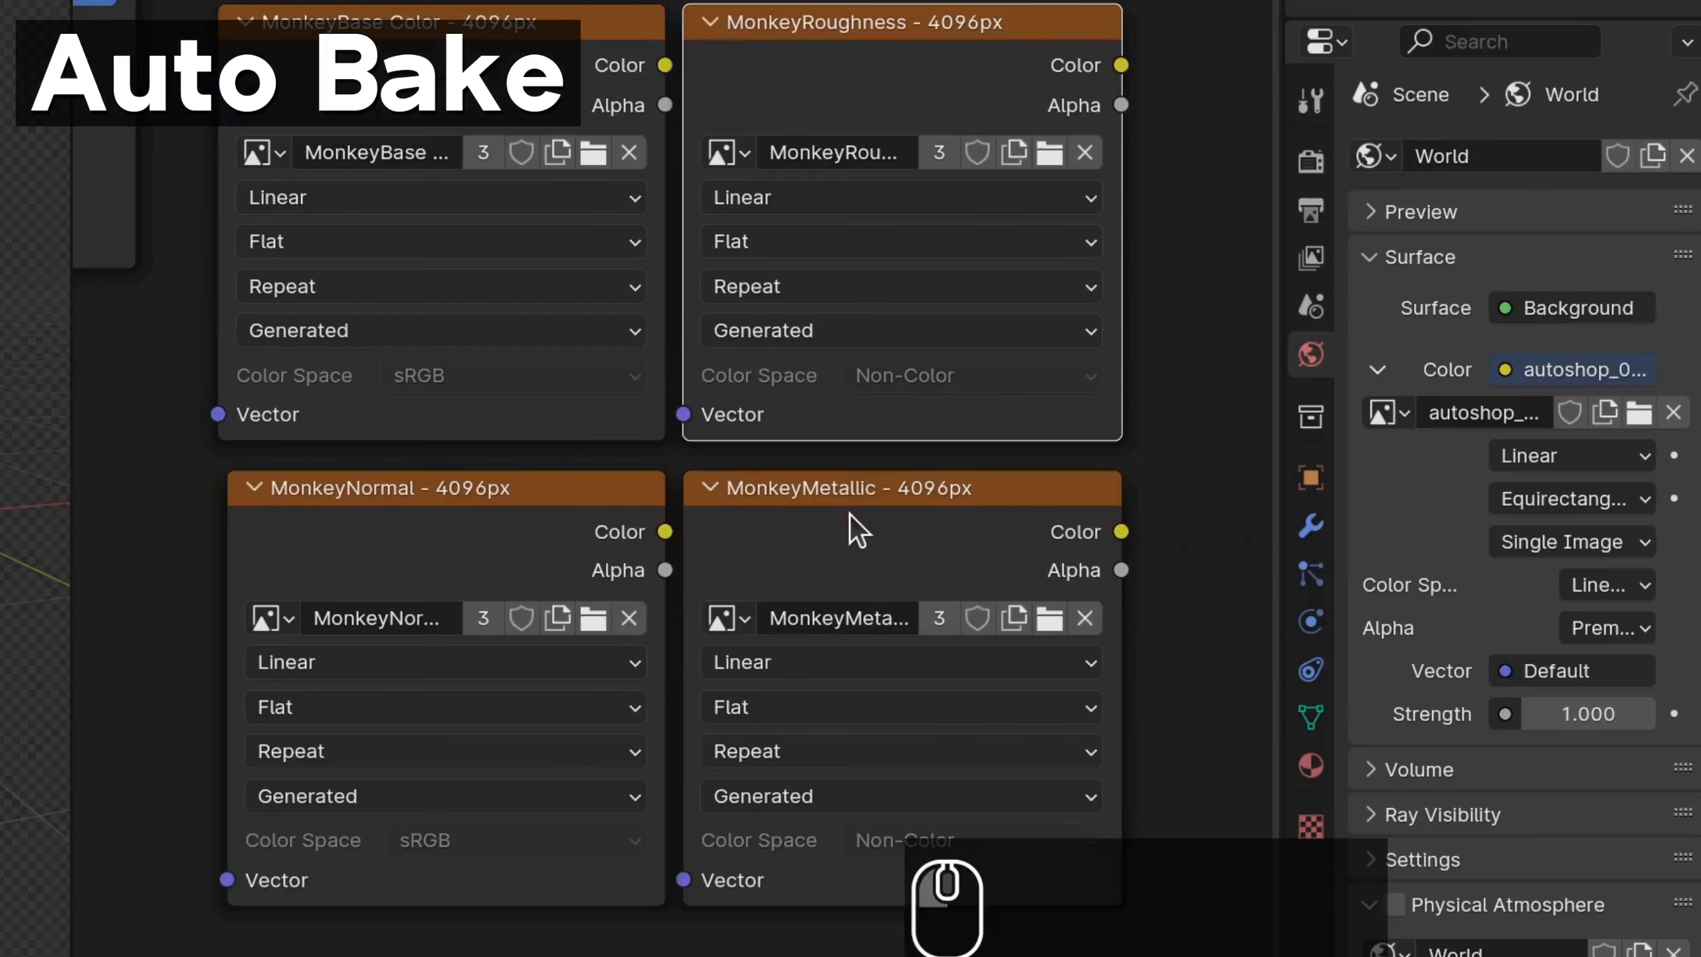
- Inspect the baked Metallic, Normal and Base Color image texture nodes of the monkey
click(858, 533)
click(448, 562)
click(379, 281)
scroll(687, 236, down, 2)
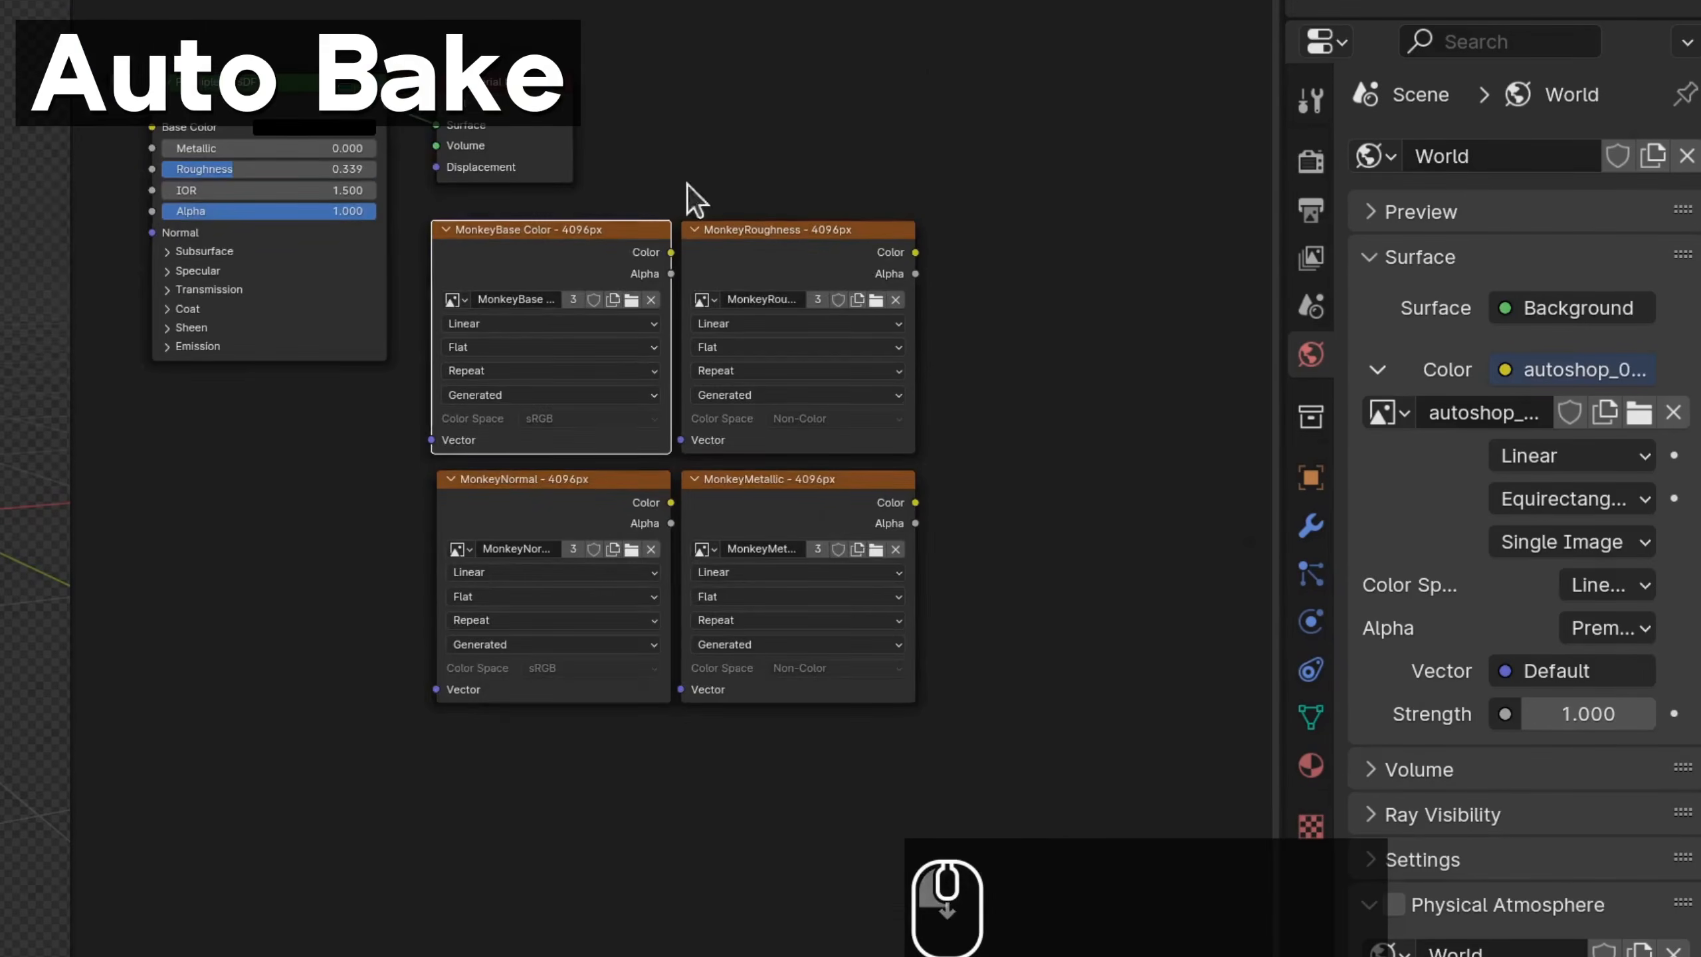
scroll(513, 351, up, 2)
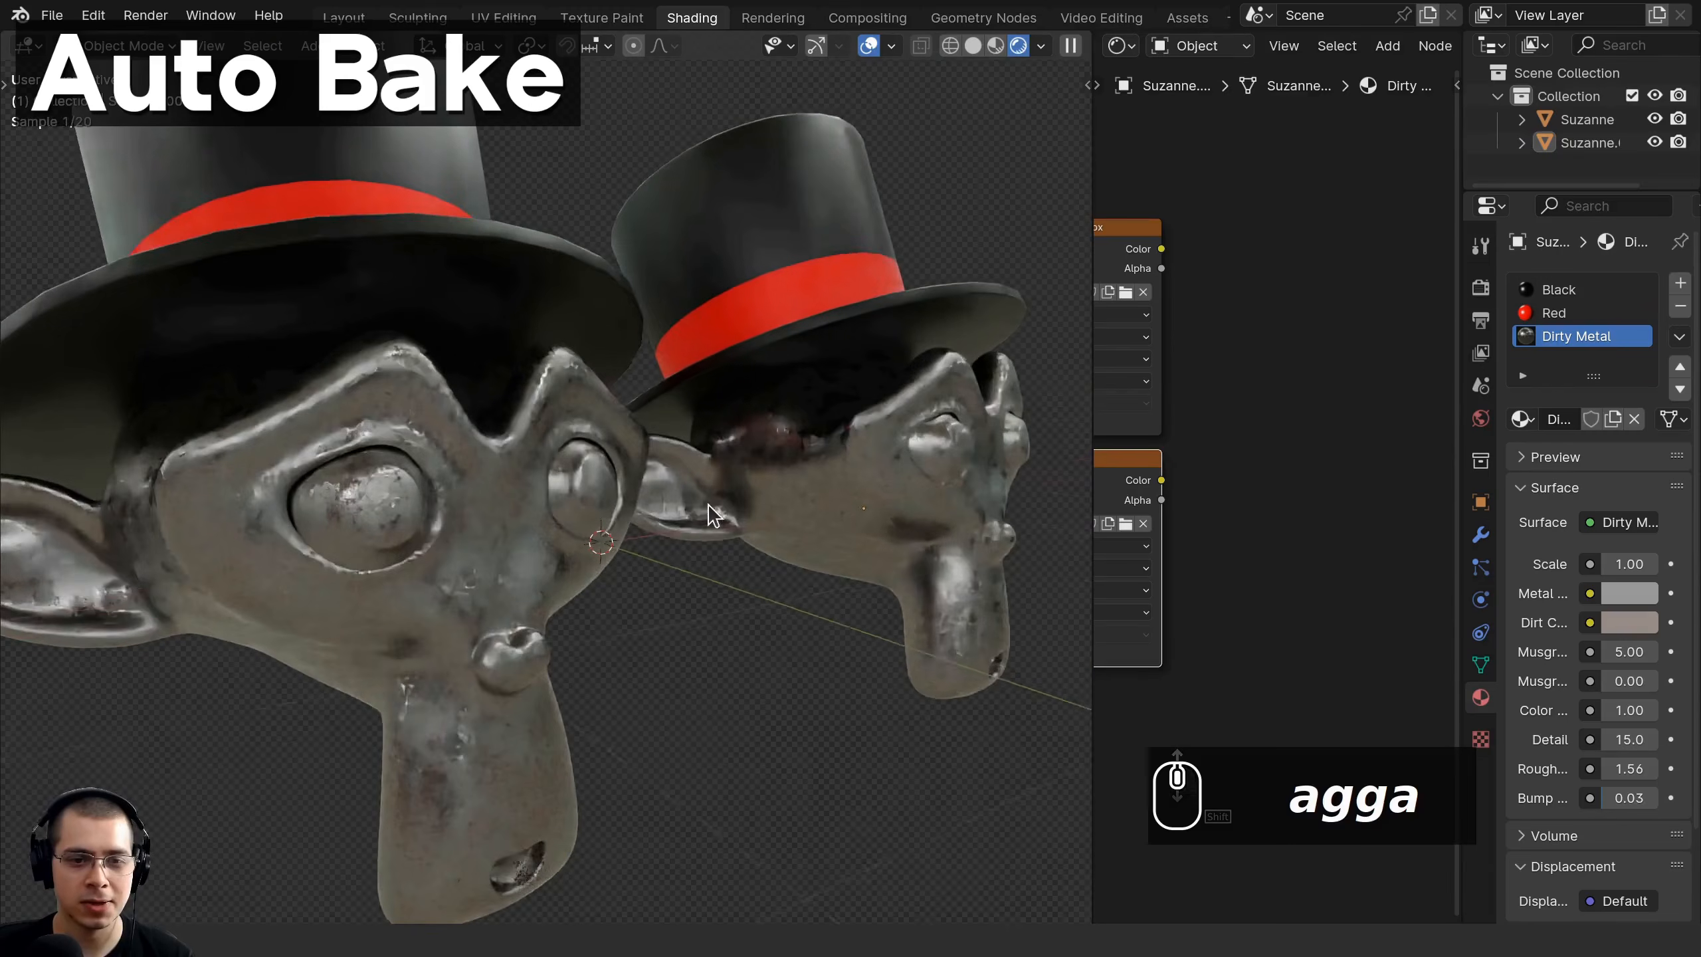
- Compare the baked monkey head with the original one from different angles
shift+middle_drag(707, 504, 467, 446)
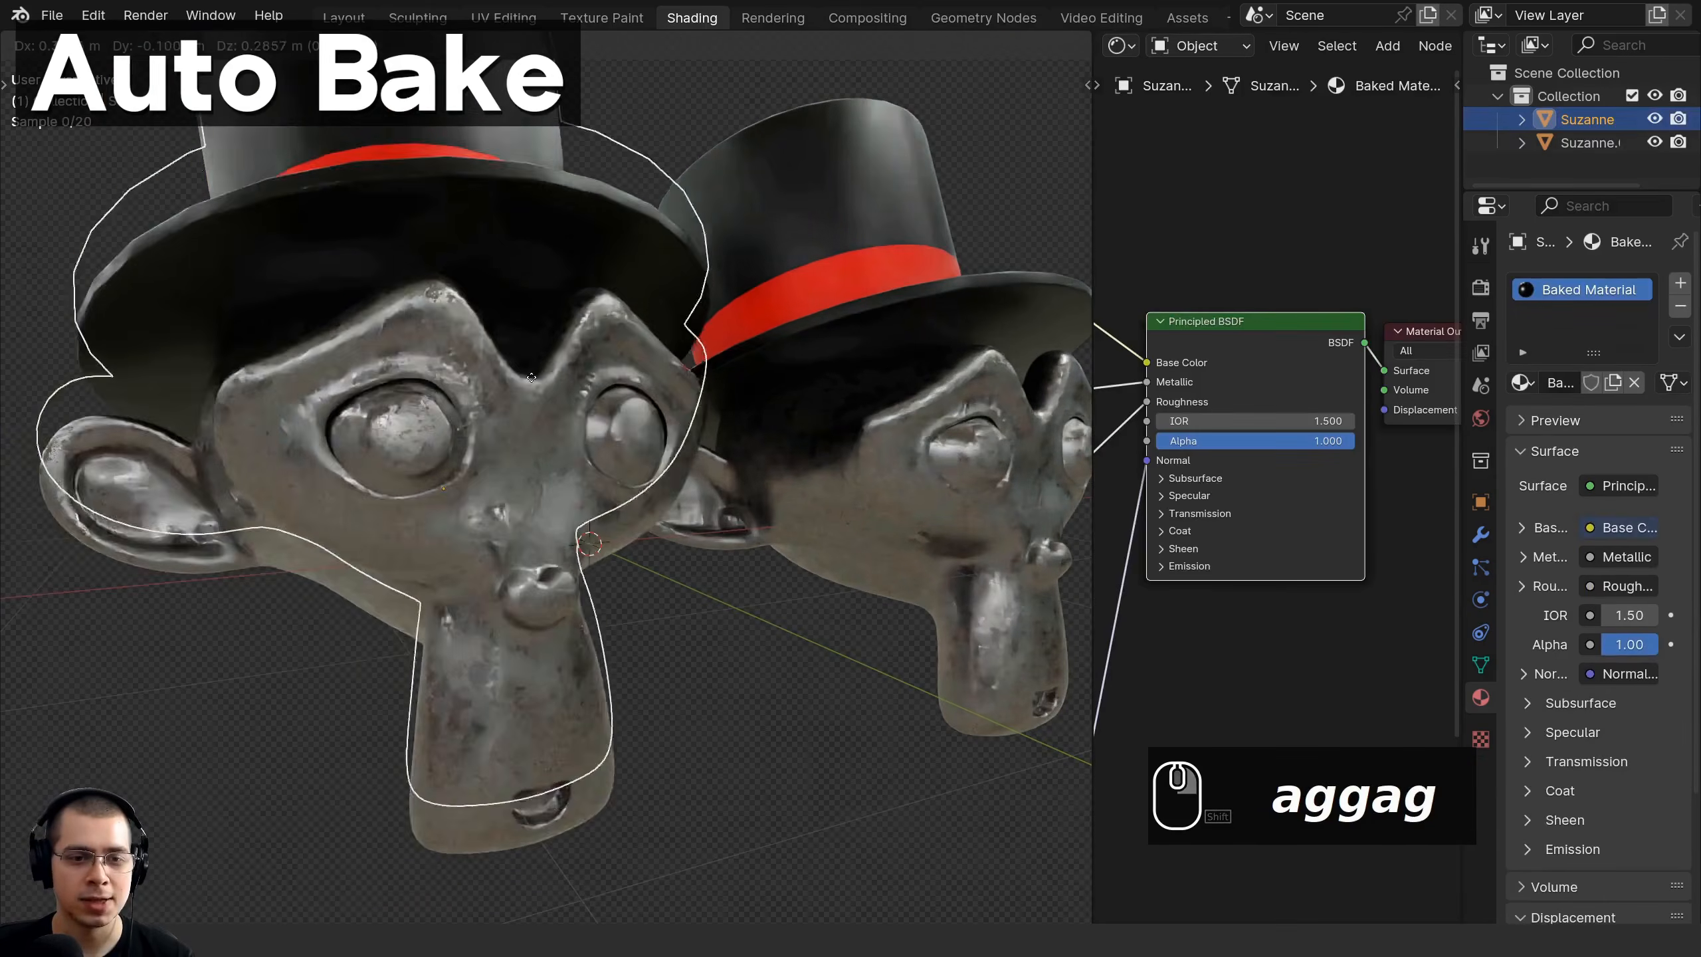
scroll(603, 469, down, 3)
middle_drag(602, 469, 809, 501)
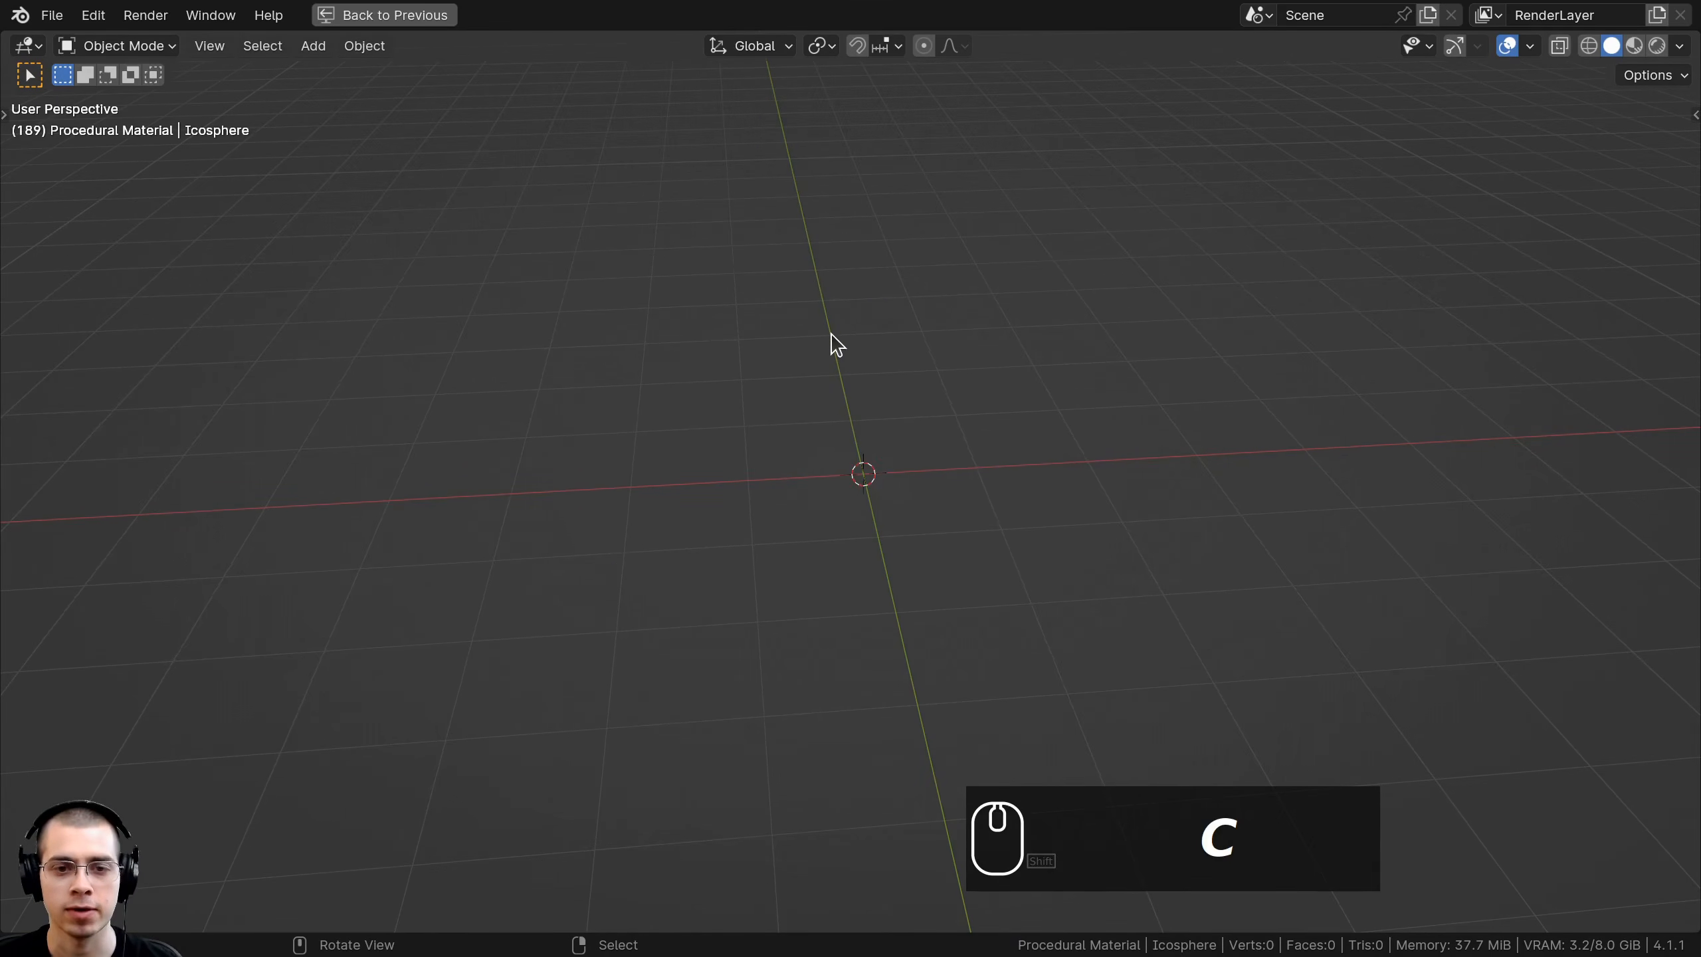
- Add an ico sphere mesh at the origin of the empty scene
key(shift+a)
mouse_move(758, 373)
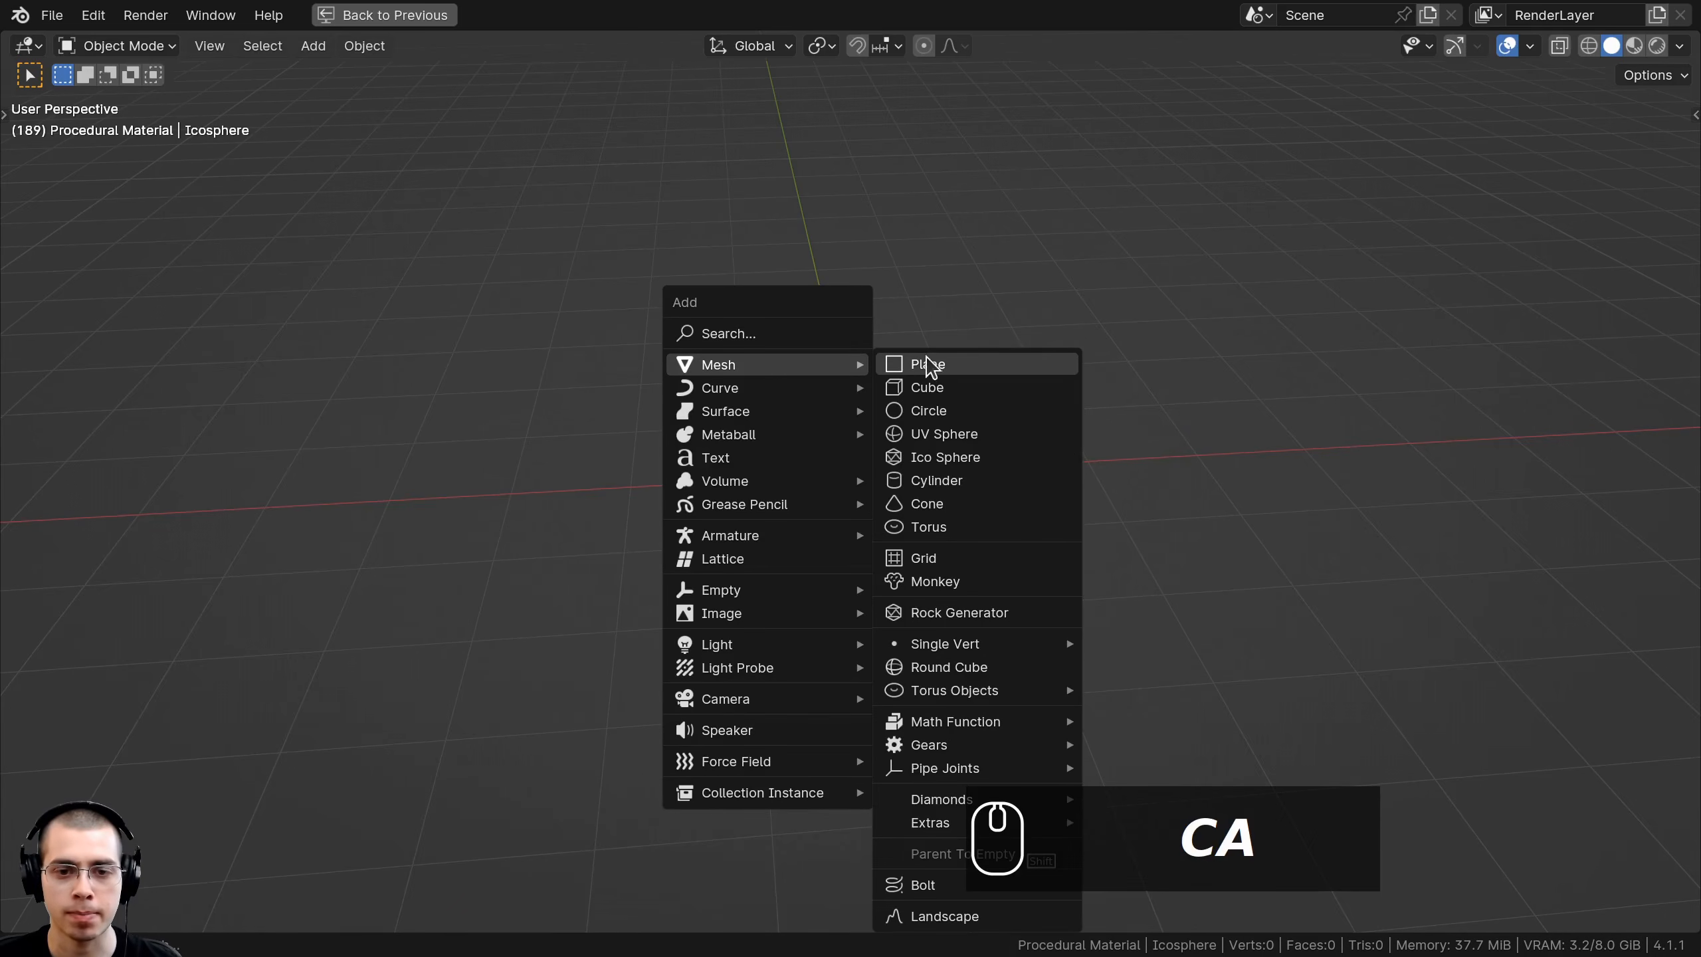
click(951, 461)
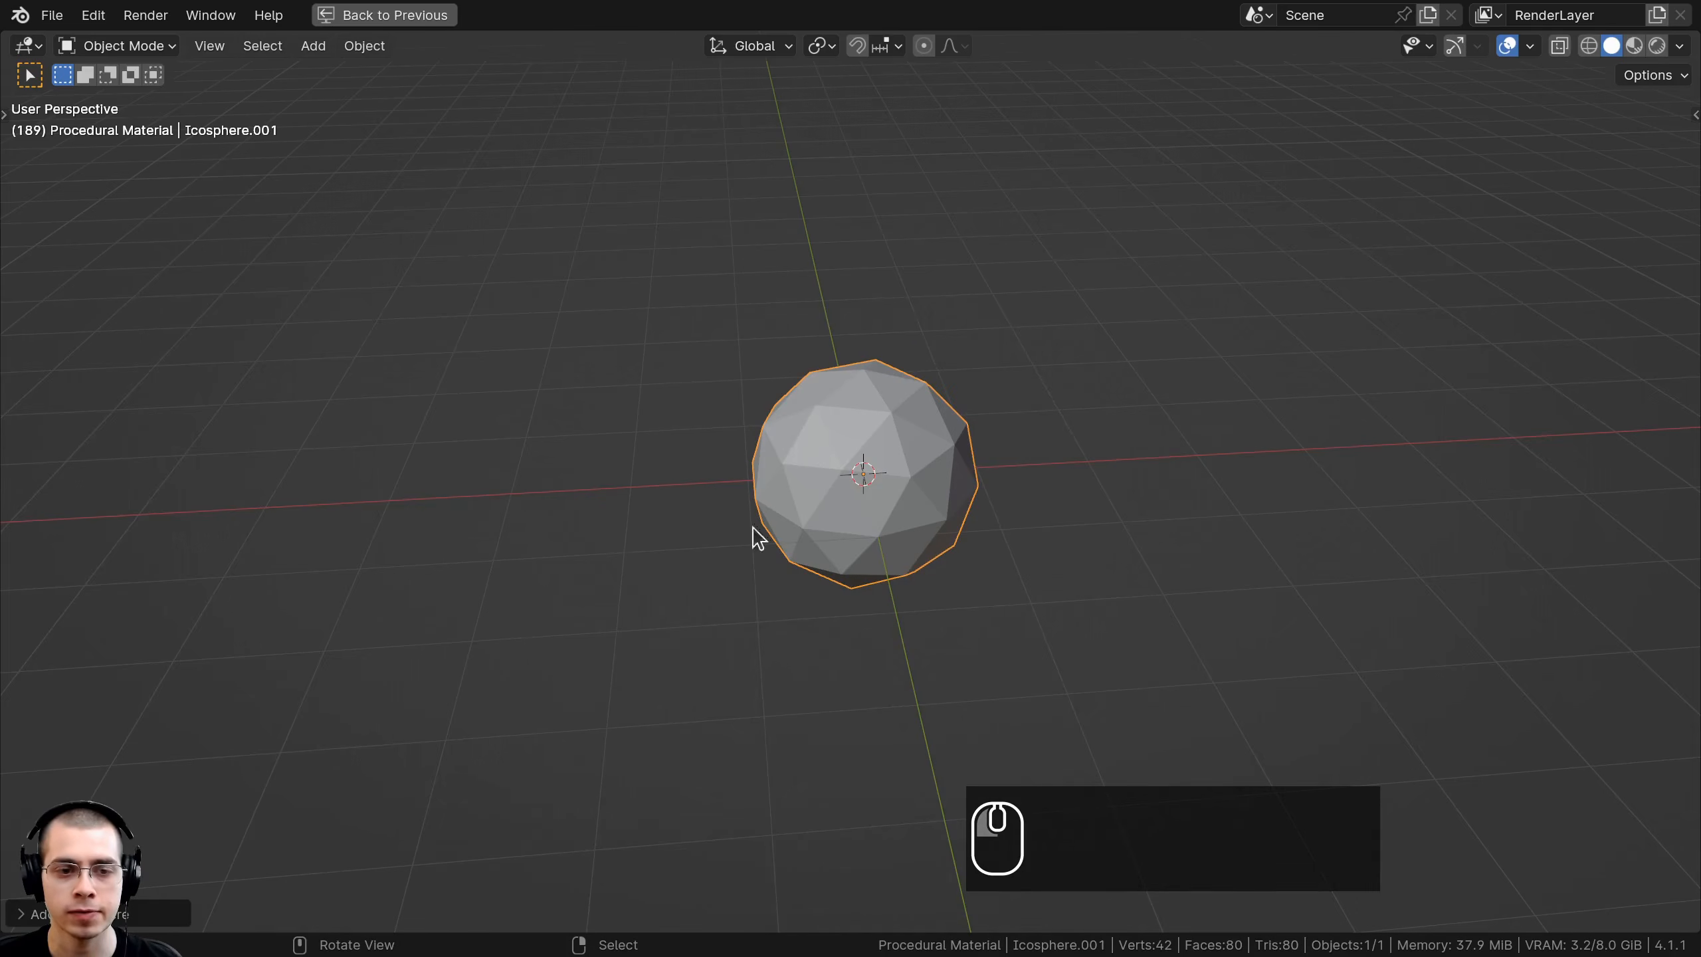
- Increase the new ico sphere's subdivisions until it has 20,480 faces and shade it smooth
click(19, 915)
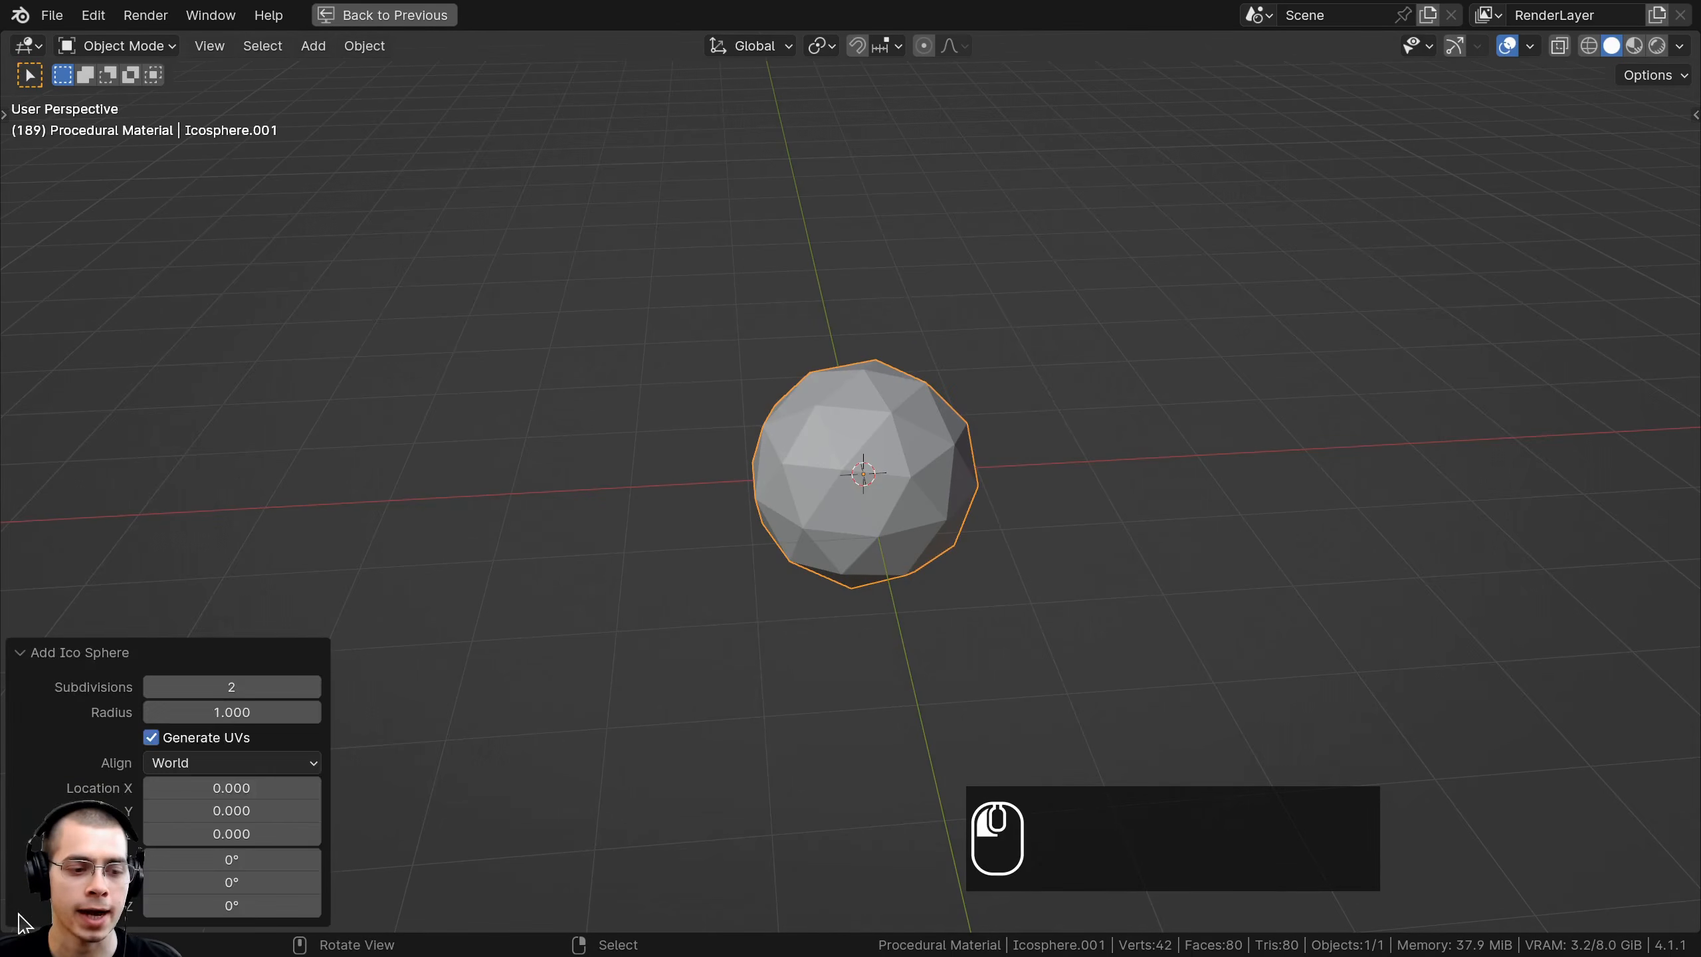
click(313, 686)
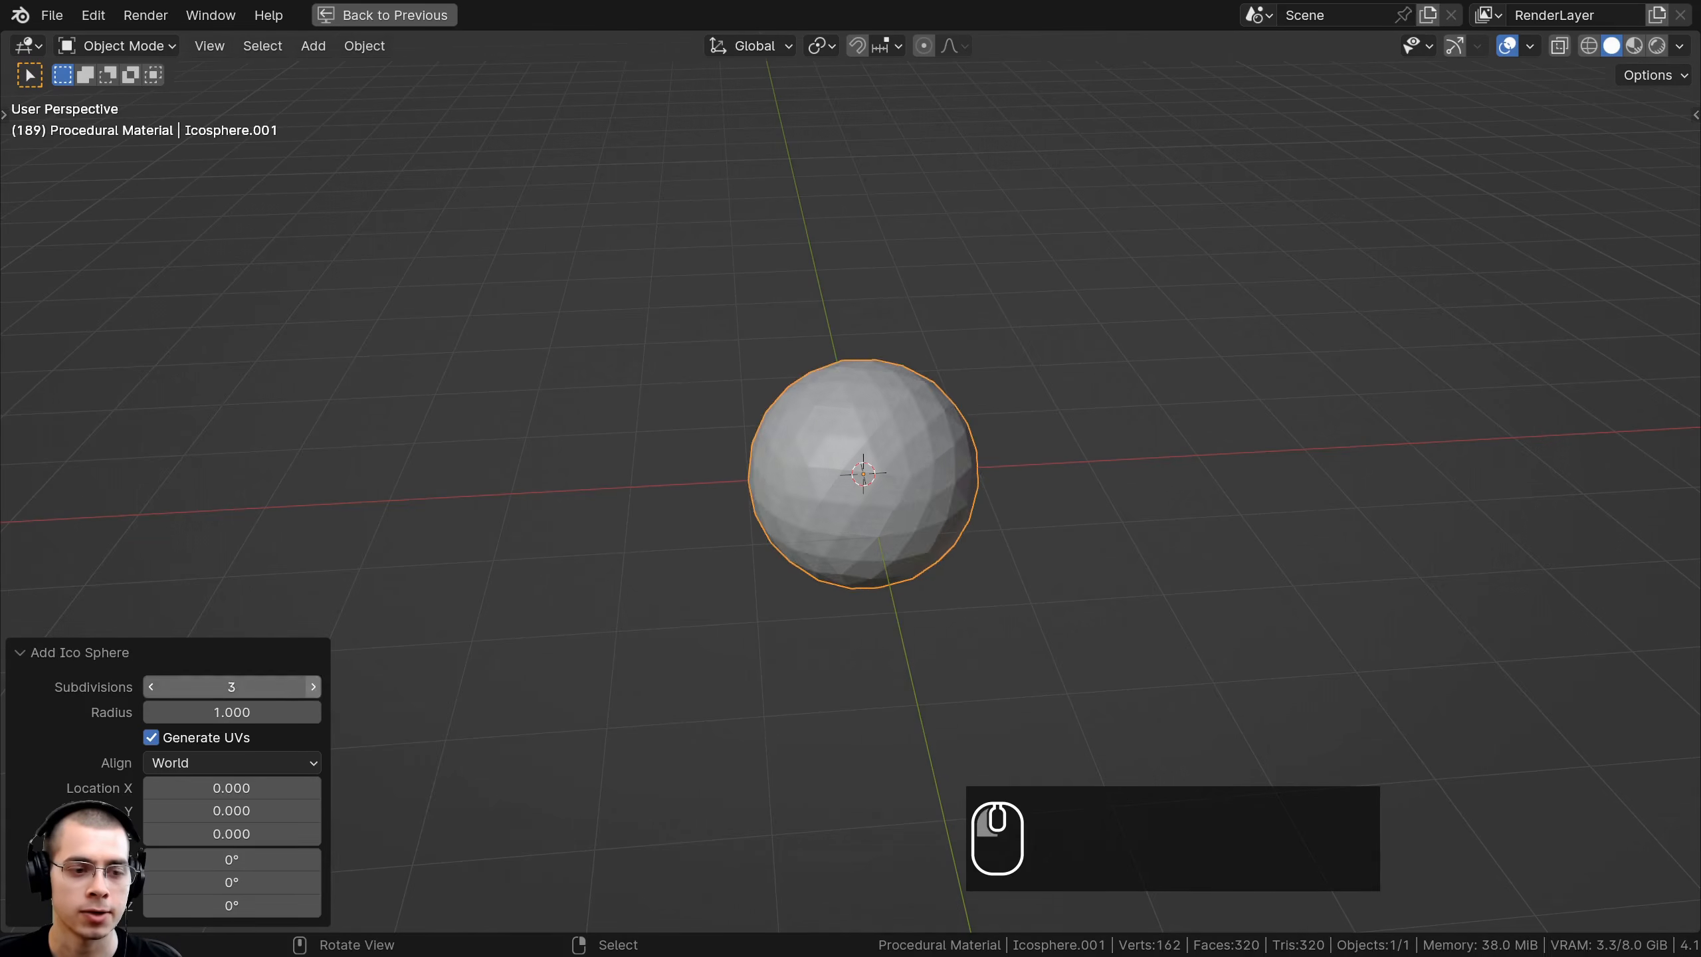
click(79, 654)
scroll(908, 354, up, 5)
key(w)
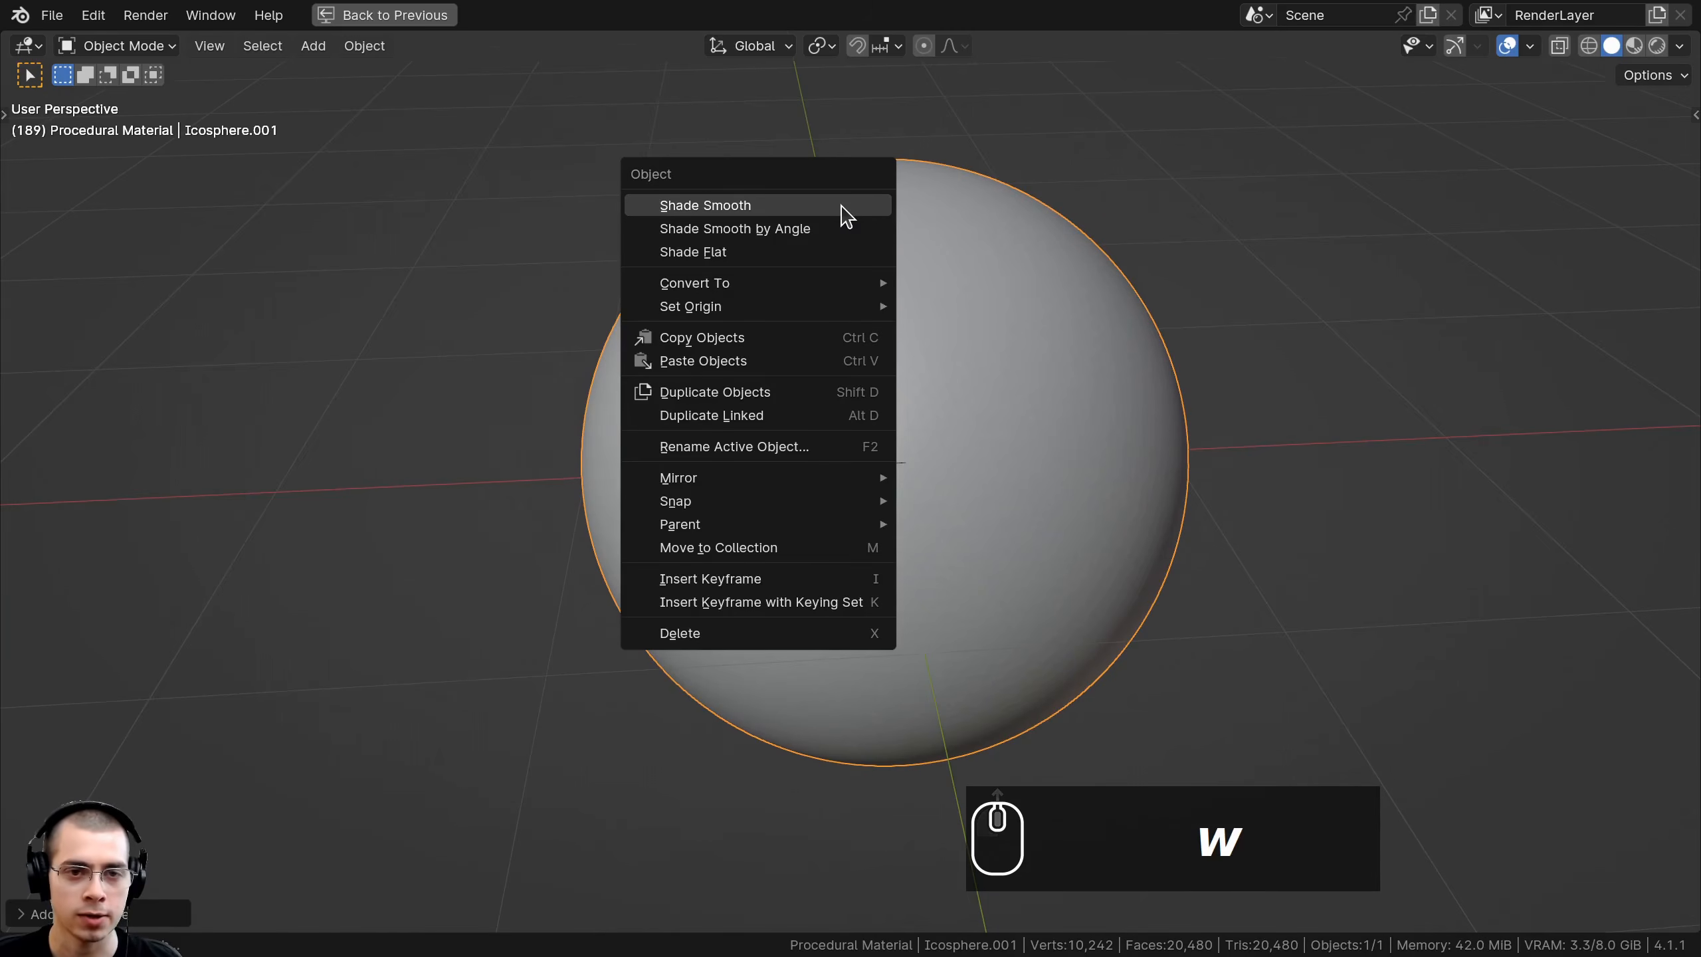
click(762, 208)
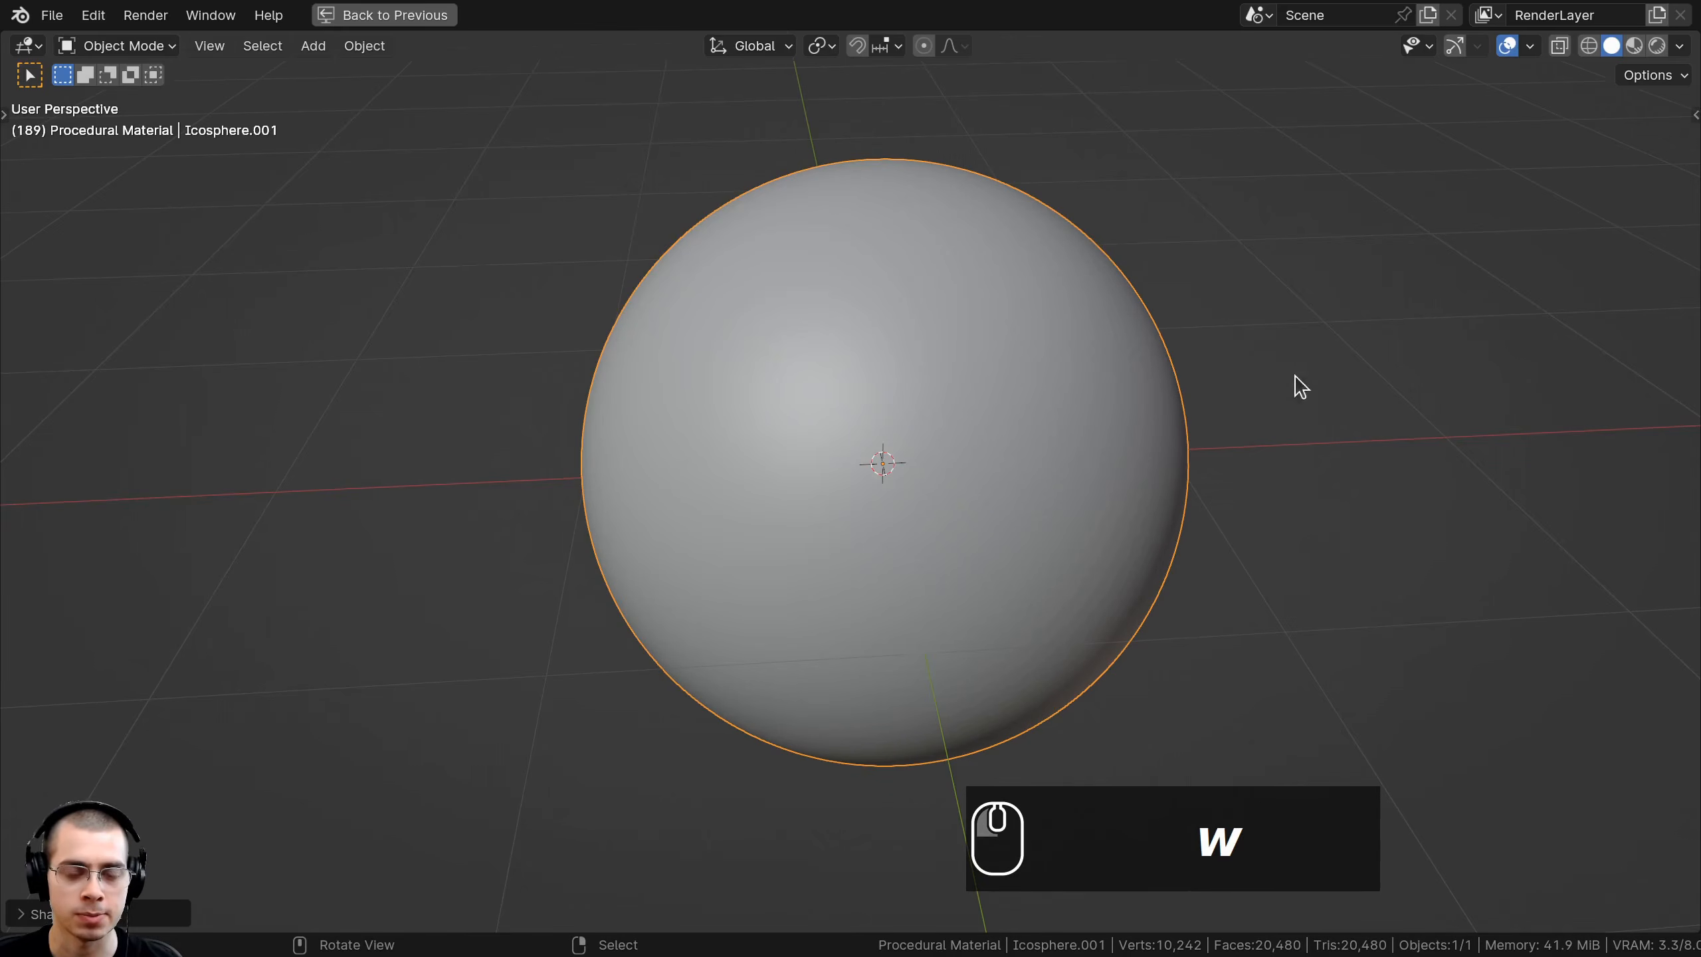
- Scale the sphere to 0.3 of its size and apply the transformation
scroll(1305, 389, down, 3)
key(ctrl+z)
key(s)
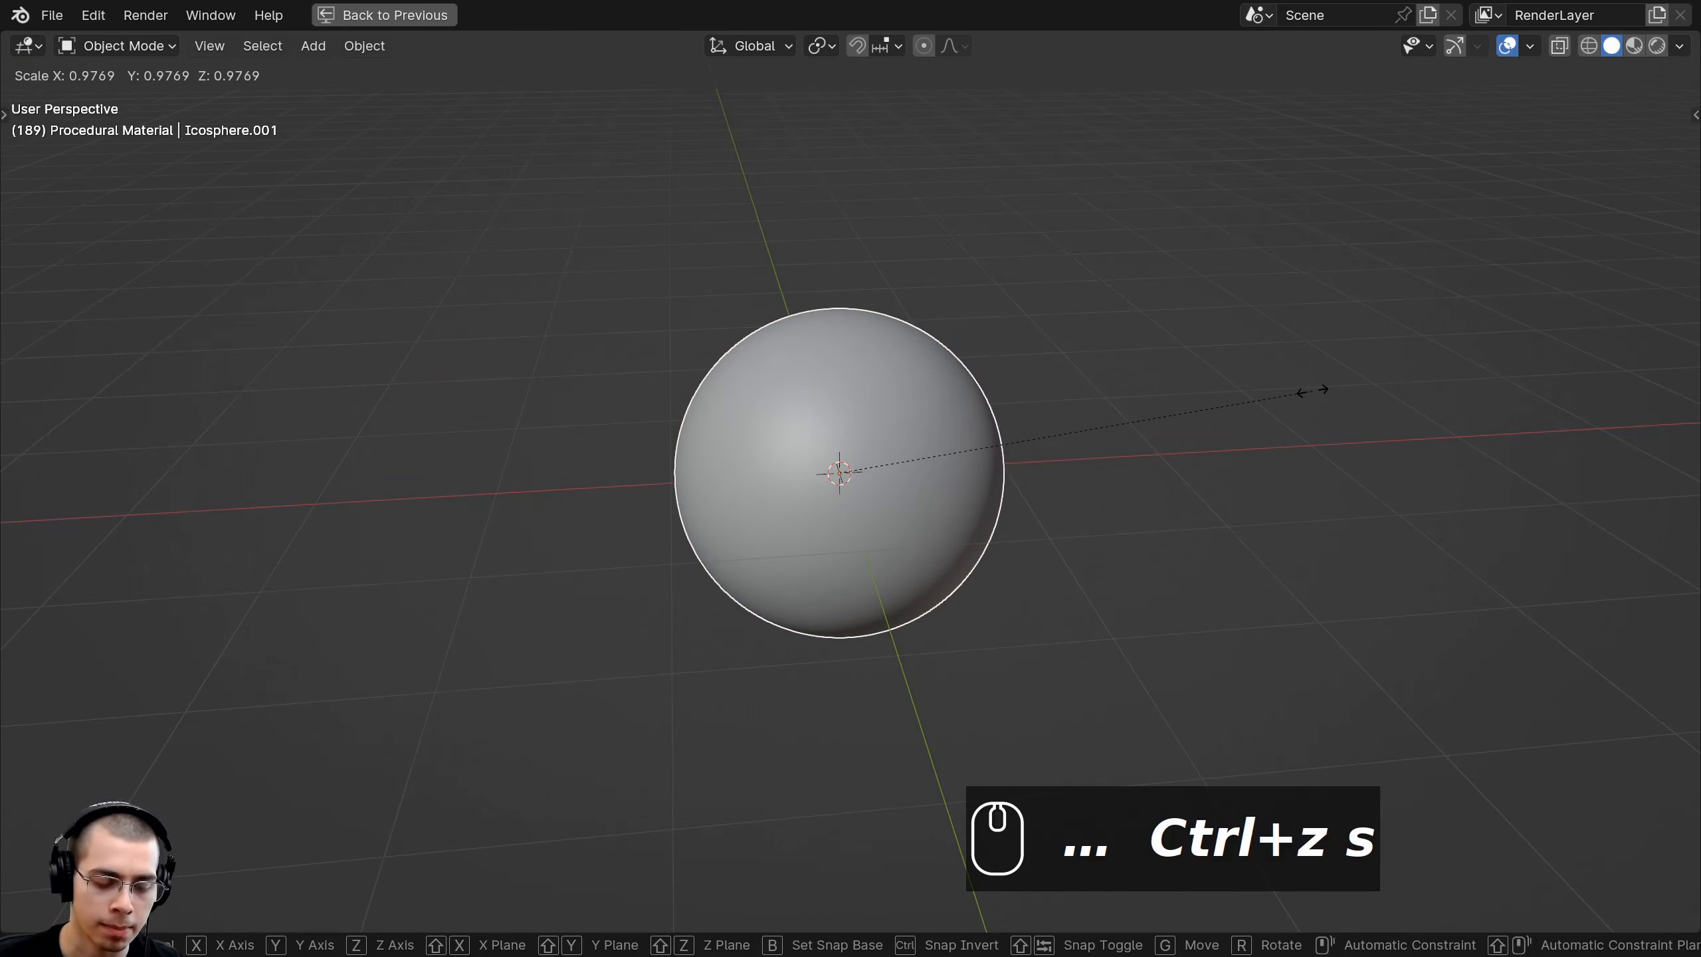
text(.3)
key(Return)
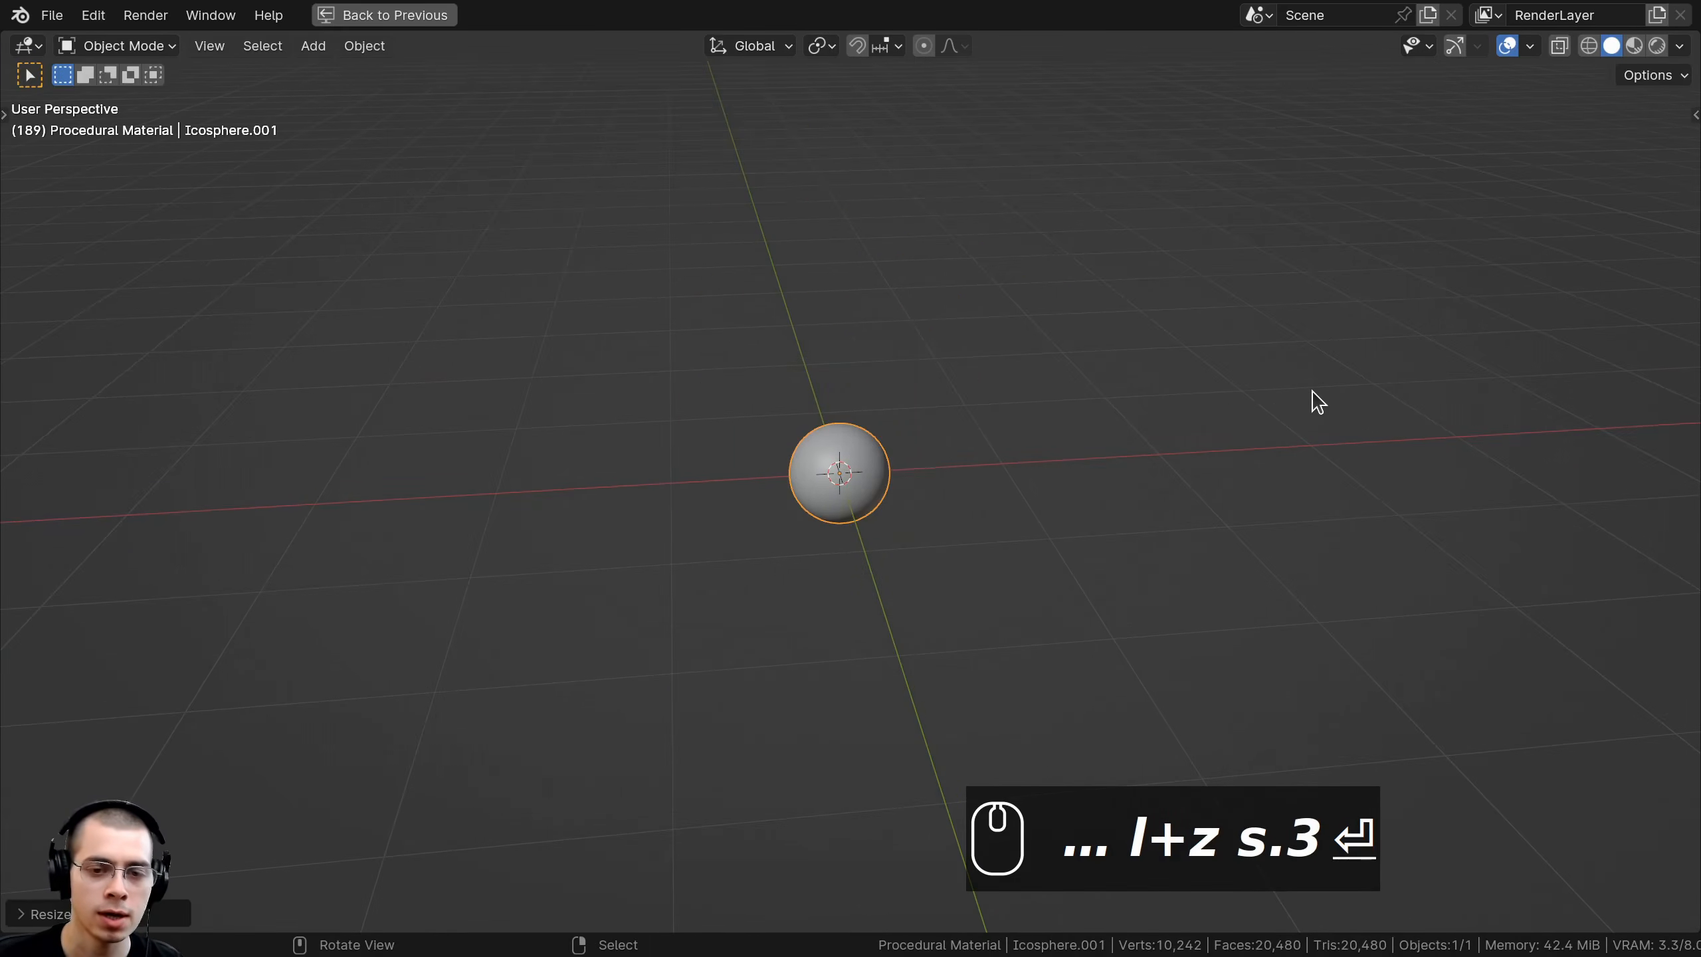
key(ctrl+a)
click(762, 303)
scroll(789, 348, up, 3)
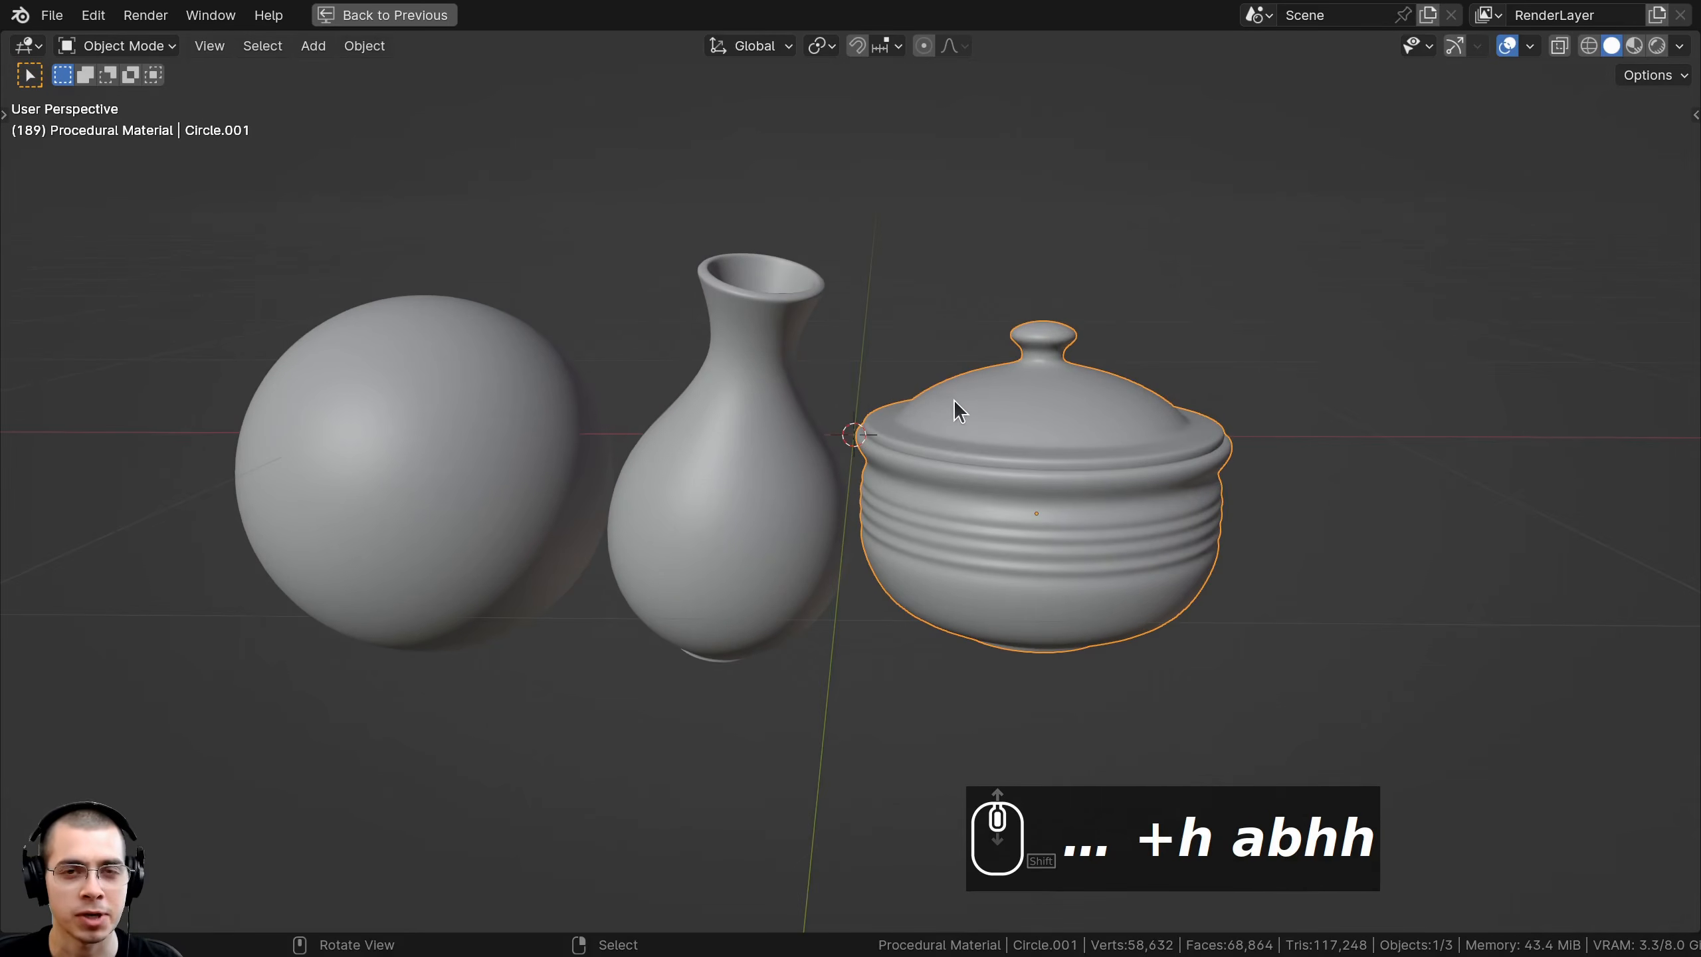
- Look over the sphere, vase and lidded pot used as sample objects for the material
scroll(955, 399, up, 1)
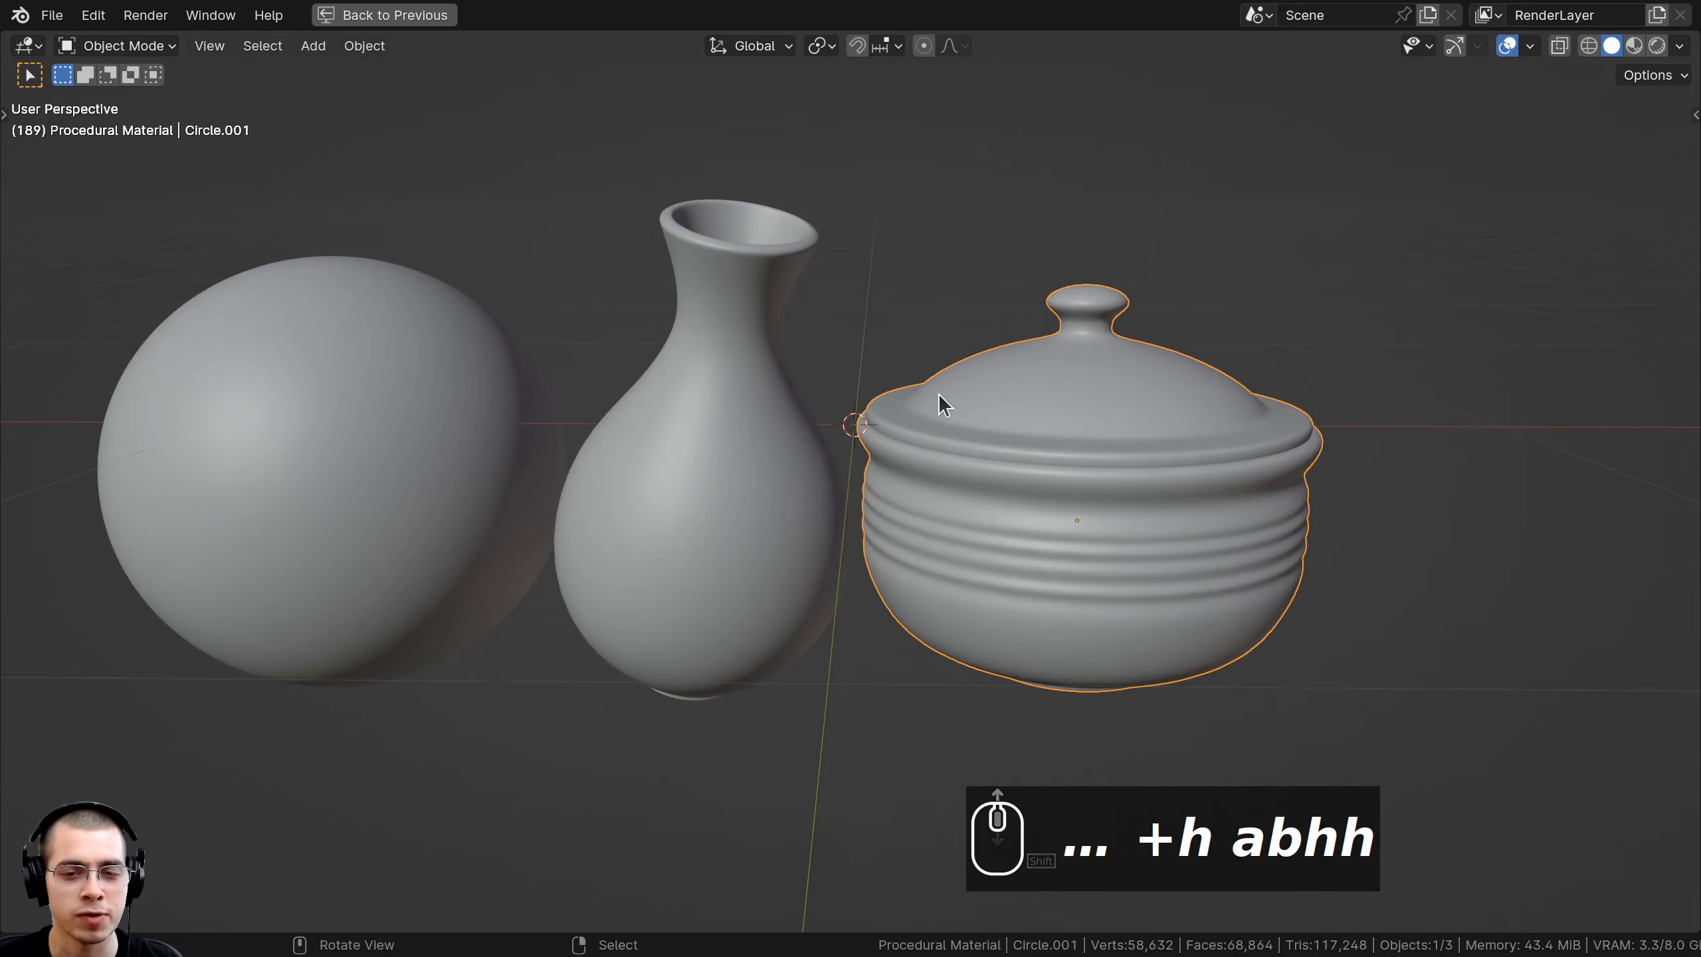
key(g)
right_click(1089, 270)
right_click(684, 344)
key(g)
right_click(719, 267)
middle_drag(721, 262, 968, 255)
shift+right_click(969, 367)
- Inspect the mesh topology of the vase and the lidded pot together in Edit Mode from several angles
key(Tab)
key(a)
scroll(599, 306, up, 2)
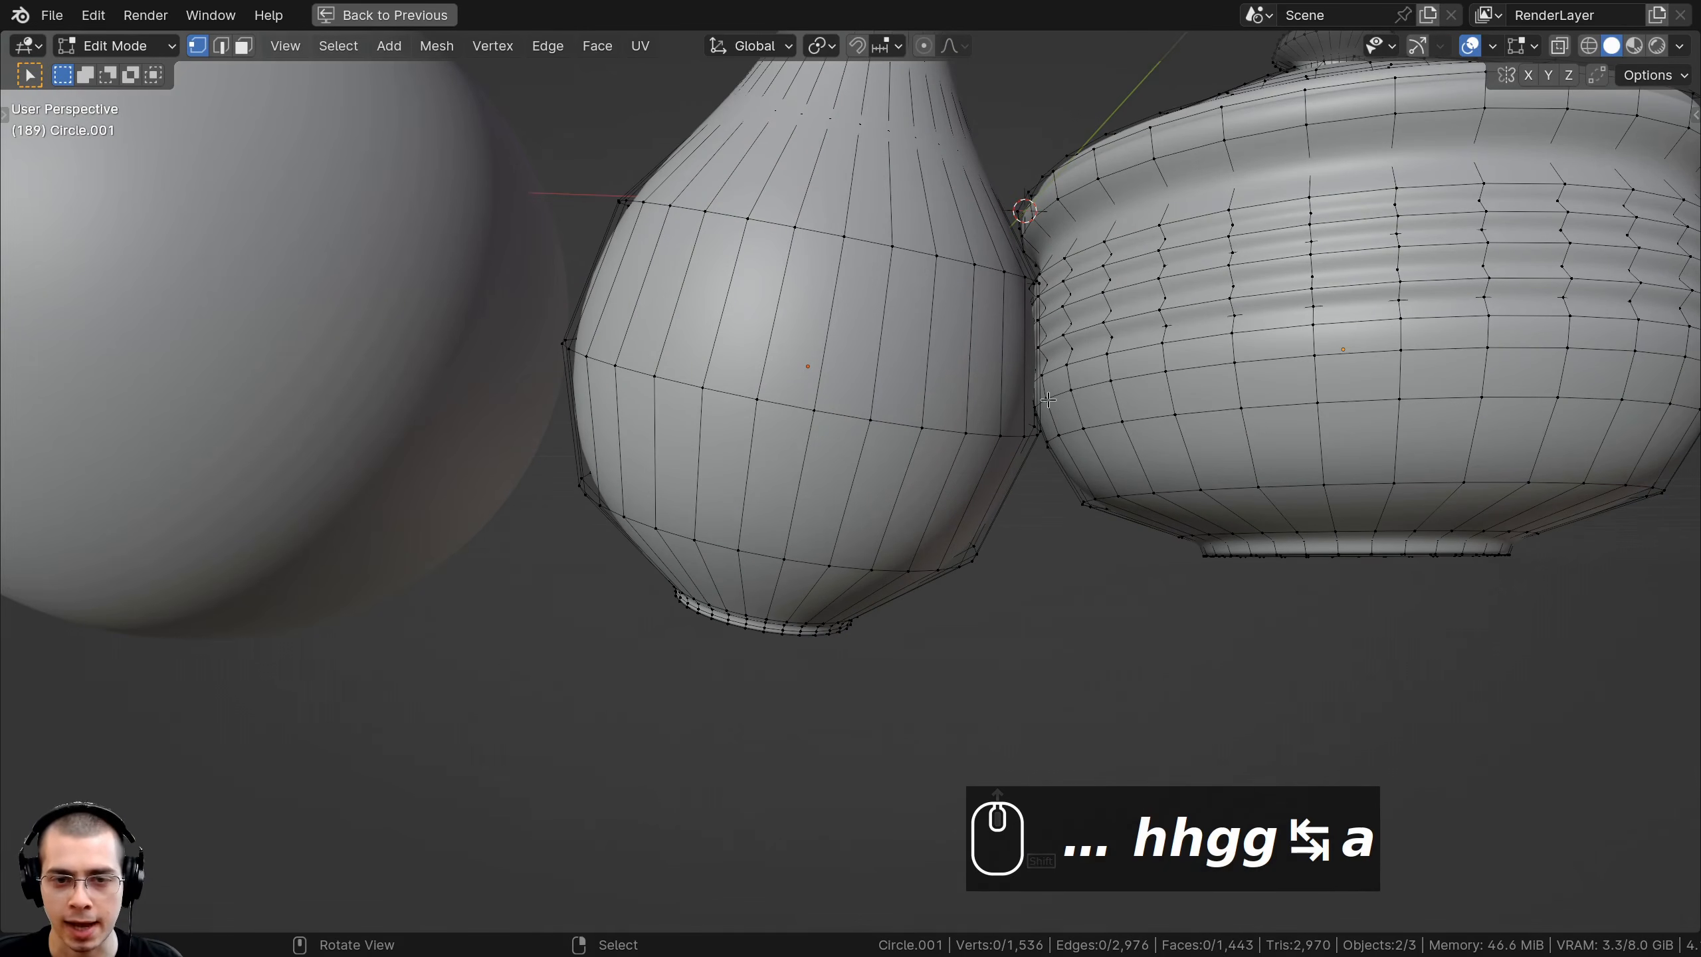
middle_drag(1046, 408, 769, 481)
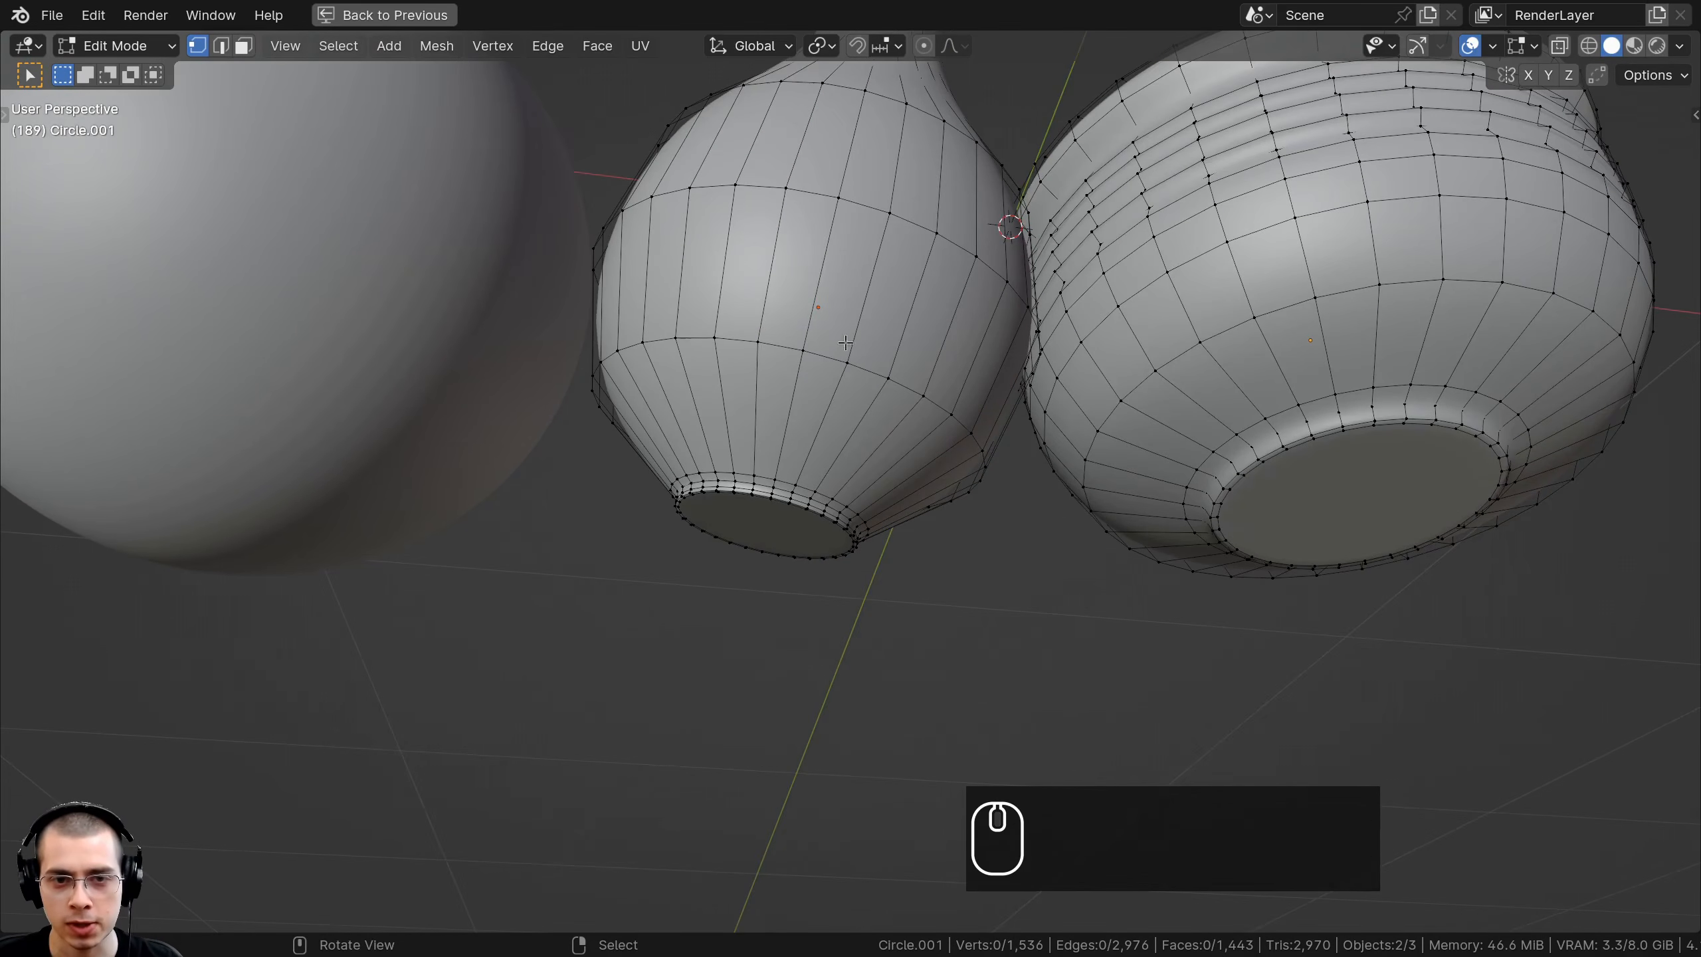
middle_drag(873, 227, 843, 576)
scroll(844, 576, up, 2)
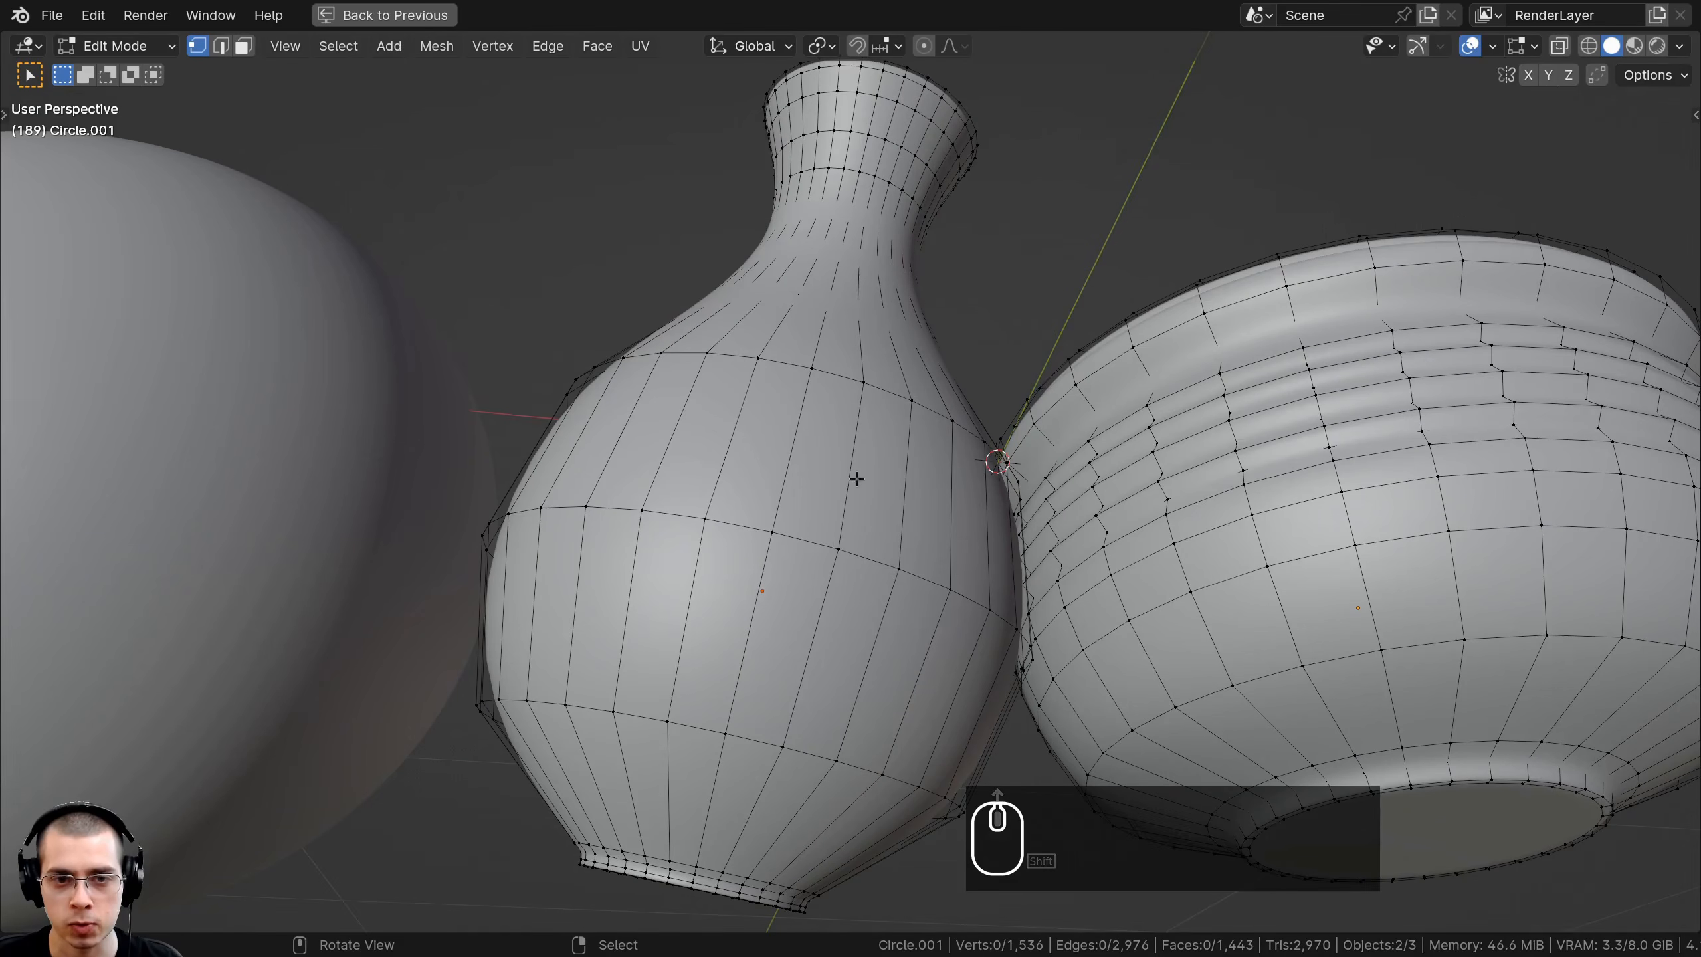
middle_drag(823, 331, 941, 100)
shift+middle_drag(676, 665, 924, 496)
scroll(801, 464, down, 1)
shift+middle_drag(1192, 315, 995, 671)
middle_drag(1150, 530, 1087, 715)
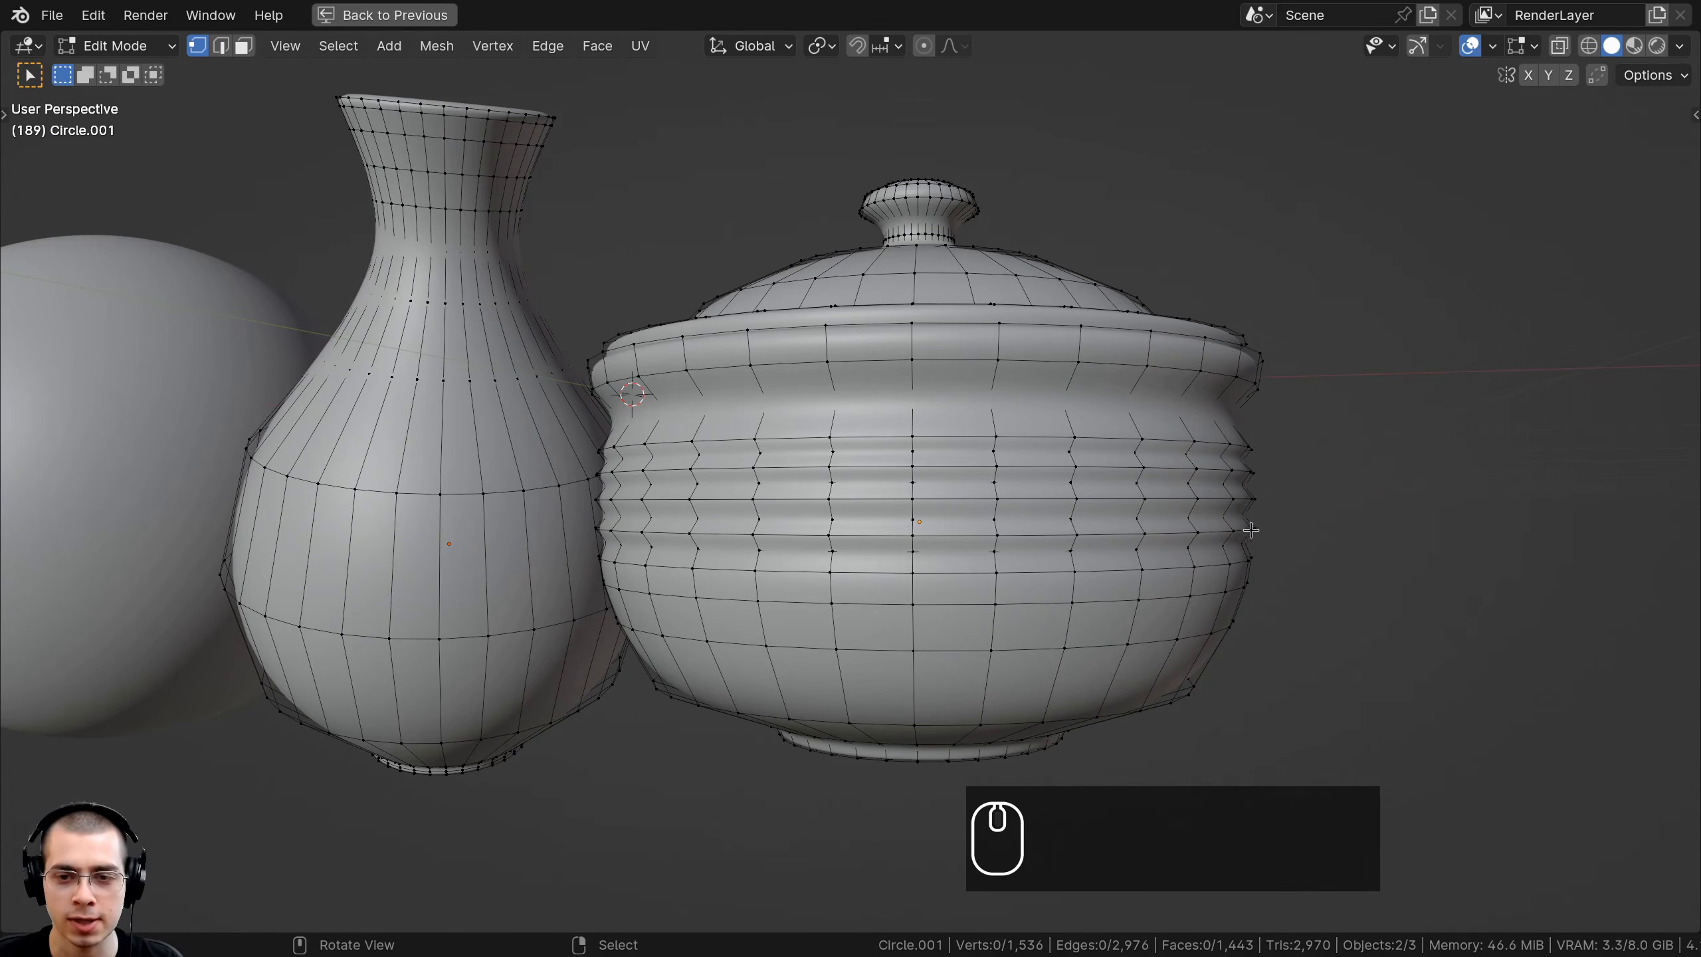
mouse_move(1133, 307)
middle_down()
mouse_move(1172, 369)
mouse_move(1065, 429)
mouse_move(1132, 409)
middle_up()
shift+middle_drag(1131, 409, 1162, 402)
- Return to the Shading layout in Object Mode and examine the Solidify and Subdivision modifiers on the vase and pot
click(428, 14)
key(Tab)
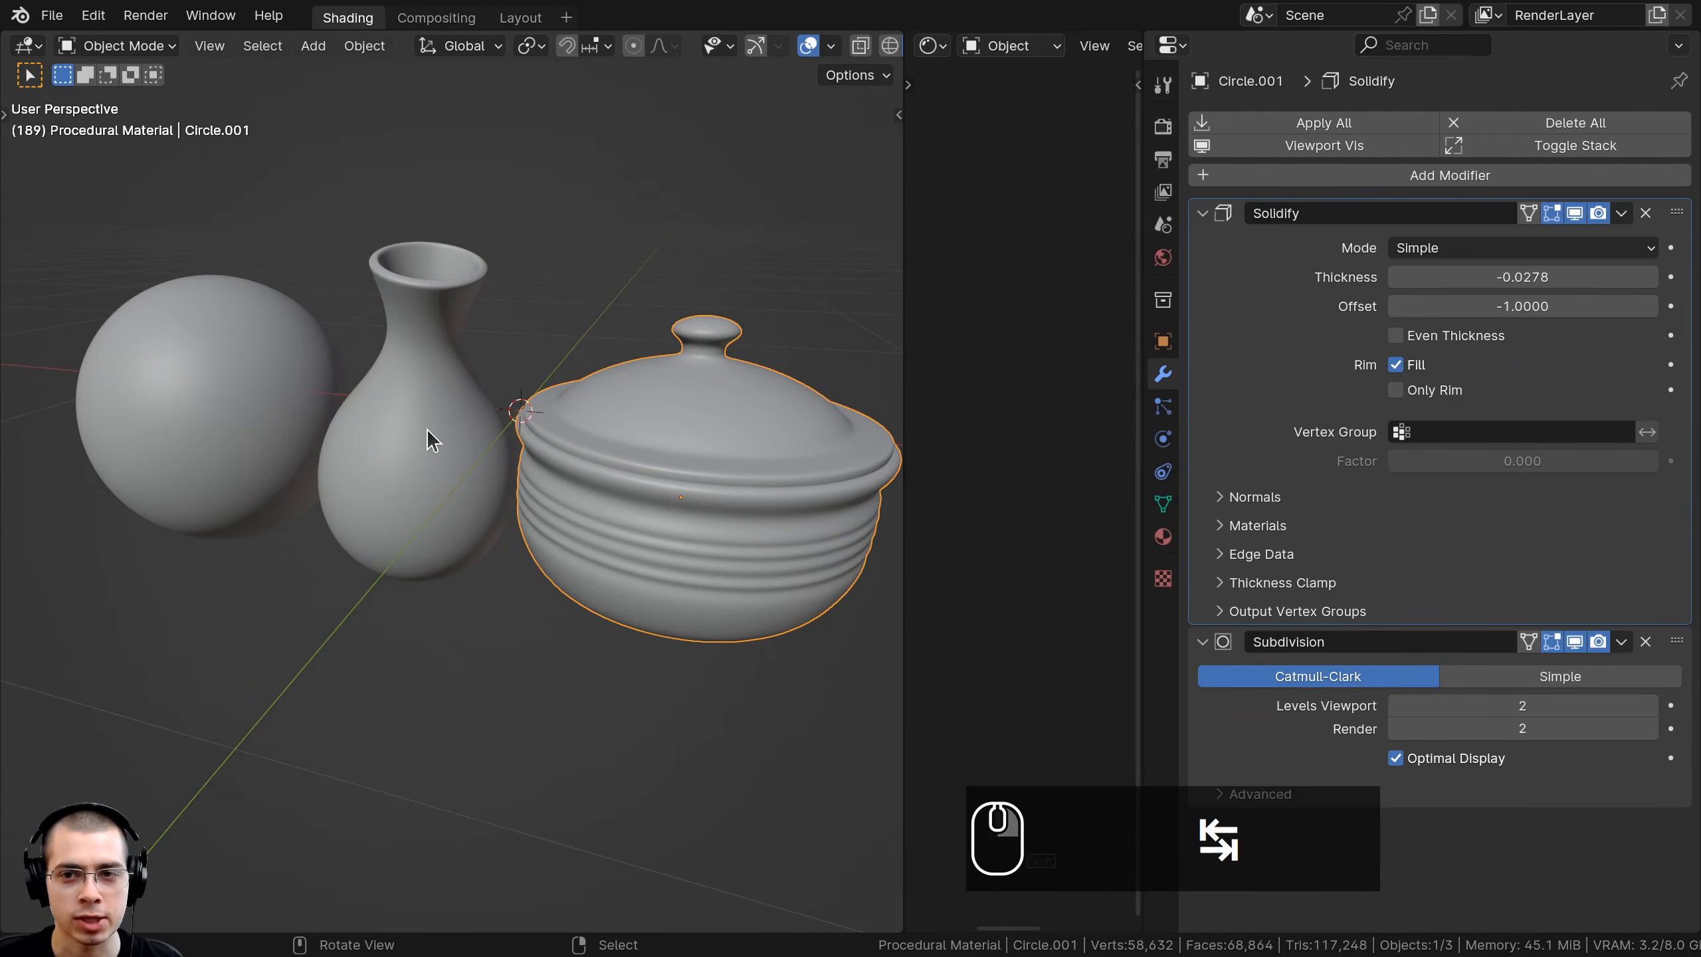
click(427, 428)
middle_drag(426, 428, 441, 474)
shift+drag(1461, 266, 1519, 267)
shift+right_click(1480, 273)
middle_drag(606, 450, 673, 405)
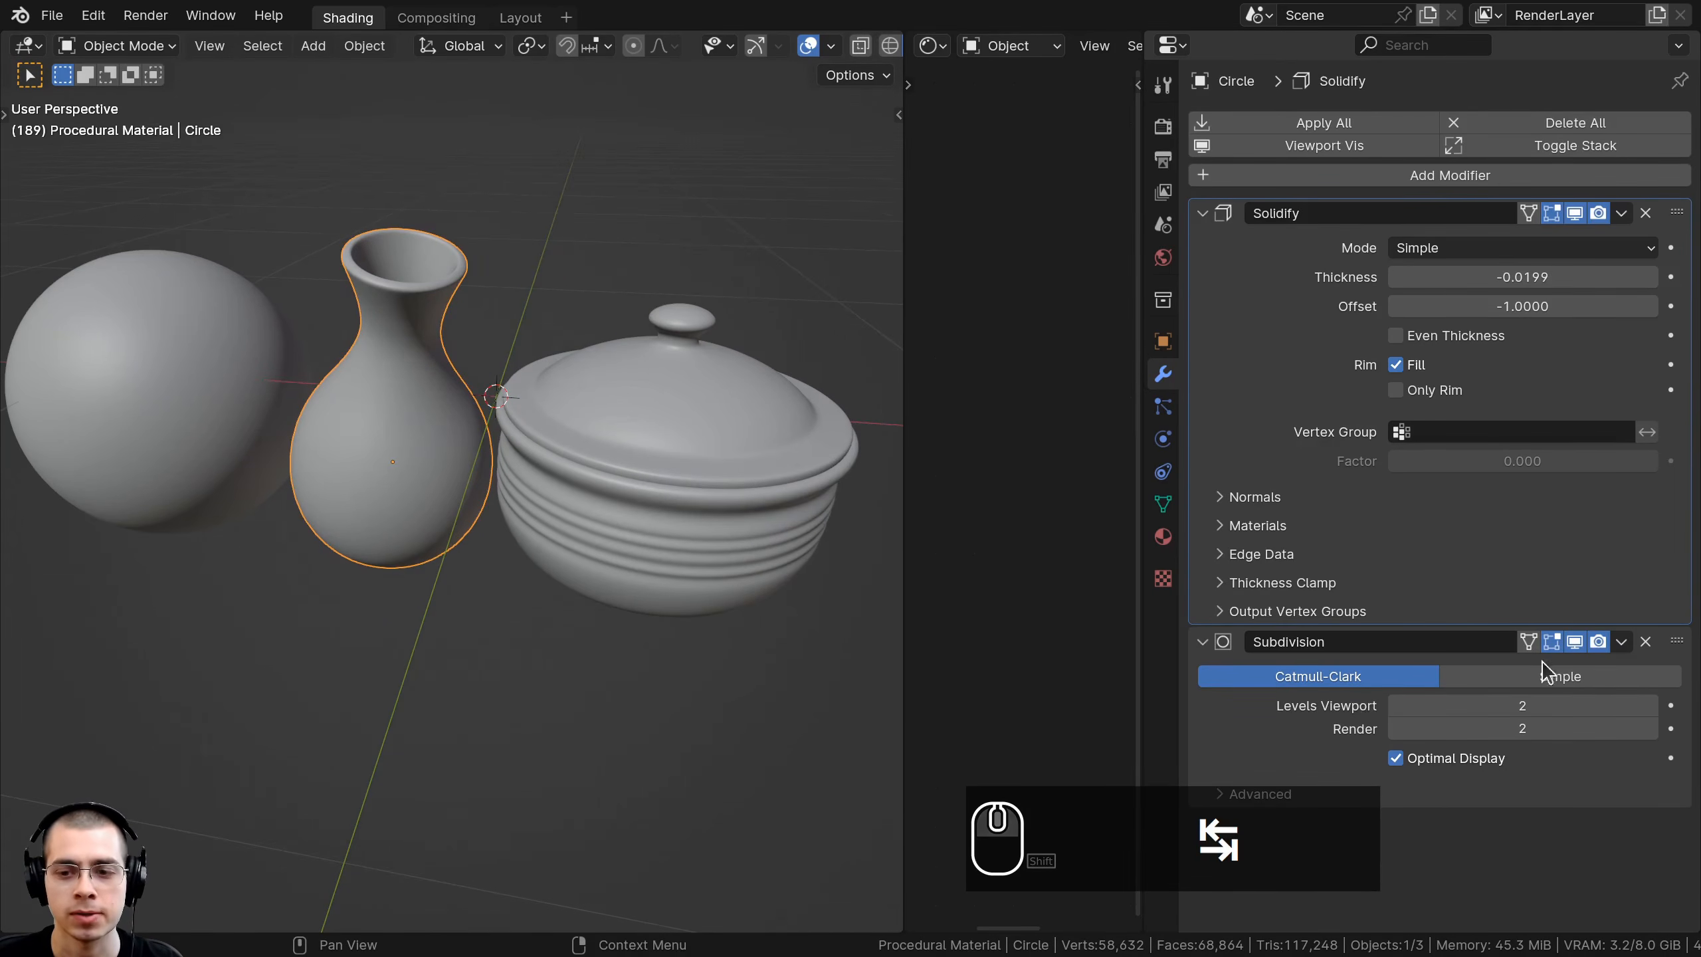
click(699, 543)
middle_drag(433, 463, 479, 439)
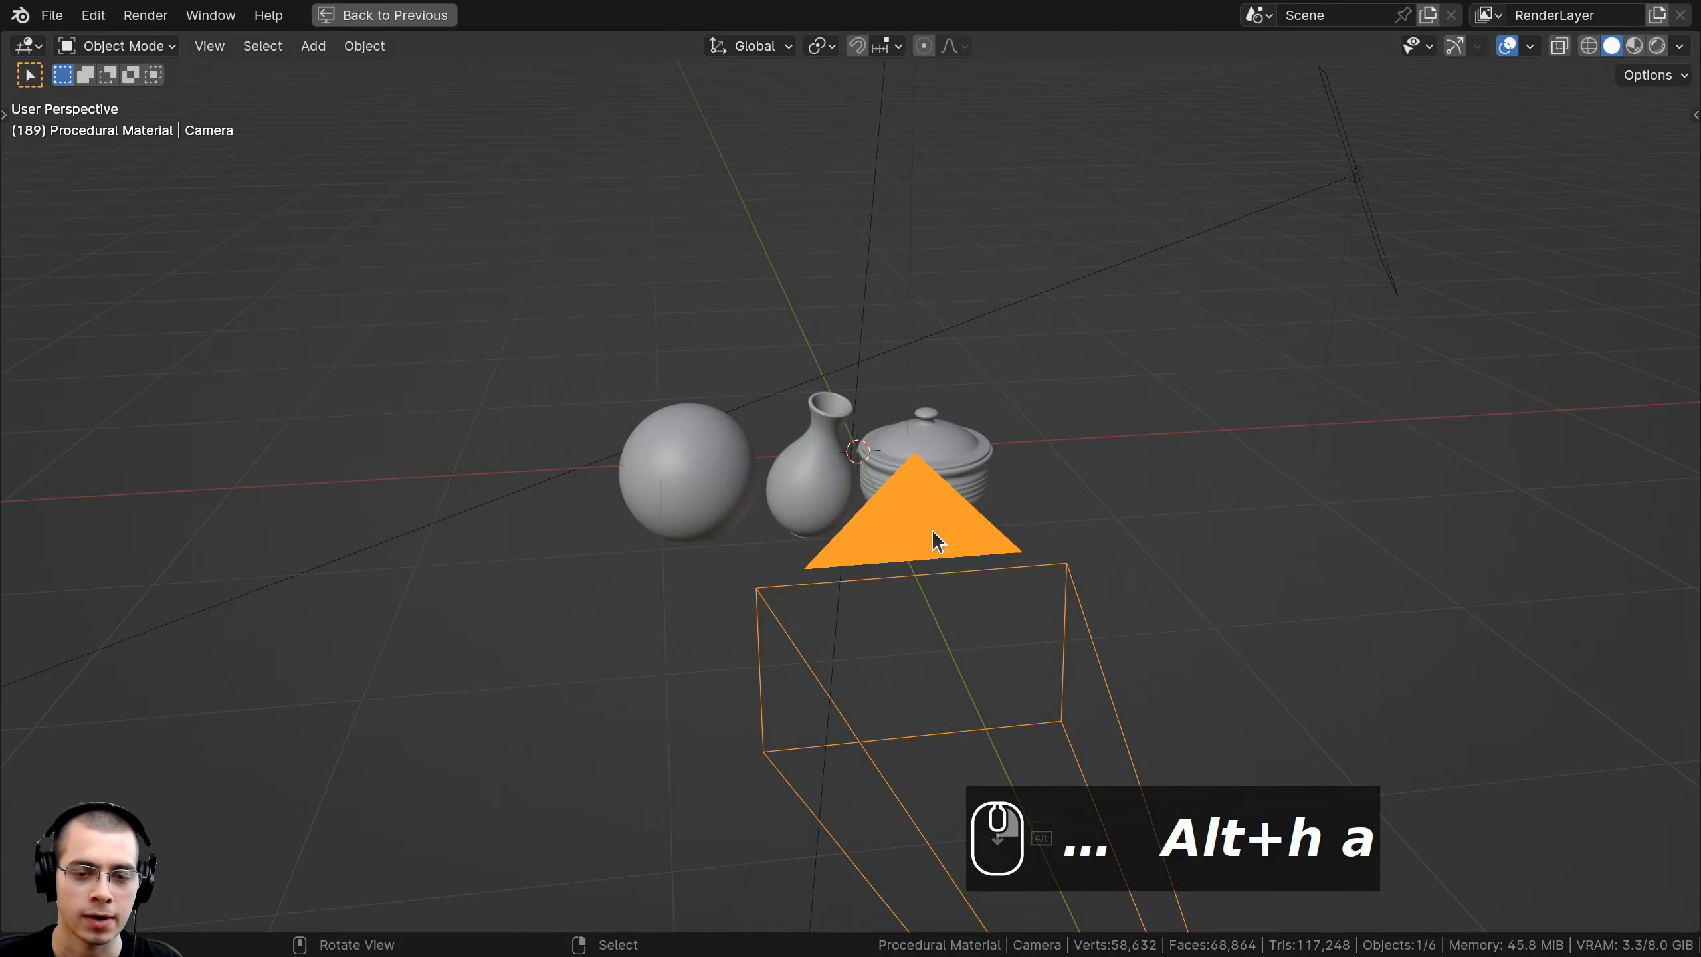
- Examine the camera's placement, its framing of the three objects and its focal length setting
key(g)
right_click(976, 249)
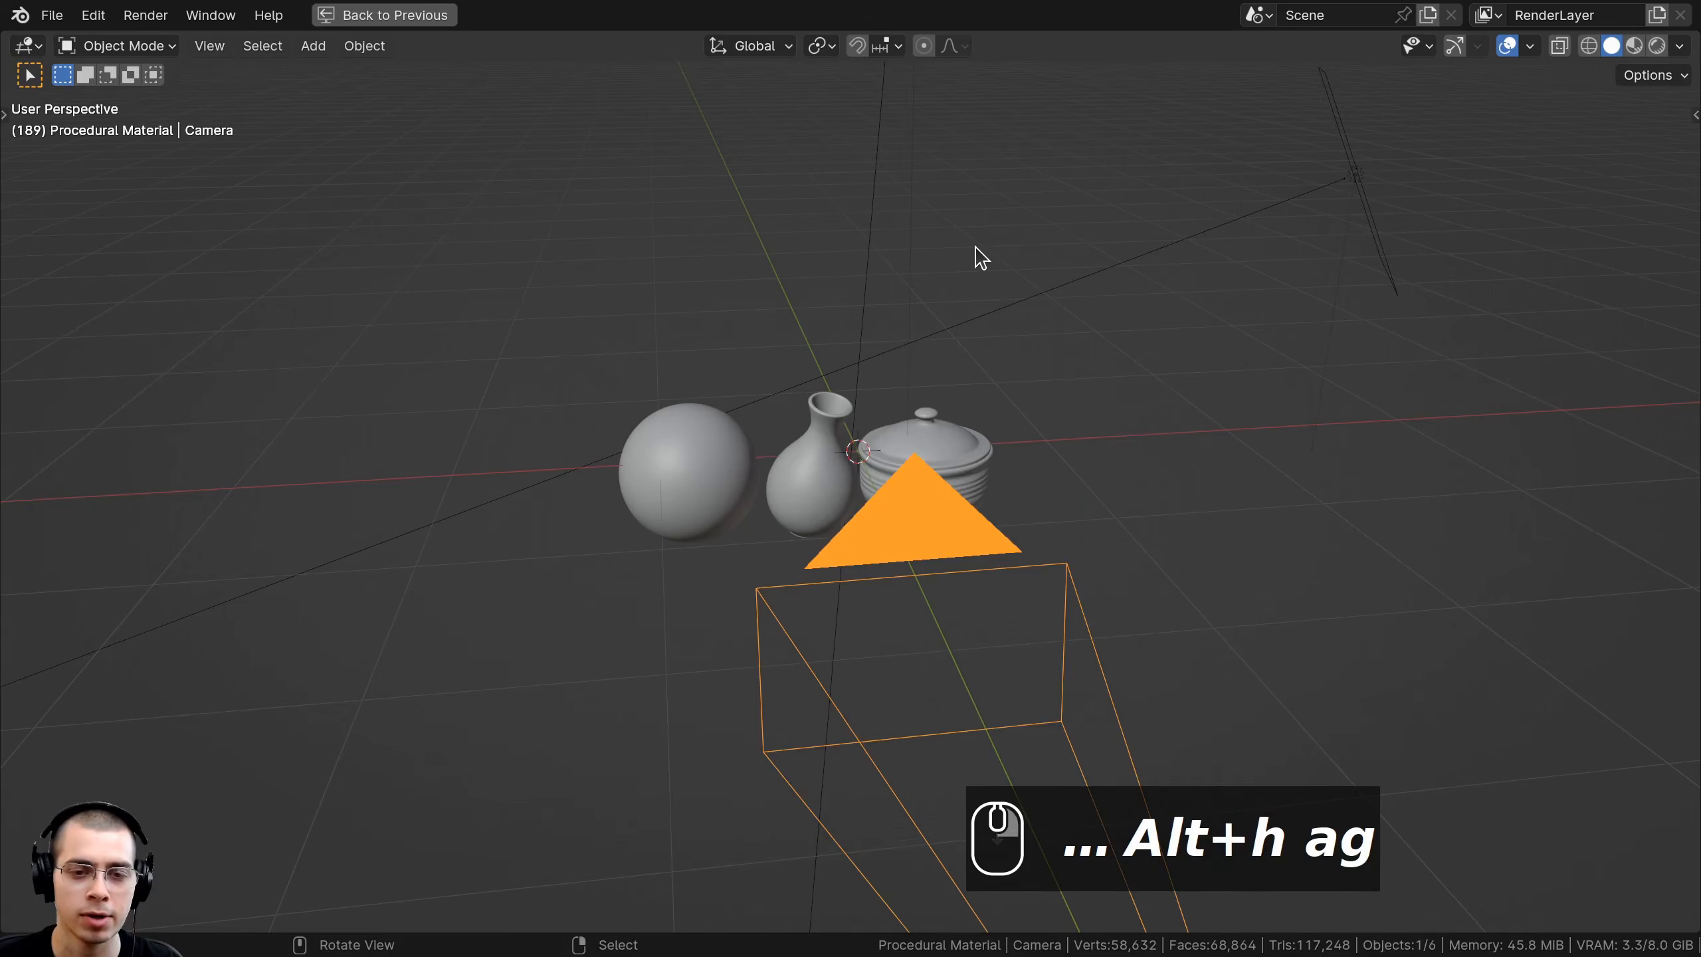
key(KP_0)
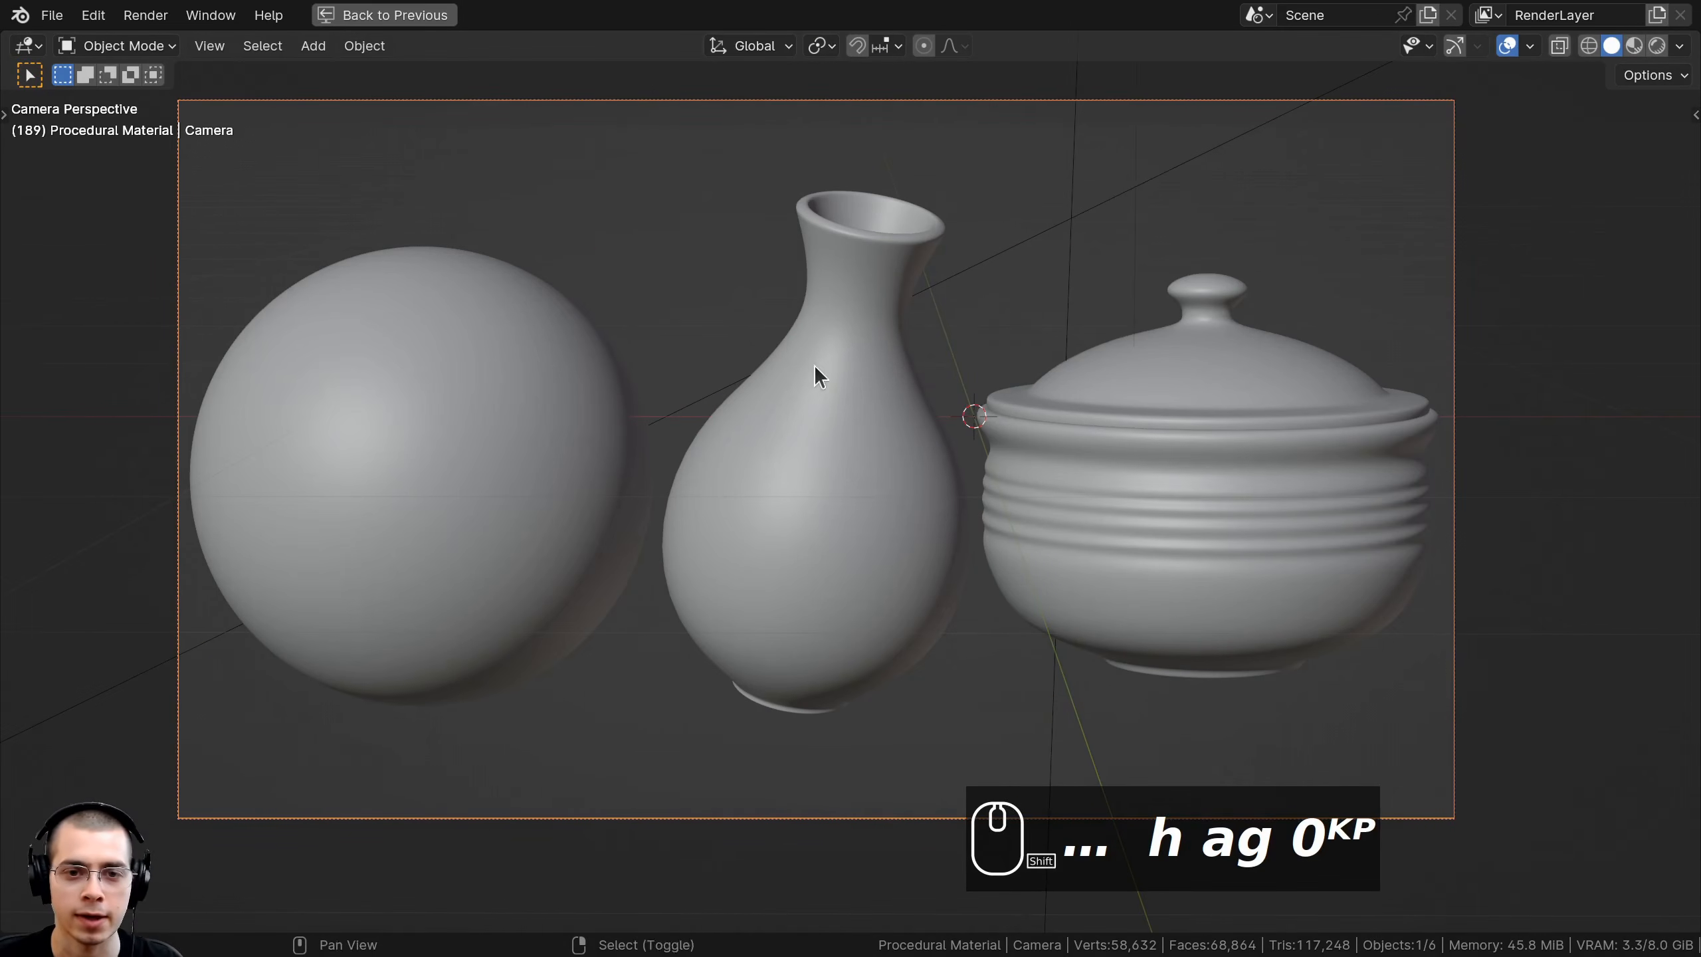
shift+middle_drag(813, 365, 726, 376)
key(g)
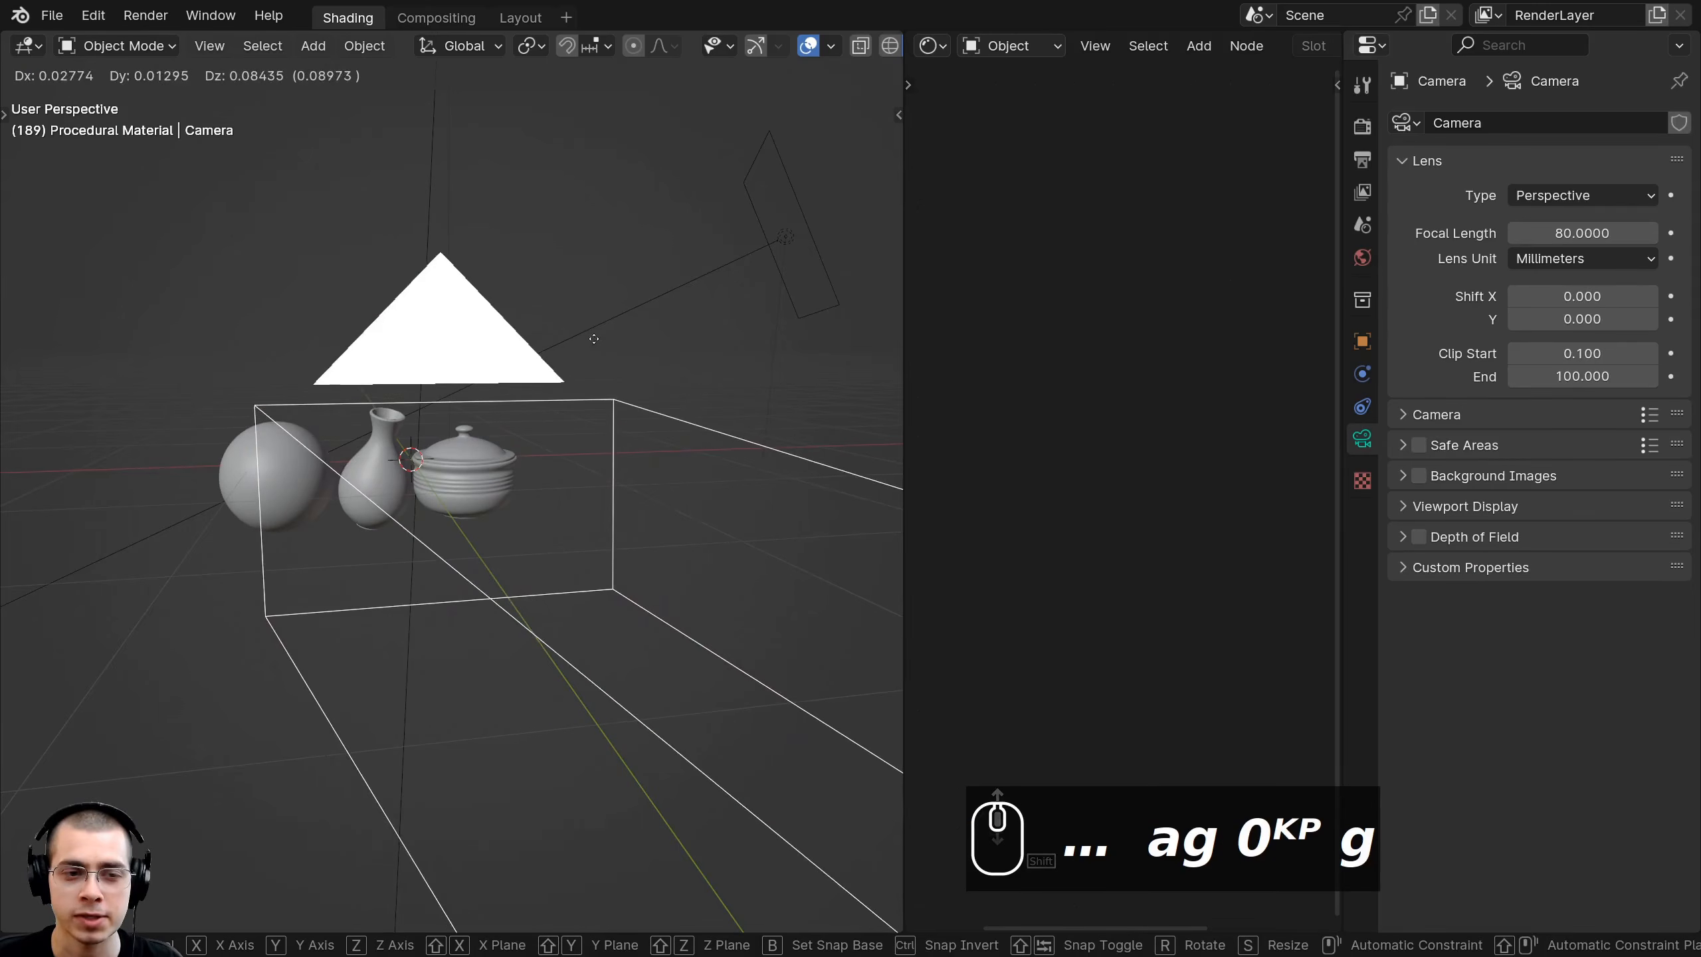
click(585, 370)
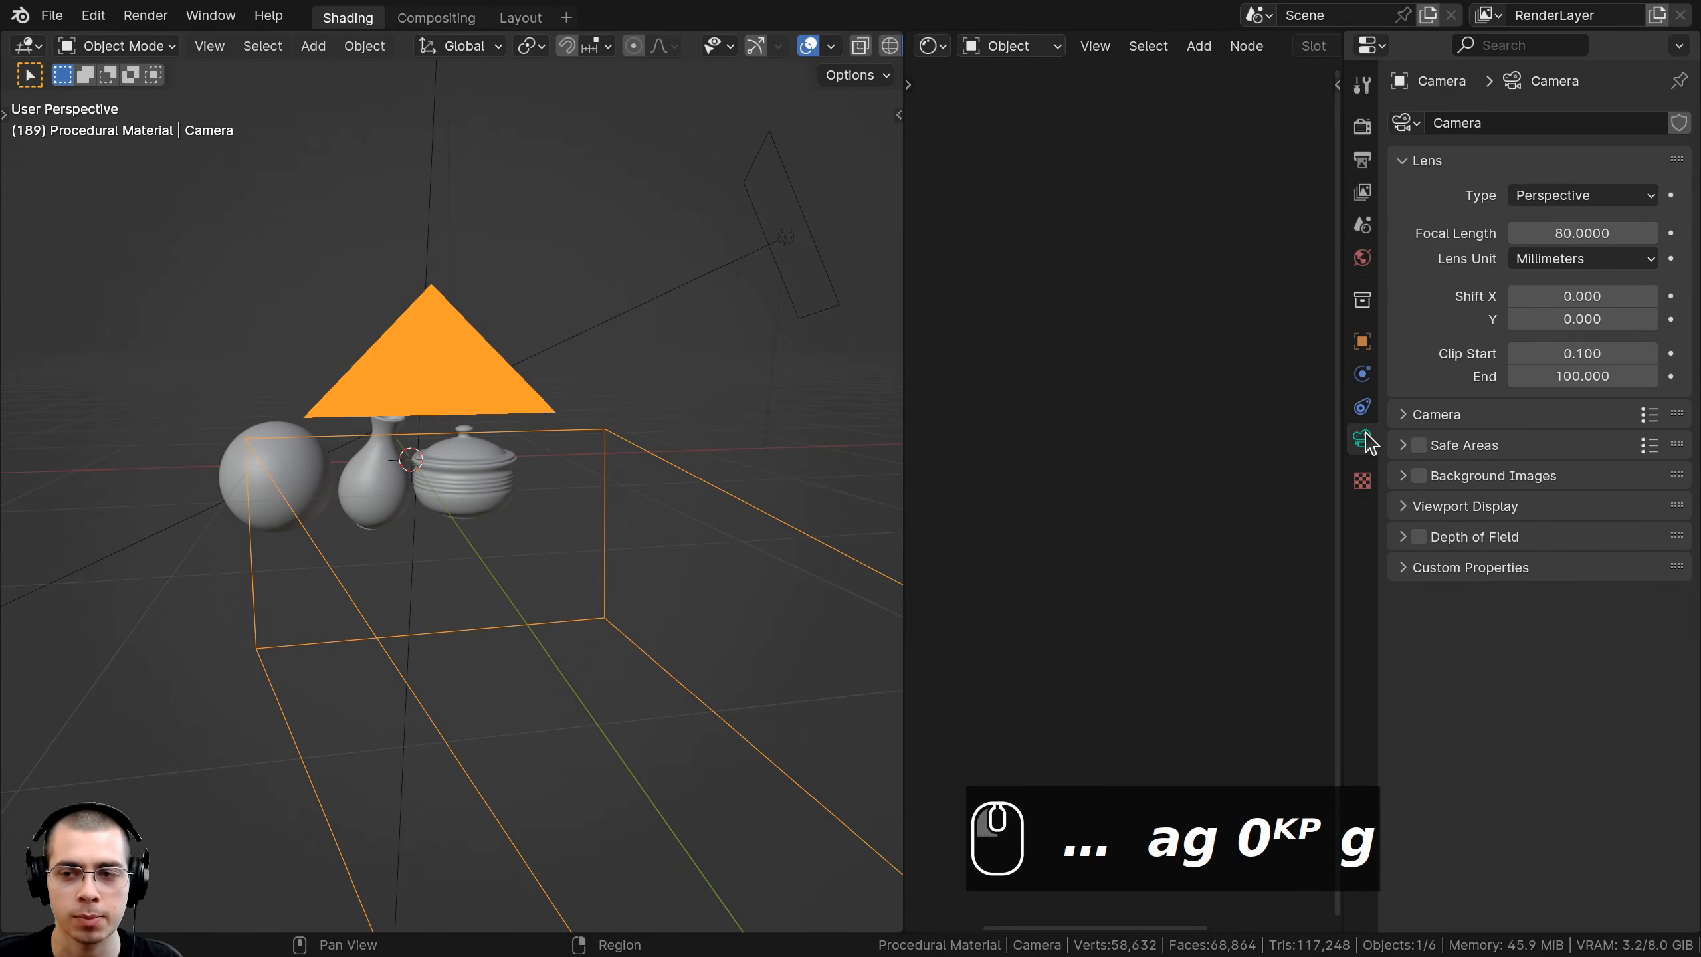
drag(1555, 232, 1065, 198)
key(KP_0)
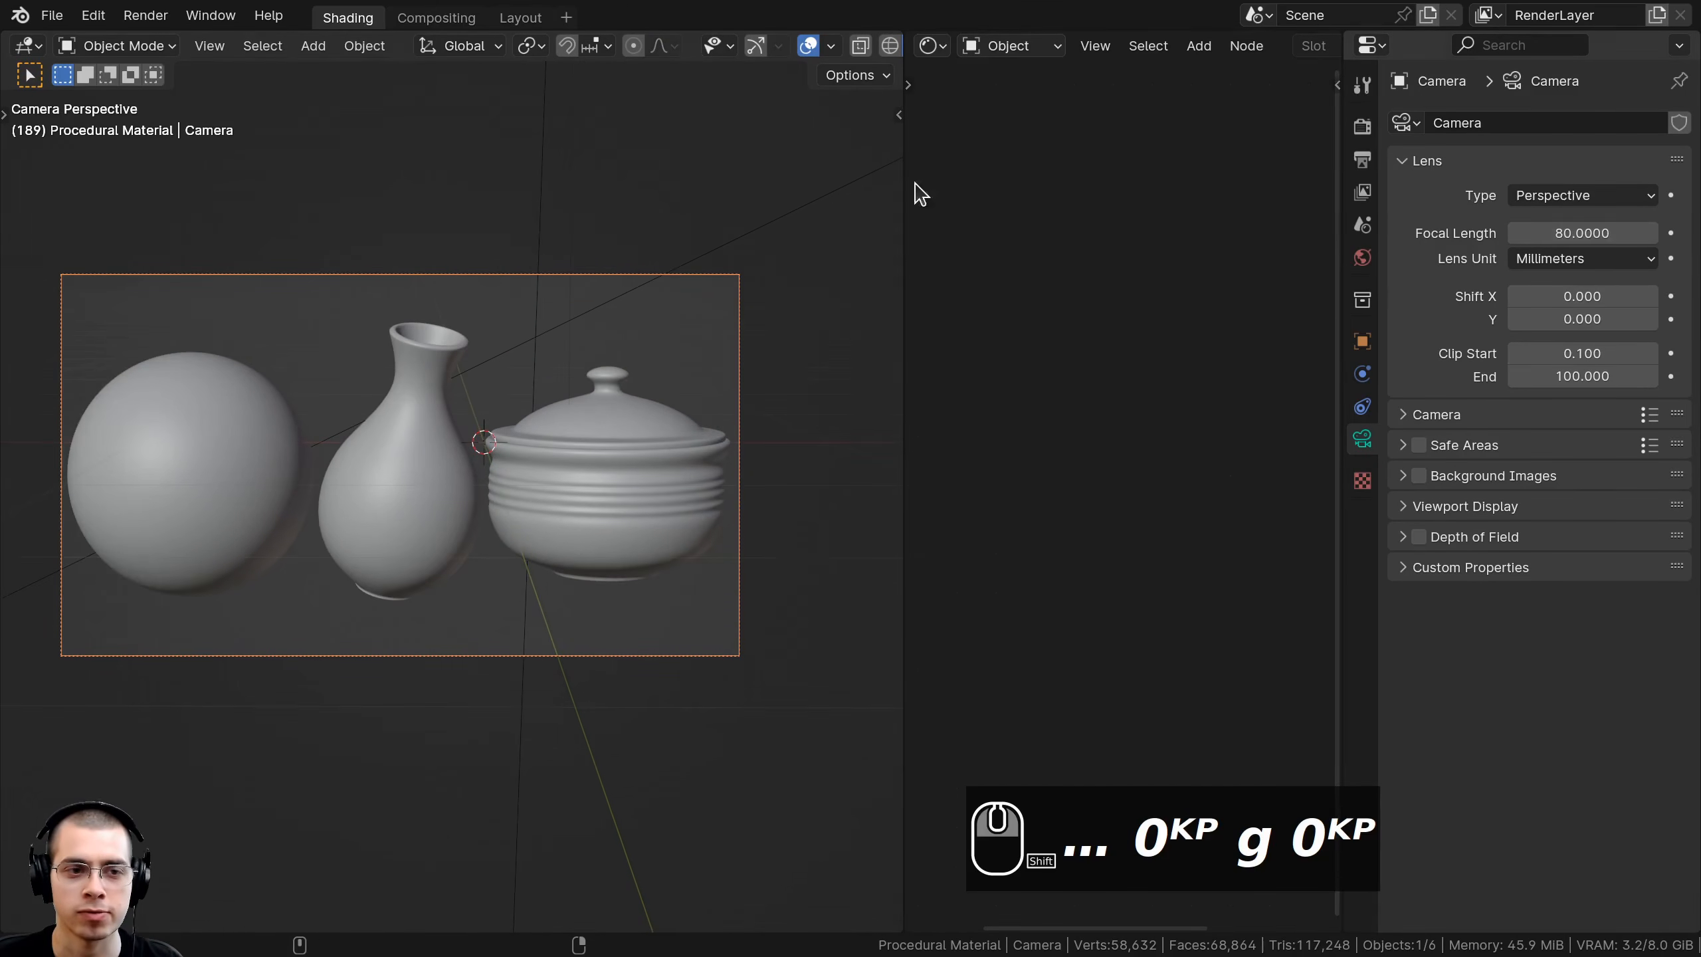
scroll(629, 335, down, 3)
- Examine the placement and power settings of the two area lights above and beside the objects
middle_drag(608, 376, 484, 278)
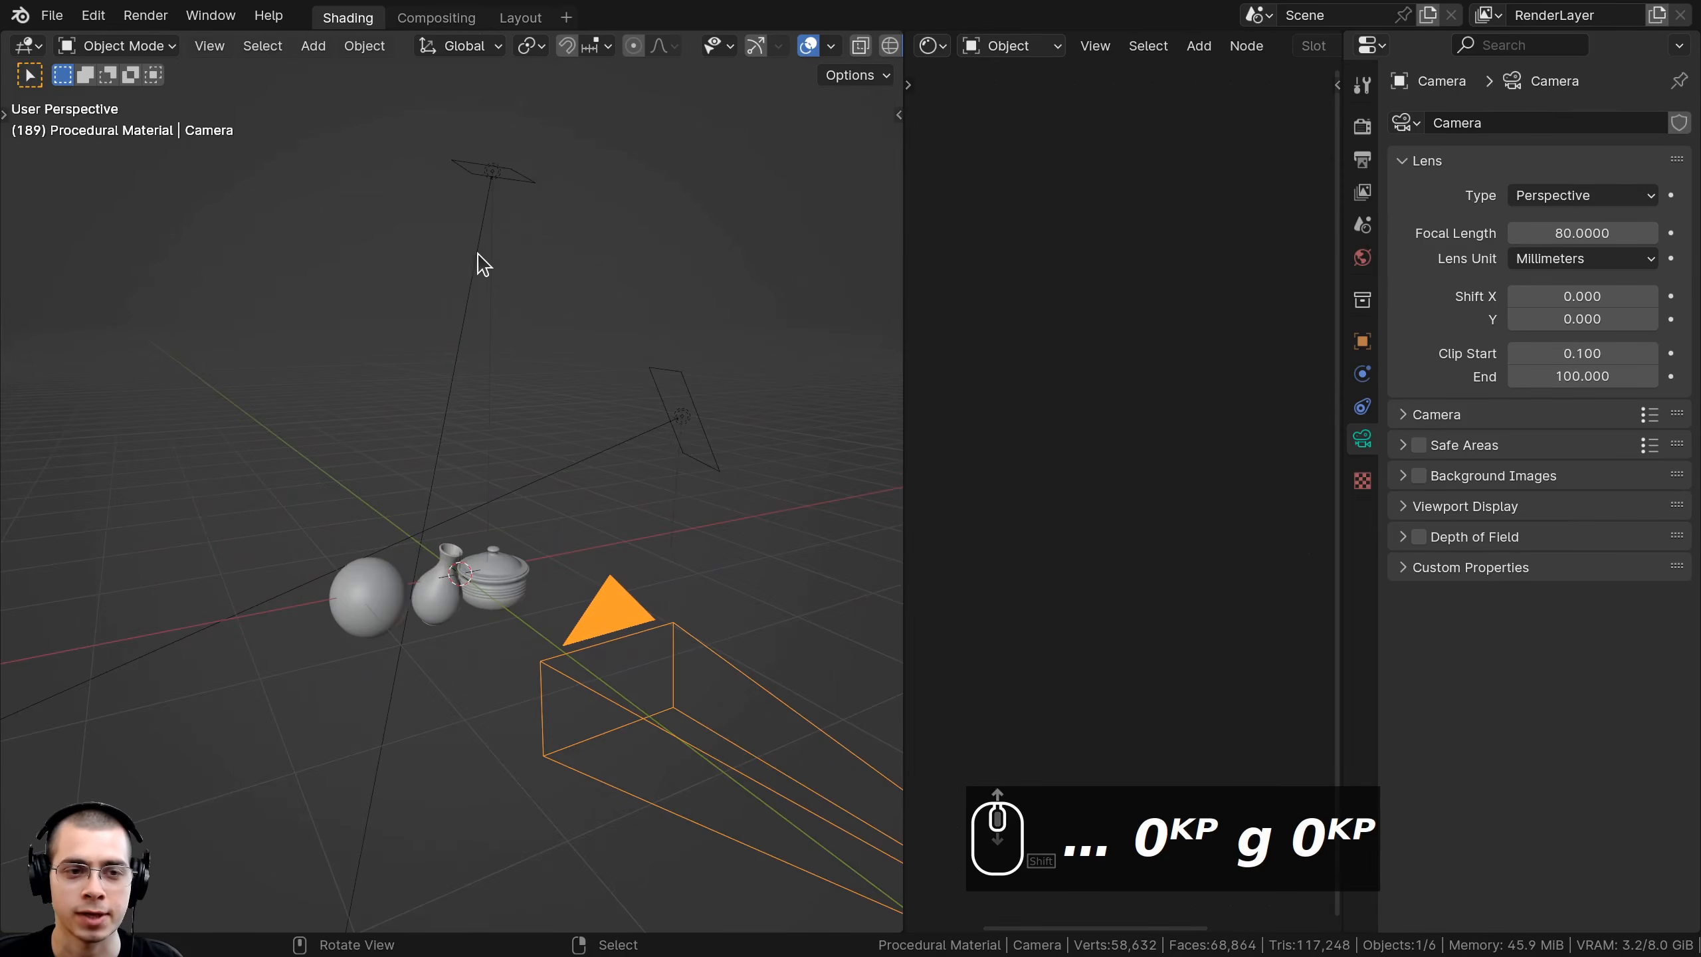
click(489, 182)
click(705, 444)
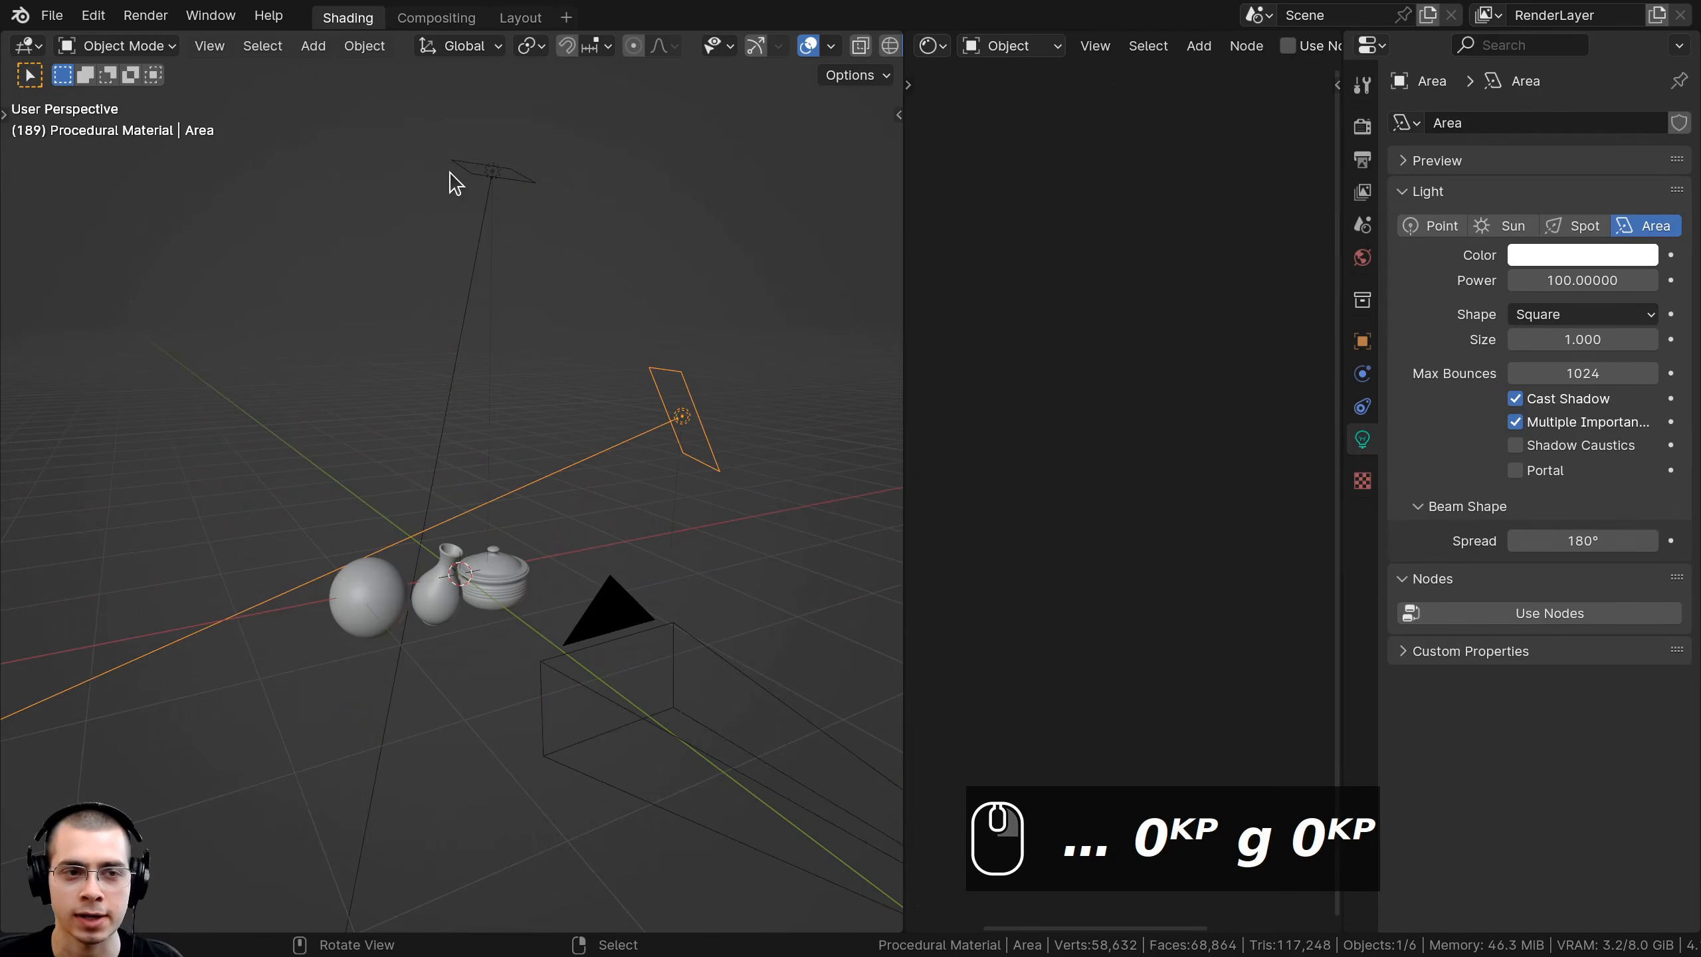
click(481, 179)
middle_drag(481, 178, 550, 254)
key(g)
key(g)
right_click(621, 167)
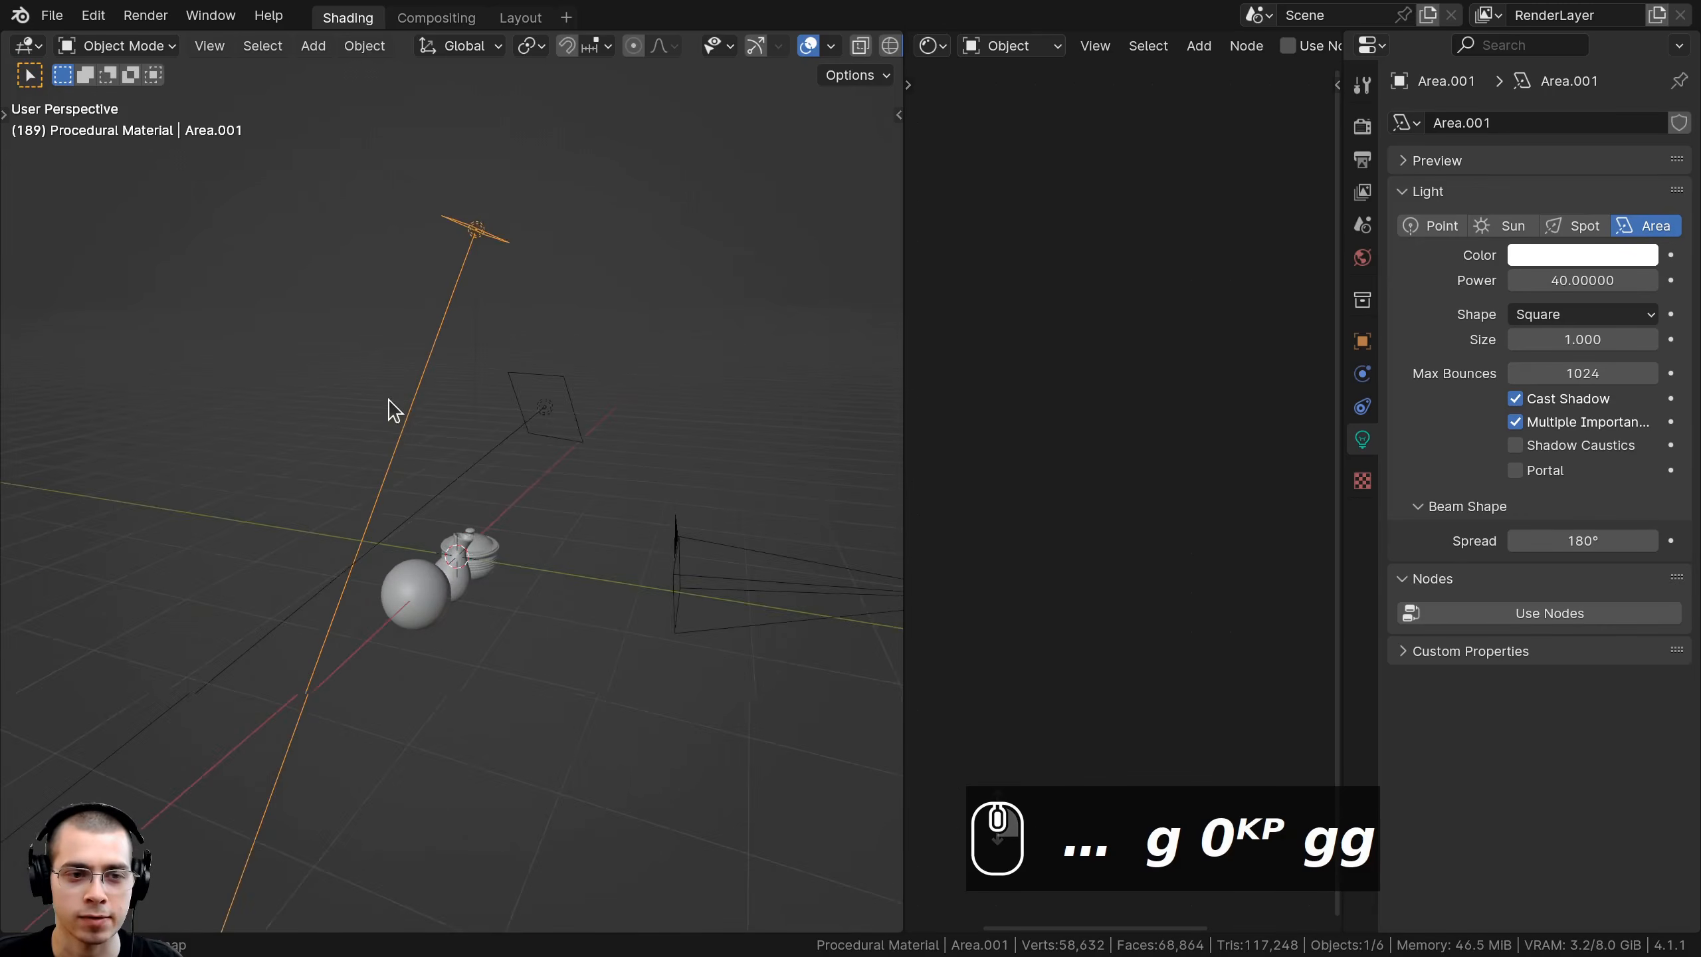
scroll(395, 408, up, 2)
scroll(429, 376, down, 2)
middle_drag(429, 376, 687, 414)
click(687, 414)
scroll(589, 523, up, 2)
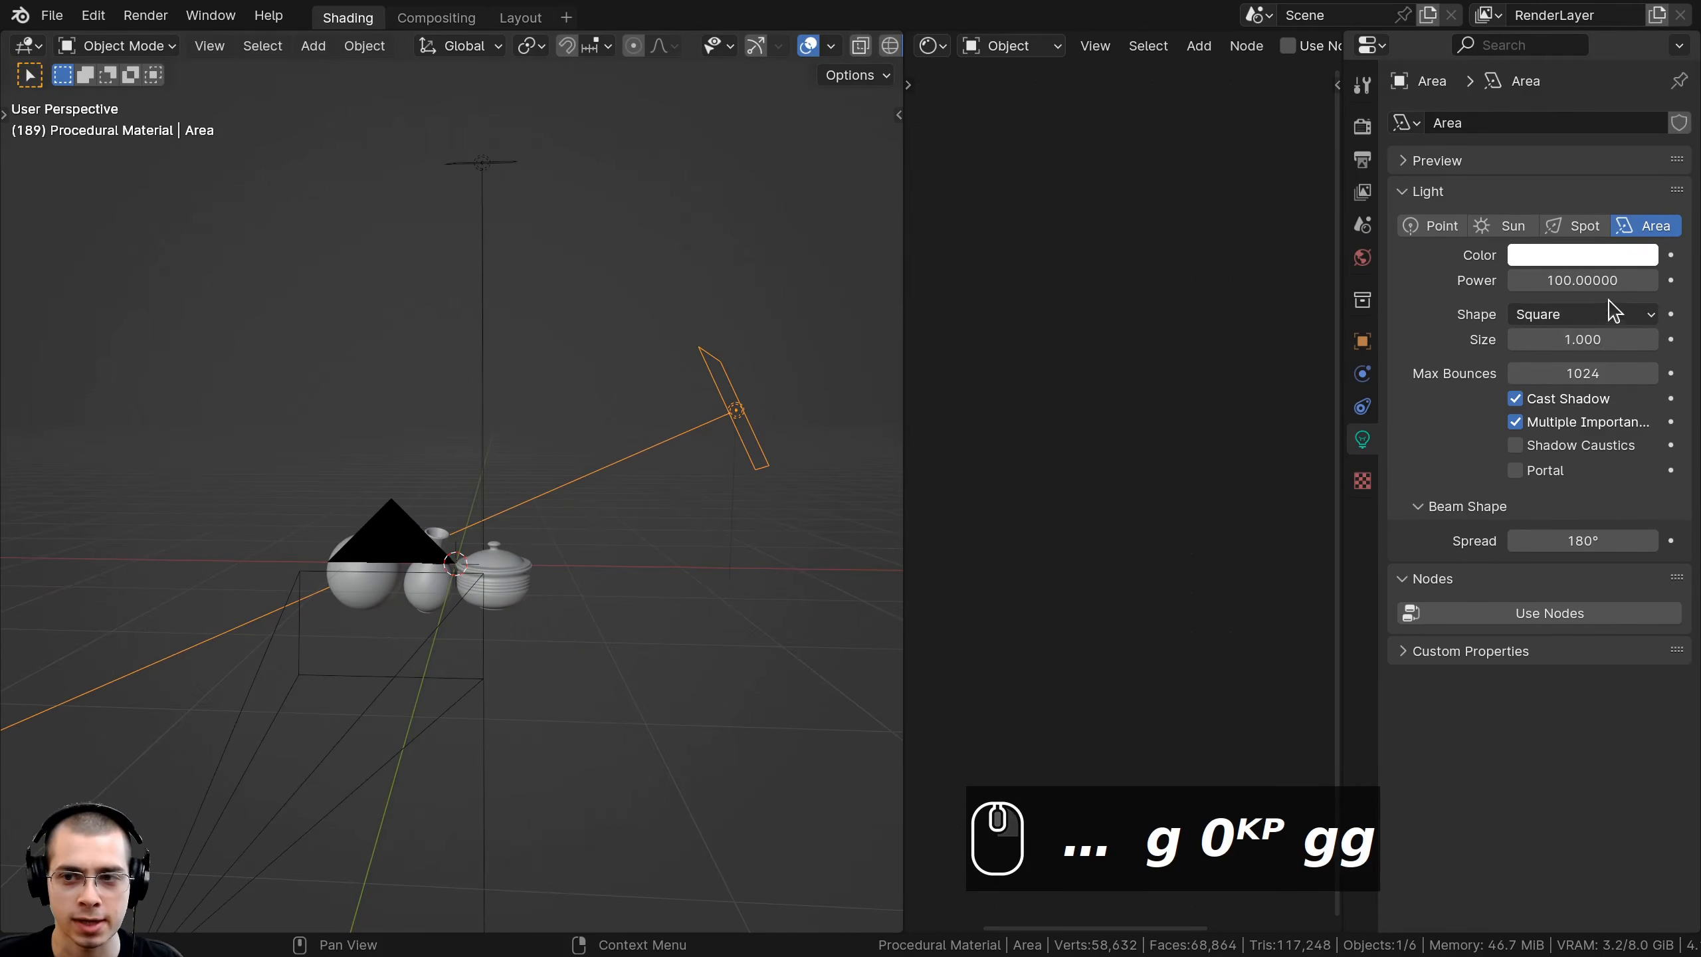
middle_drag(509, 496, 439, 534)
- Switch the viewport to rendered shading, deselect everything and frame the three objects closely
key(z)
click(442, 471)
key(alt+a)
scroll(602, 375, up, 5)
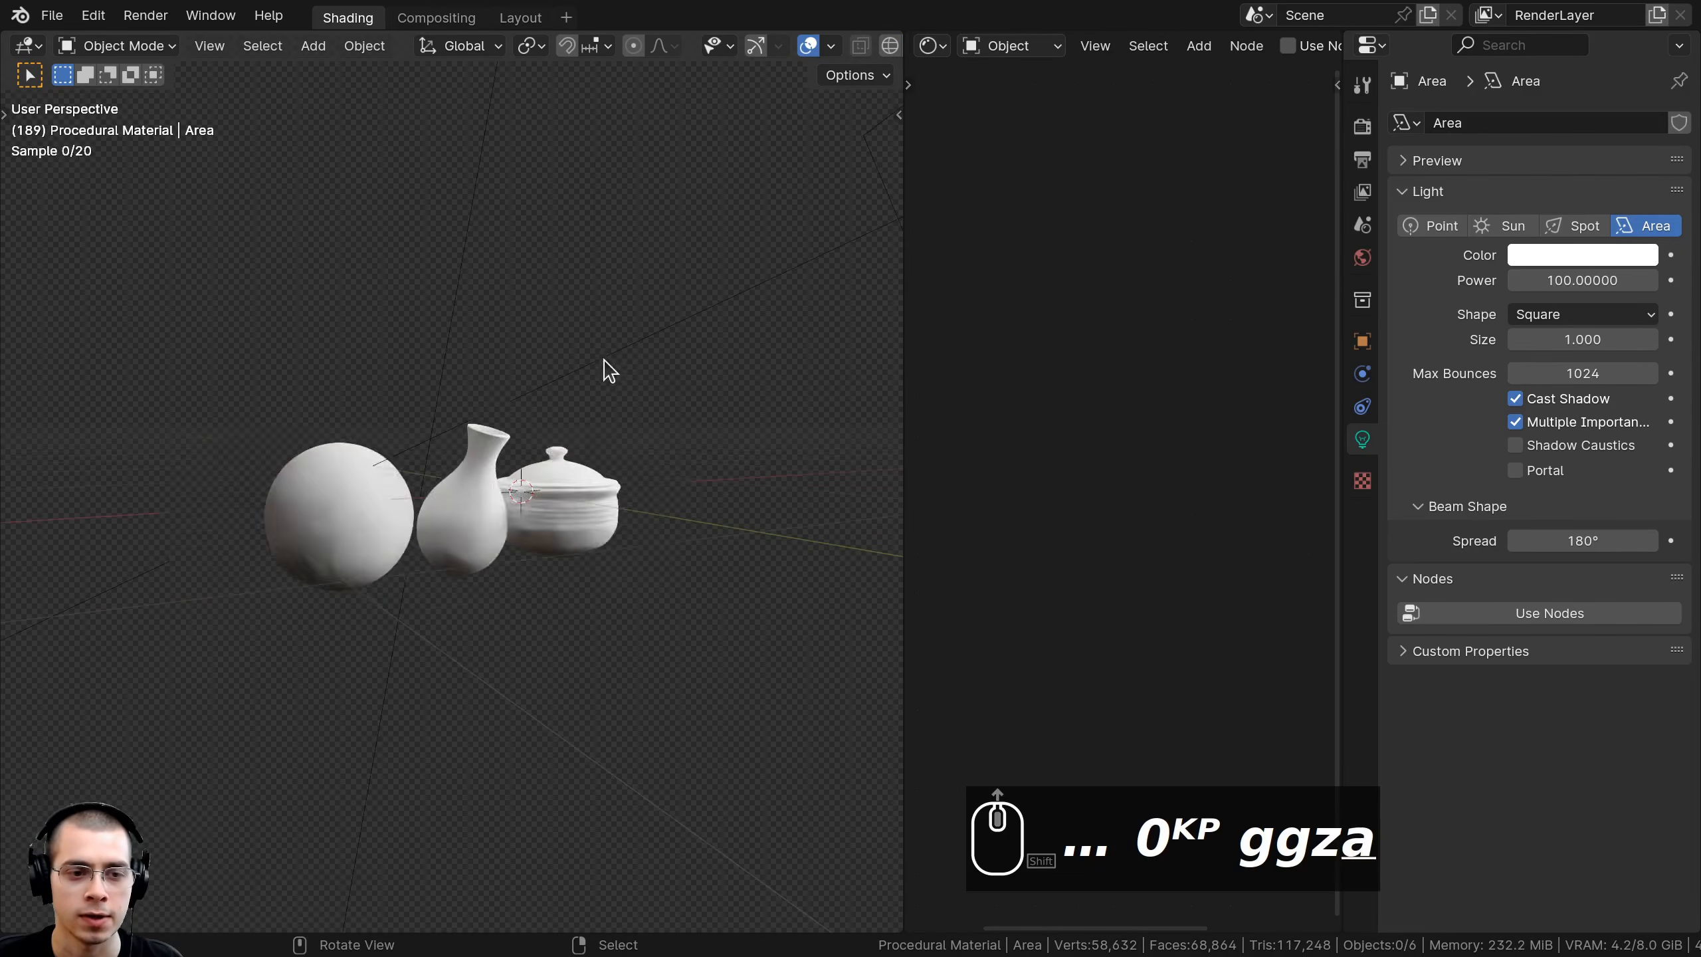
middle_drag(579, 443, 535, 409)
scroll(523, 399, up, 2)
scroll(522, 399, up, 2)
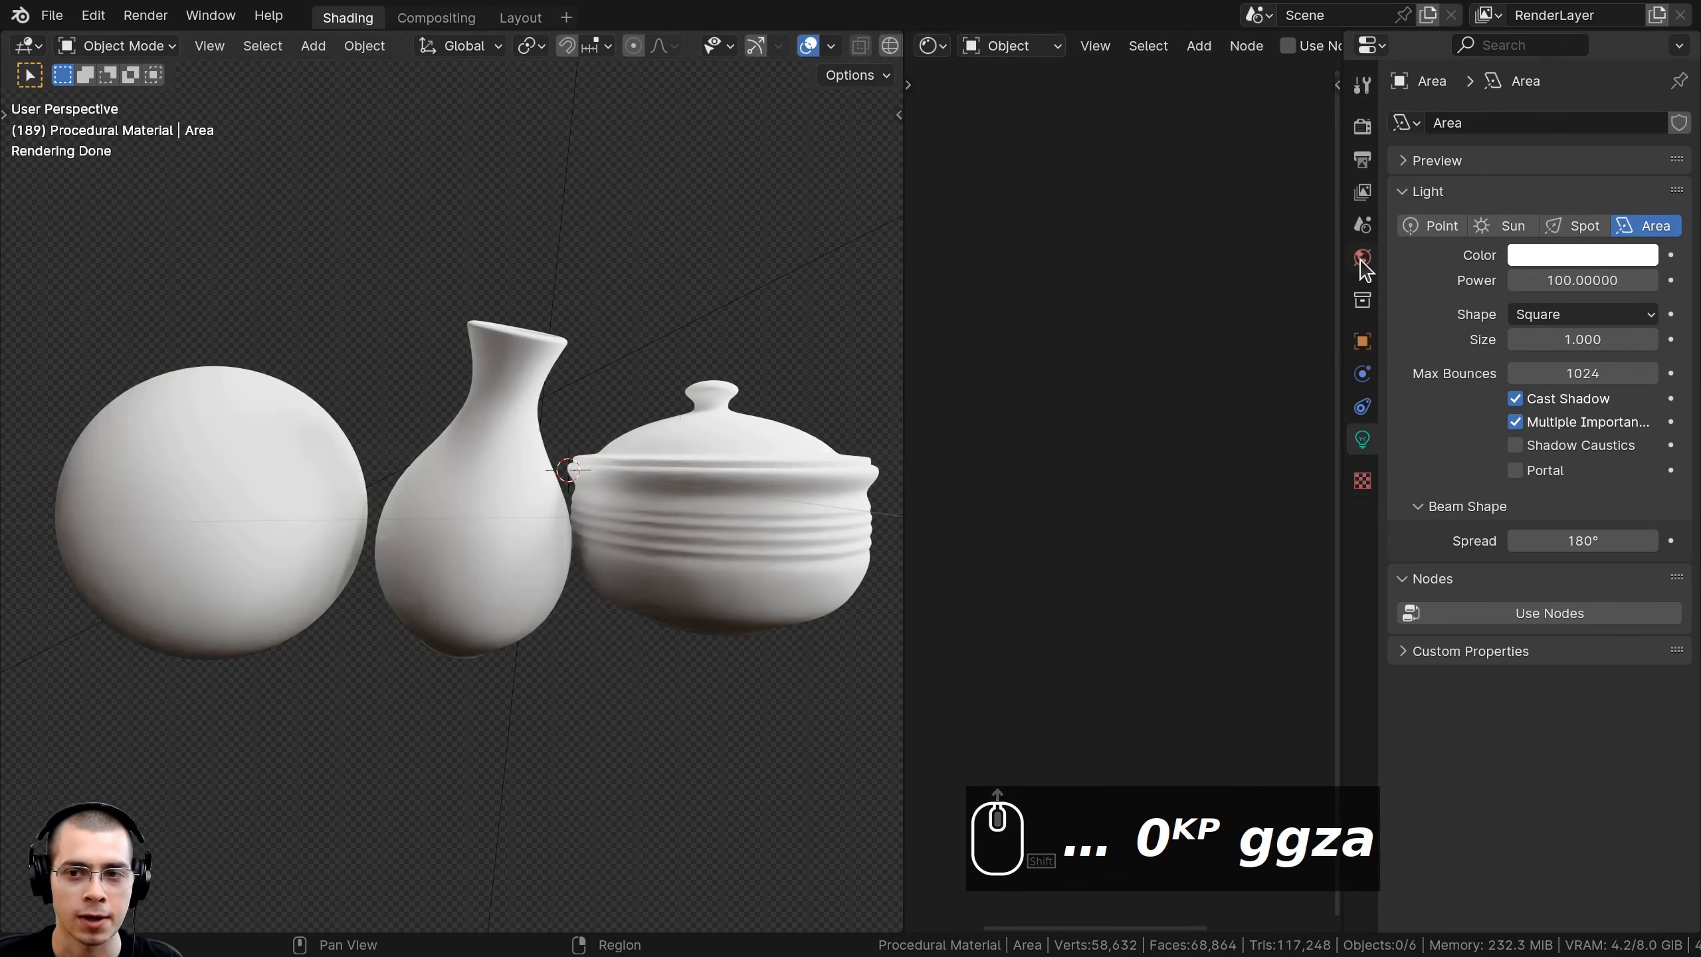
- Review the world background's HDR image and its strength setting, keeping the strength at 0.400
click(1363, 257)
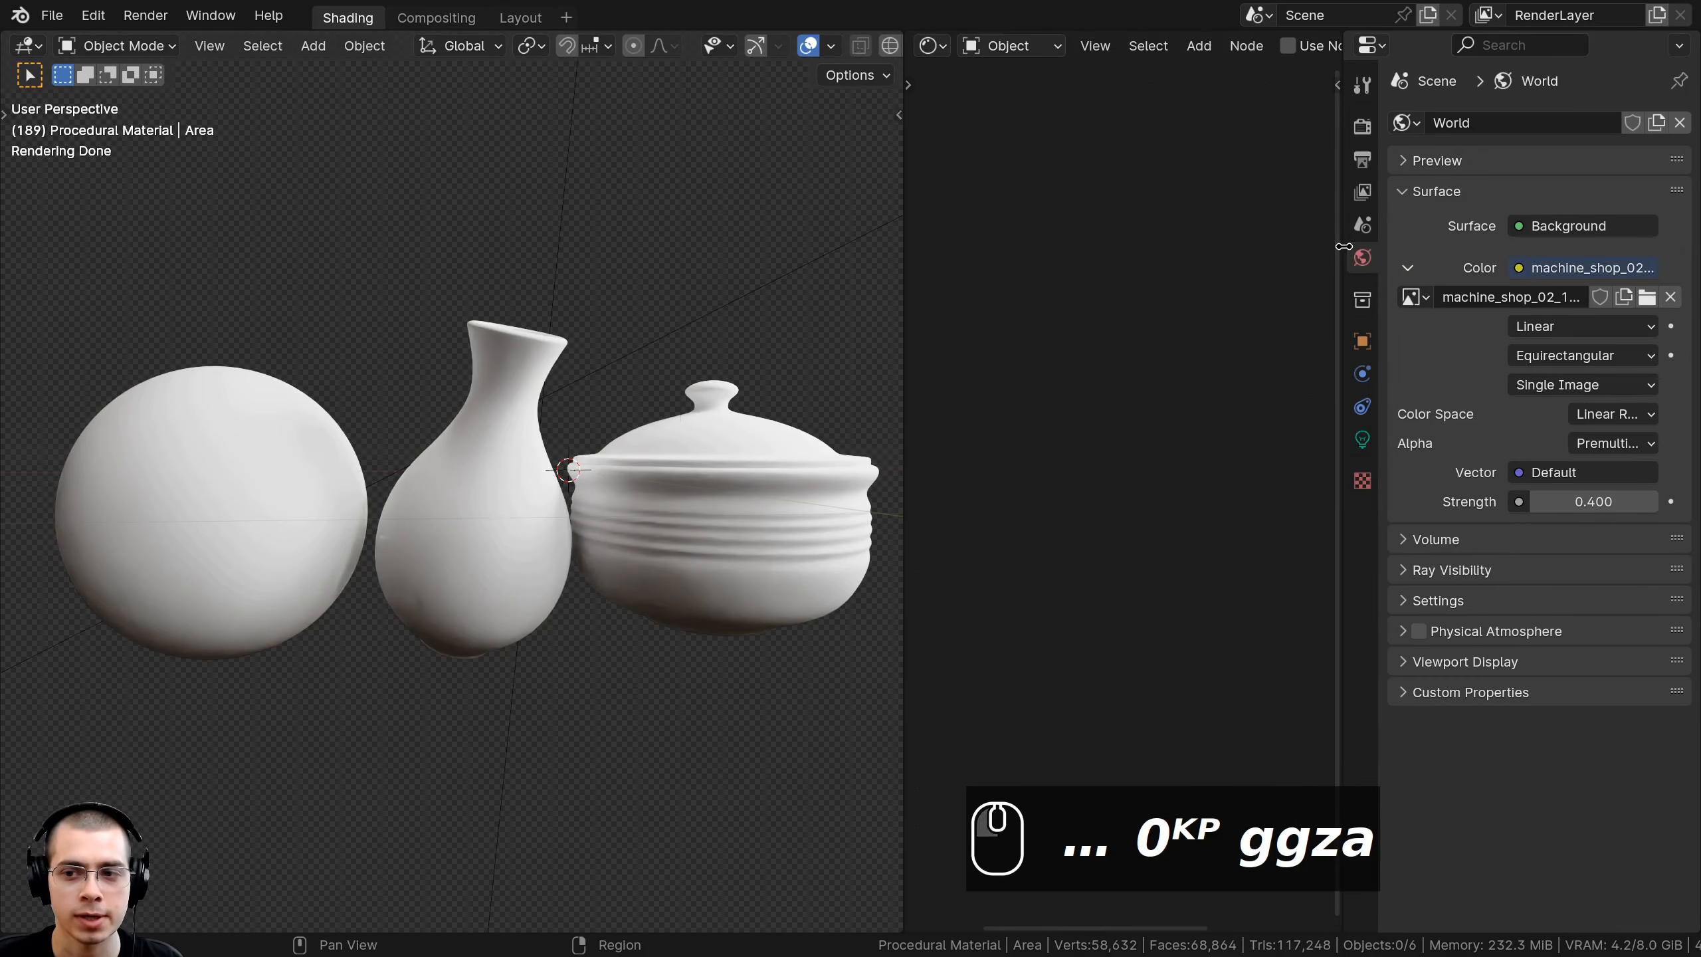
drag(1337, 261, 1162, 268)
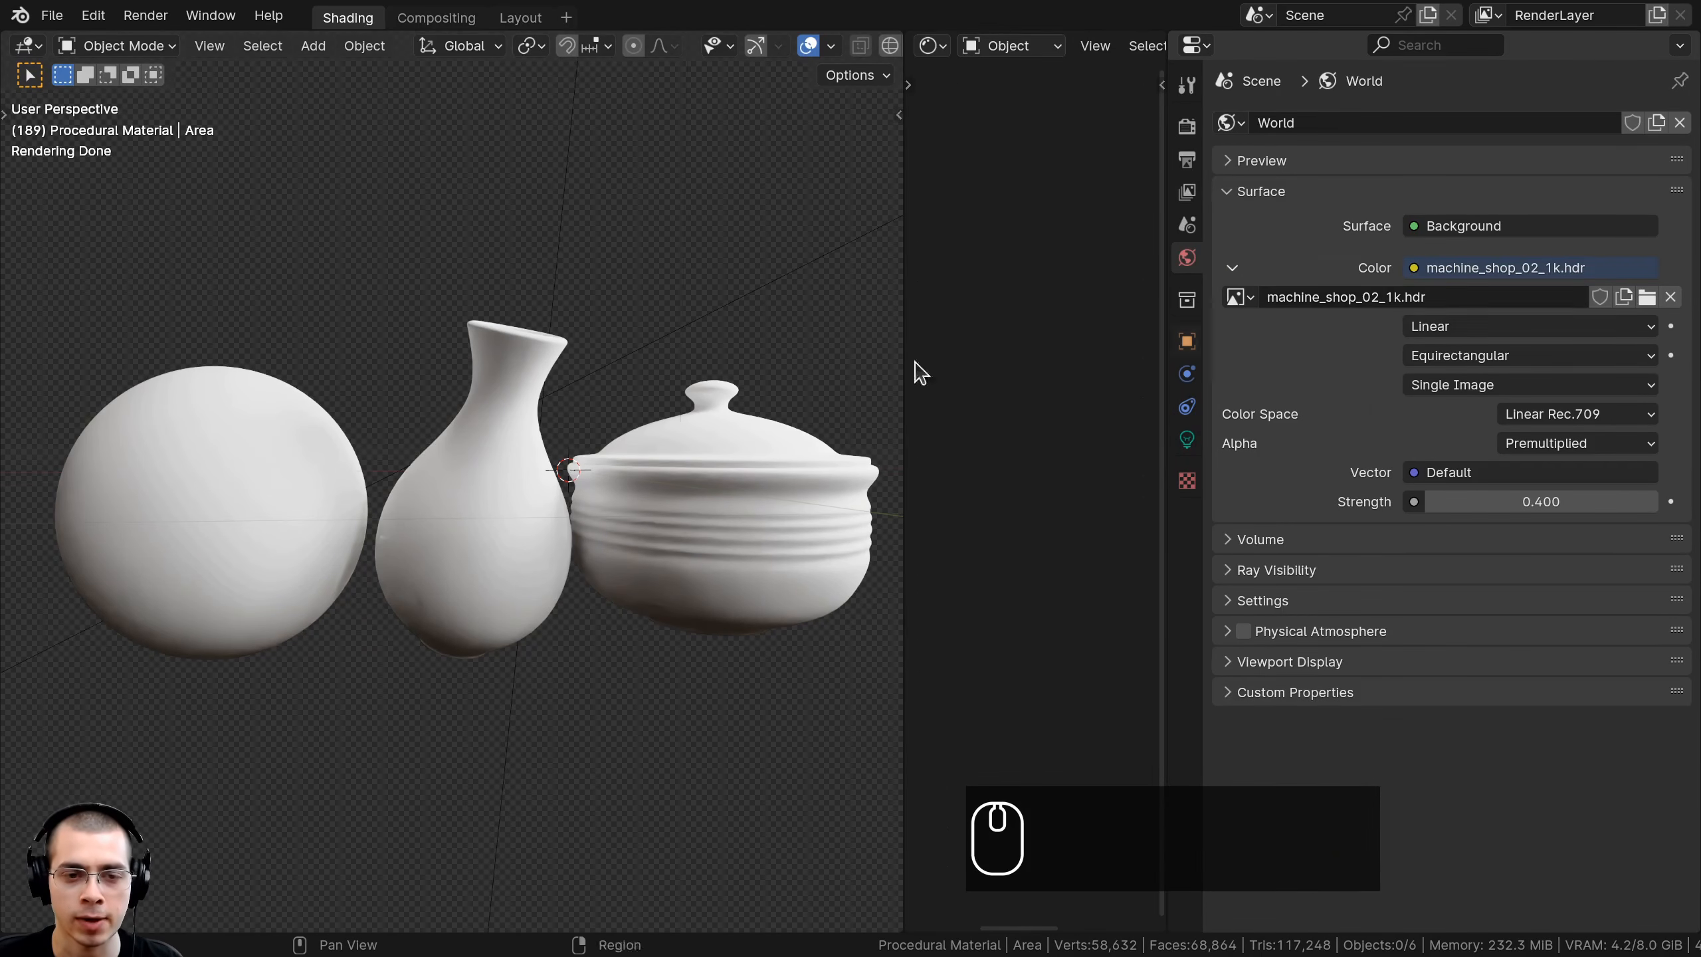
middle_drag(580, 439, 590, 458)
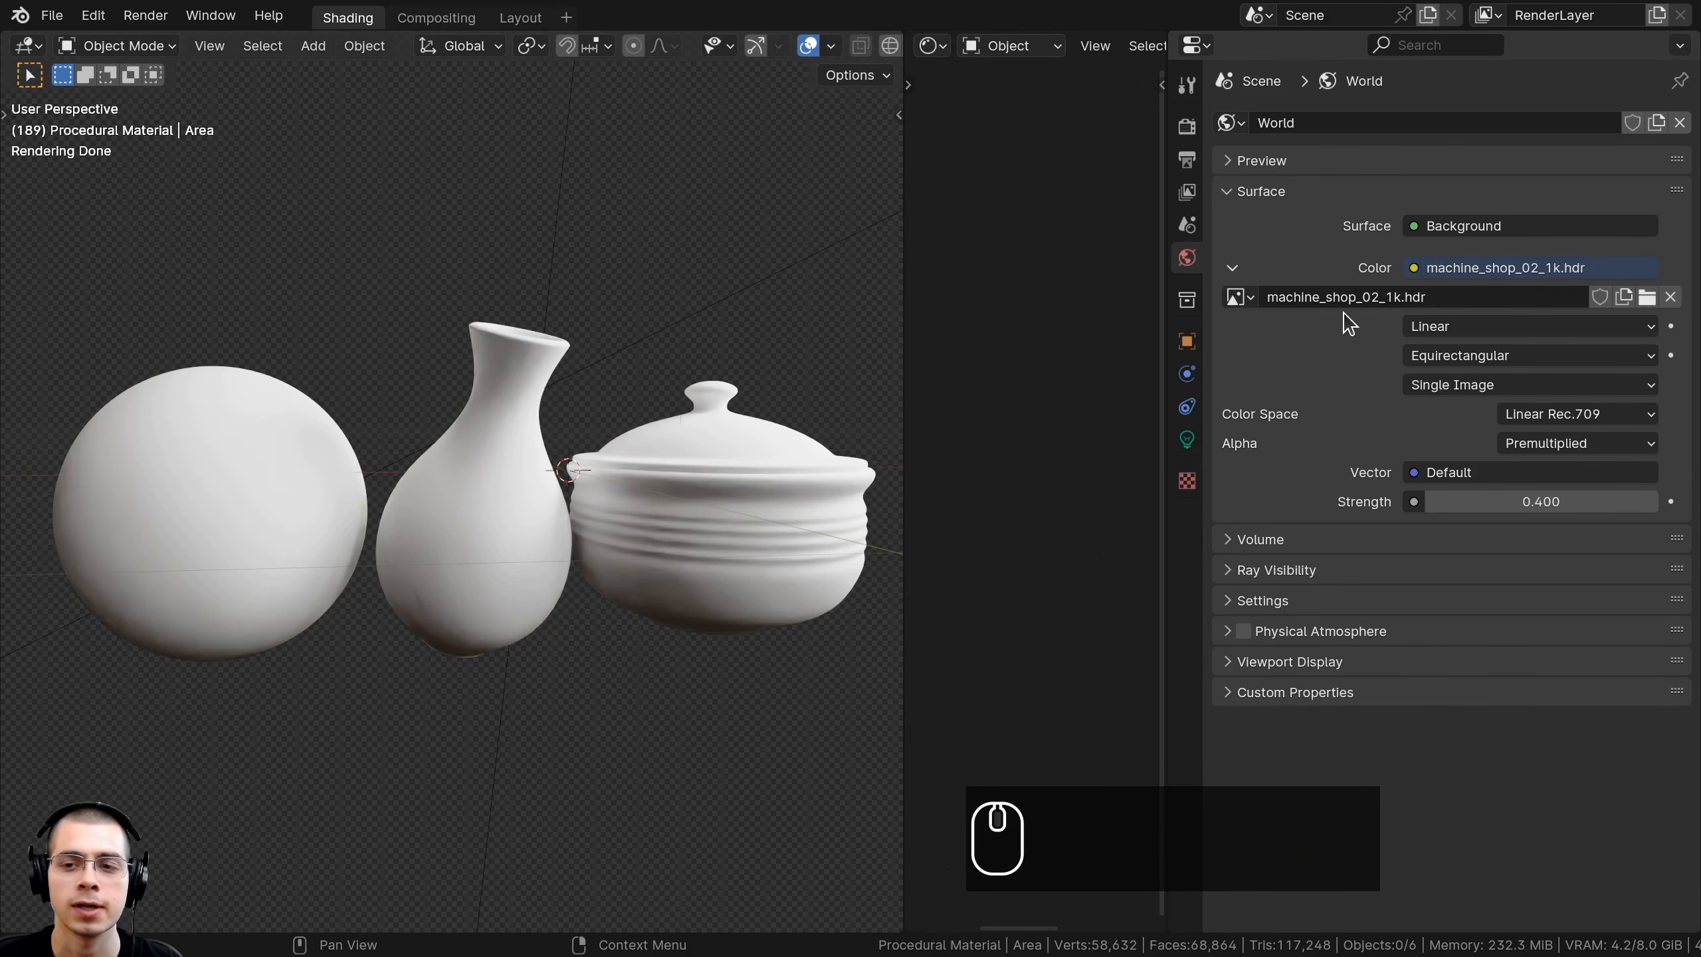
click(1391, 305)
click(1386, 297)
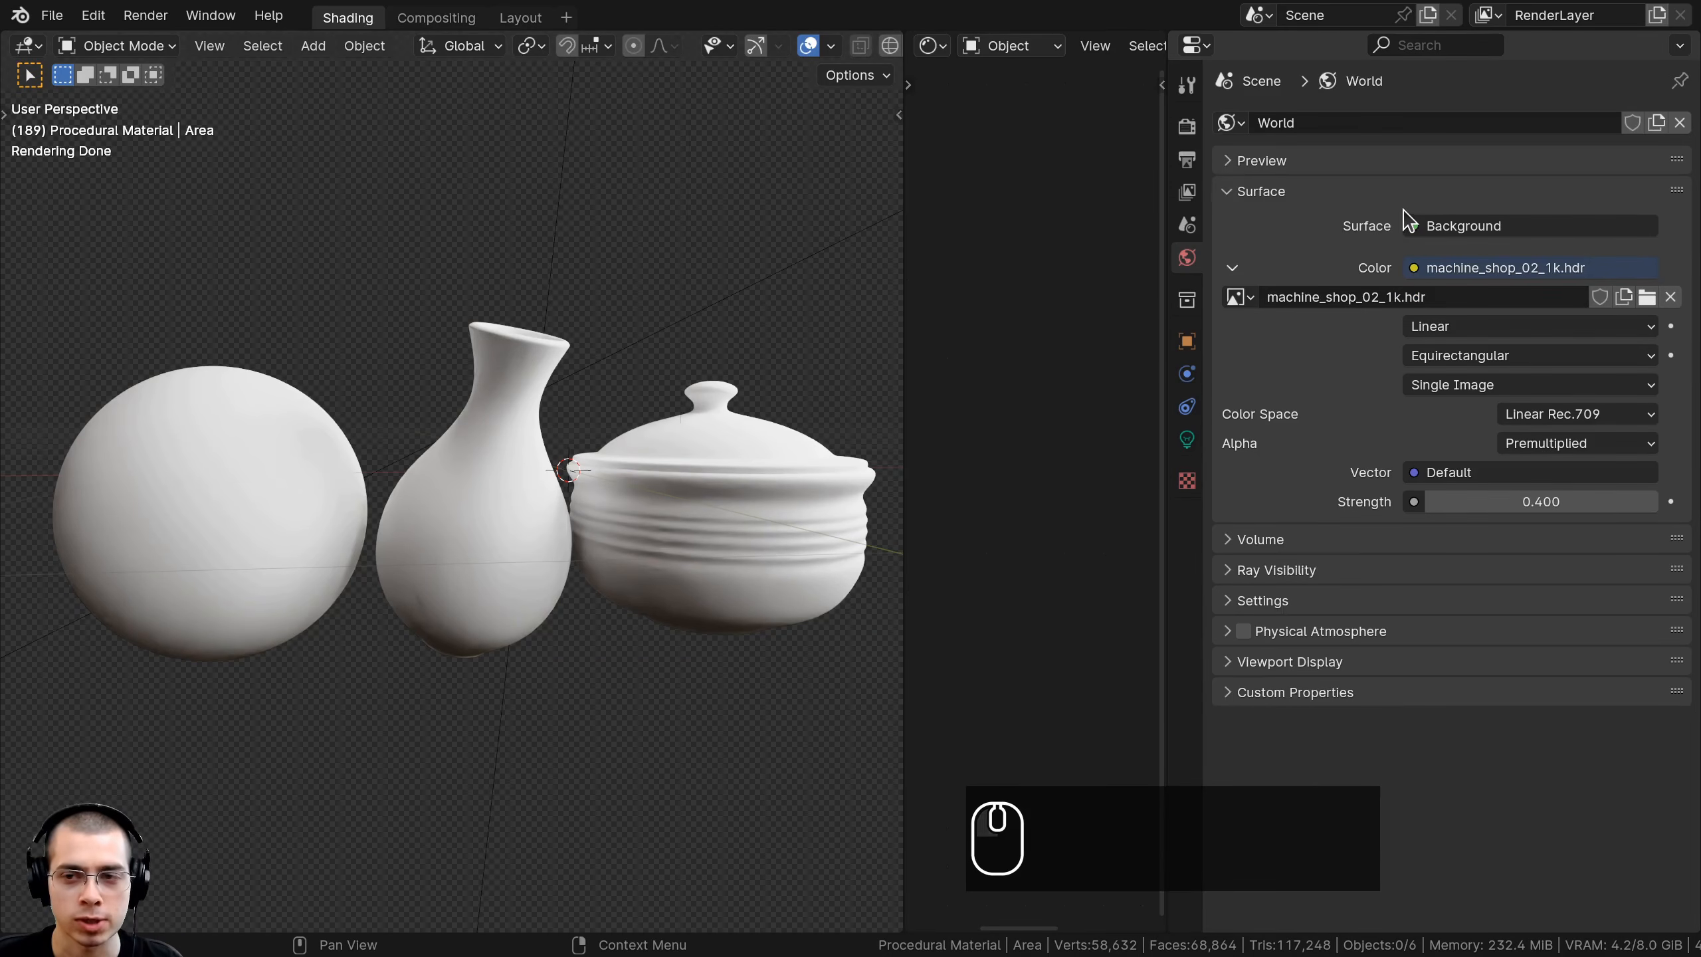
click(1415, 271)
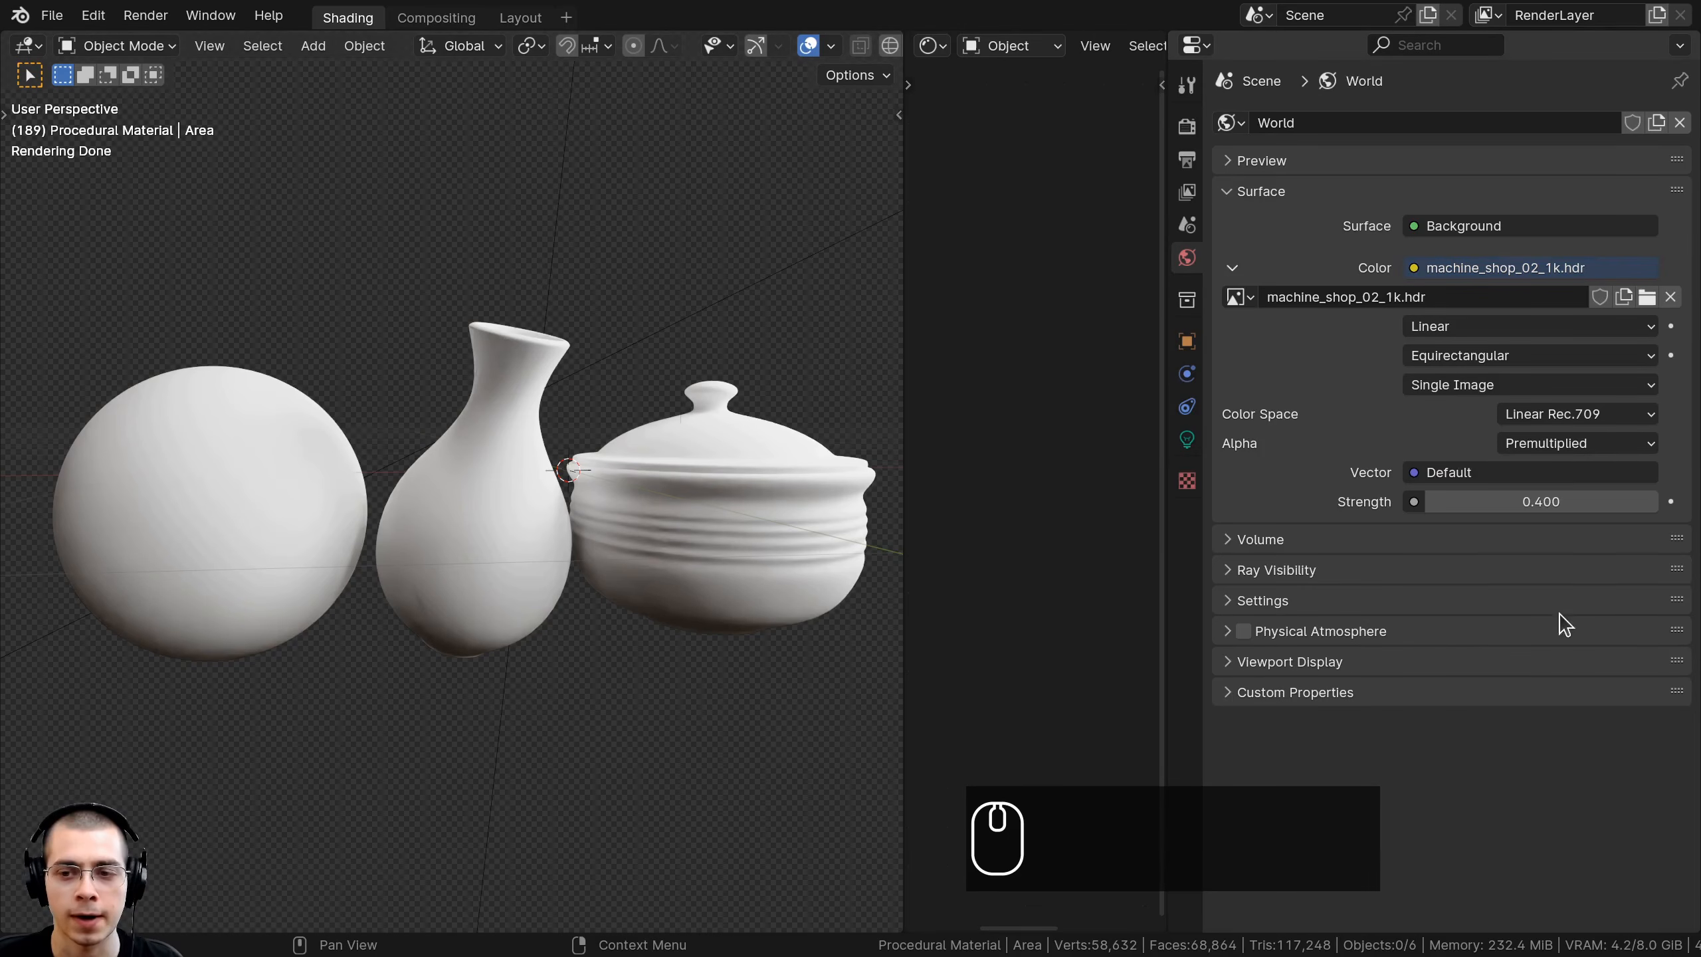
shift+drag(1540, 501, 1613, 501)
right_click(1527, 499)
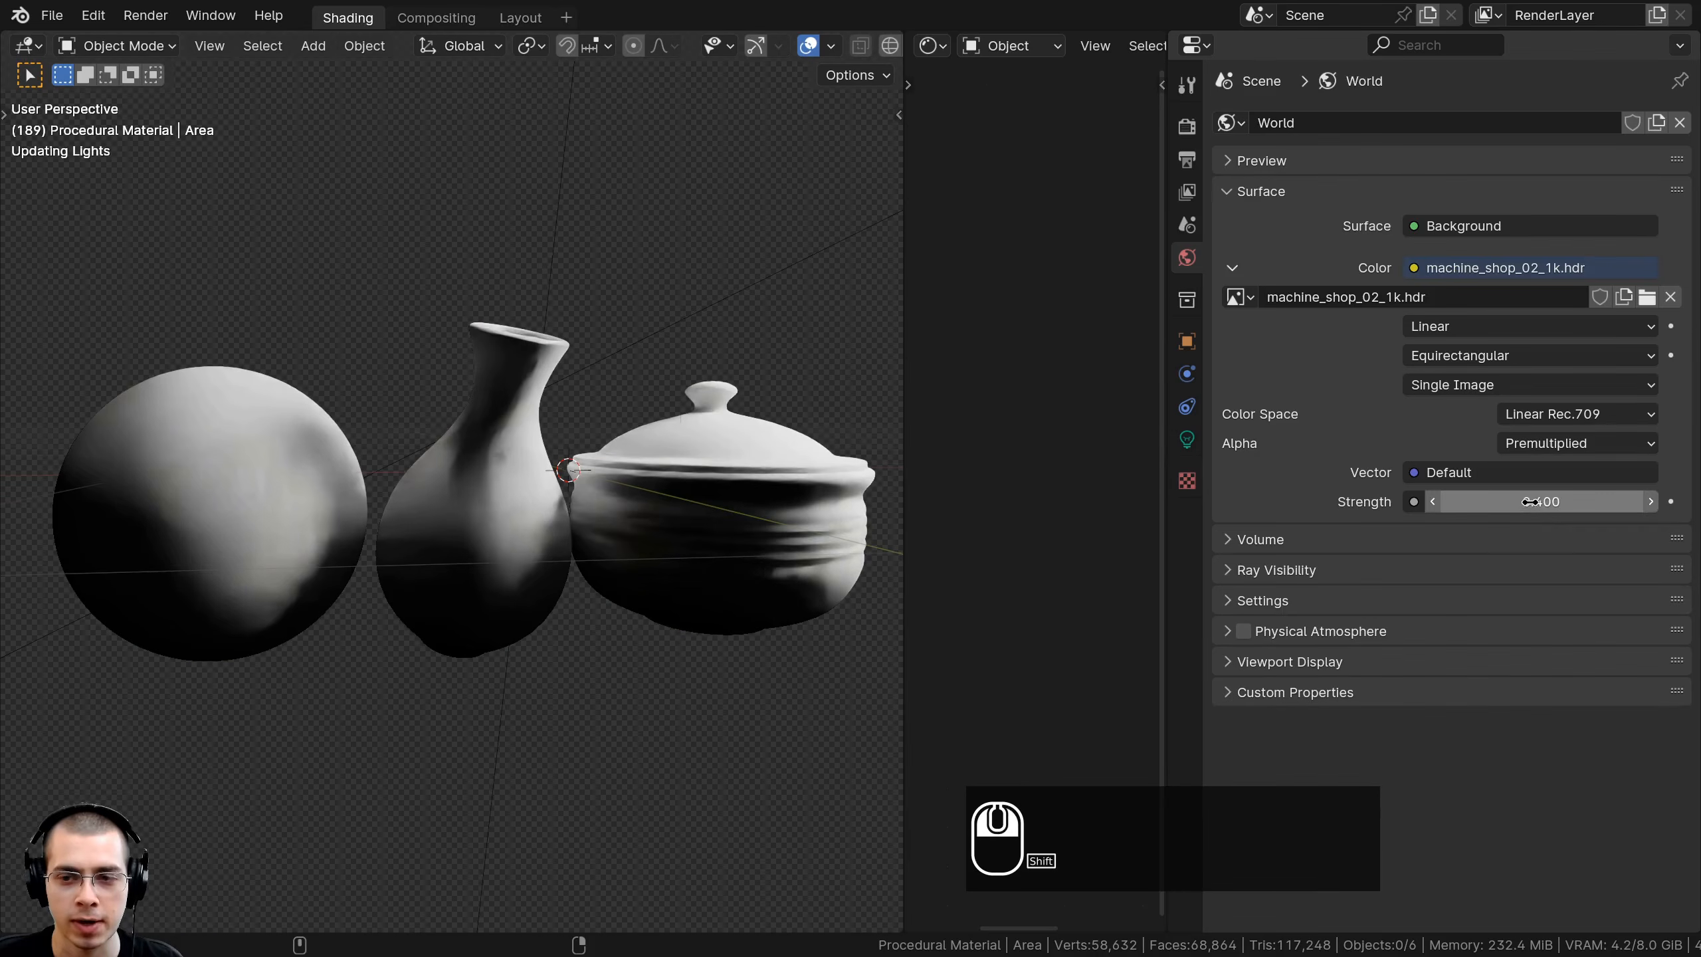
- Review the render engine, color management and film settings, comparing the background with film transparency on and off
click(1184, 135)
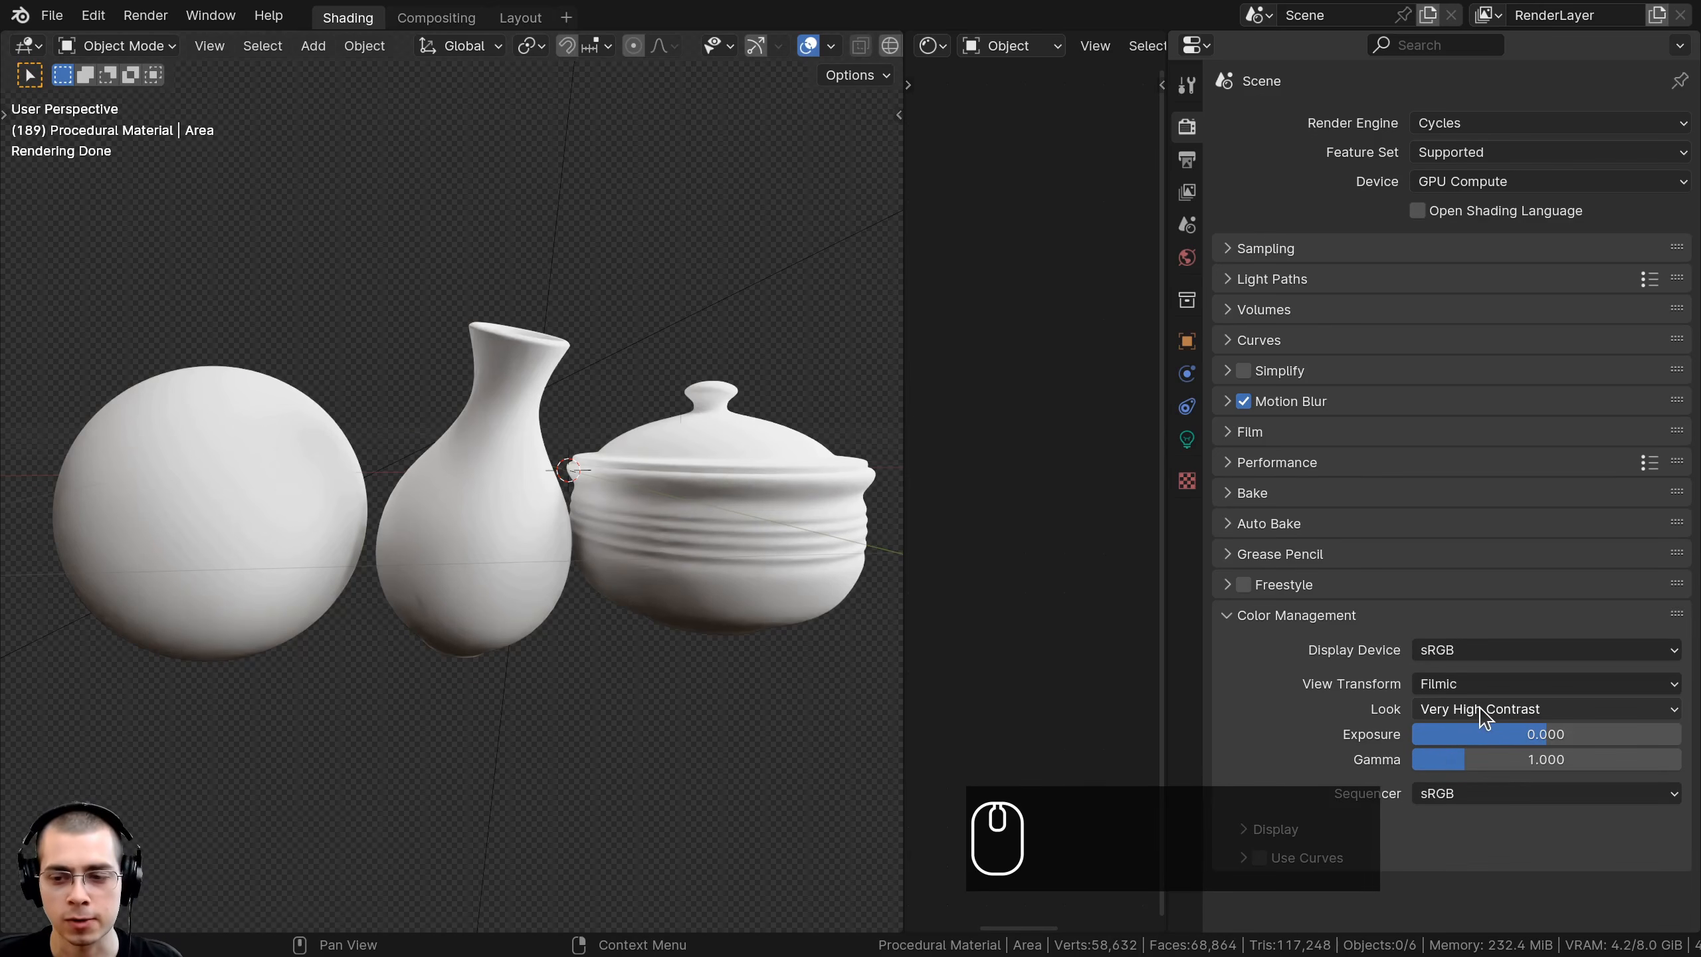
click(1227, 432)
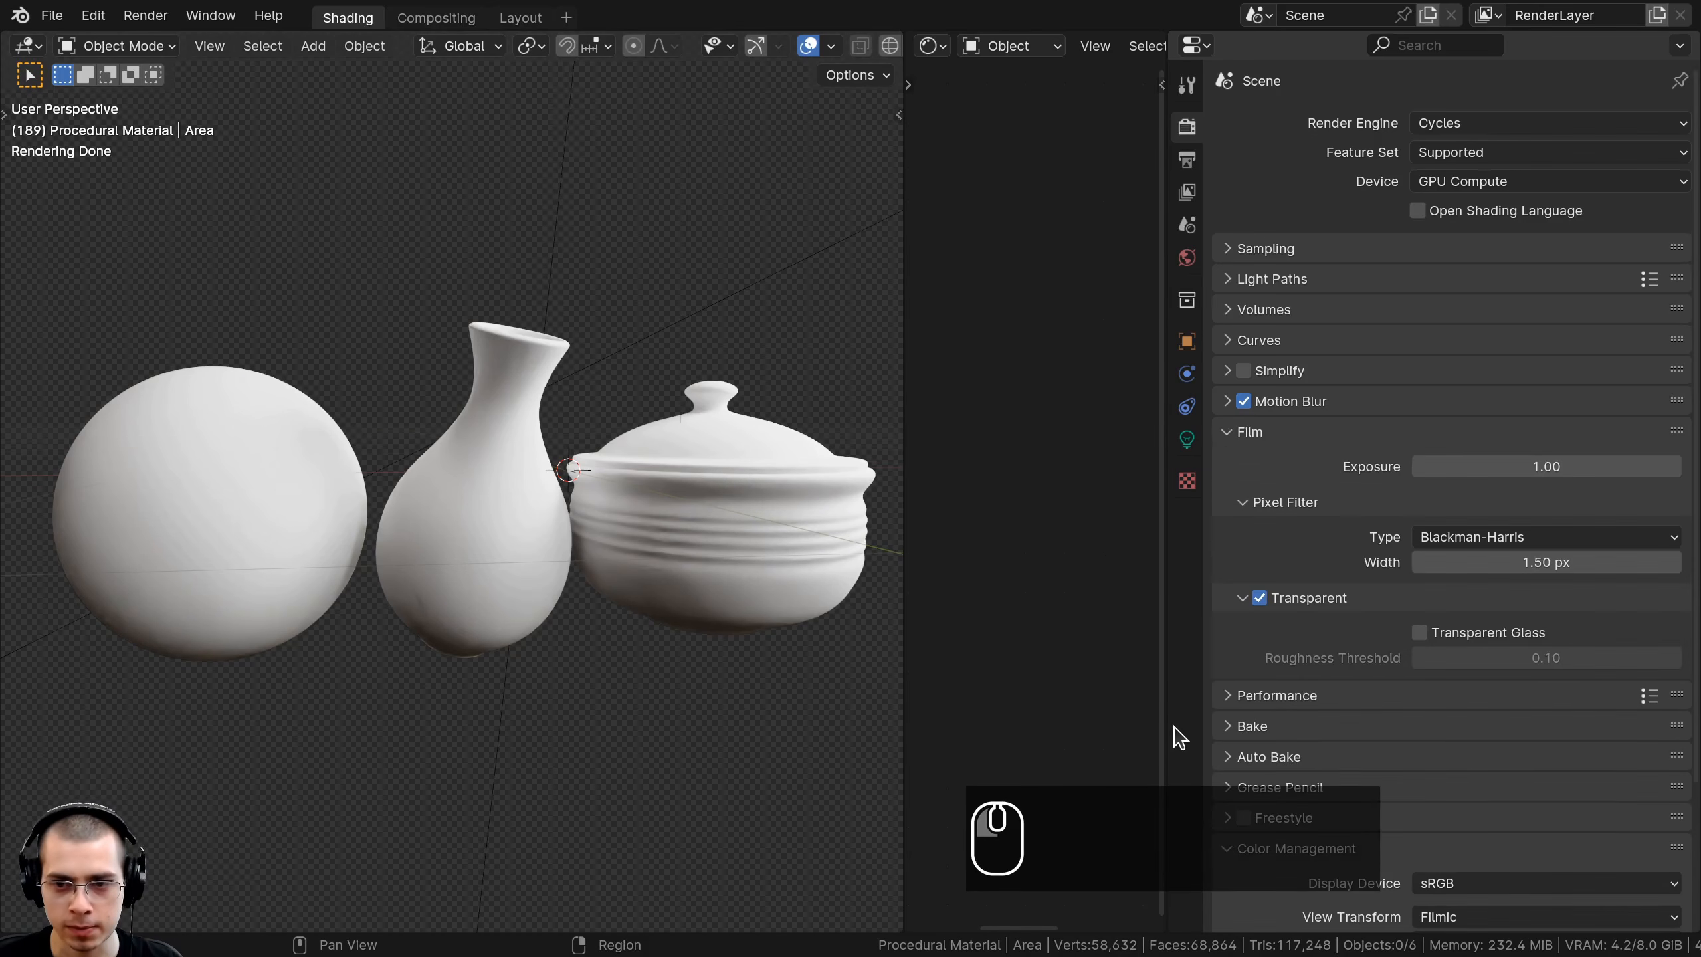
click(1259, 597)
middle_drag(479, 548, 589, 537)
click(1262, 595)
click(1262, 595)
click(1262, 595)
- Collapse the Film settings and narrow the properties editor to enlarge the shader editor
scroll(483, 558, down, 2)
scroll(590, 576, up, 1)
scroll(579, 563, down, 1)
click(1230, 432)
middle_drag(703, 386, 691, 372)
drag(1170, 371, 1650, 371)
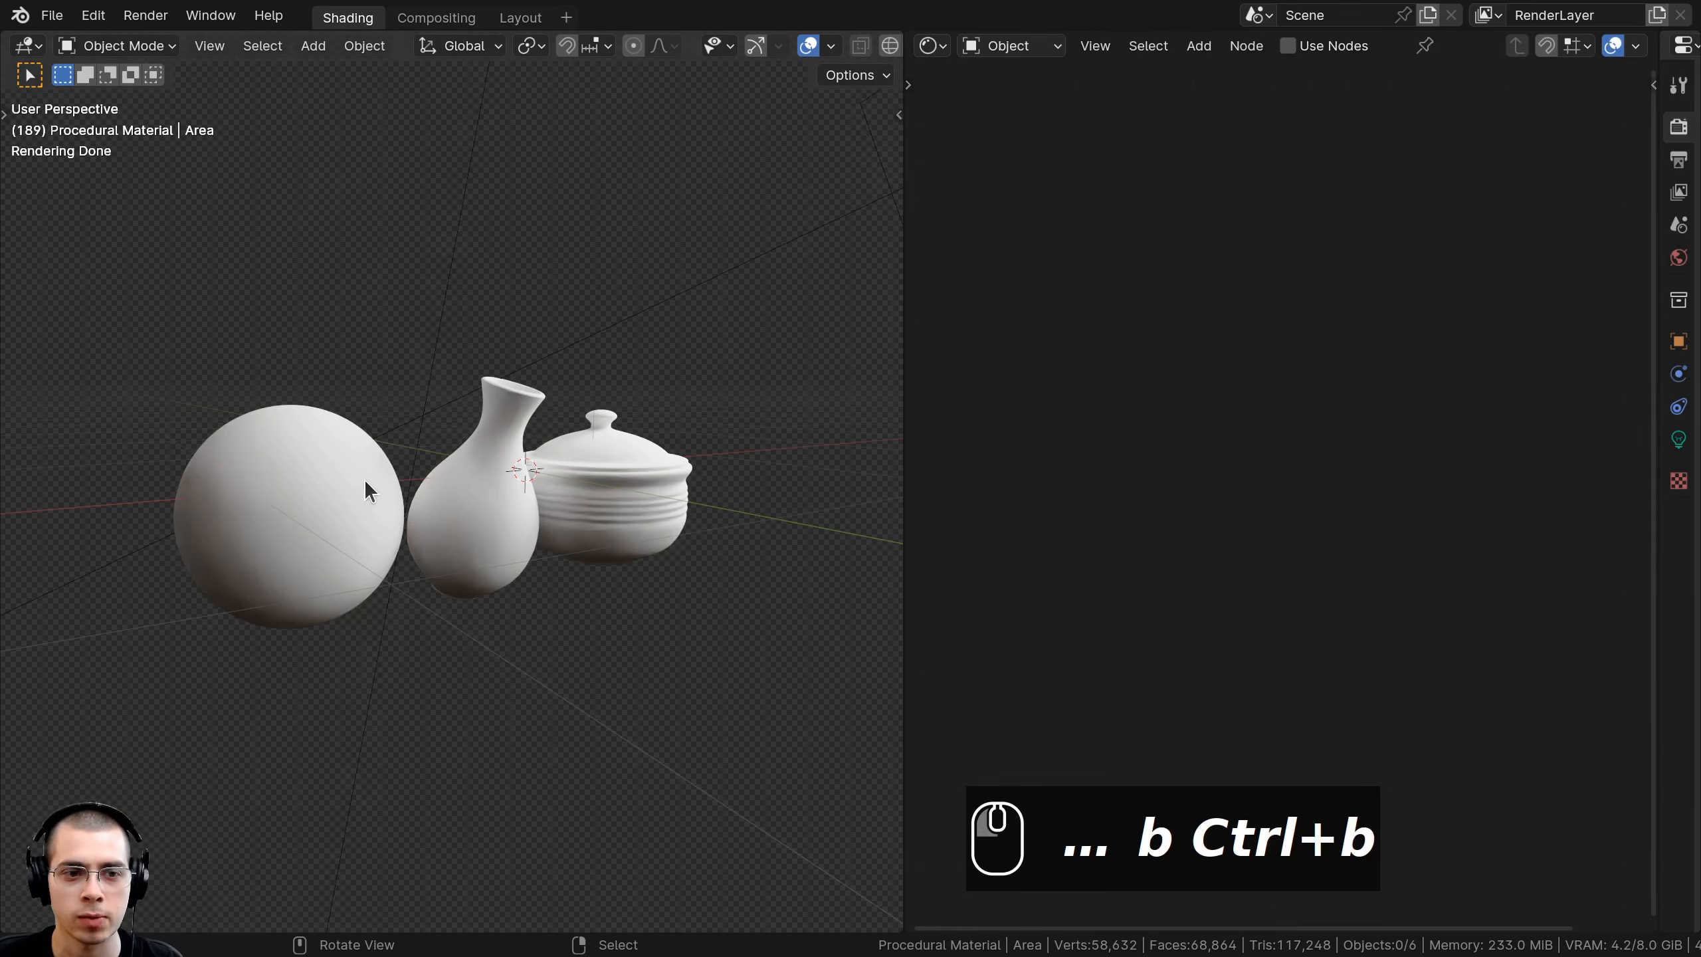
- View the objects through the camera and narrow the 3D viewport to widen the shader editor
mouse_move(395, 451)
middle_down()
mouse_move(520, 450)
mouse_move(543, 412)
middle_up()
key(KP_0)
scroll(354, 569, up, 3)
scroll(529, 425, up, 2)
key(z)
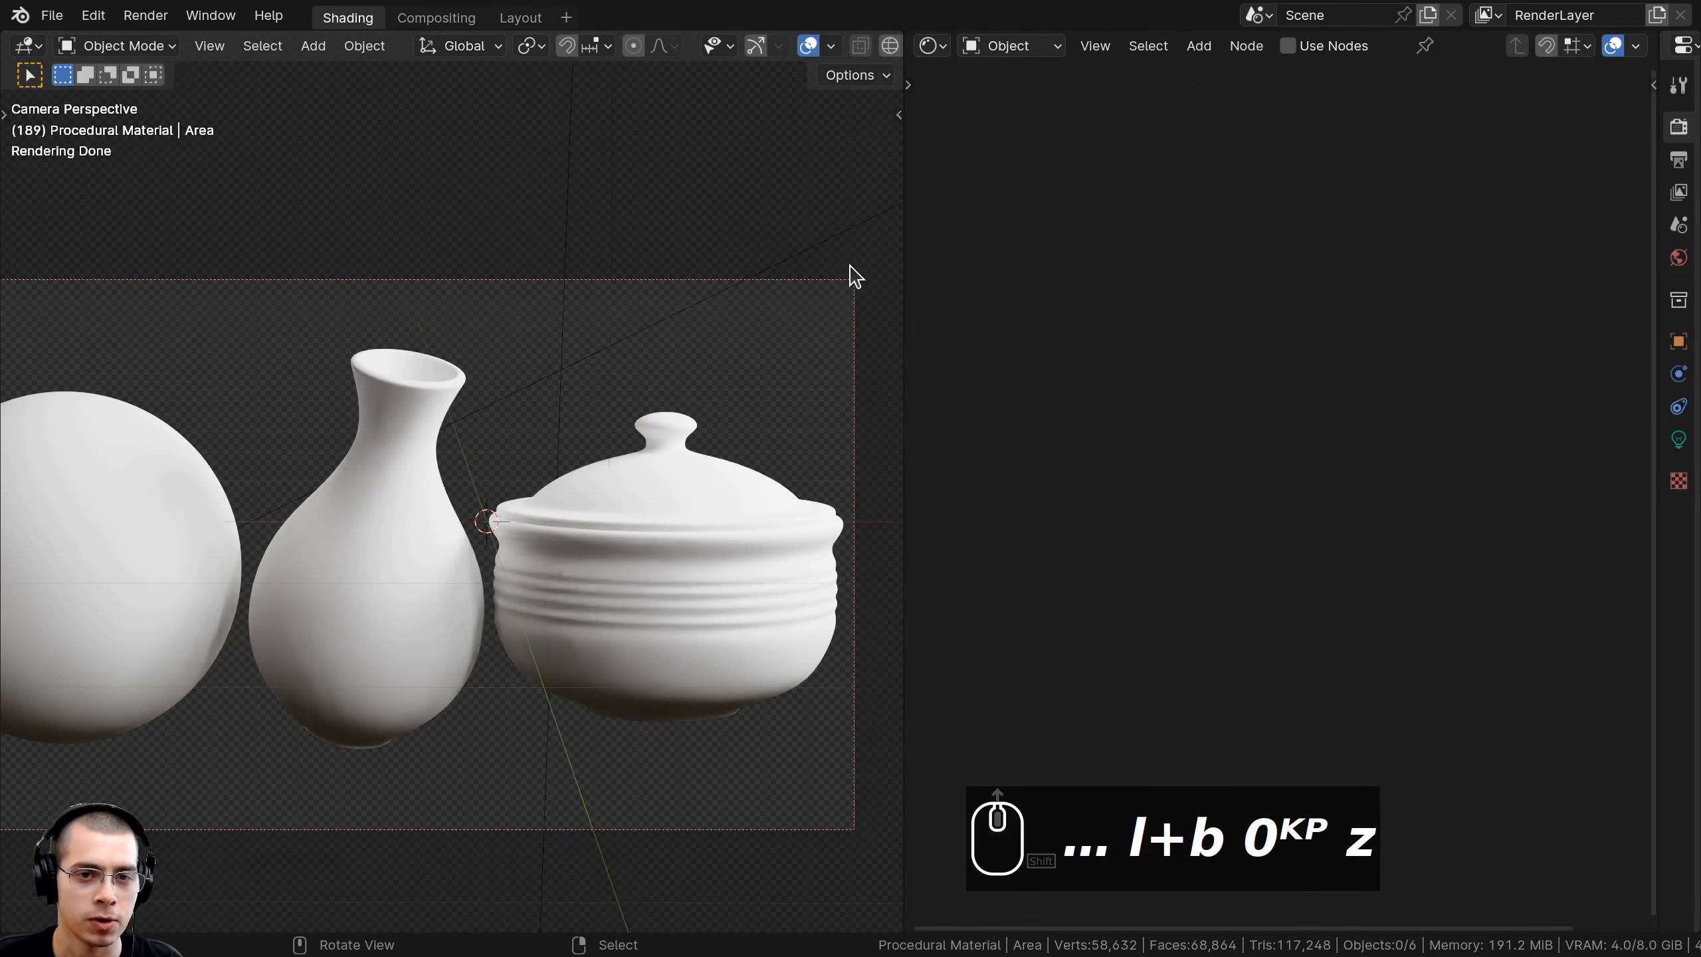
drag(905, 252, 647, 252)
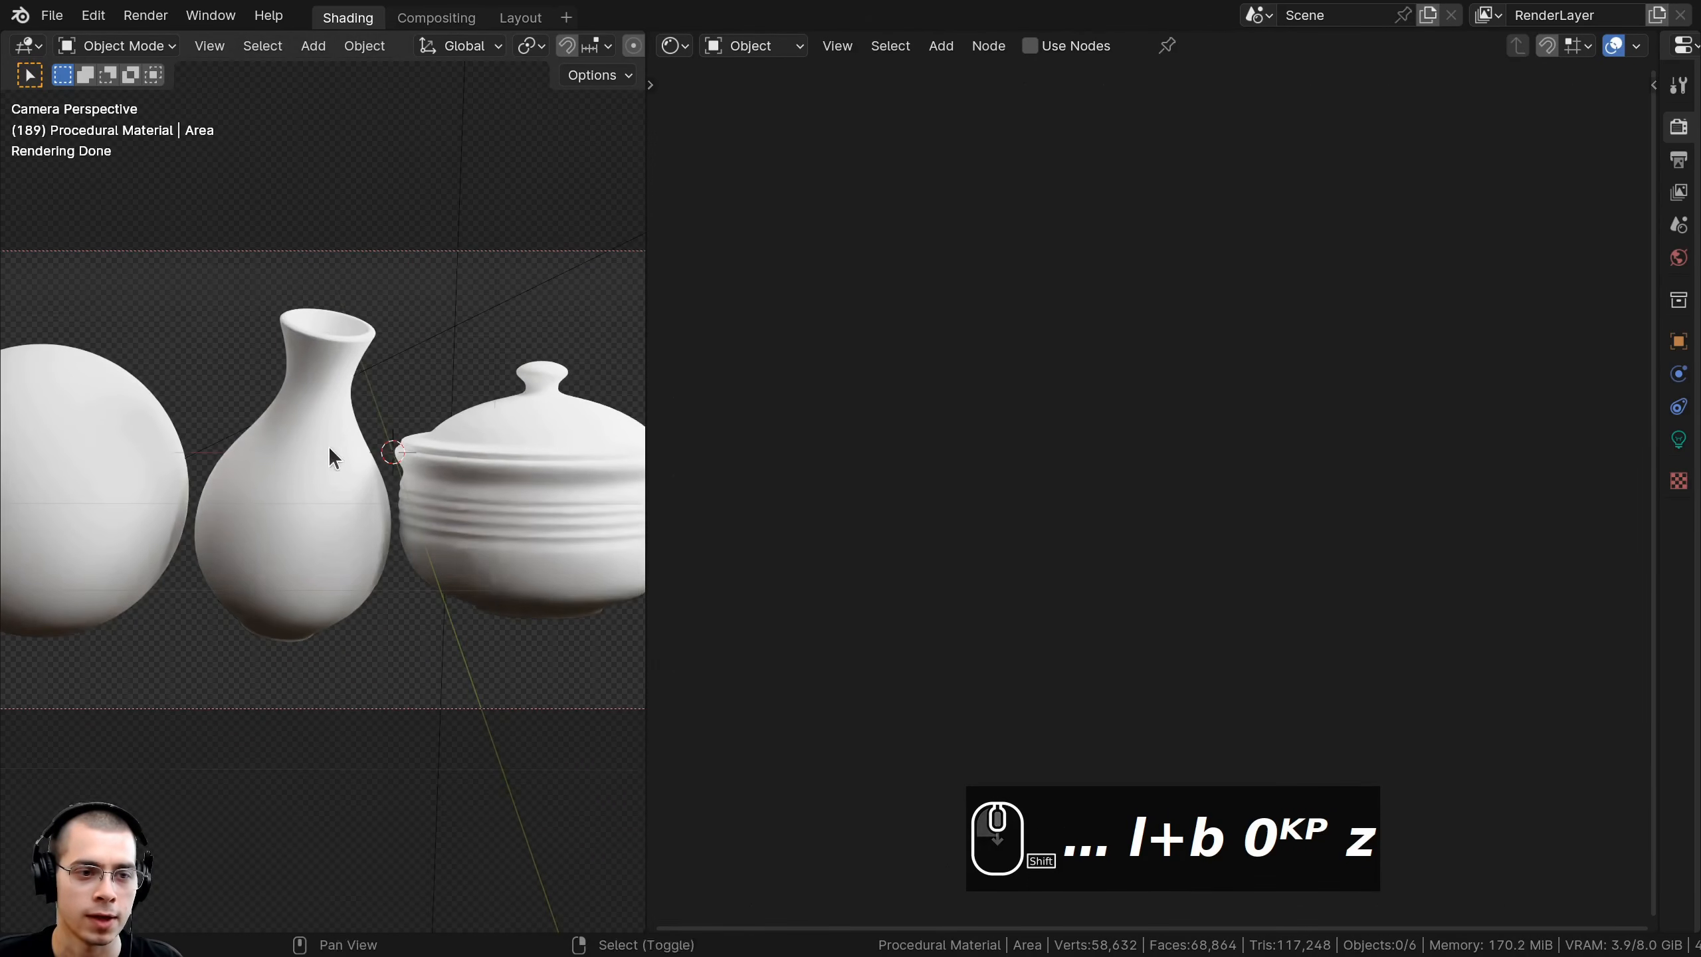
- Create a new material on the vase and name it Clay Pot
click(335, 406)
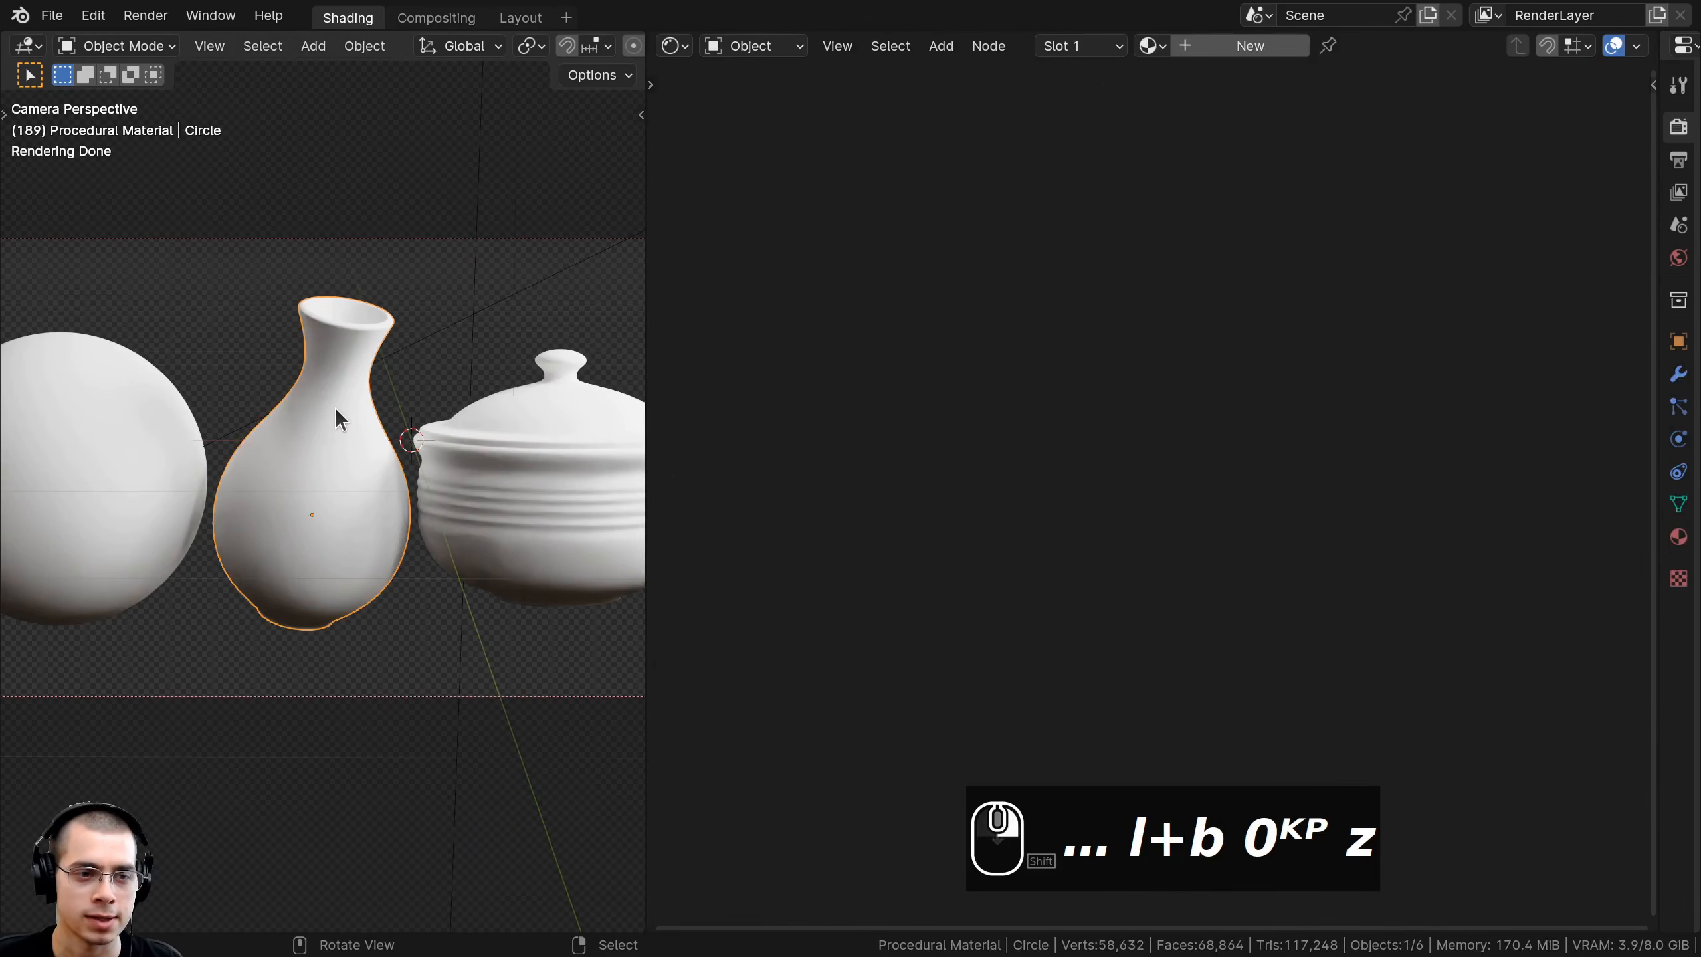
click(1214, 47)
double_click(1313, 46)
text(Clay Pot)
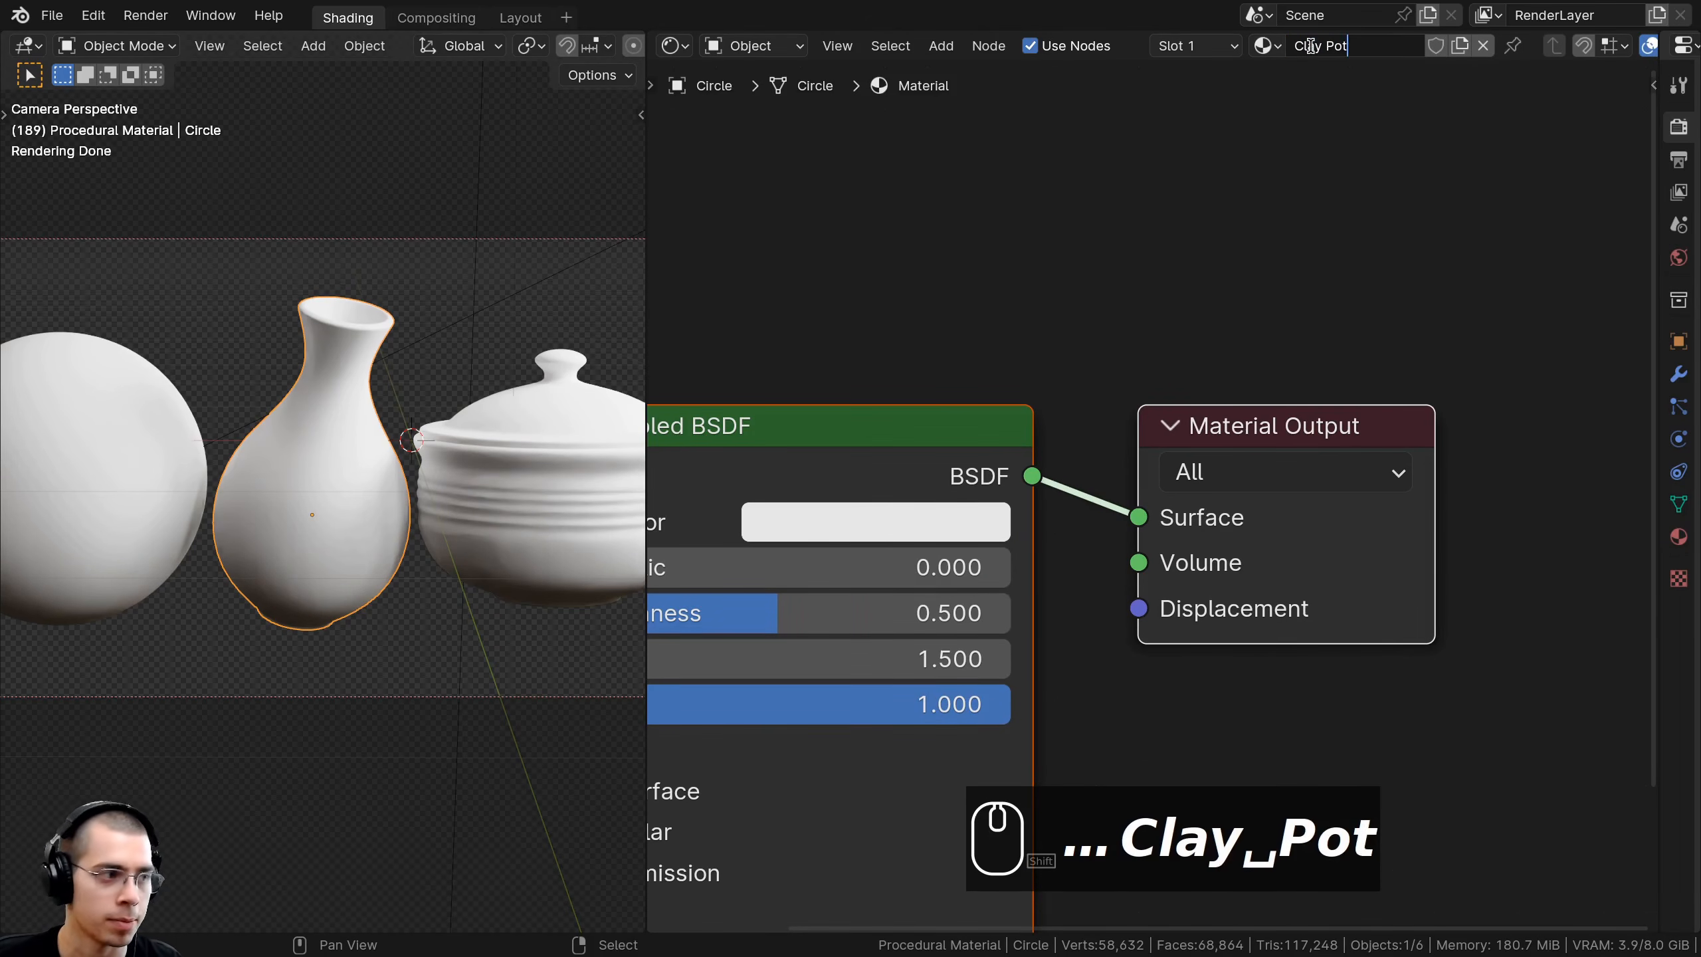
key(Return)
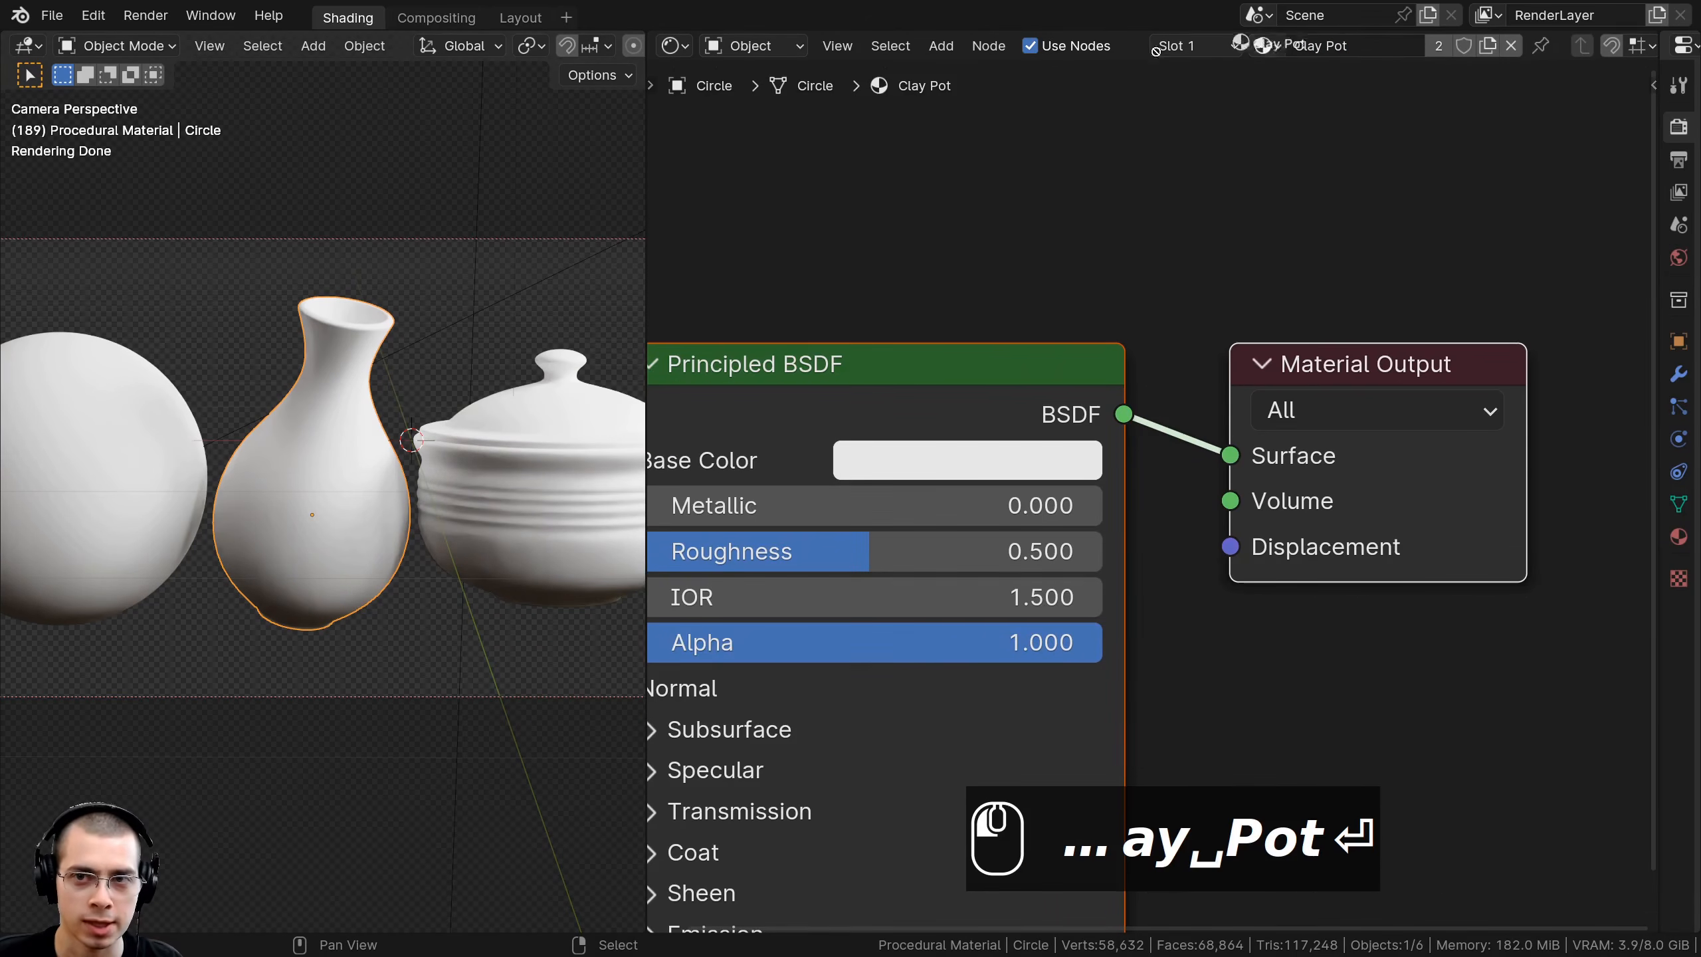
- Apply the Clay Pot material to the lidded pot and sphere, and place the Principled BSDF node close to the Material Output
click(93, 396)
scroll(93, 396, down, 2)
scroll(951, 476, down, 5)
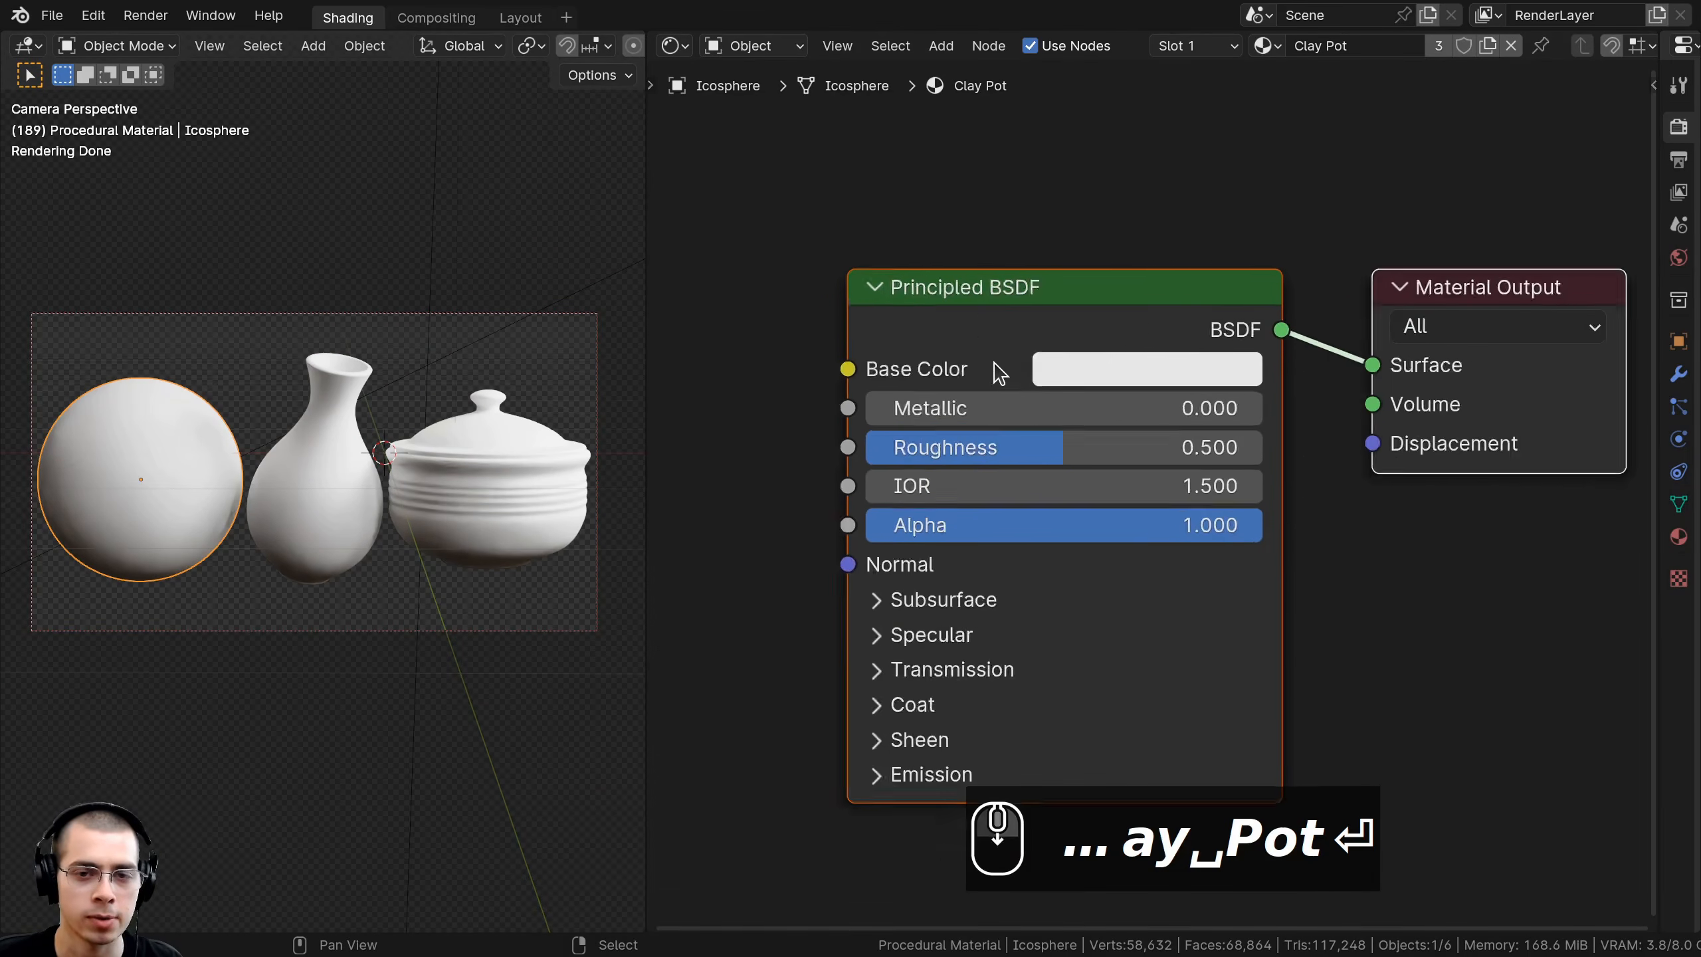
middle_drag(938, 380, 973, 411)
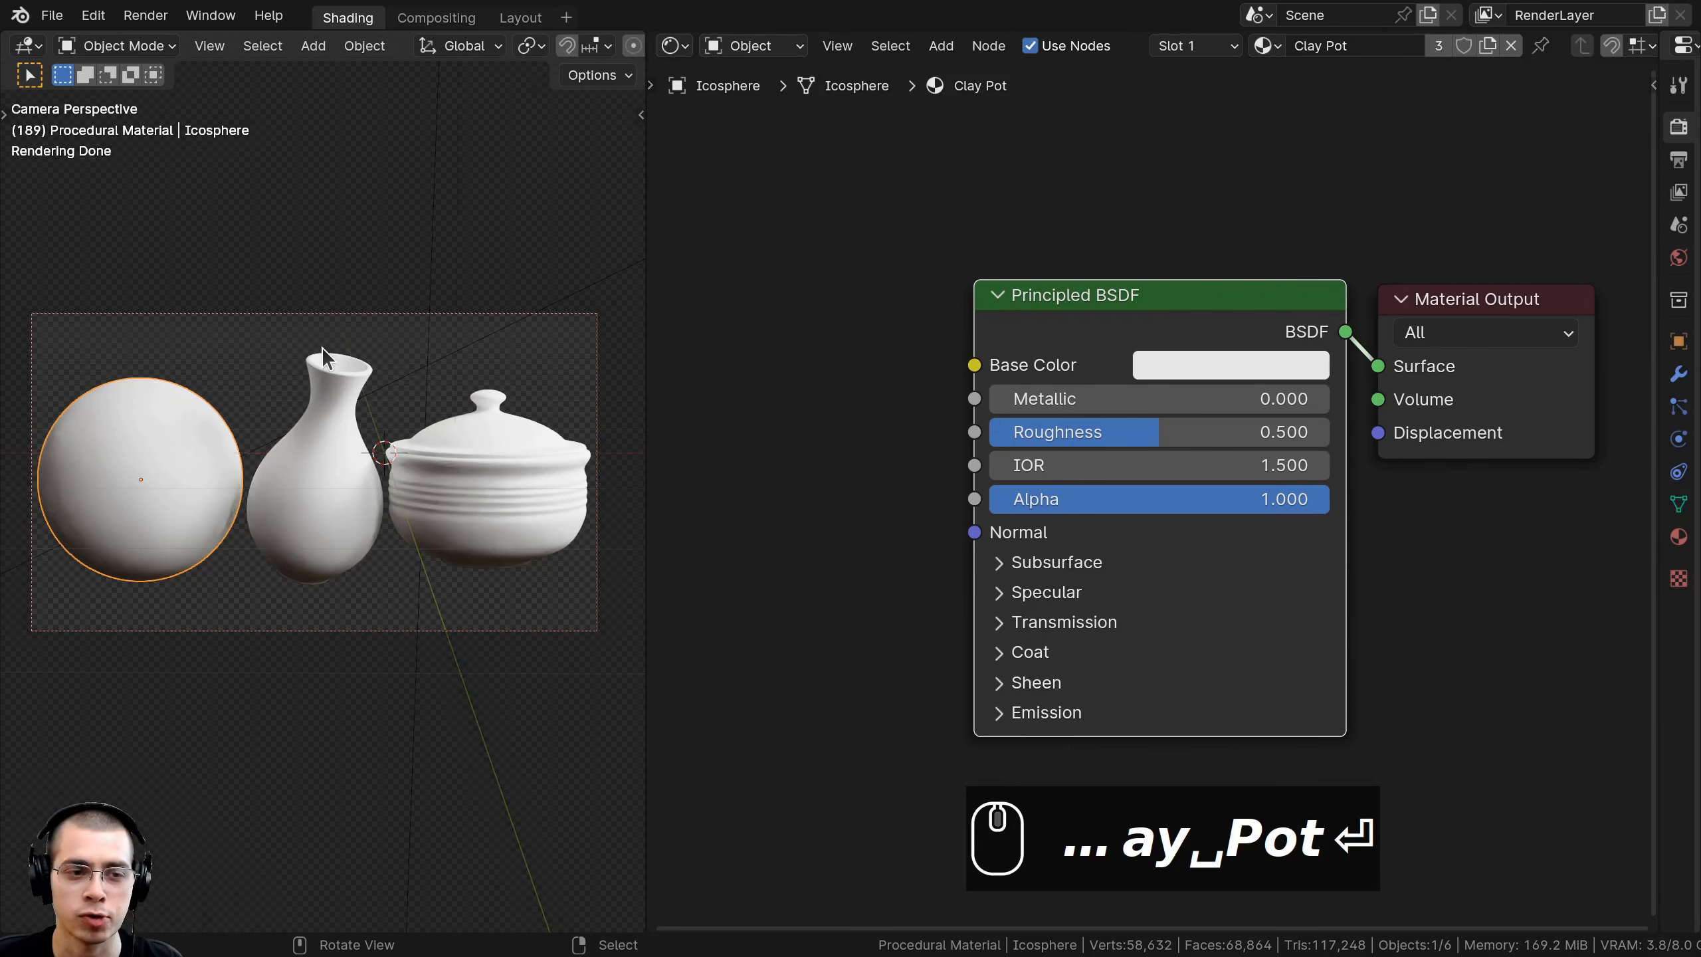
- Find the Node Wrangler add-on by searching "node" in the preferences and make sure it is enabled
click(101, 20)
click(154, 310)
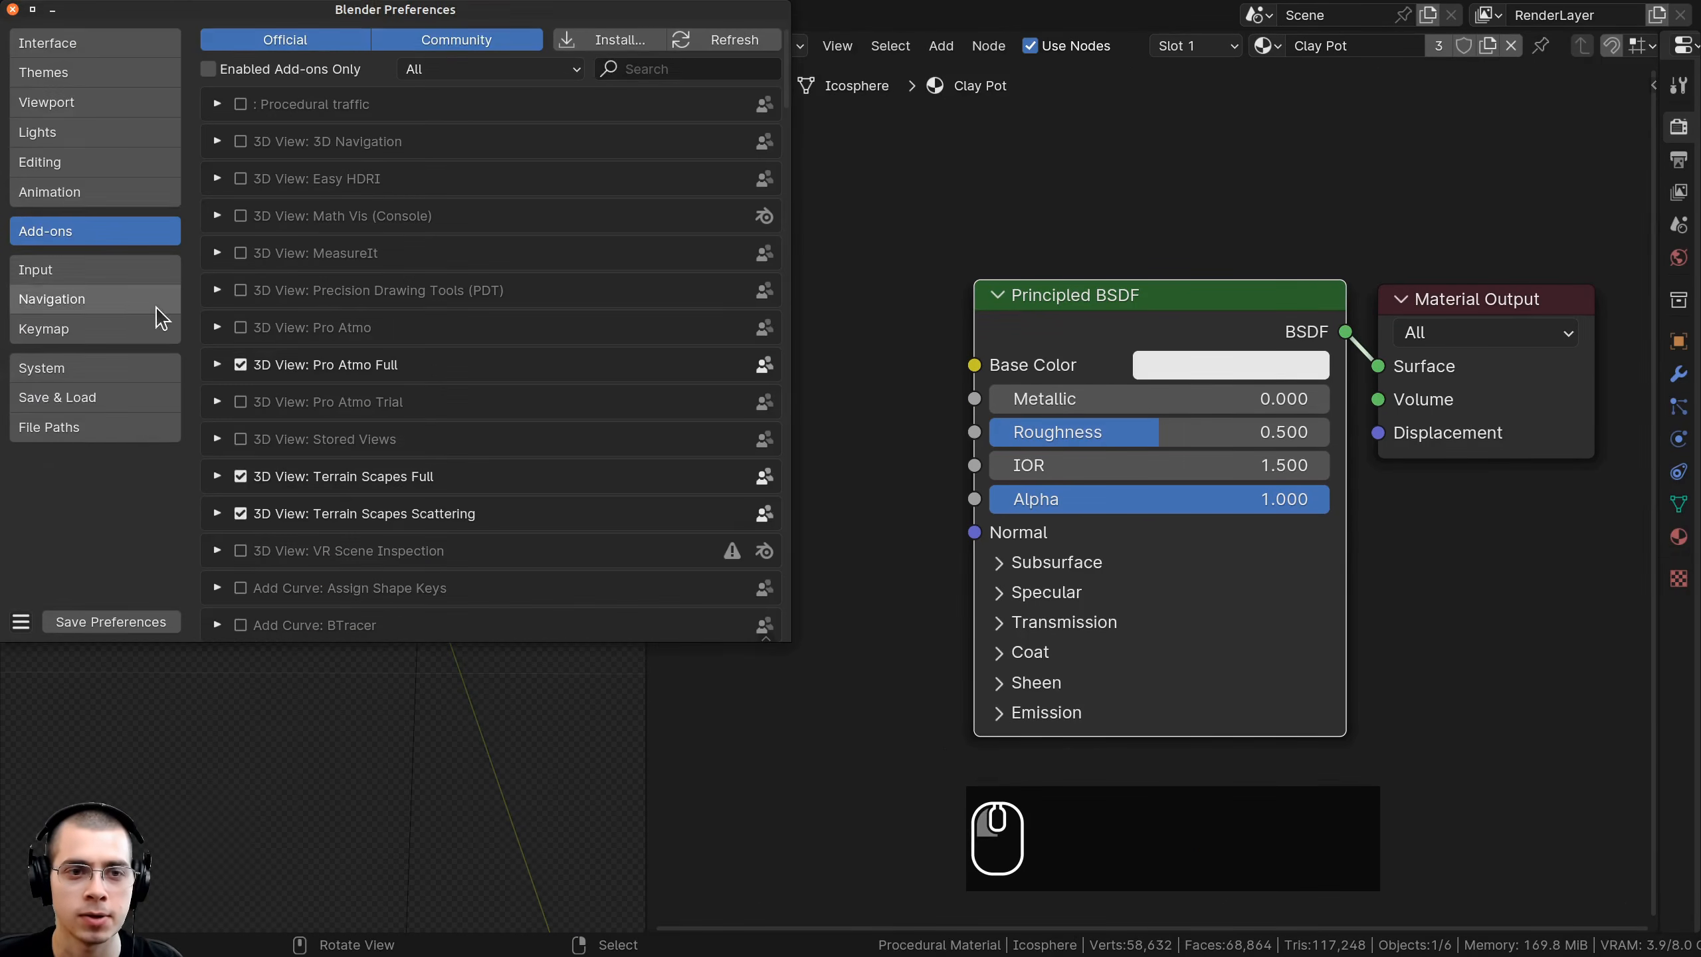
drag(429, 20, 851, 41)
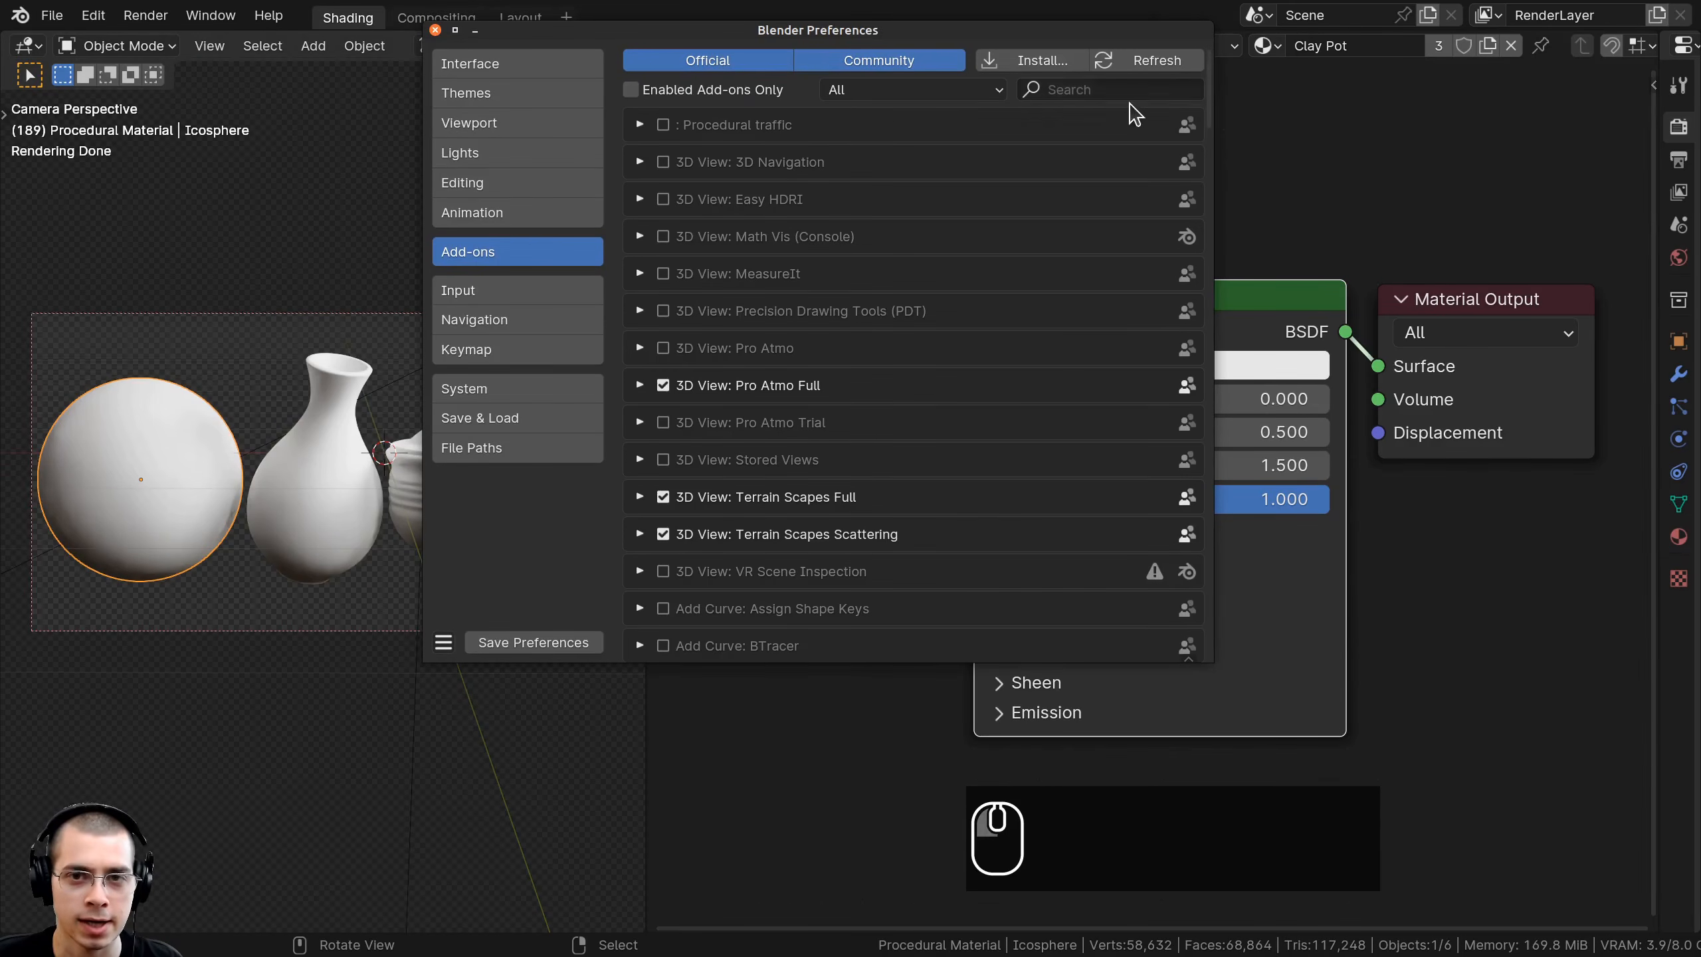
text(node)
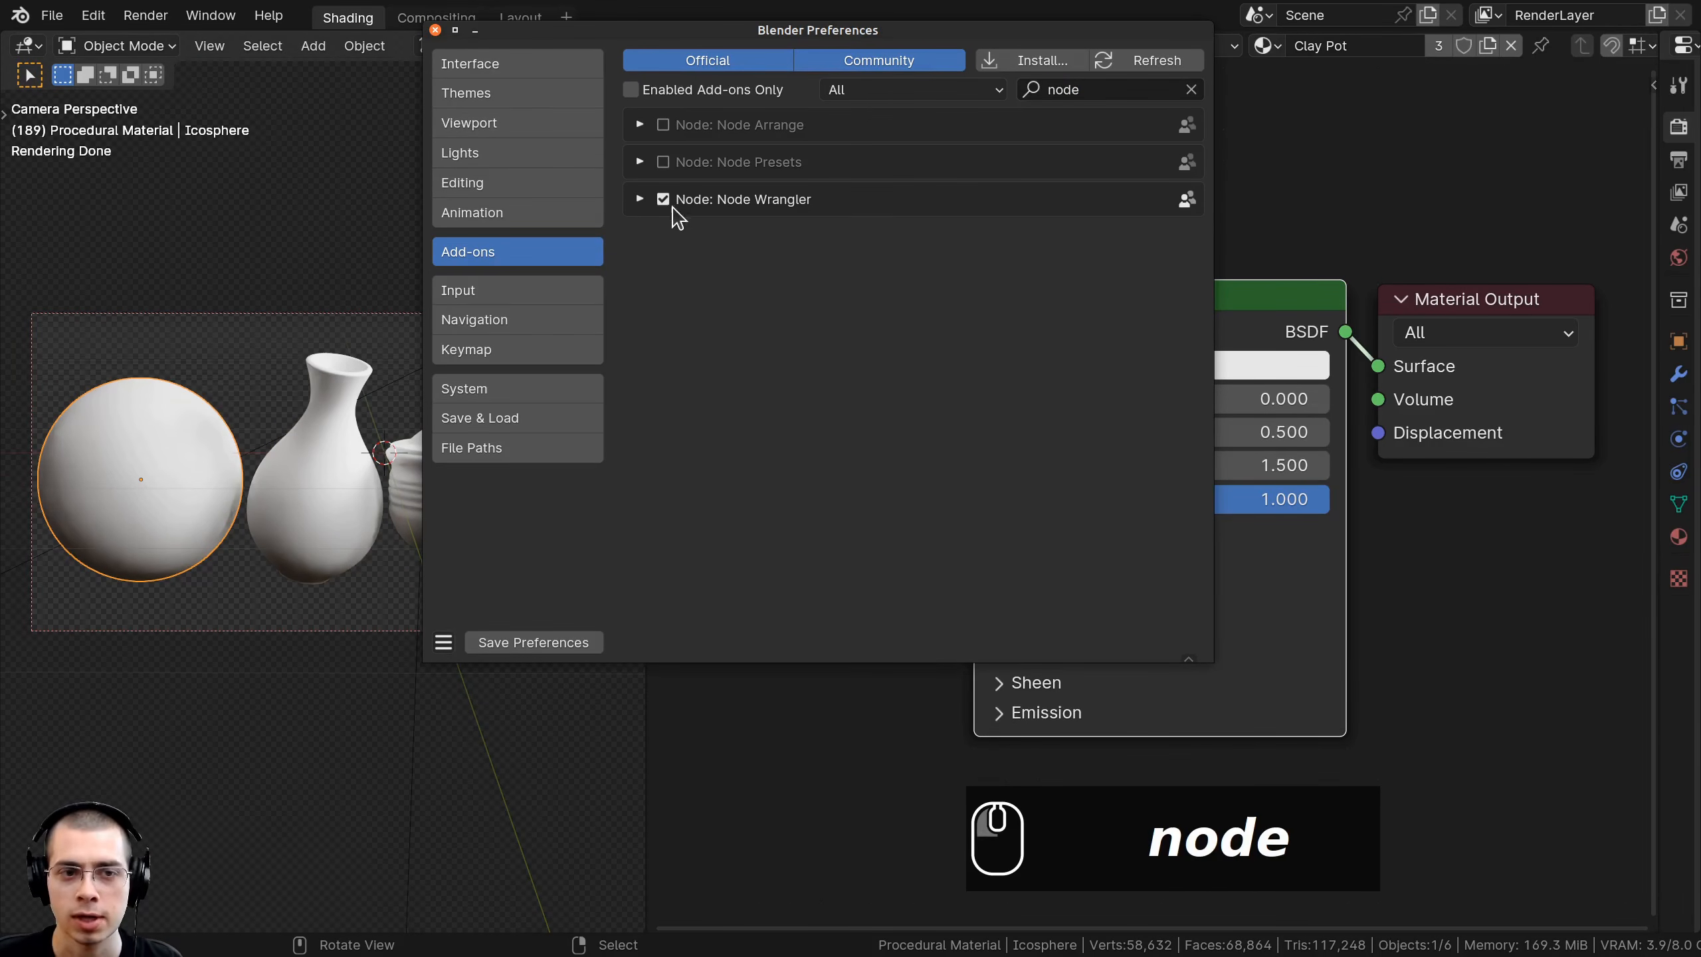
click(640, 198)
click(663, 202)
click(663, 202)
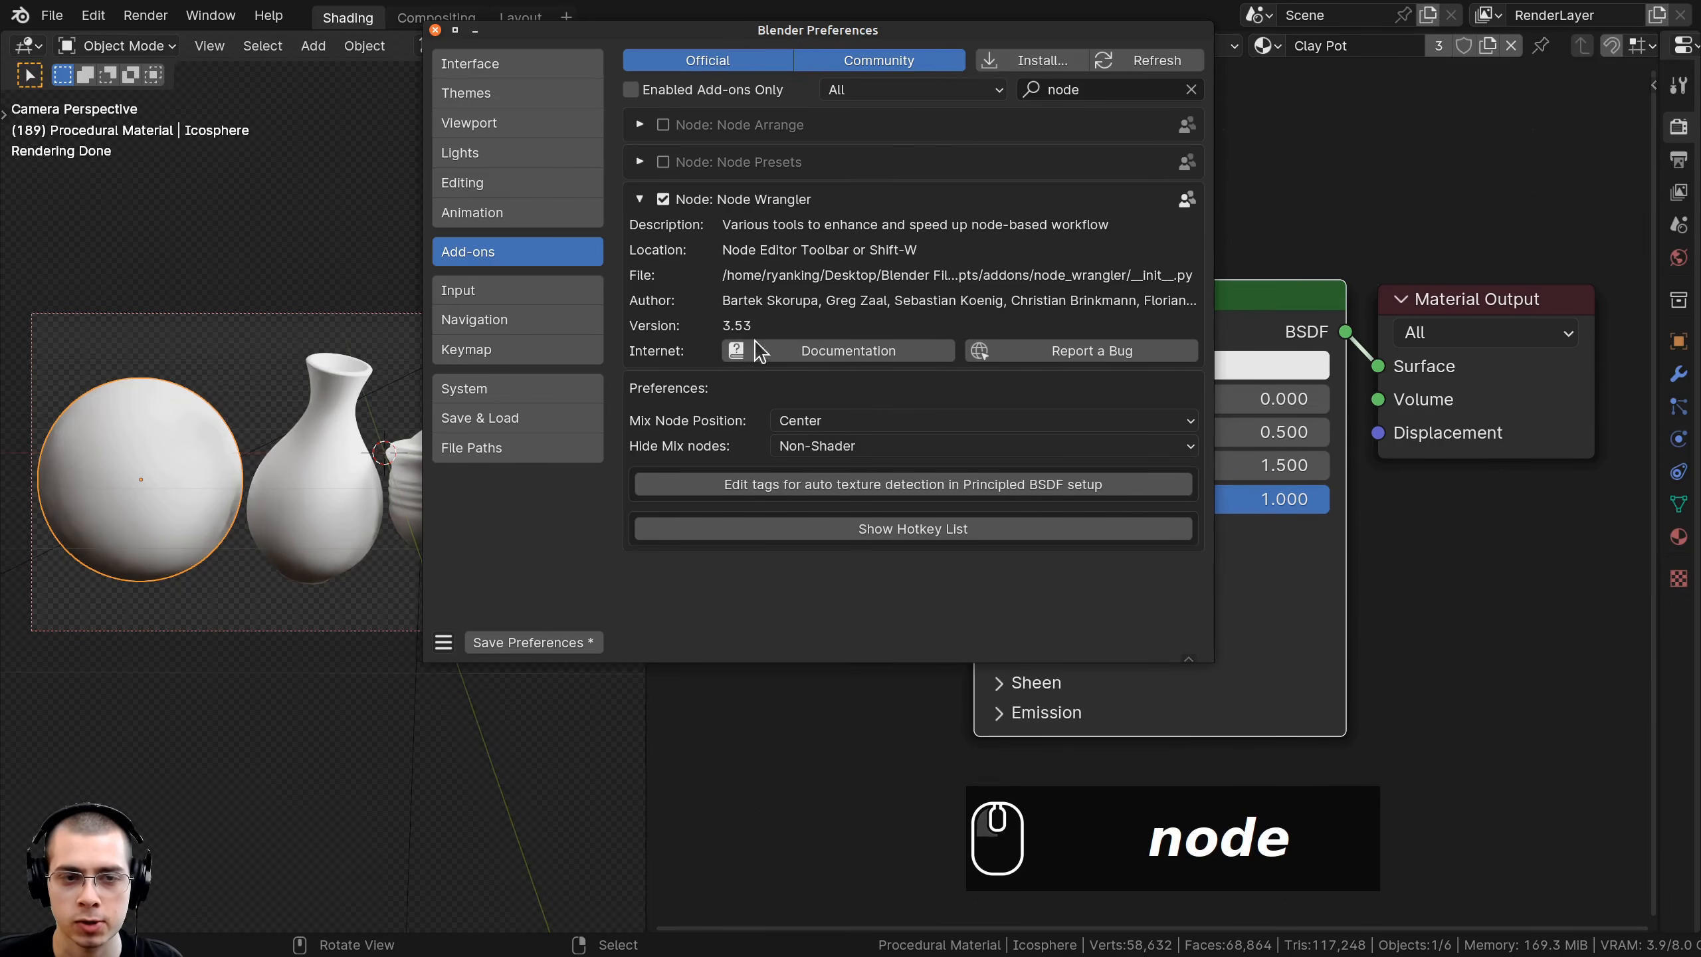
click(435, 29)
- Add a Noise Texture node before the Principled BSDF and preview it directly on the objects
scroll(1011, 419, down, 2)
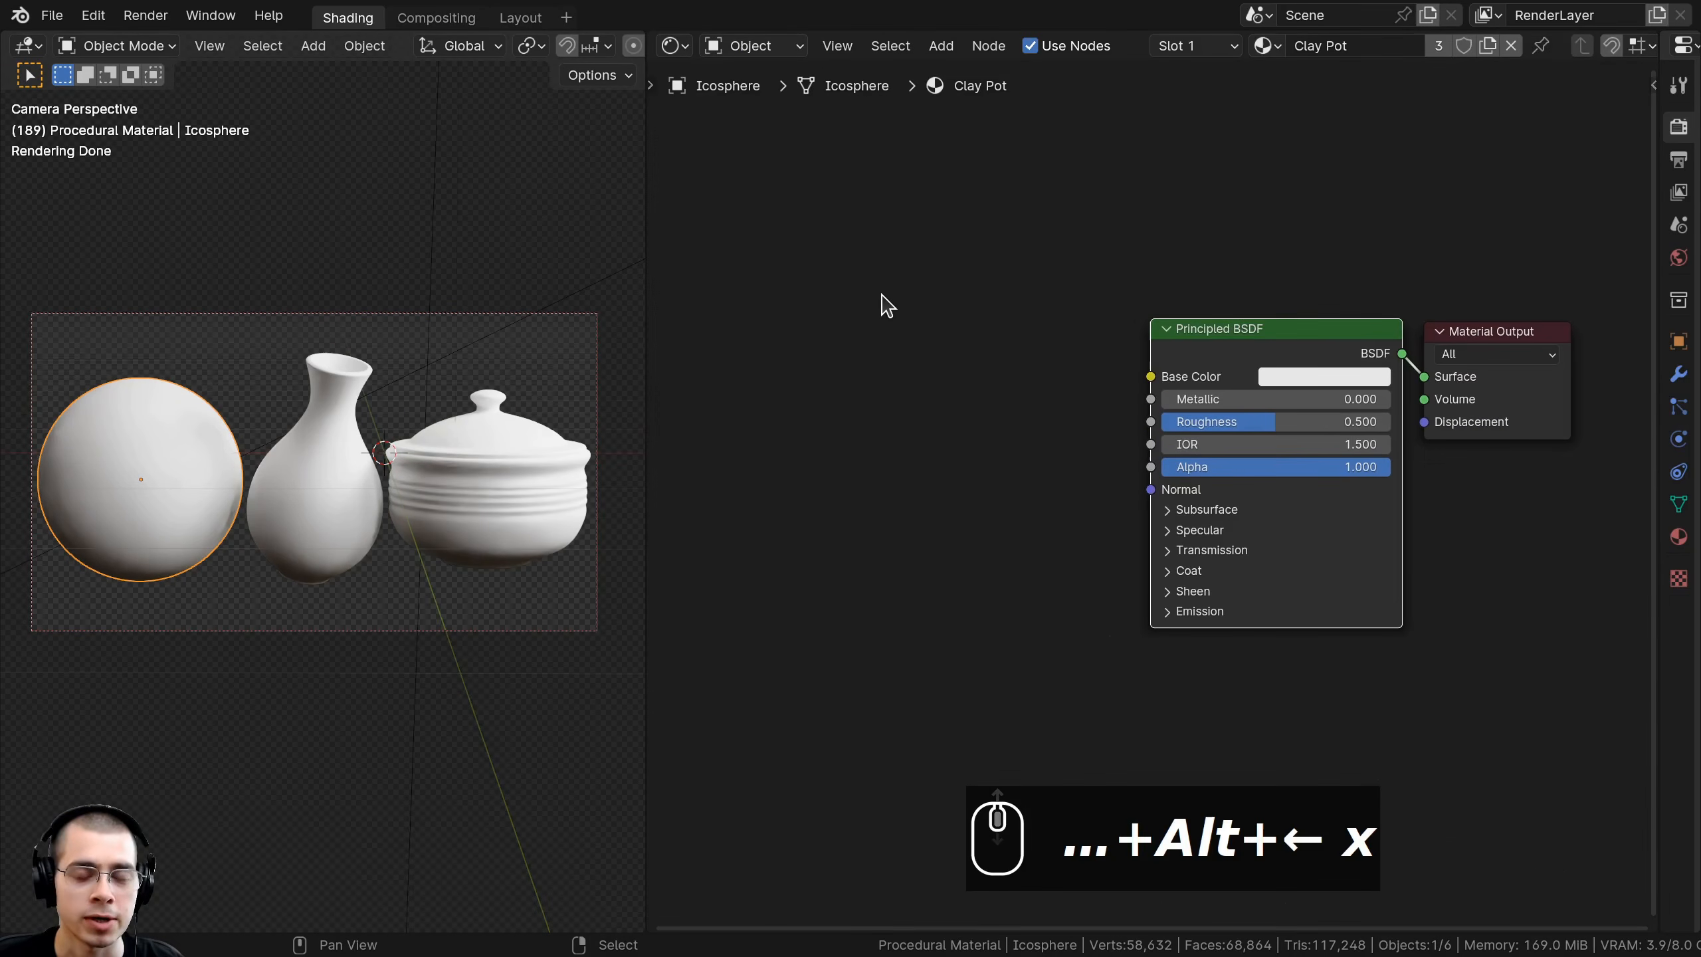
middle_drag(885, 303, 860, 328)
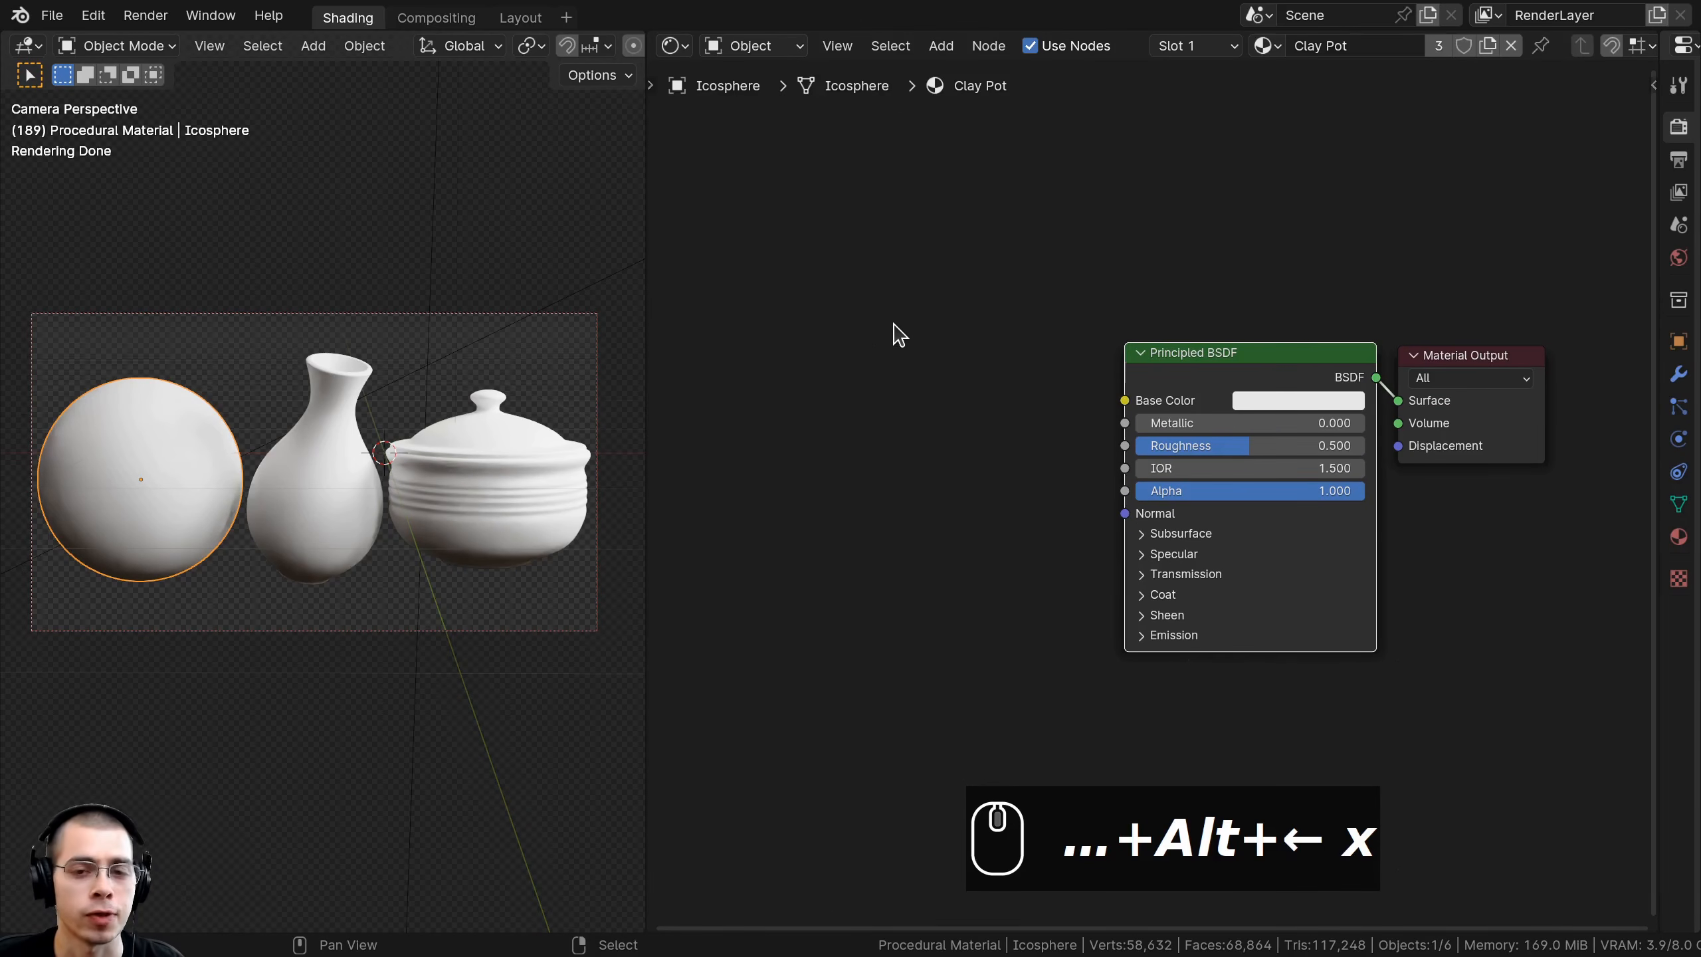
key(shift+a)
text(noi)
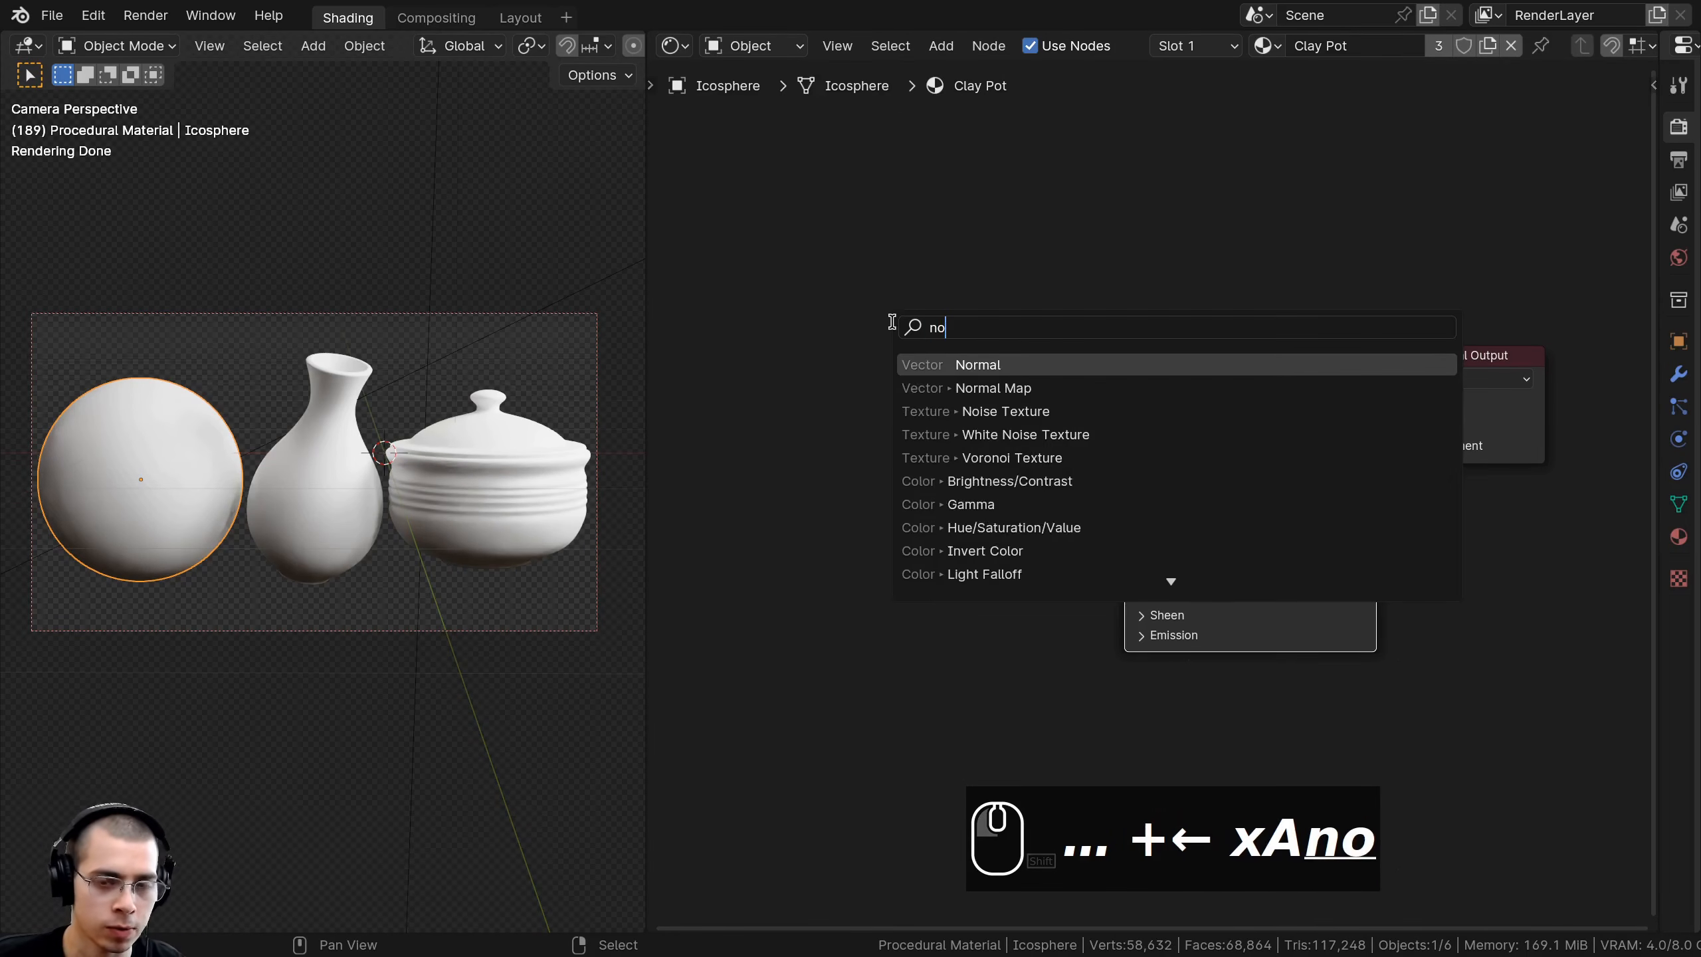
key(Return)
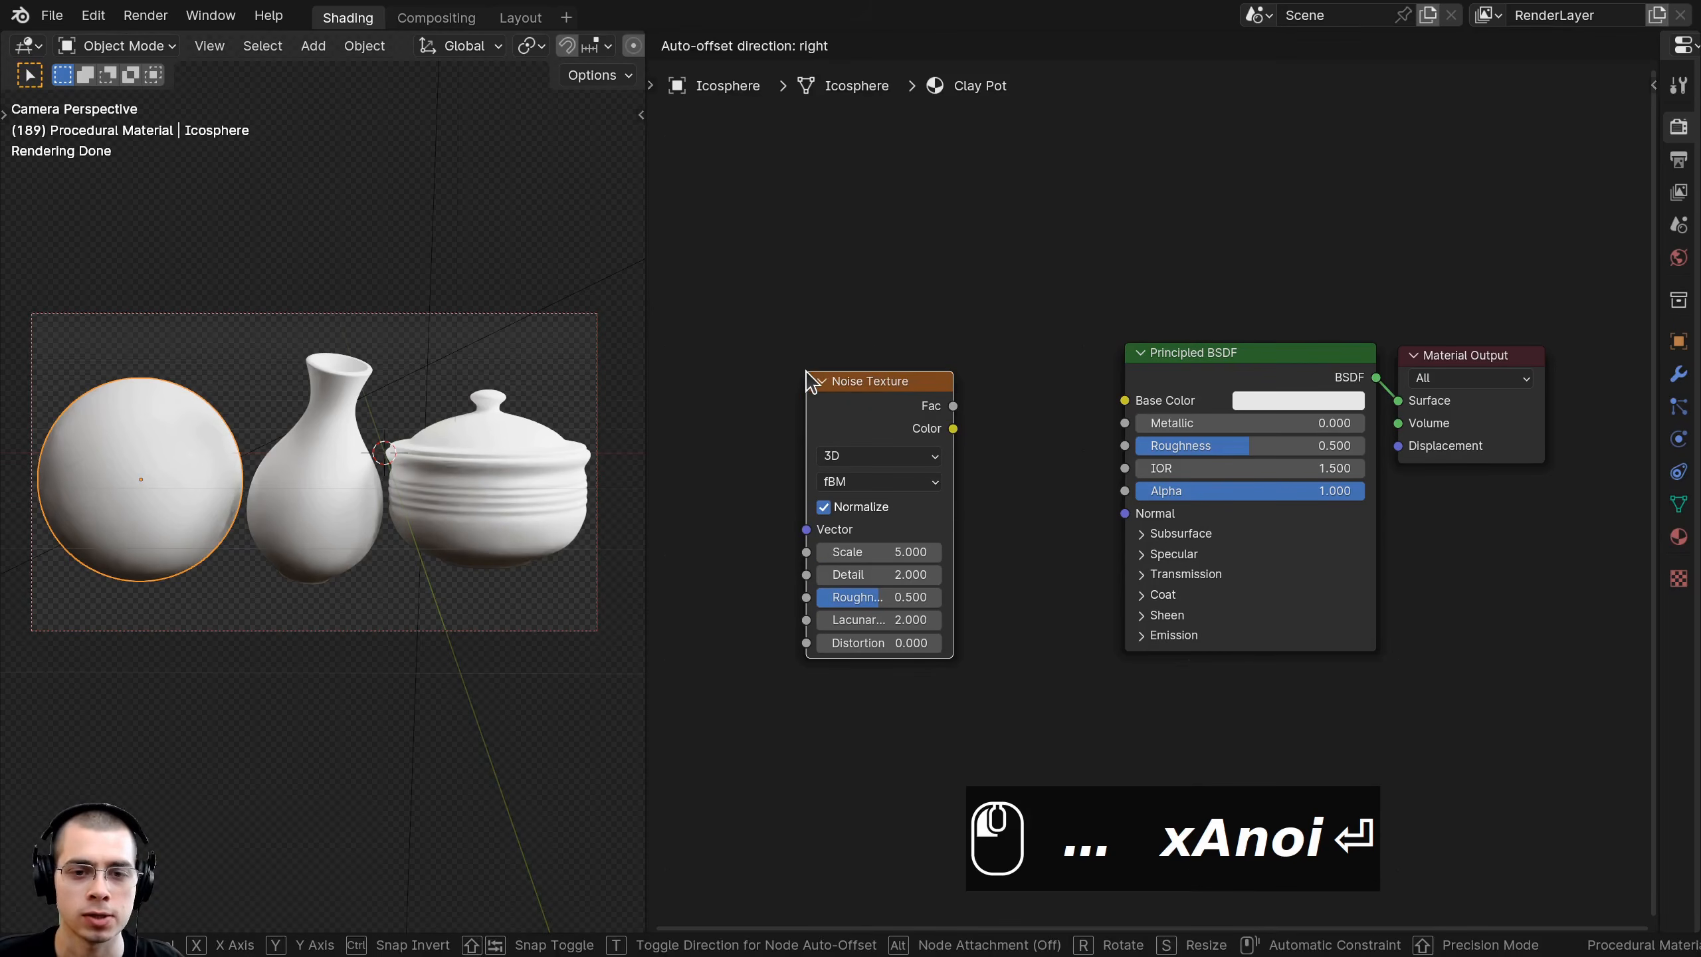
click(887, 316)
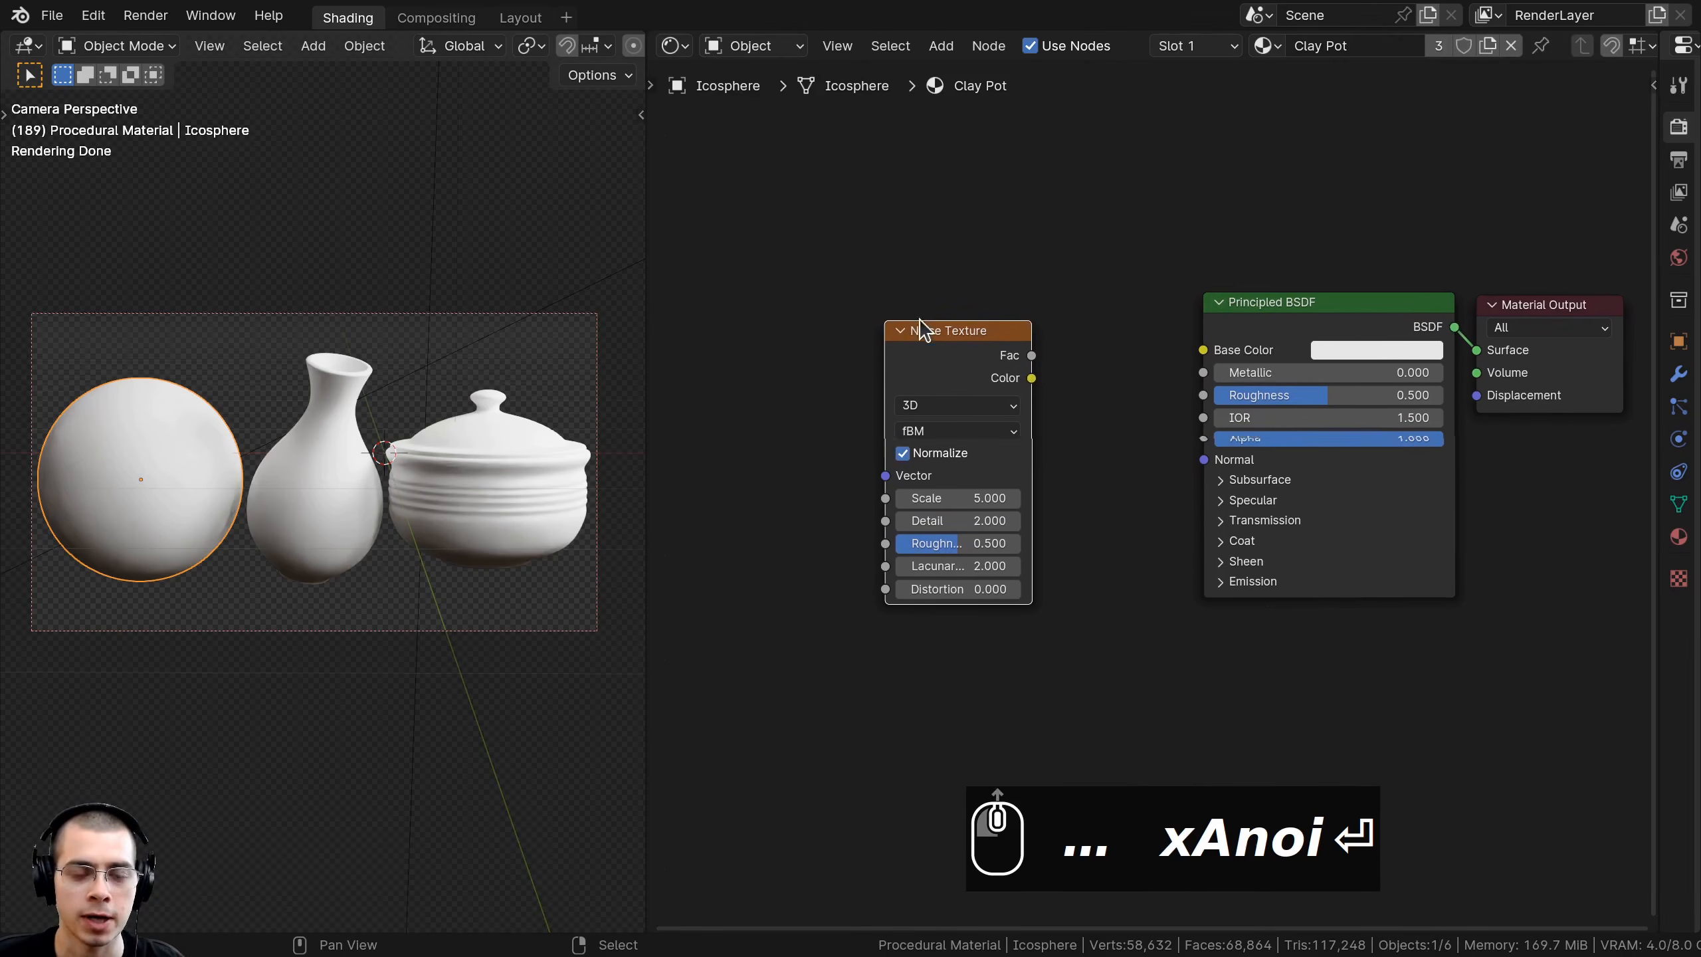
ctrl+shift+click(939, 362)
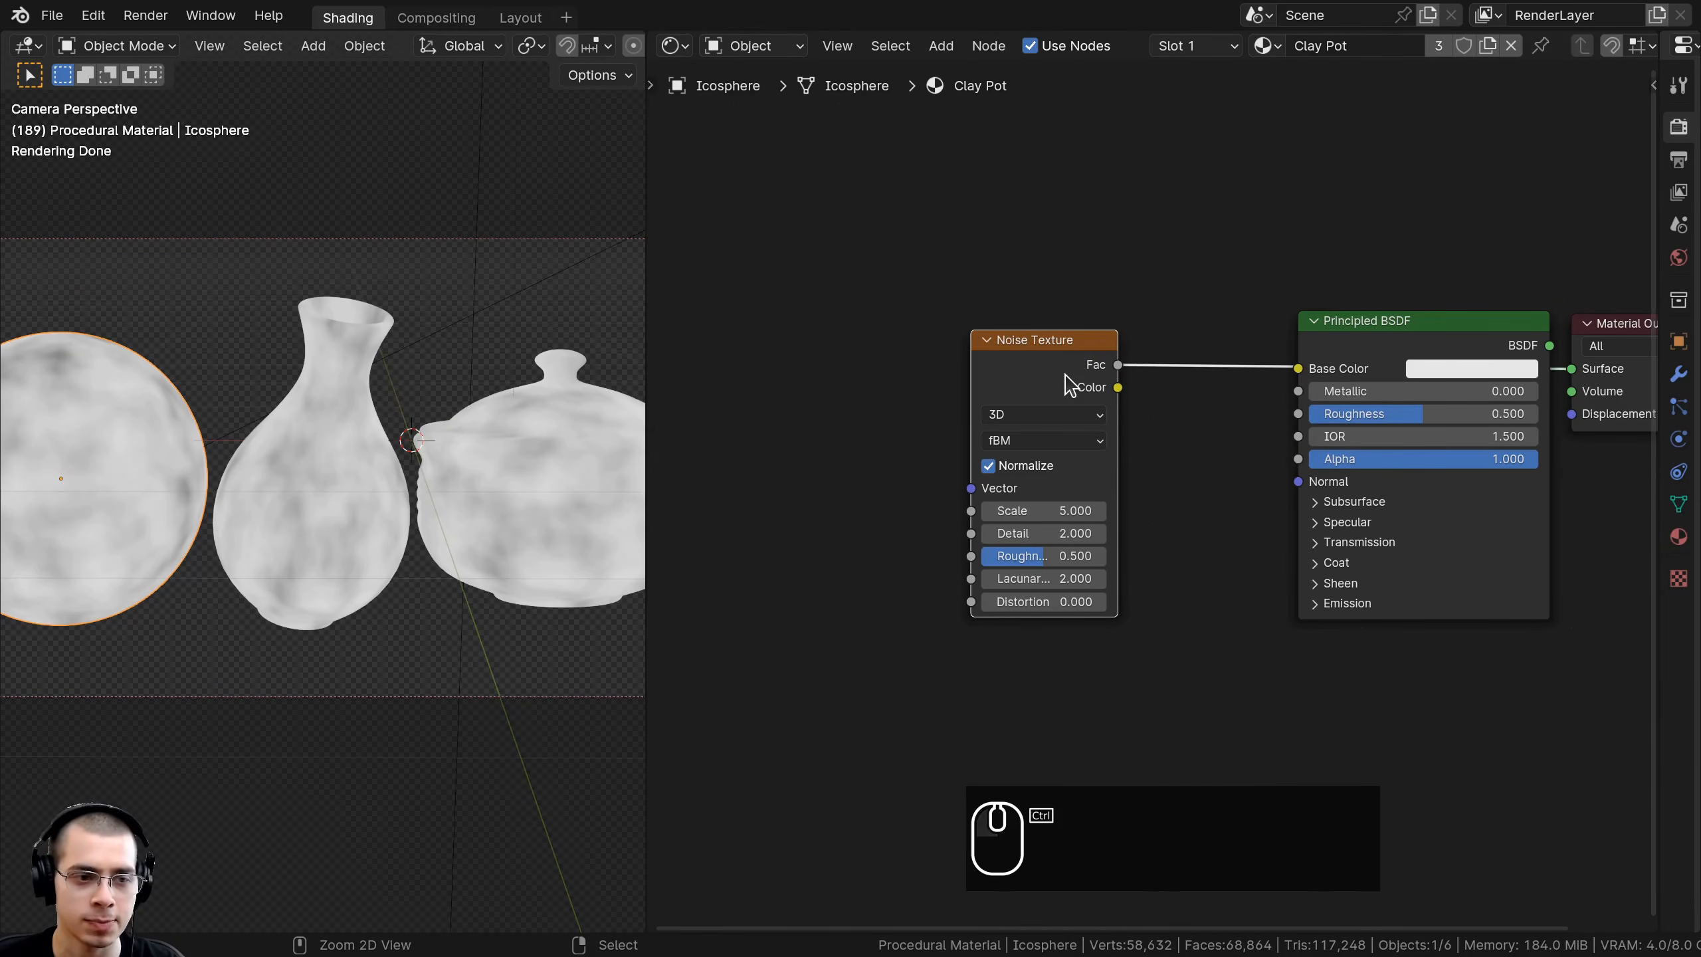
- Add Texture Coordinate and Mapping nodes feeding the Noise Texture's vector input
key(ctrl+t)
middle_drag(803, 471, 1182, 410)
scroll(1182, 410, up, 3)
key(a)
middle_drag(1051, 417, 938, 440)
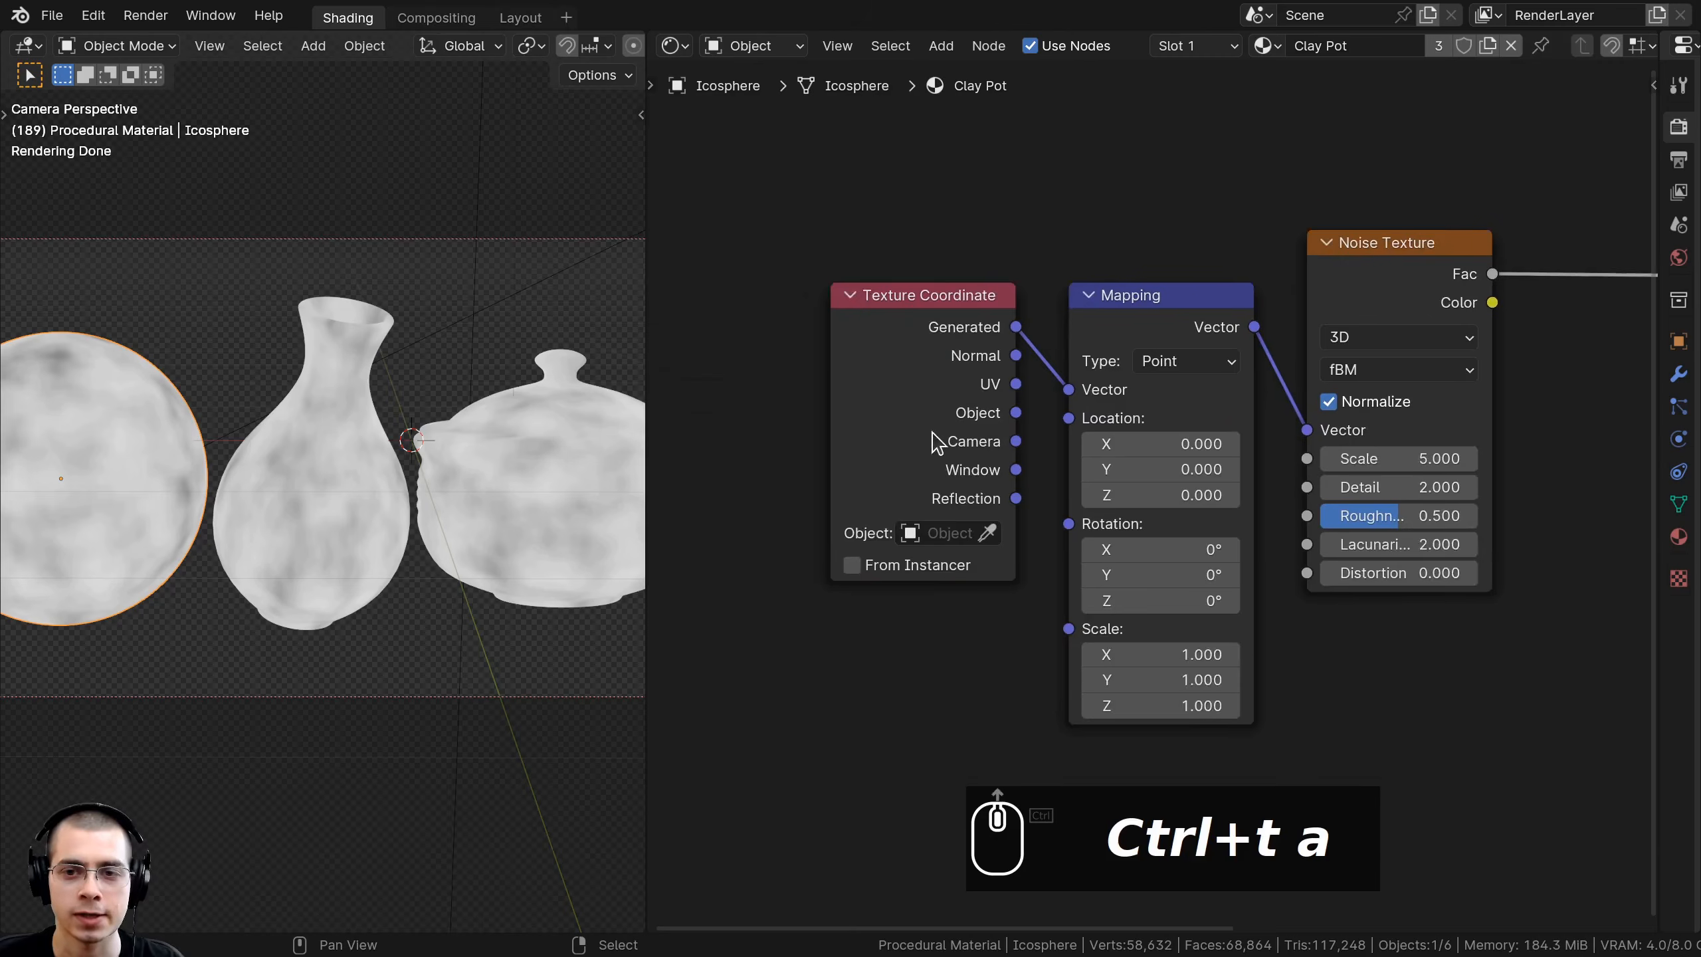
- Inspect the noise on the vase and connect the Texture Coordinate's Object output to the Mapping node's Vector input
scroll(937, 440, up, 2)
shift+middle_drag(362, 528, 399, 500)
scroll(398, 500, up, 5)
shift+middle_drag(462, 402, 400, 478)
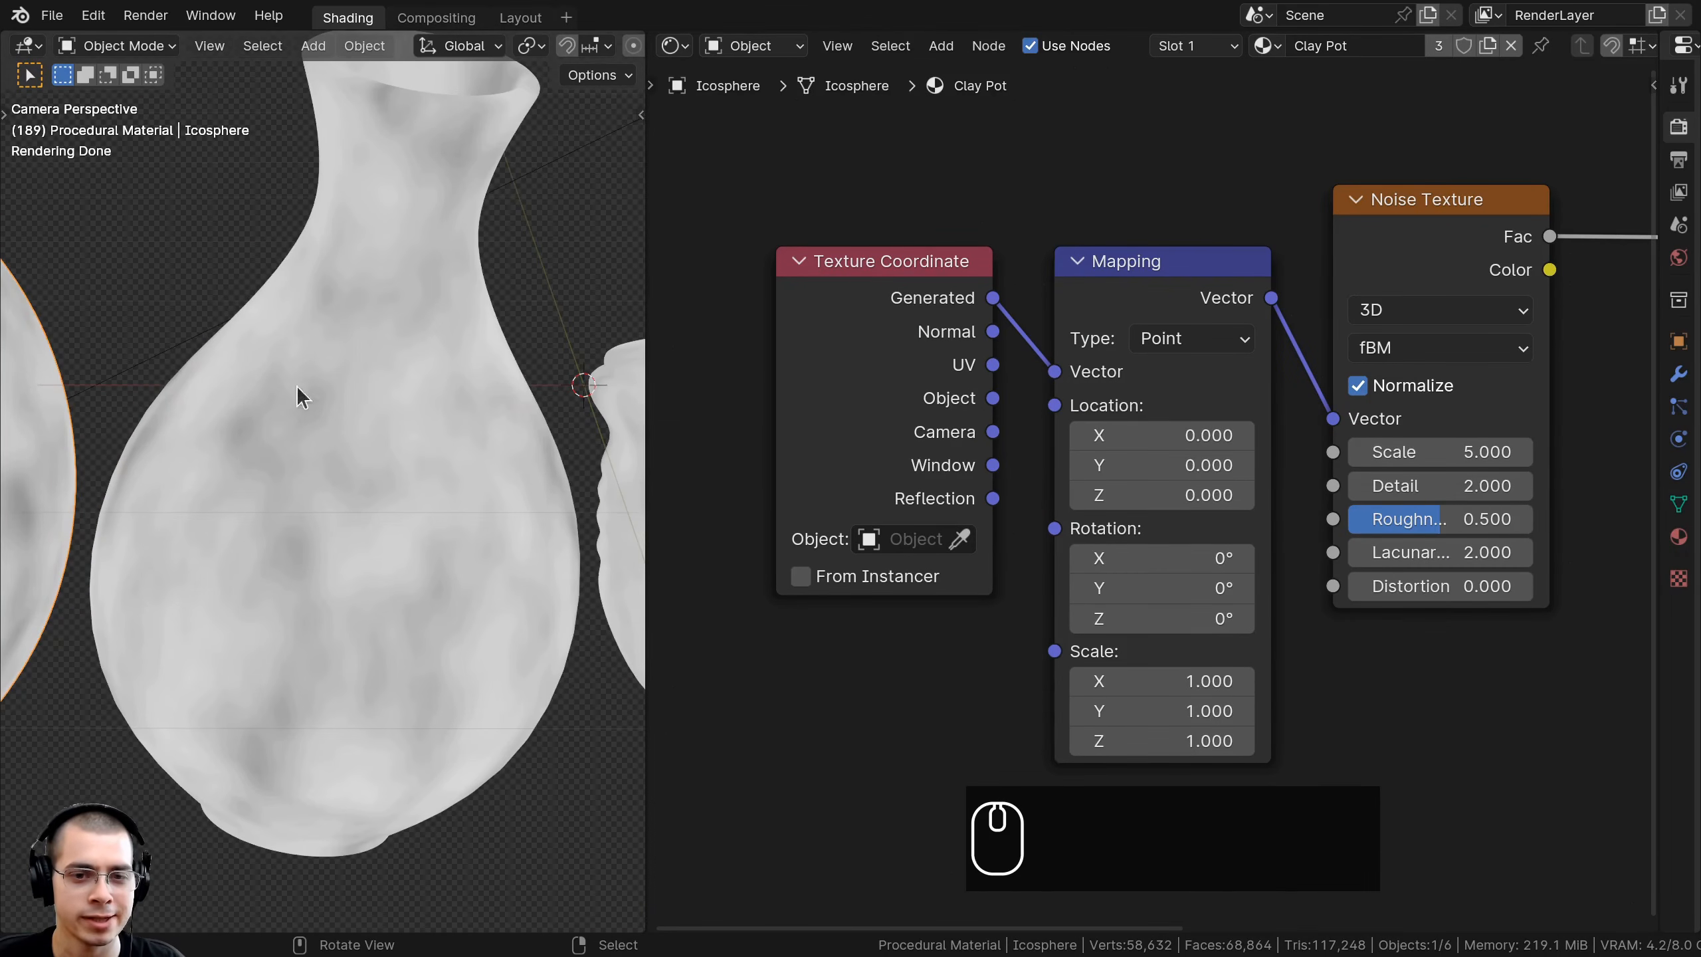
drag(954, 405, 1067, 371)
- Arrange the Texture Coordinate and Mapping nodes closely together beside the Noise Texture
drag(817, 379, 874, 365)
drag(885, 127, 1162, 258)
key(g)
click(1188, 194)
key(a)
drag(935, 313, 928, 337)
- Set the Noise Texture's scale to 10, detail to 15 and roughness to 0.55
scroll(436, 259, down, 5)
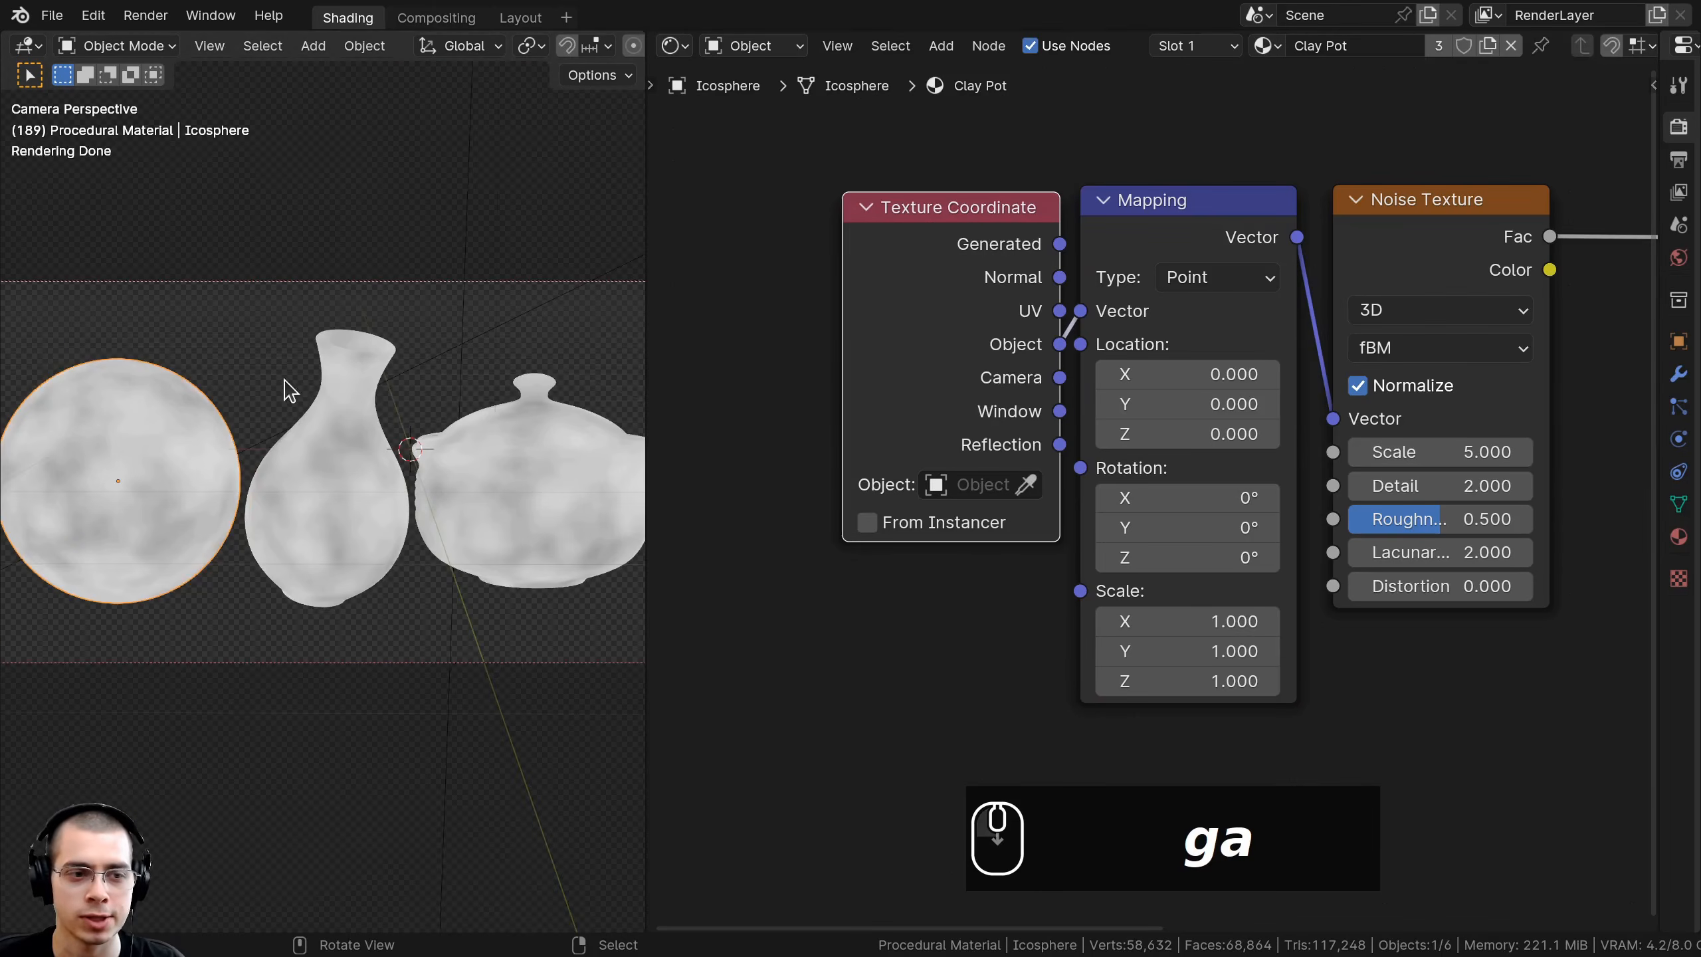
shift+scroll(436, 380, down, 3)
middle_drag(1529, 487, 1469, 487)
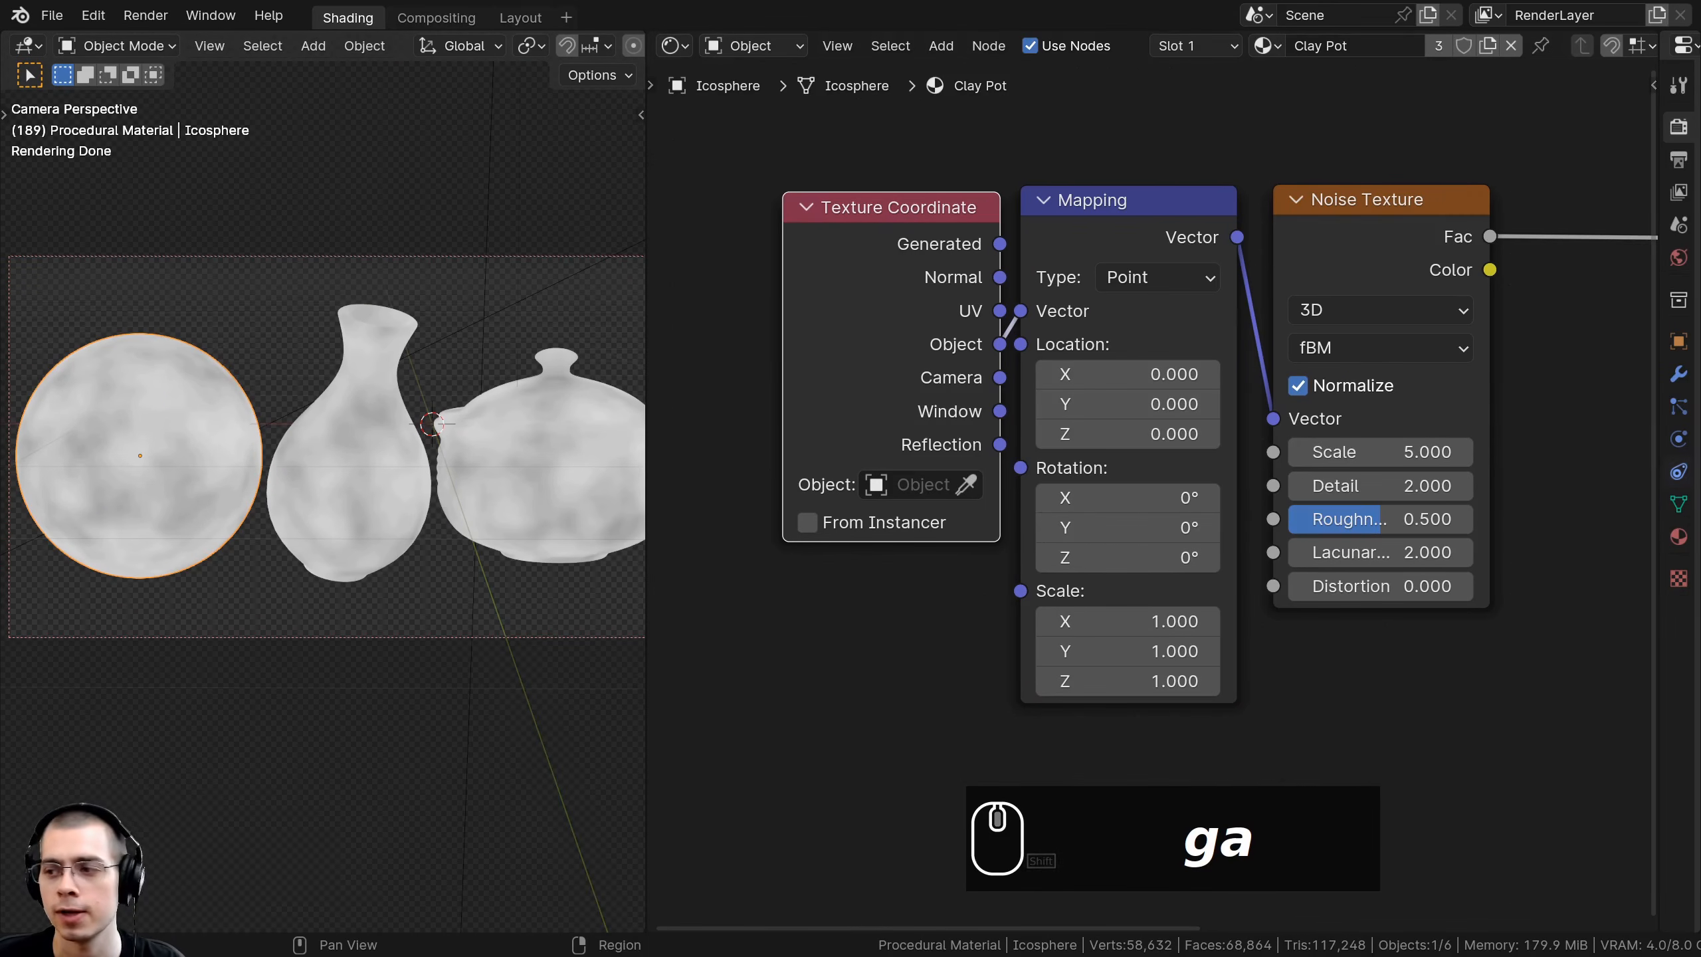
scroll(1108, 524, up, 2)
middle_drag(1098, 503, 937, 515)
click(1269, 453)
text(10)
key(Return)
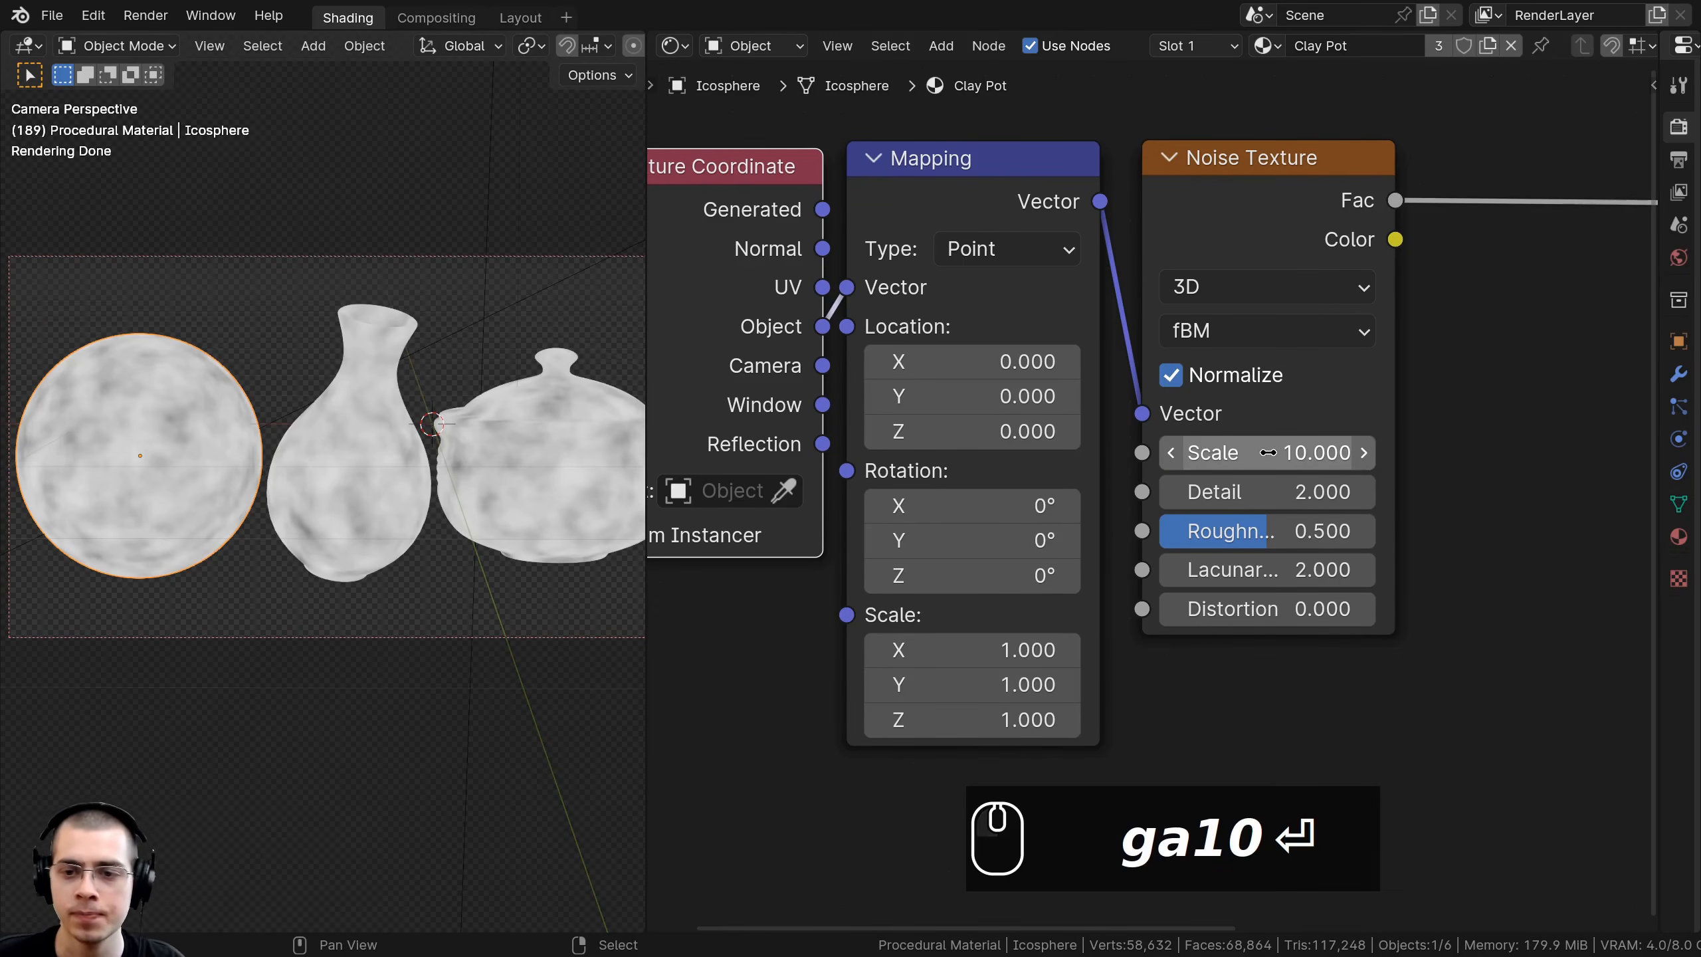
drag(1266, 492, 1313, 492)
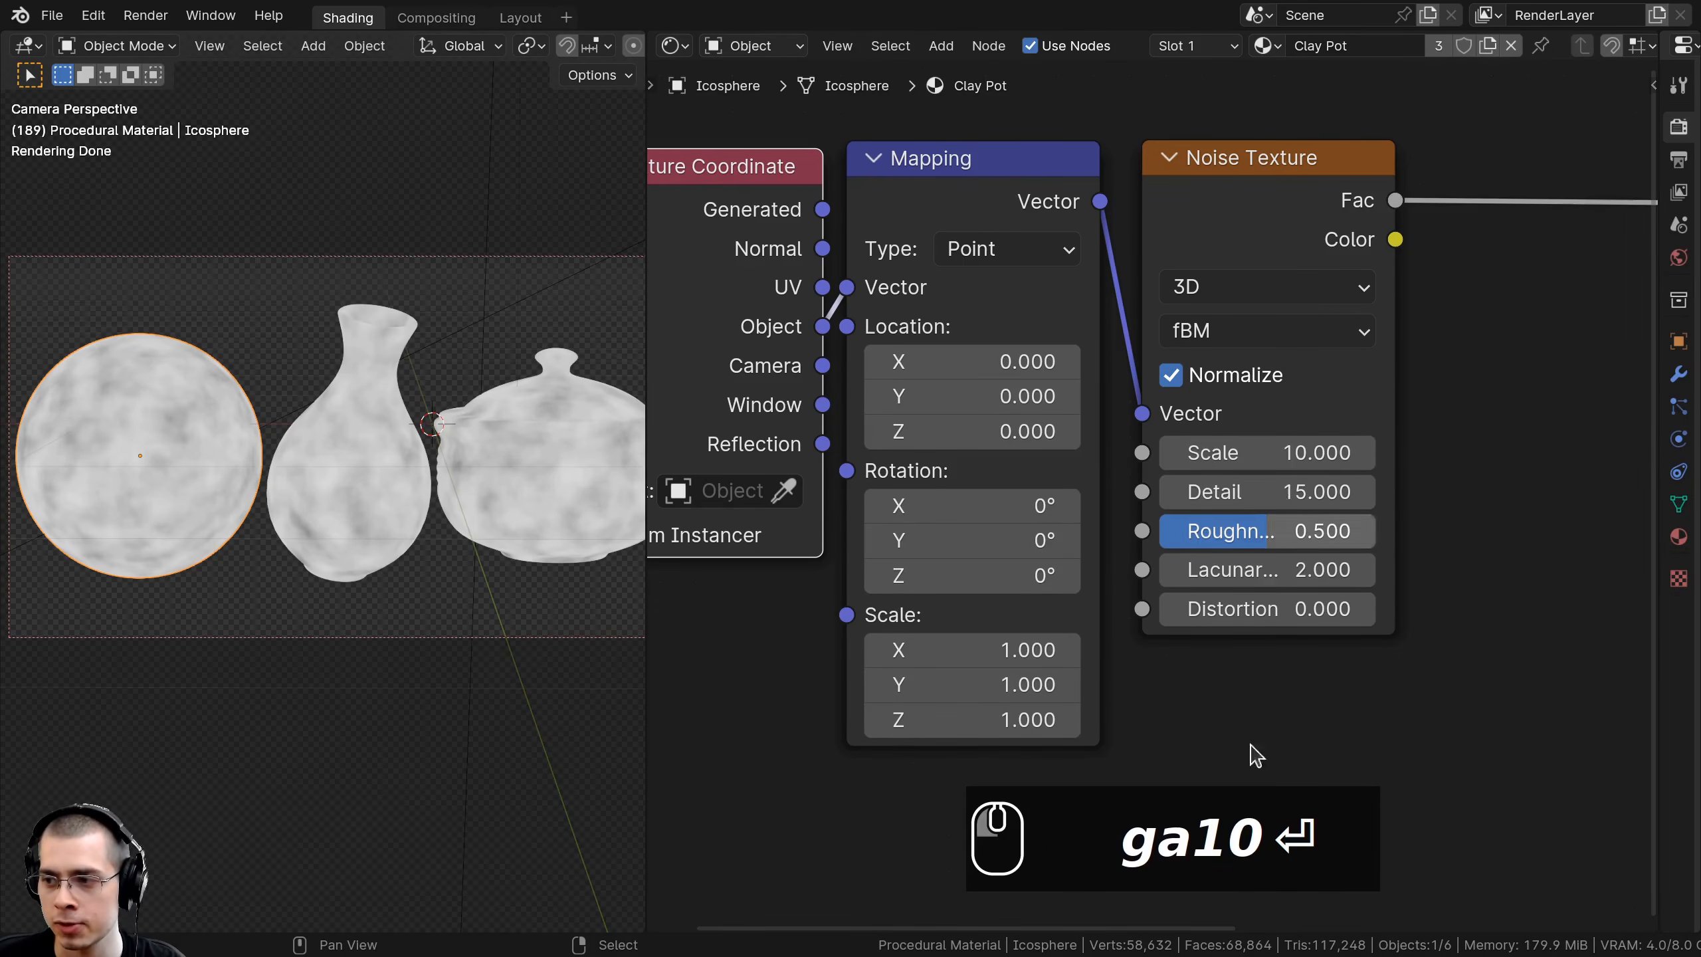
click(1279, 521)
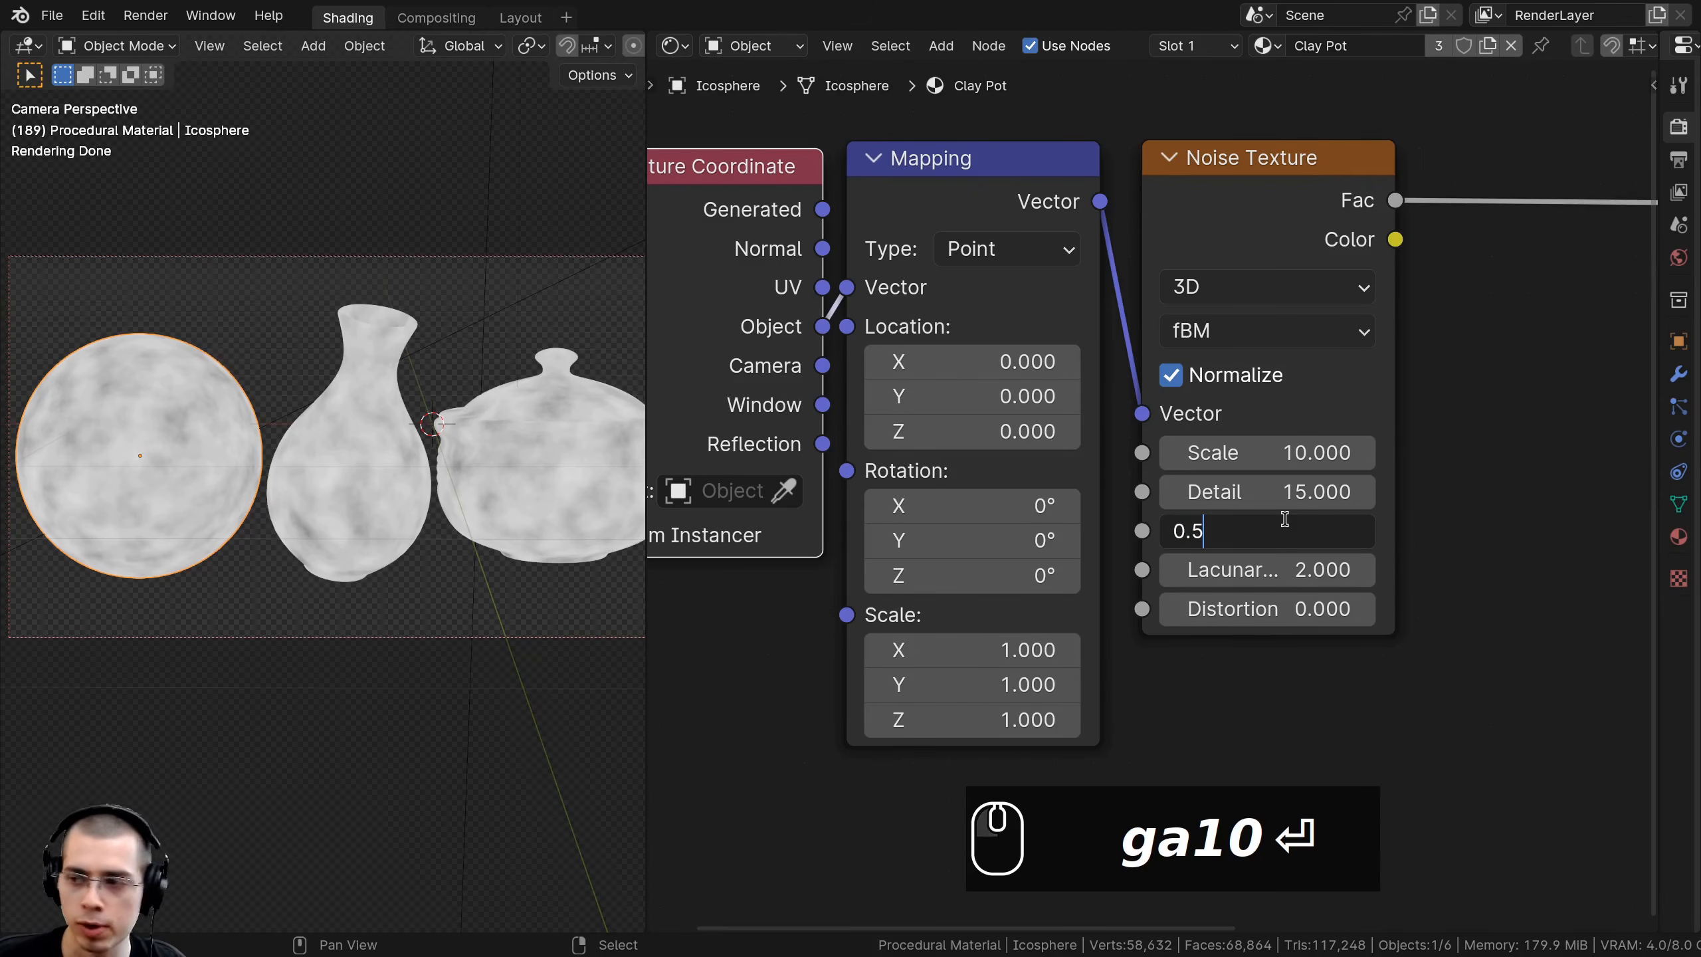
text(5)
key(Return)
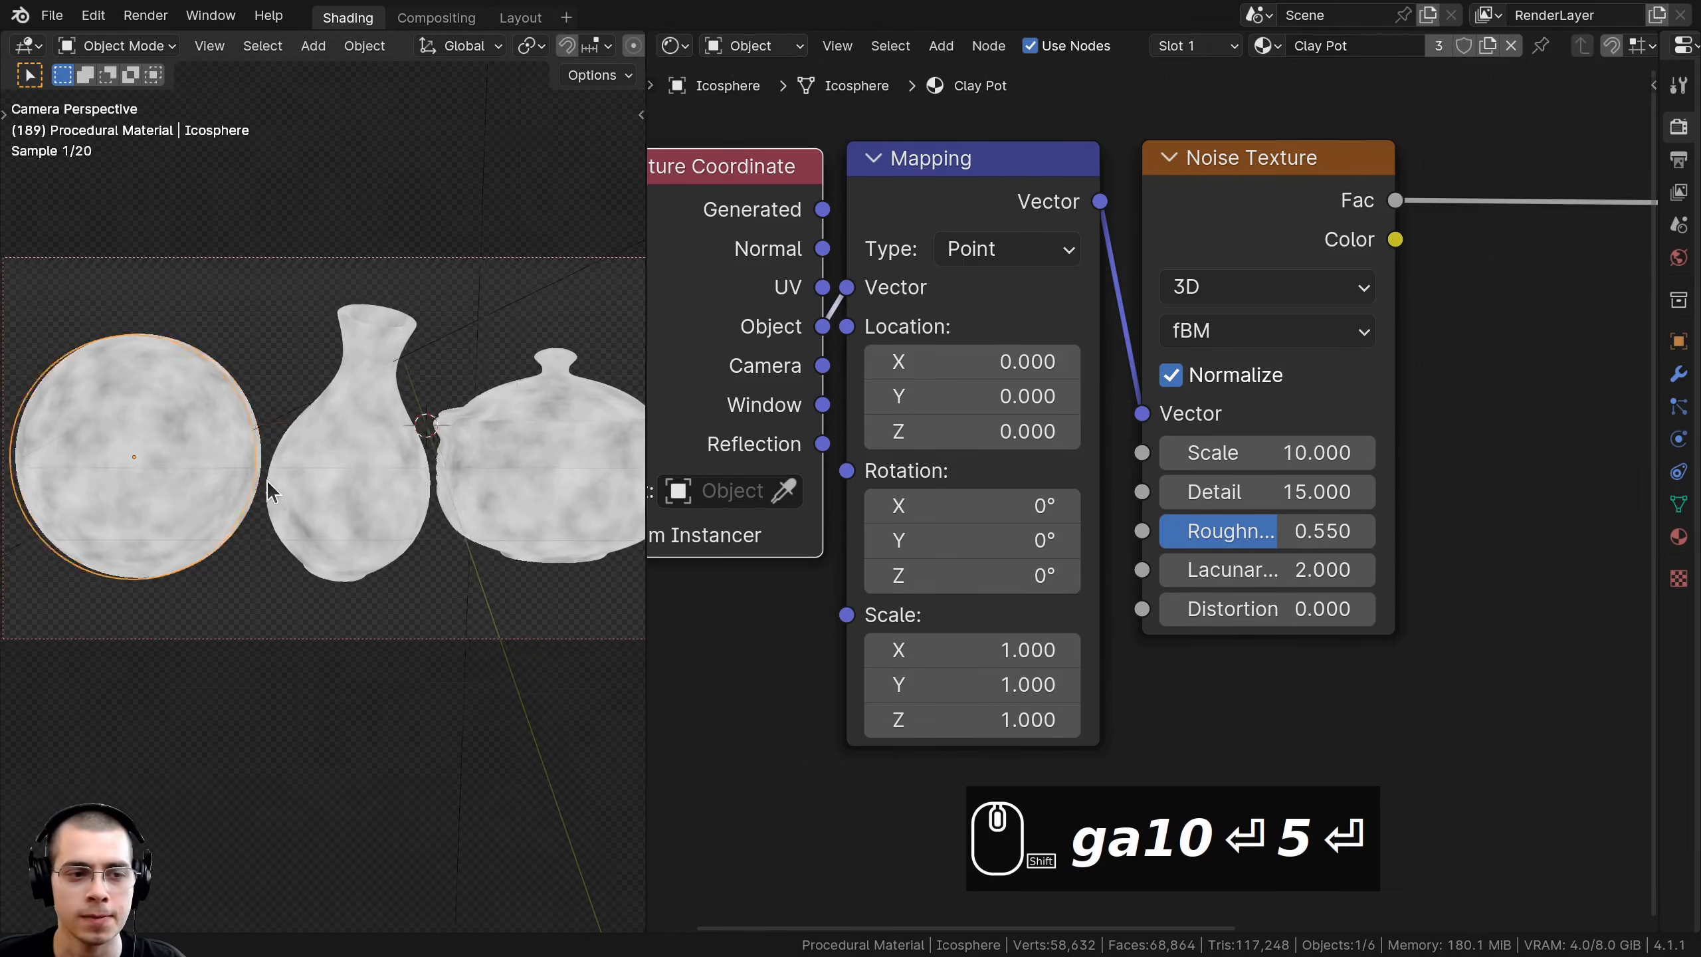
- Try out the Noise Texture's lacunarity while viewing the vase closely, and set it to 3.1
scroll(274, 479, up, 7)
drag(1293, 573, 1695, 572)
right_click(1272, 569)
click(1258, 564)
text(3.1)
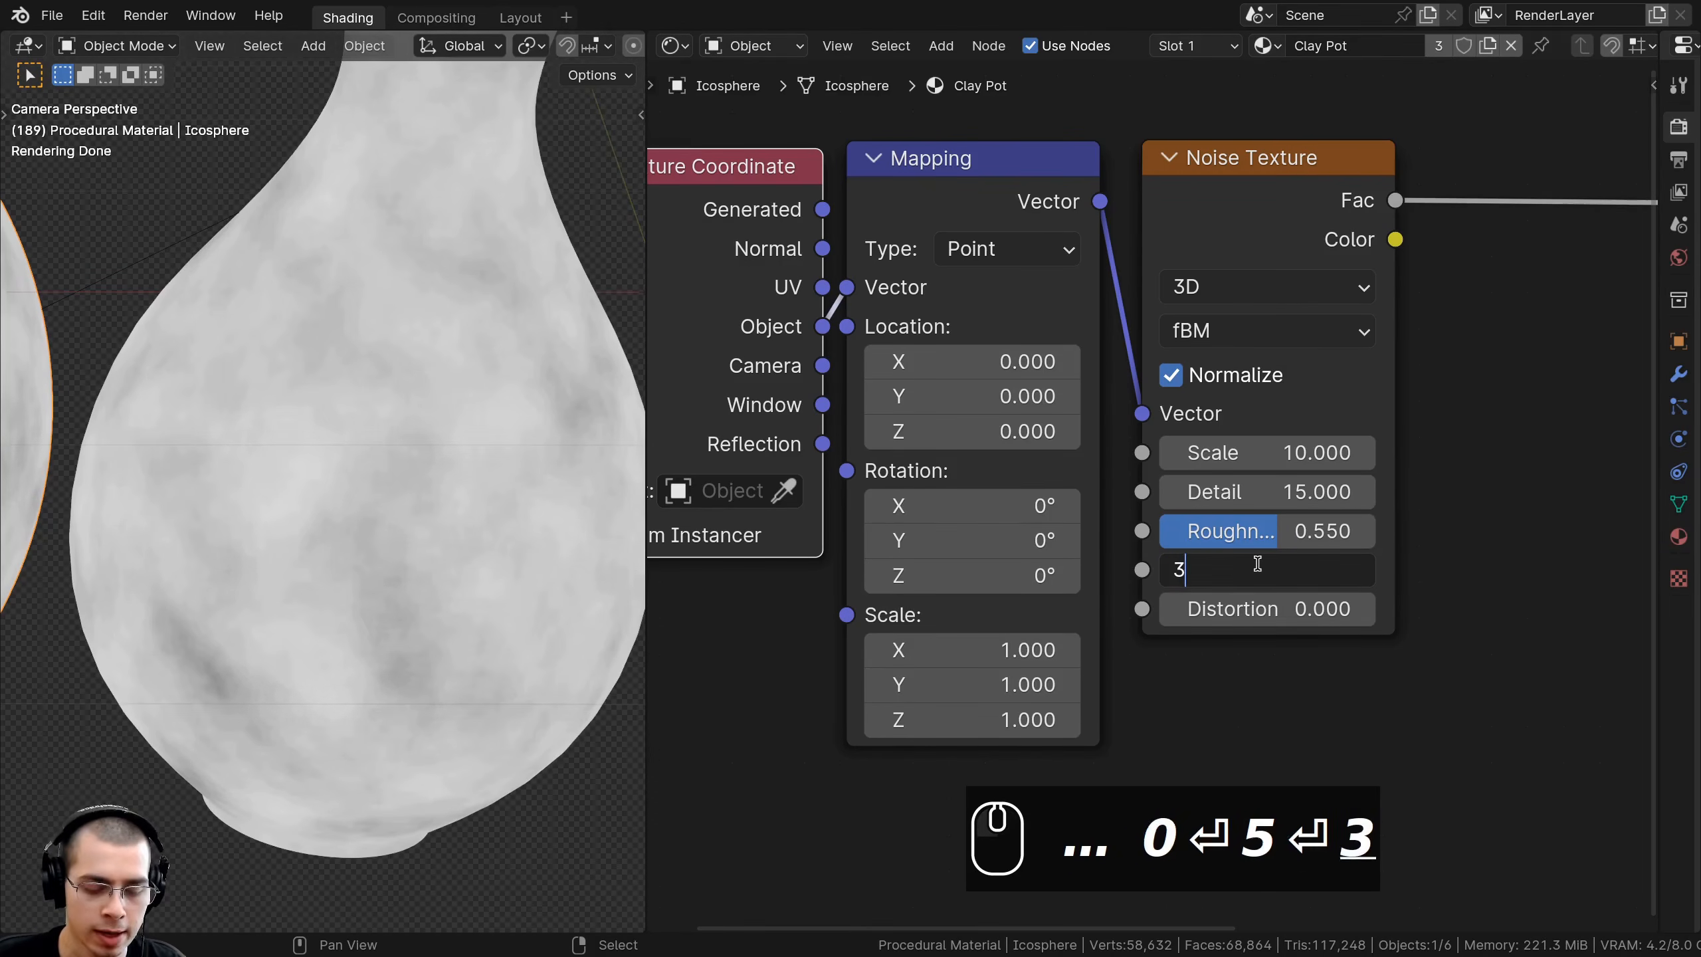
key(Return)
scroll(450, 485, down, 6)
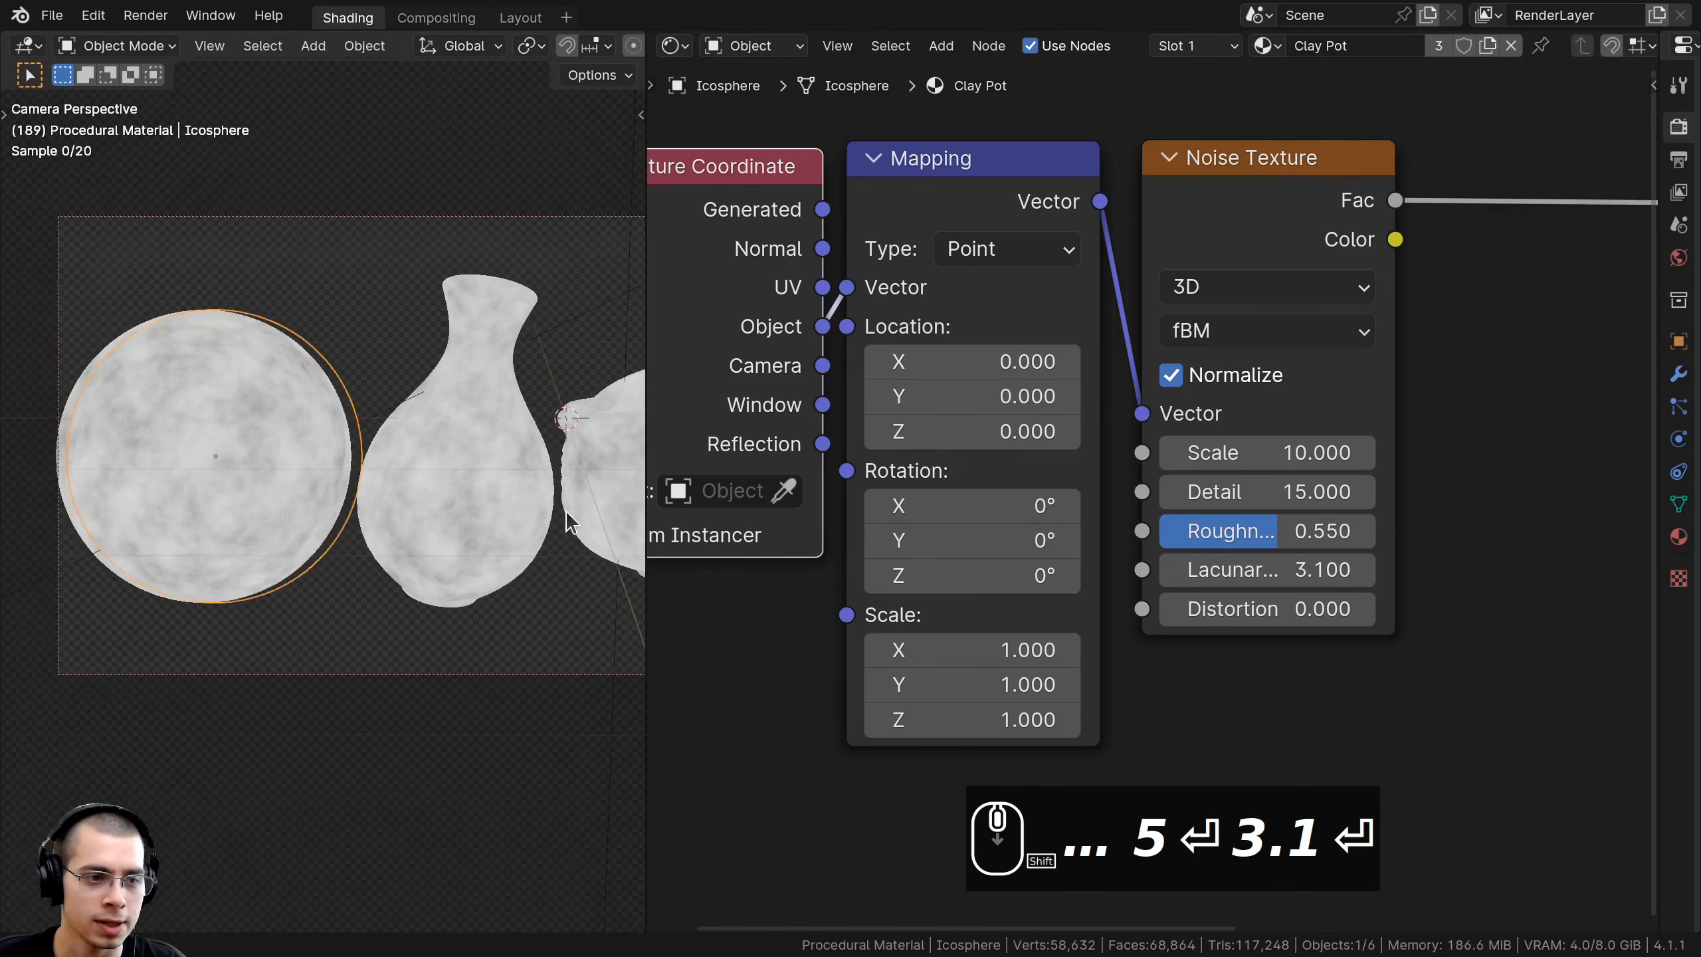
- Move the Texture Coordinate and Mapping nodes away from the Noise Texture to leave space between them
scroll(1185, 489, down, 5)
key(g)
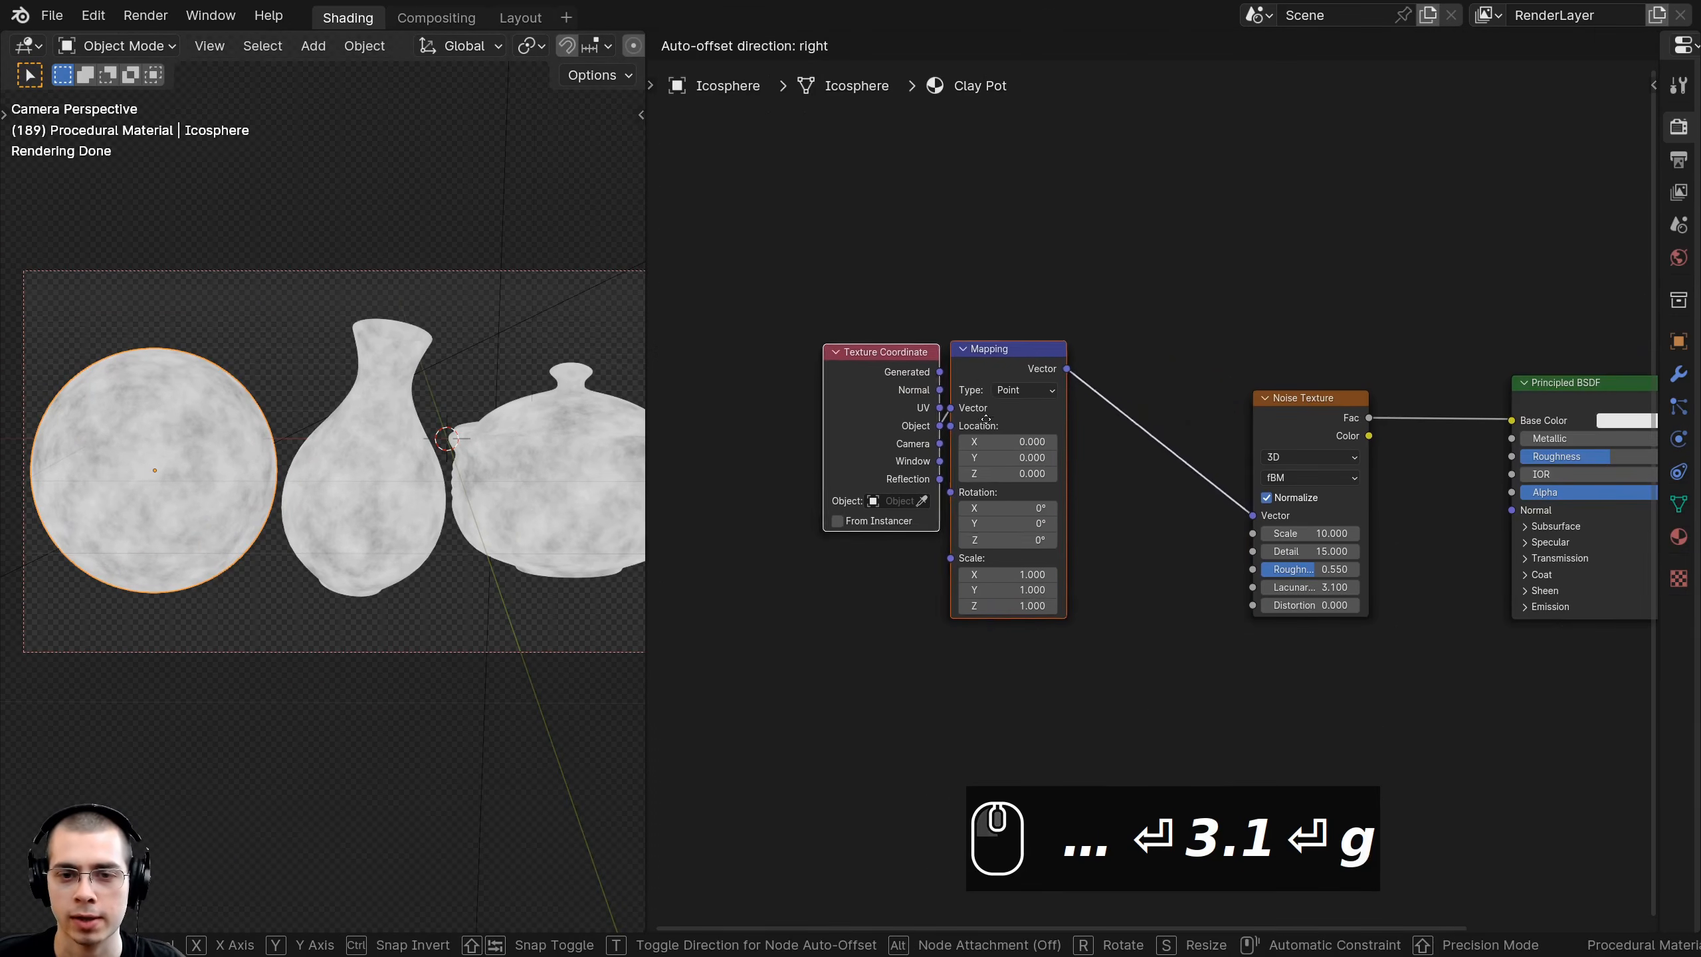
click(967, 423)
key(a)
middle_drag(1178, 424, 1039, 447)
drag(1149, 443, 1151, 449)
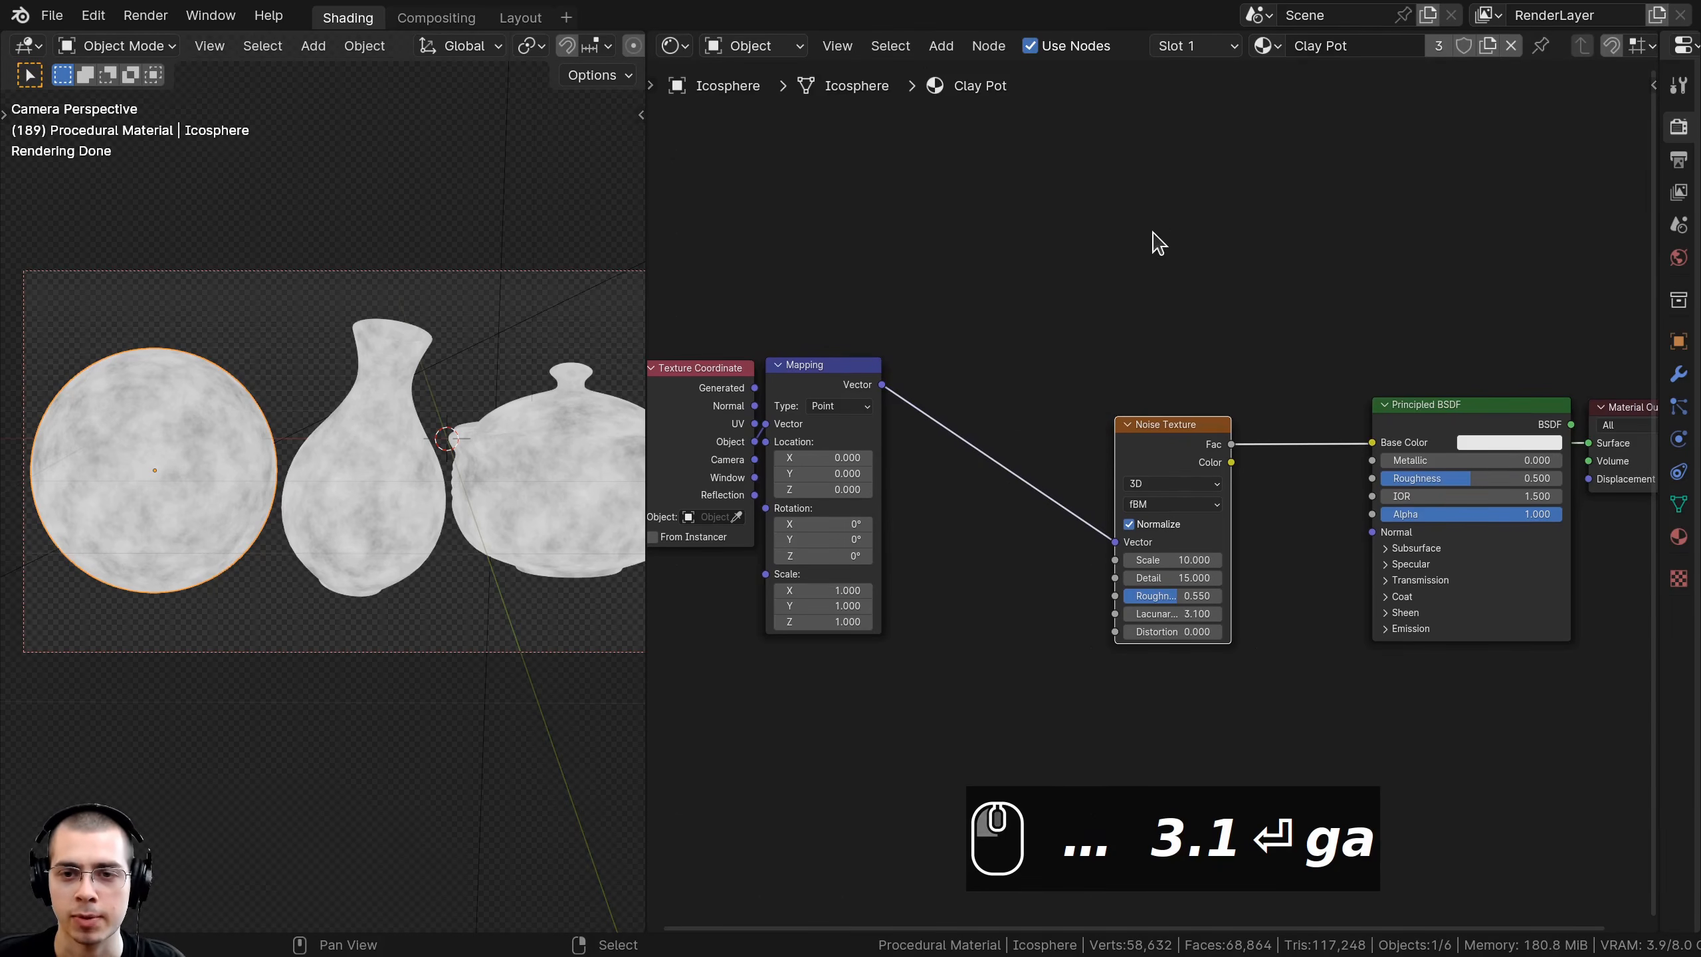
- Add a second Noise Texture node and place it directly above the first one
key(shift+a)
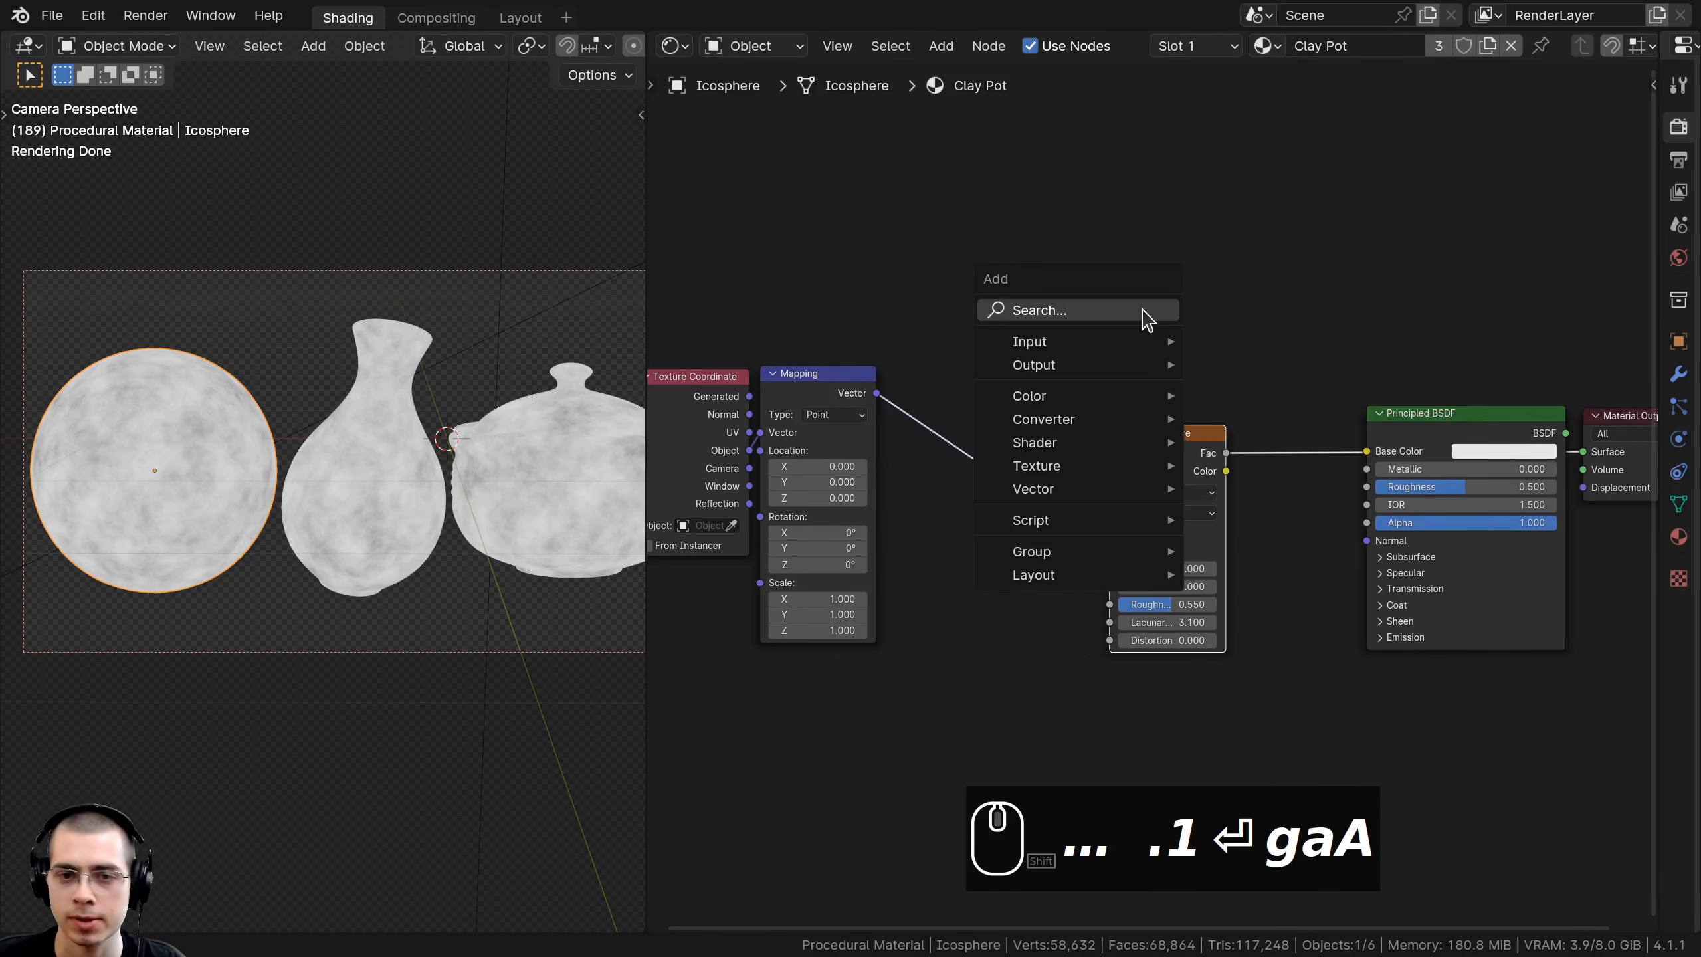
mouse_move(1144, 310)
text(nois)
key(Return)
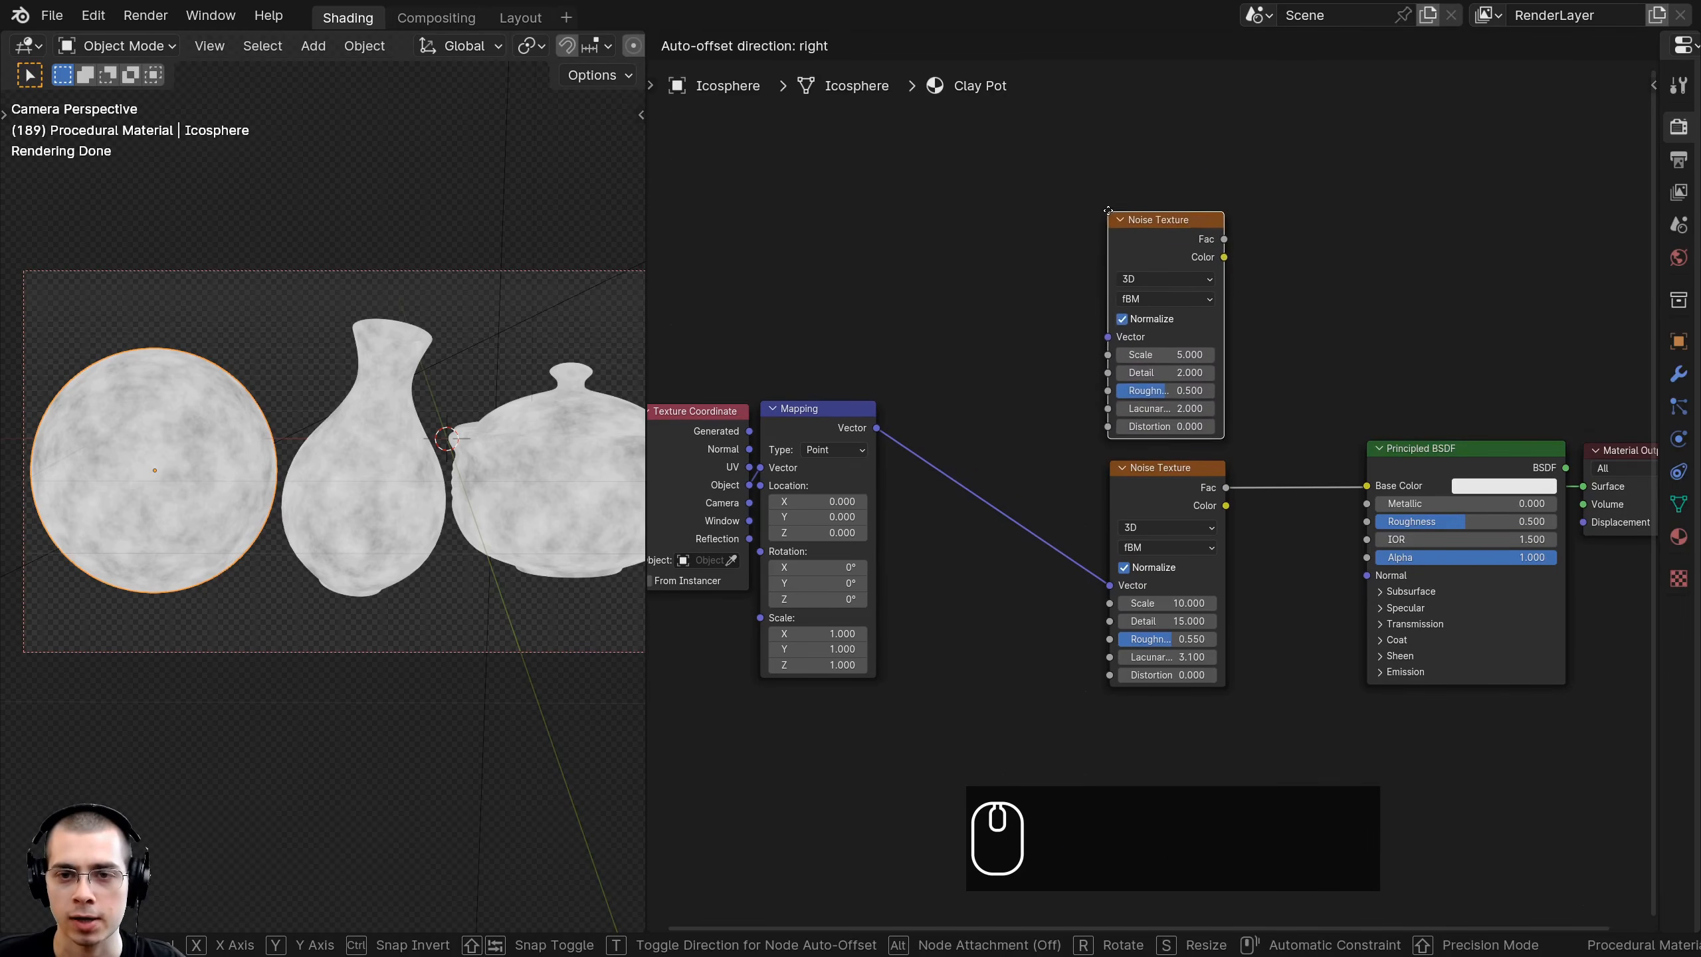
click(1151, 221)
drag(1153, 235, 1153, 232)
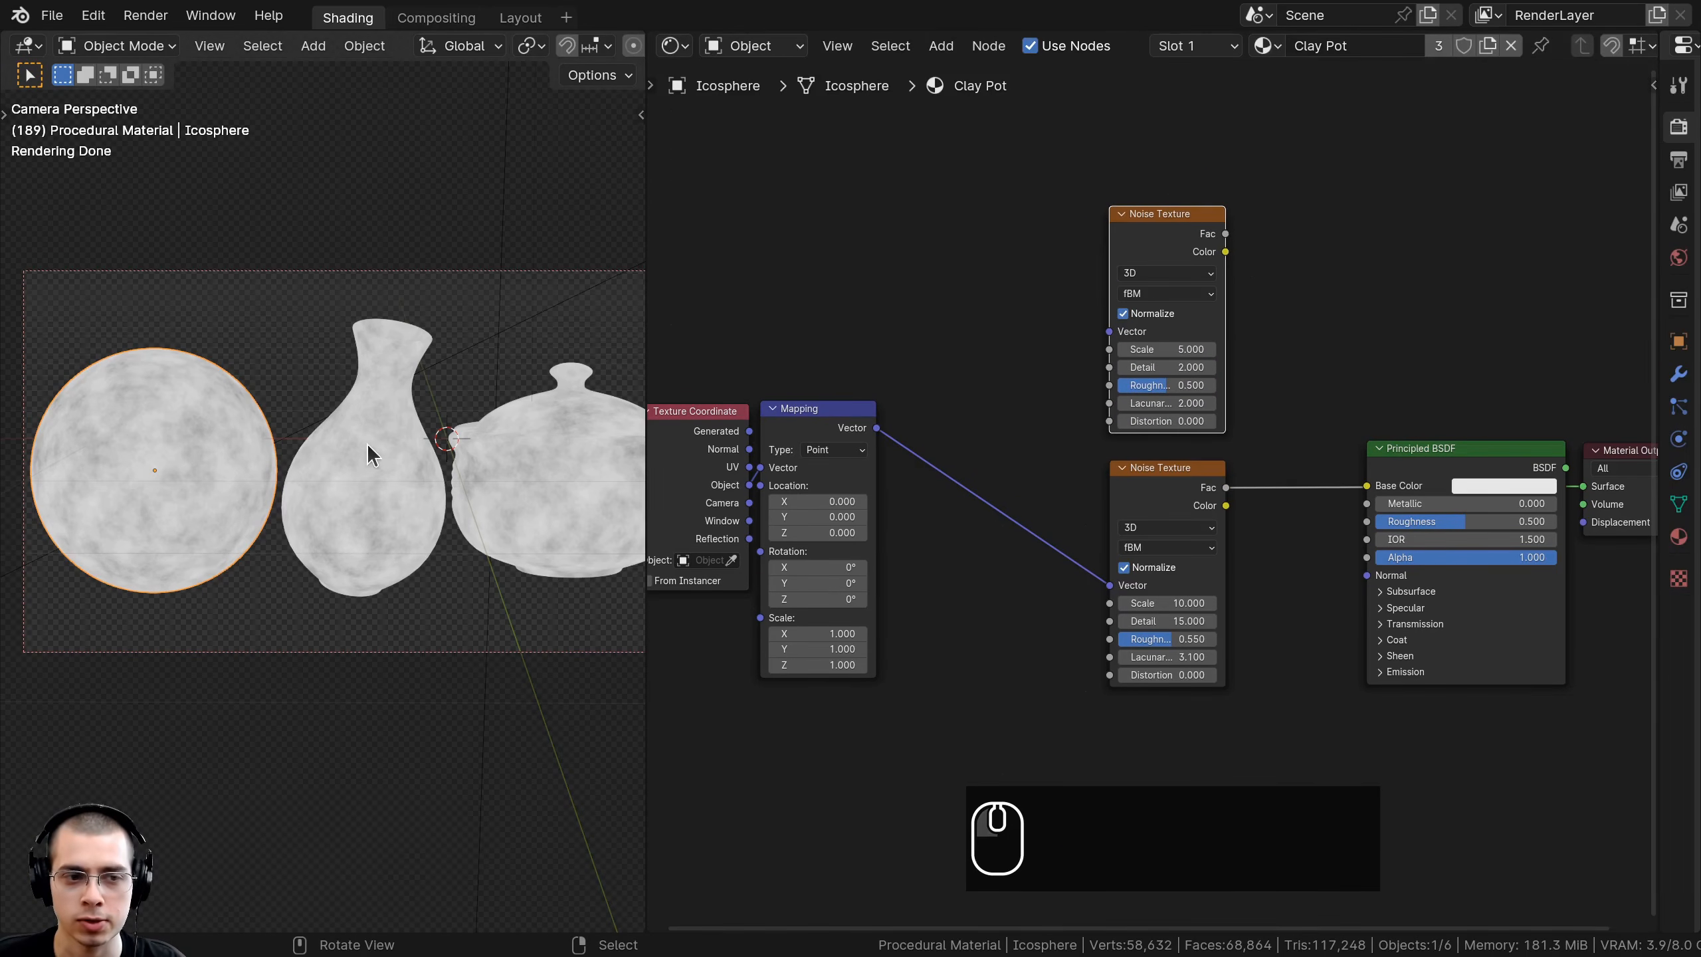
scroll(362, 452, up, 3)
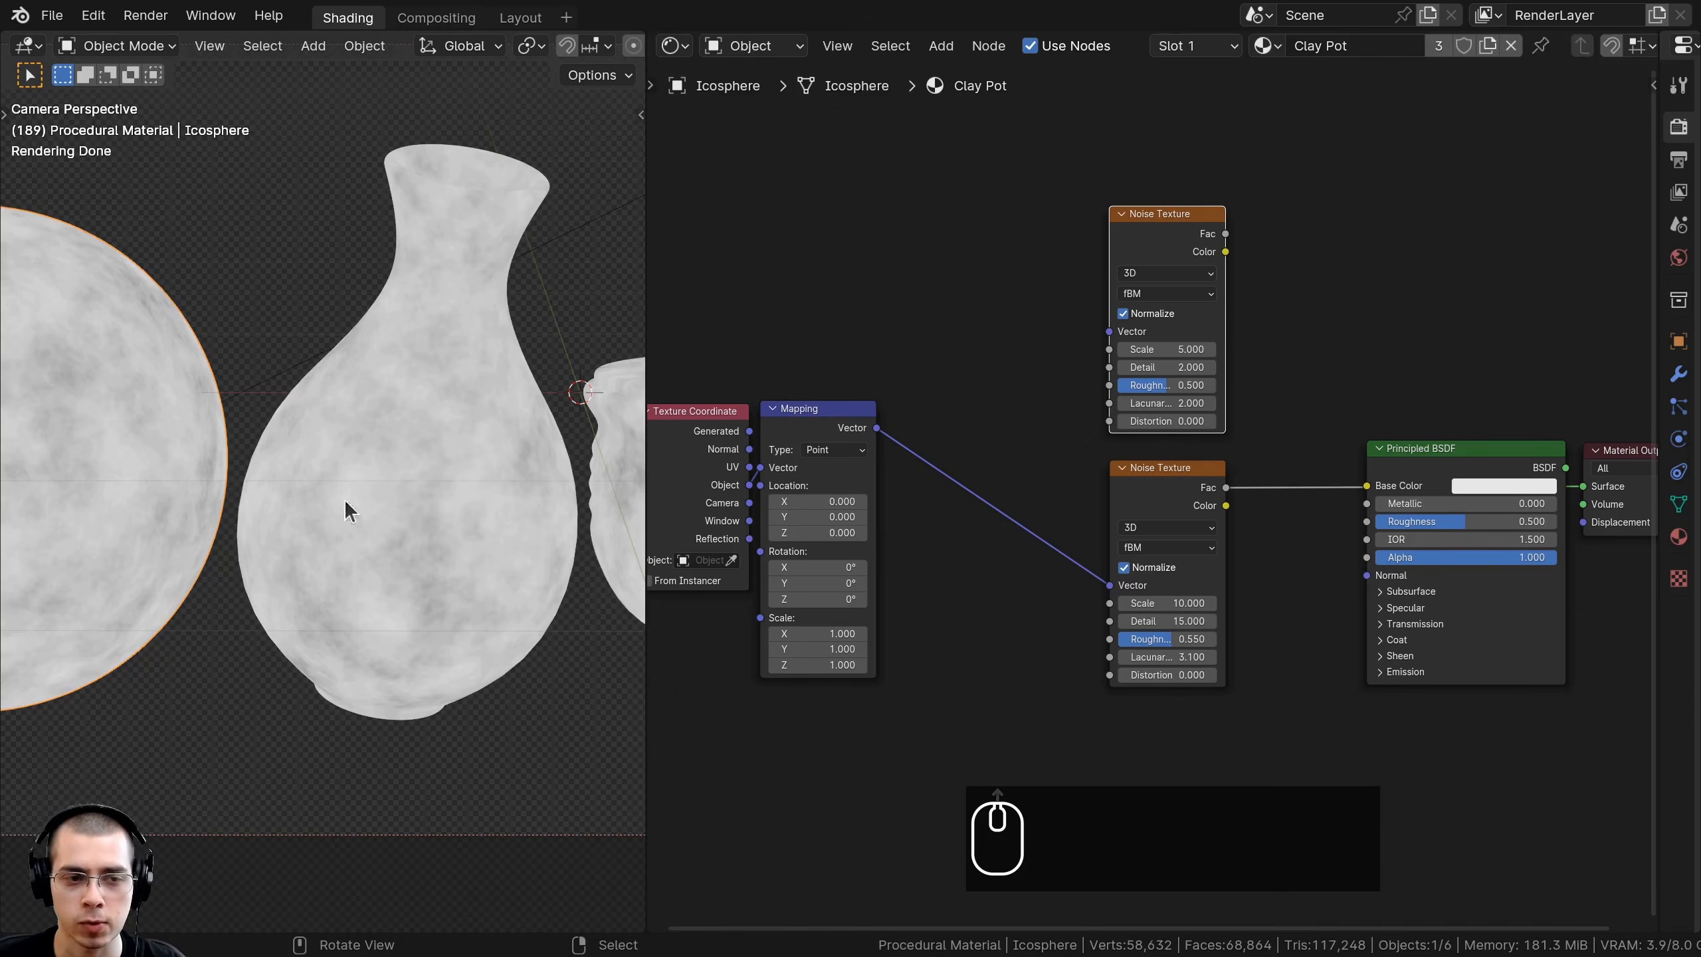
scroll(1064, 422, up, 1)
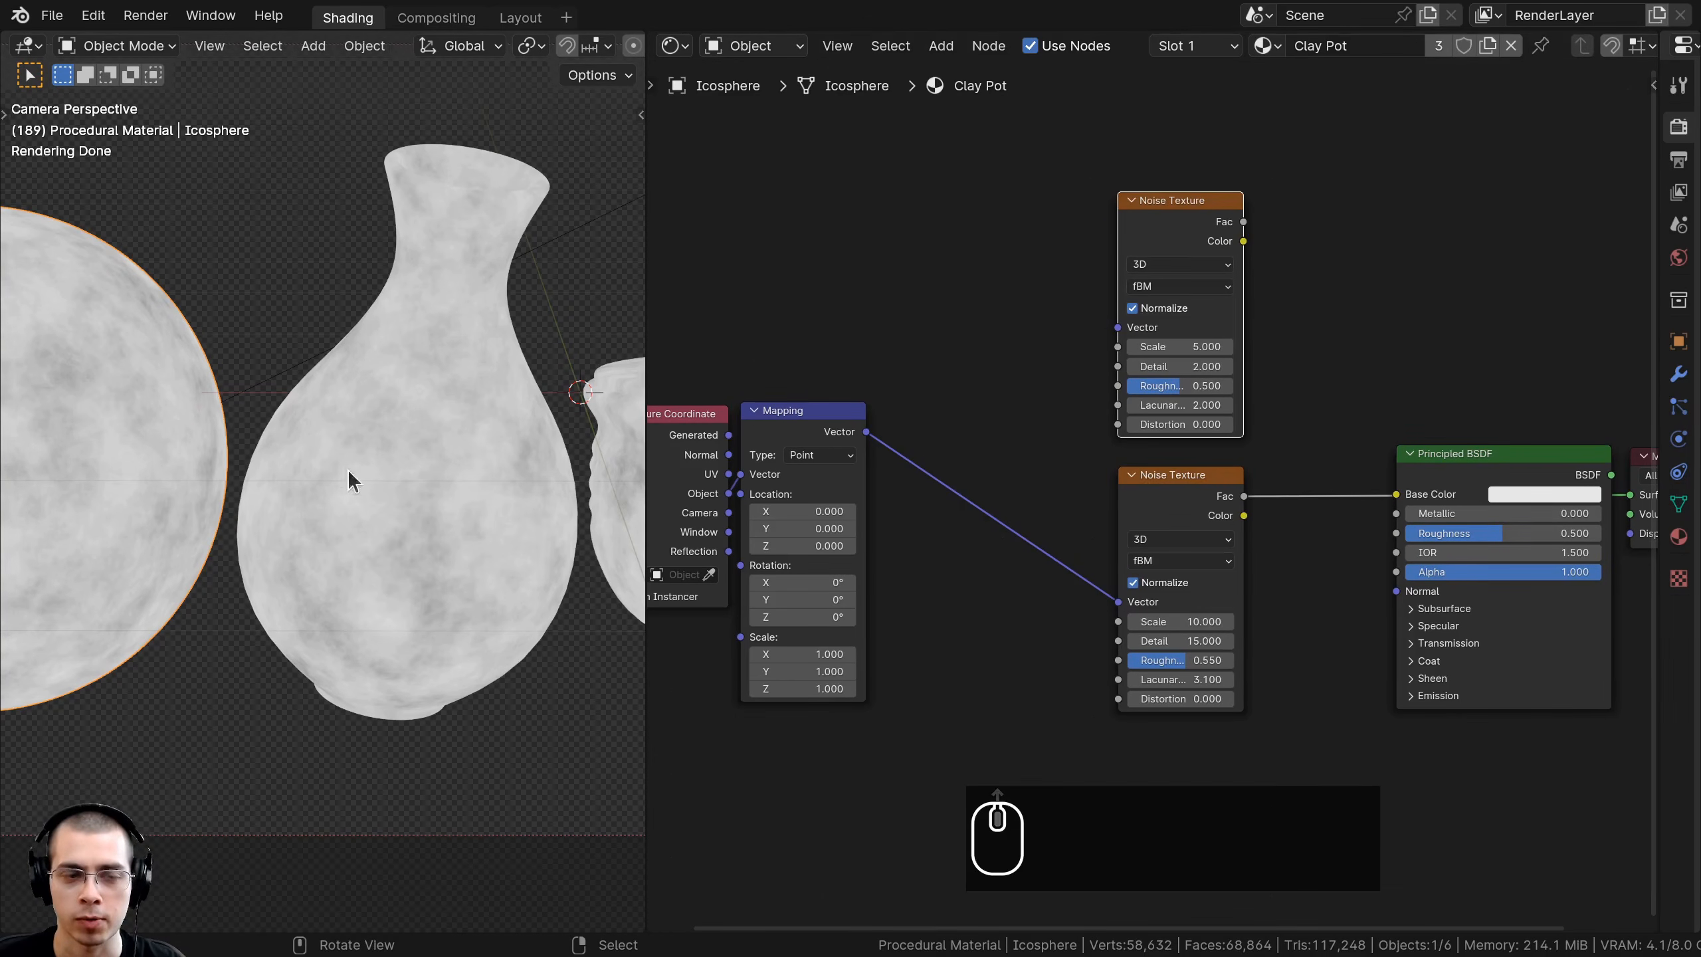
scroll(1105, 511, up, 1)
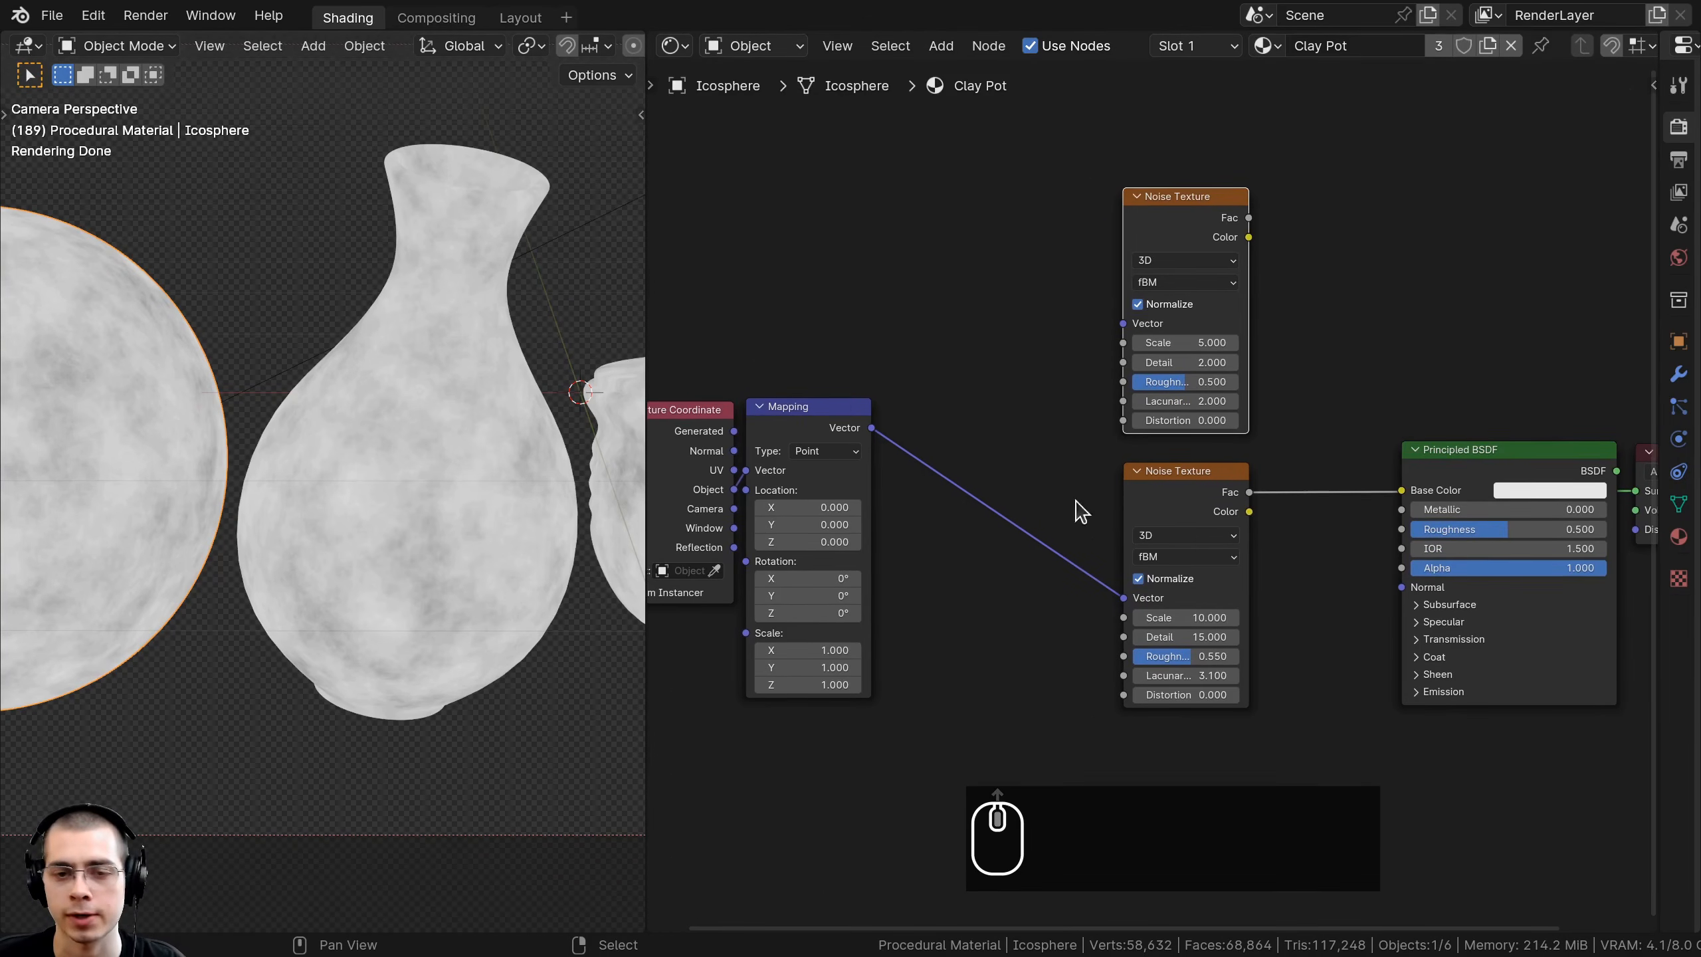
- Connect the Mapping vector to the upper Noise Texture and preview that texture's output on the objects
click(877, 429)
drag(900, 433, 1172, 320)
drag(1246, 214, 1250, 210)
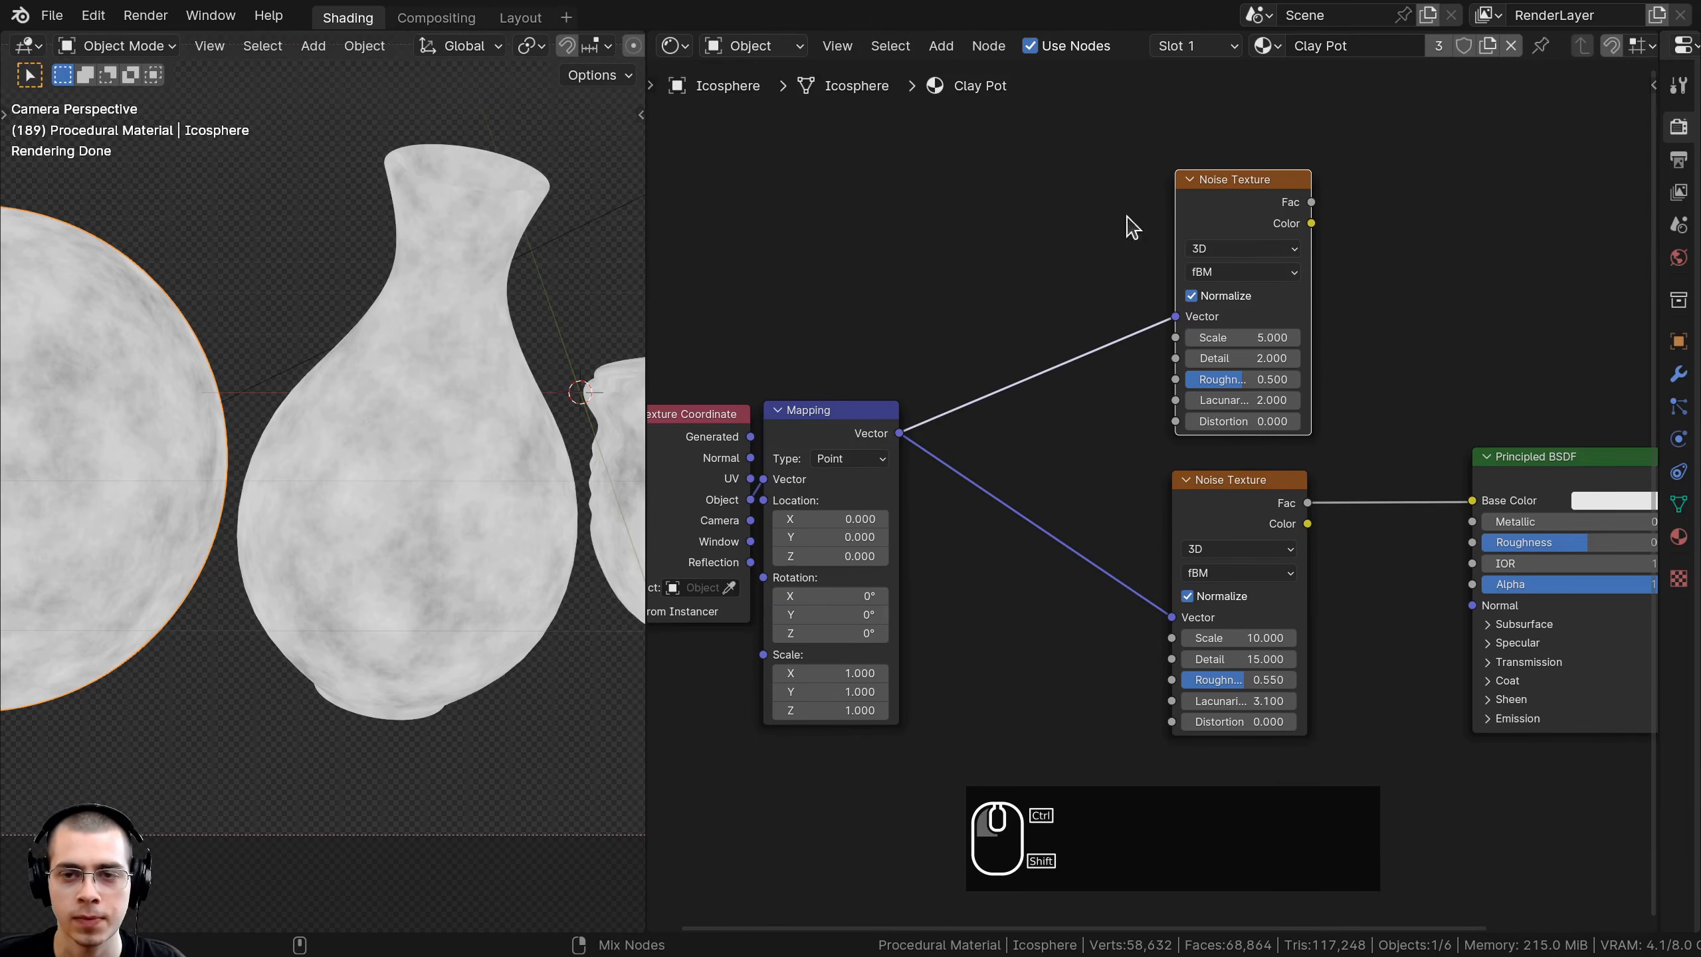
ctrl+shift+click(1250, 223)
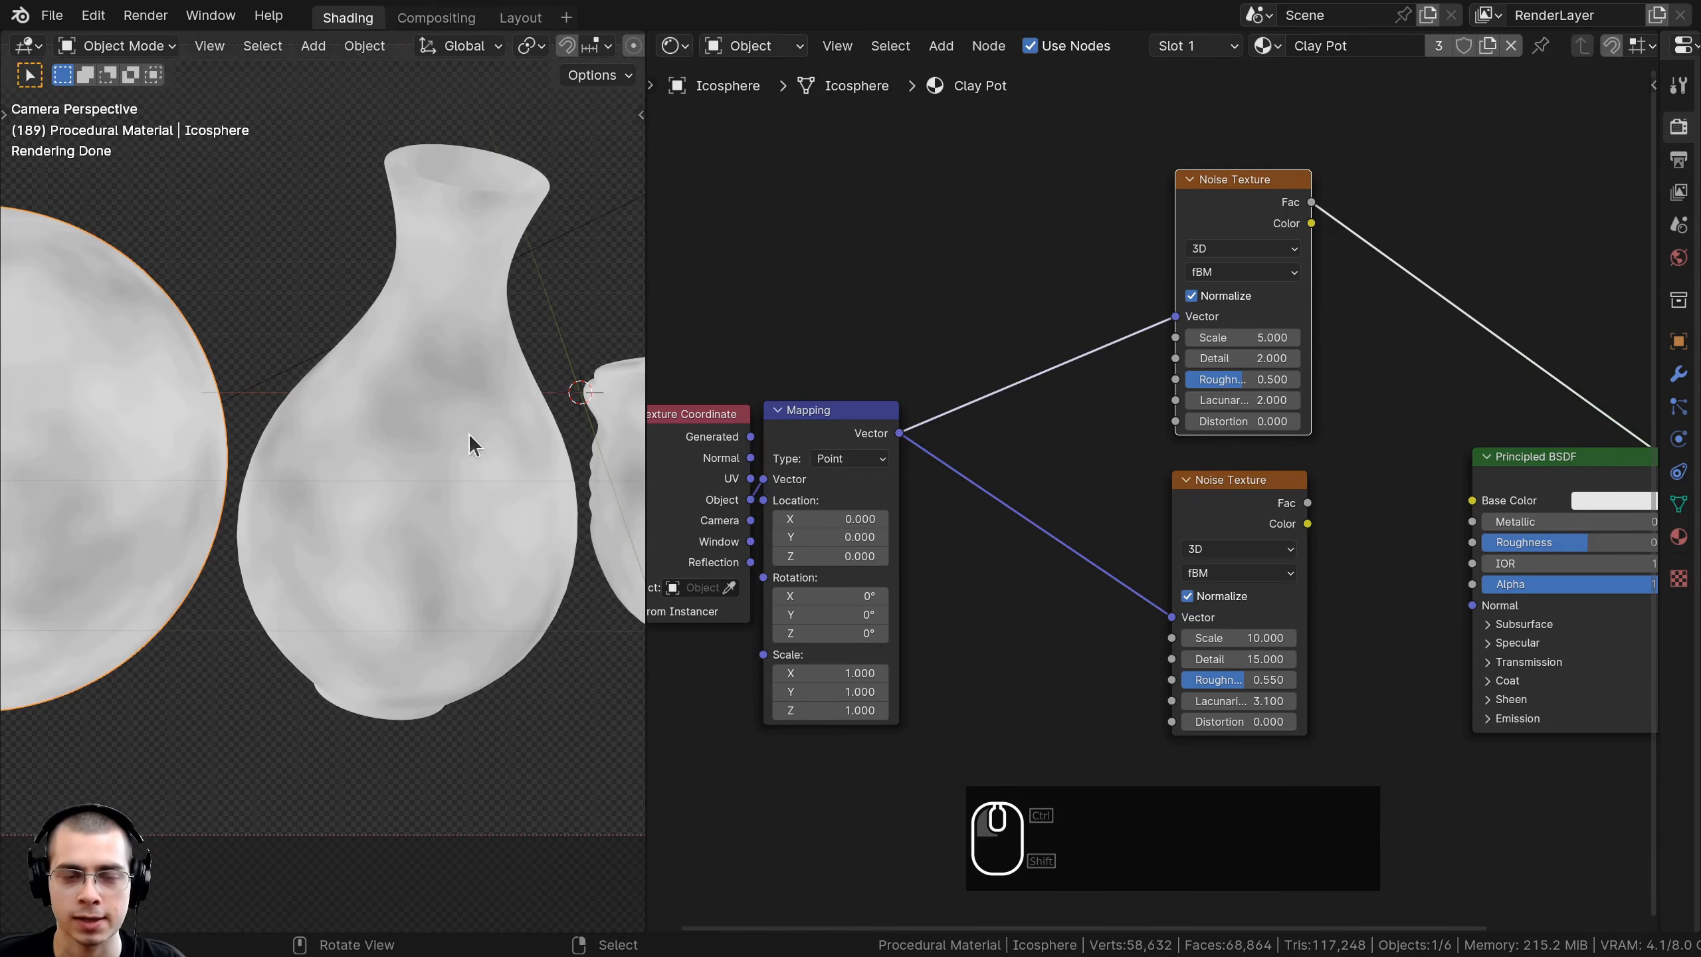
- Move the Texture Coordinate and Mapping nodes together, leaving more space before the two Noise Textures
middle_drag(1034, 410, 1200, 384)
drag(1074, 278, 696, 526)
key(g)
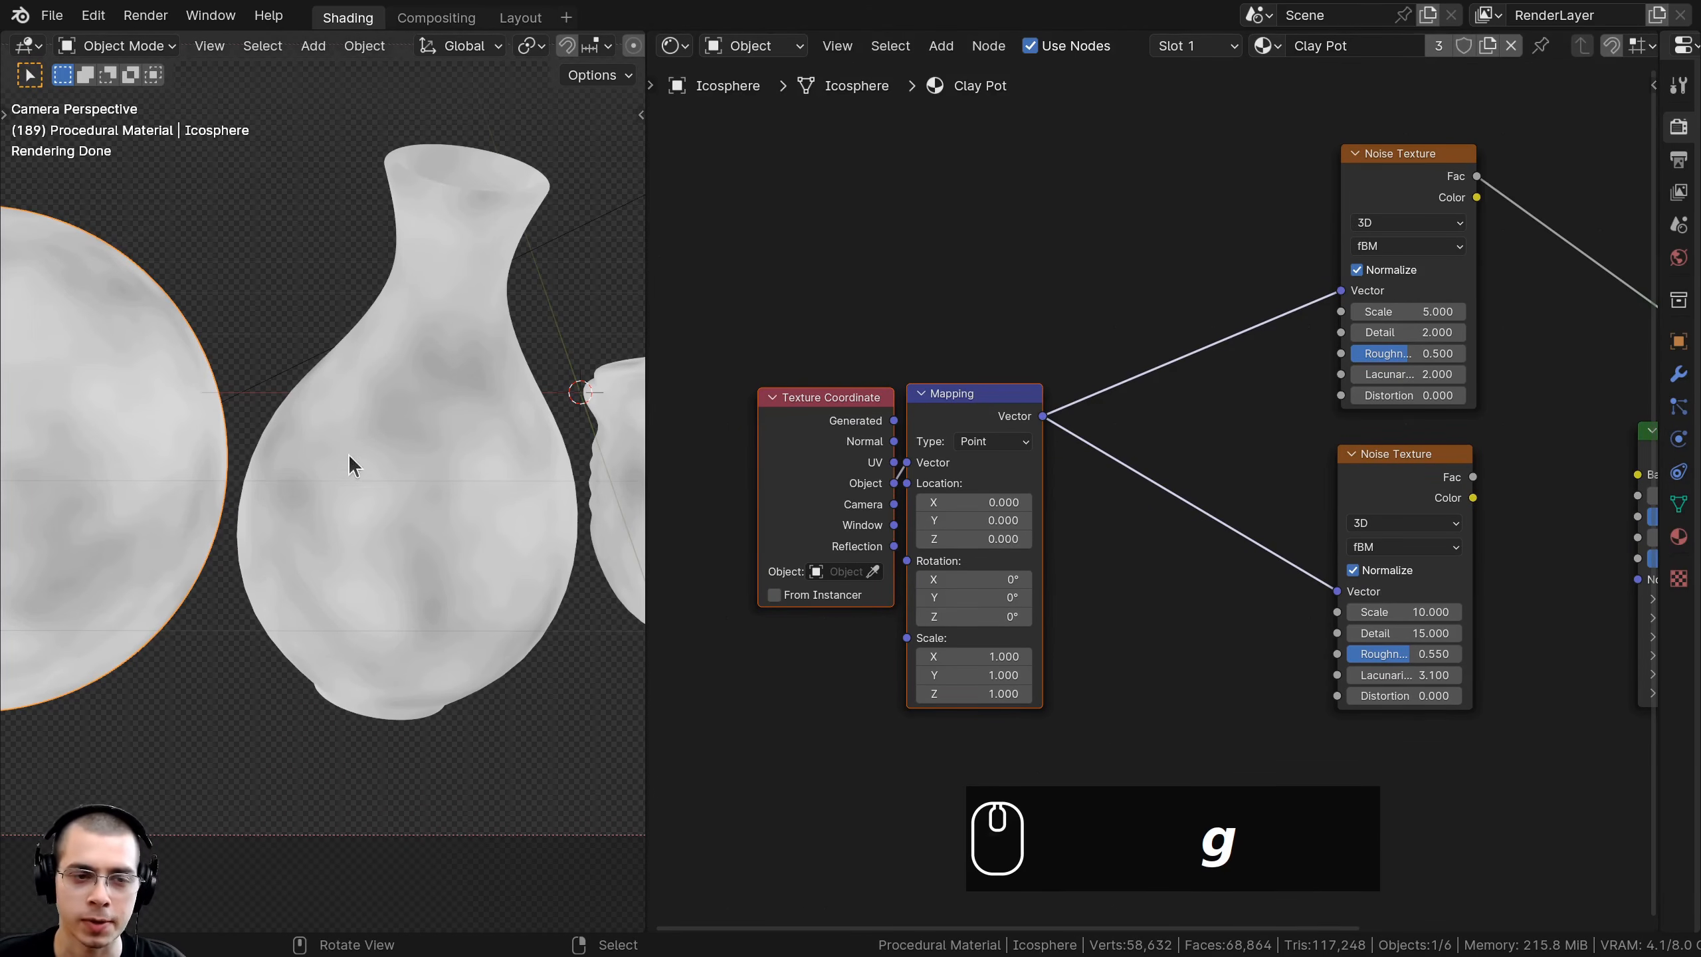
- Add a Wave Texture node and insert it on the link between Mapping and the upper Noise Texture
middle_drag(1046, 411, 1039, 418)
key(shift+a)
click(1136, 244)
text(wav)
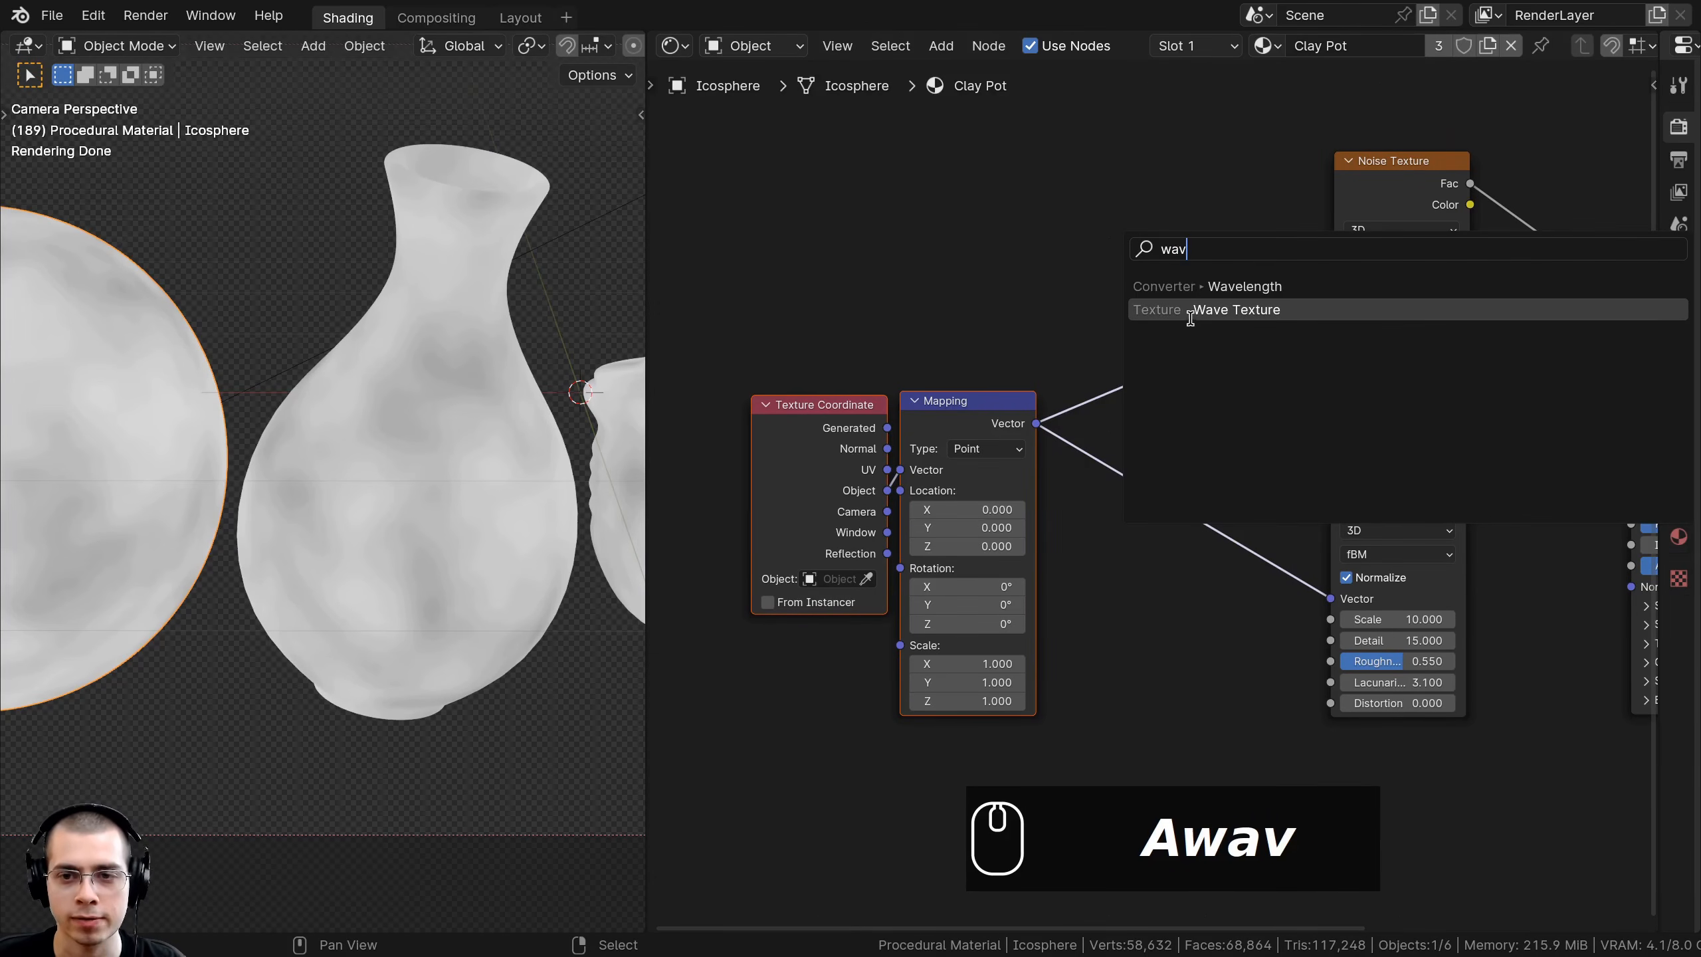
drag(1191, 316, 1230, 196)
- Reposition the upper Noise Texture so it sits neatly beside the Wave Texture
middle_drag(1225, 441, 1141, 495)
scroll(1141, 496, up, 3)
drag(1366, 177, 1348, 164)
drag(1143, 209, 1149, 214)
key(g)
right_click(1055, 192)
right_click(1362, 154)
key(g)
click(1357, 159)
- Set the Wave Texture's bands direction to Z
middle_drag(1252, 266, 1130, 337)
scroll(1130, 336, up, 2)
scroll(1130, 337, up, 1)
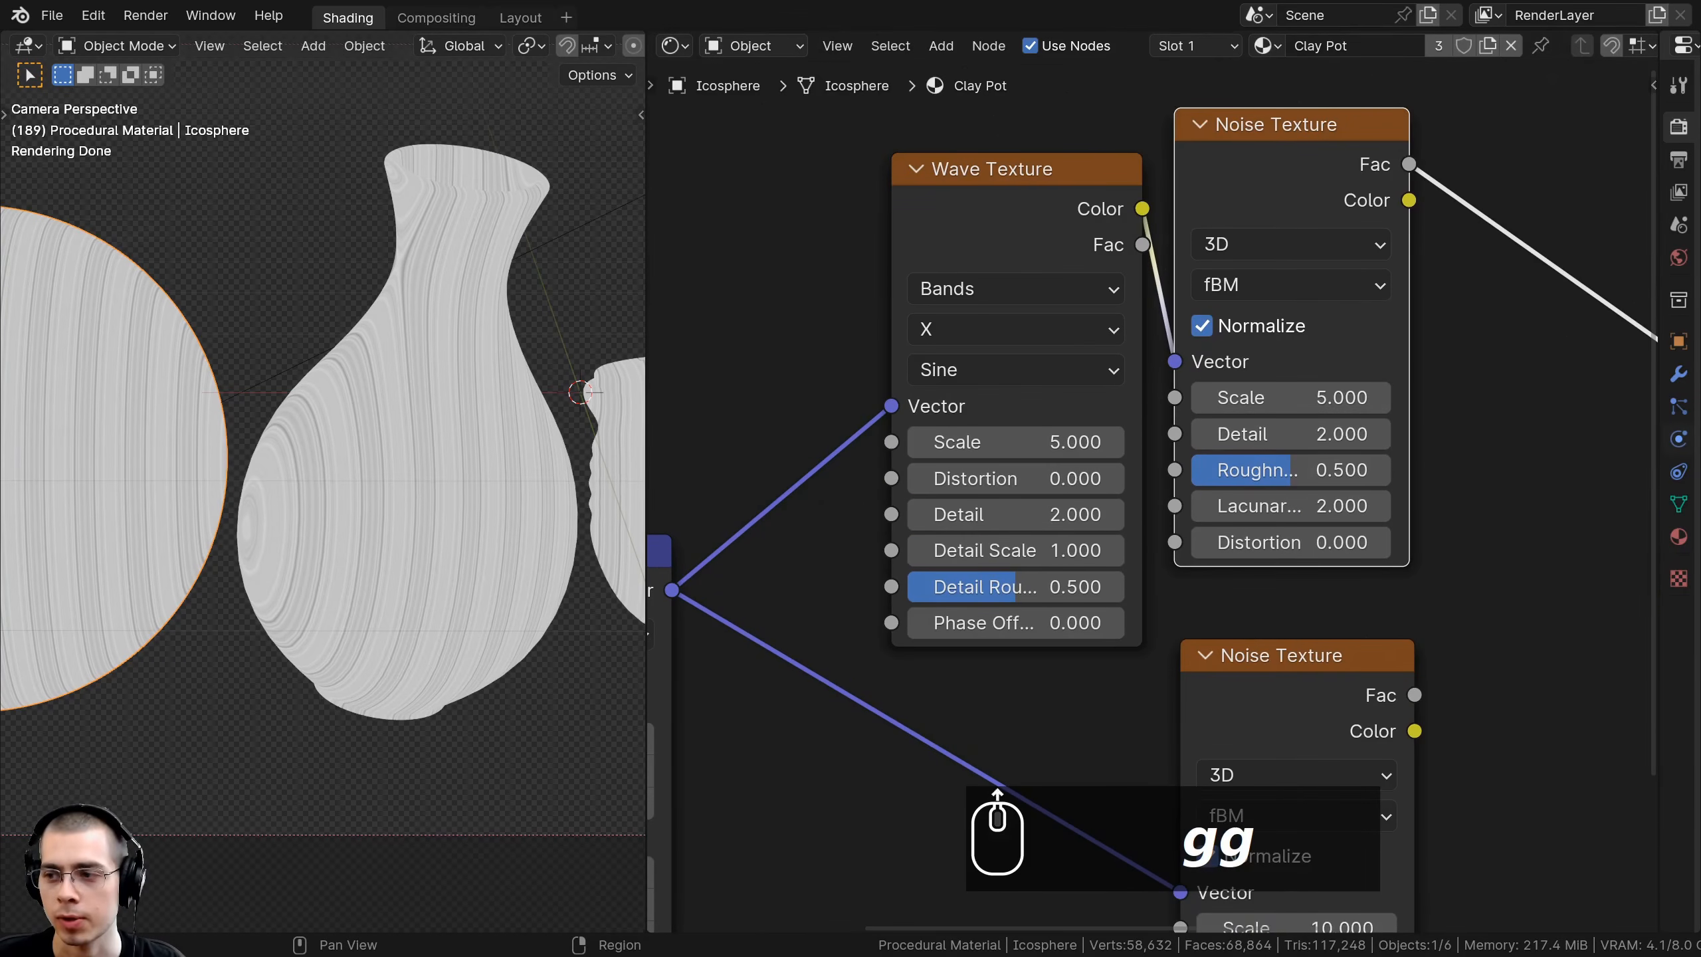
scroll(964, 295, up, 1)
click(964, 295)
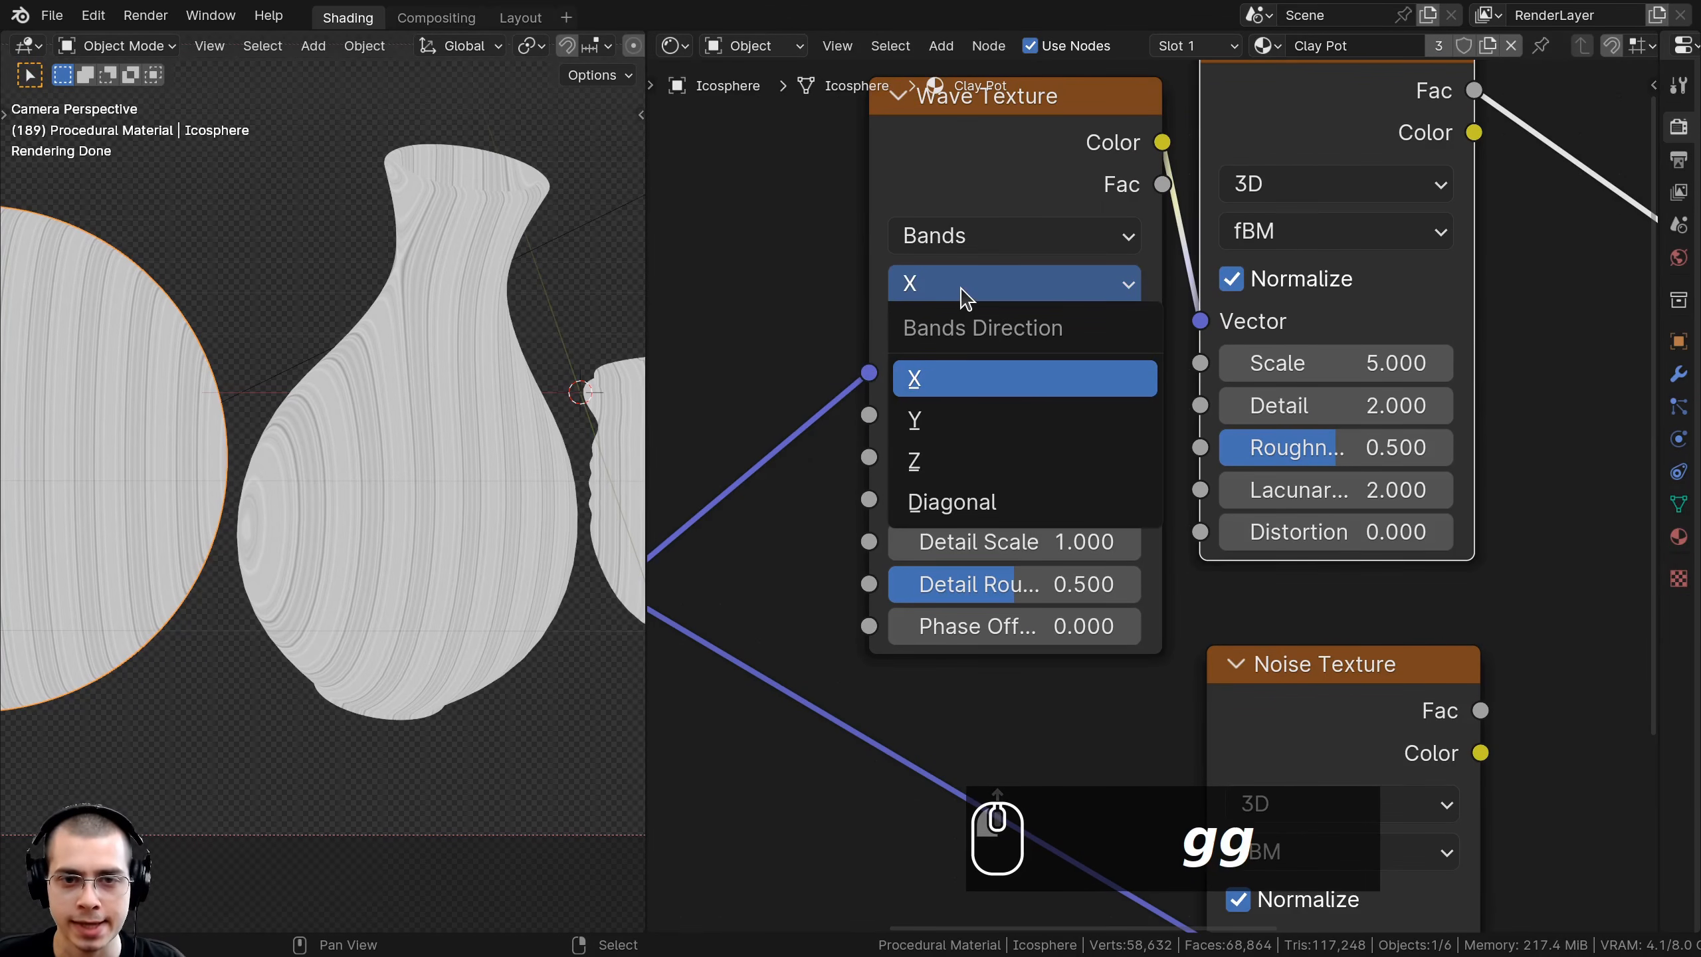
click(955, 463)
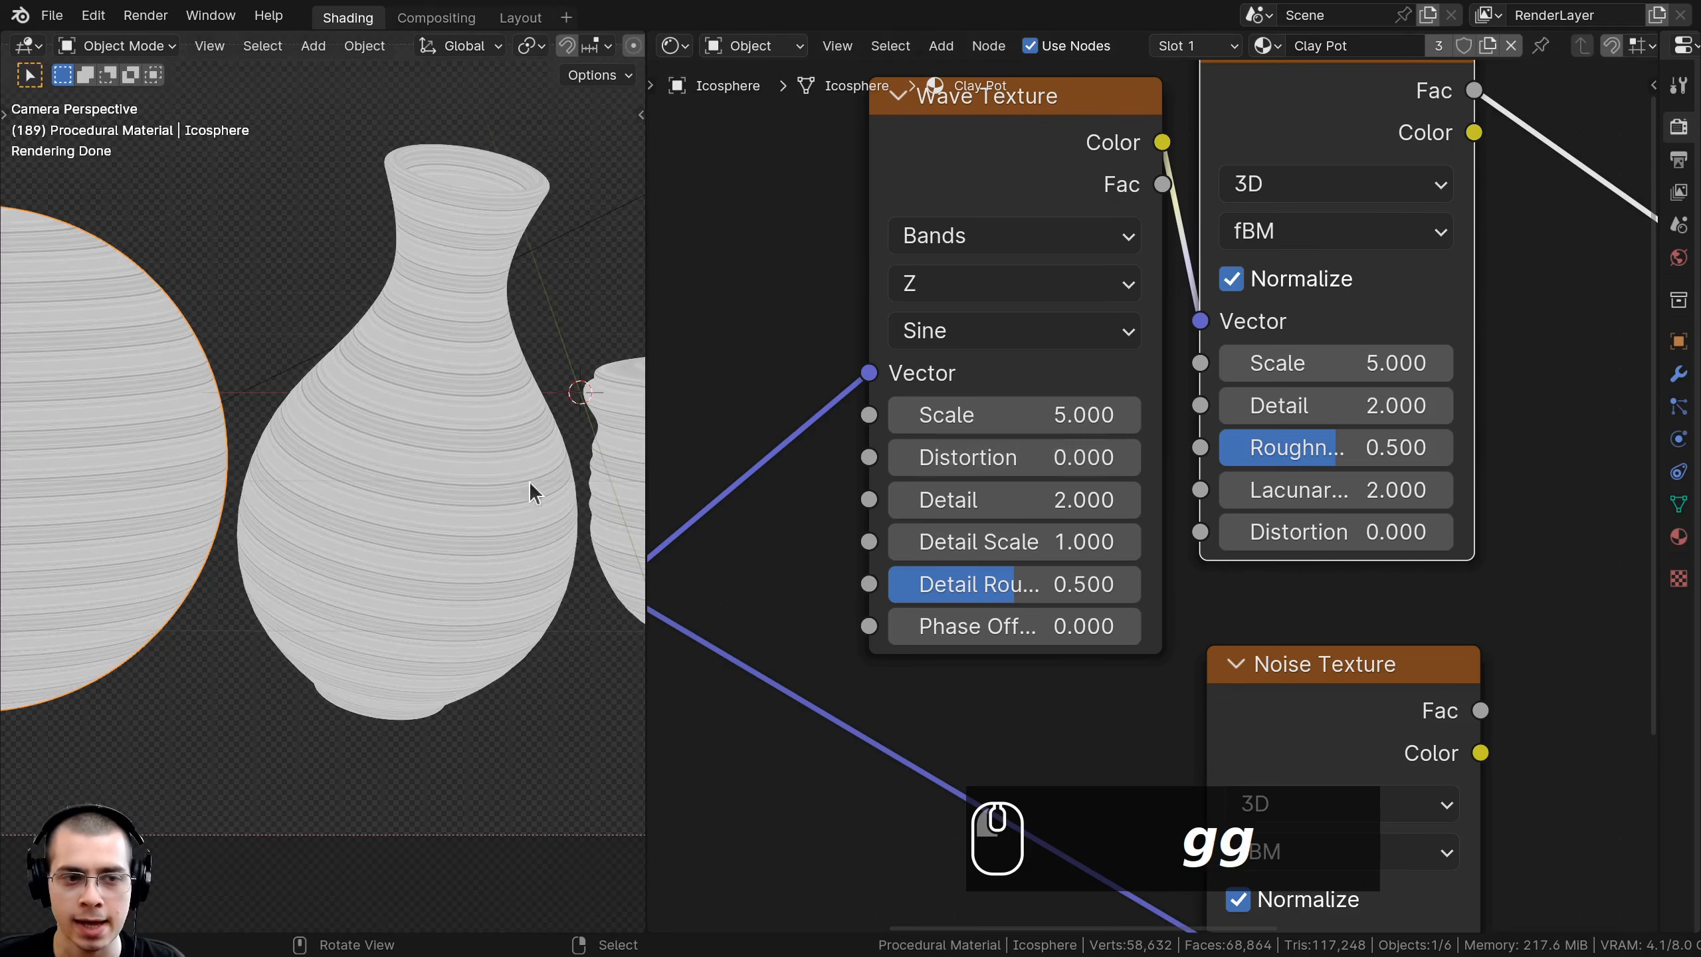
- Set the Wave Texture's scale to 4, distortion to 1 and detail to 15
shift+middle_drag(595, 481, 330, 285)
scroll(436, 239, down, 3)
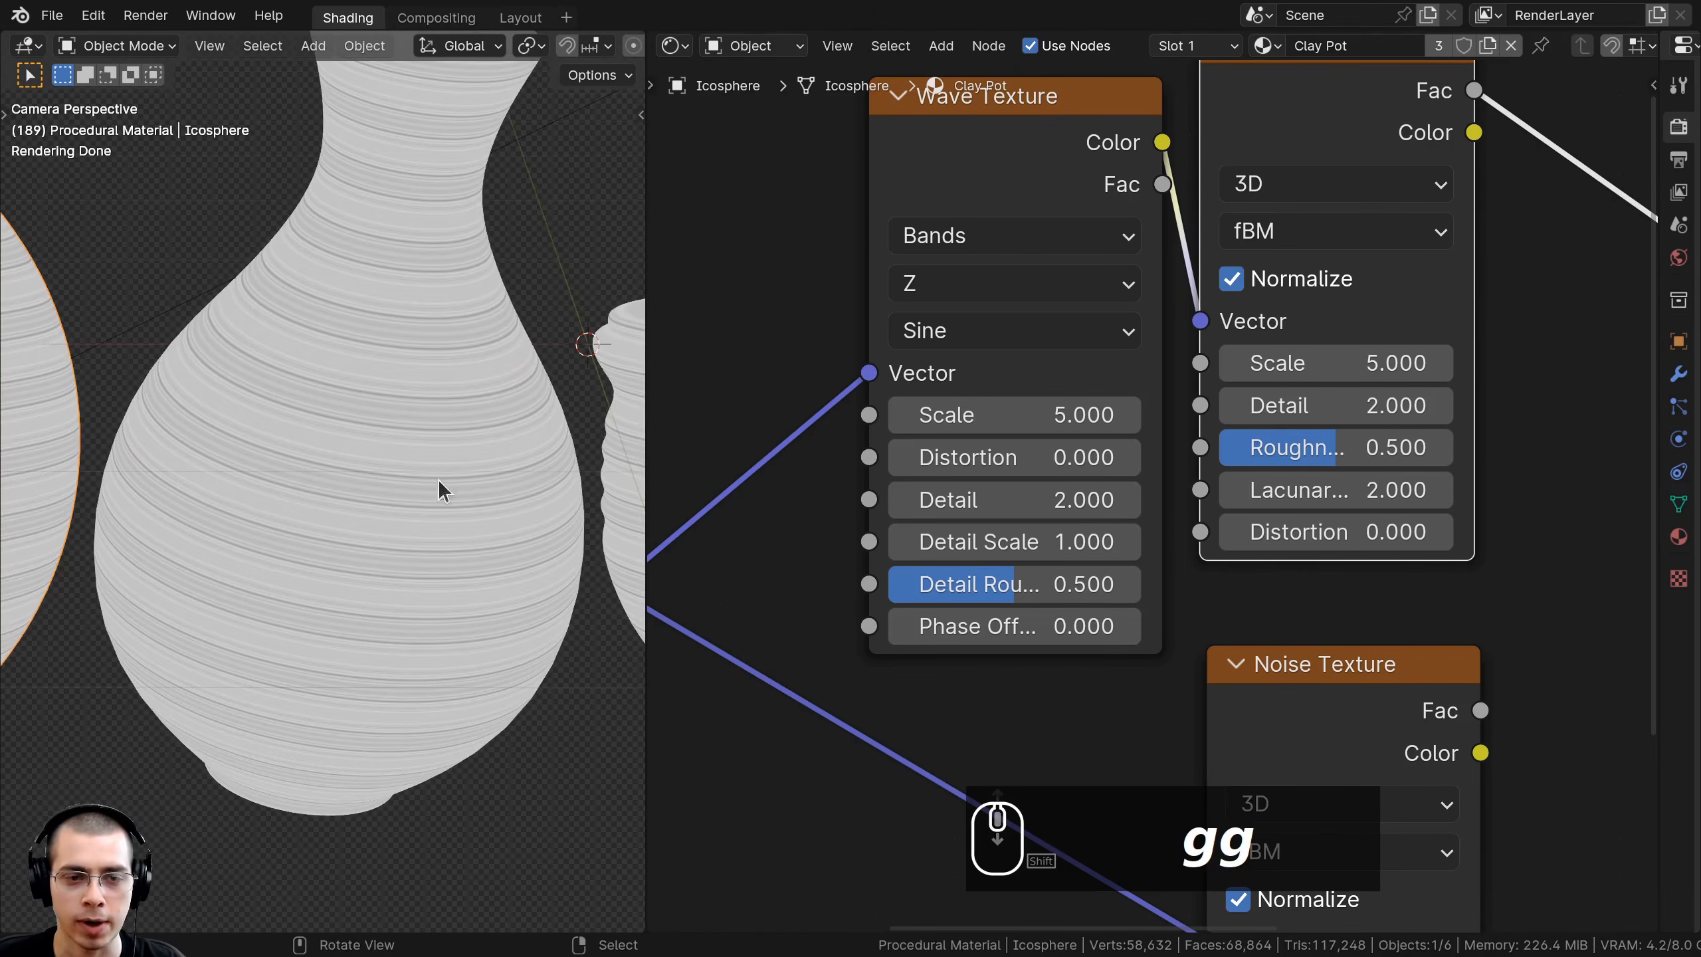
click(1005, 411)
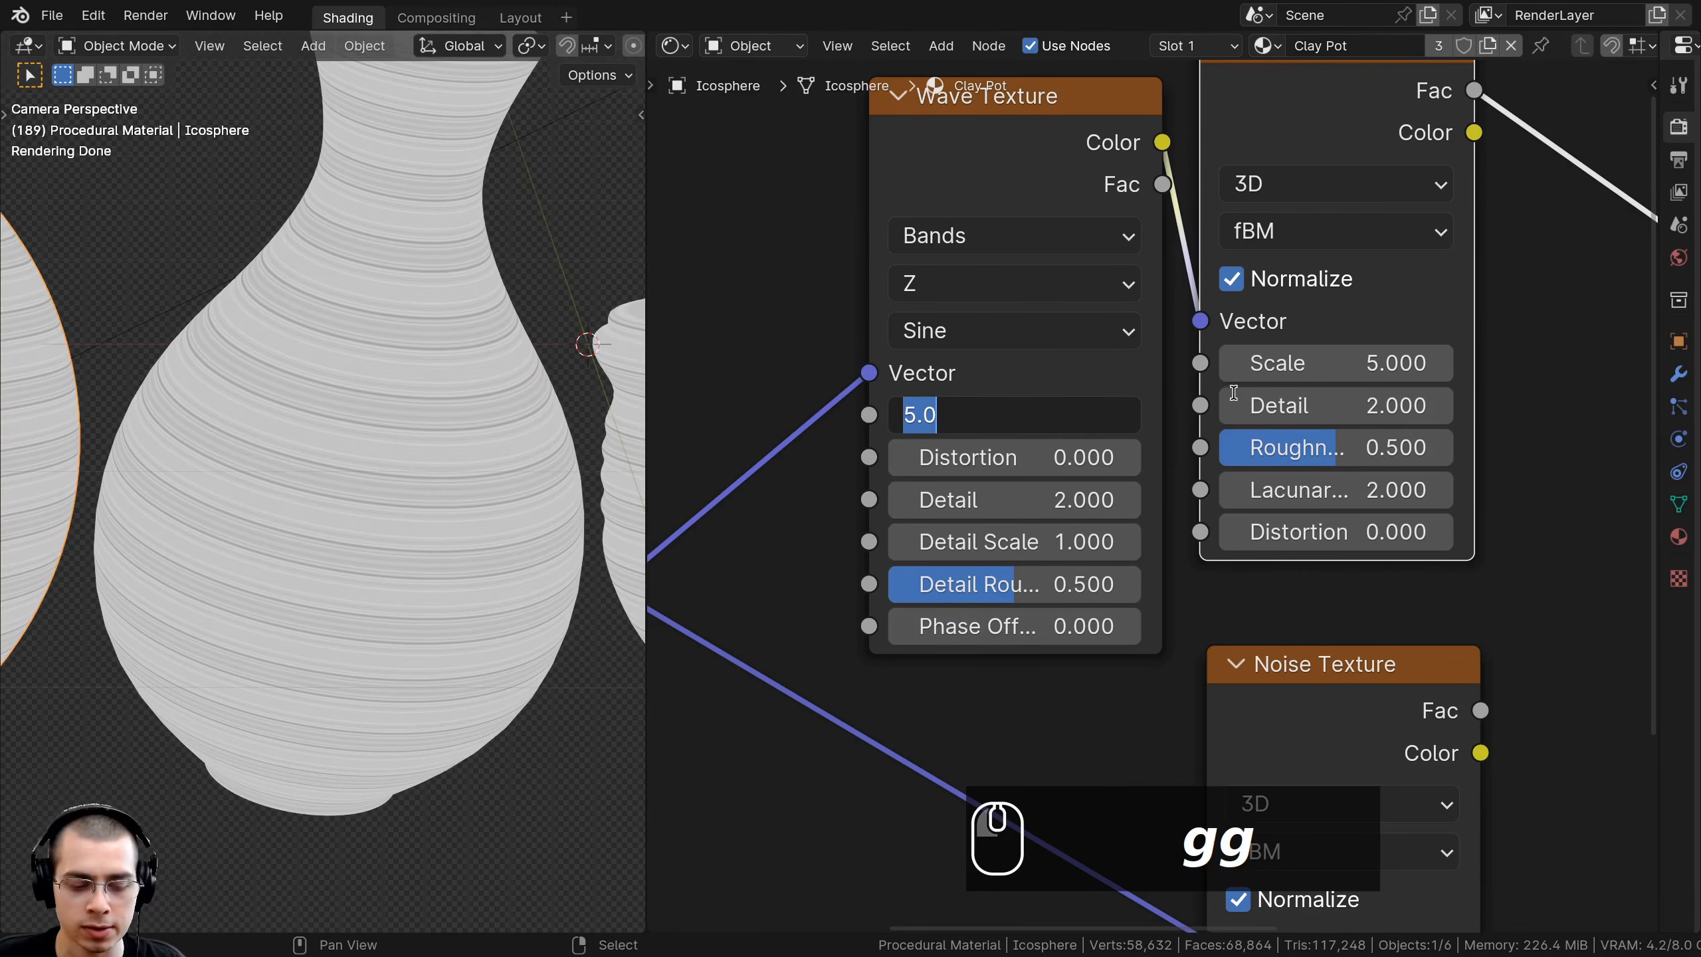
text(4)
key(Return)
click(1001, 455)
text(1)
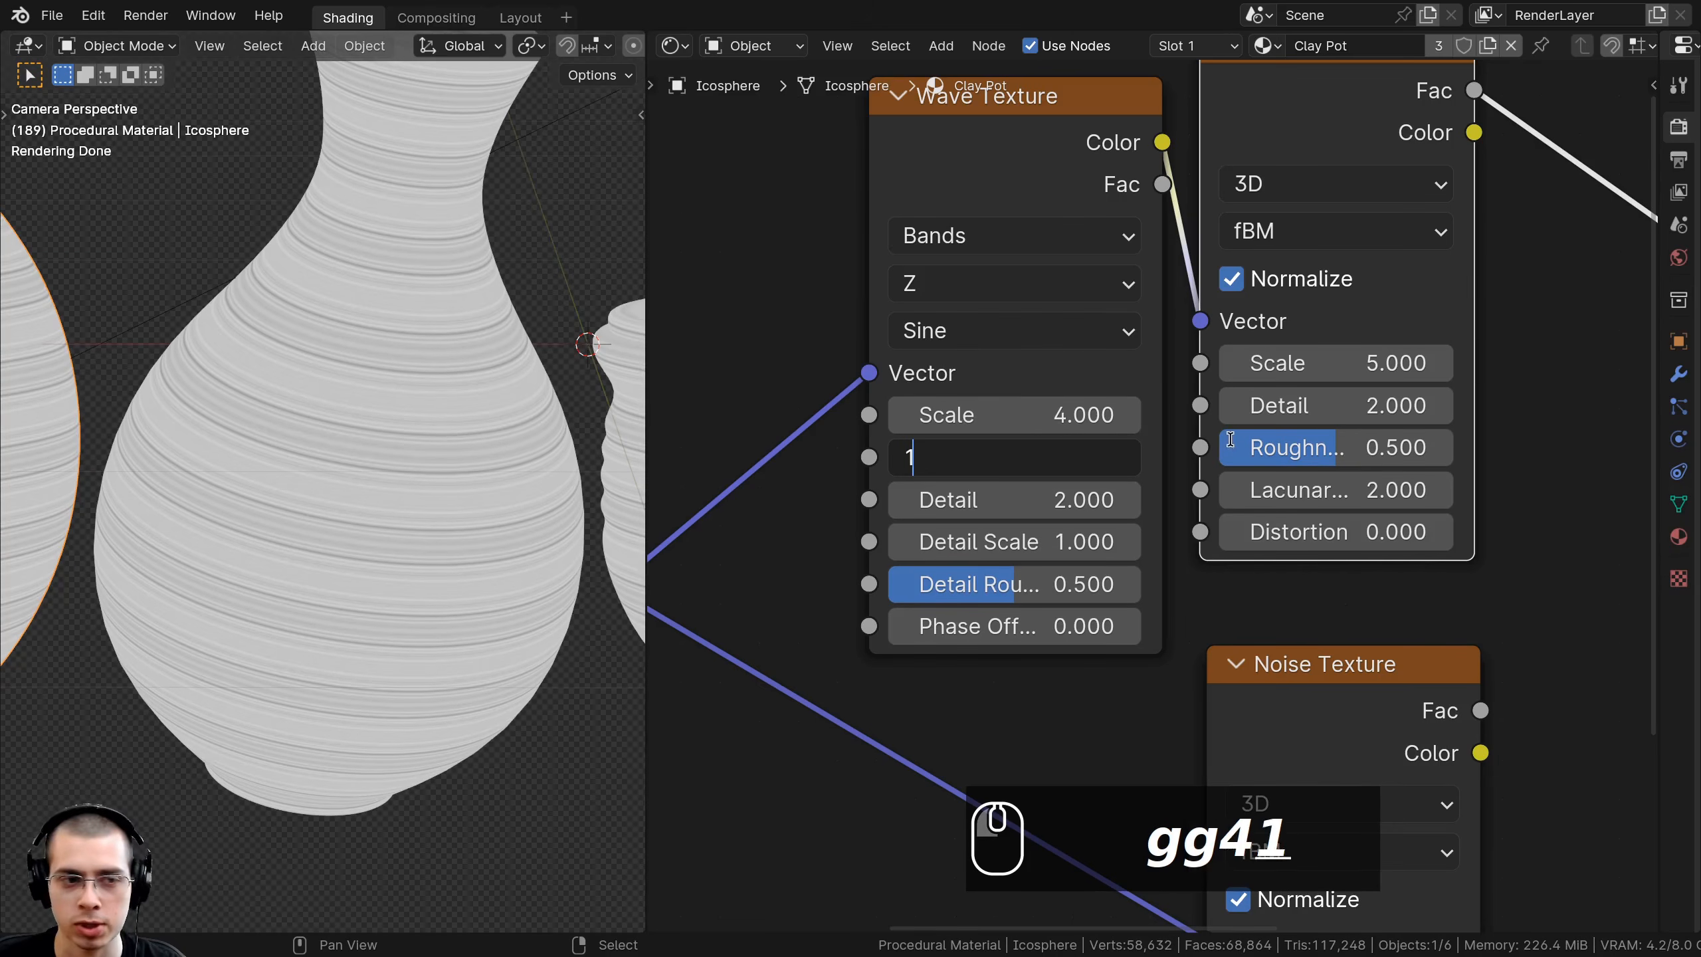
key(Return)
drag(998, 503, 1007, 526)
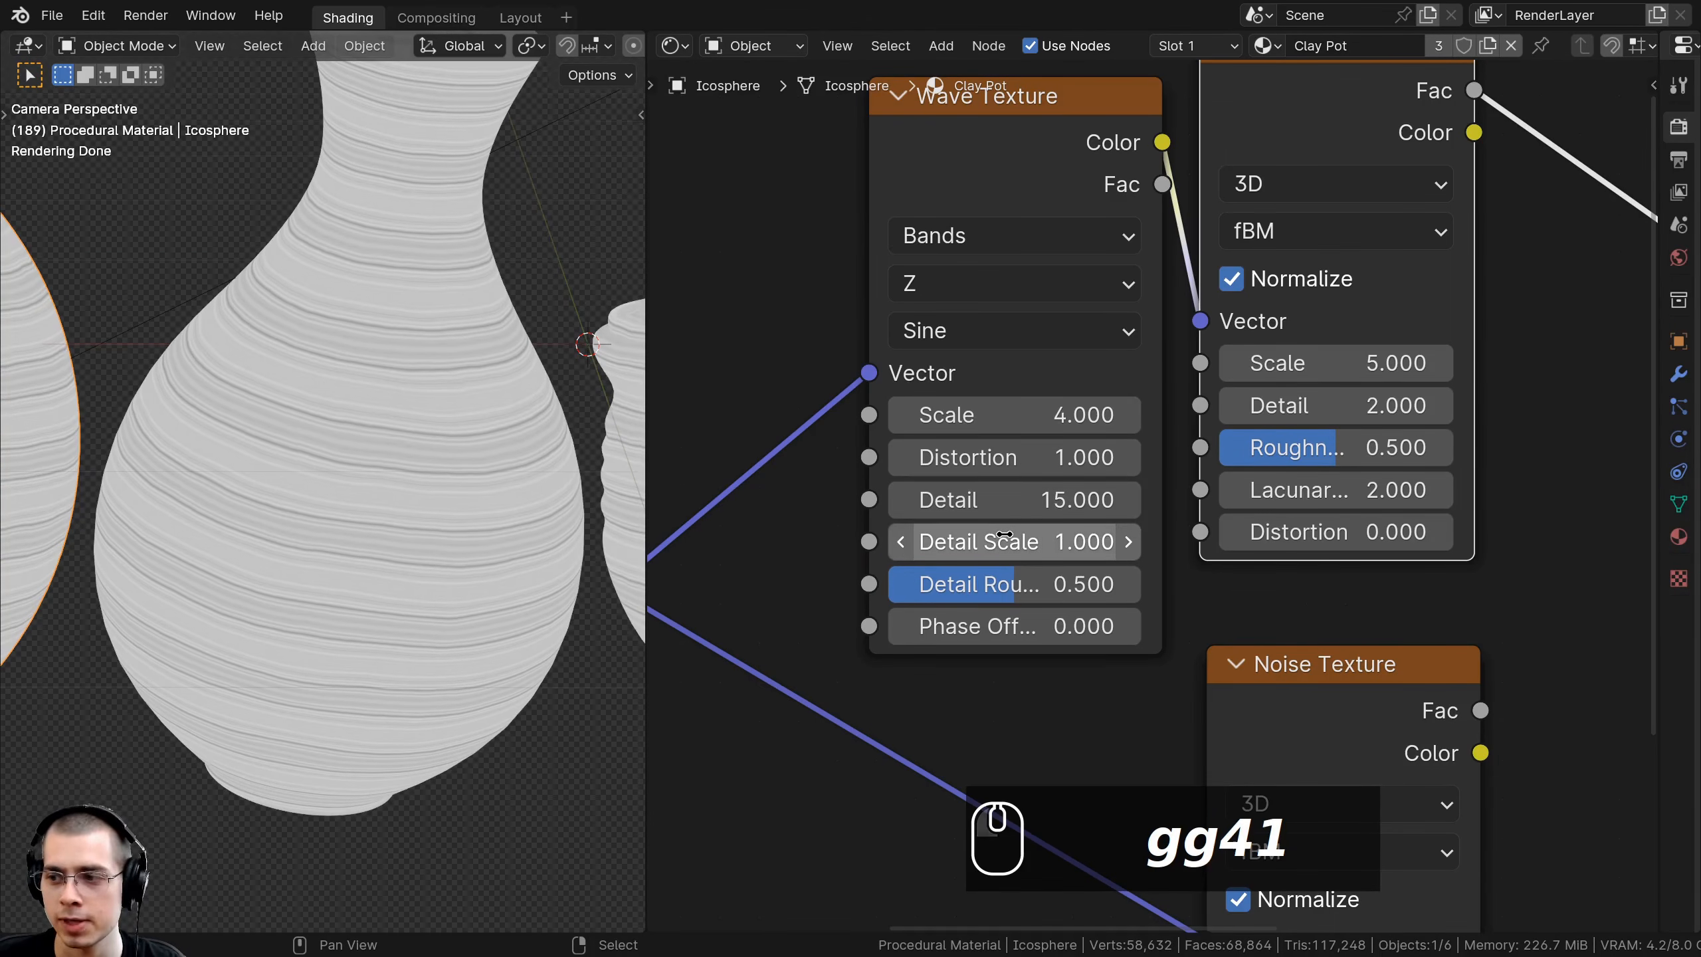
- Set the upper Noise Texture's scale to 0.3, detail to 15 and roughness to 0.7
middle_drag(1025, 417, 810, 507)
drag(1111, 191, 1109, 142)
scroll(329, 387, up, 5)
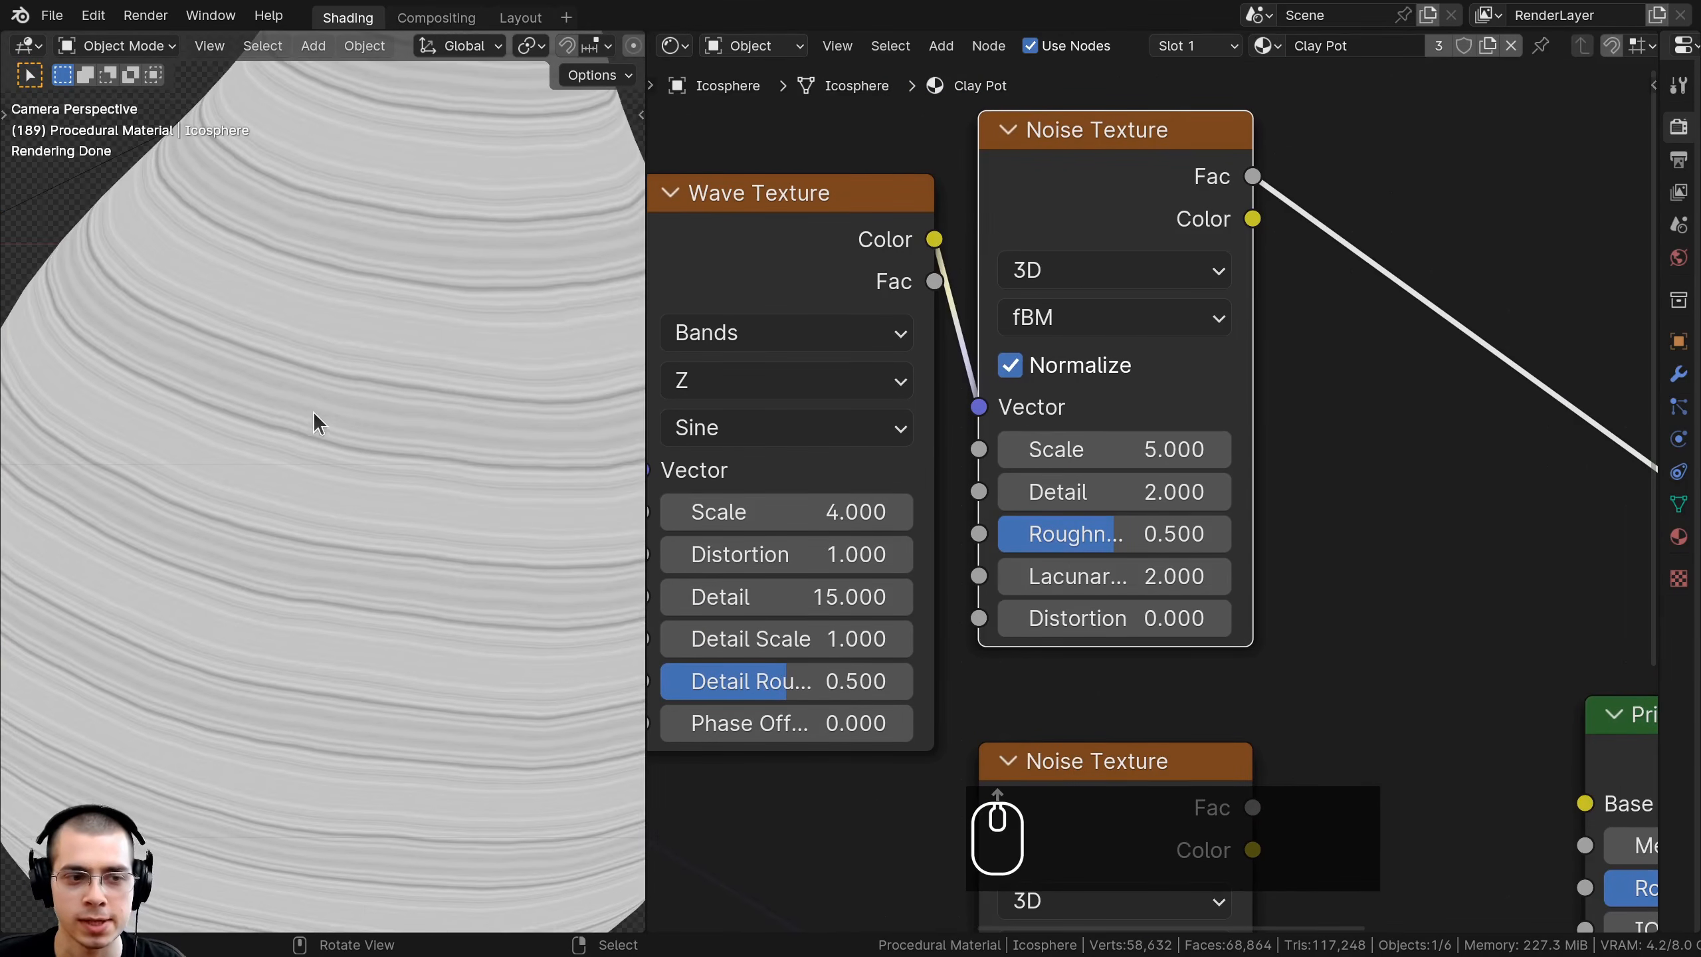
middle_drag(1146, 464, 1125, 464)
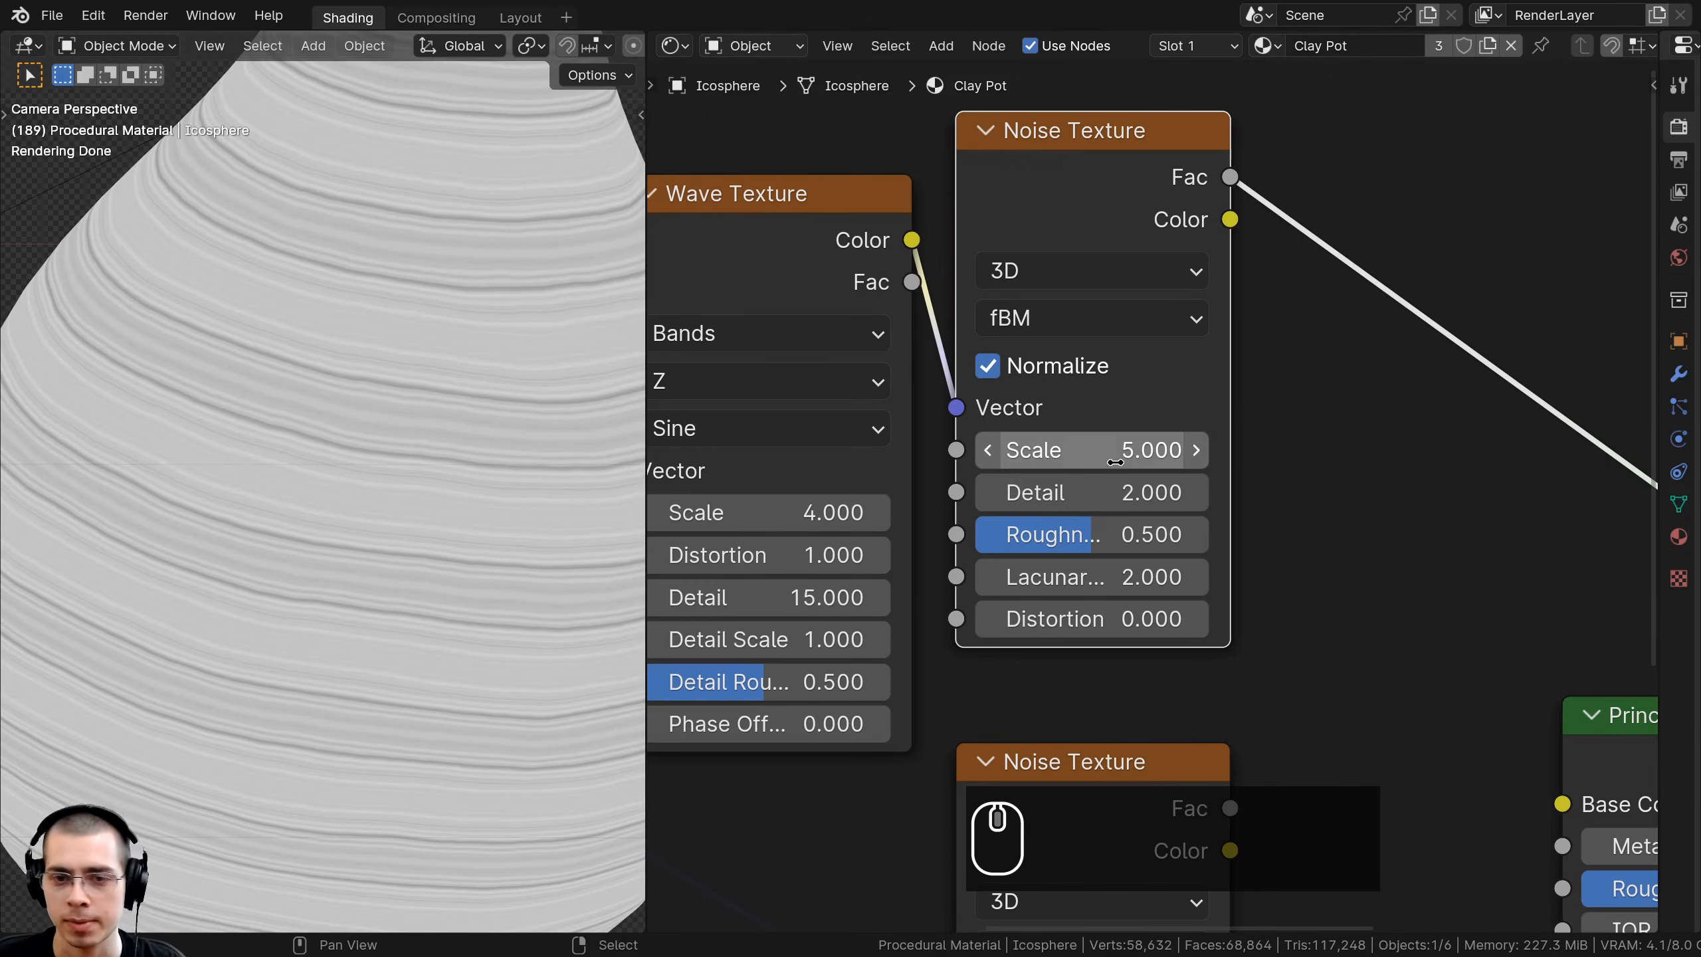
click(1119, 463)
text(.3)
key(Return)
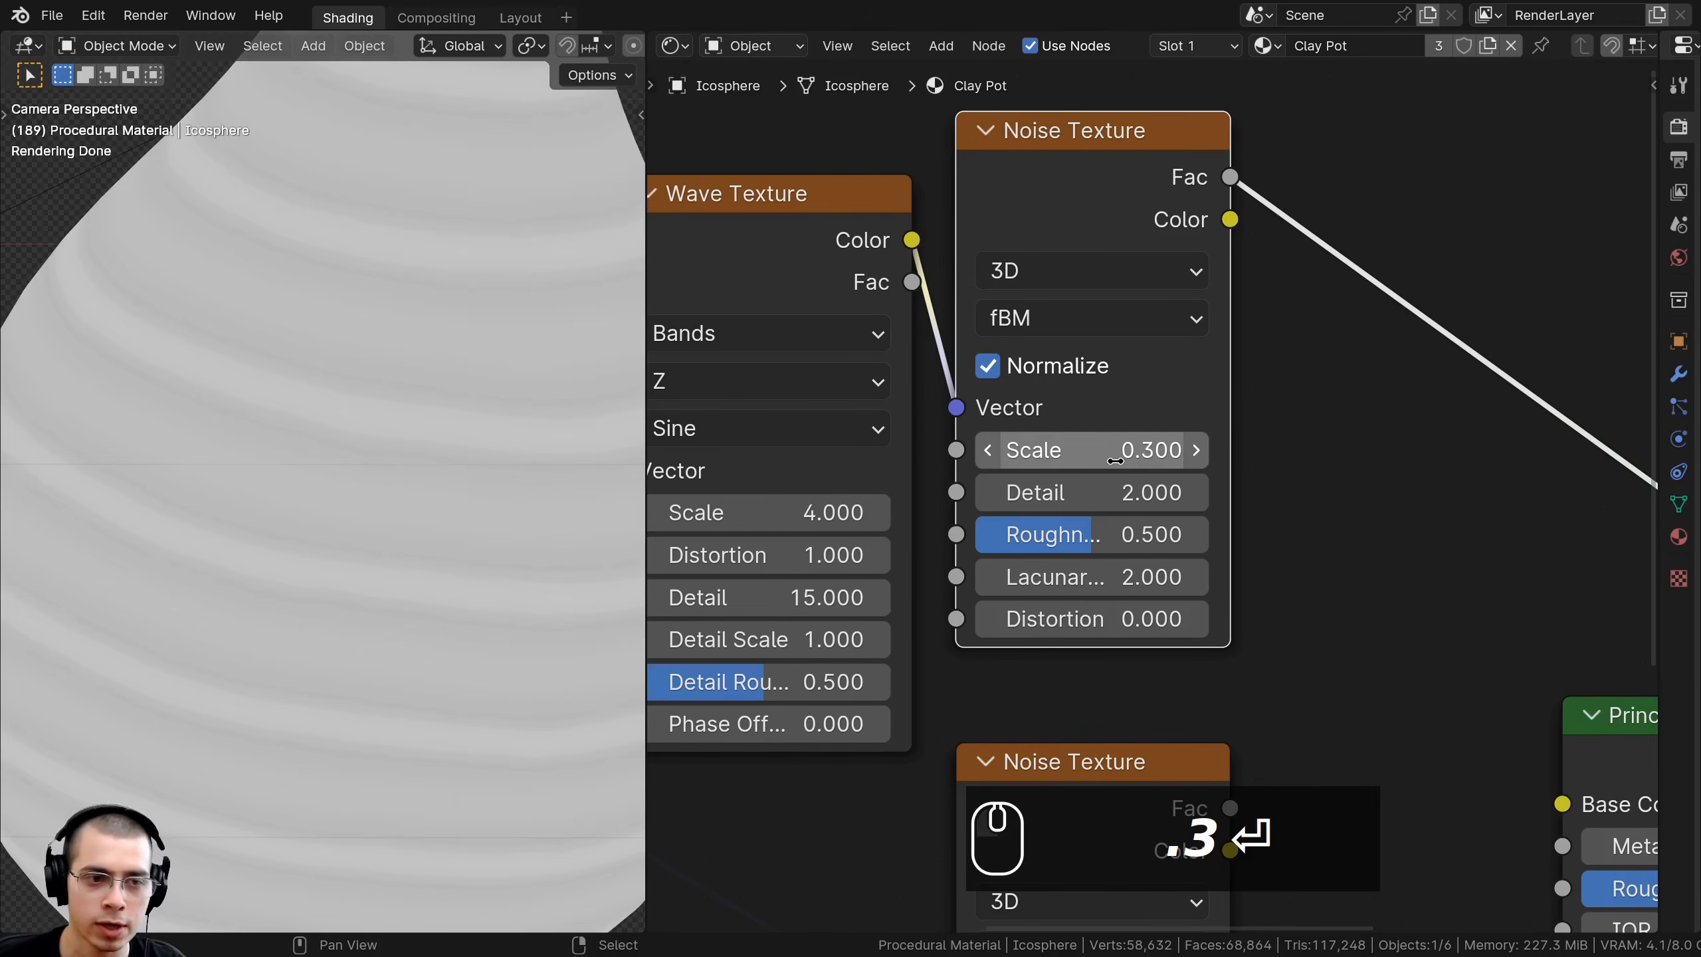
drag(1084, 495, 1179, 496)
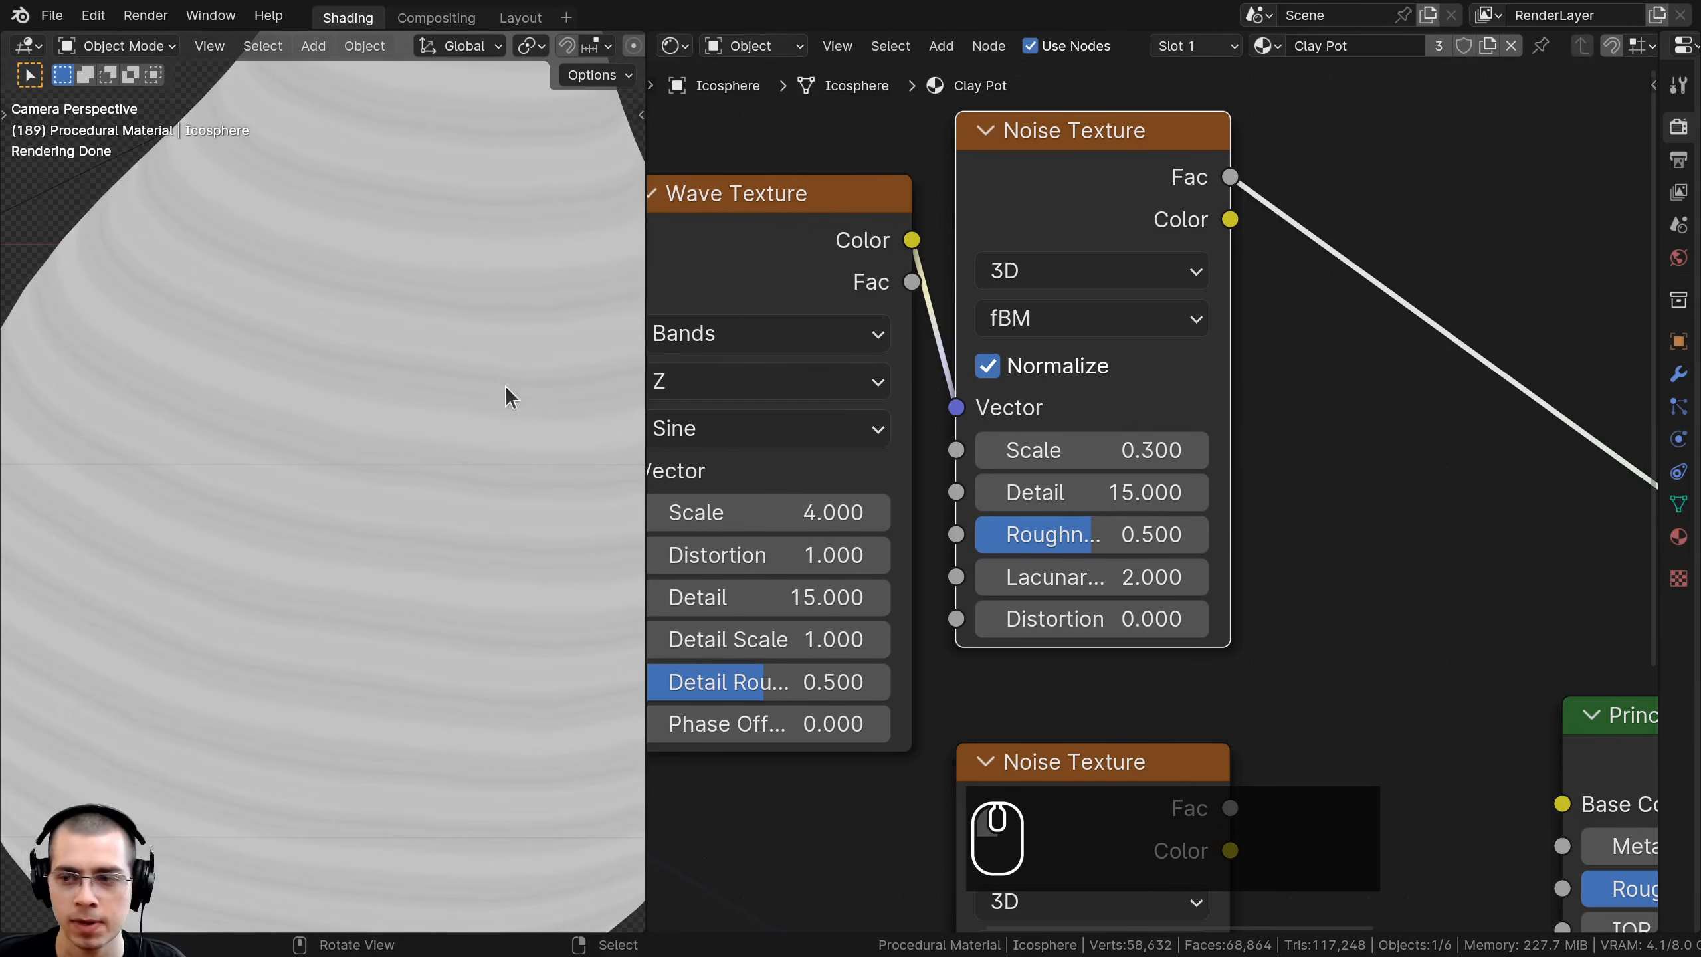
click(1103, 534)
text(.)
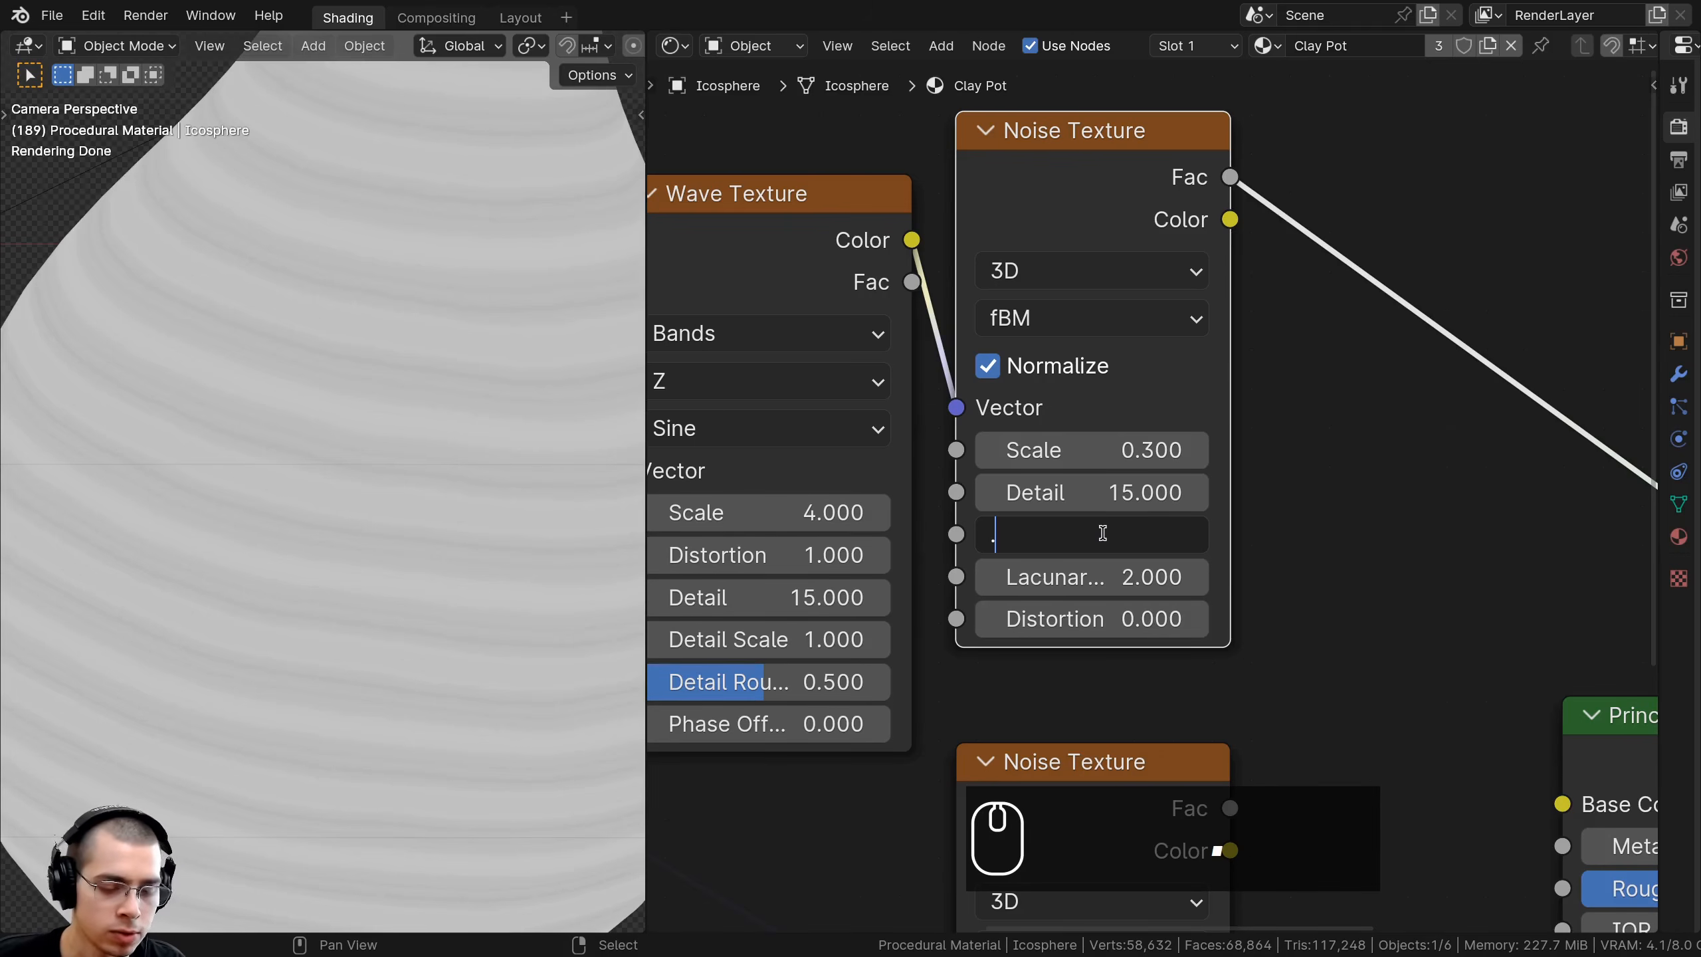
text(7)
key(Return)
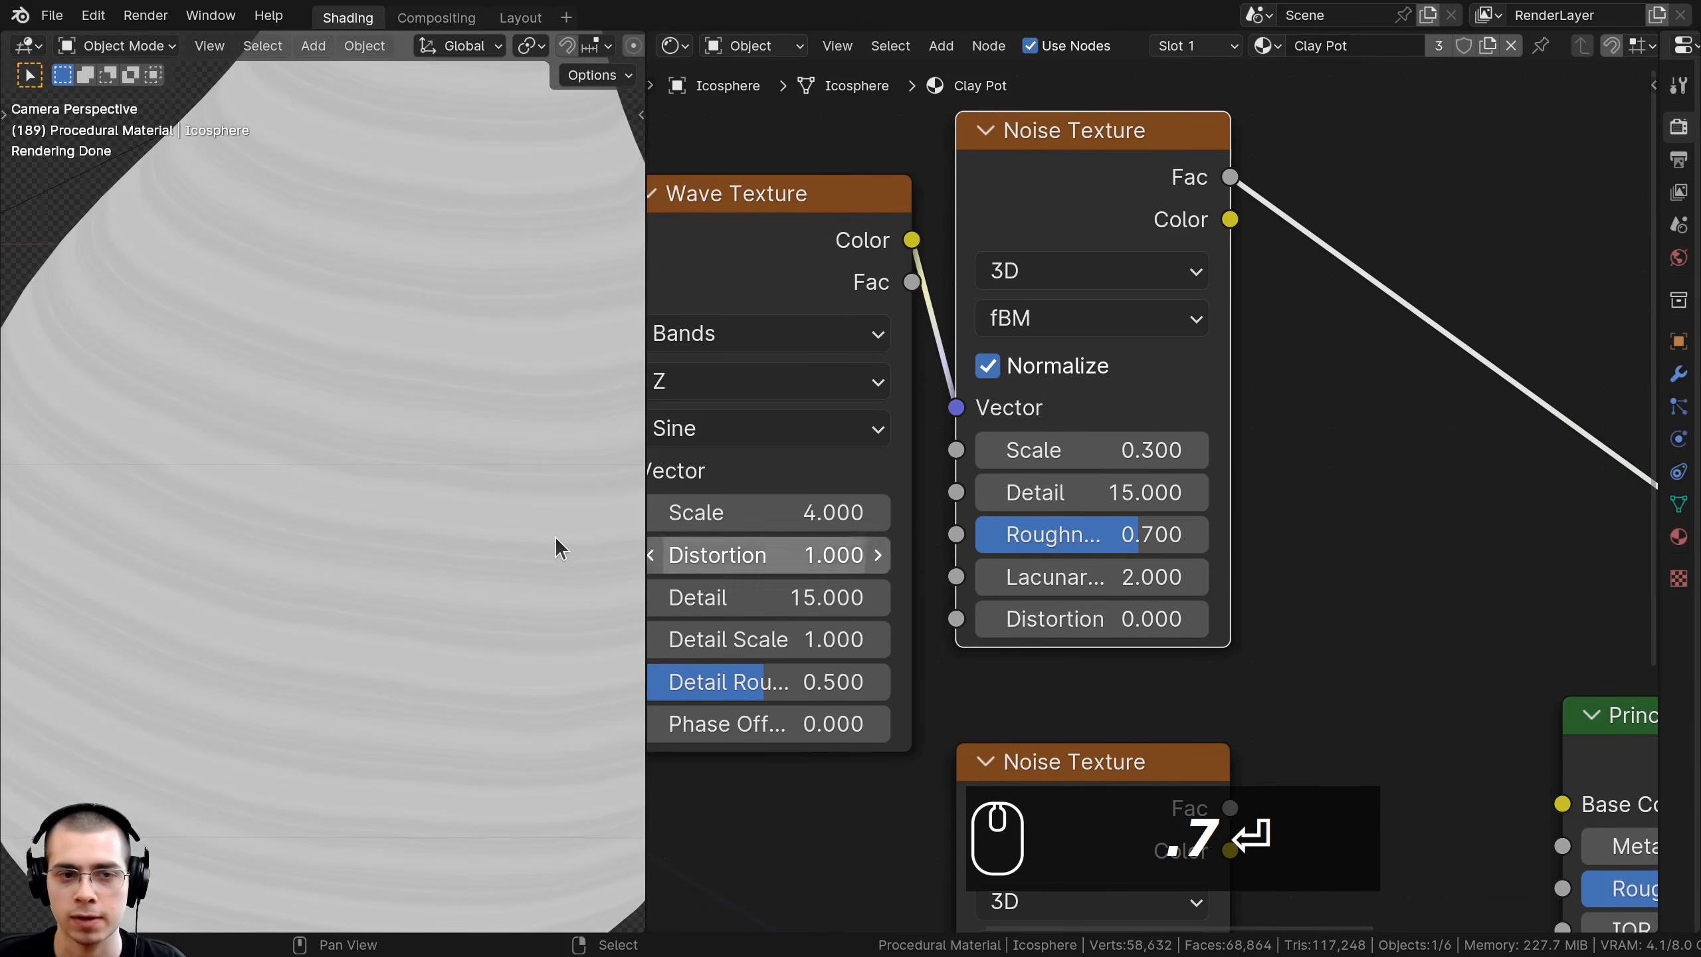
- Examine the banded pattern on the vase and sphere, both close up and from further away
scroll(426, 504, down, 5)
scroll(241, 485, up, 8)
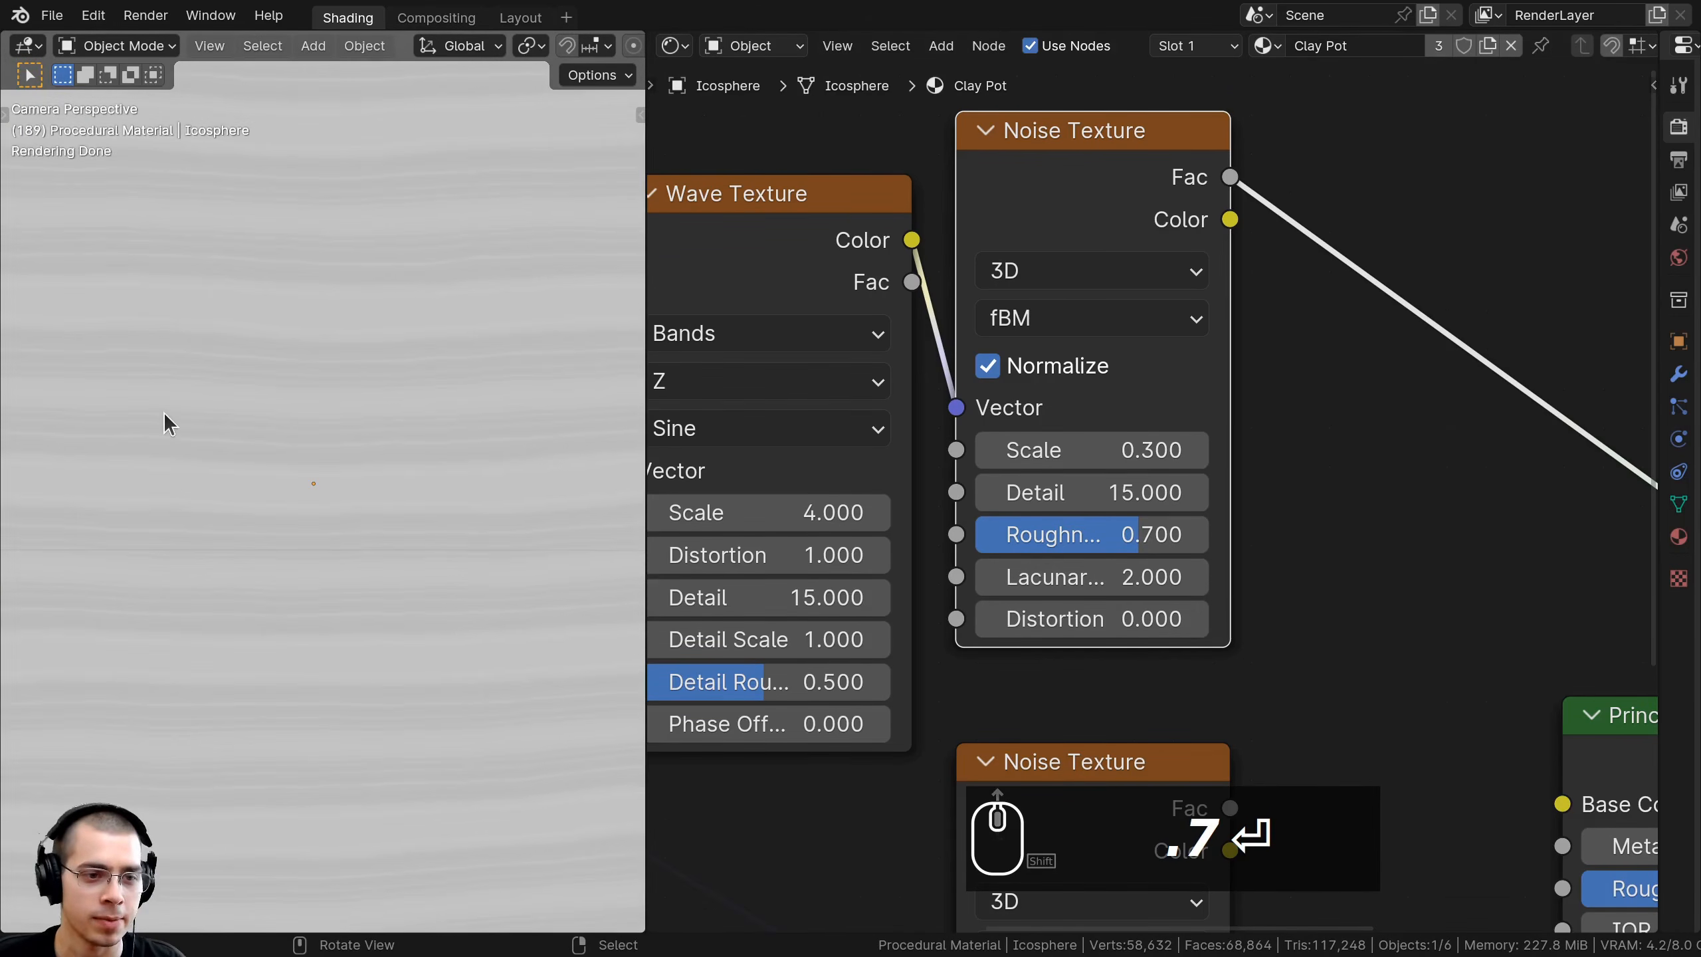
scroll(114, 387, up, 1)
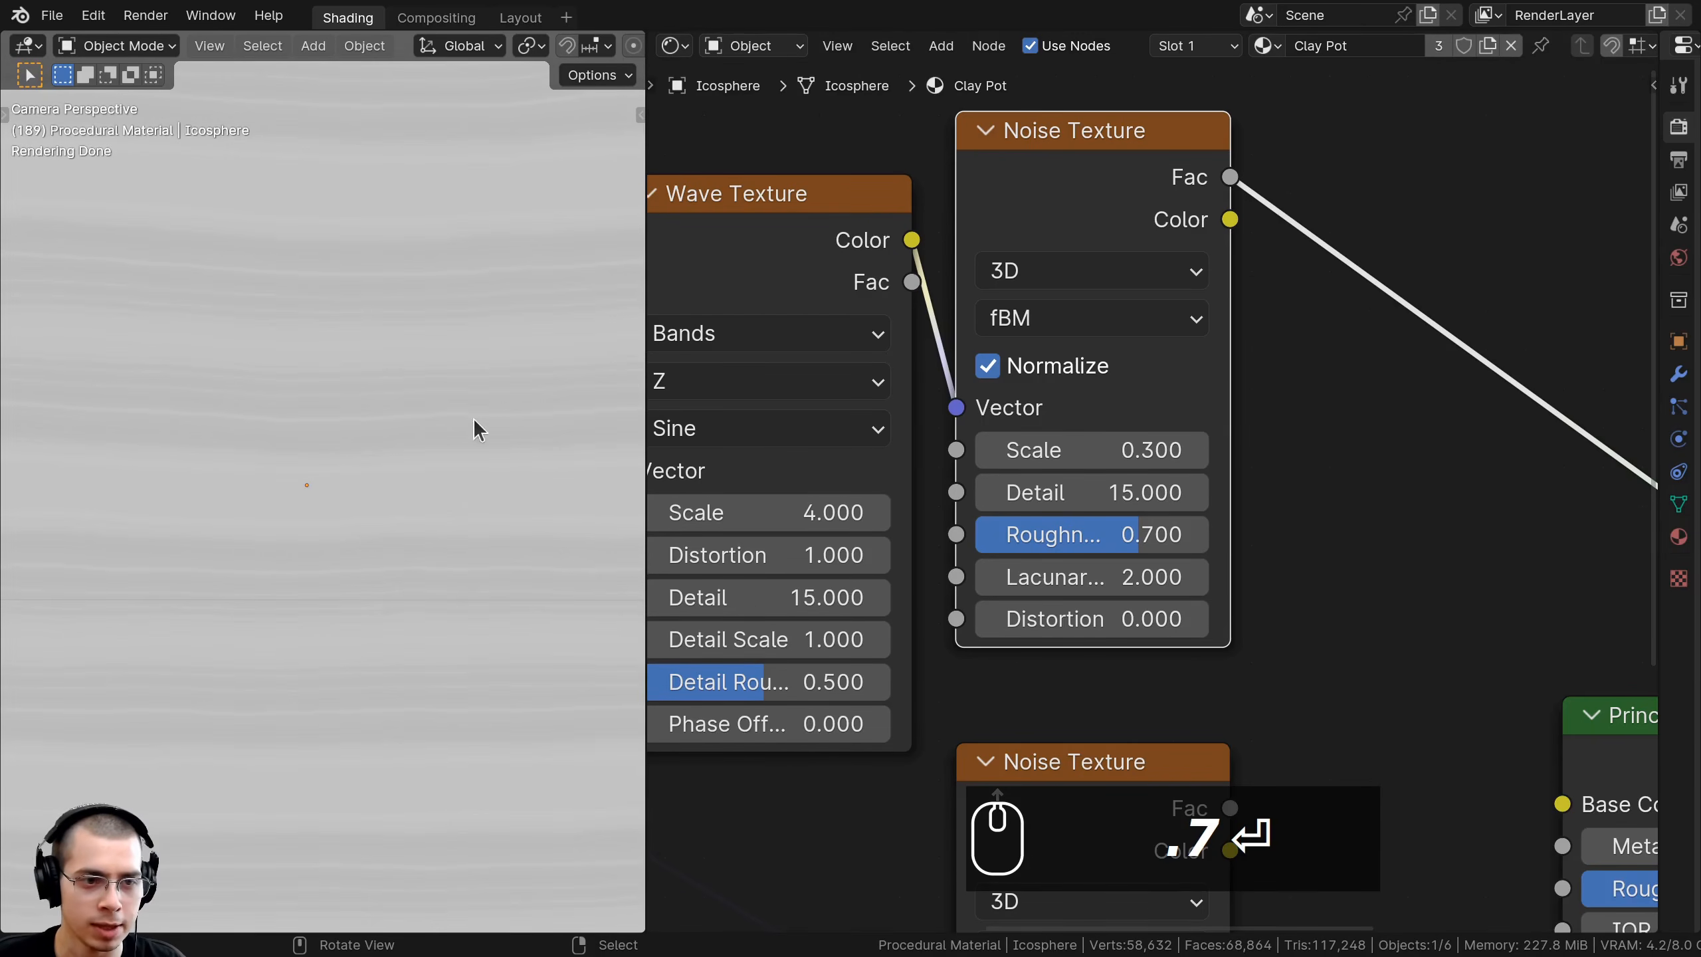
shift+middle_drag(334, 581, 67, 426)
scroll(106, 433, down, 6)
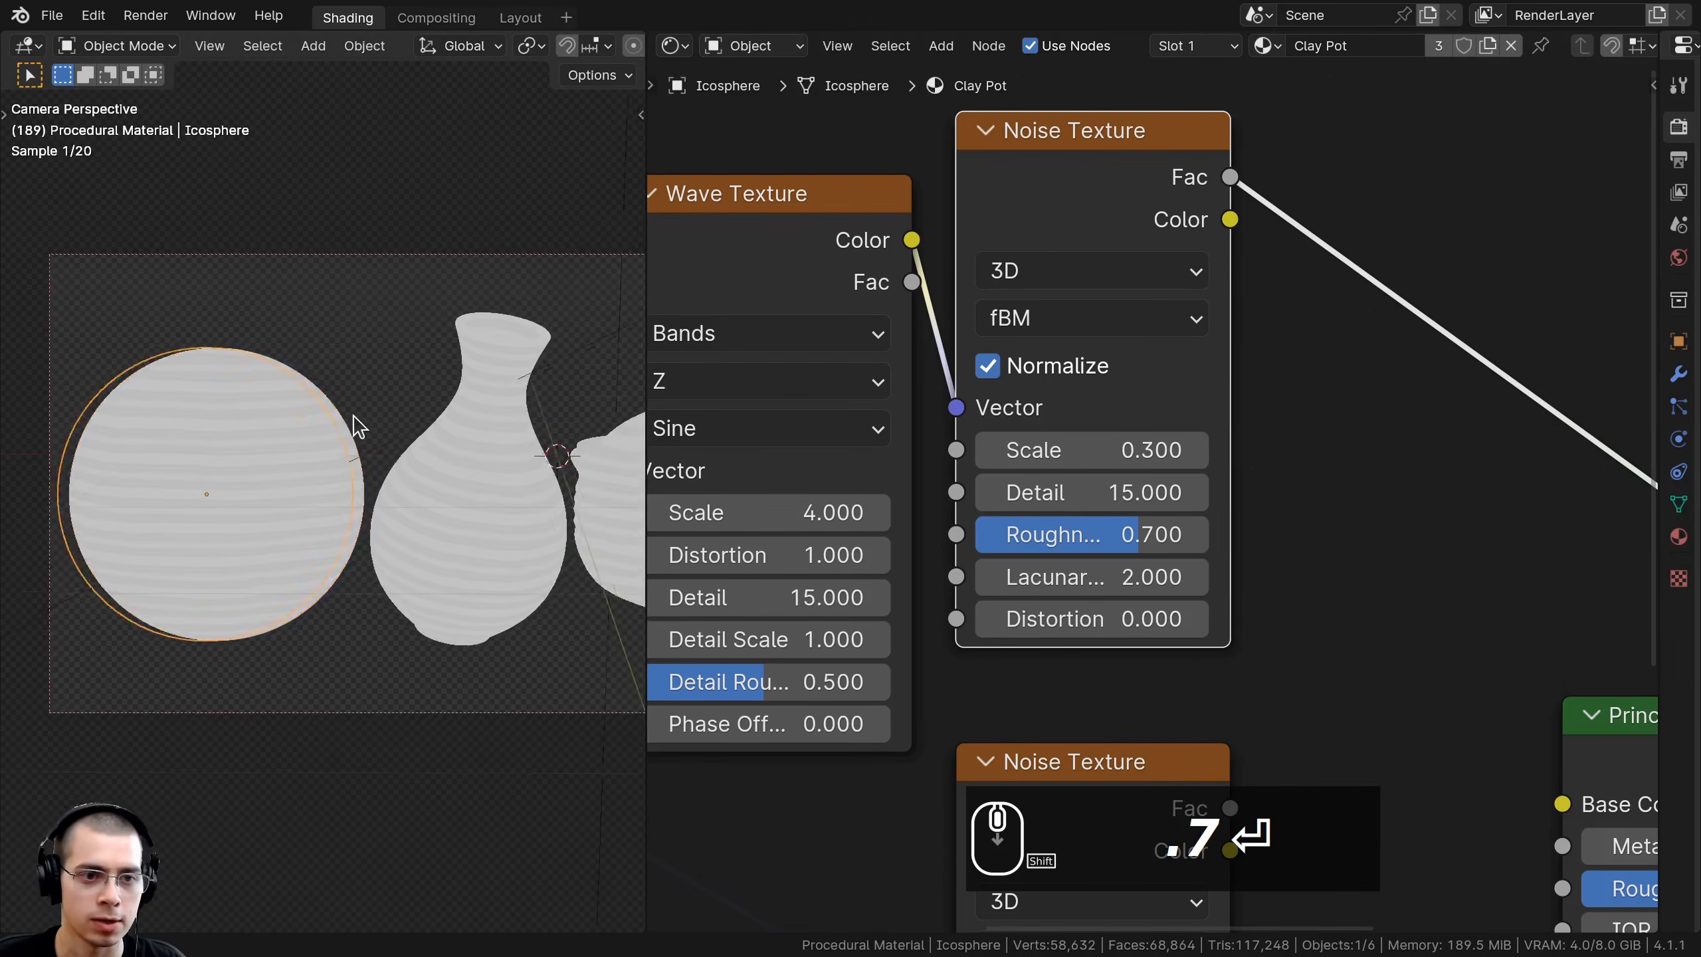
scroll(361, 430, up, 4)
scroll(1071, 366, down, 4)
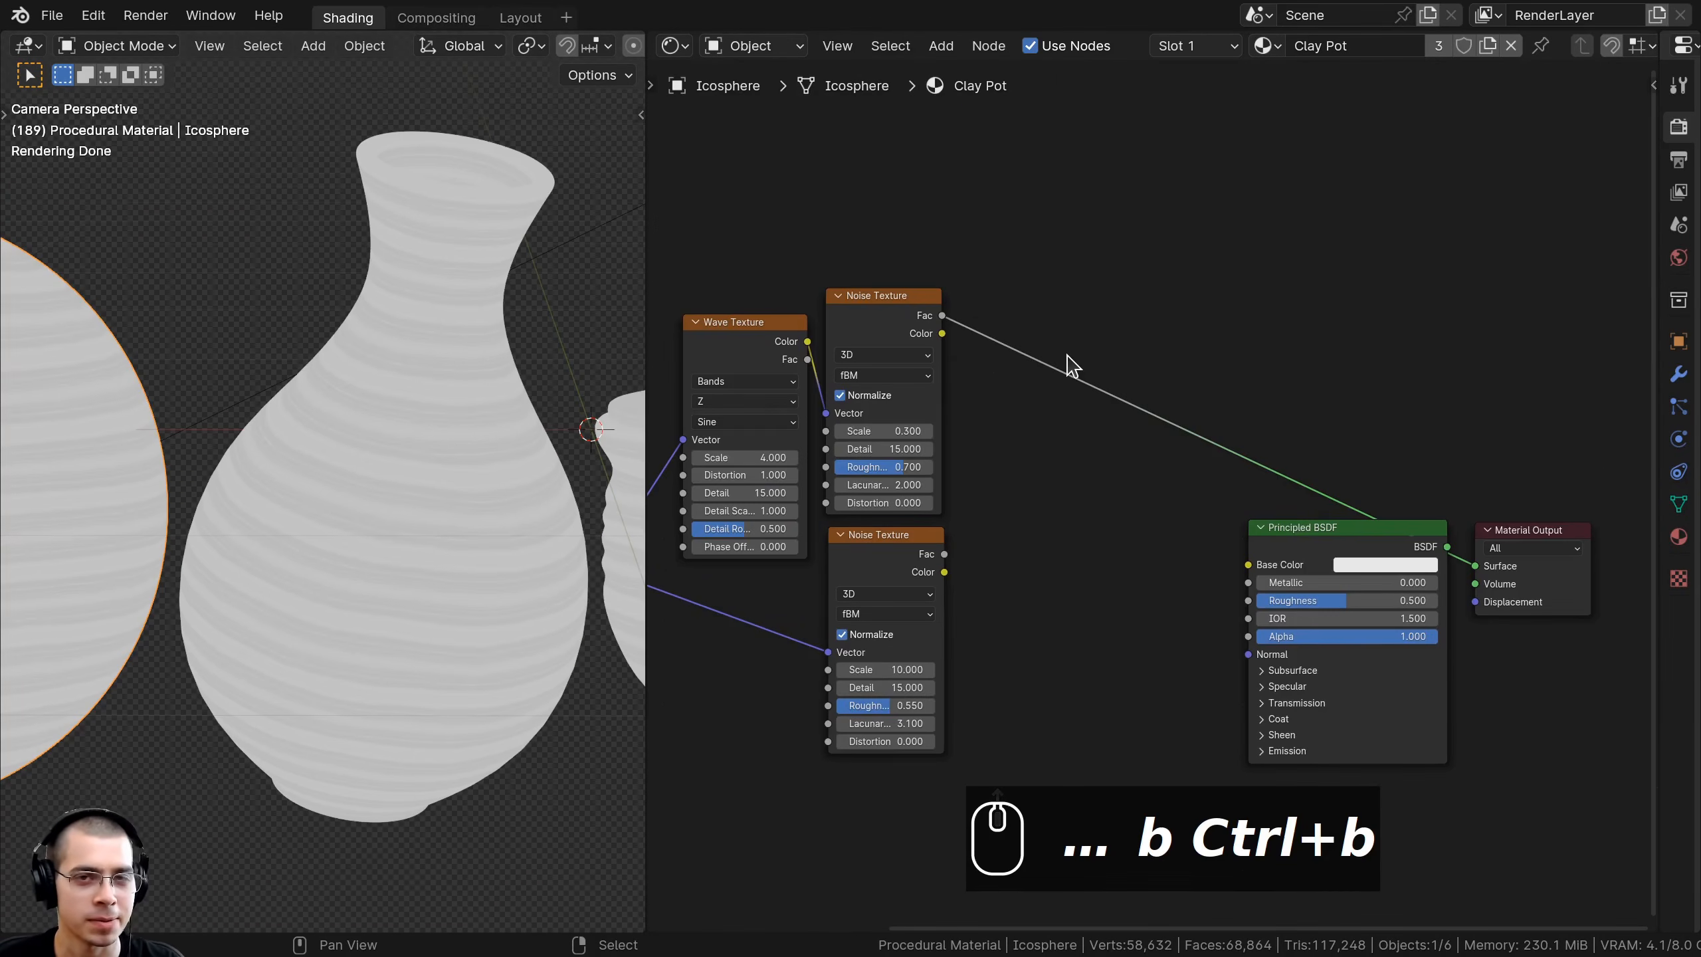
- Add a Mix Color node on the link leaving the upper Noise Texture
key(shift+a)
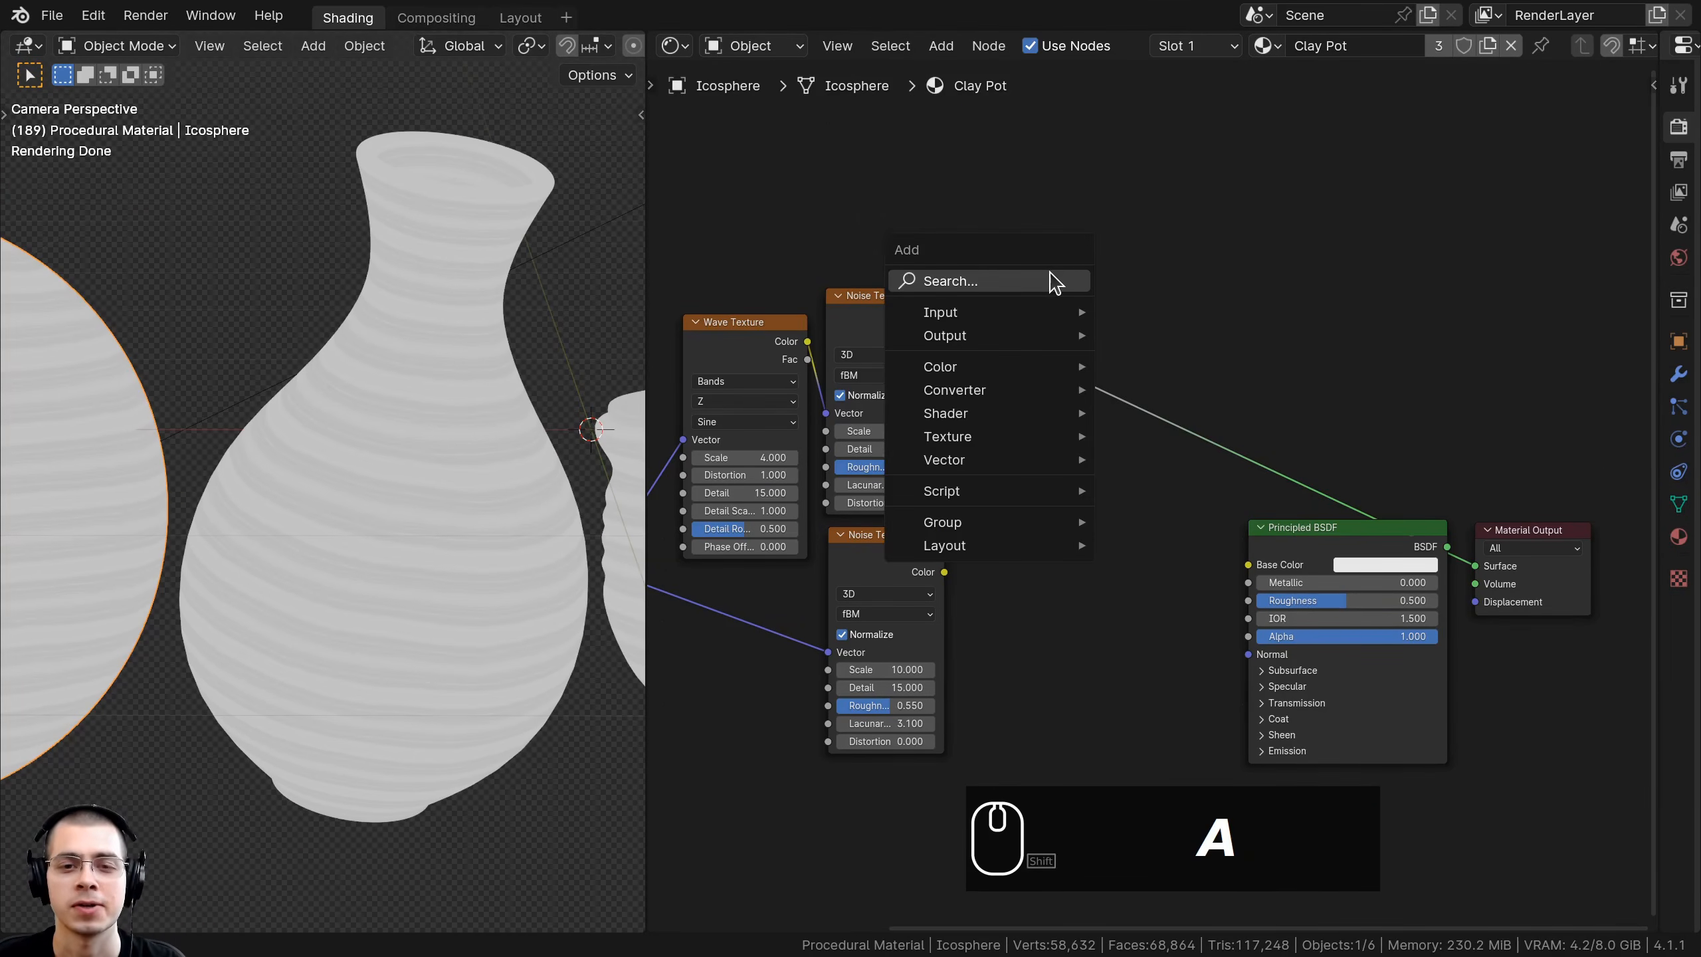
click(1051, 279)
text(mix c)
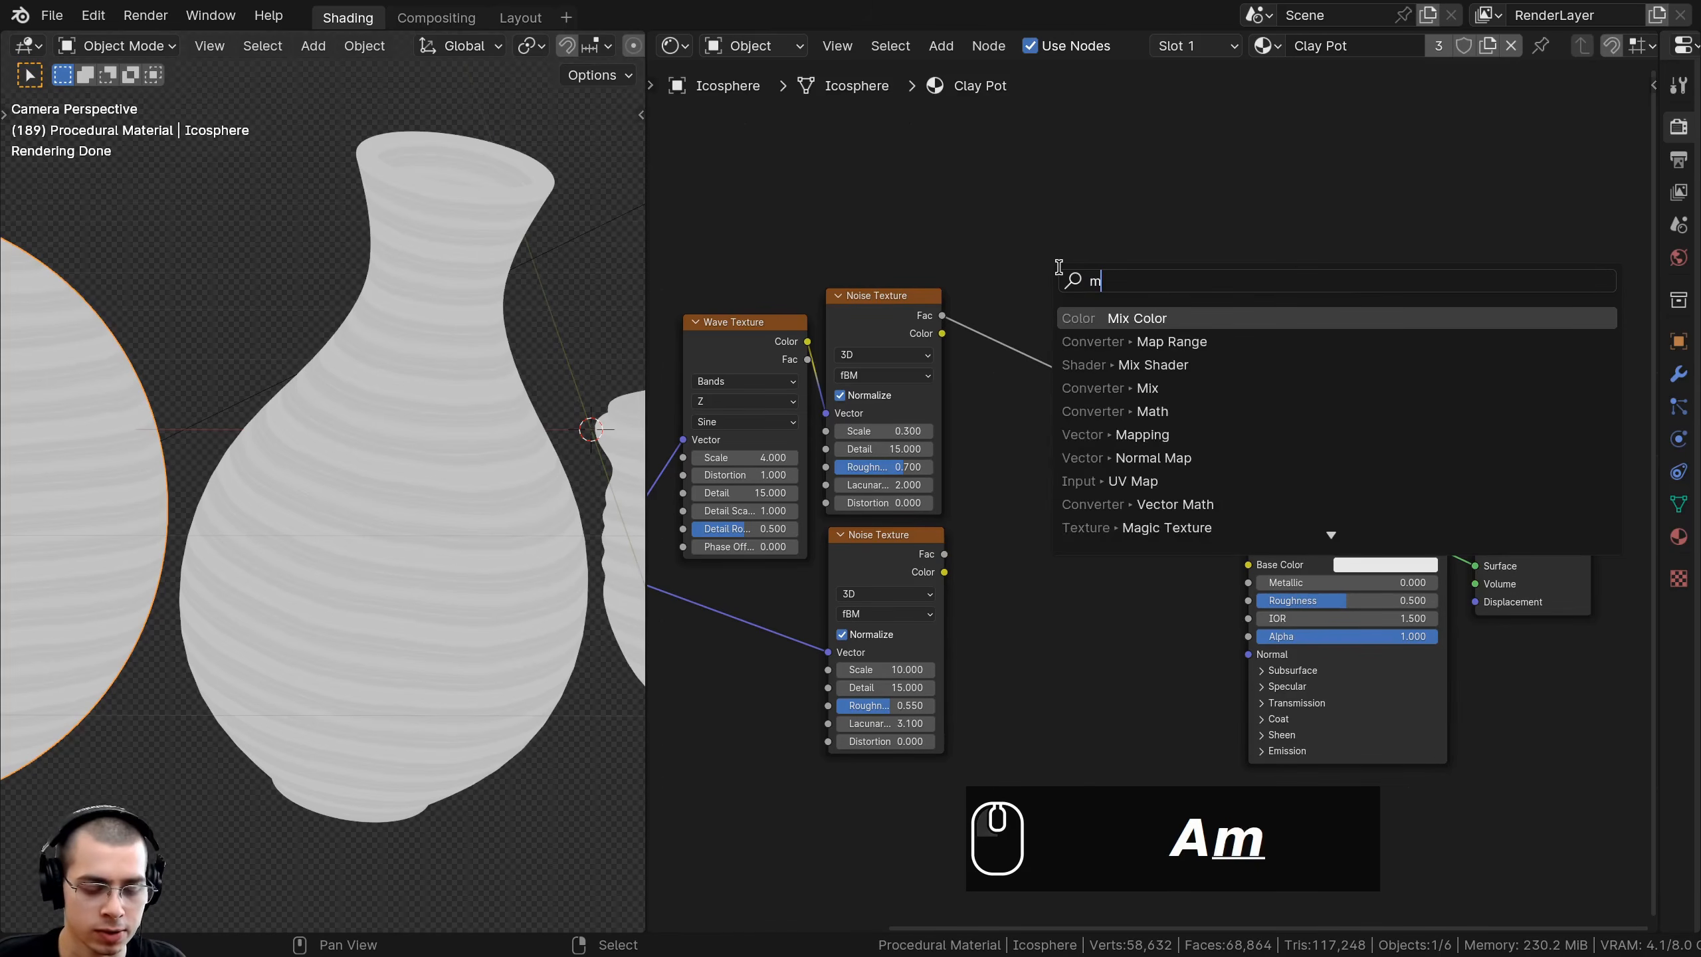
click(1090, 320)
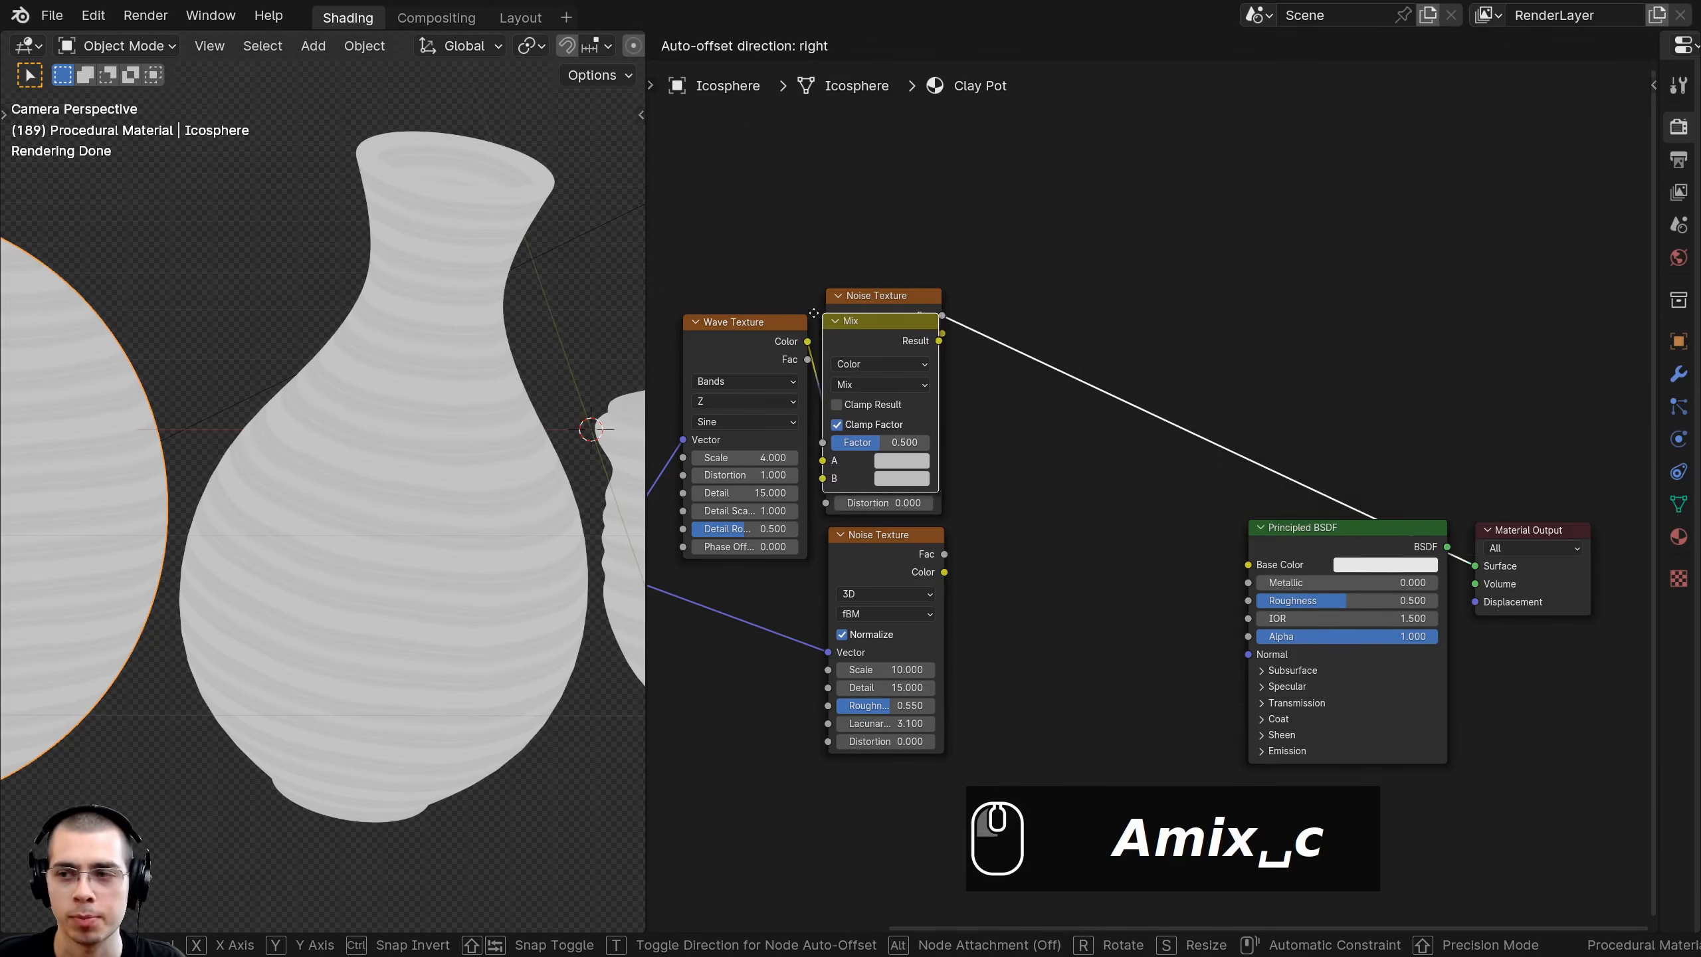
click(988, 316)
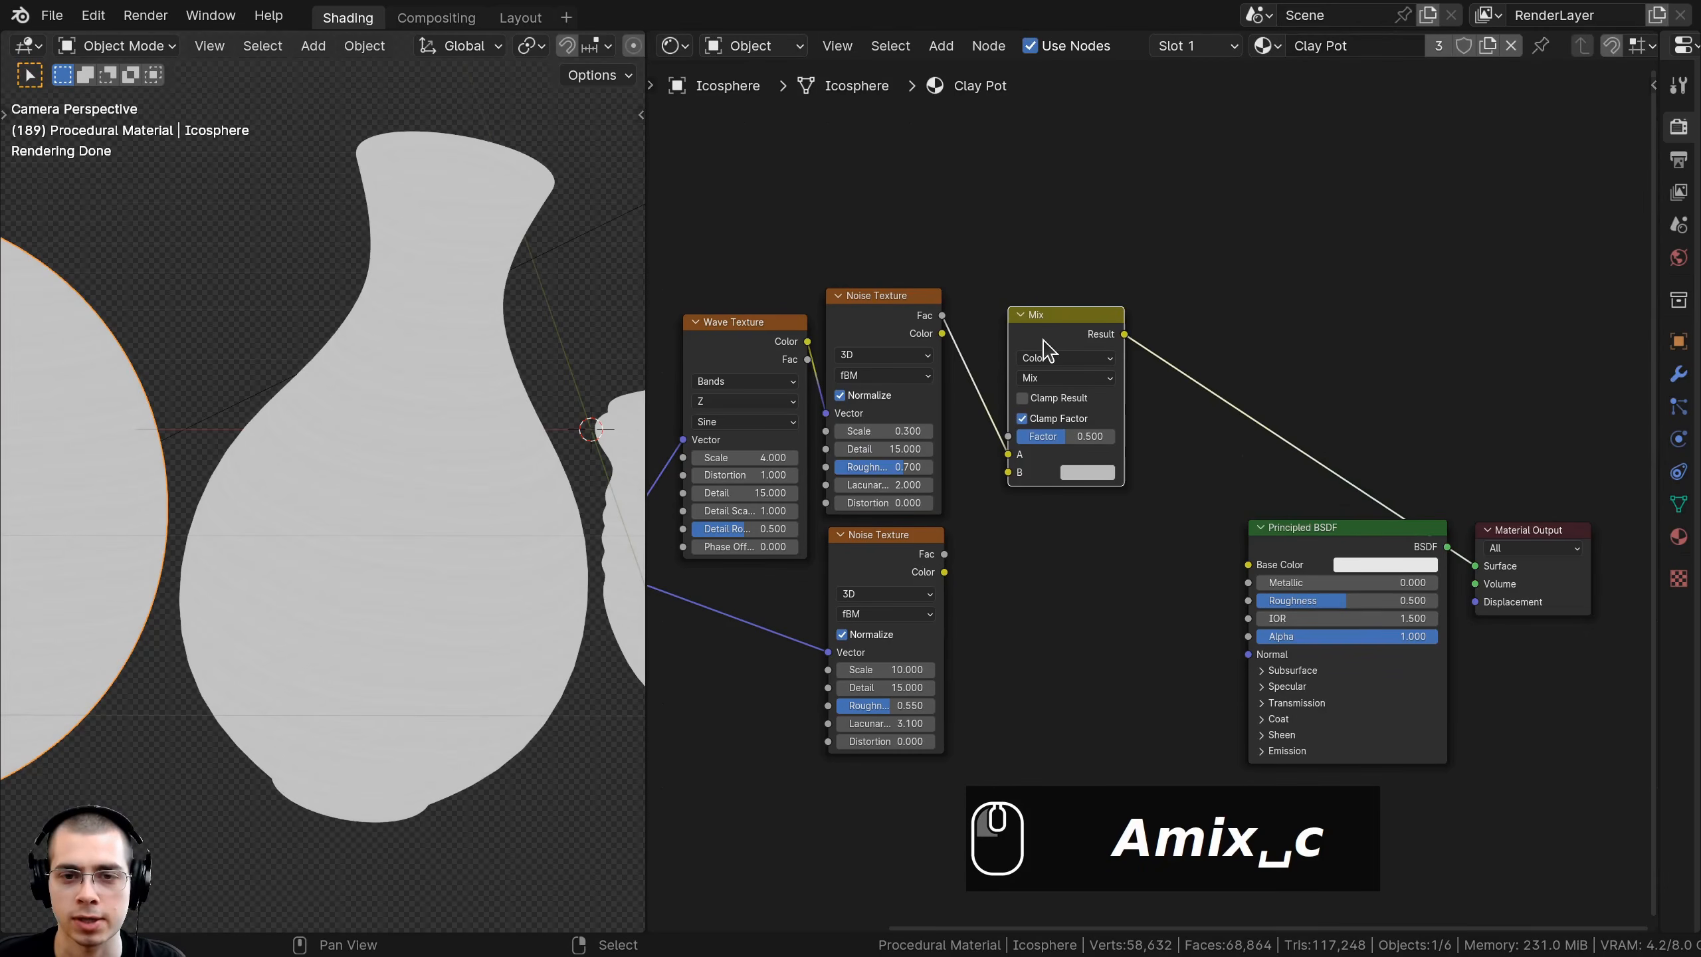
- Connect the upper Noise Texture's Fac output to the Mix node's Factor instead of input A
scroll(998, 369, up, 3)
drag(1005, 396, 1006, 366)
drag(1048, 209, 1011, 205)
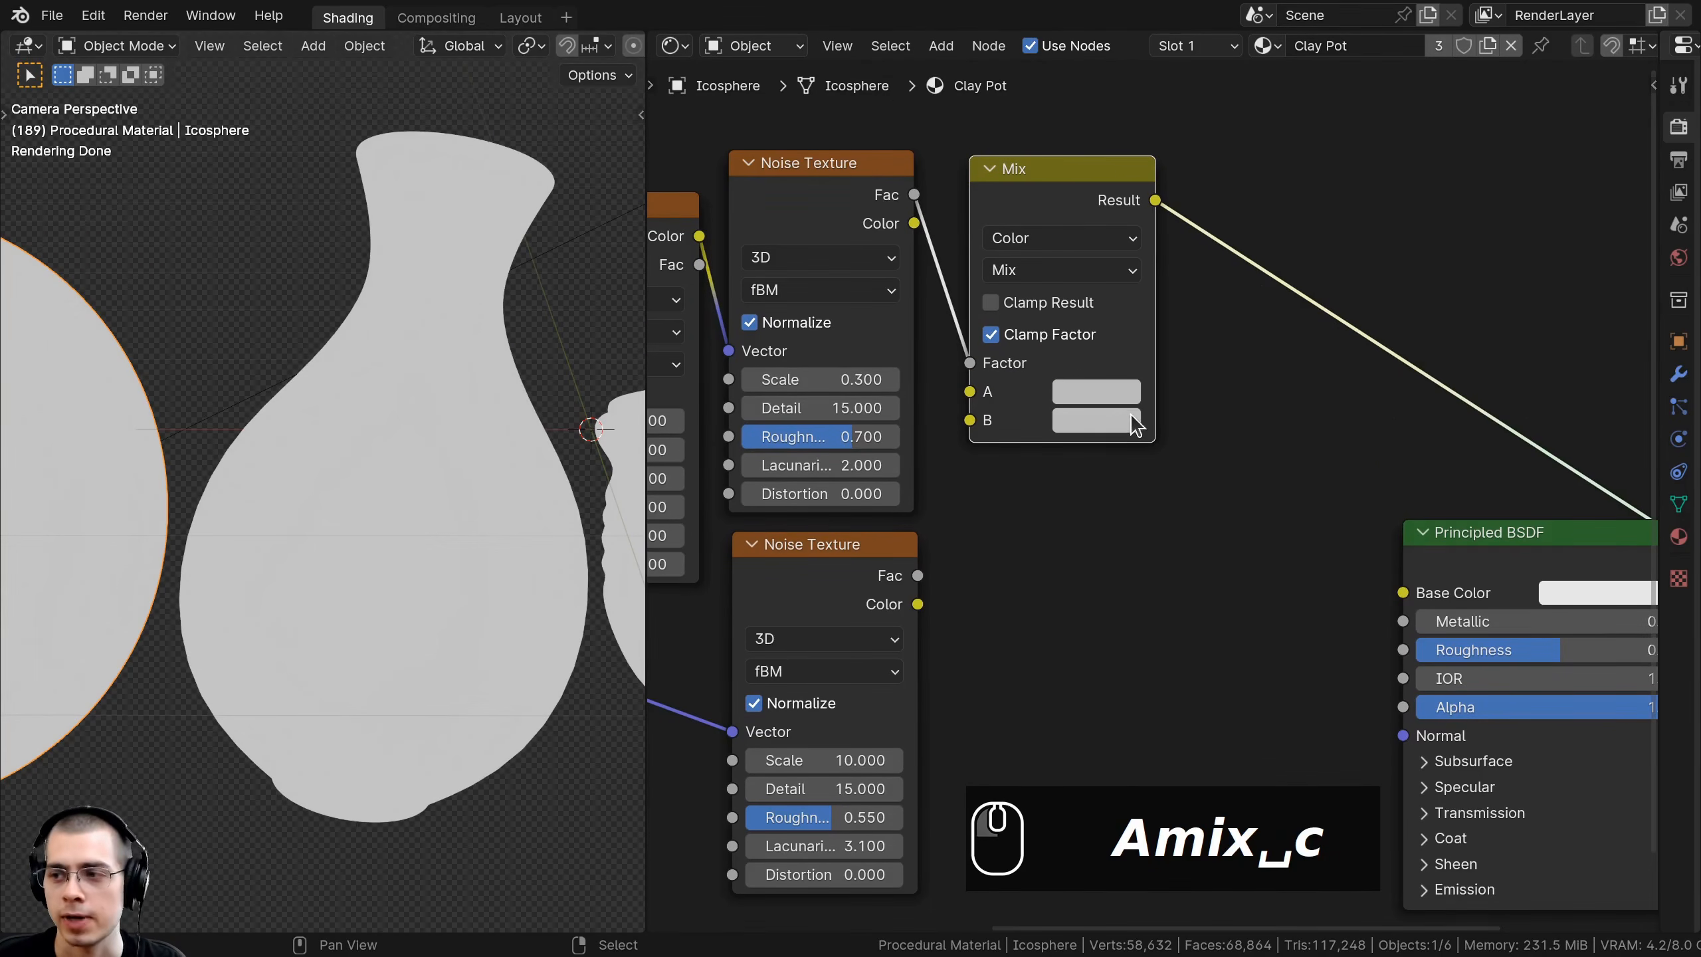
- Try a light orange for the Mix node's colour A and a darker orange-brown for colour B
scroll(1103, 402, up, 1)
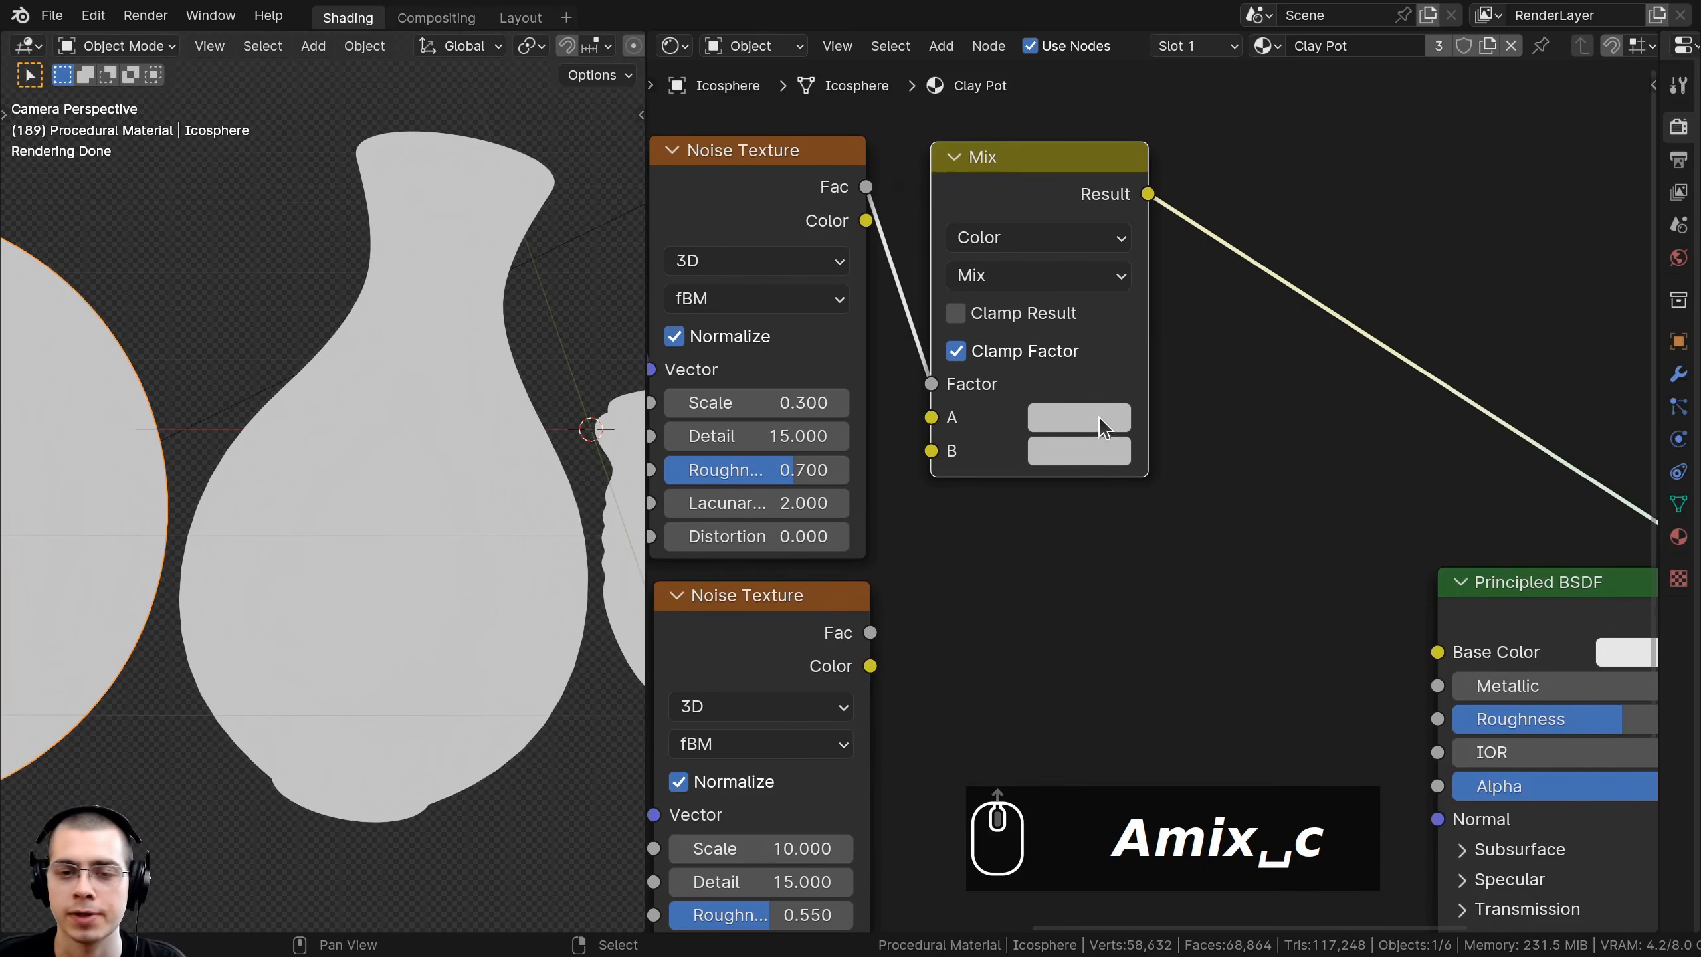
click(1093, 422)
mouse_move(1142, 614)
mouse_down()
mouse_move(1129, 659)
mouse_move(1144, 672)
mouse_up()
scroll(1135, 657, up, 2)
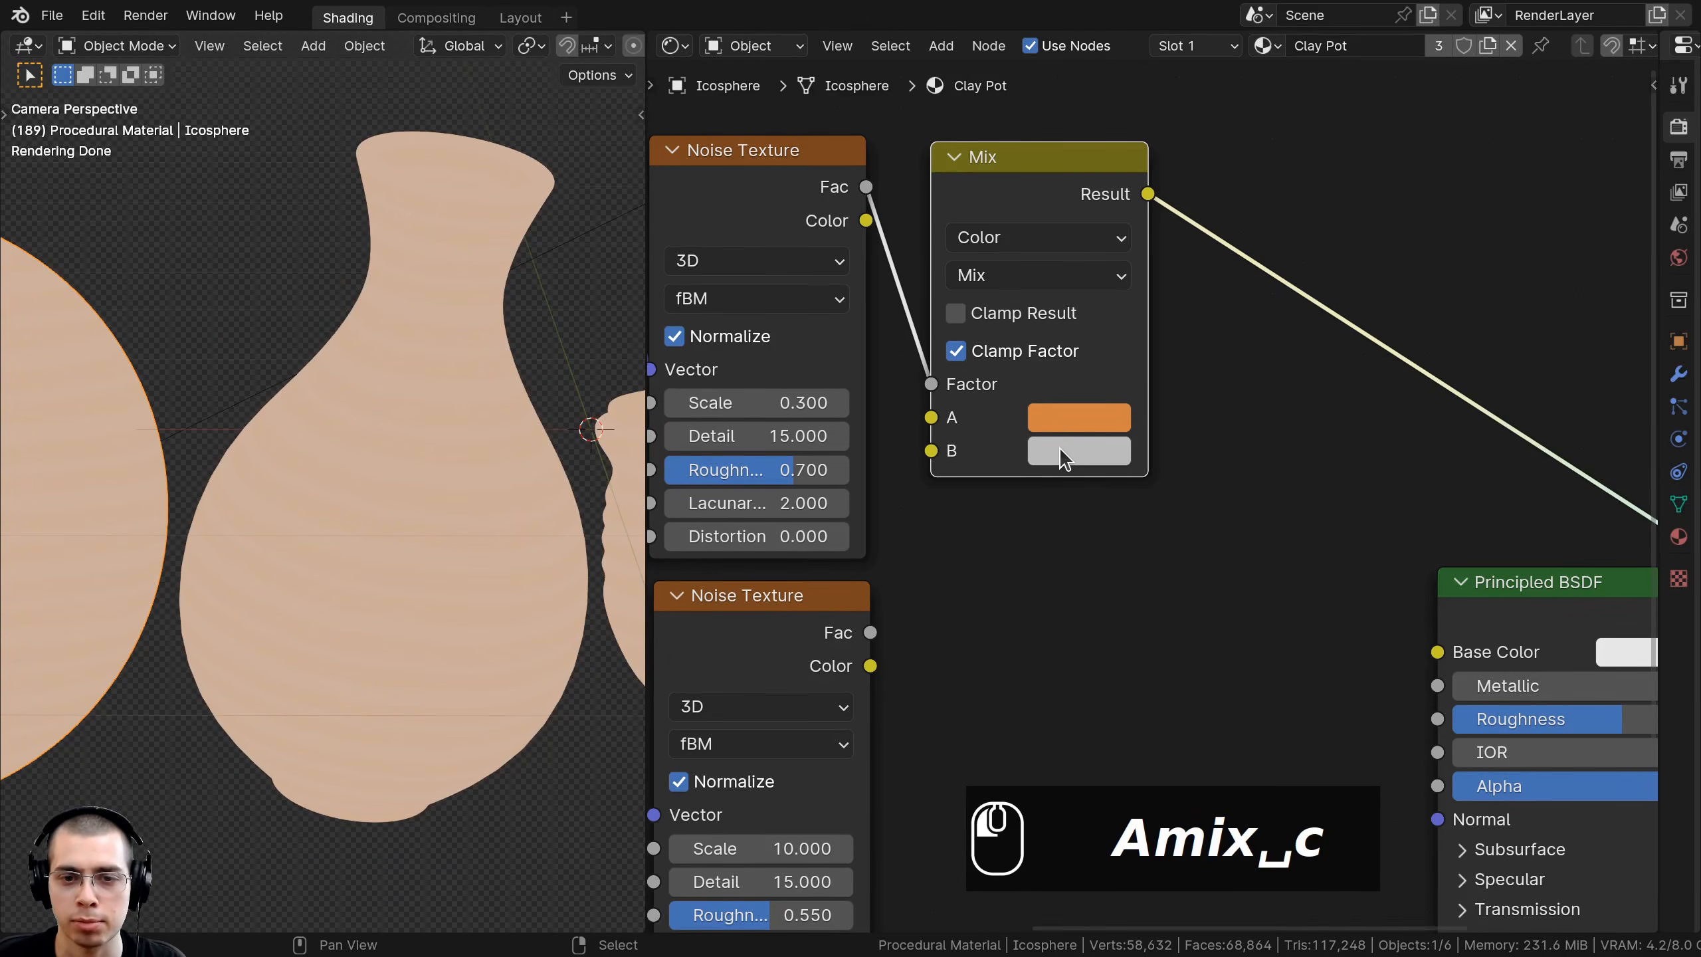
click(1059, 447)
mouse_move(1108, 613)
mouse_down()
mouse_move(1142, 713)
mouse_move(1140, 695)
mouse_up()
scroll(1141, 711, down, 3)
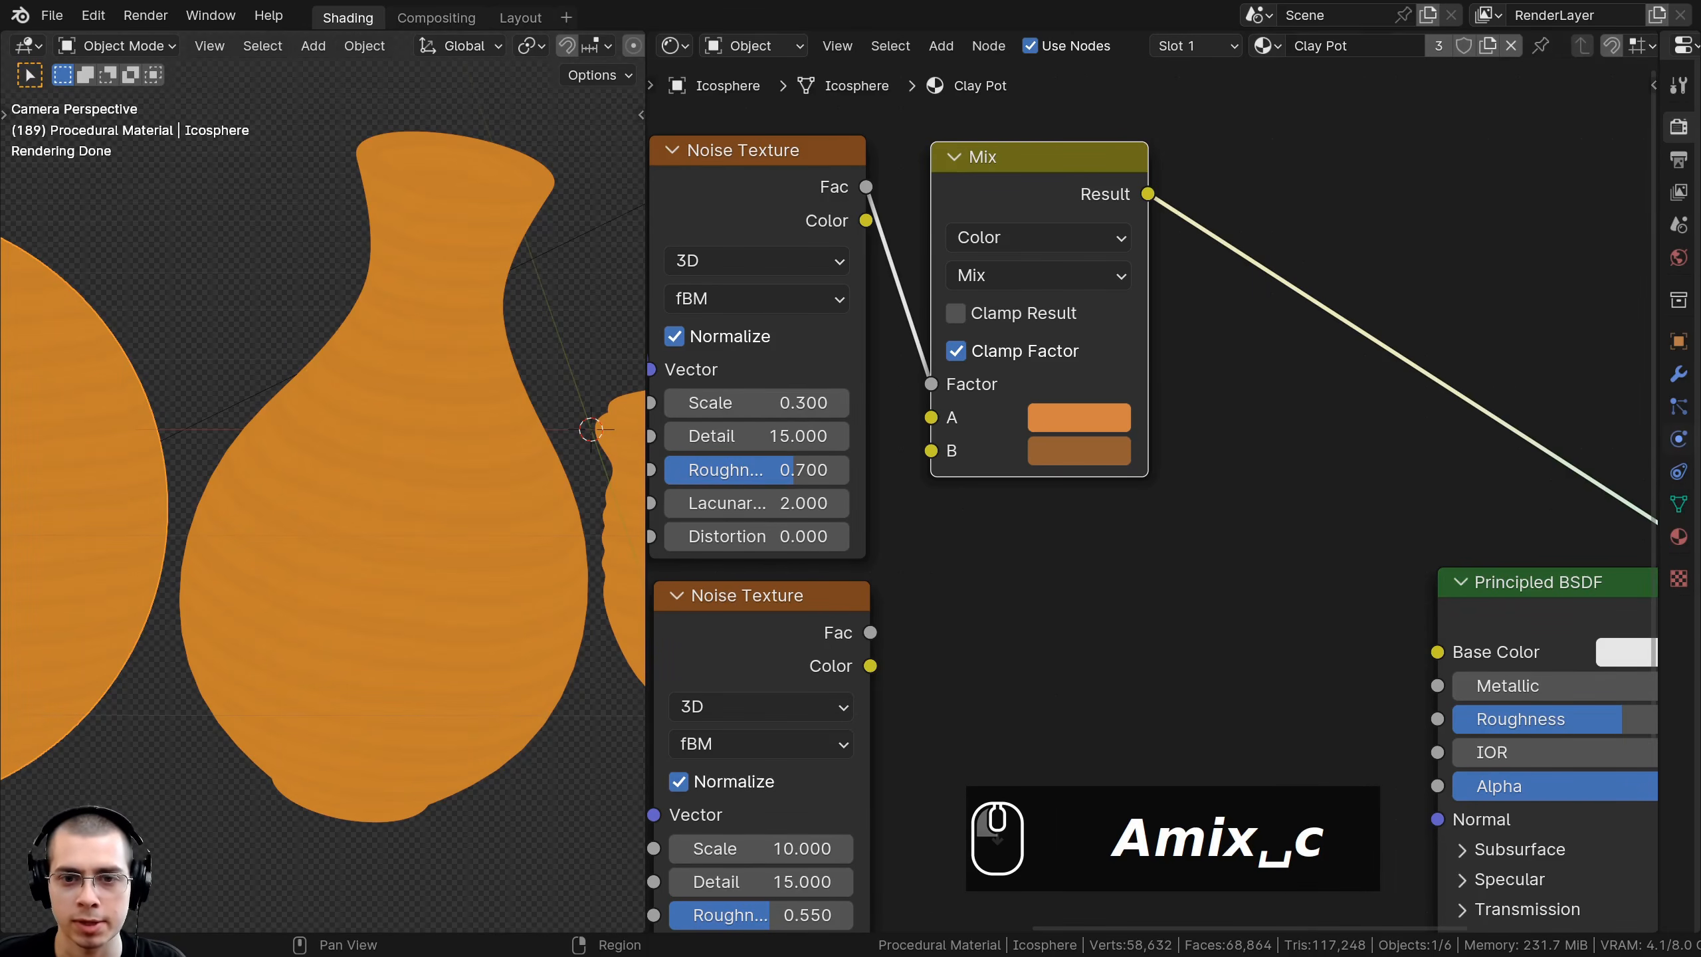
- Paste colour E28C65 into the Mix node's A and a darker reddish brown into B, and view their hex codes
key(ctrl+v)
scroll(1021, 453, up, 1)
scroll(1018, 424, down, 2)
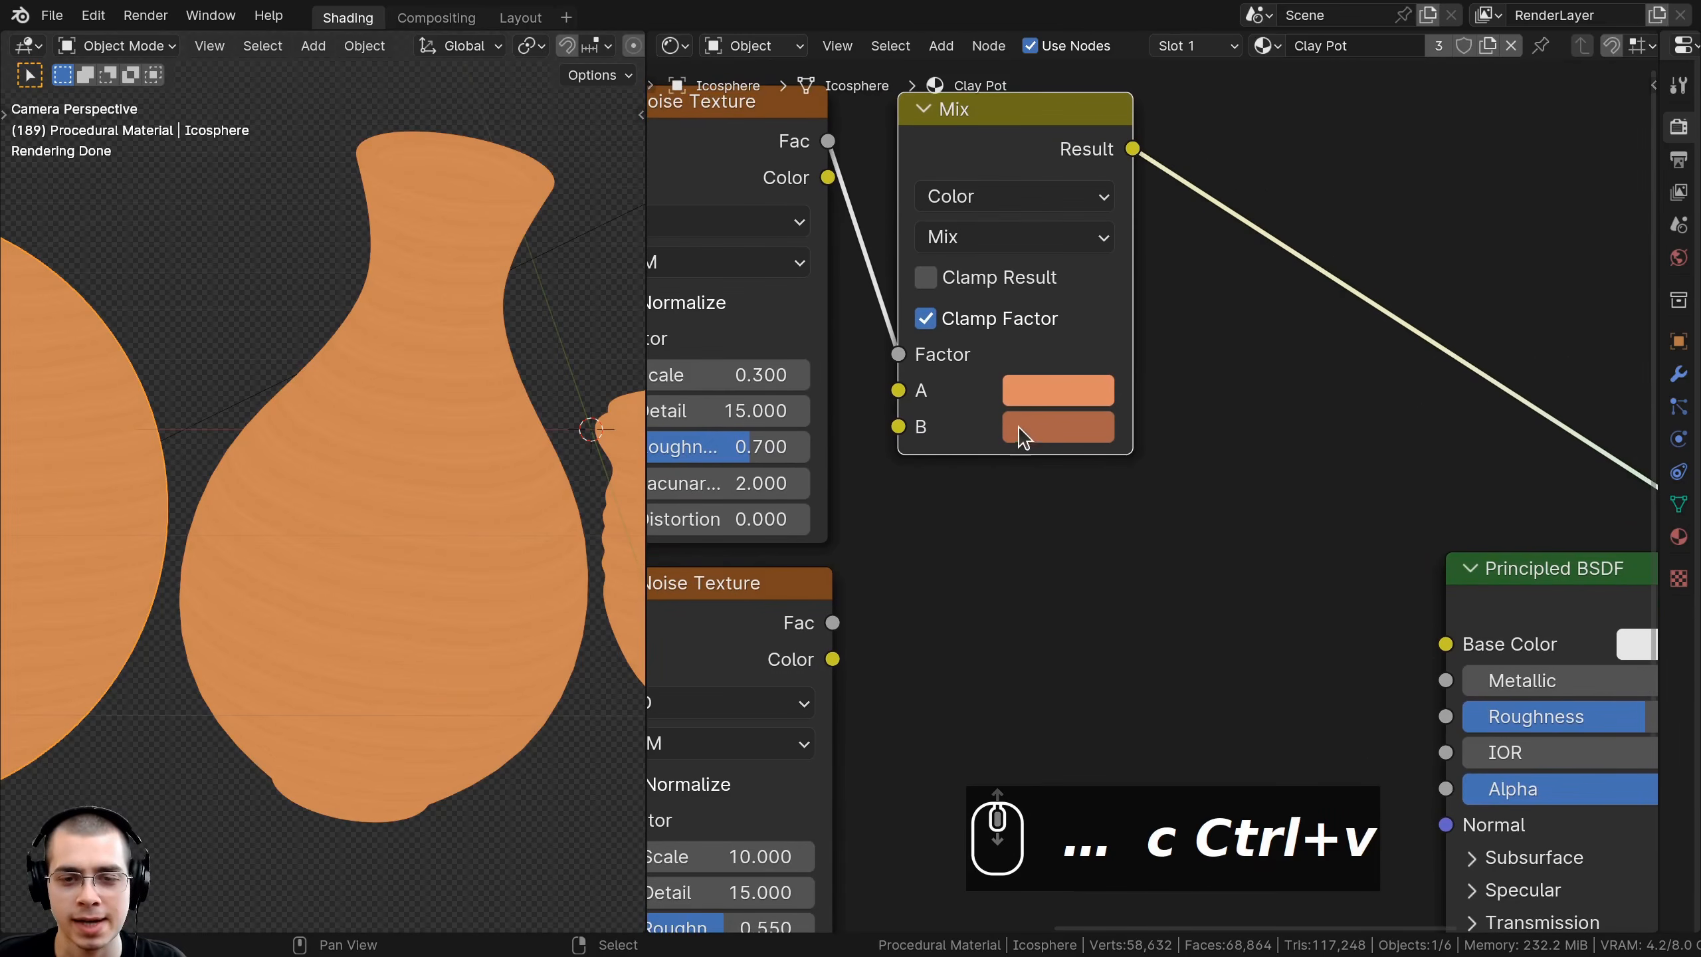
middle_drag(1070, 559, 1083, 282)
click(1041, 151)
click(1279, 485)
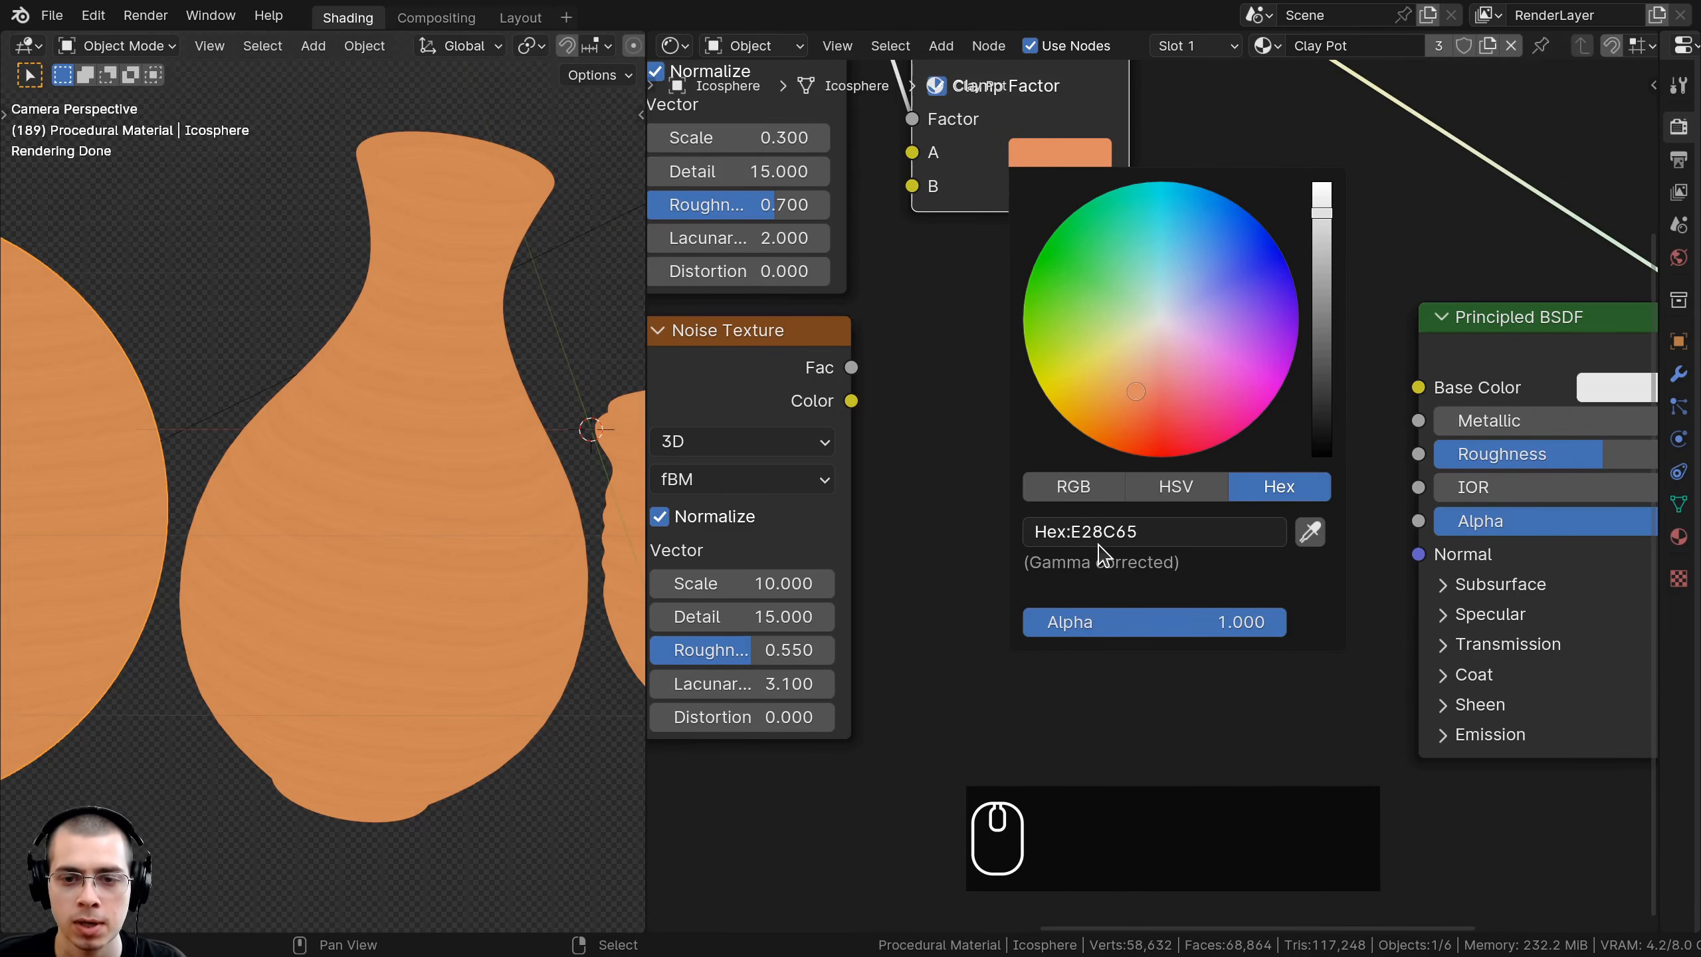
click(1061, 181)
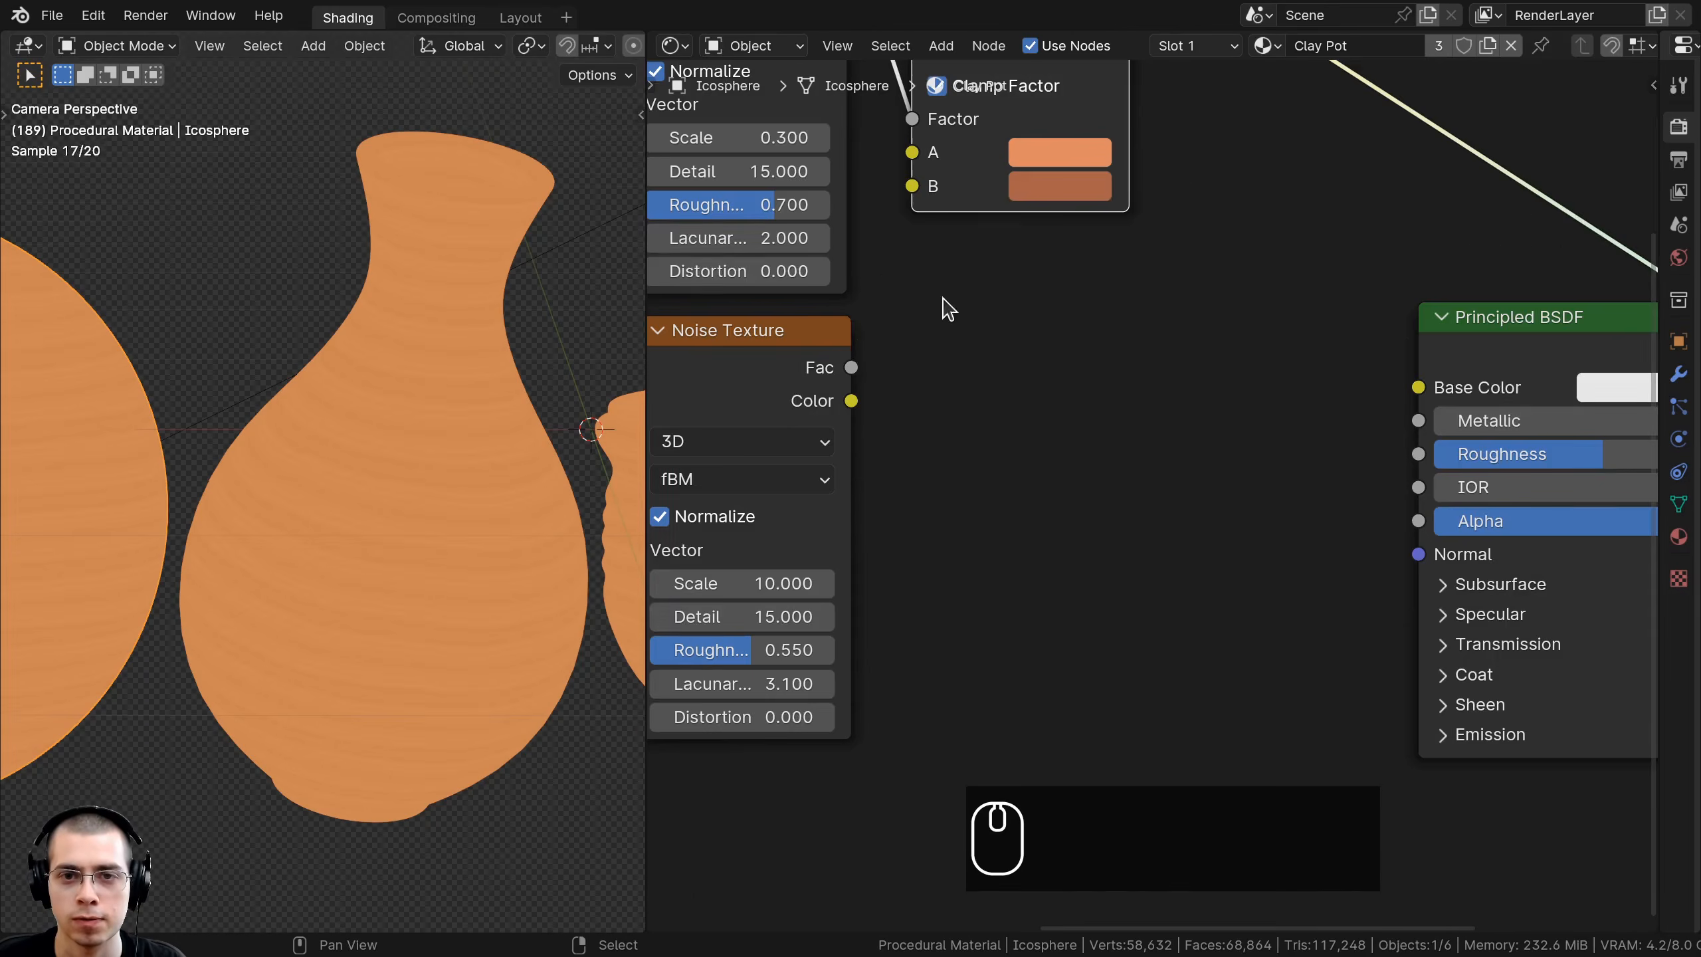
- Duplicate the Mix node and place the copy on the link leaving the original's Result
scroll(1024, 218, down, 3)
scroll(1105, 425, down, 2)
click(930, 511)
scroll(1236, 375, up, 2)
click(1023, 261)
middle_drag(1023, 262, 970, 280)
key(shift+d)
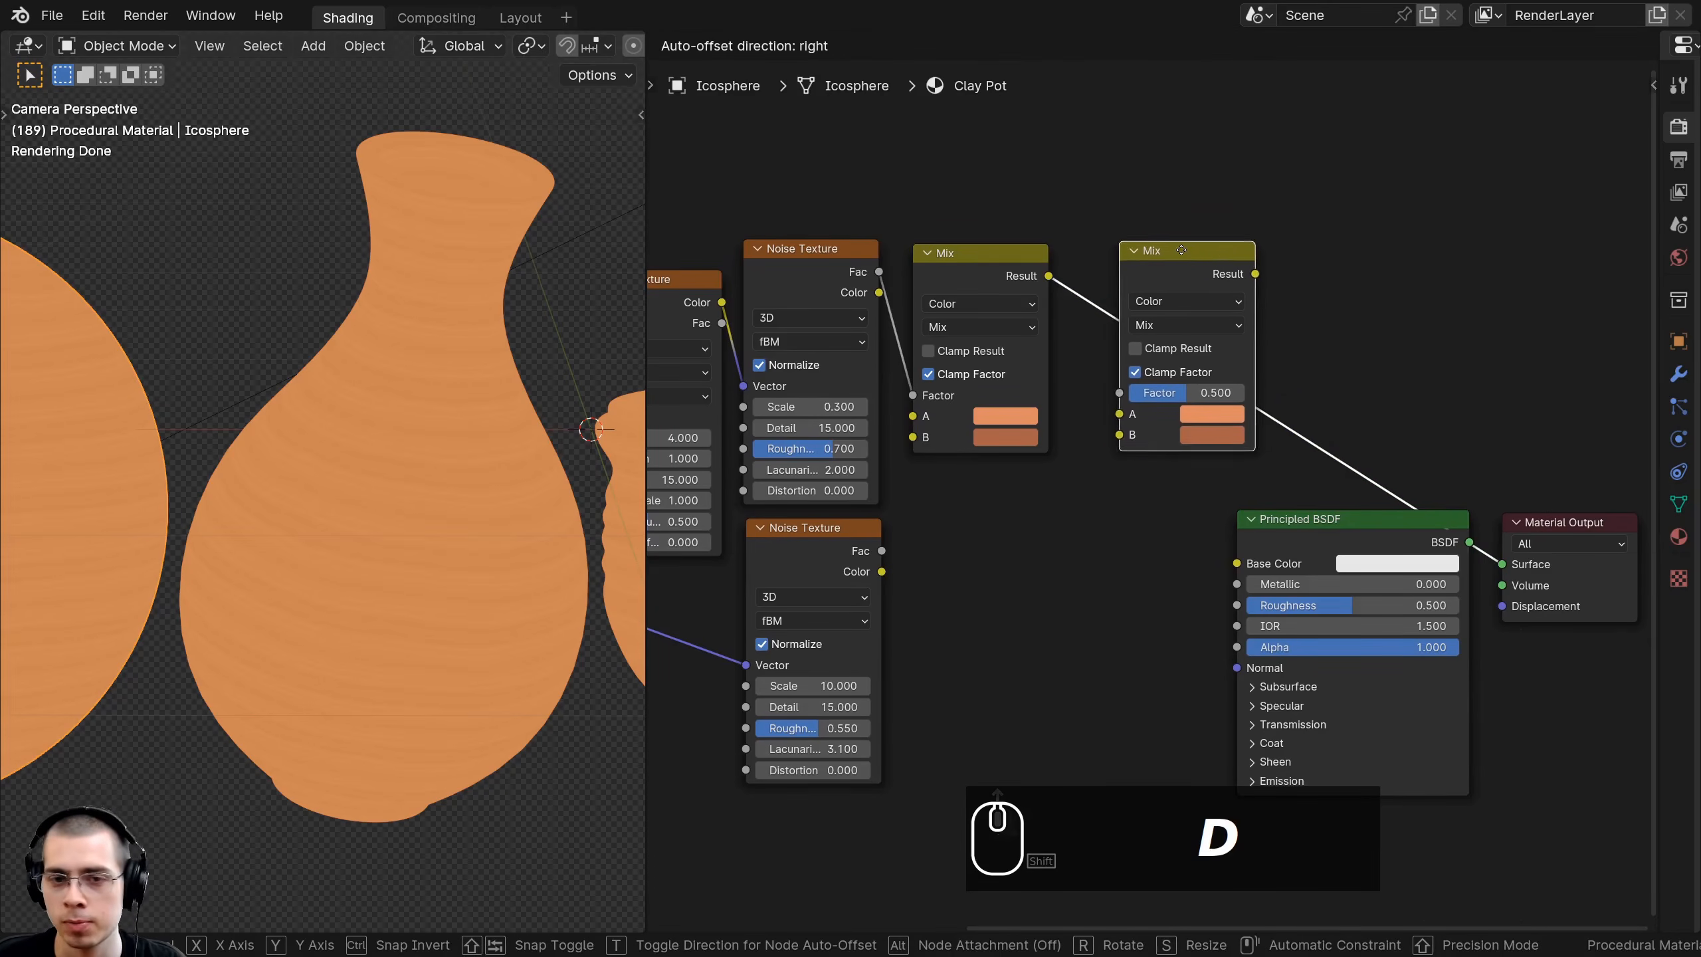
click(1183, 249)
- Connect the lower Noise Texture's Fac output to the Factor of the second Mix node
scroll(881, 606, up, 1)
click(830, 548)
drag(882, 532, 1119, 374)
click(841, 520)
key(g)
right_click(957, 536)
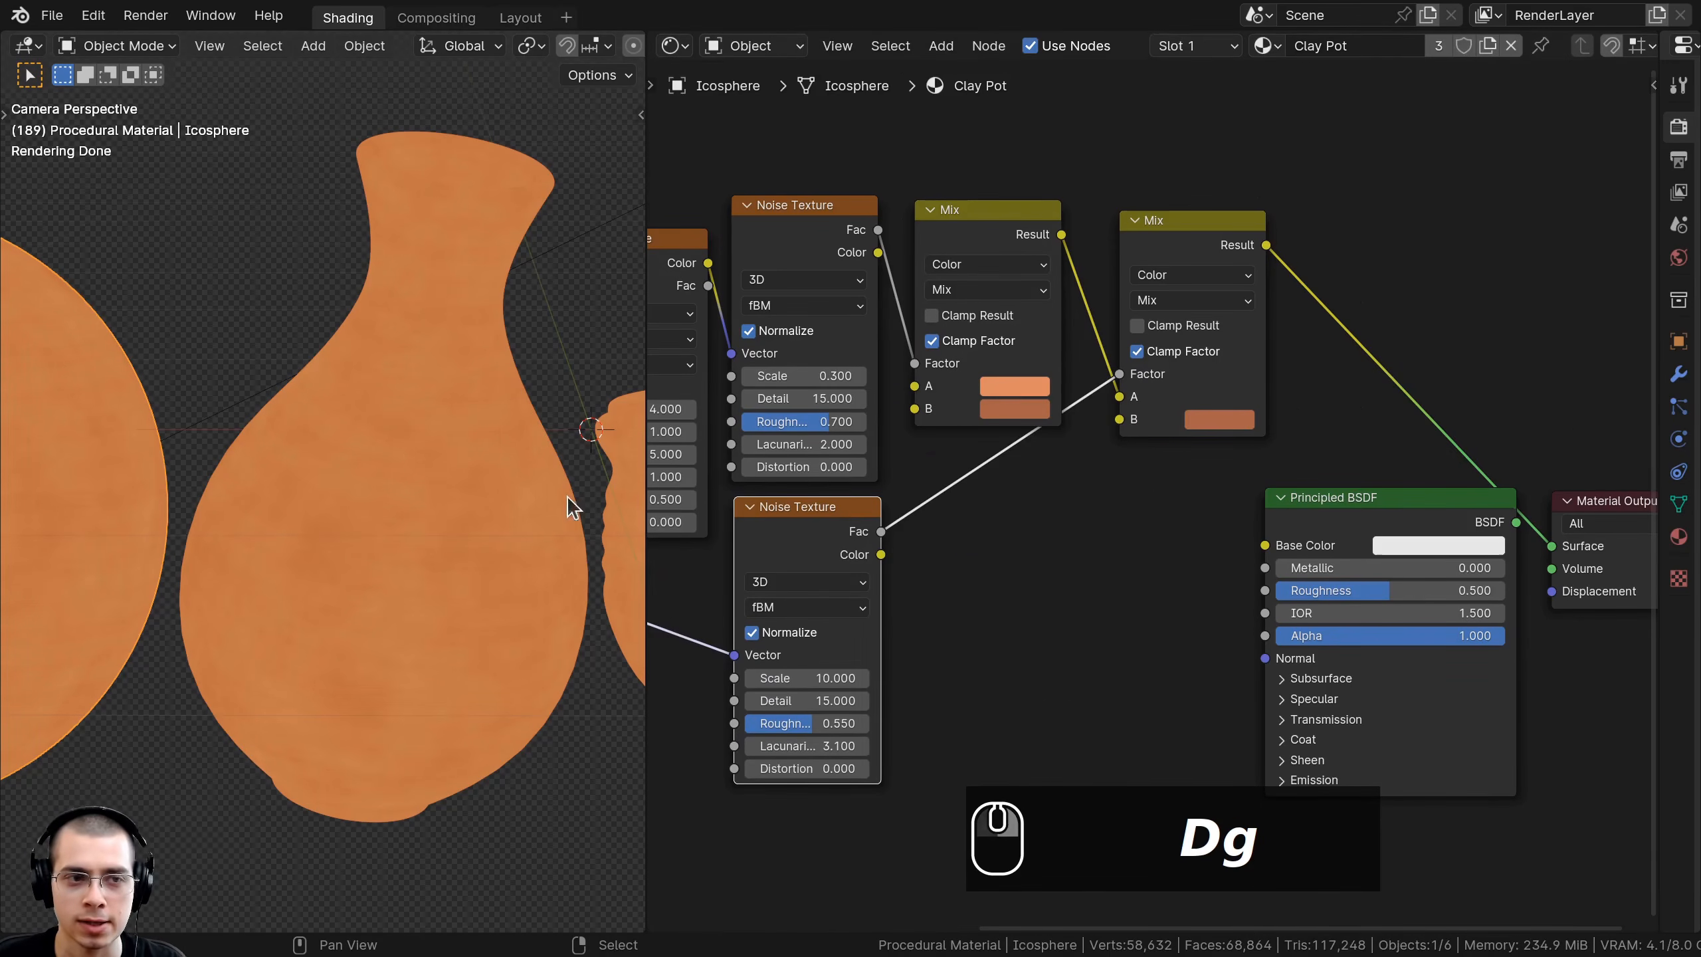
middle_drag(1124, 381, 1070, 384)
scroll(1070, 384, up, 2)
middle_drag(1195, 255, 1180, 255)
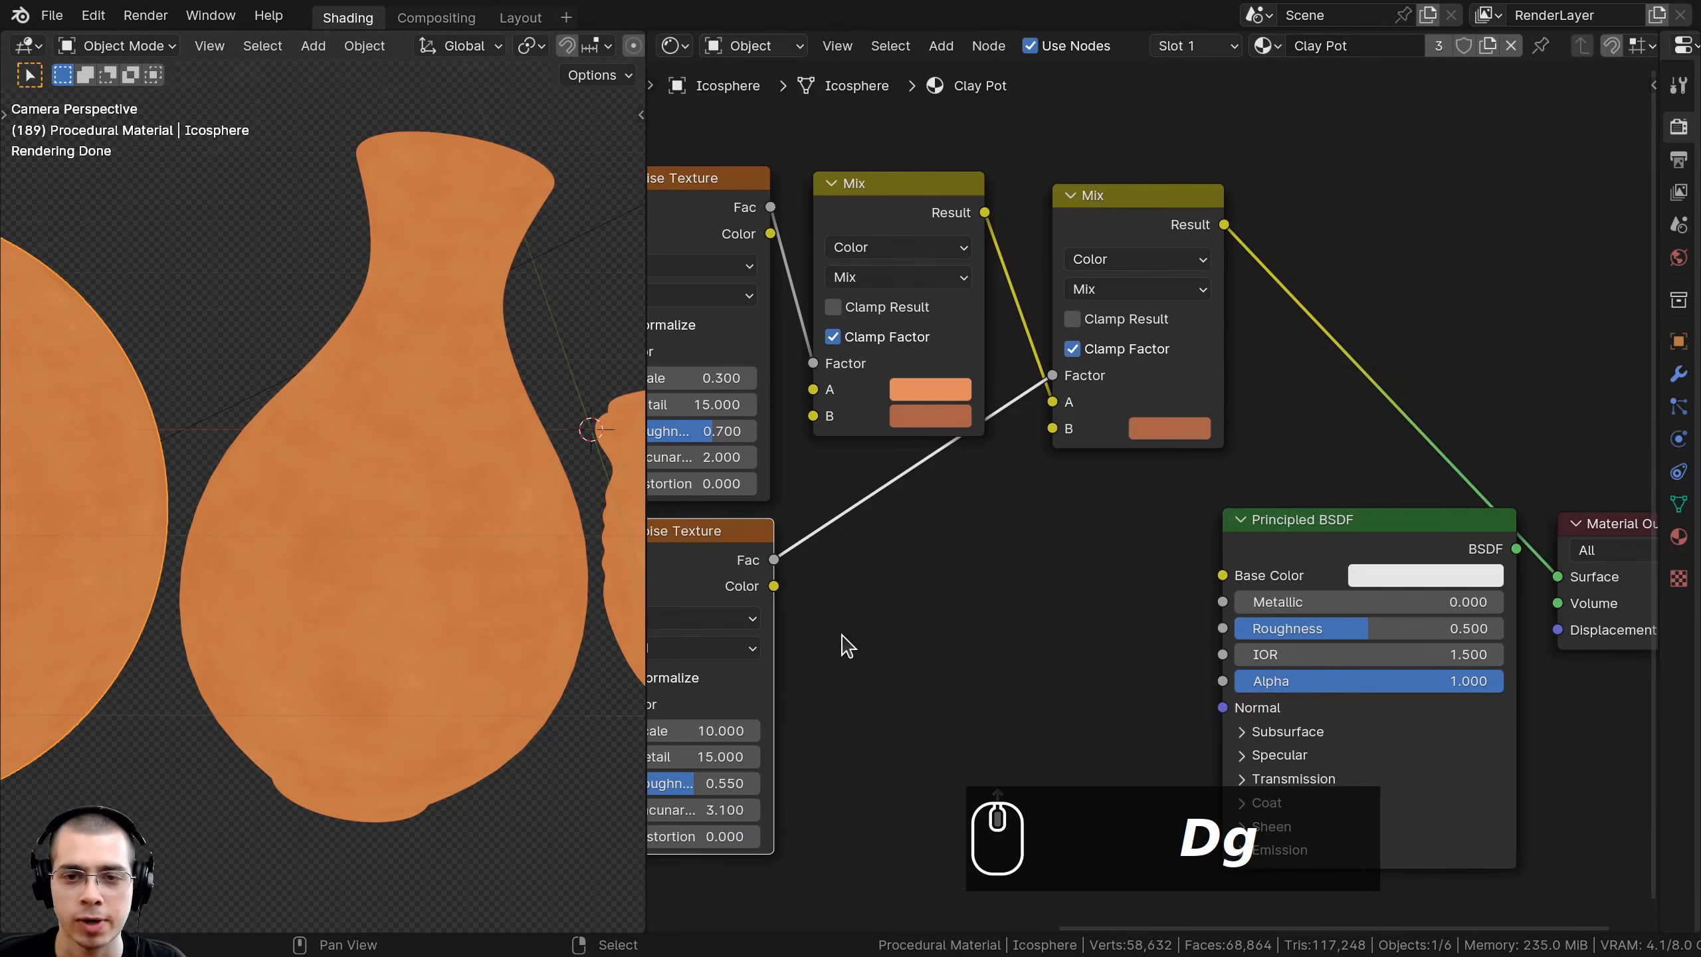
- Preview the lower Noise Texture's output on the pots and examine the vase surface up close
middle_drag(834, 621, 1076, 537)
ctrl+shift+click(905, 494)
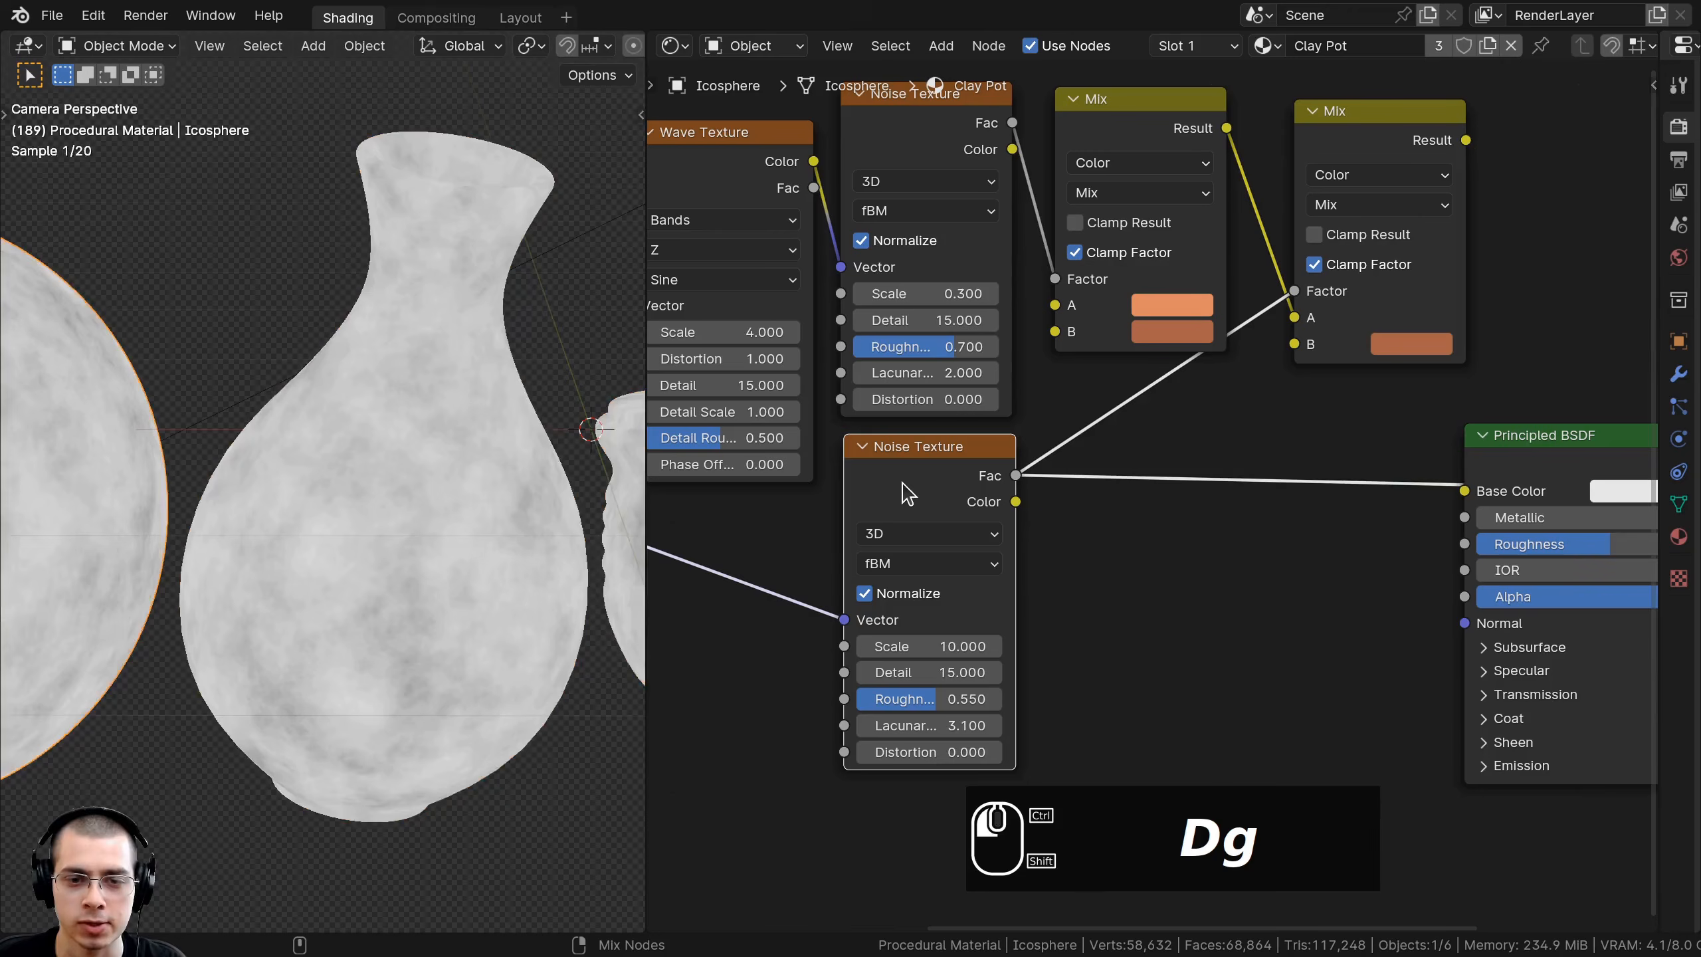
scroll(500, 534, up, 5)
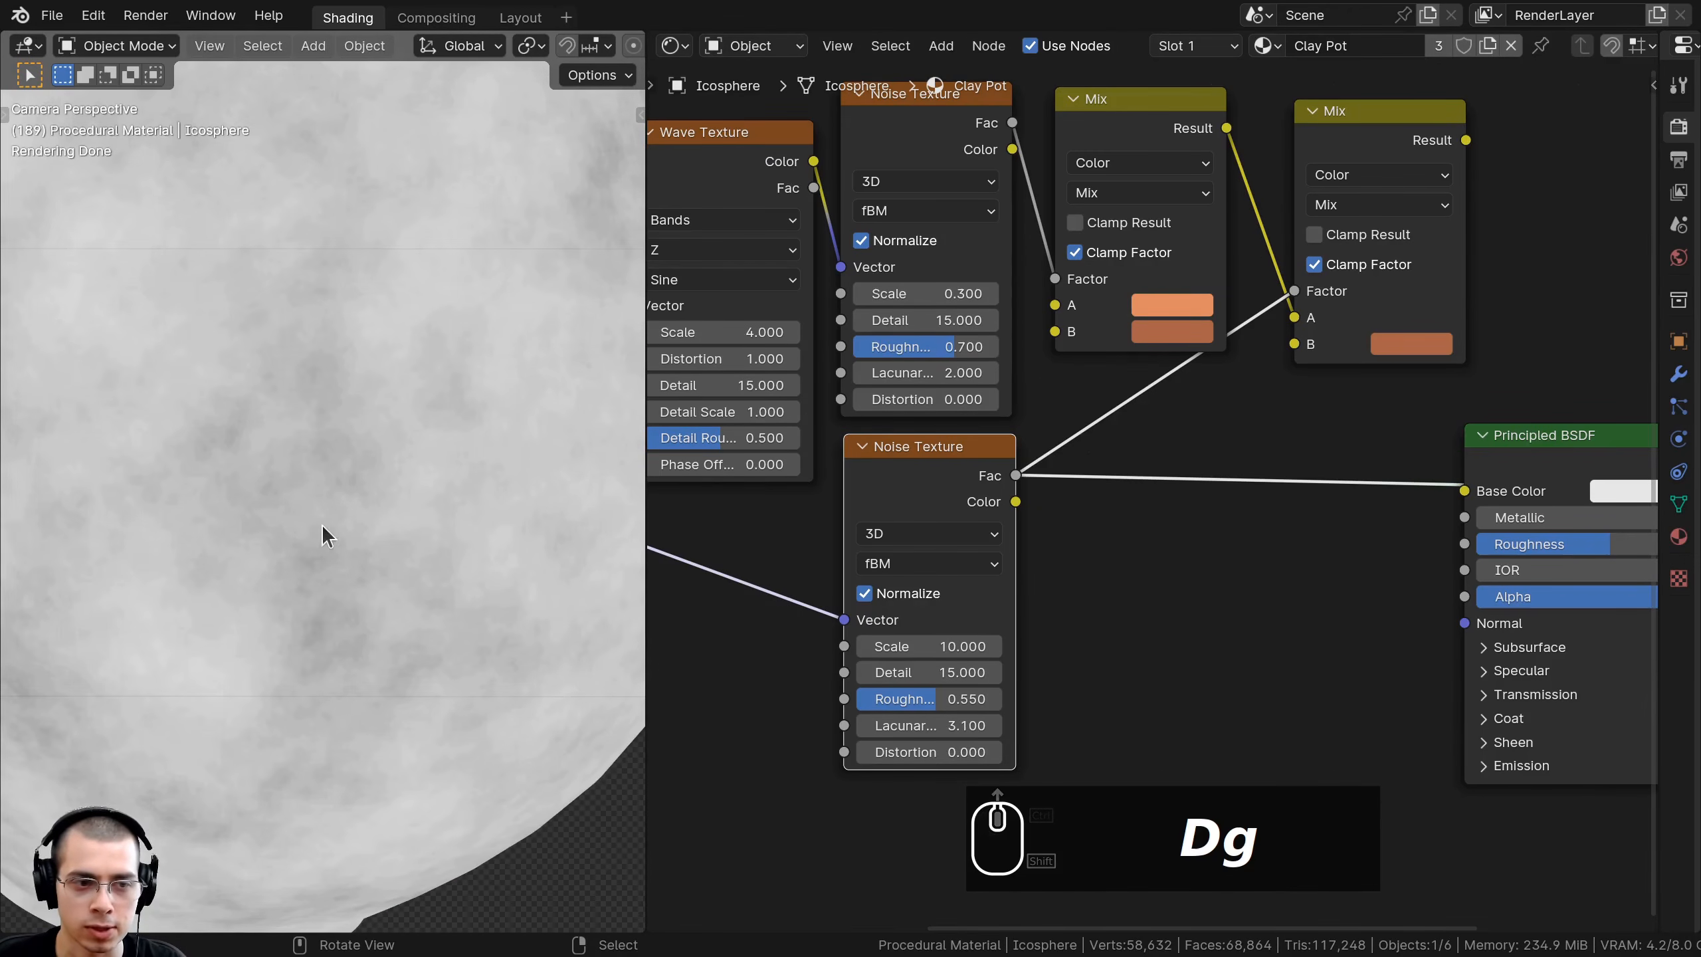
- Preview the second Mix node on the objects and set its blending mode to Darken
middle_drag(1097, 104, 1016, 127)
middle_drag(1232, 191, 1031, 244)
ctrl+shift+click(1018, 307)
scroll(1031, 244, up, 1)
click(1026, 275)
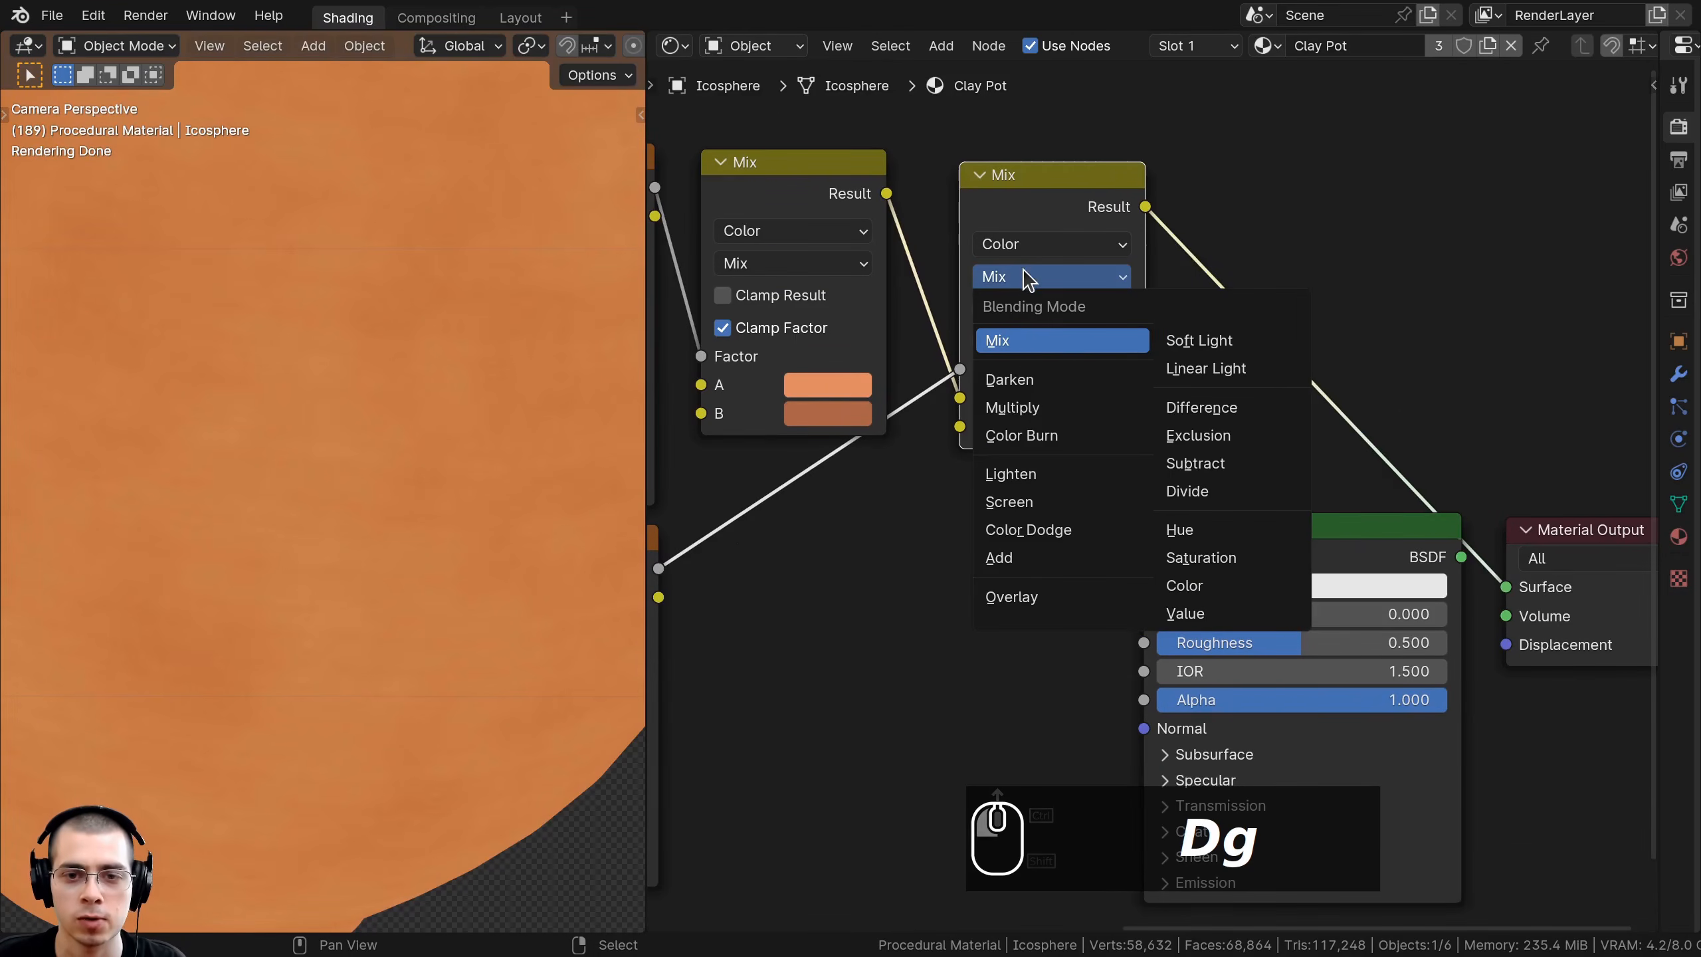
click(1027, 379)
- Return to the camera view and set the Darken node's colour B to dark brown, hex 4A3022
scroll(402, 267, down, 5)
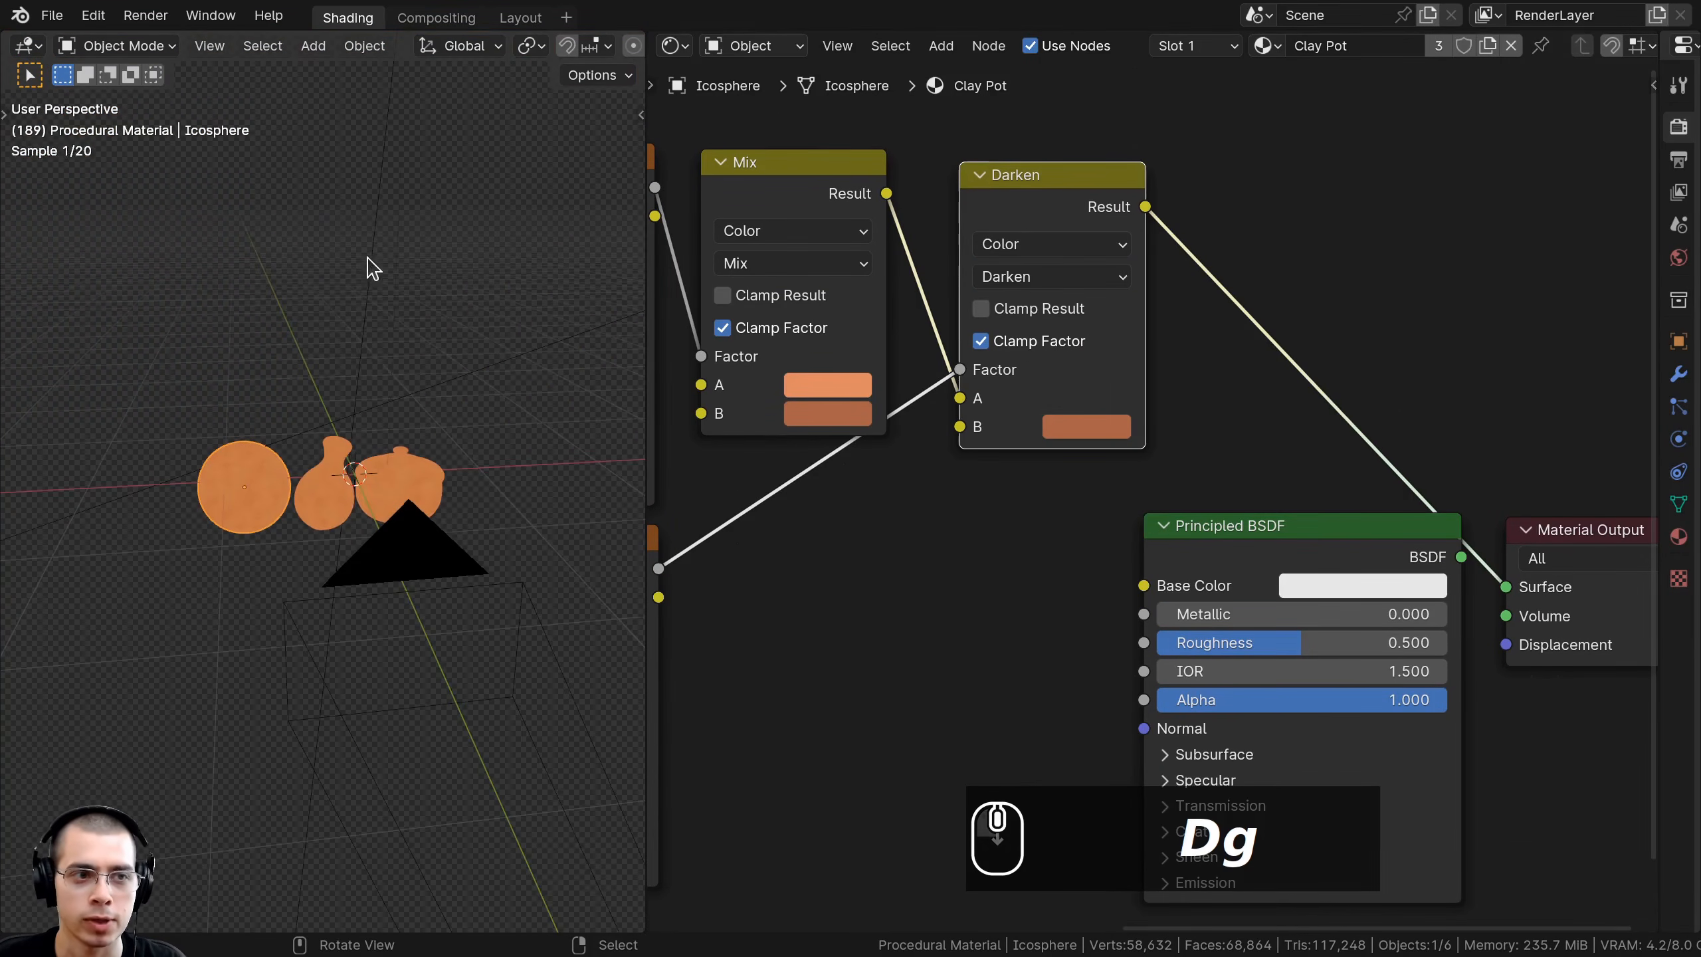
key(KP_0)
middle_drag(757, 501, 958, 520)
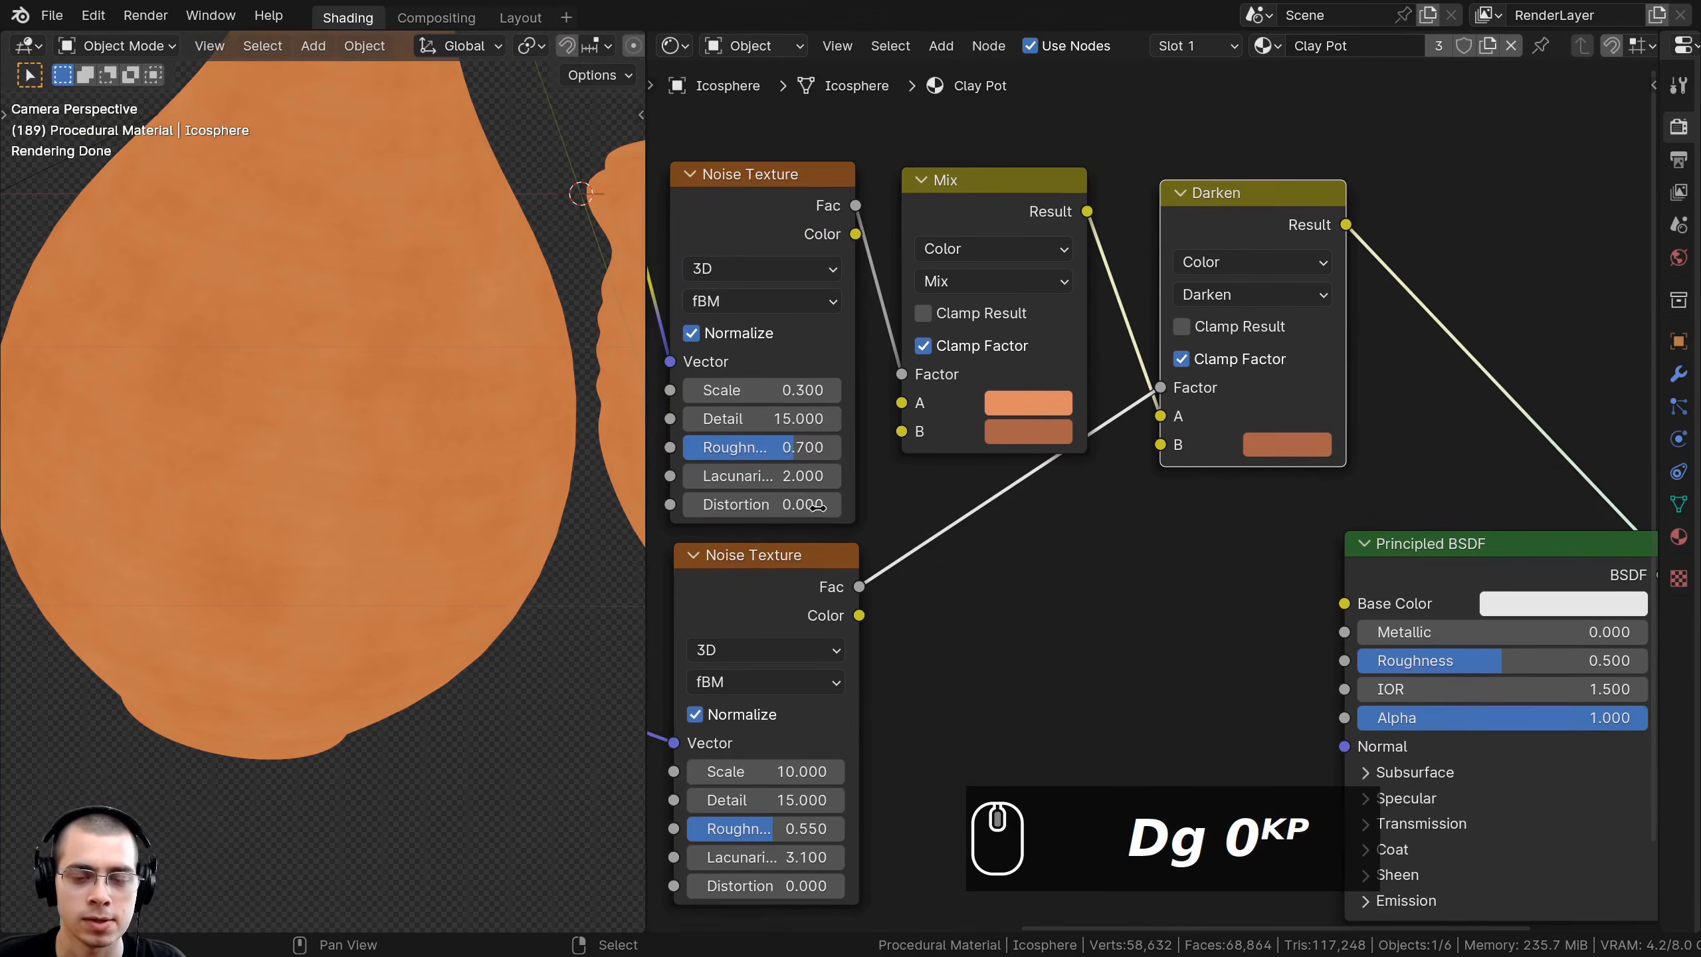
click(1291, 455)
drag(1517, 118, 1509, 183)
click(1291, 445)
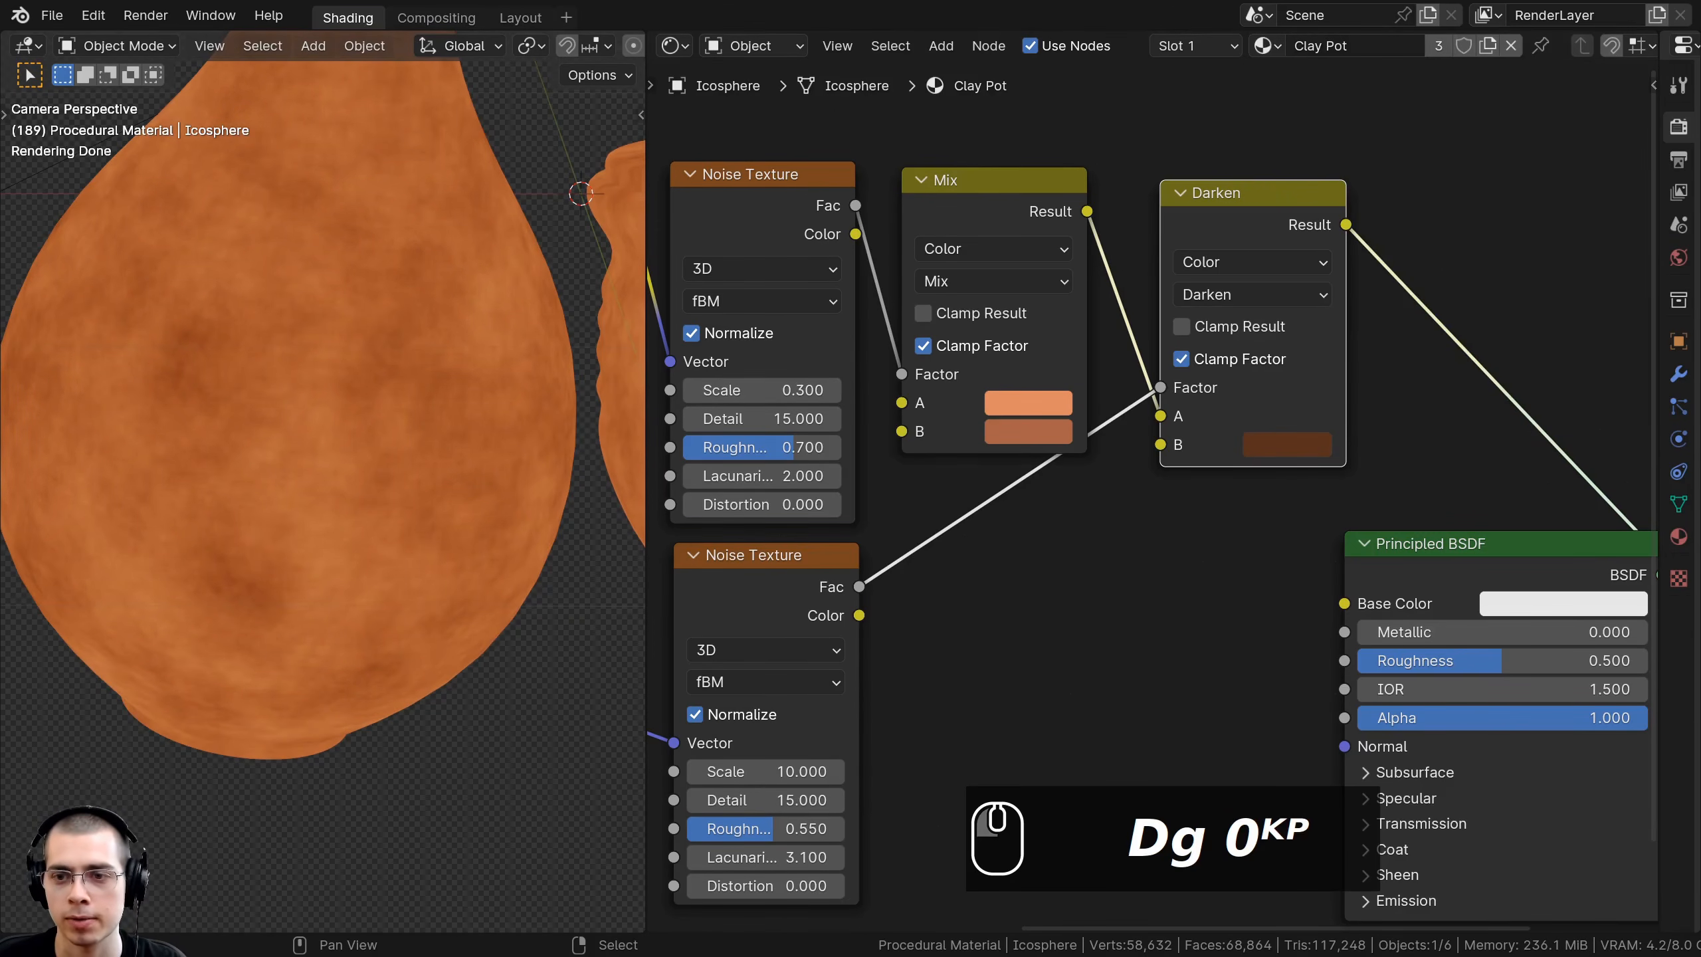
scroll(1229, 179, down, 2)
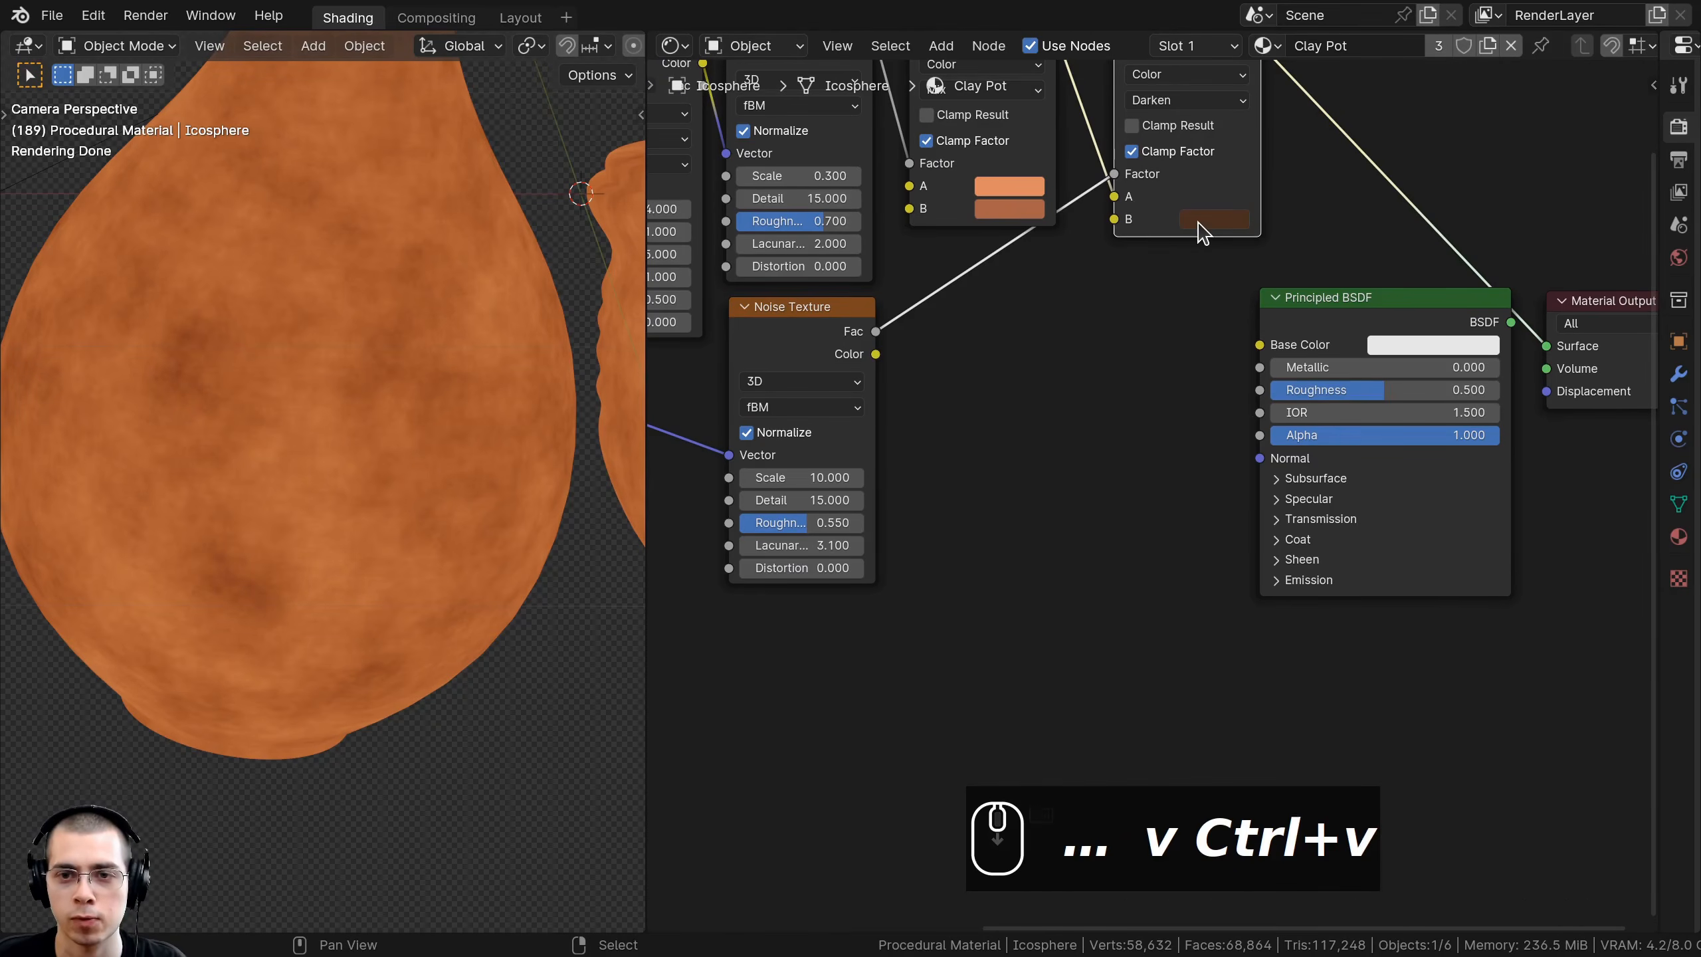
scroll(1202, 232, up, 1)
click(1200, 200)
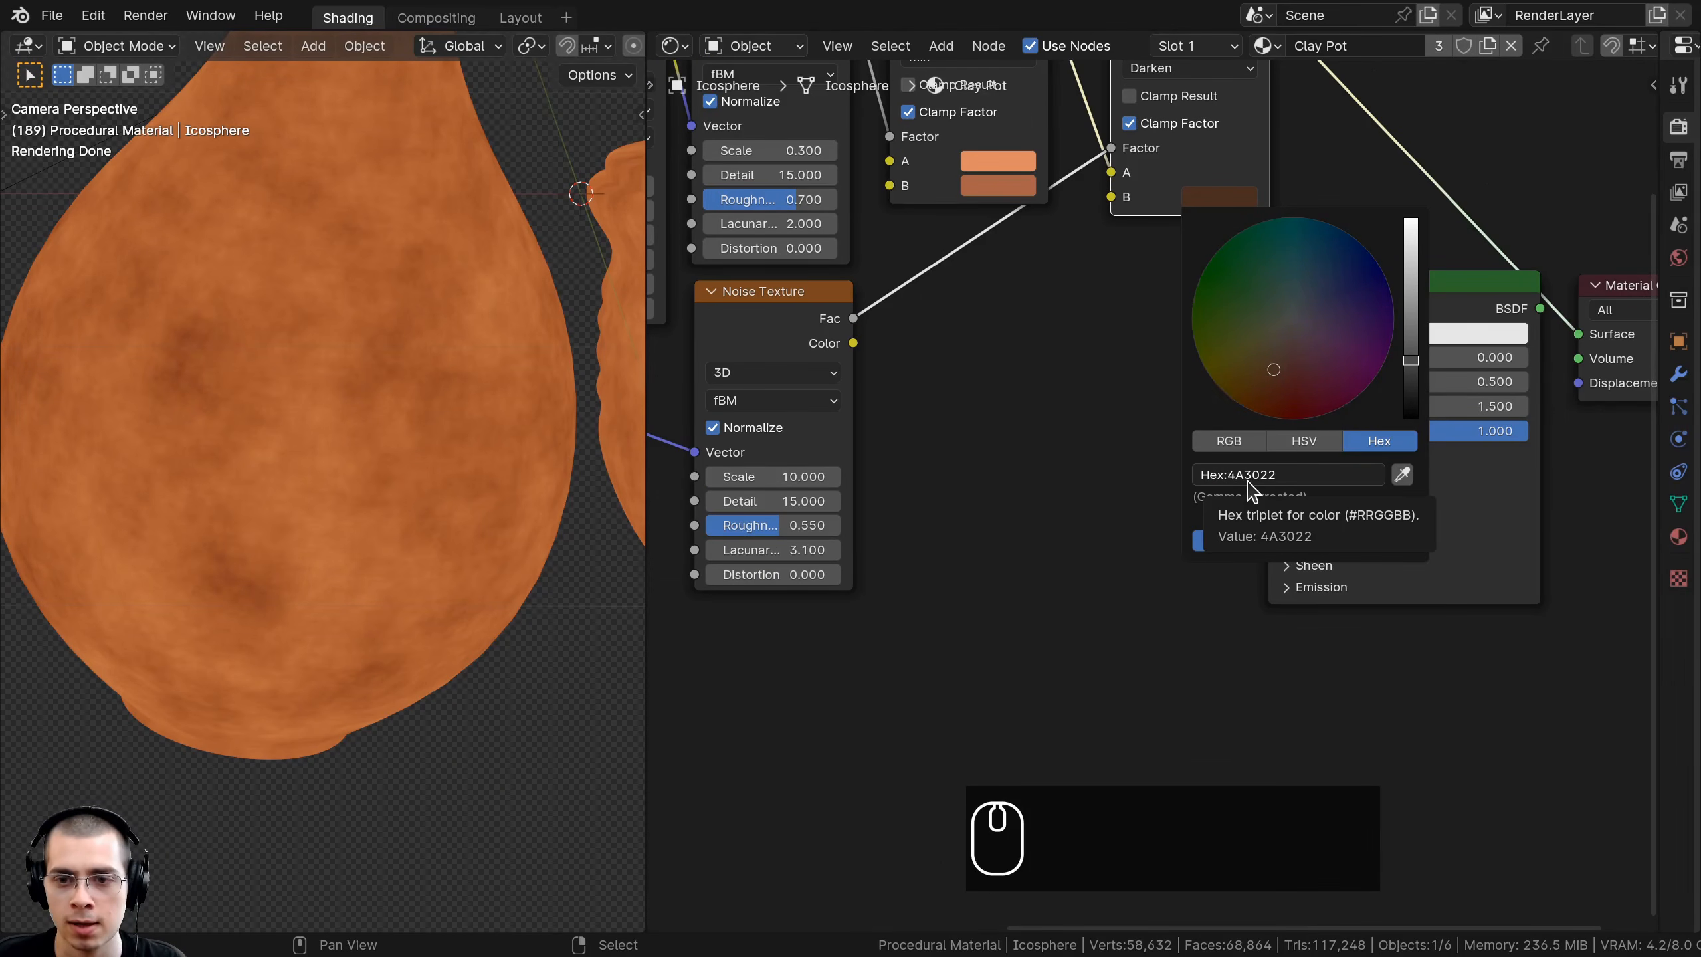
scroll(1111, 398, down, 2)
middle_drag(1110, 398, 1116, 411)
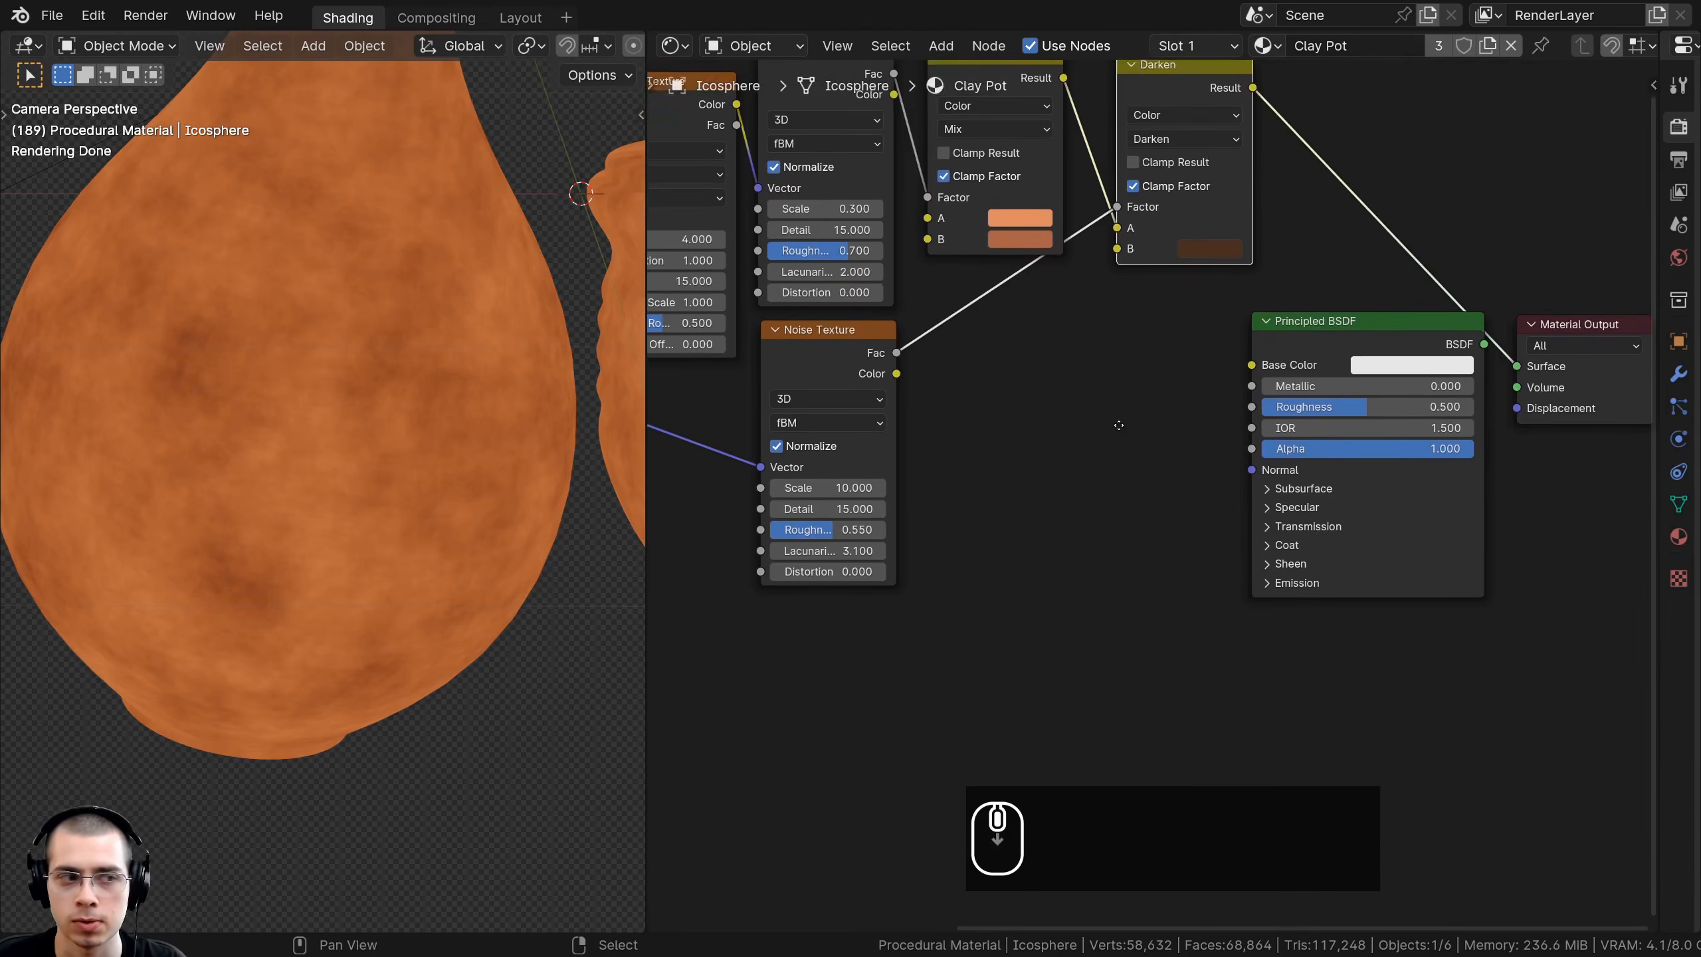
middle_drag(1116, 411, 1140, 477)
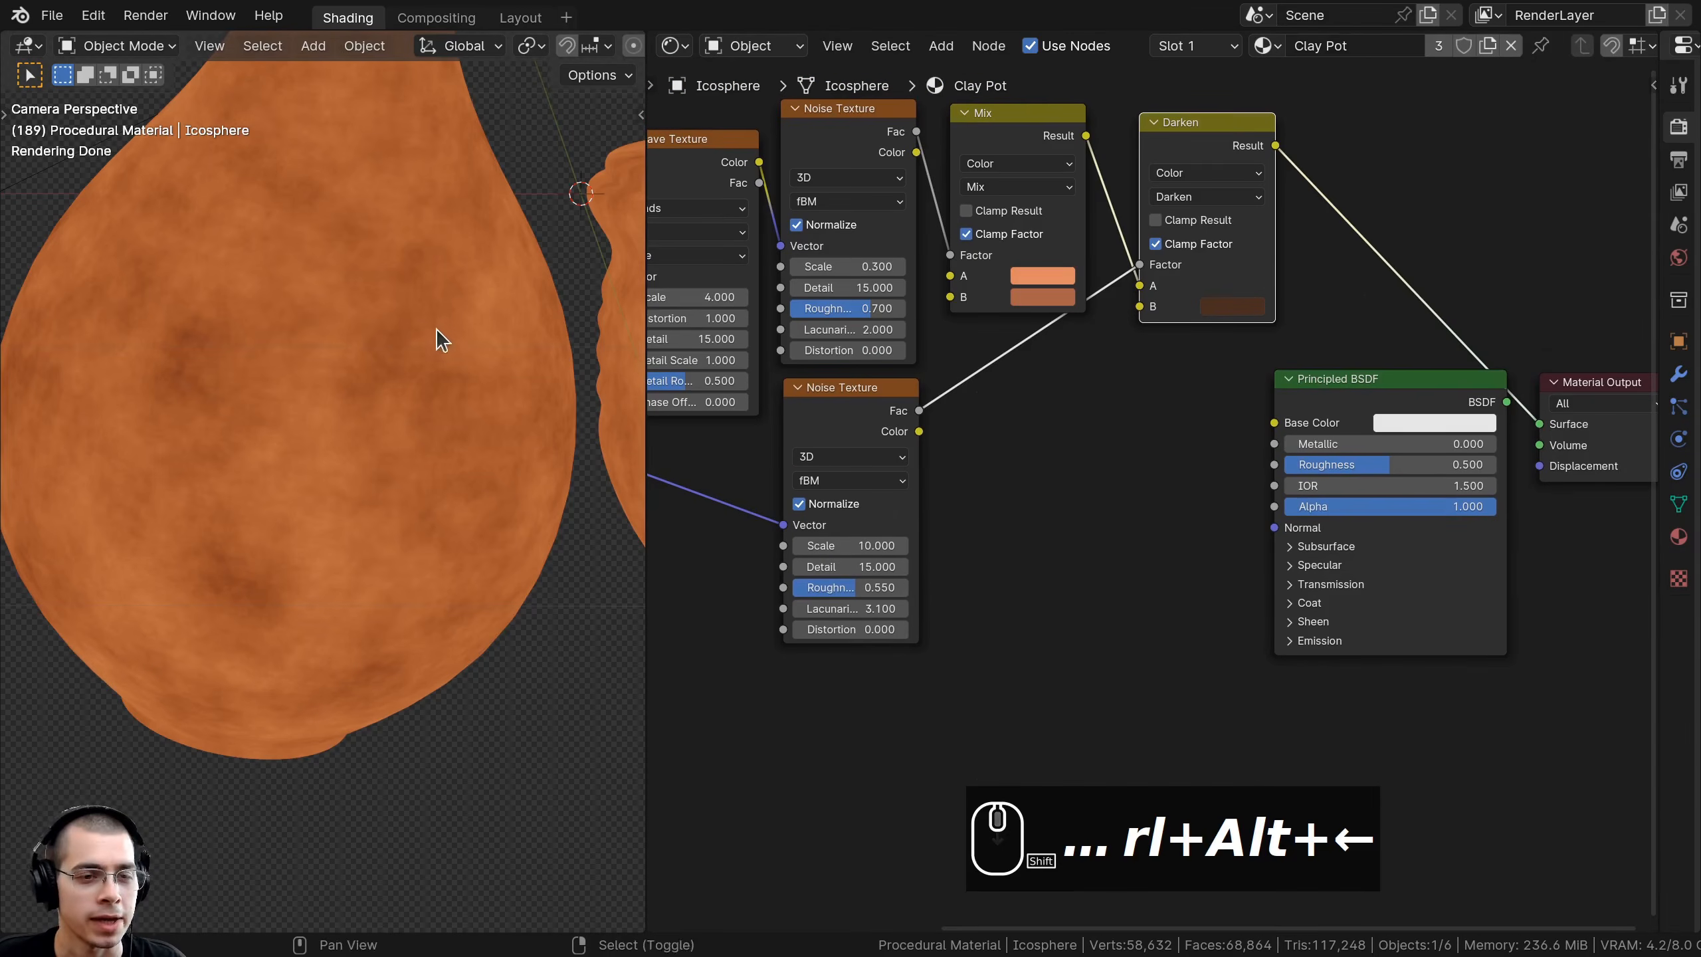
- Add a Hue/Saturation/Value node between the lower Noise Texture and the Darken node's Factor, and reposition the Darken node
shift+middle_drag(436, 328, 448, 480)
middle_drag(960, 413, 994, 380)
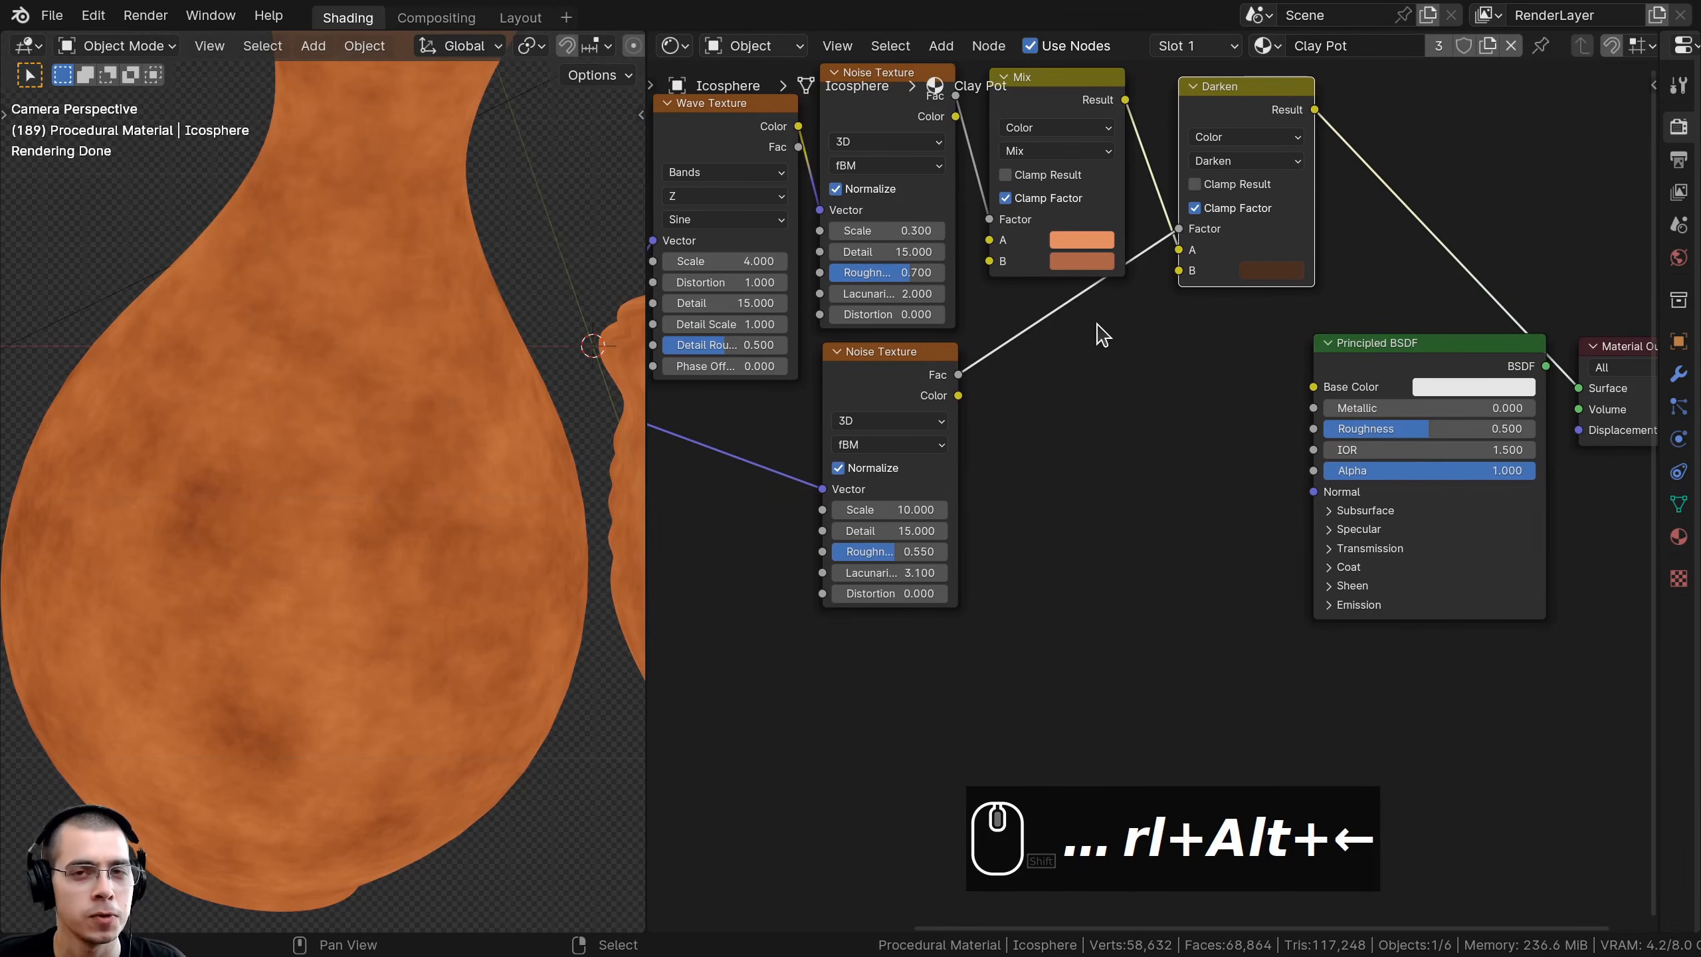
scroll(1039, 342, up, 1)
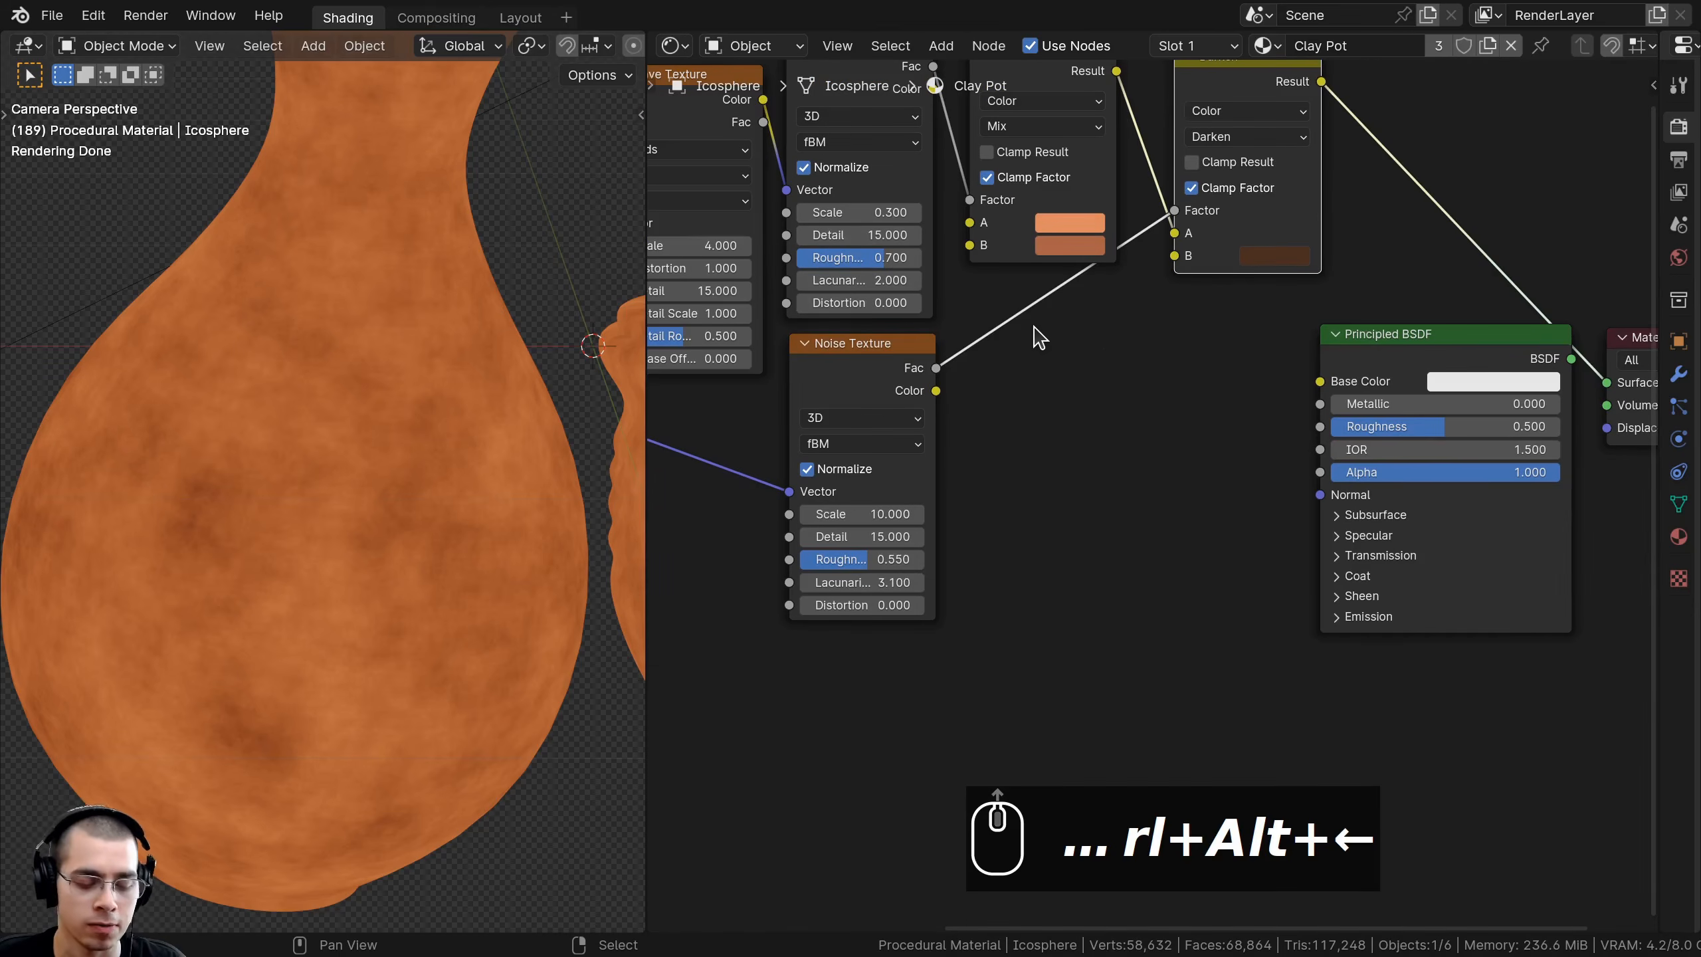
key(shift+a)
click(1044, 325)
text(hue)
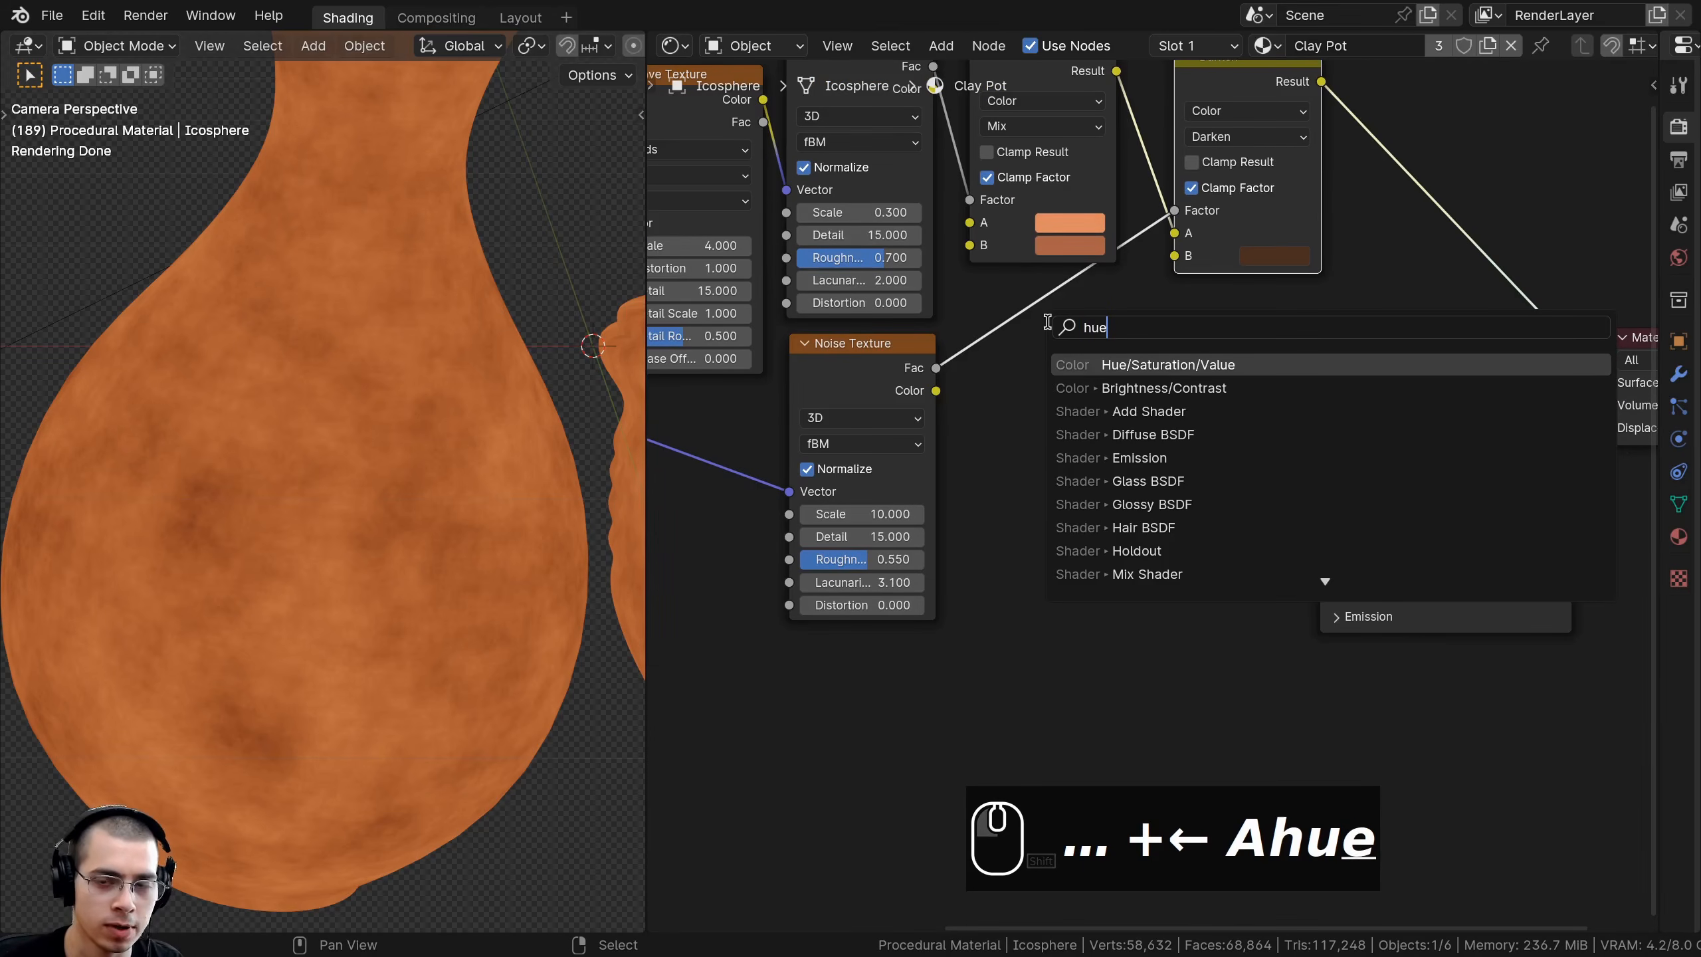
click(1098, 365)
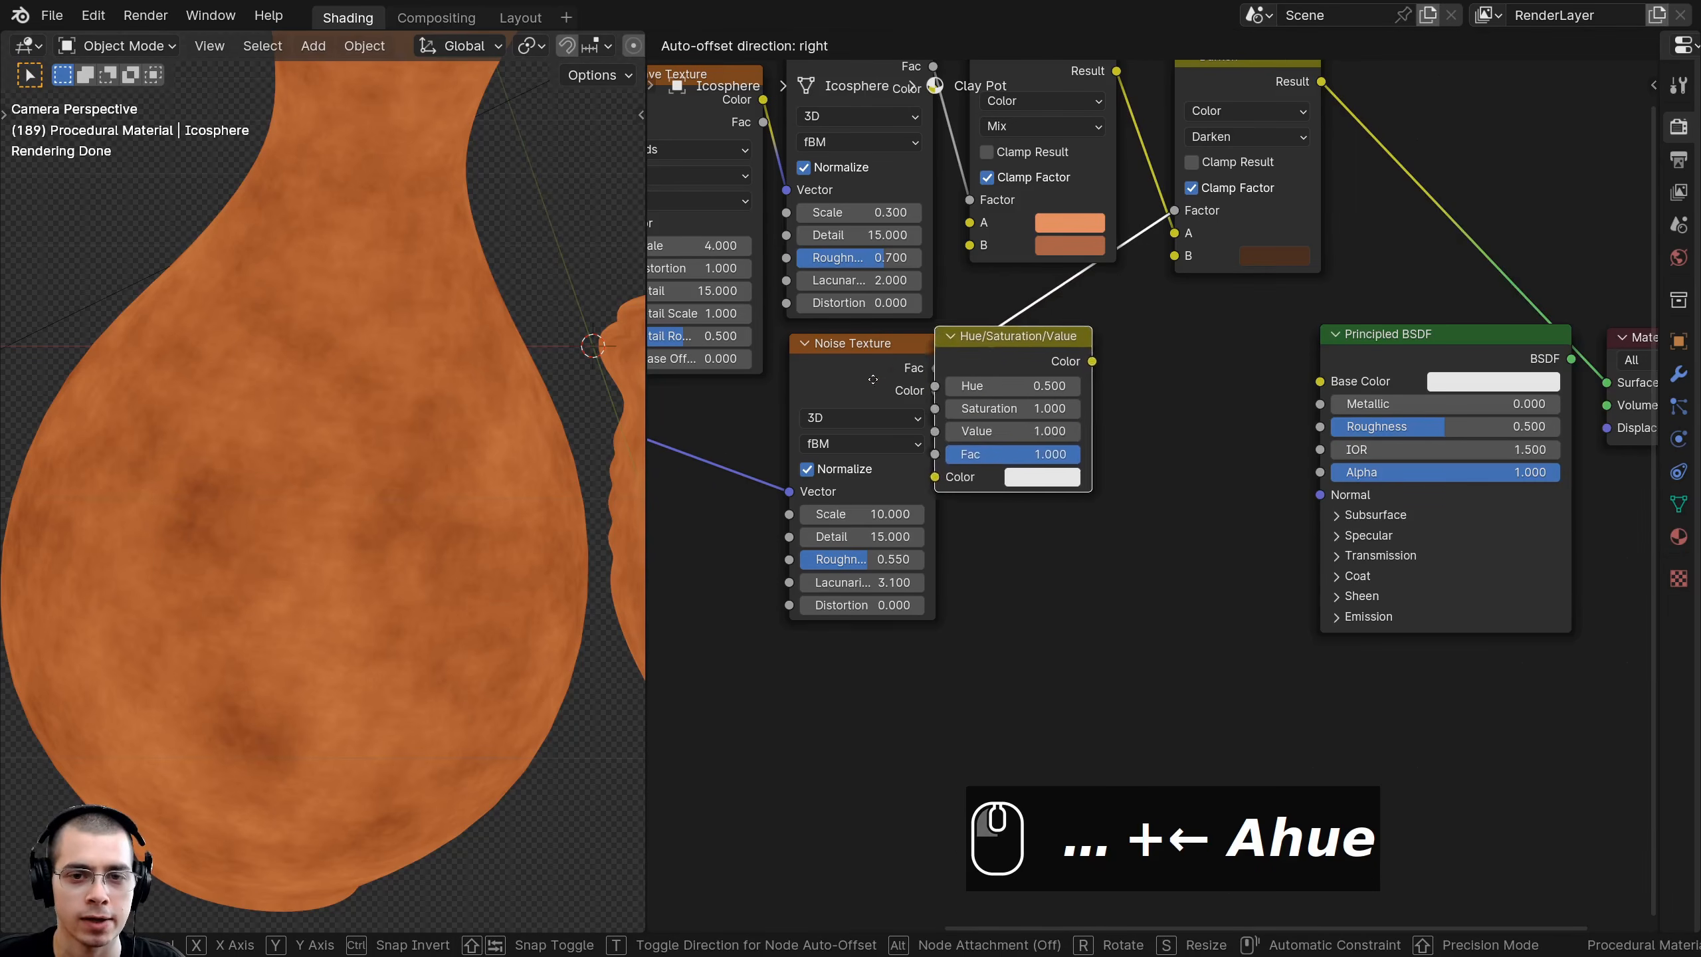
click(1041, 355)
drag(1321, 149, 1227, 153)
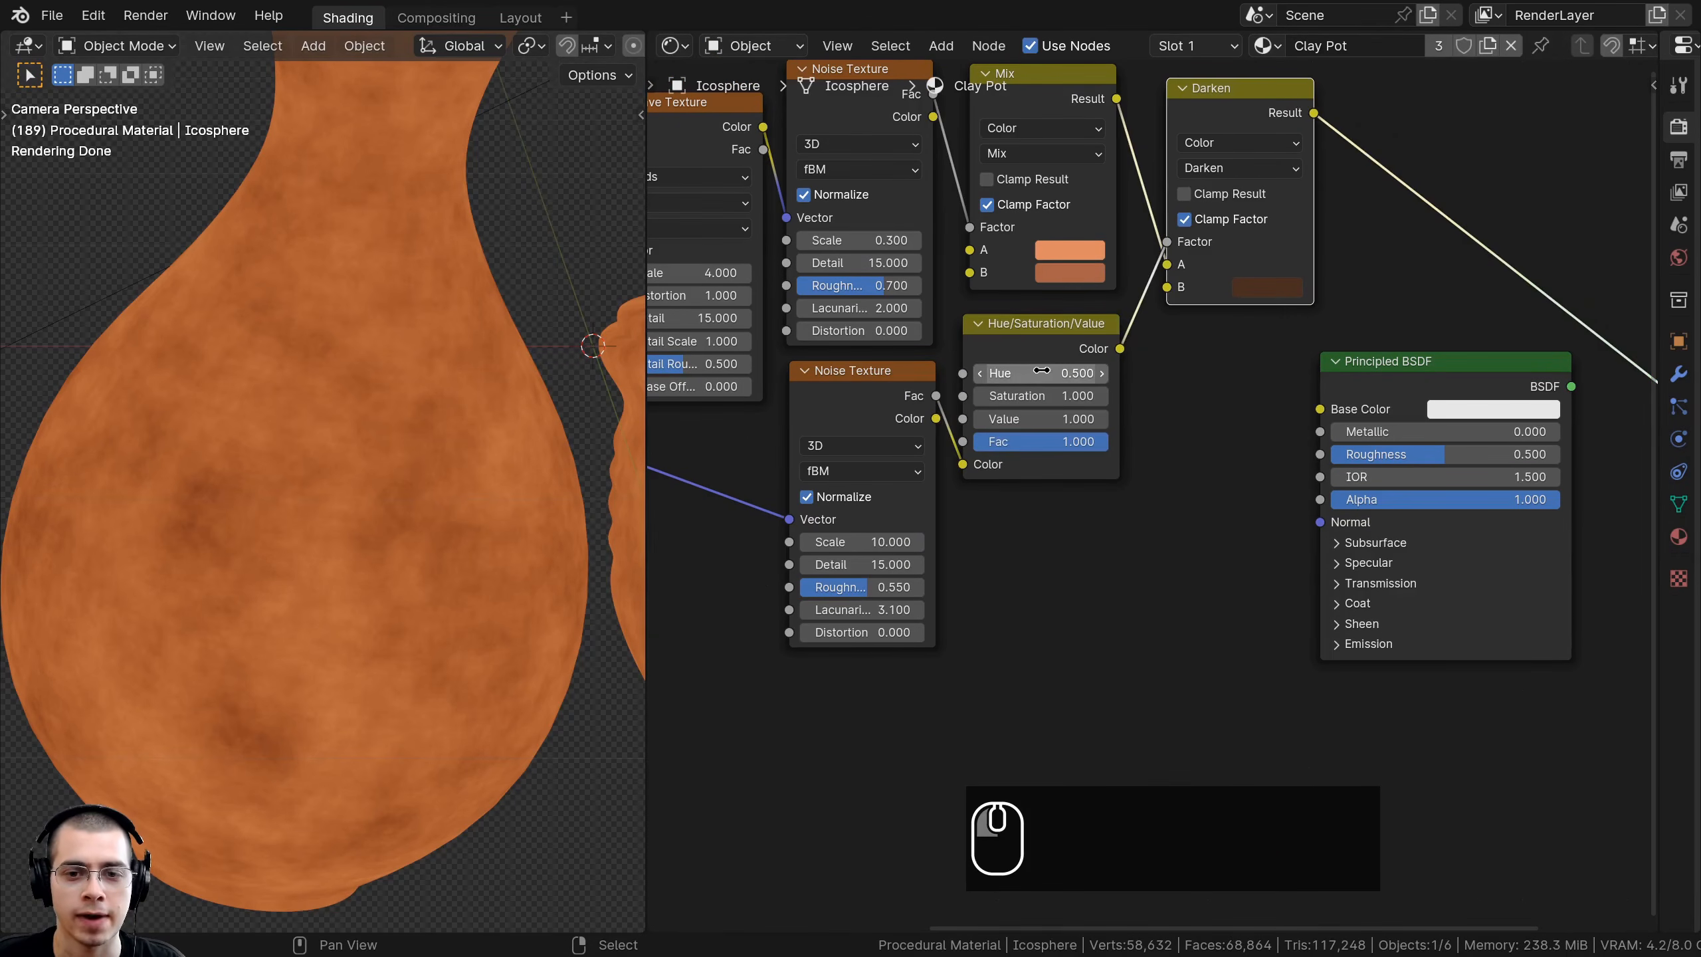
- Try adjusting the Value setting of the Hue/Saturation/Value node to vary the dark patches
mouse_move(1041, 419)
mouse_down()
mouse_move(985, 418)
mouse_move(1246, 419)
mouse_move(1055, 418)
mouse_up()
scroll(542, 434, down, 3)
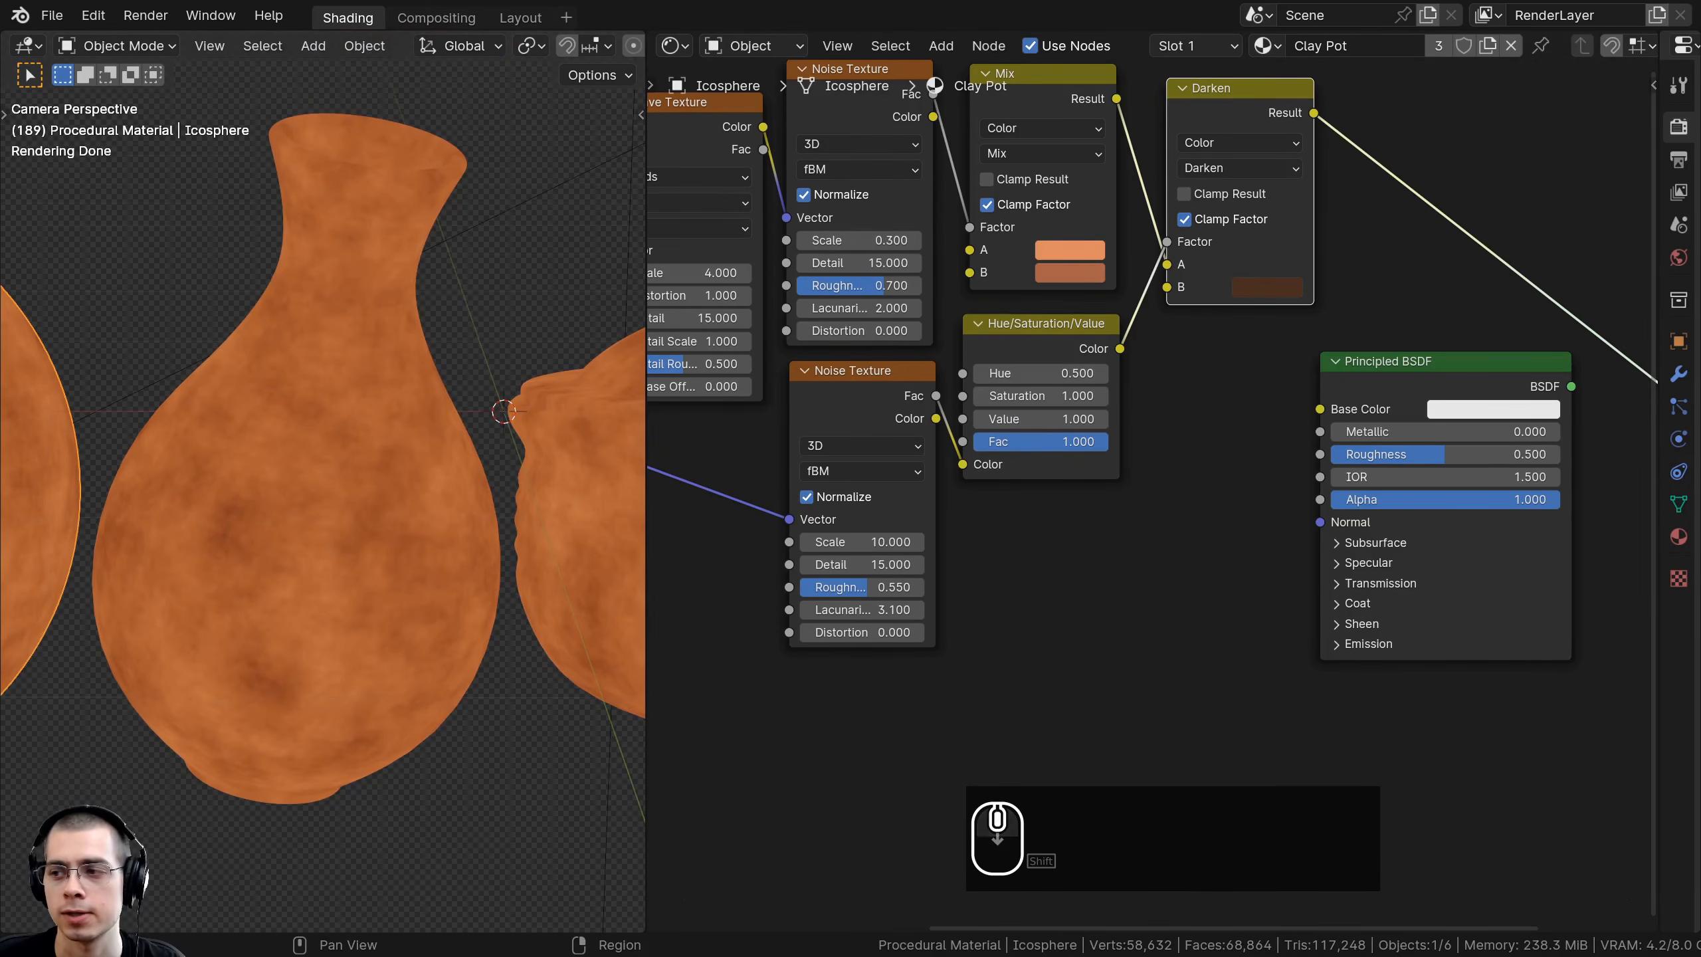
middle_drag(1114, 295, 1045, 327)
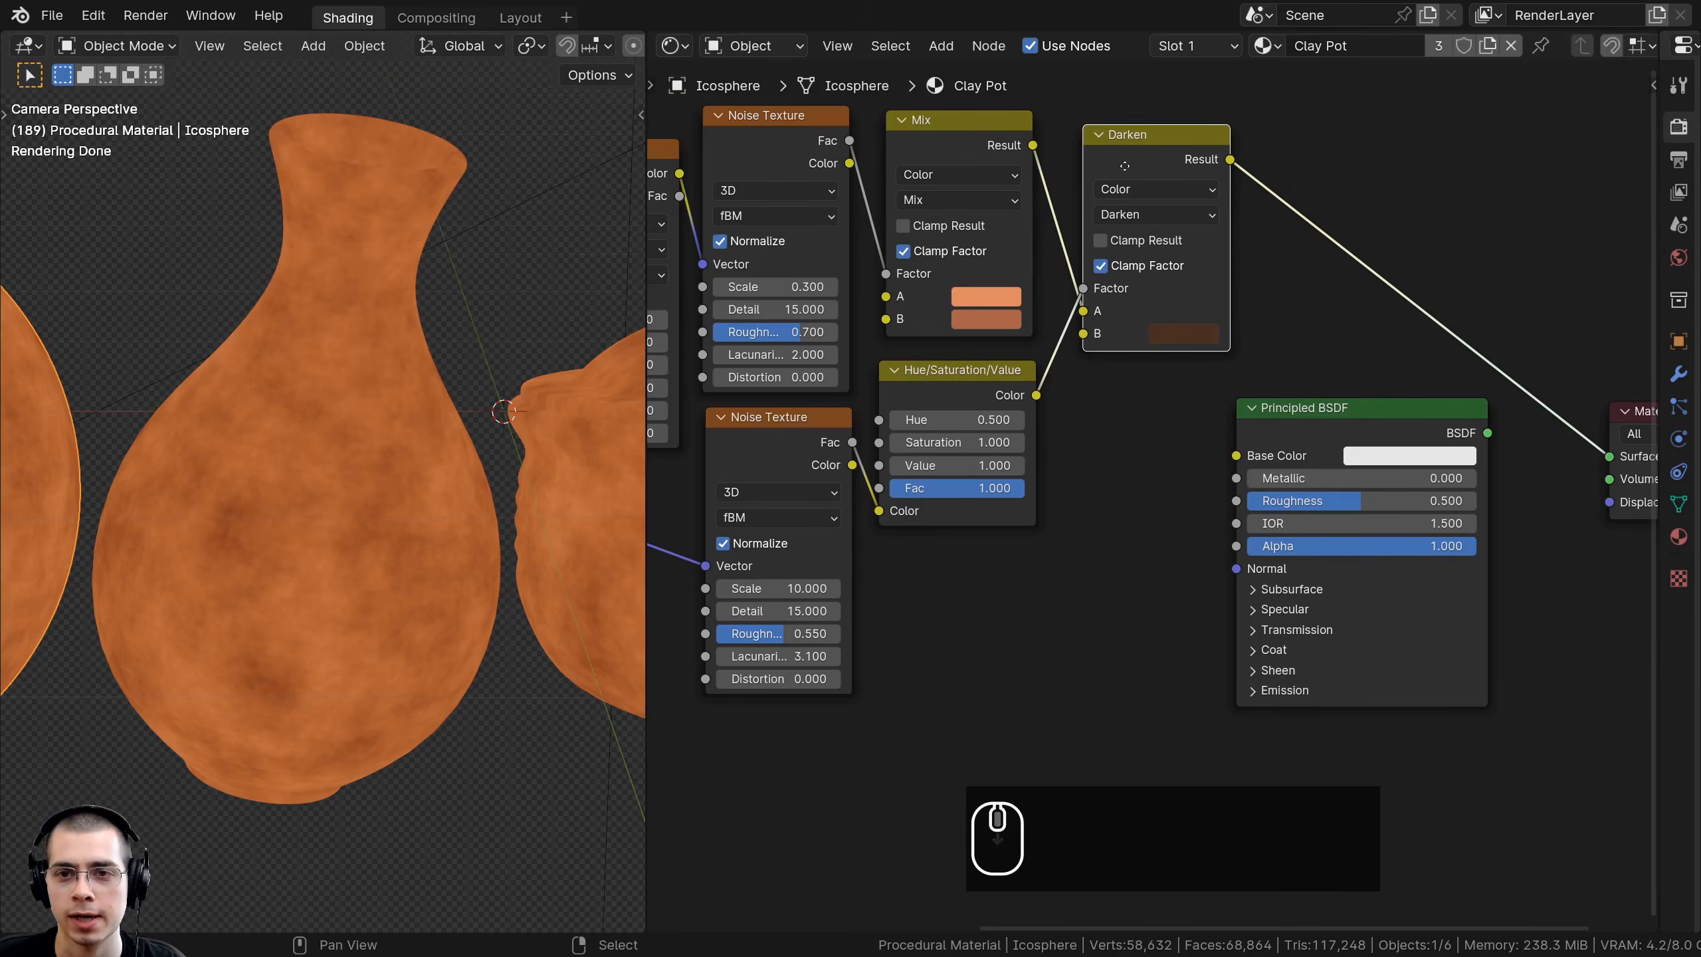
- Connect the Darken node's Result to the Principled BSDF's Base Color, output the shader, and reposition the Principled BSDF and Material Output nodes
drag(1127, 166, 1112, 162)
drag(1216, 155, 1242, 450)
middle_drag(1258, 426, 1131, 429)
ctrl+shift+click(1262, 439)
drag(1269, 434, 1354, 430)
drag(1410, 376, 1618, 516)
key(g)
click(1540, 184)
middle_drag(1401, 308, 1361, 343)
- Set the Principled BSDF's Roughness to 0.4
scroll(1360, 342, up, 2)
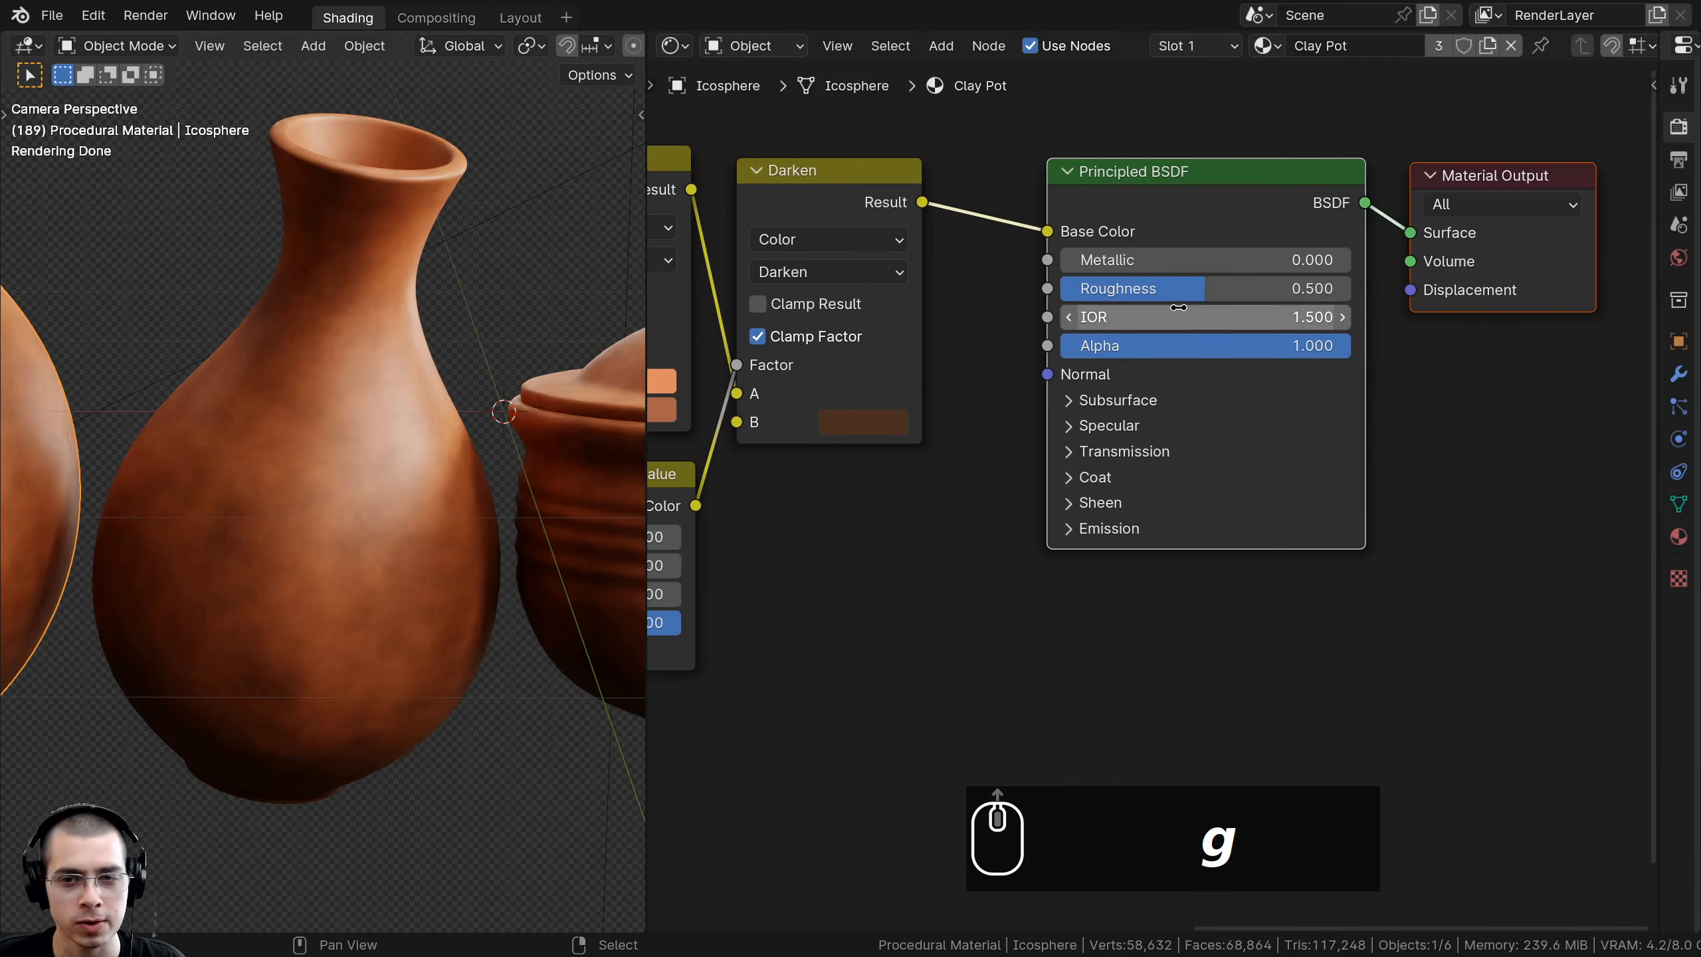
click(1205, 290)
text(.4)
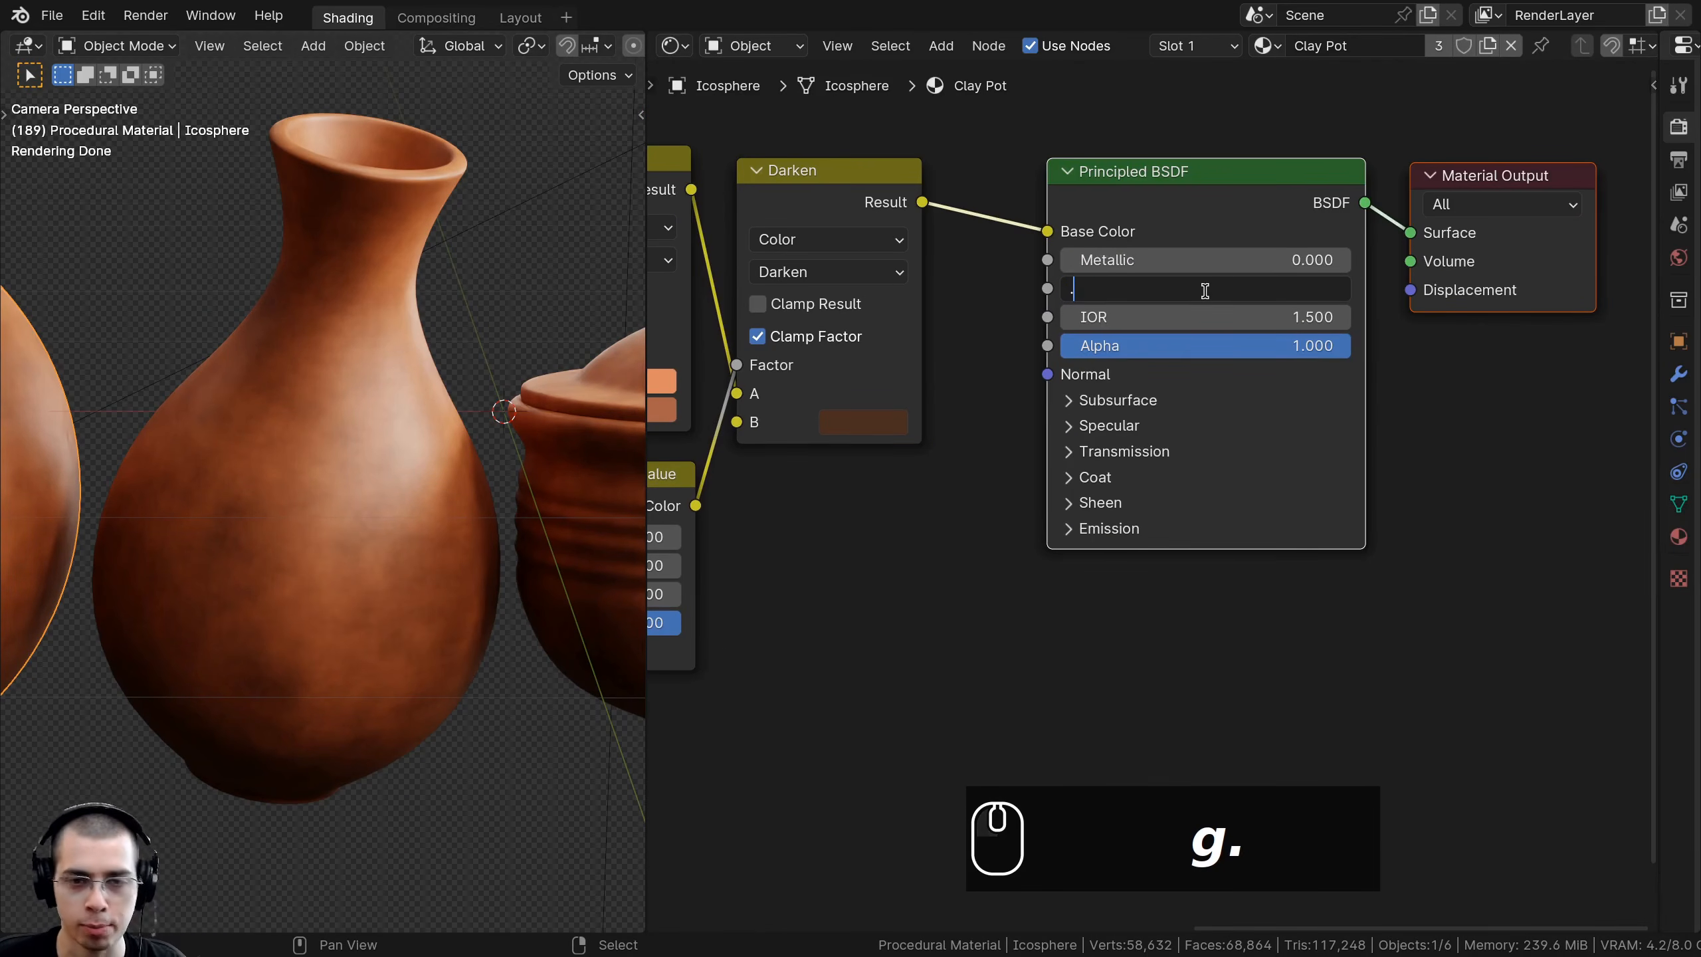
key(Return)
- Add a Bump node below the Darken node
middle_drag(867, 562, 929, 555)
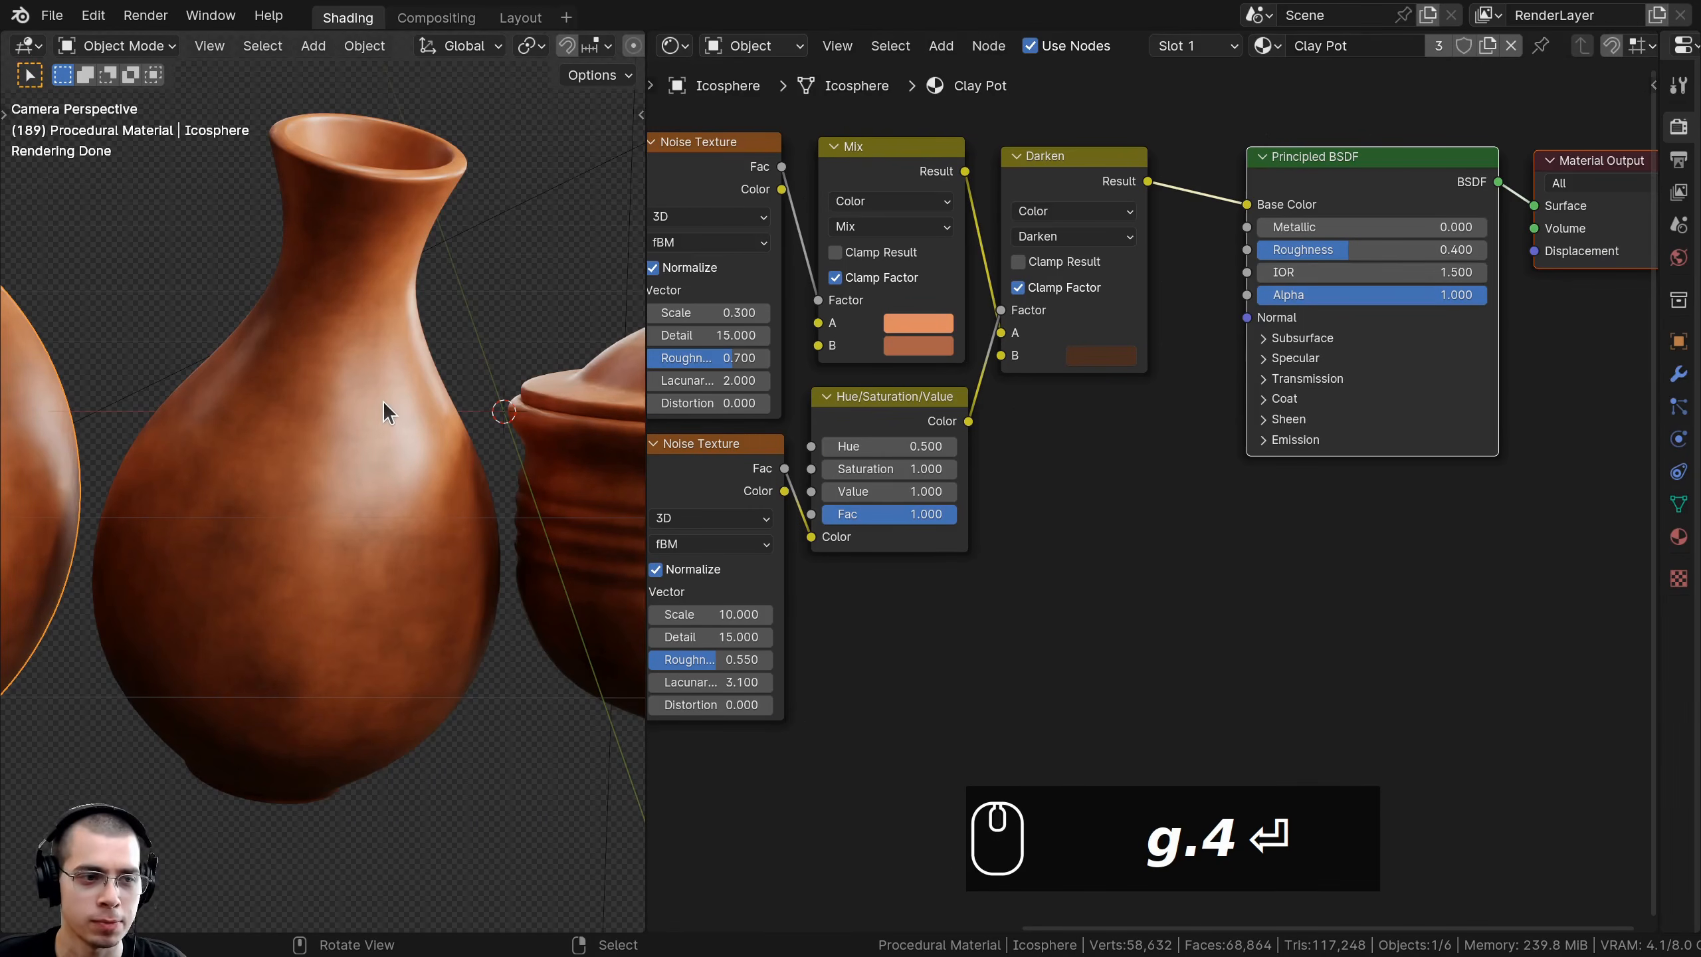
middle_drag(1033, 523, 1182, 512)
scroll(1189, 512, down, 1)
middle_drag(1146, 406, 1145, 387)
key(shift+a)
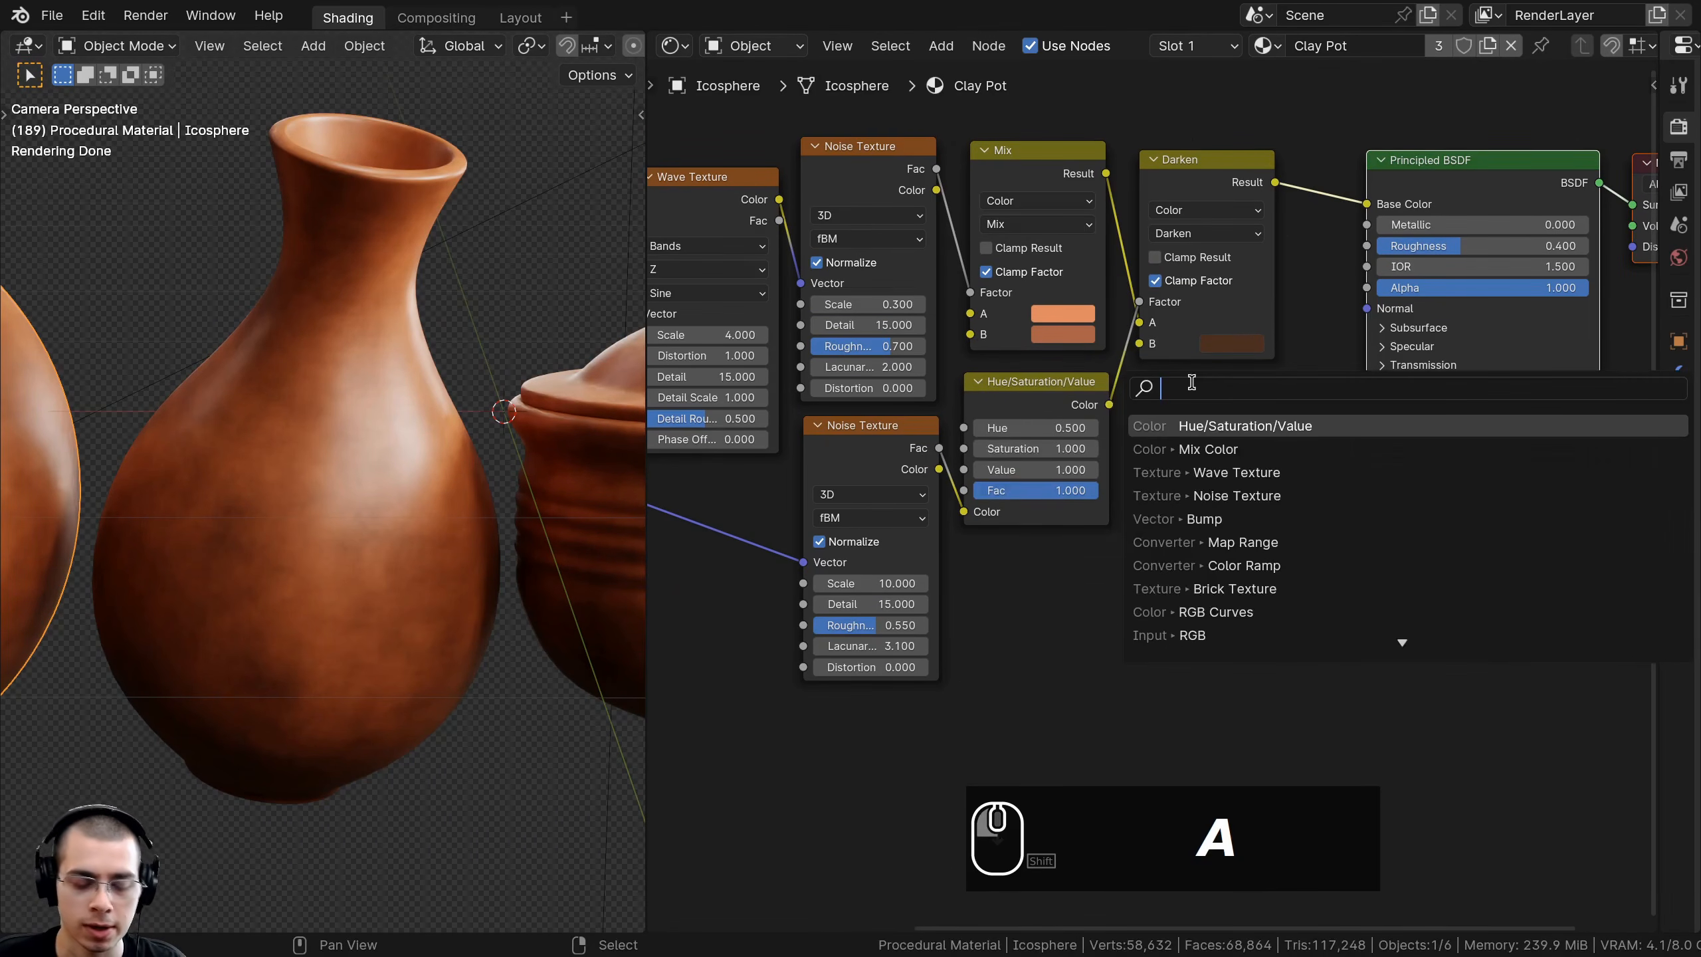
text(bump)
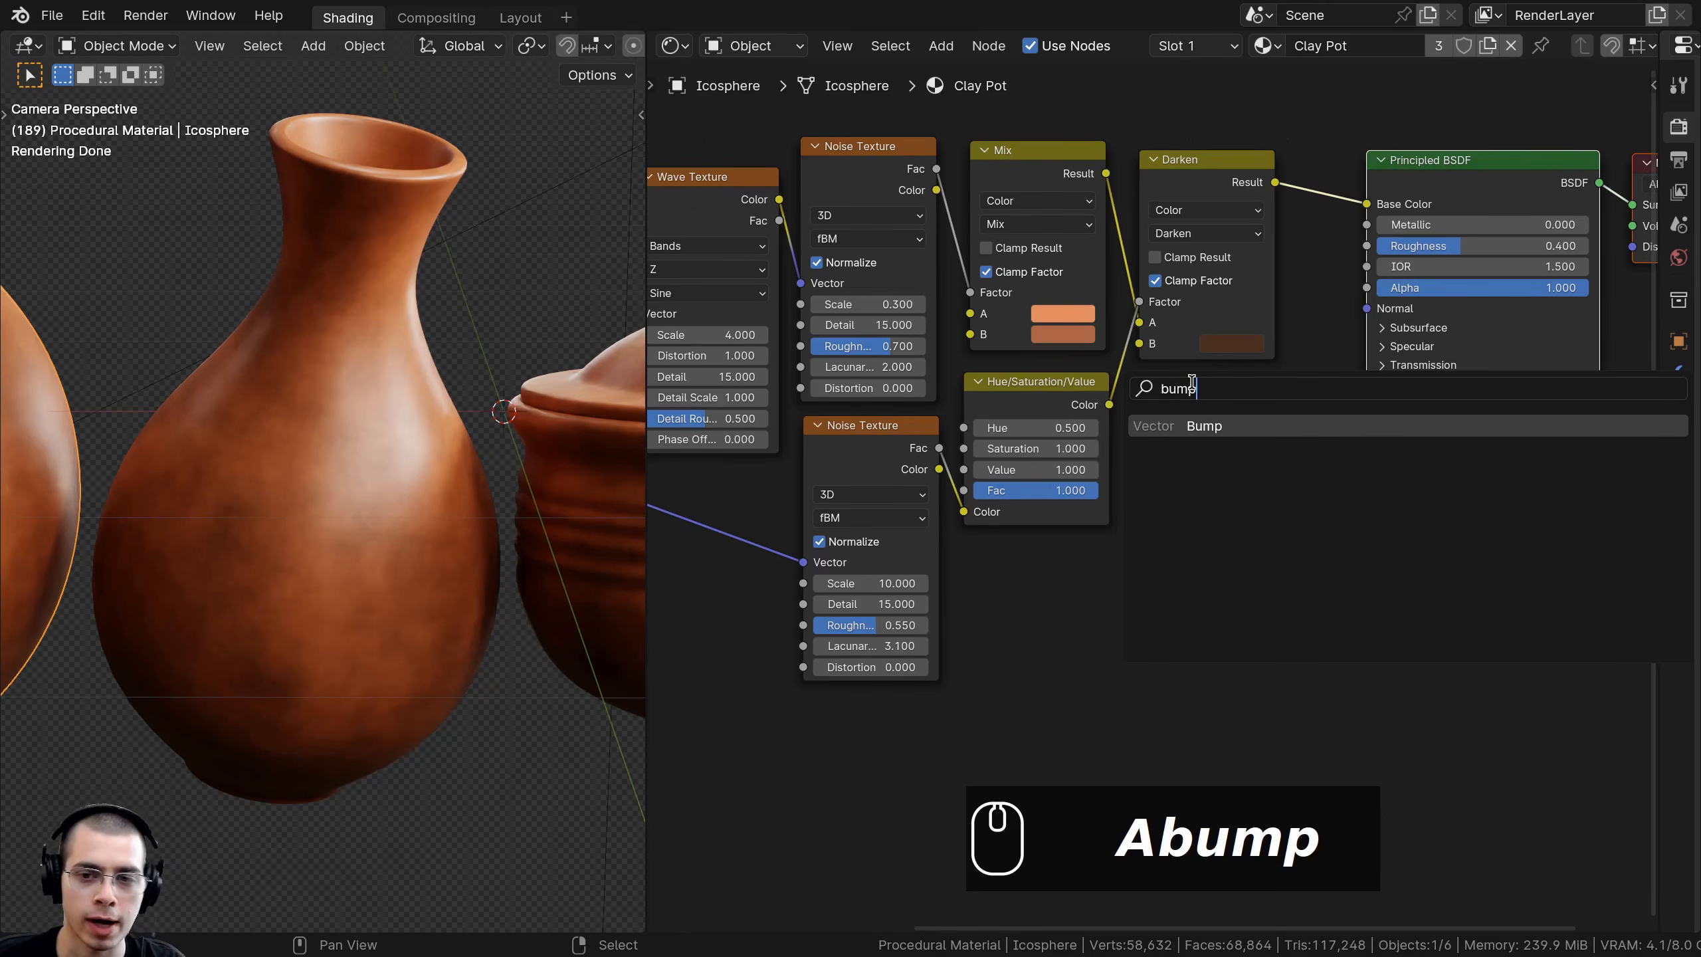
click(1184, 426)
click(1187, 432)
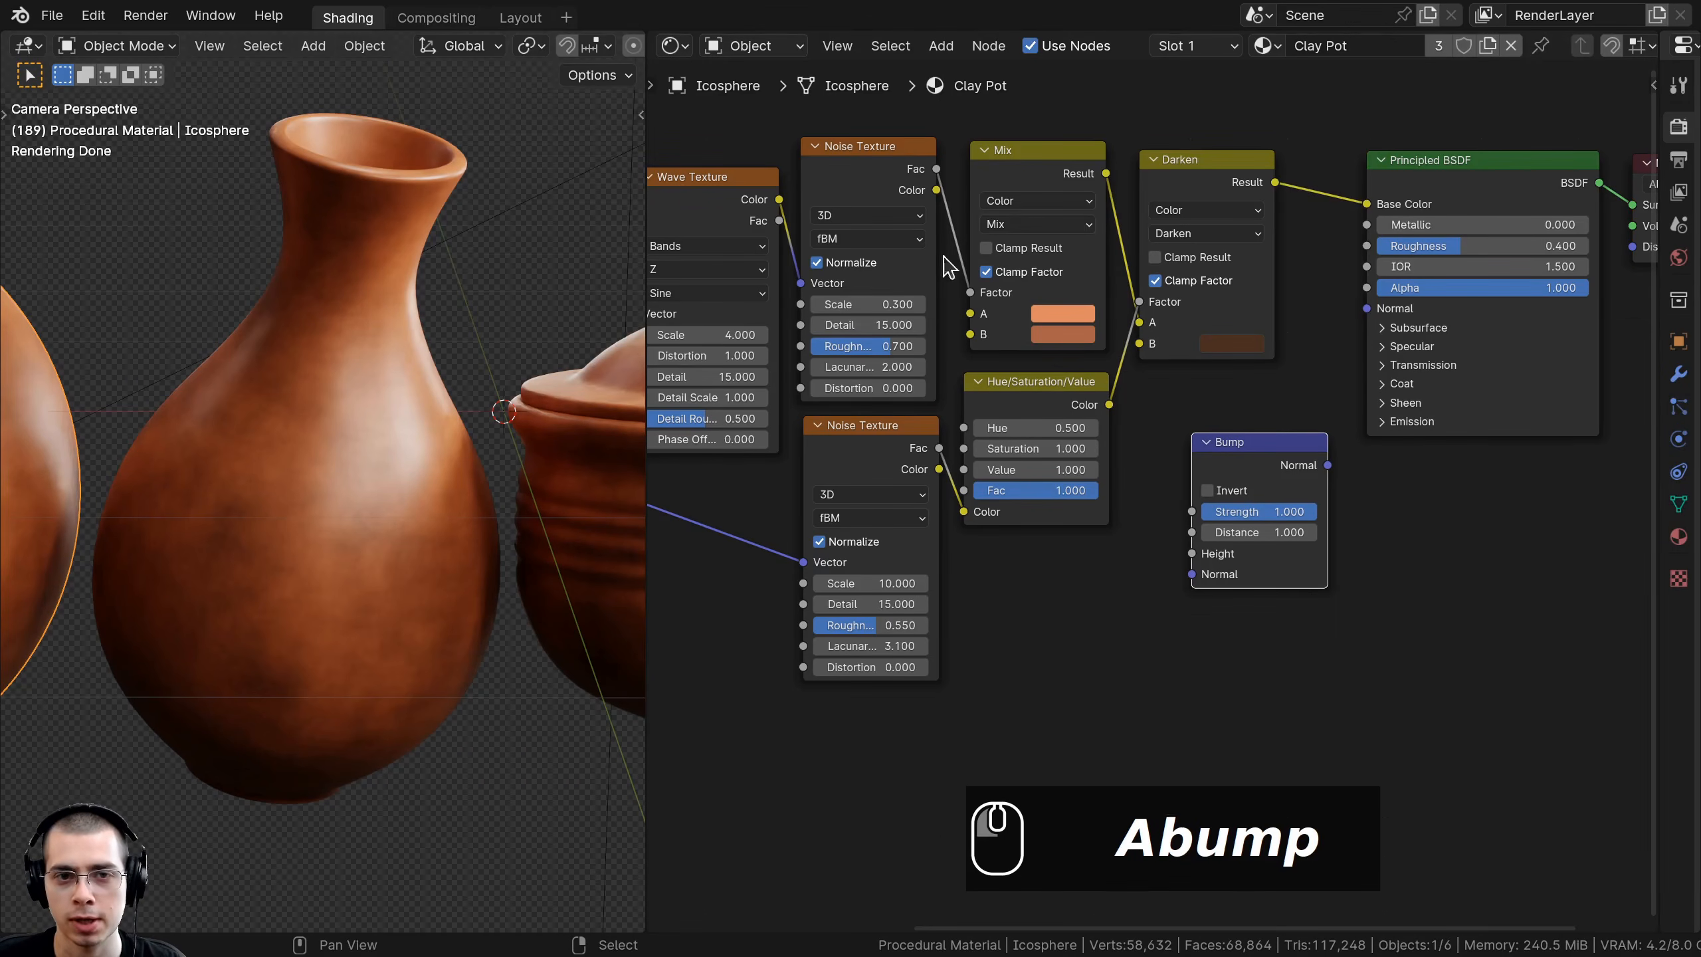
- Connect the upper Noise Texture's Fac to the Principled BSDF's Normal and insert the Bump node on that link
scroll(946, 362, up, 1)
middle_drag(945, 362, 1135, 385)
scroll(885, 288, down, 3)
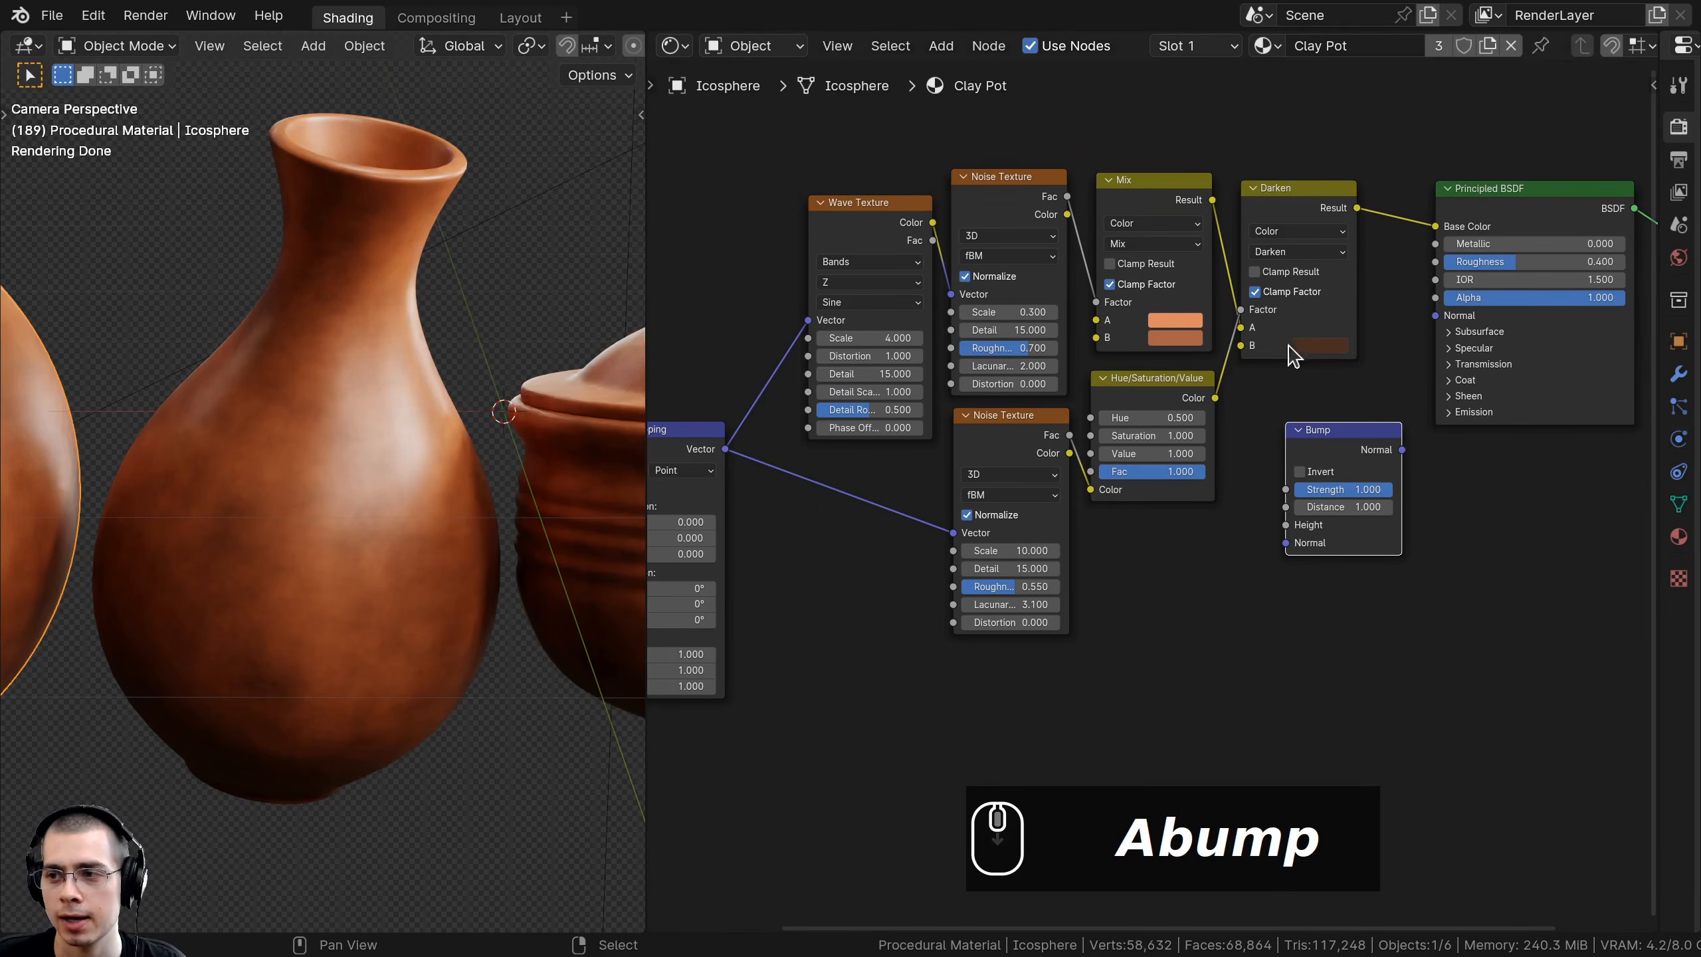
click(975, 182)
middle_drag(1024, 201, 997, 206)
scroll(1000, 216, up, 1)
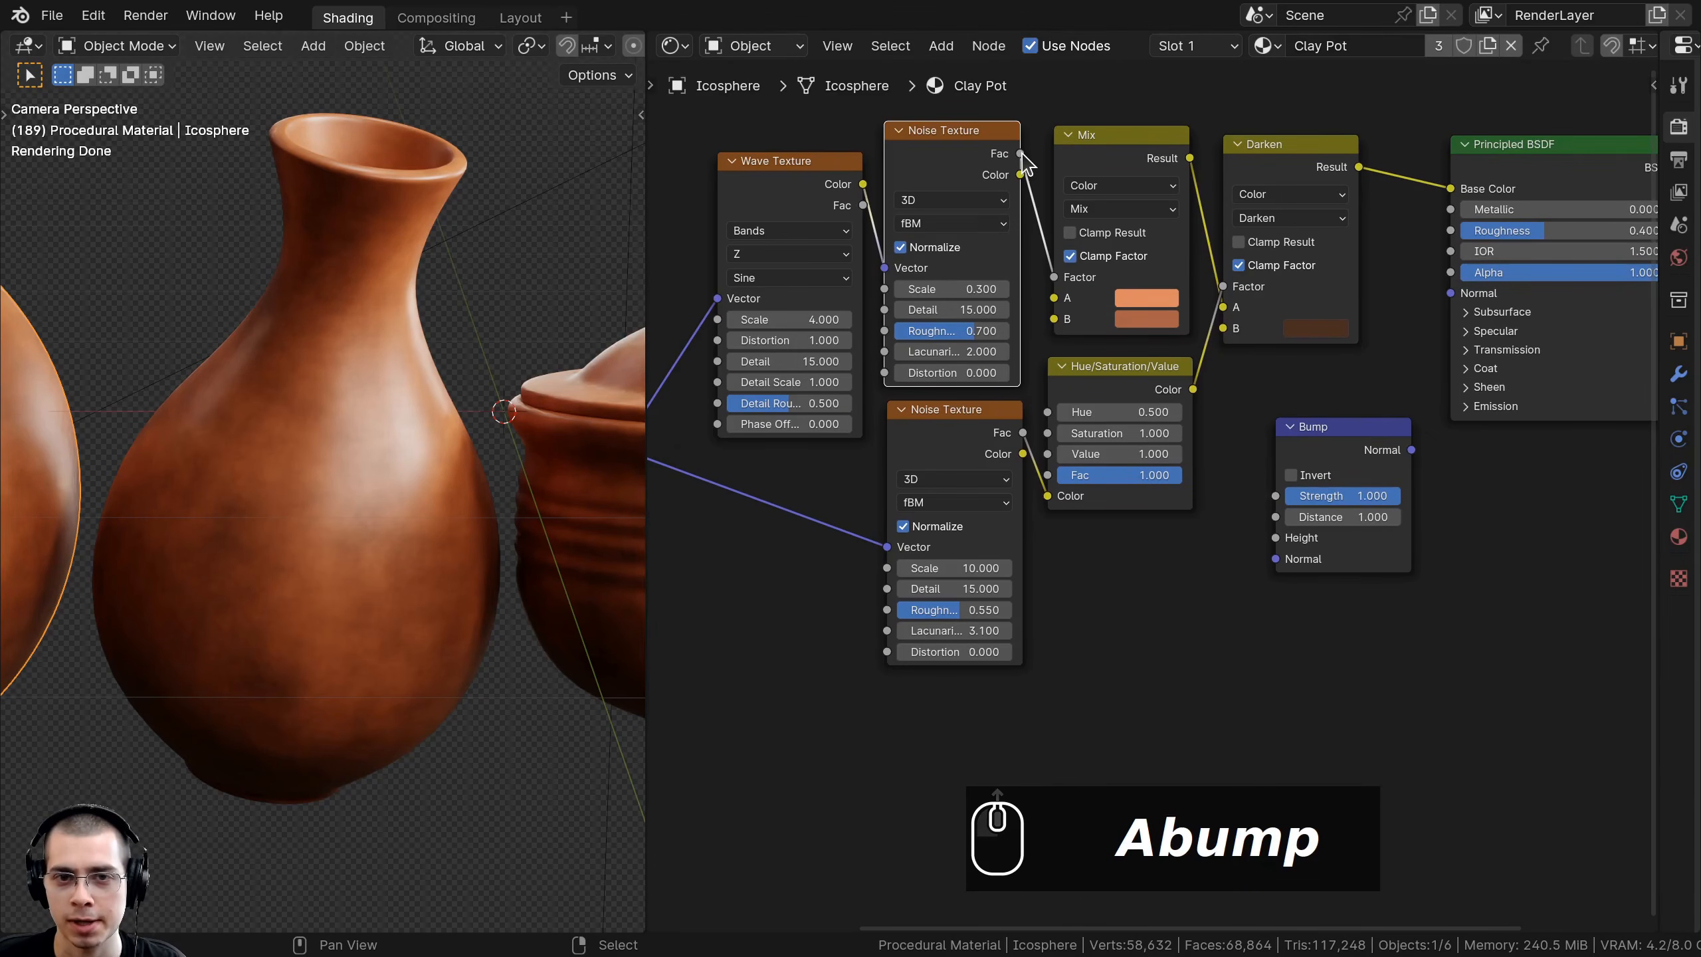
drag(1020, 154, 1460, 301)
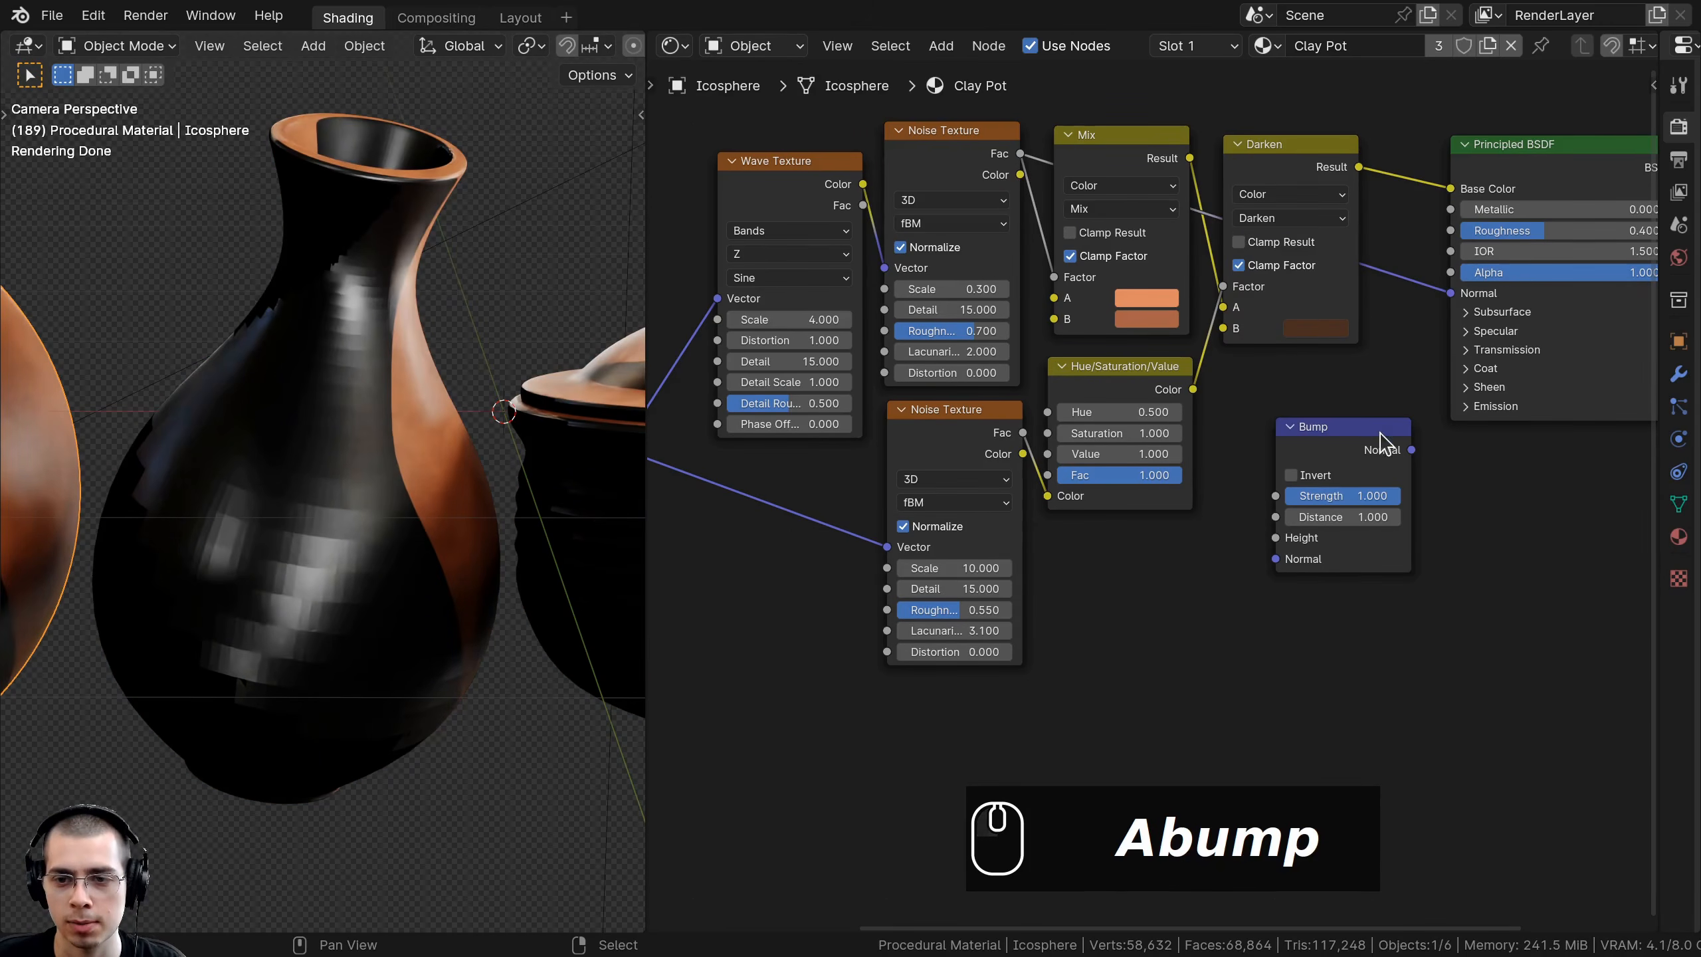
drag(1336, 462, 1456, 306)
drag(1330, 297, 1340, 401)
- Move the noise link from the Bump node's Normal input to its Height input
scroll(924, 268, up, 1)
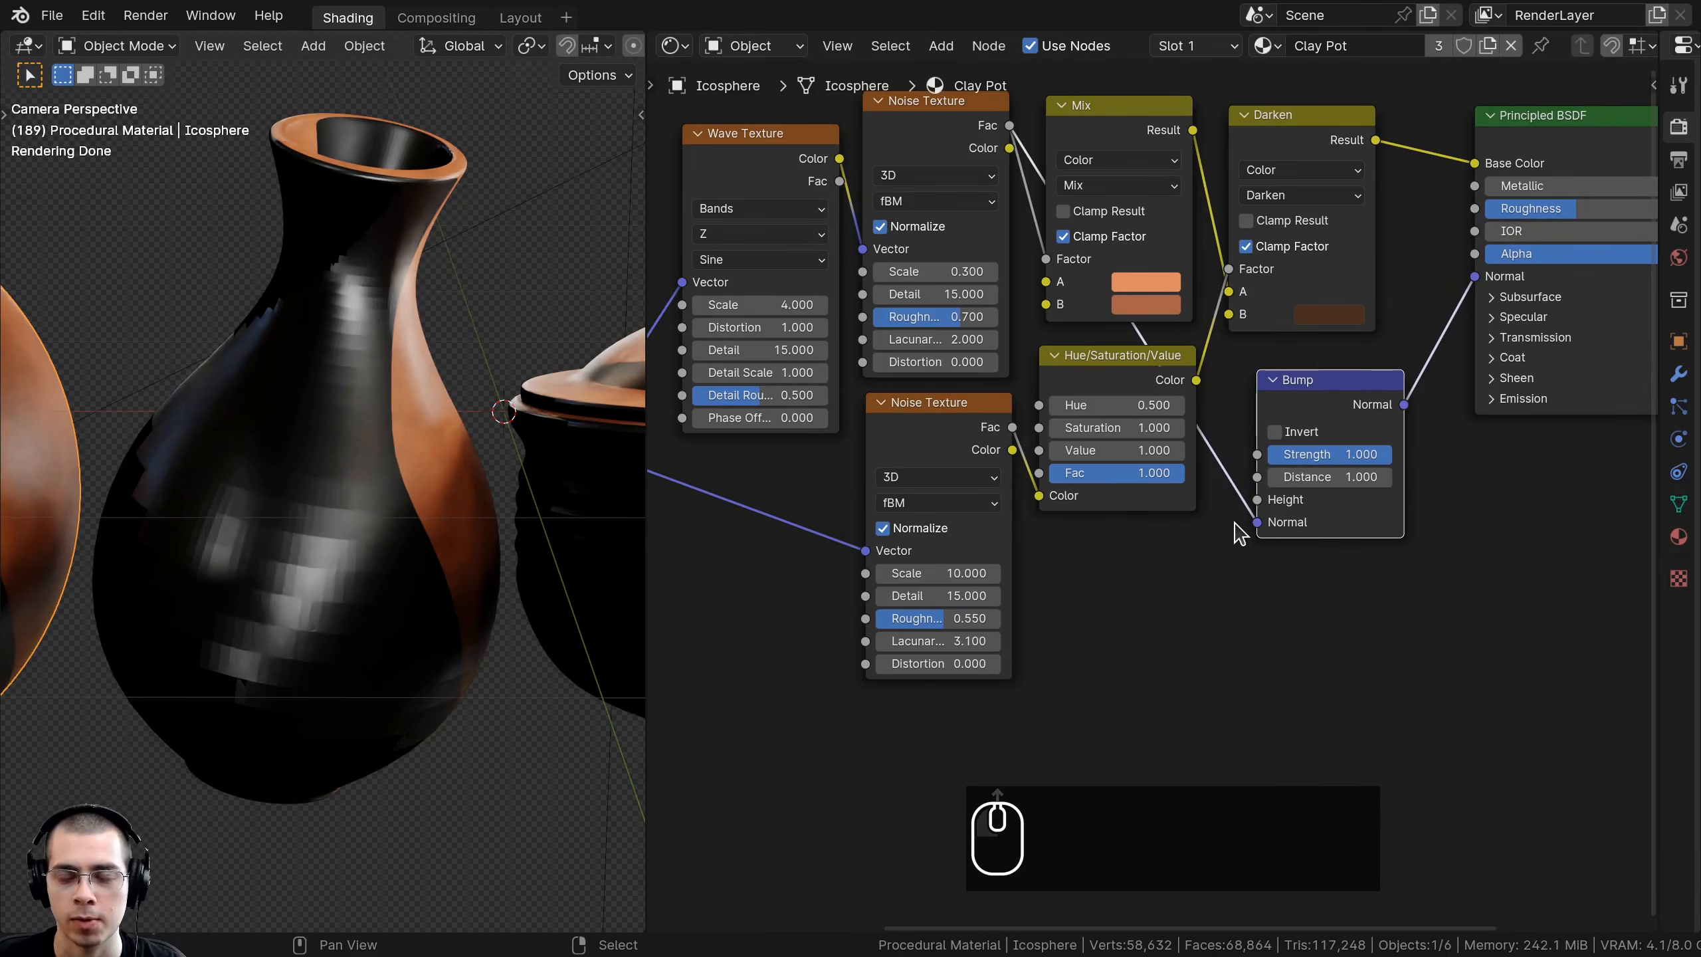
drag(1255, 529, 1257, 500)
scroll(455, 444, up, 3)
middle_drag(1263, 554, 1225, 560)
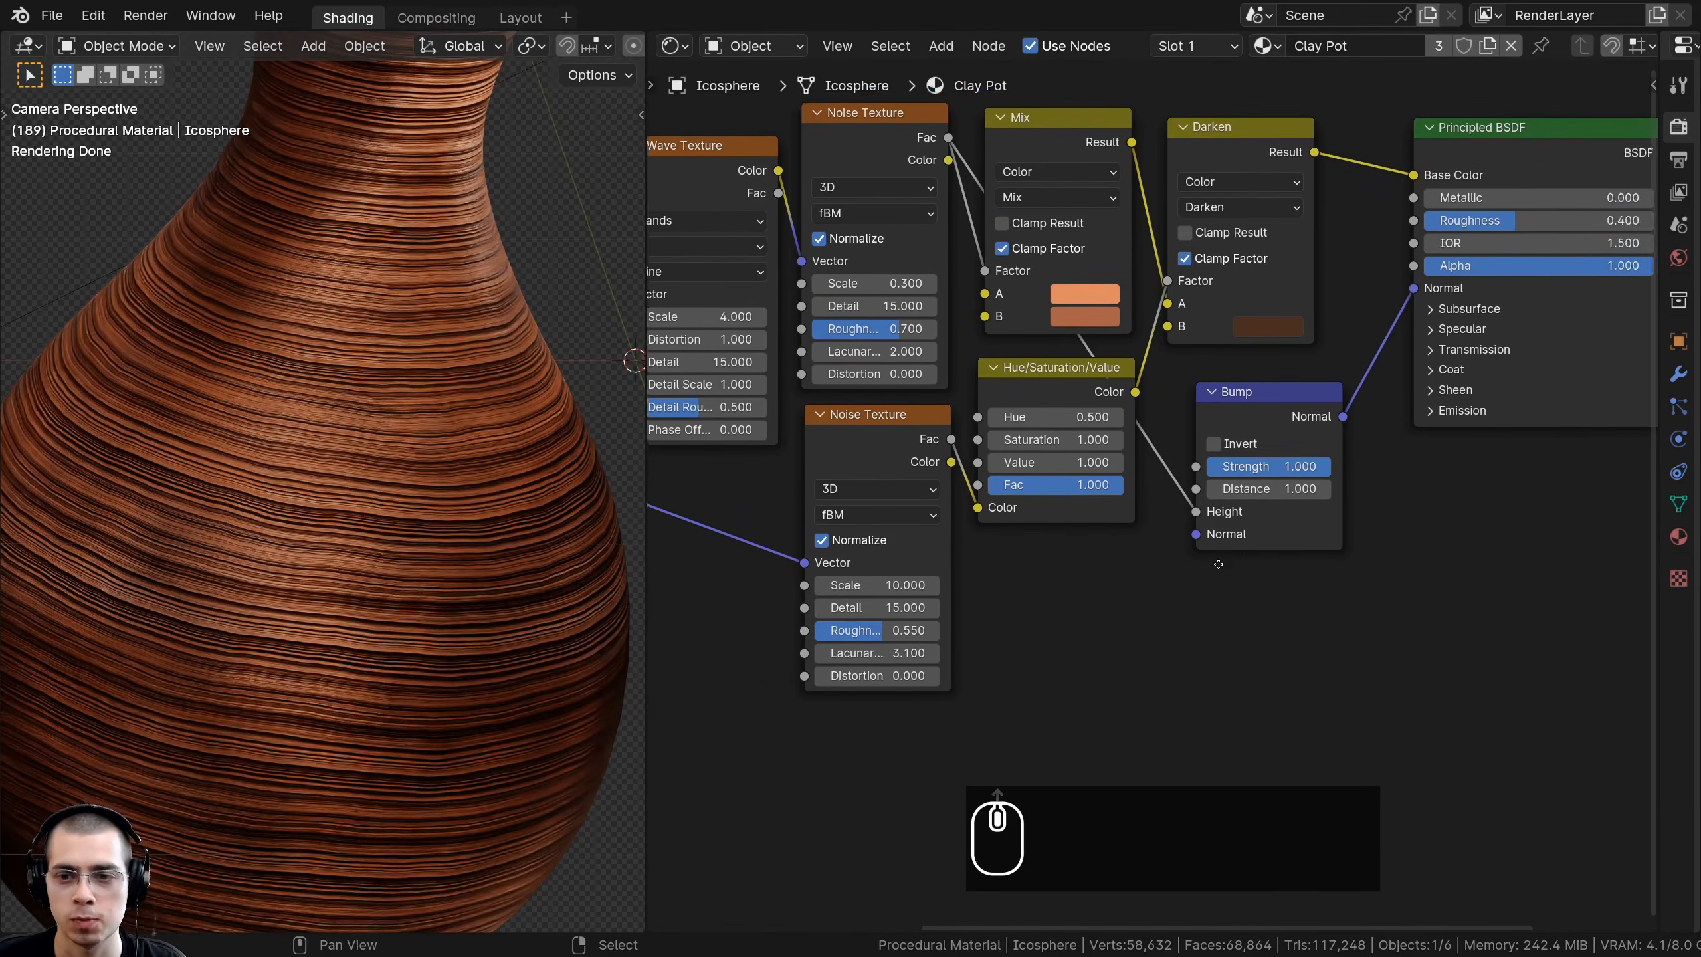
- Set the Bump node's Strength to 0.06 and check the surface grooves on the vase
scroll(1225, 560, up, 1)
click(1286, 477)
key(BackSpace)
key(BackSpace)
key(BackSpace)
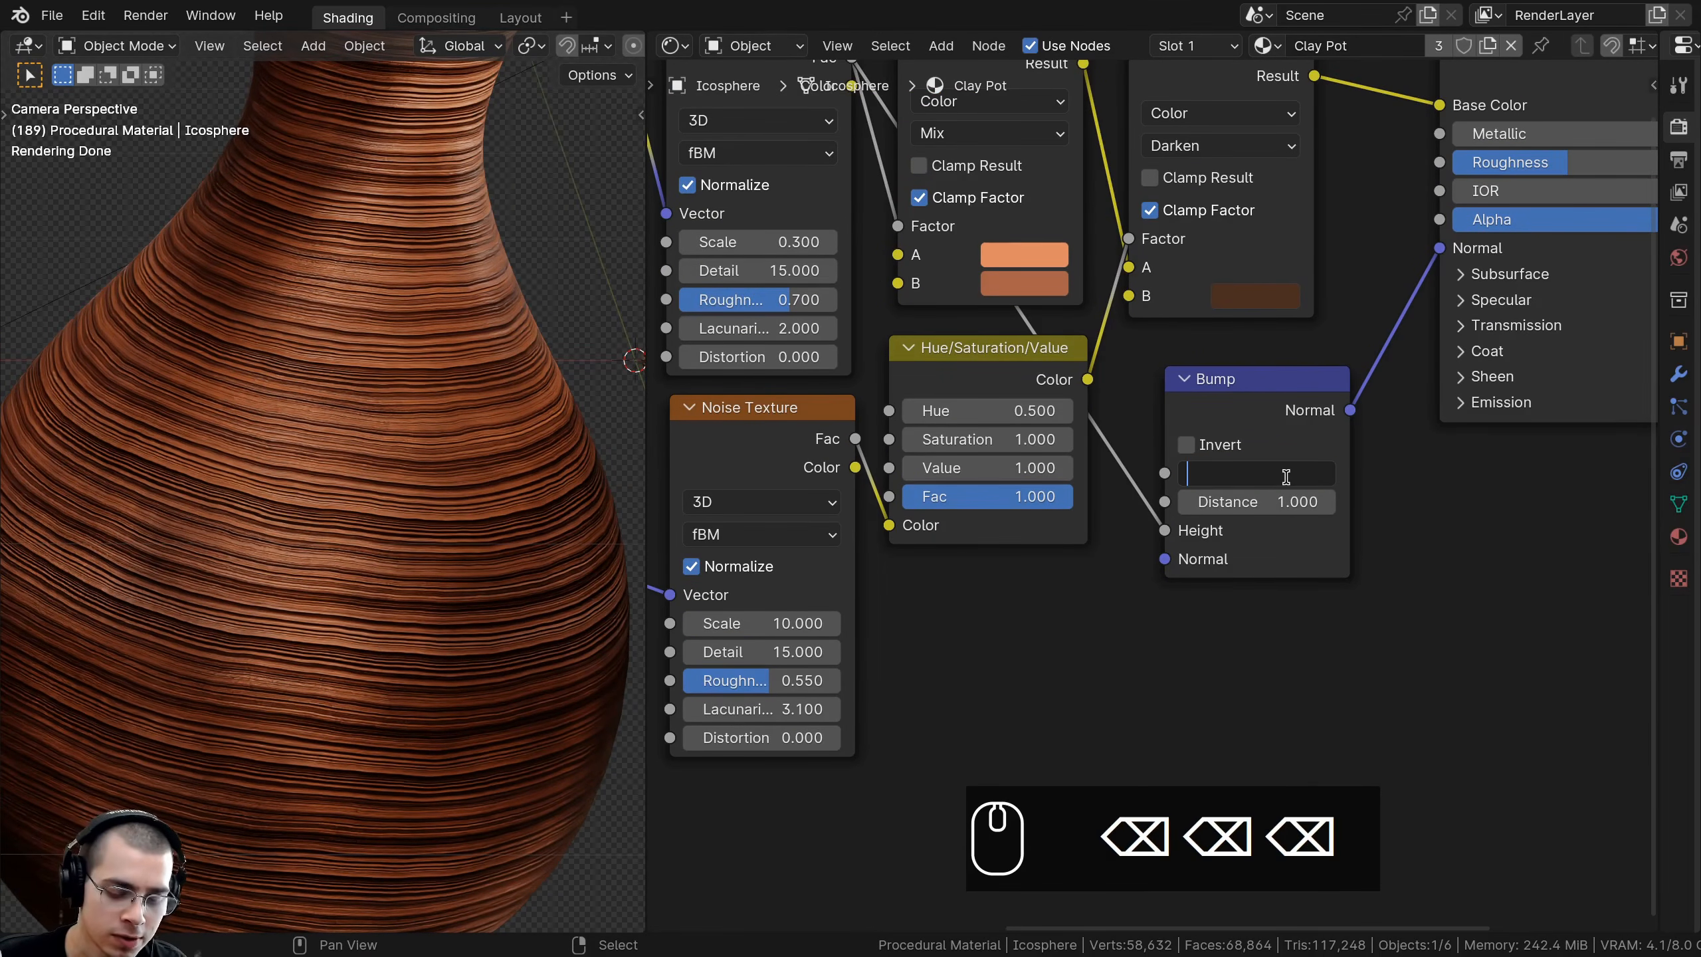
text(.0)
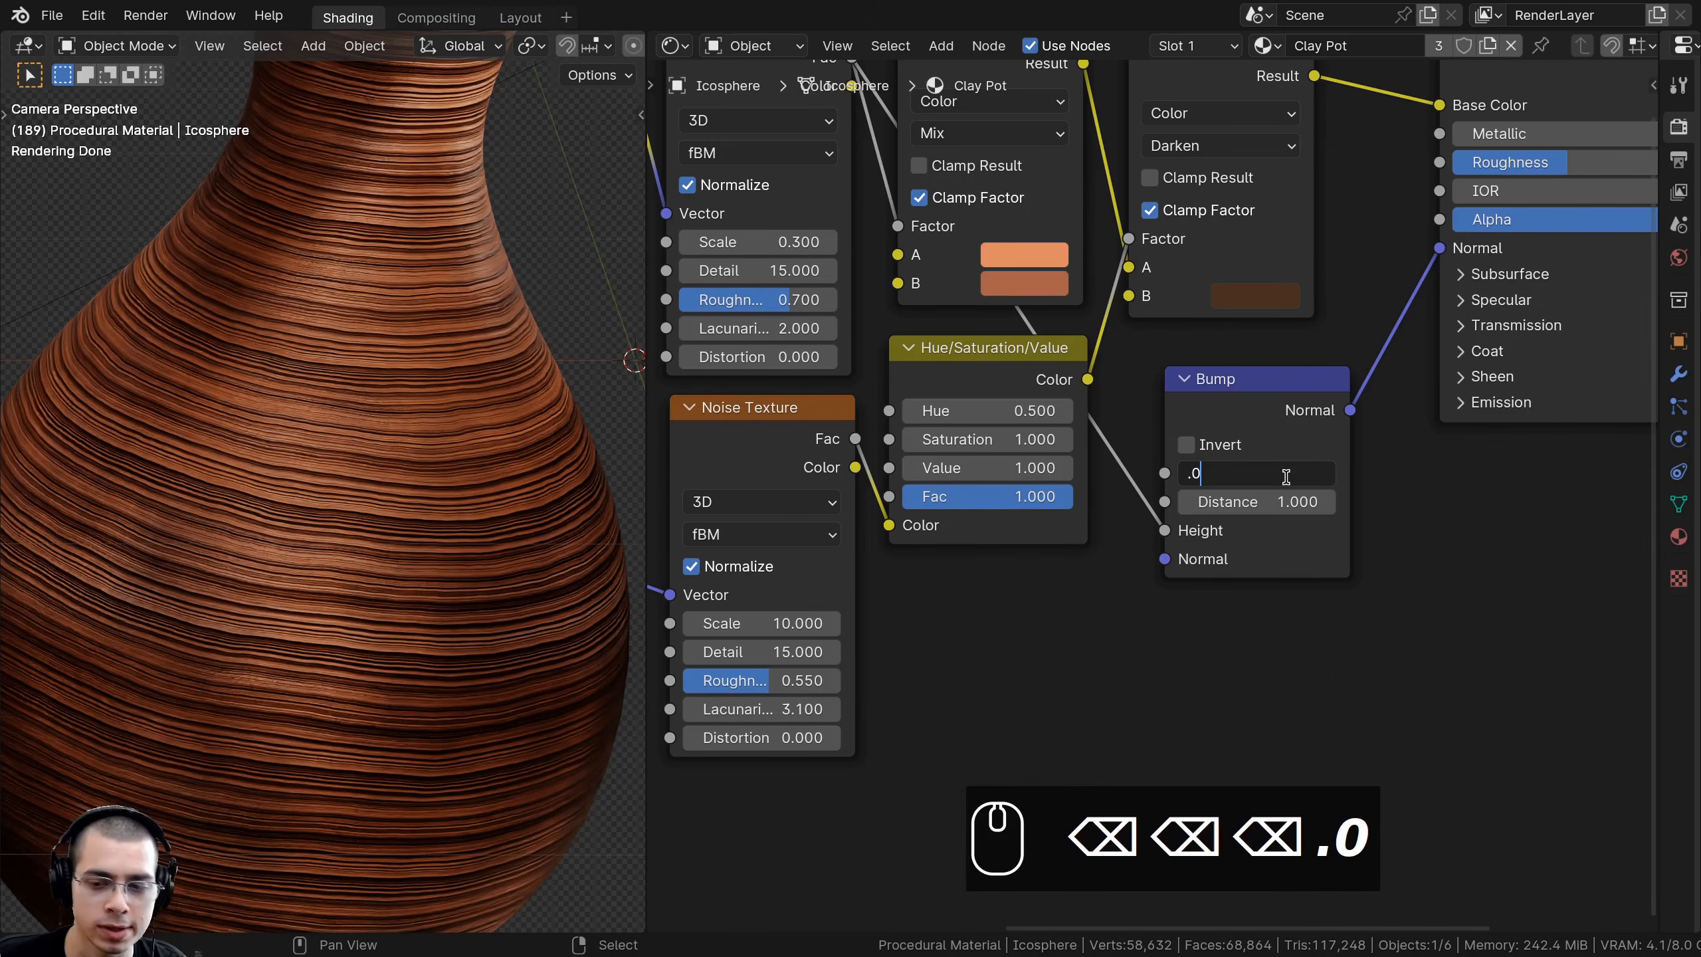
text(6)
key(Return)
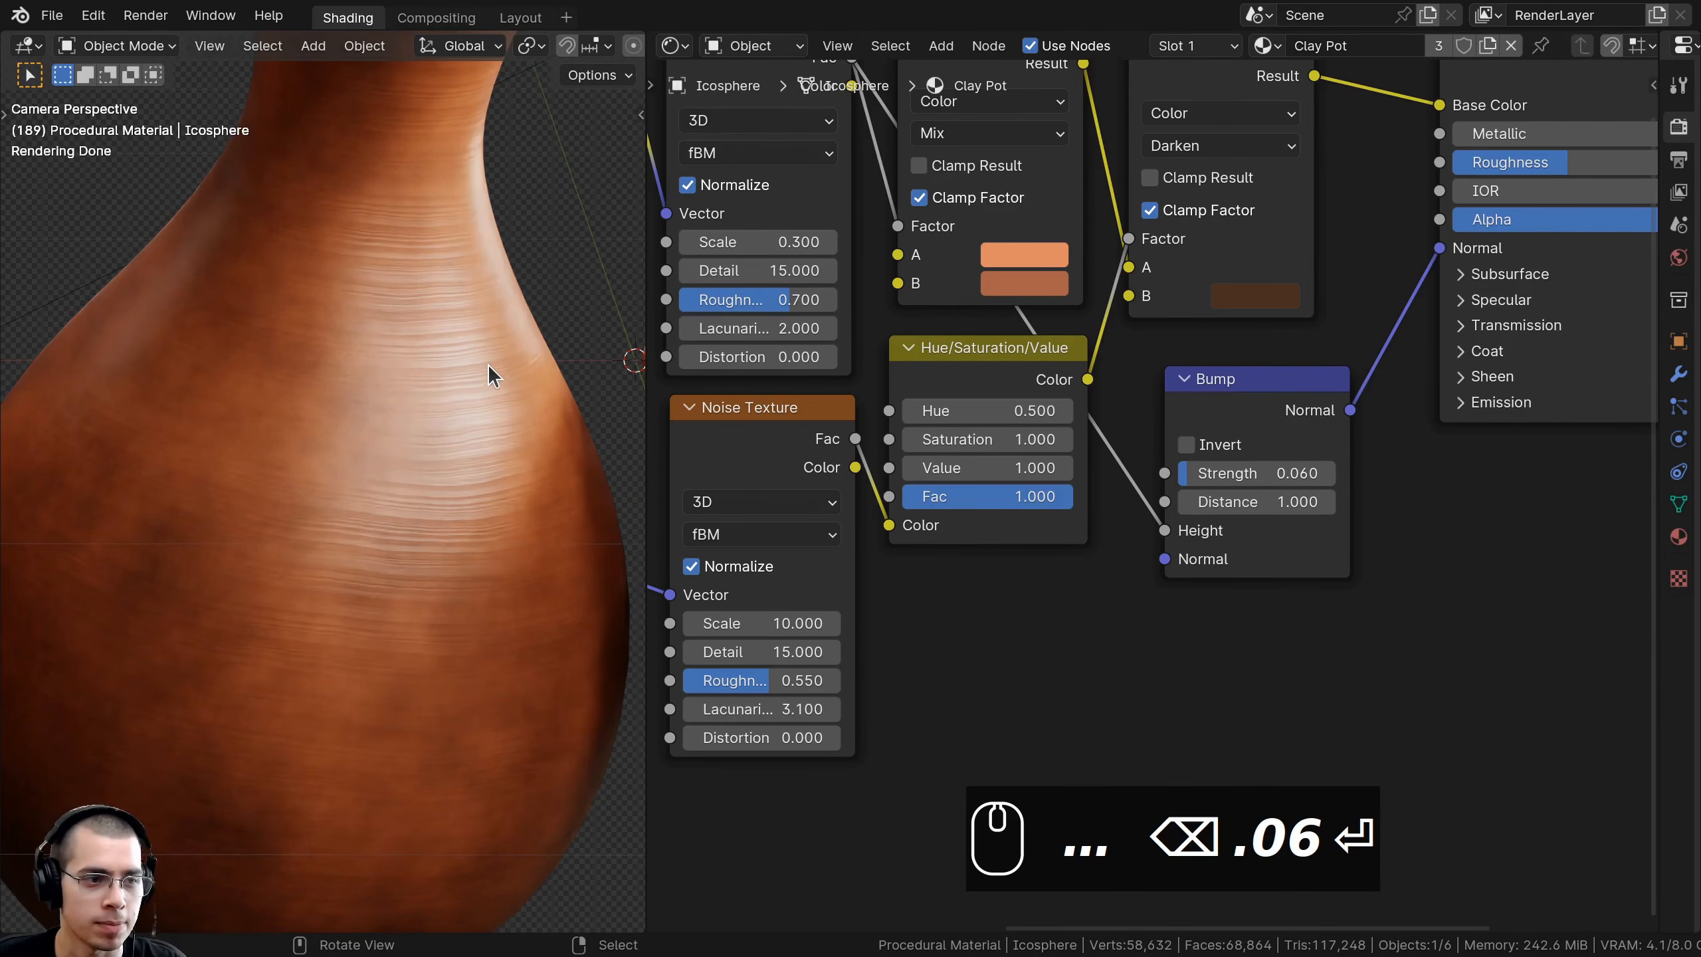
scroll(914, 523, down, 2)
scroll(398, 375, down, 2)
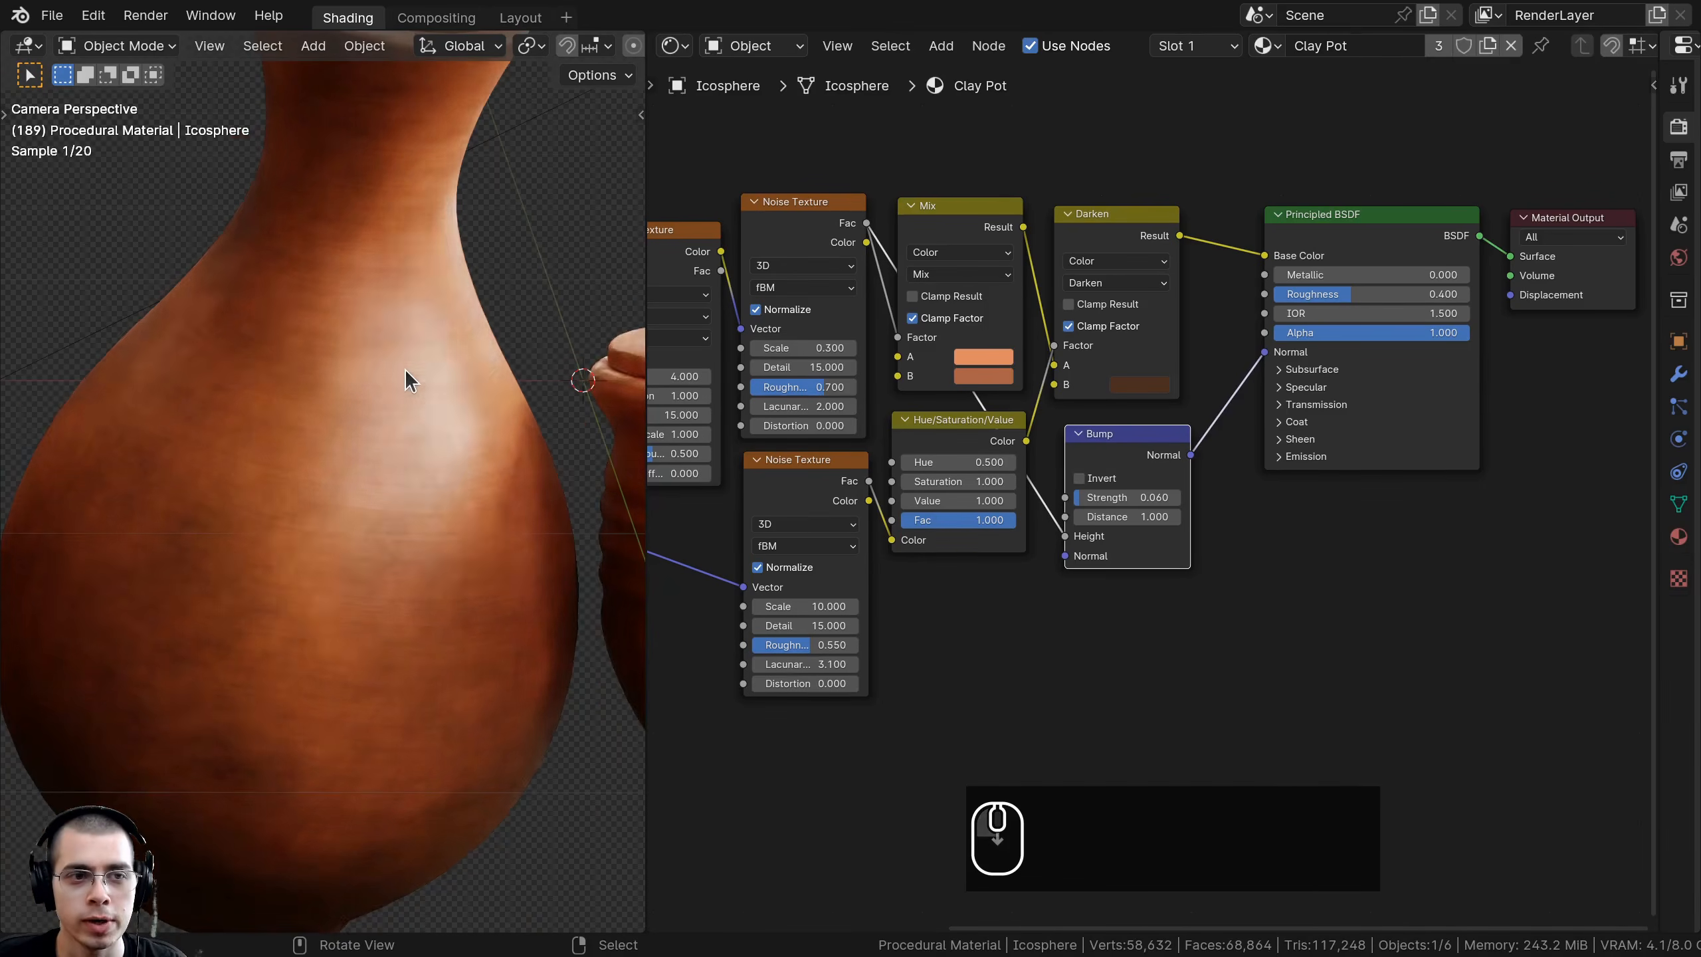
- Duplicate the Bump node and place the copy on the link between the first Bump and the Principled BSDF's Normal
scroll(1092, 368, up, 2)
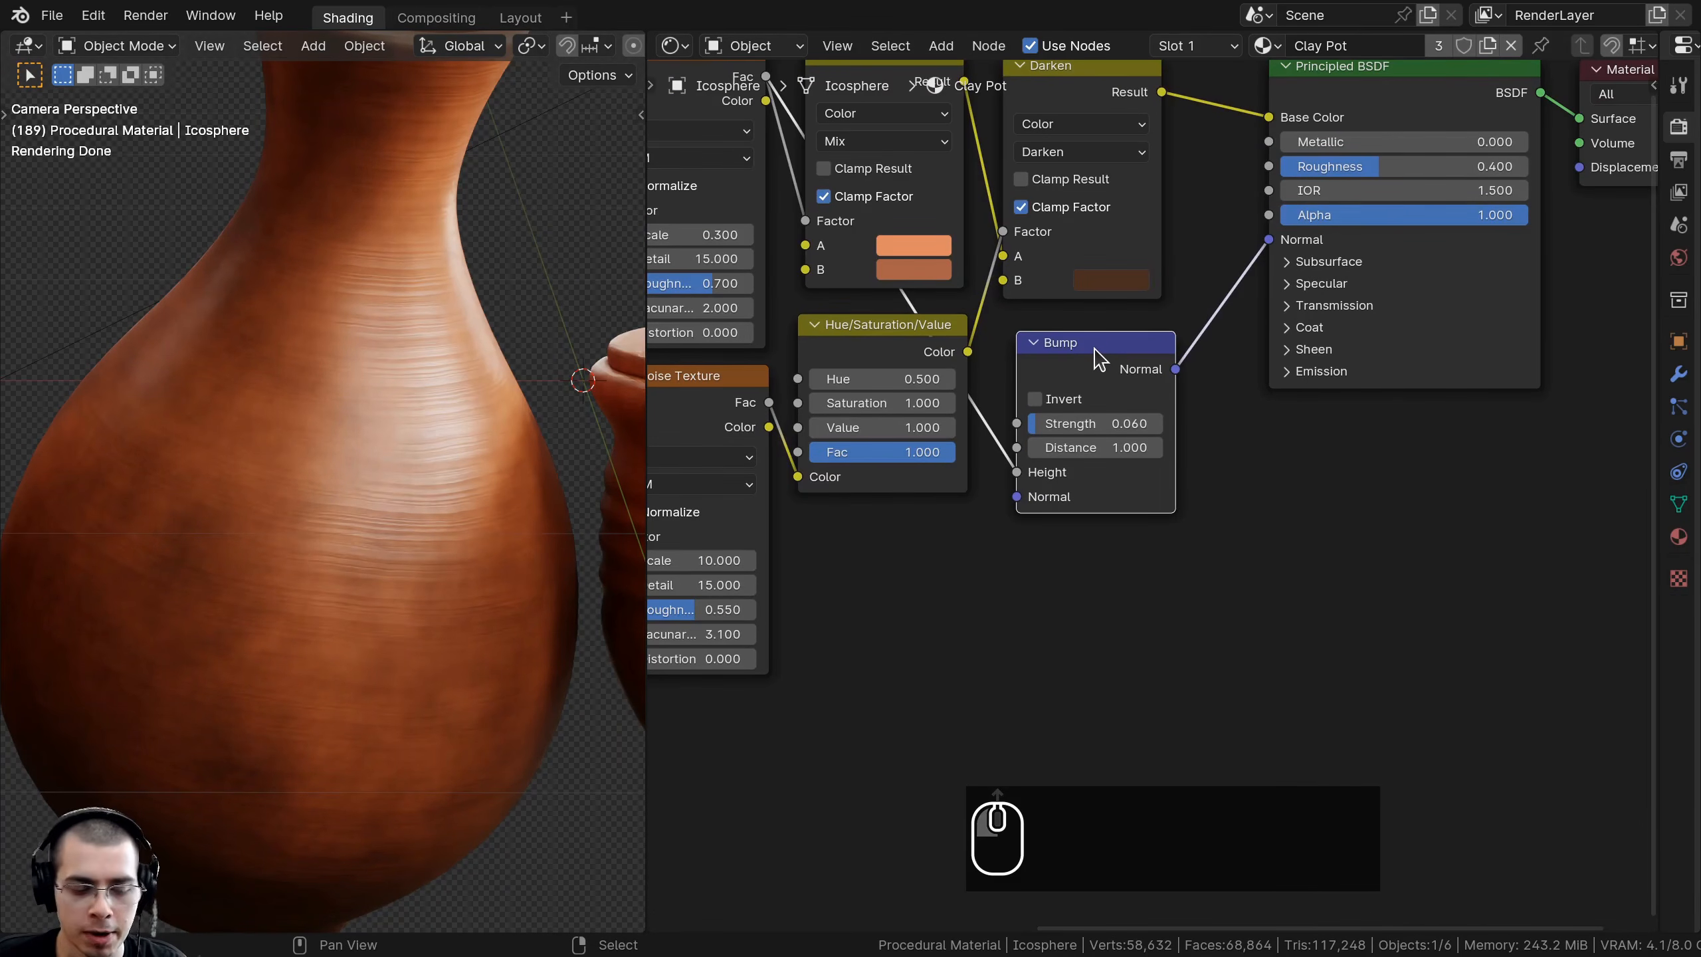
key(shift+d)
click(1305, 366)
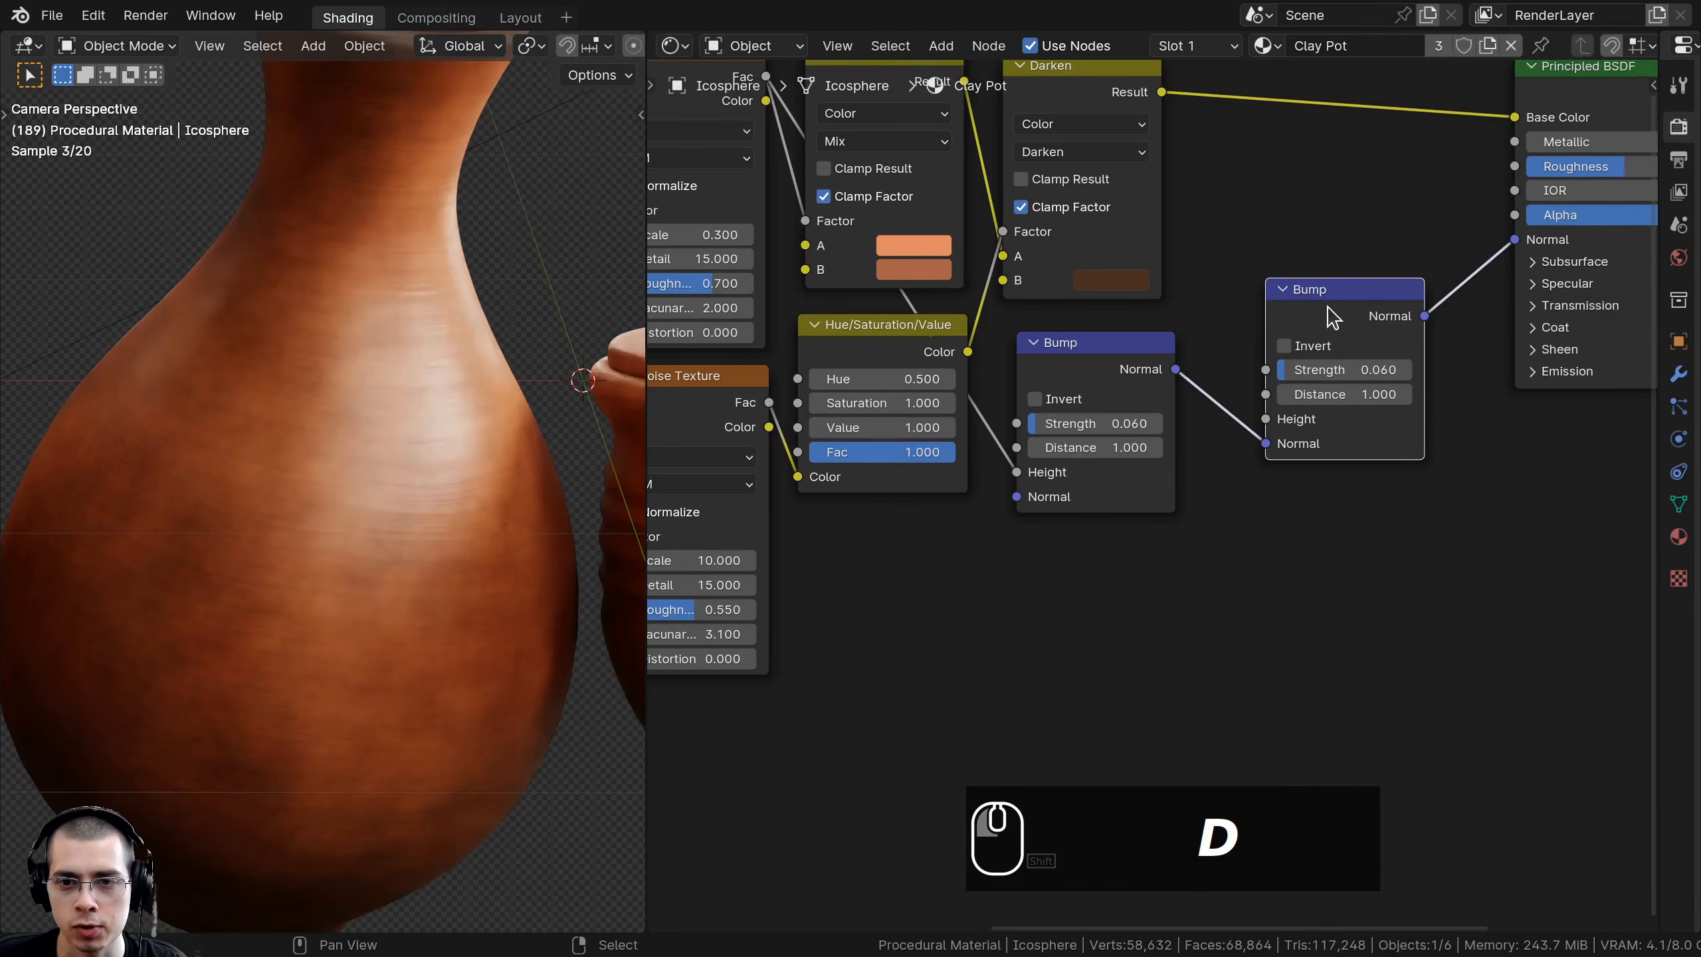
middle_drag(764, 405, 915, 333)
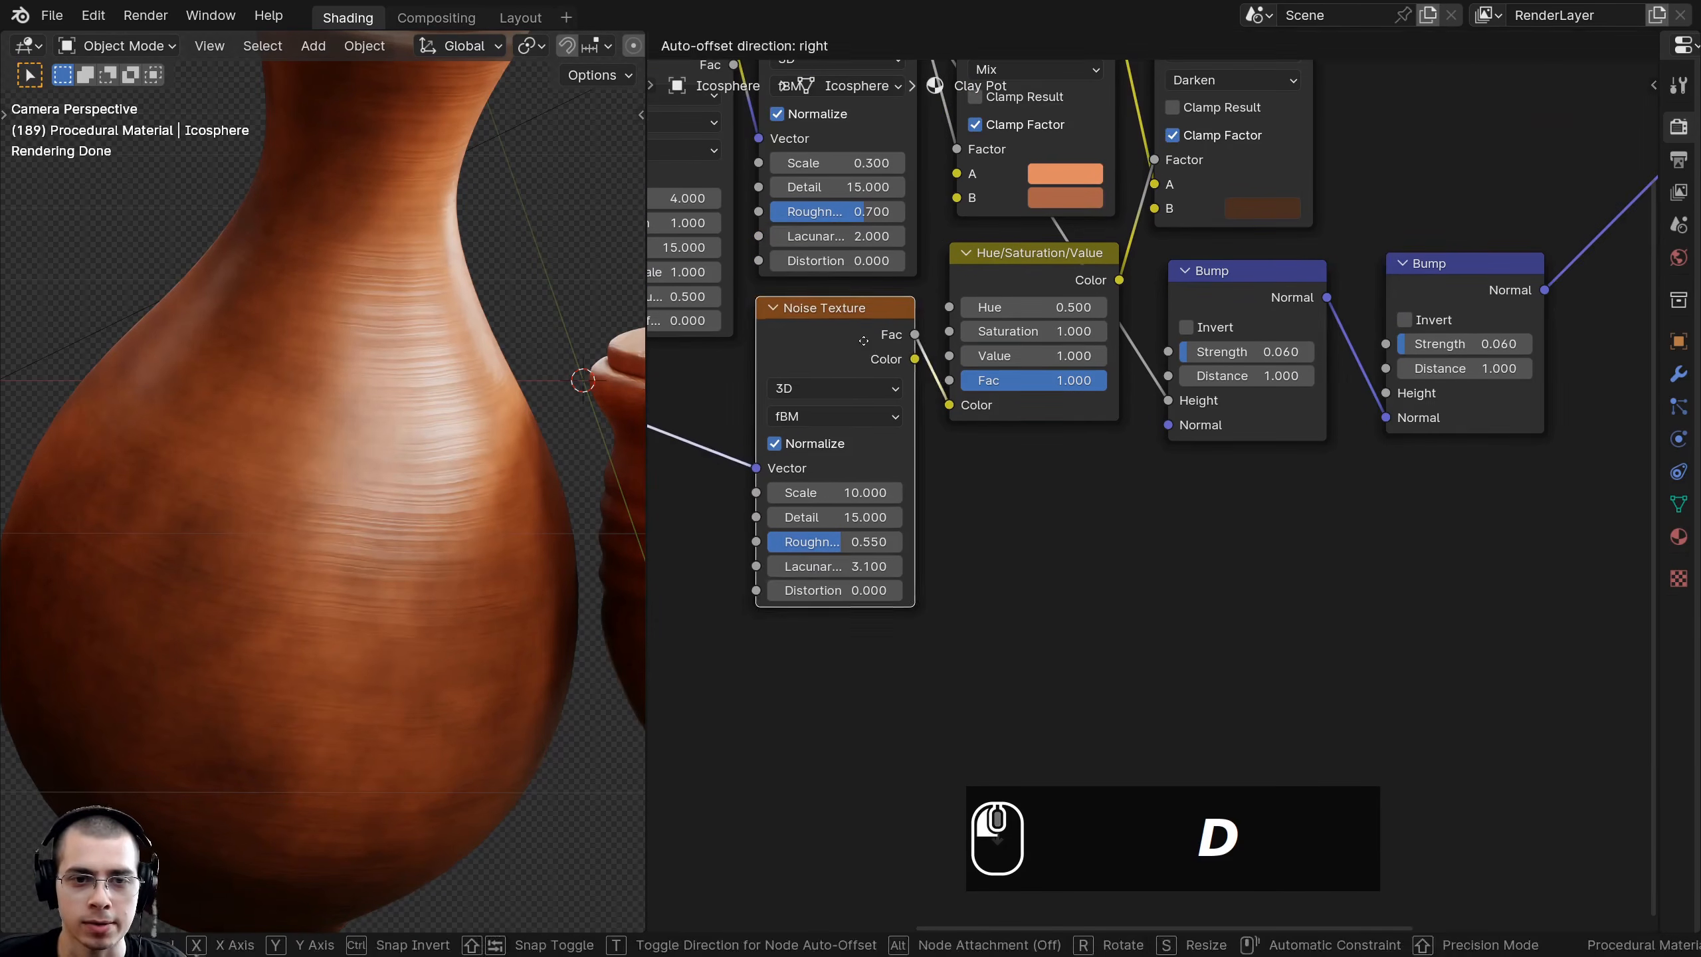
- Connect the lower Noise Texture's Fac to the second Bump node's Height and set that node's Strength to 0.1
drag(913, 336, 1386, 394)
middle_drag(1366, 305, 1138, 382)
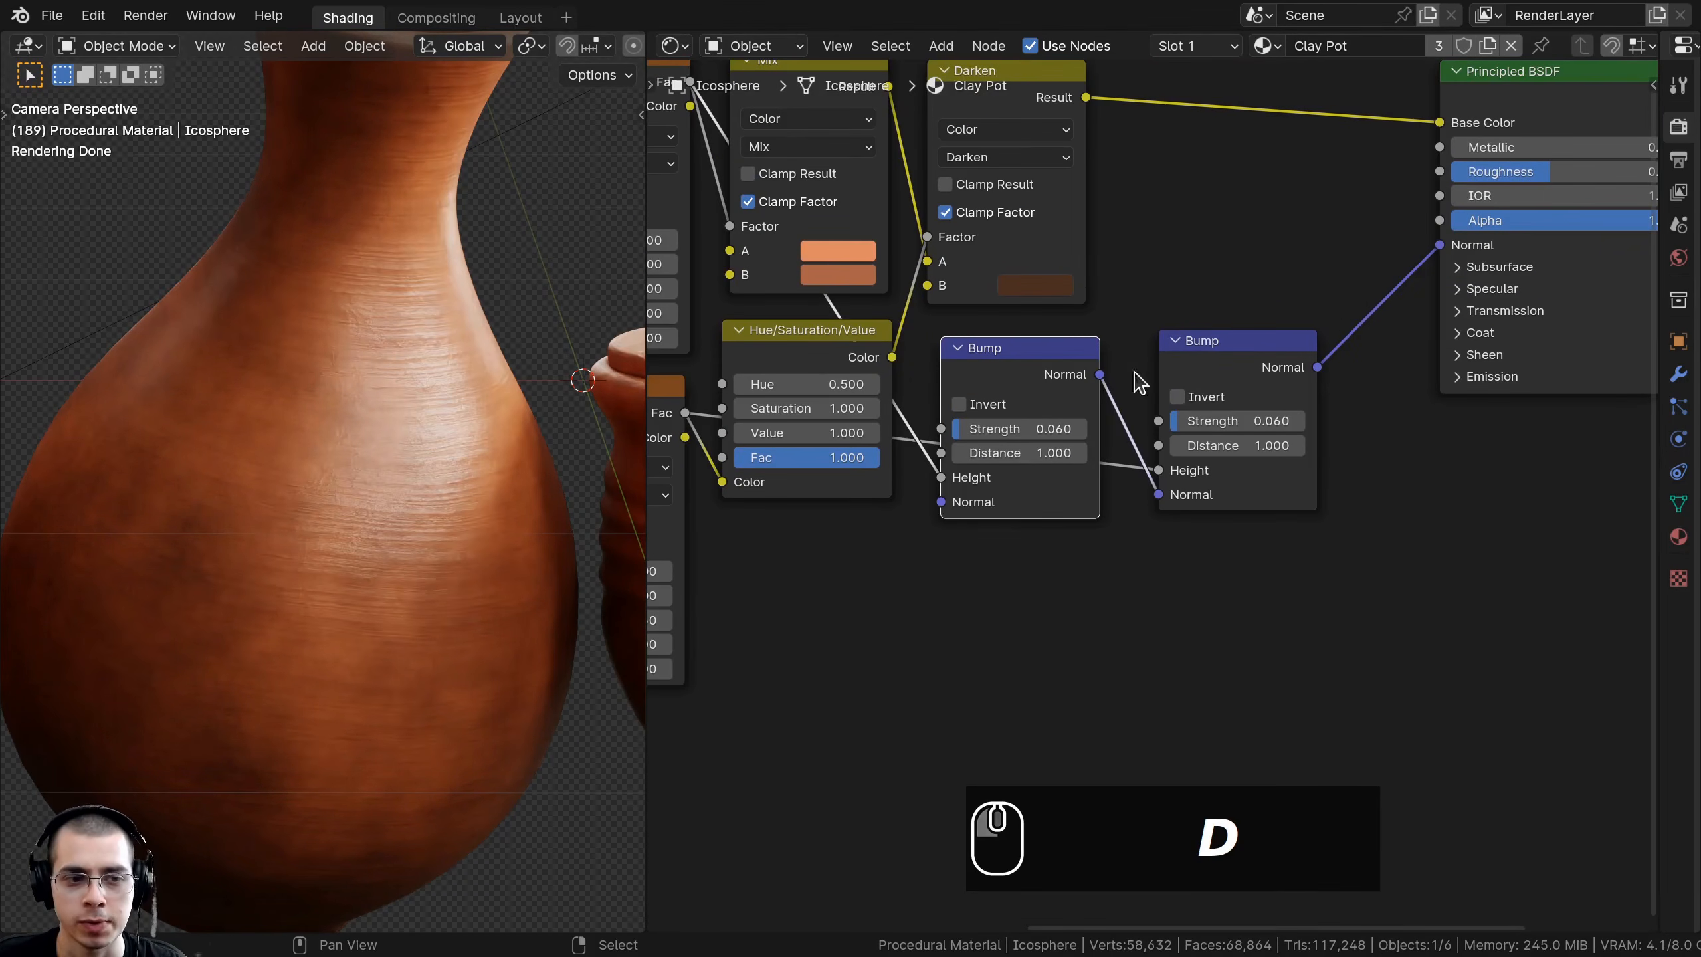
scroll(1215, 384, up, 1)
click(1228, 363)
scroll(1250, 425, up, 1)
click(1236, 402)
text(.1)
key(Return)
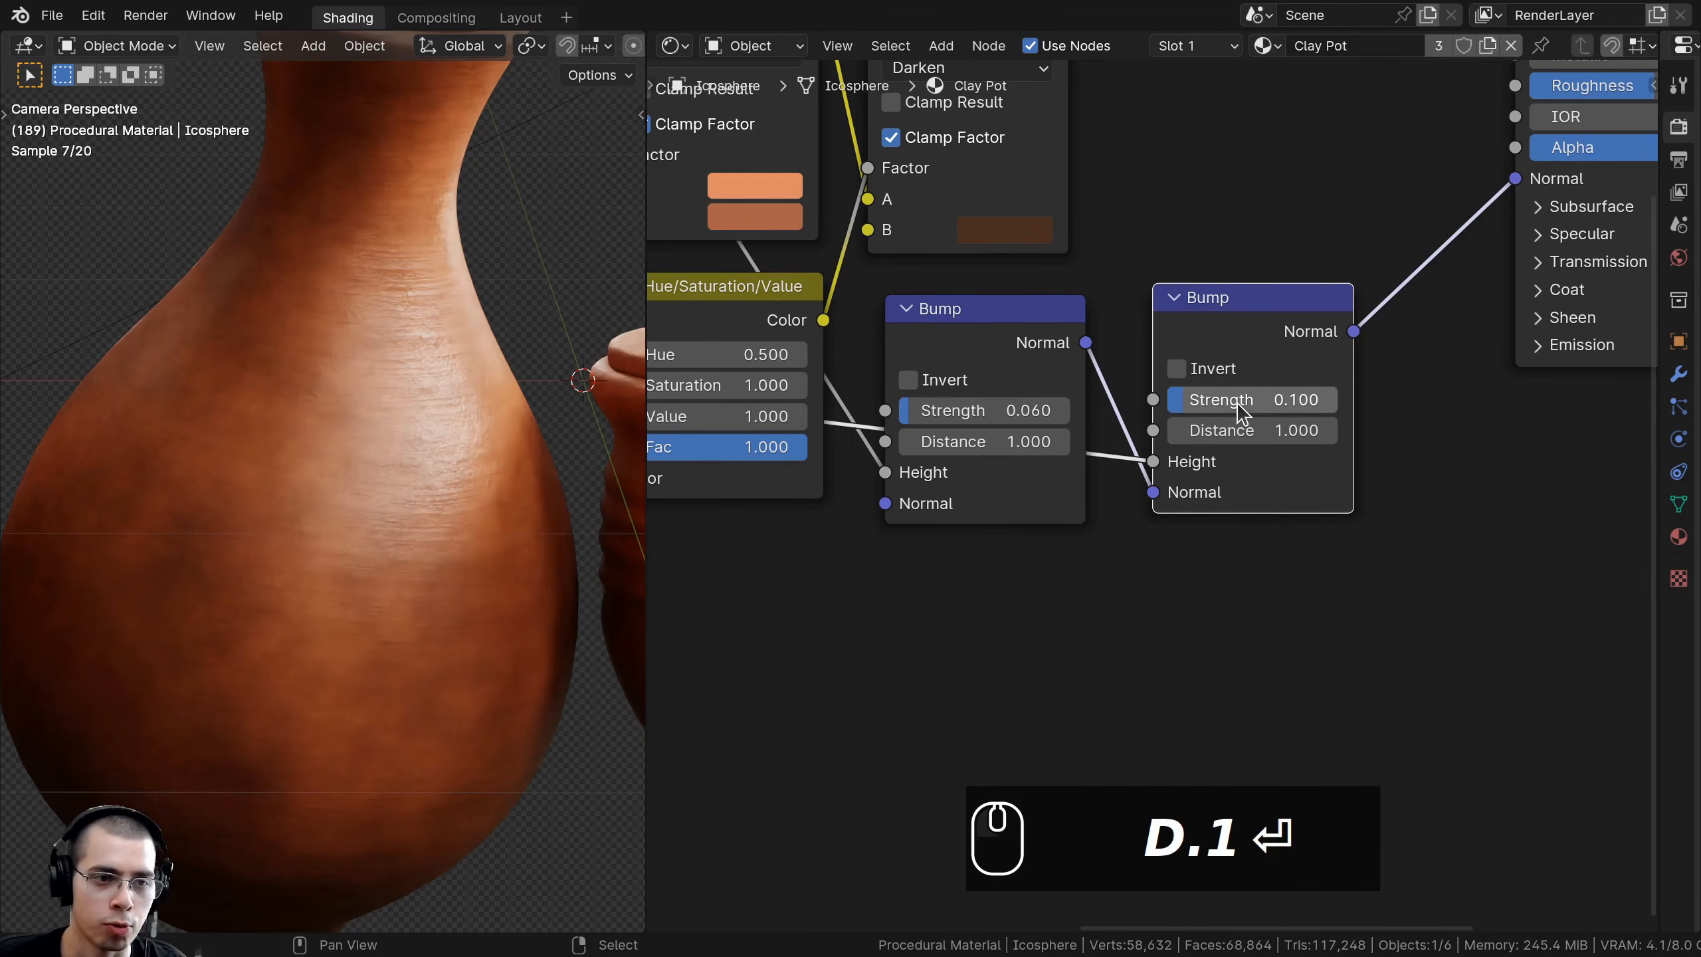
- Try a much stronger bump on the second Bump node, with Strength at about 0.65
drag(1238, 403, 1331, 403)
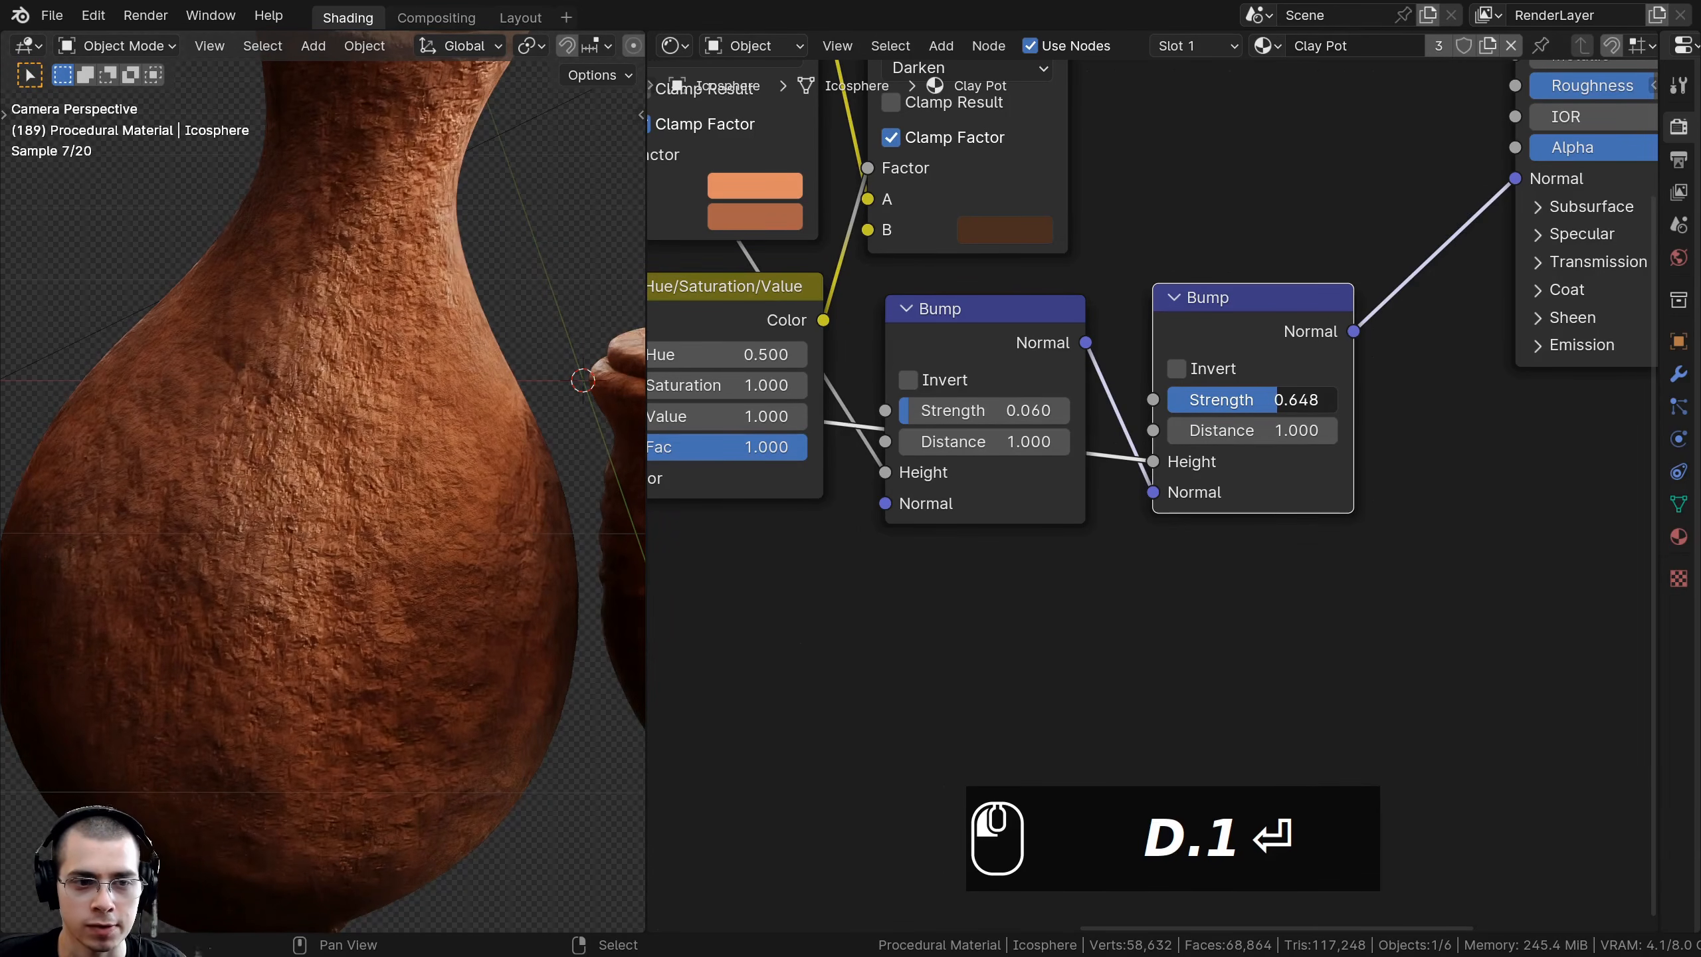
right_click(1331, 402)
scroll(427, 448, down, 5)
scroll(428, 448, up, 3)
scroll(1138, 402, down, 3)
- Expand the Coat settings of the Principled BSDF and raise the coat Weight to 1
middle_drag(1574, 128, 1446, 182)
scroll(1313, 395, up, 2)
key(g)
key(a)
scroll(1313, 396, up, 2)
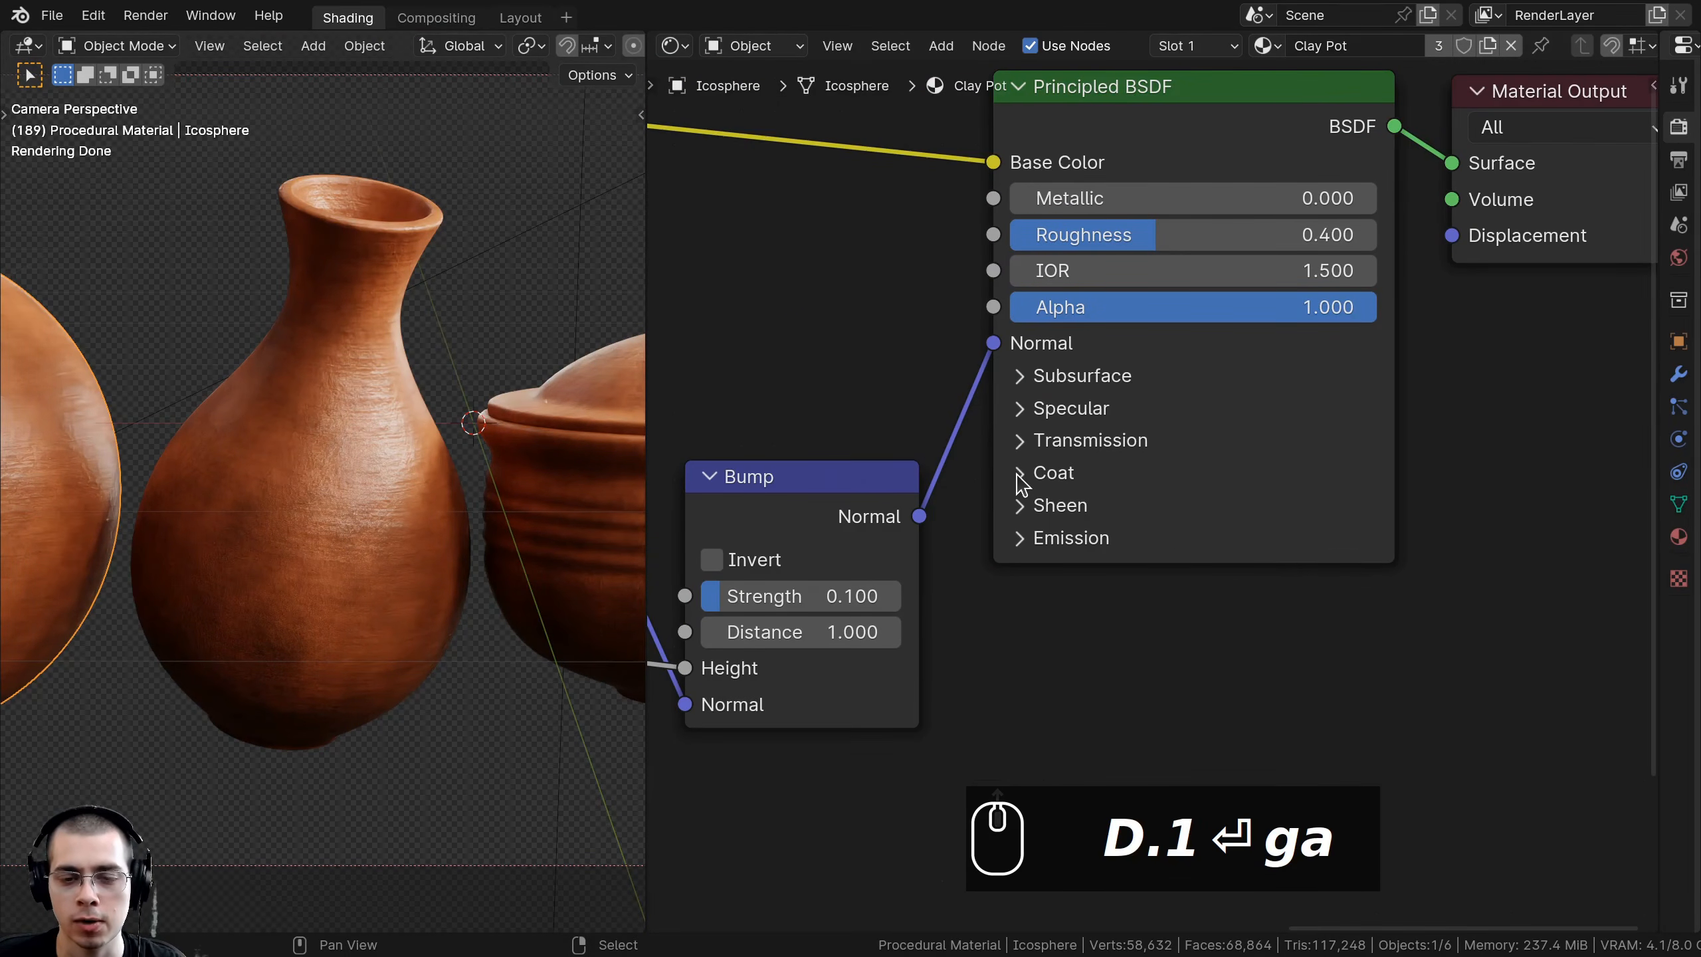
click(1021, 475)
shift+scroll(1058, 502, down, 2)
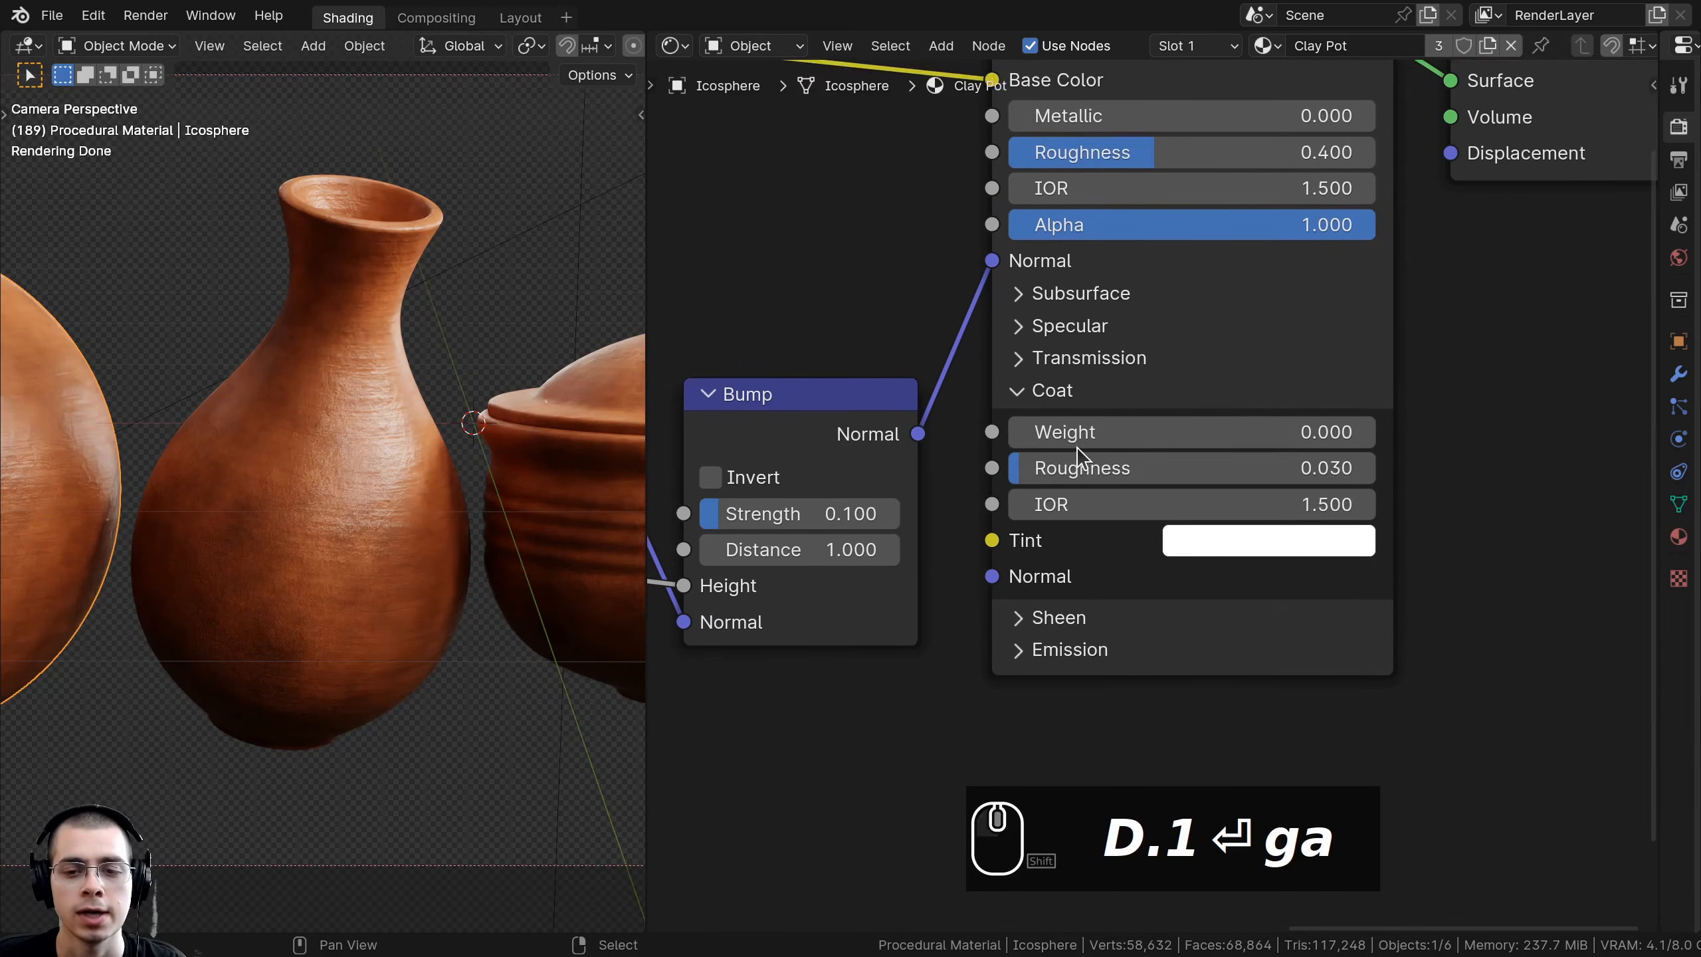
scroll(1077, 447, up, 1)
drag(1052, 428, 1398, 421)
scroll(335, 432, up, 4)
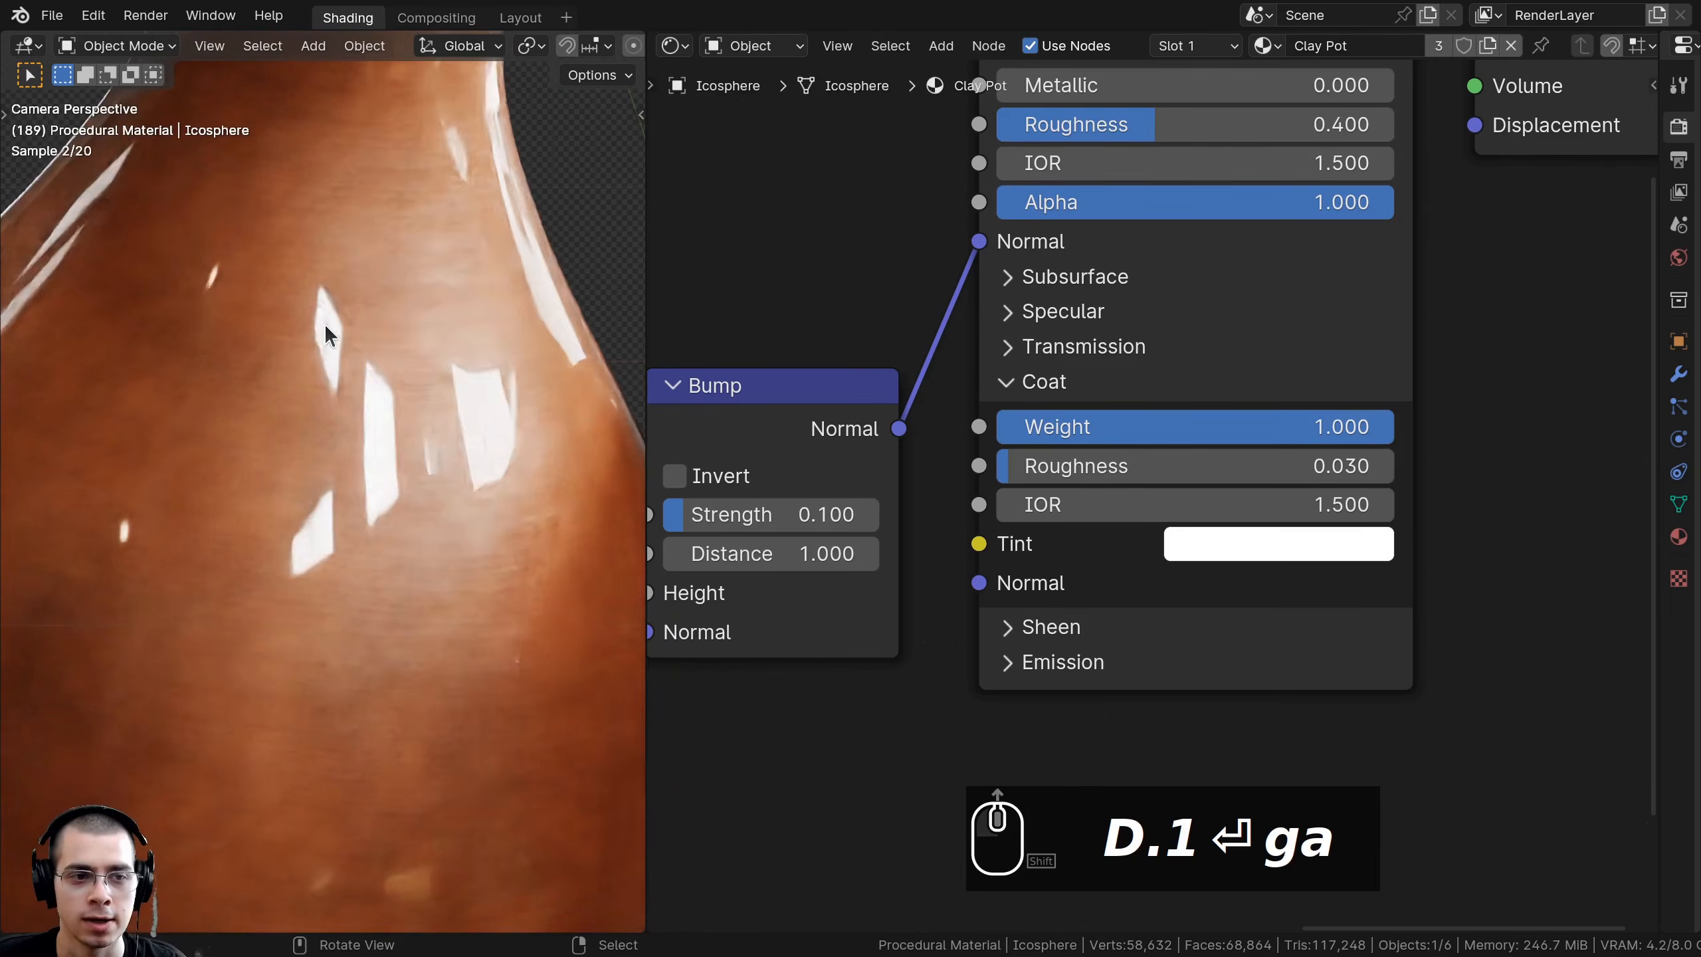
shift+drag(1181, 429, 1394, 433)
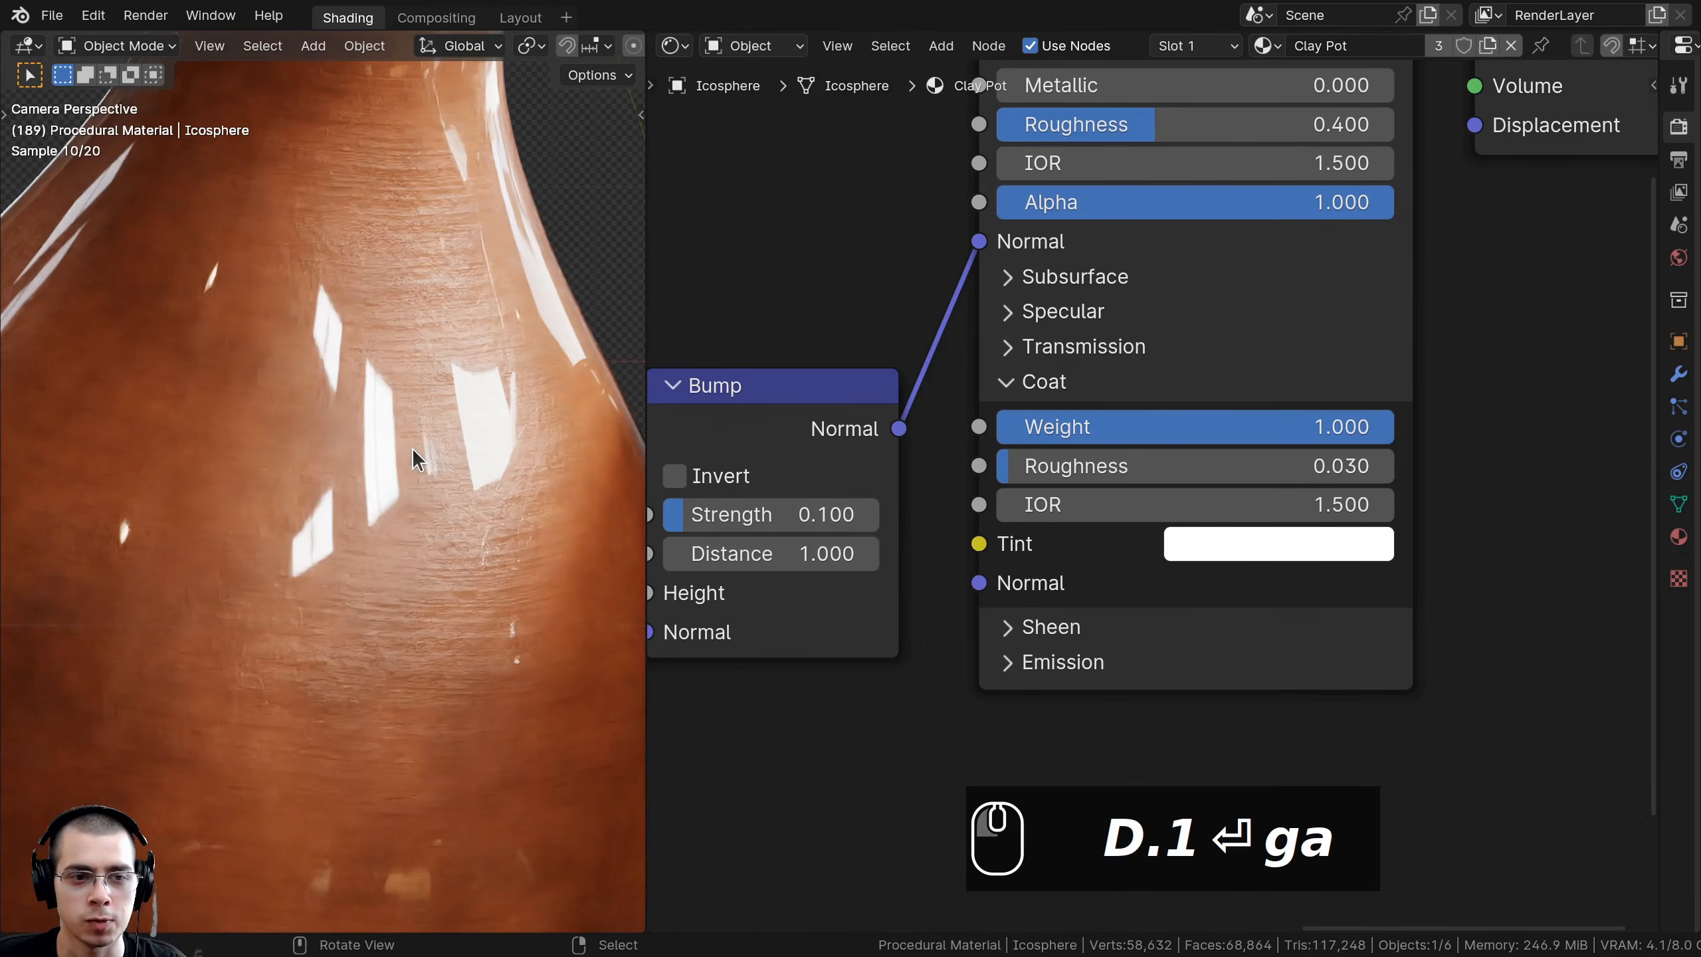
mouse_move(1045, 467)
shift+mouse_down()
mouse_move(1108, 468)
mouse_move(1045, 467)
shift+mouse_up()
- Connect the second Bump node's Normal output to the Principled BSDF's Coat Normal and inspect the reflections on the vase
shift+scroll(381, 424, up, 4)
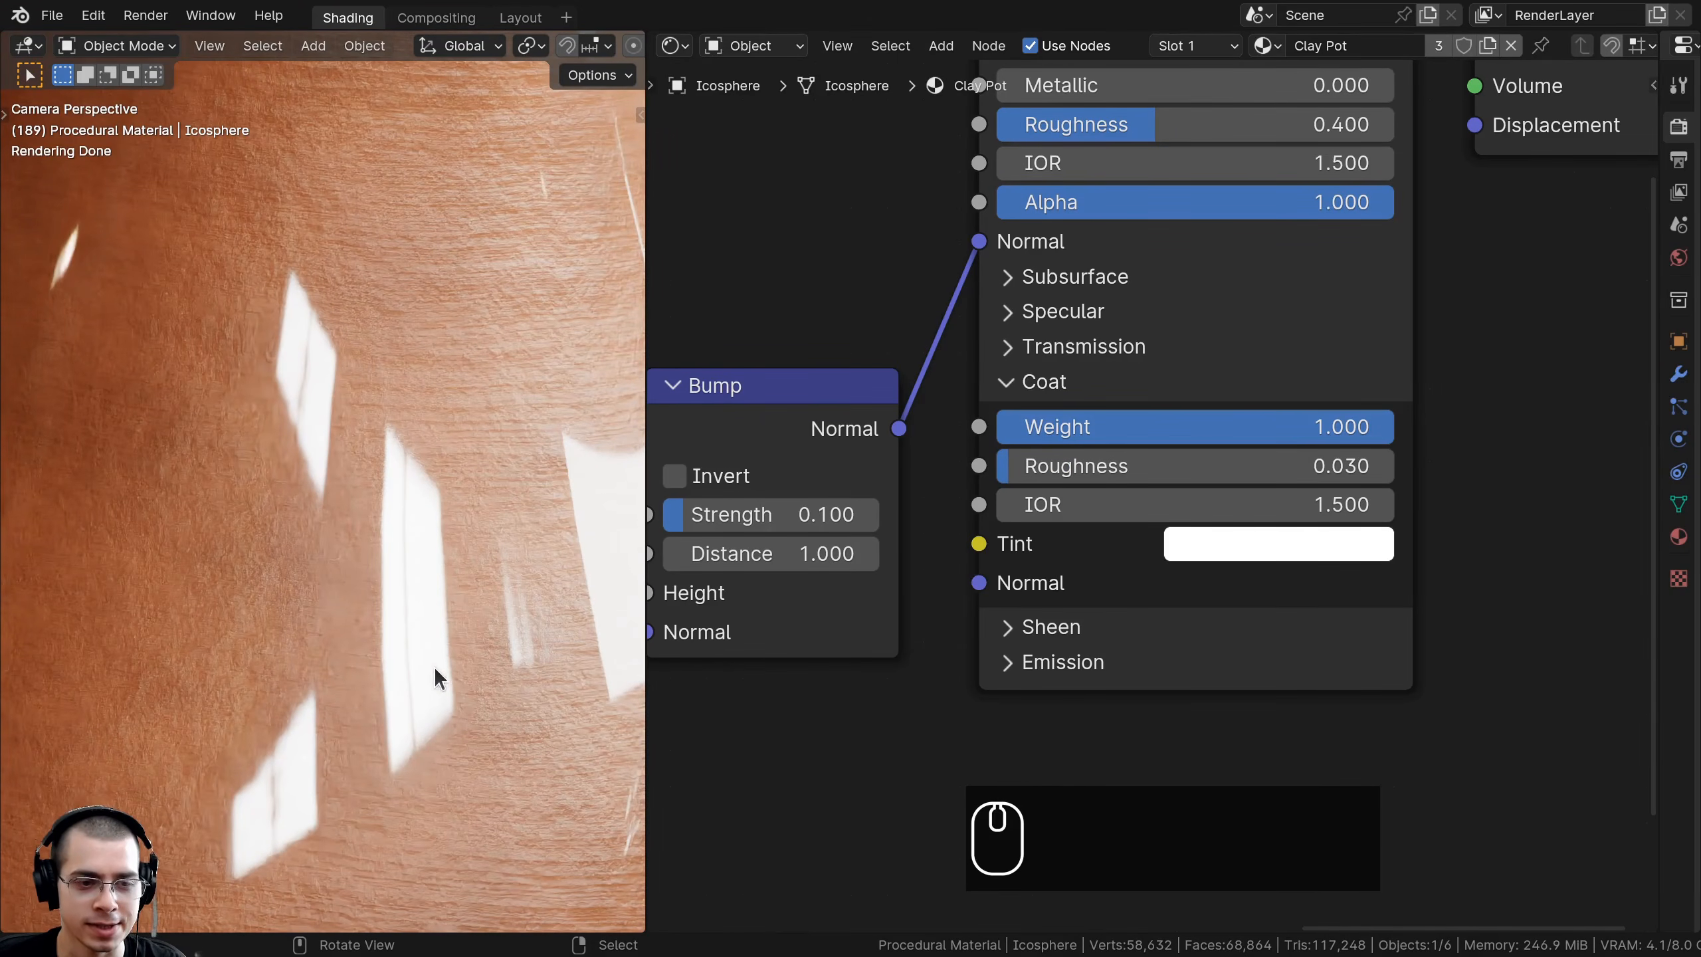
shift+scroll(402, 479, up, 3)
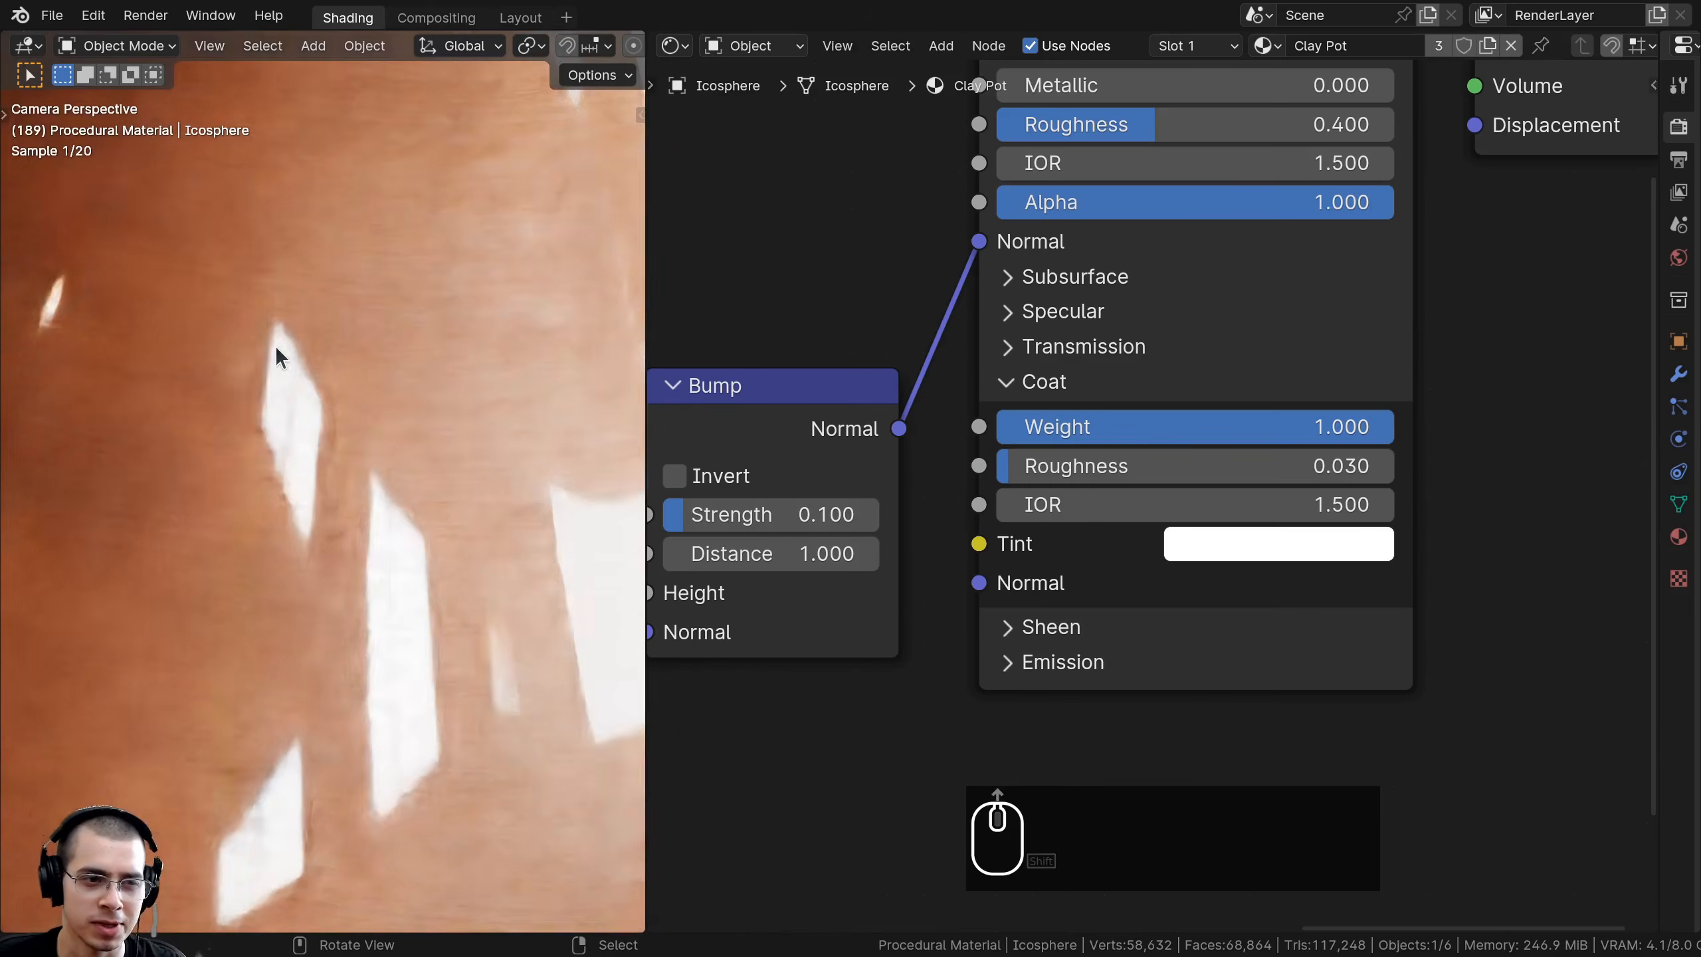
scroll(958, 477, down, 2)
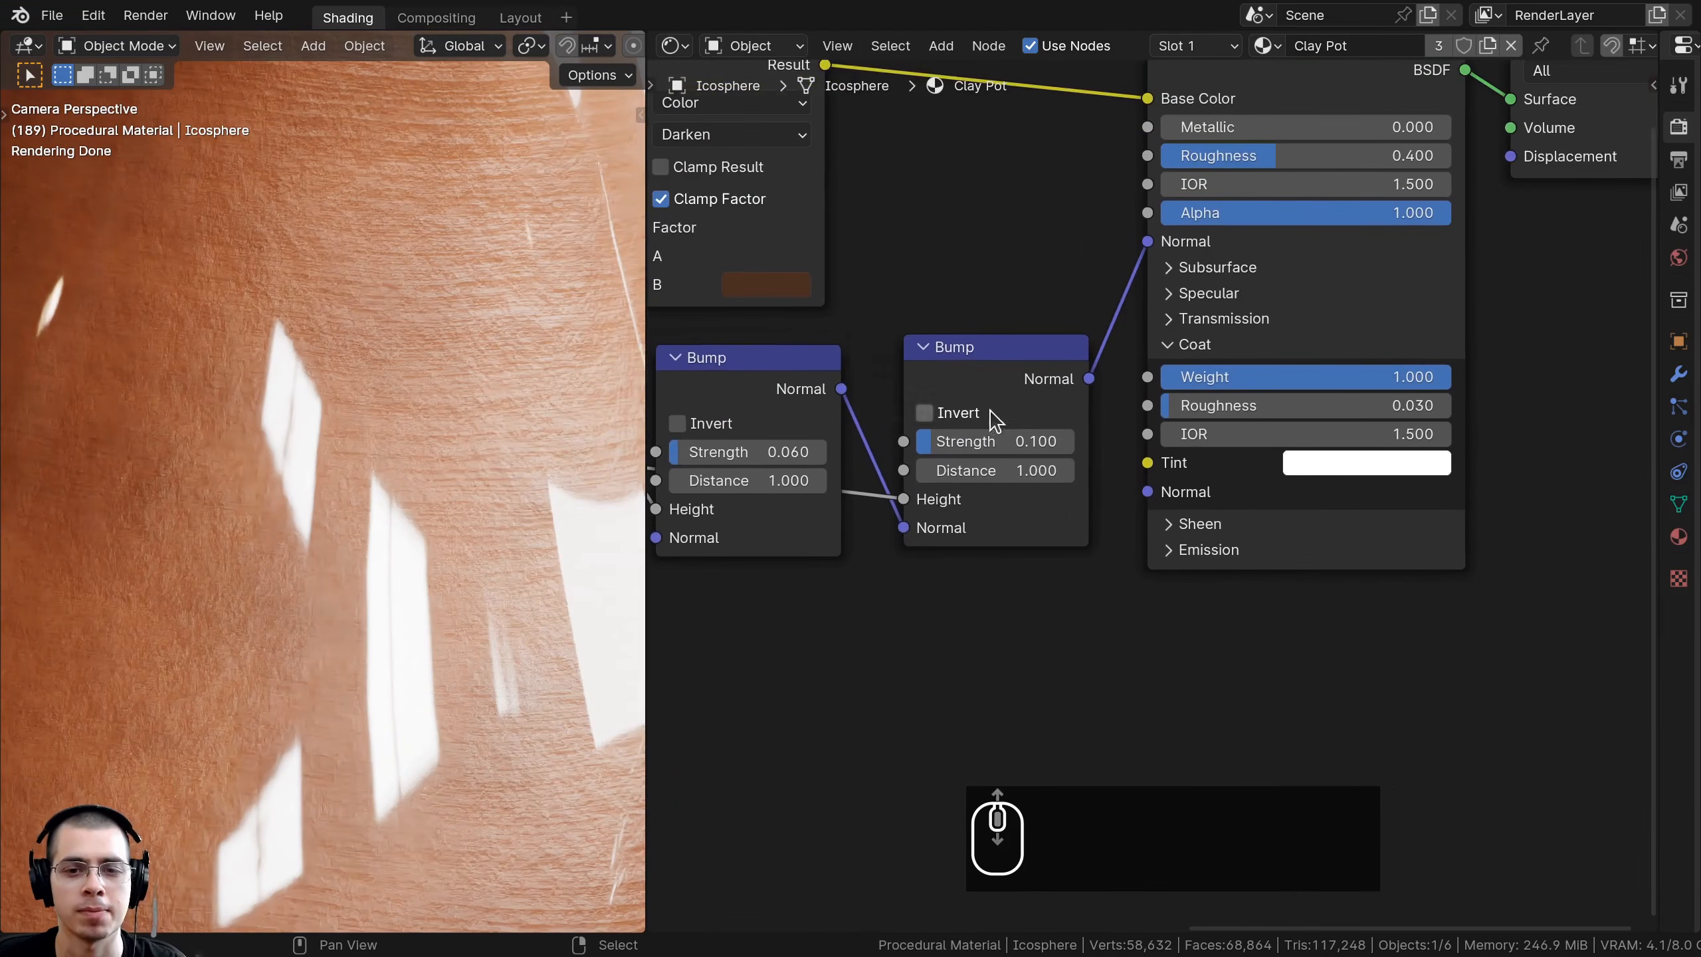
drag(981, 348, 1031, 429)
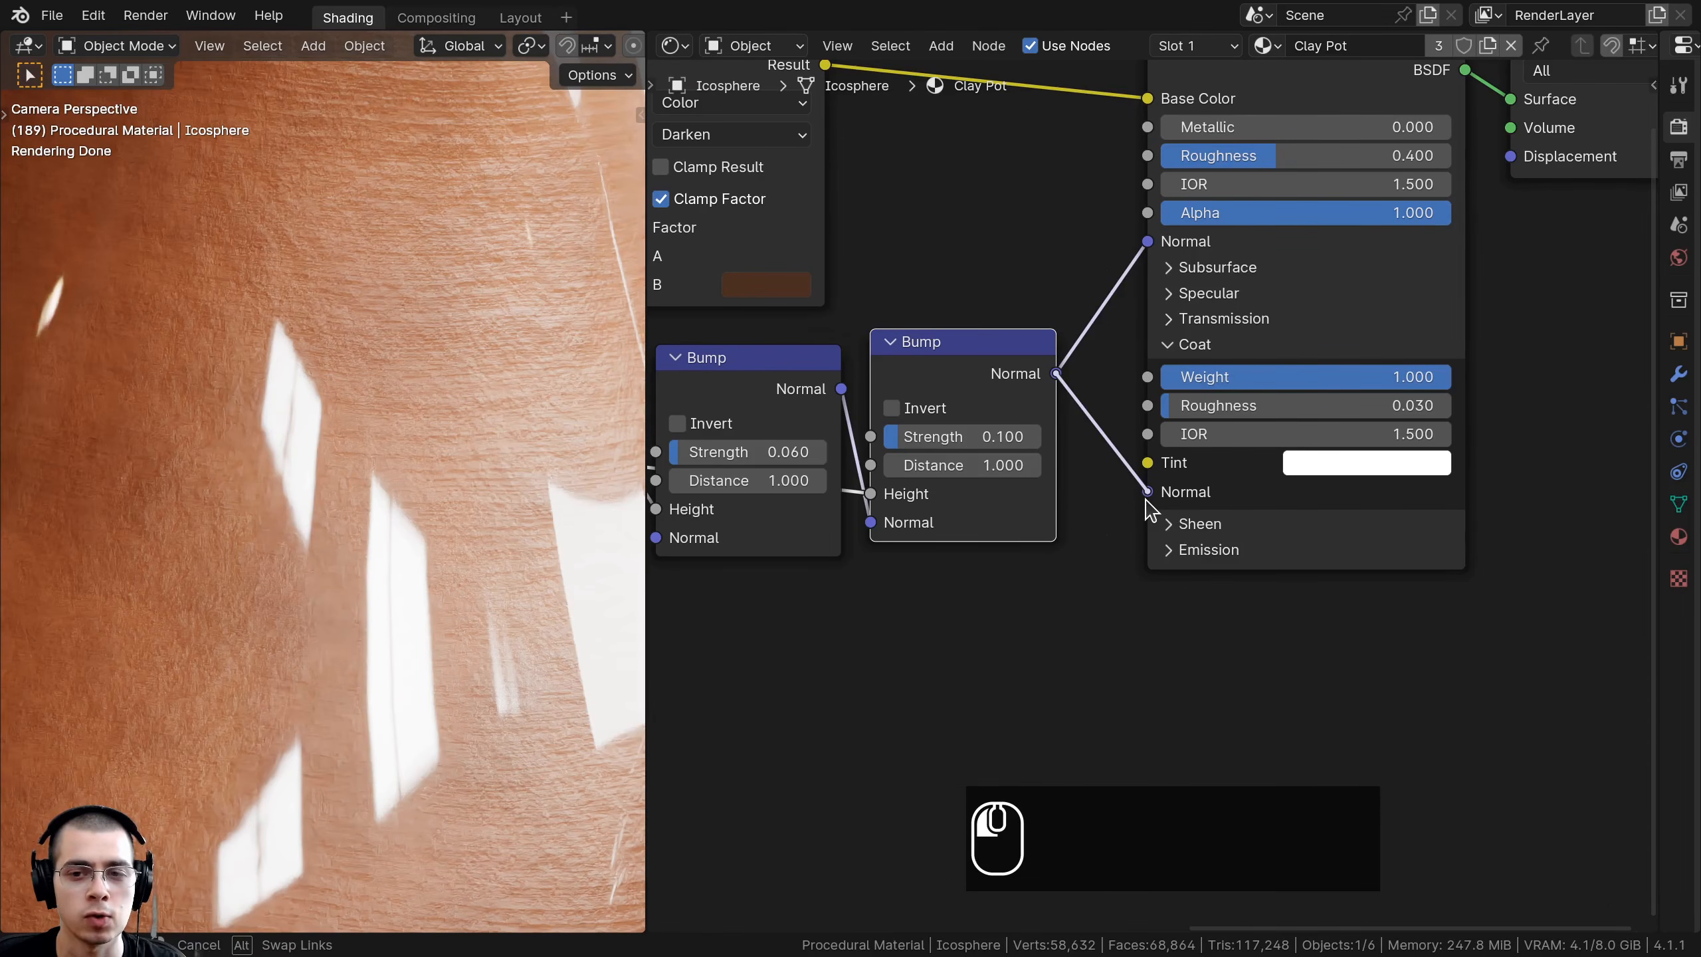
drag(1145, 500, 1147, 495)
scroll(352, 465, down, 3)
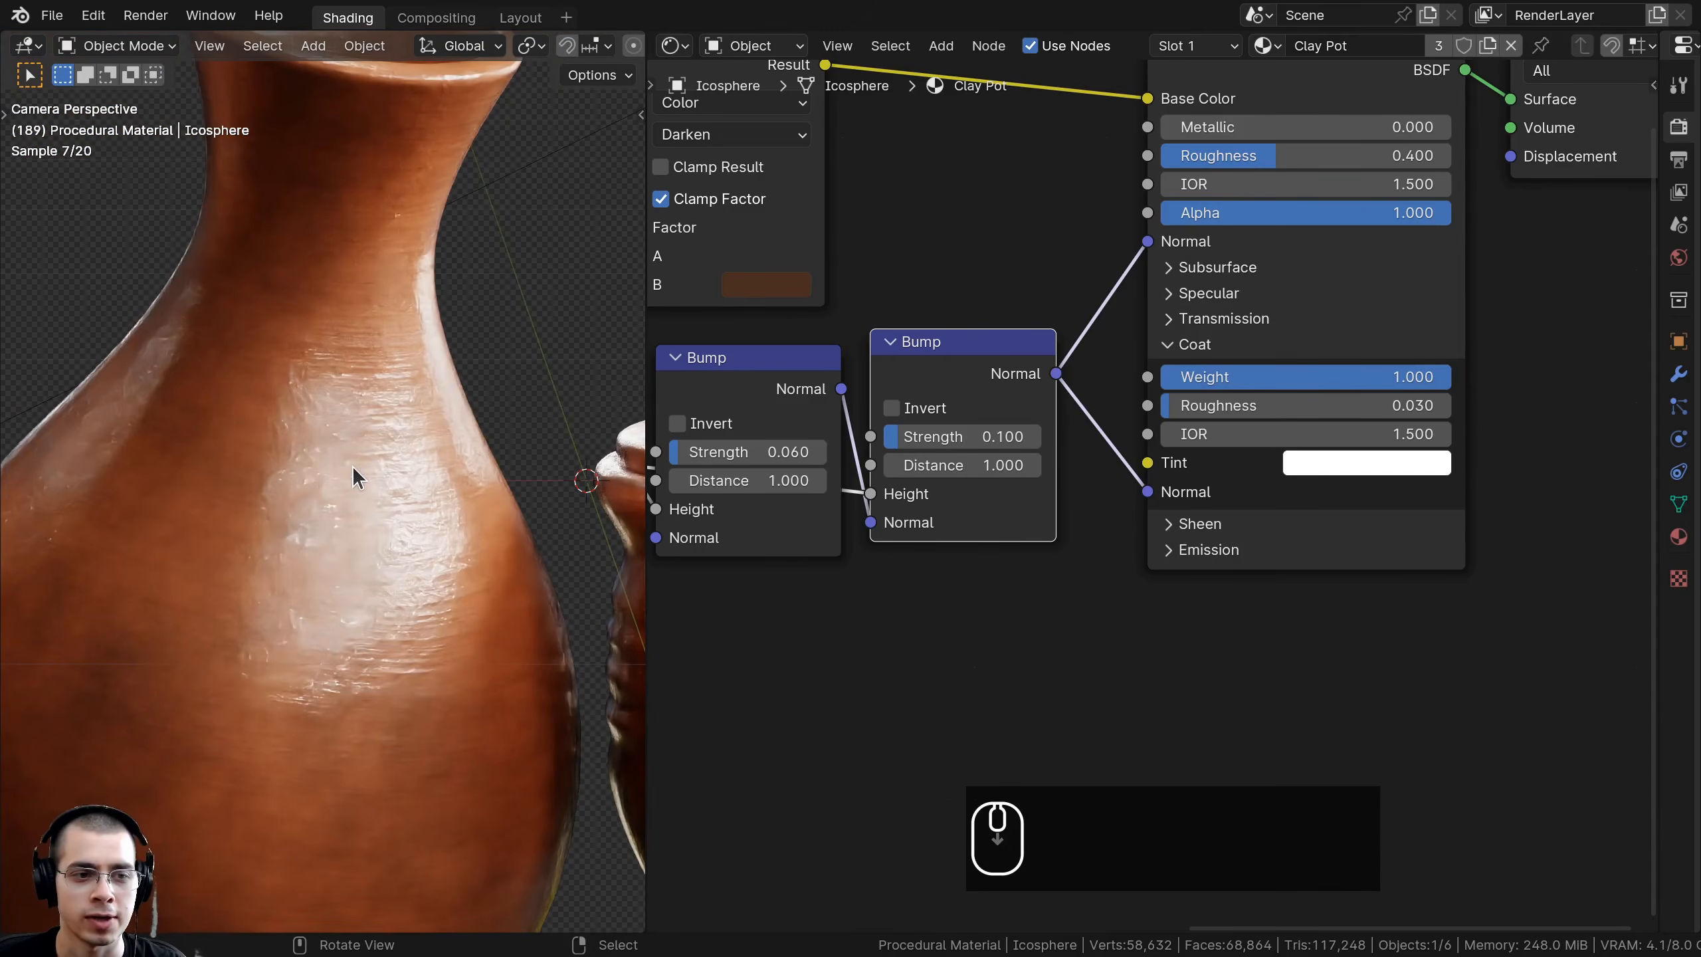
scroll(356, 468, up, 3)
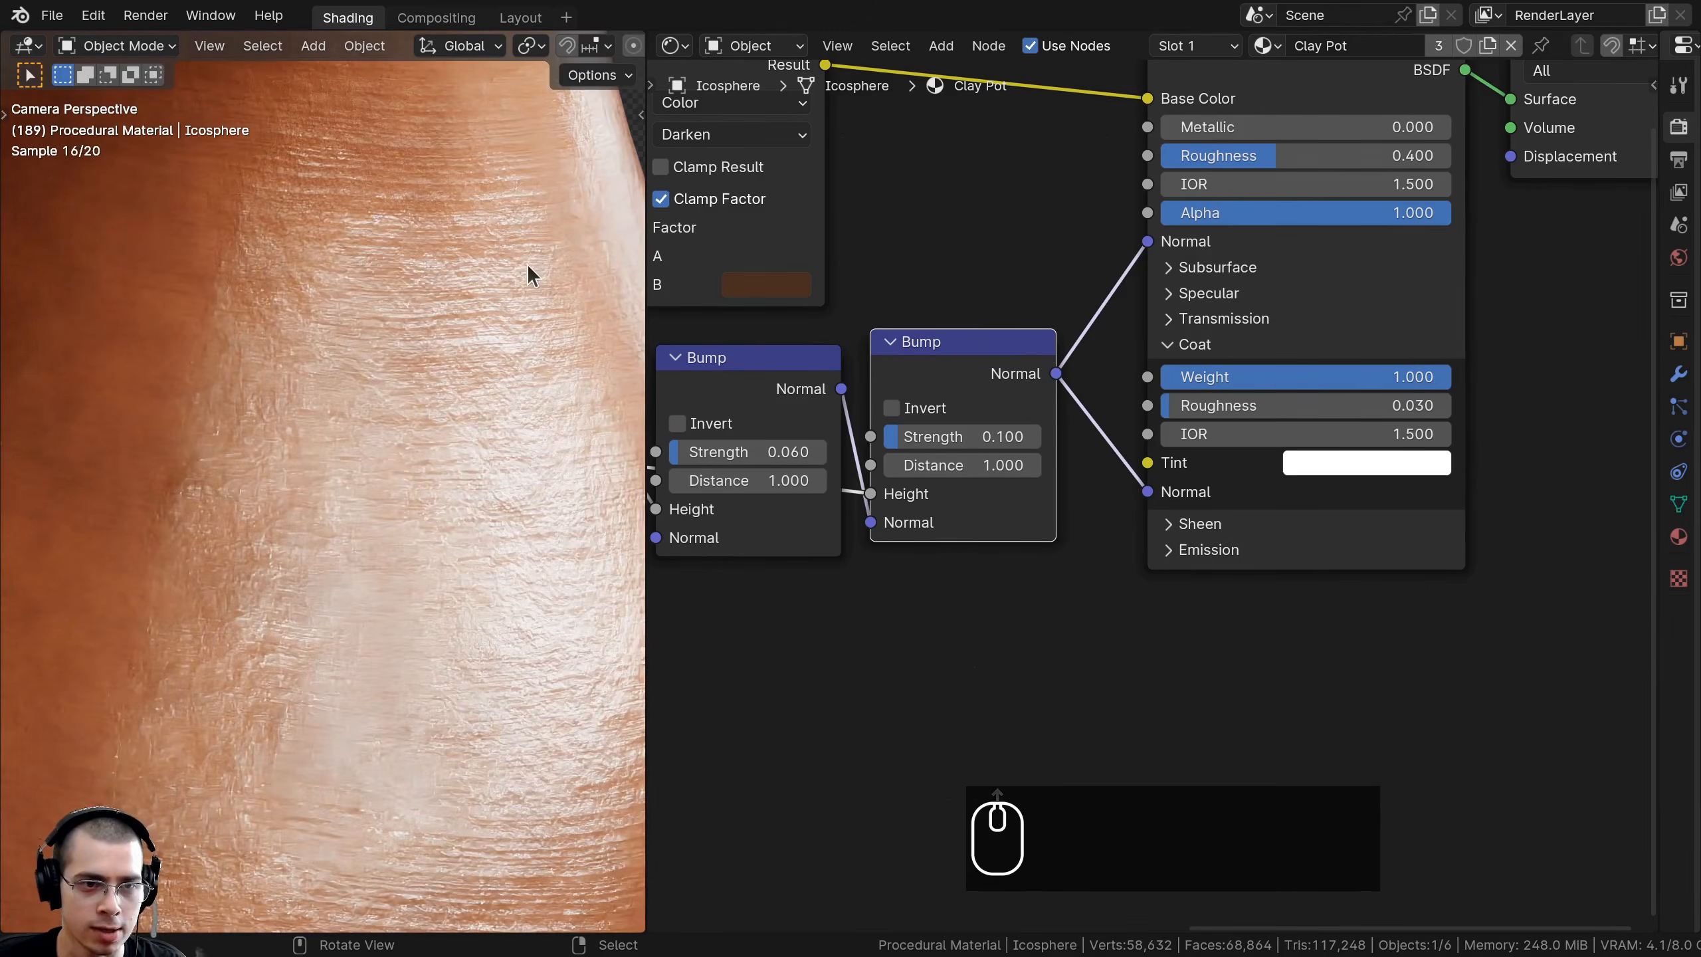
- Compare the vase with and without coat by varying the coat Weight between 0 and 1, leaving it at 0
middle_drag(1234, 412, 1203, 399)
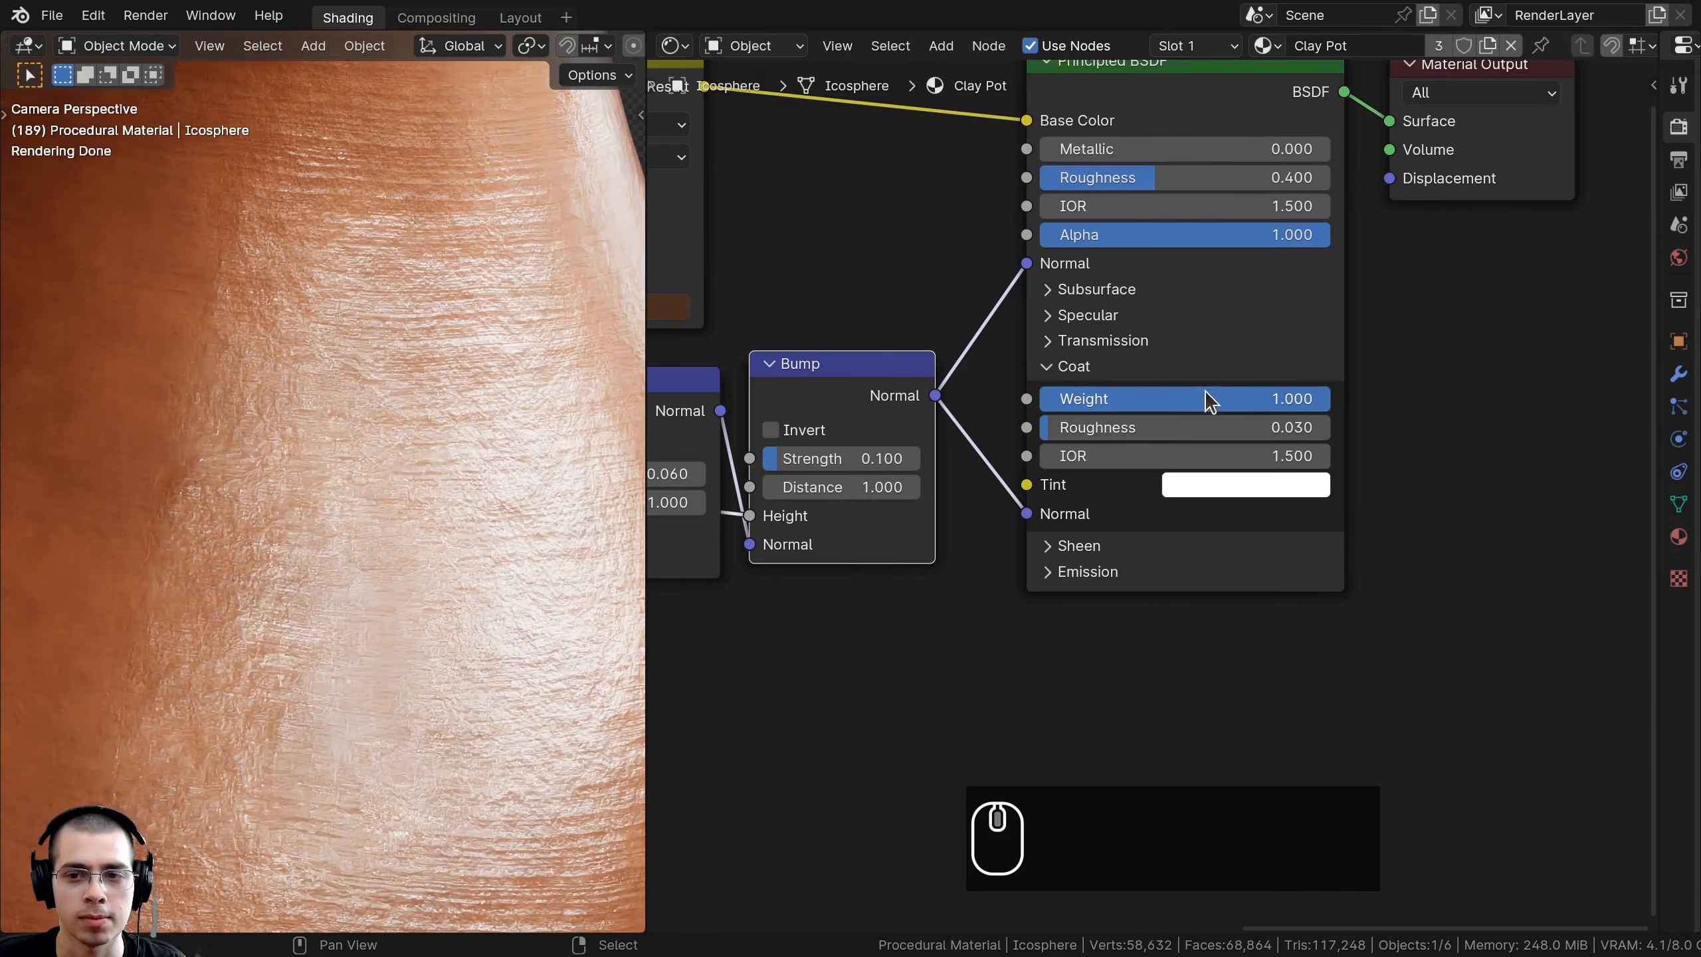
drag(1203, 398, 604, 436)
scroll(604, 437, down, 3)
drag(1117, 402, 1407, 402)
drag(1294, 399, 1043, 399)
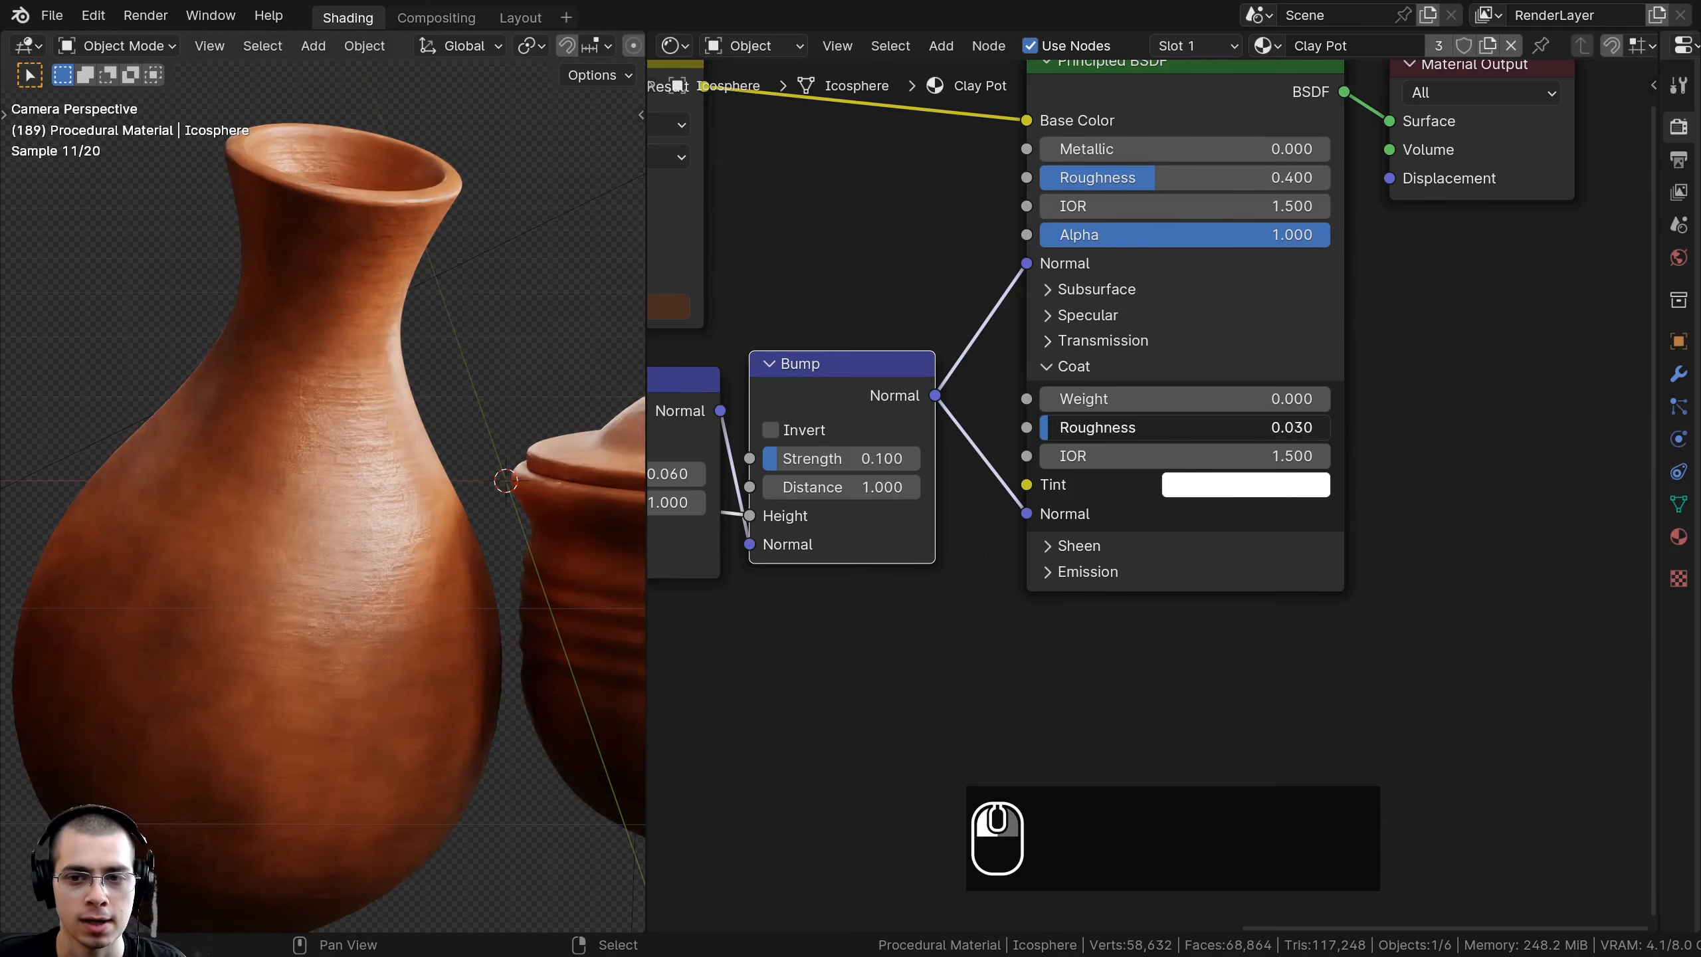
scroll(1099, 455, up, 2)
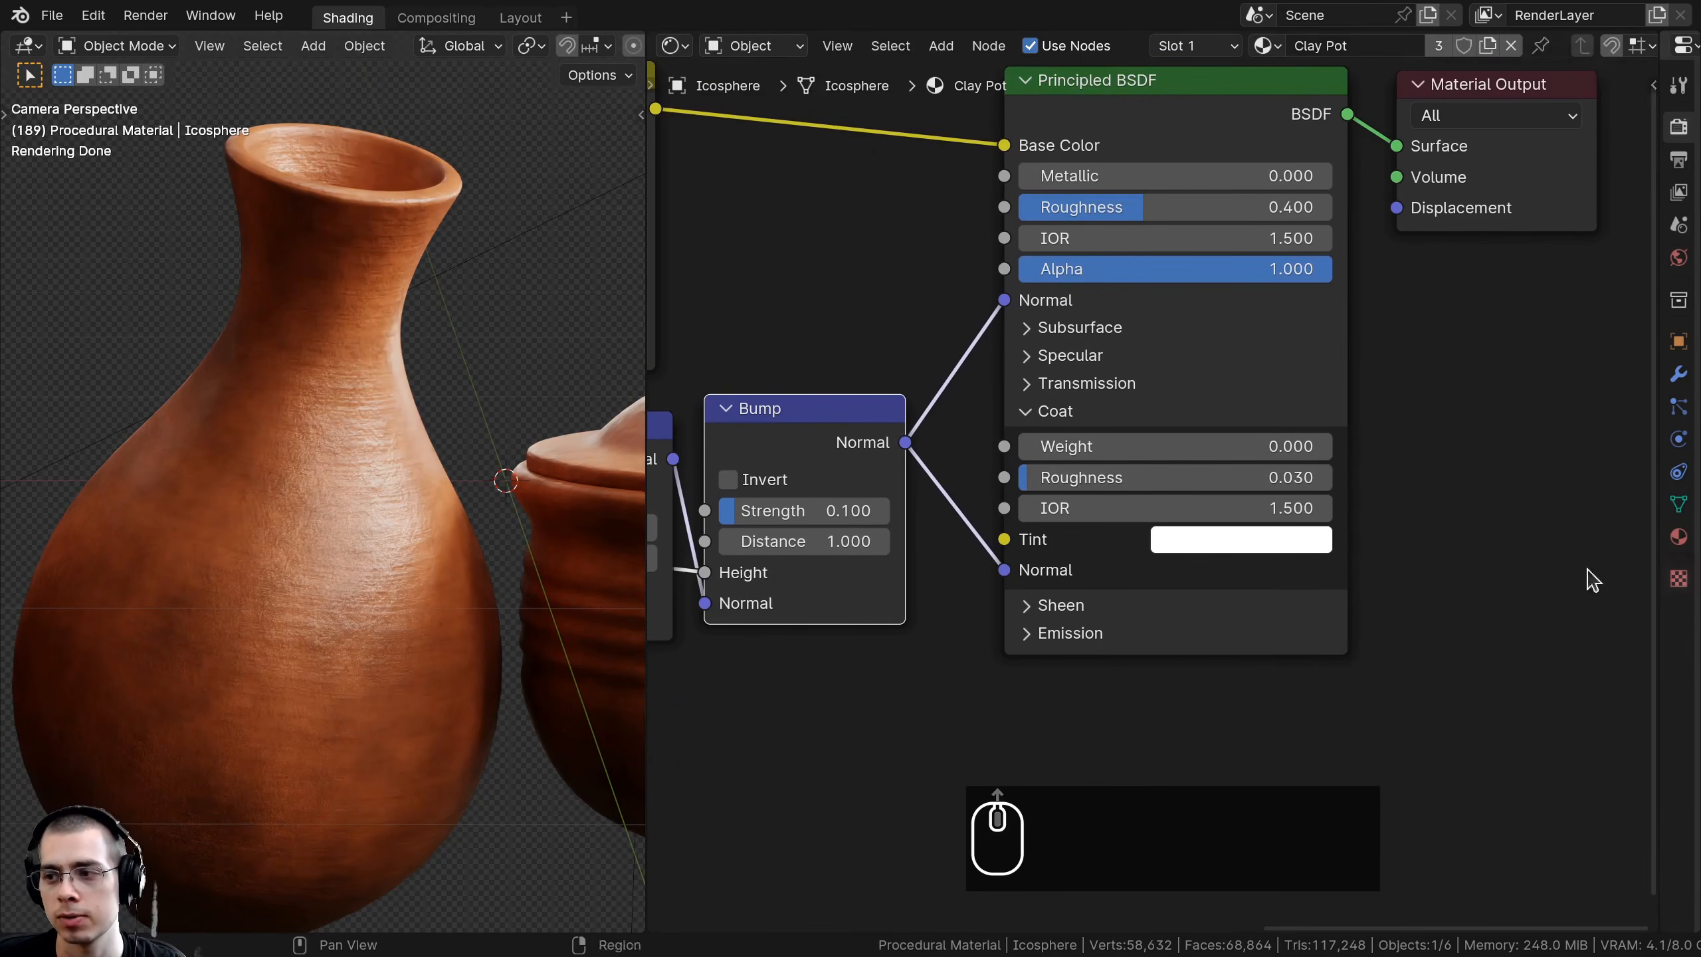
drag(1045, 447, 1353, 446)
right_click(1333, 447)
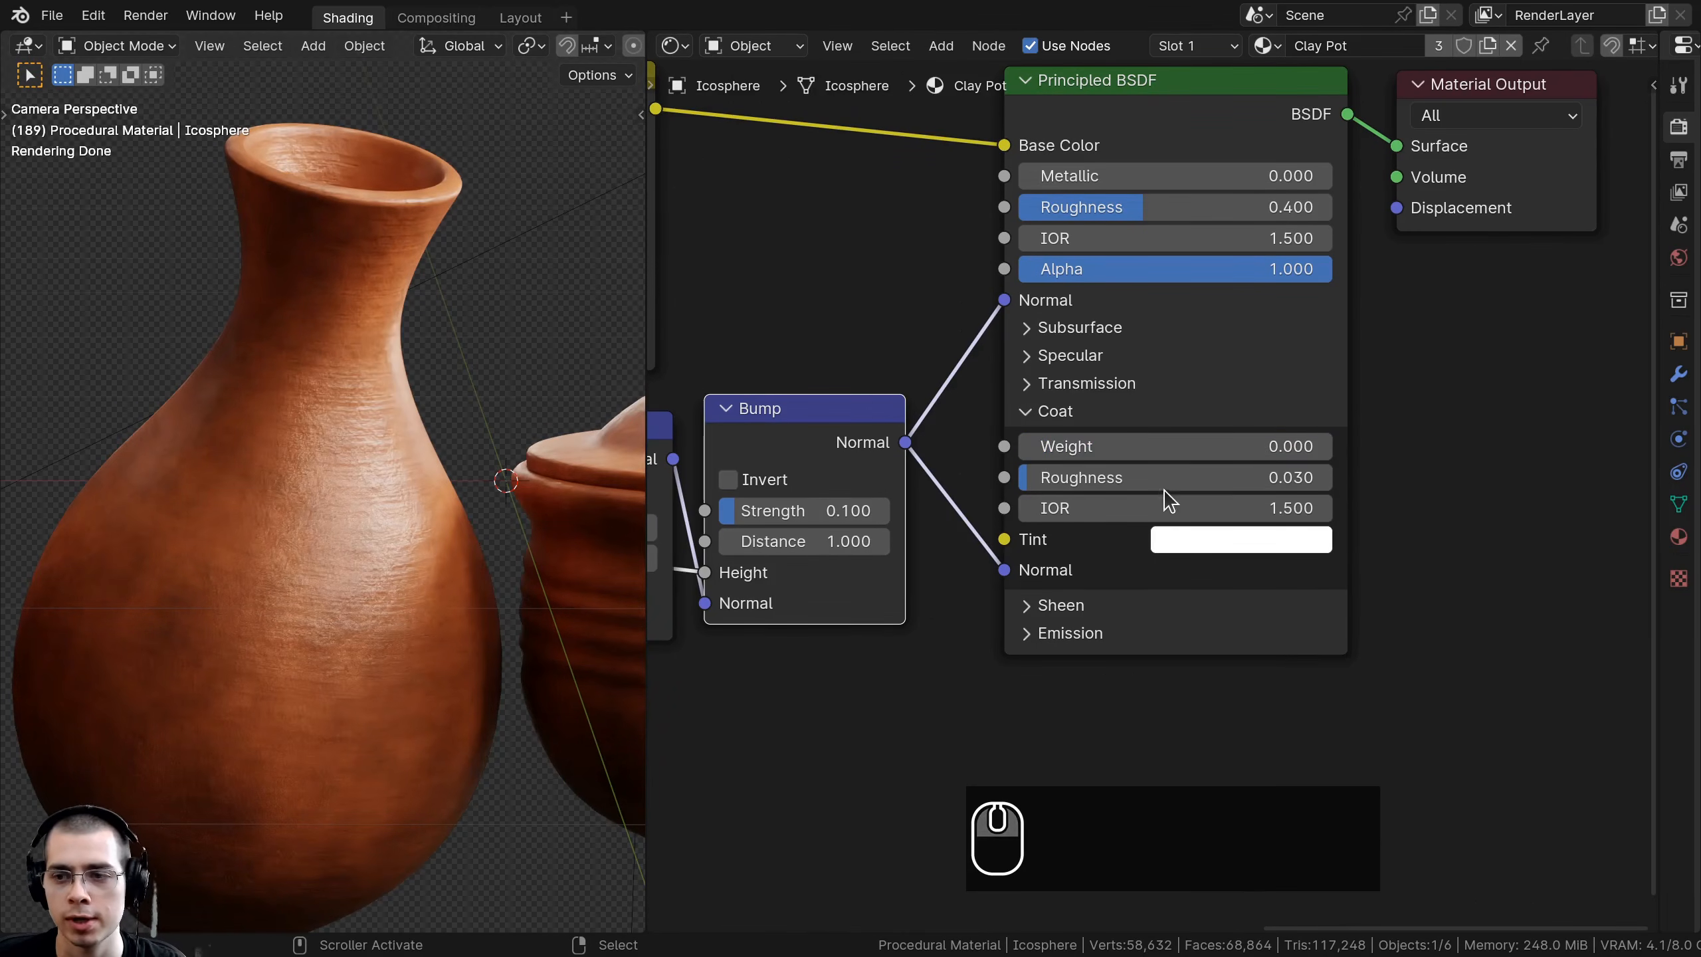
- Set the coat Roughness of the Principled BSDF to 0.2
scroll(1166, 499, up, 1)
double_click(1142, 445)
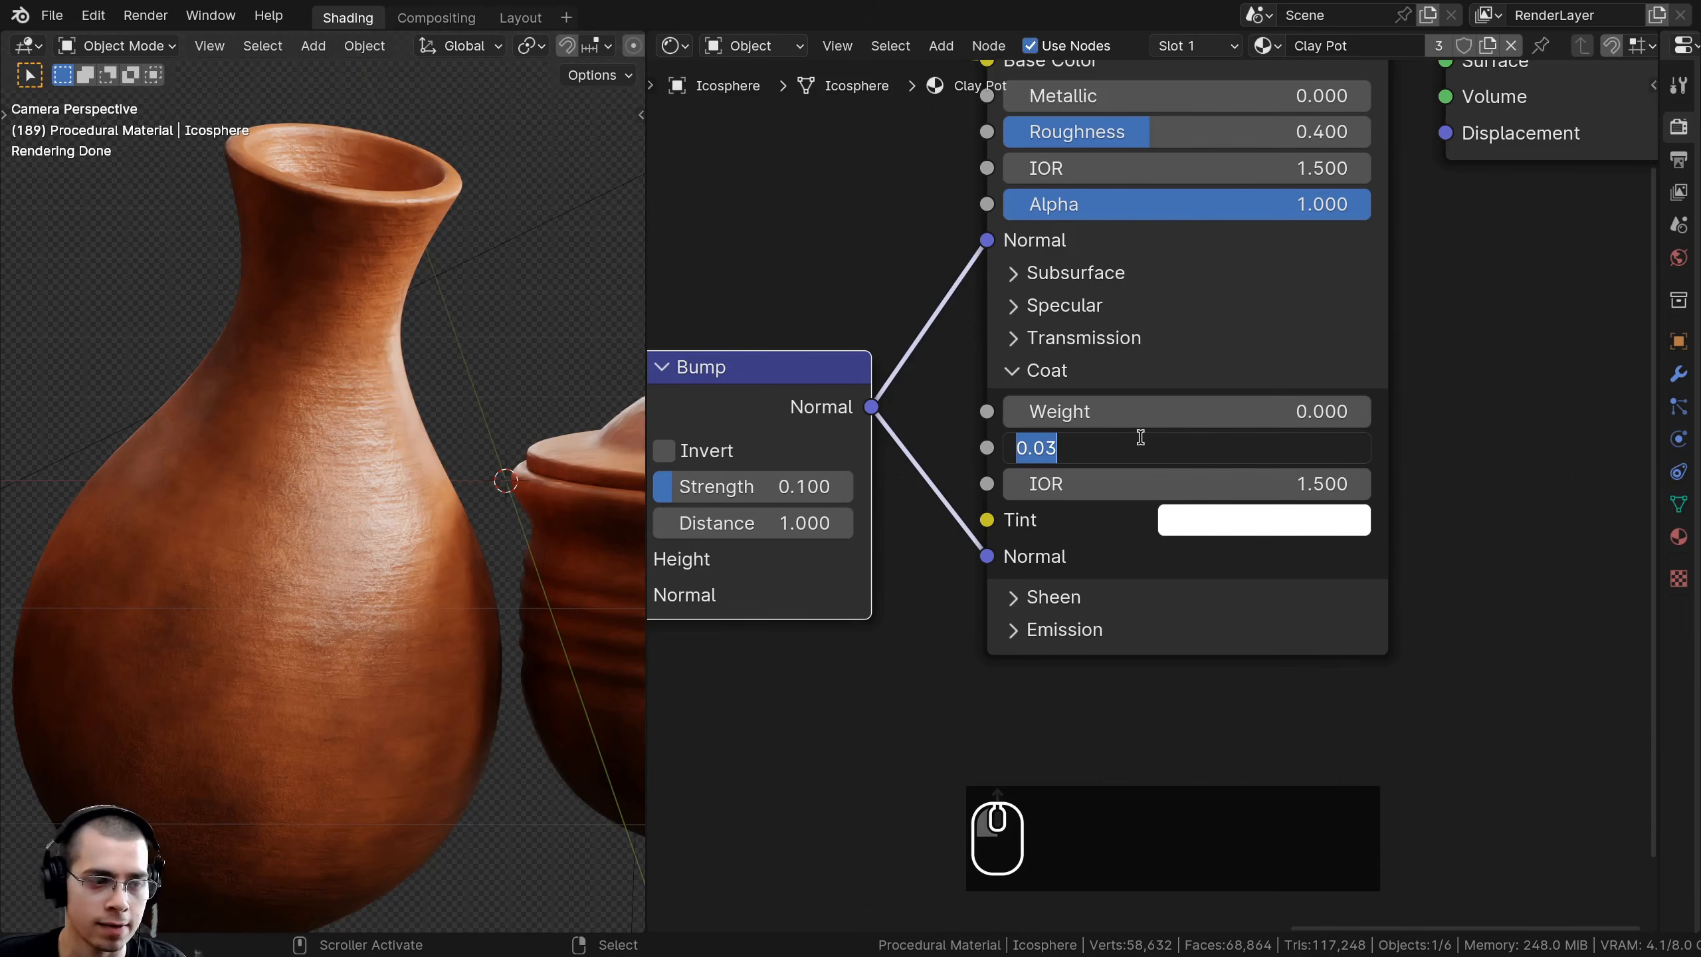
text(.2)
key(Return)
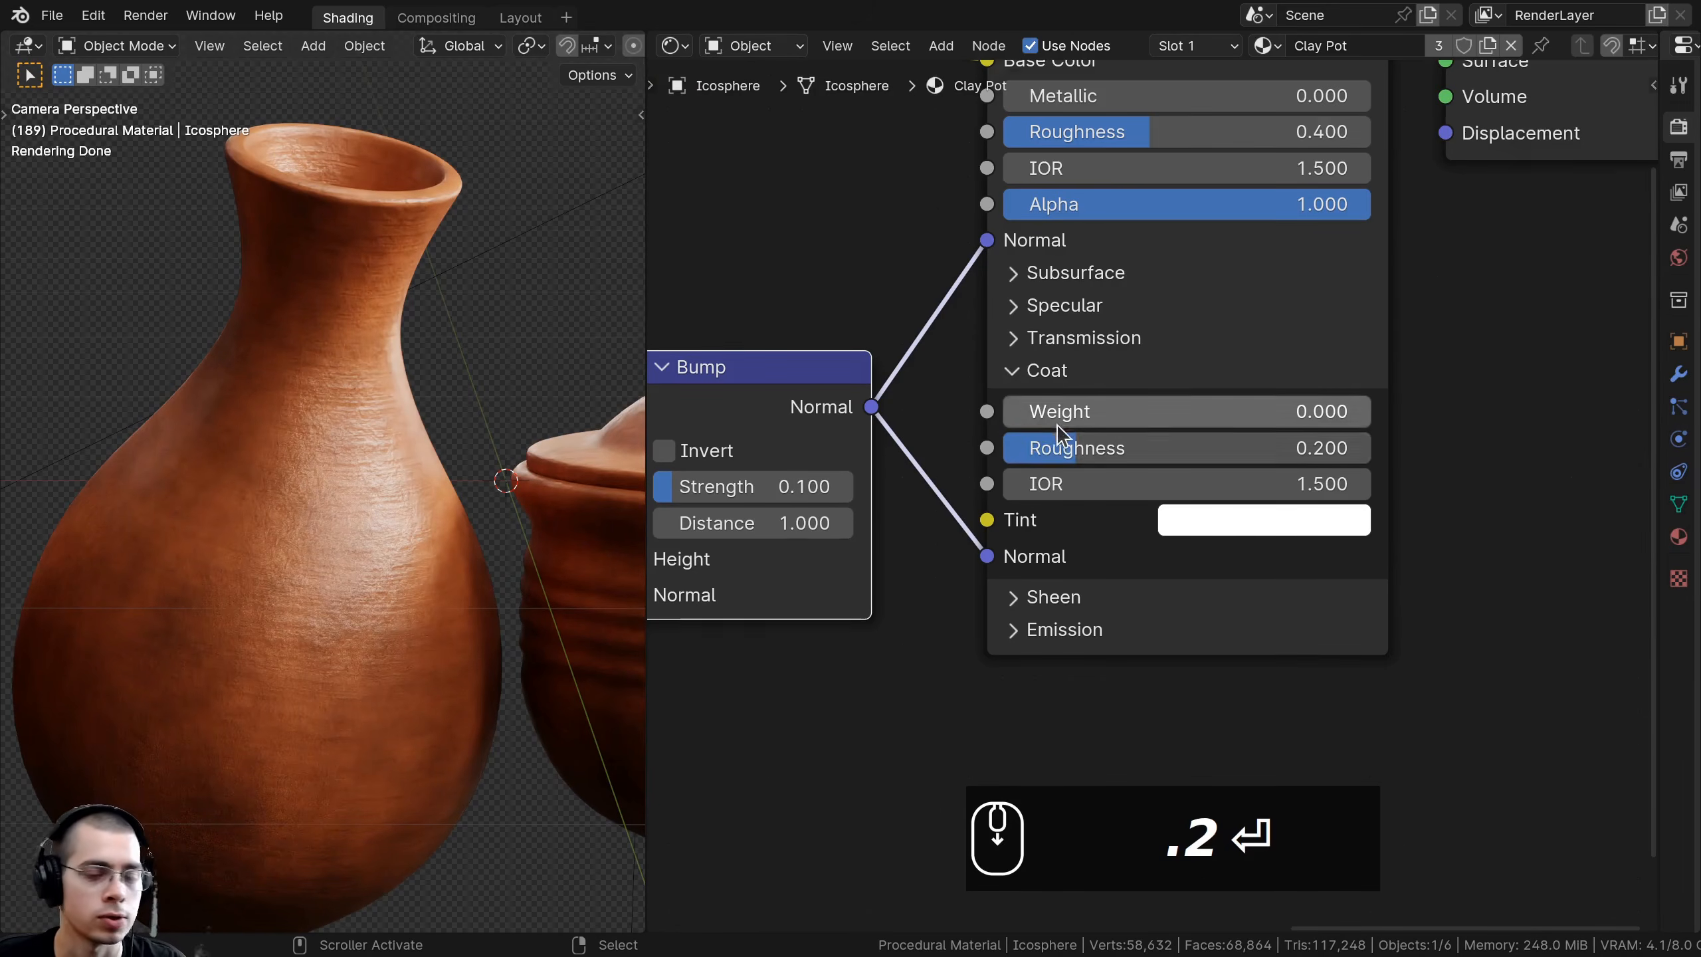
- Select all the material's nodes except the Material Output and combine them into a node group
scroll(1526, 474, down, 2)
key(a)
key(a)
scroll(911, 588, down, 3)
scroll(1272, 435, down, 1)
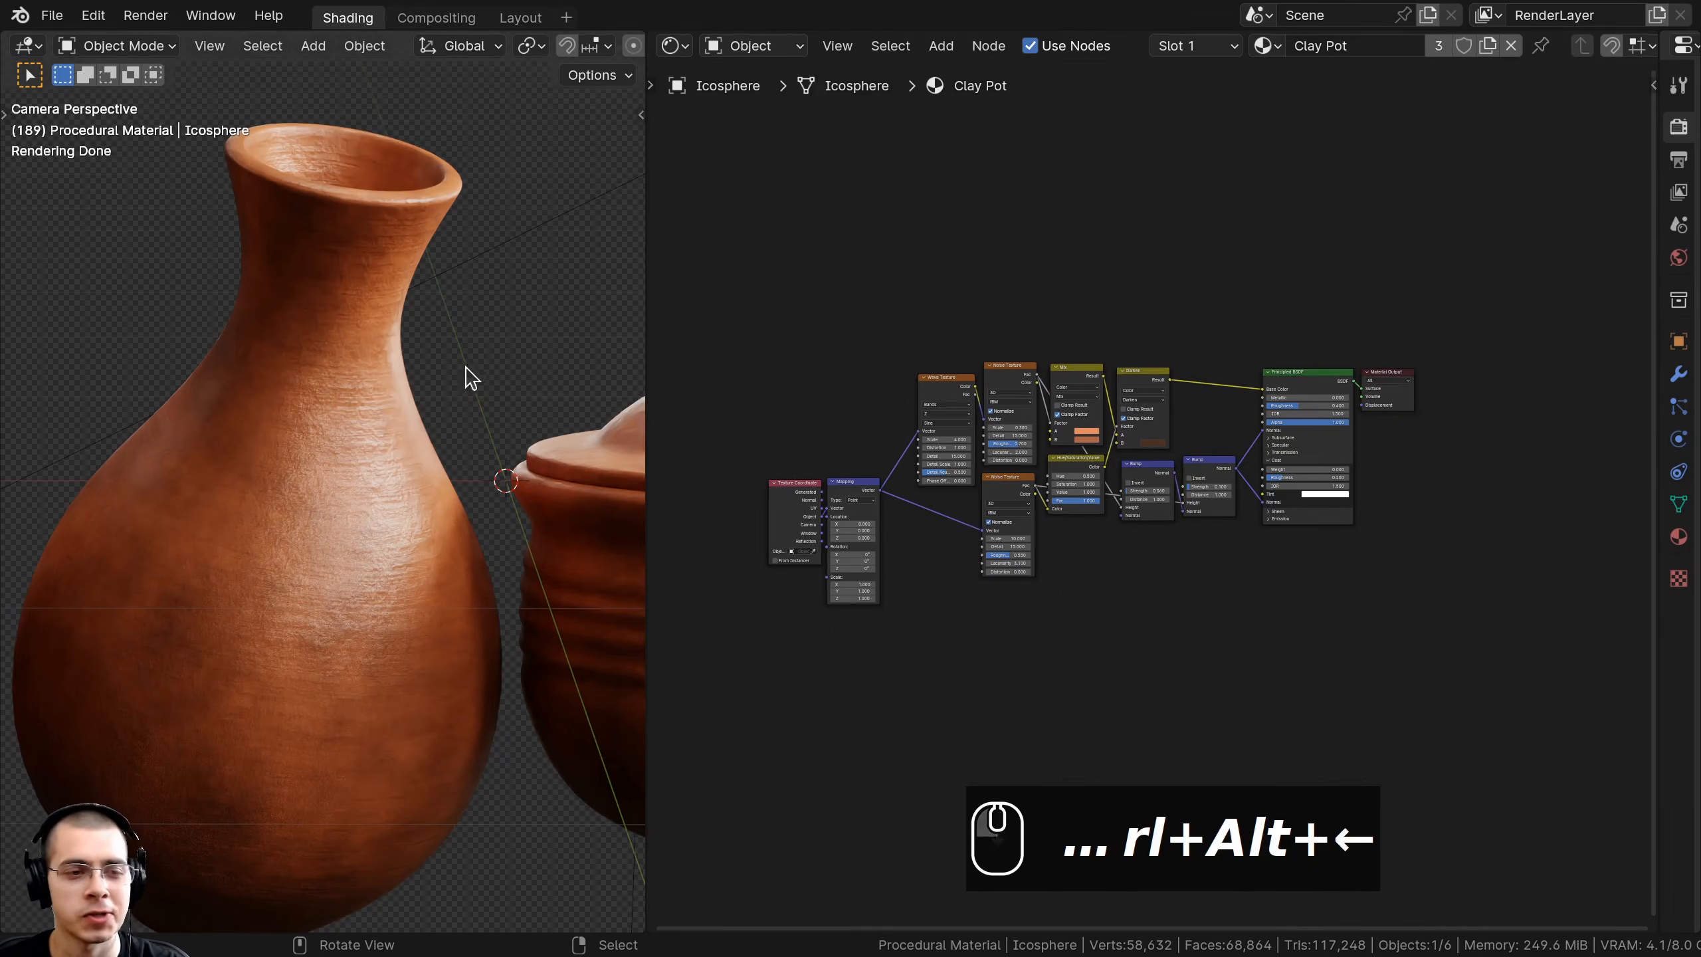
scroll(472, 378, down, 2)
shift+middle_drag(429, 475, 977, 295)
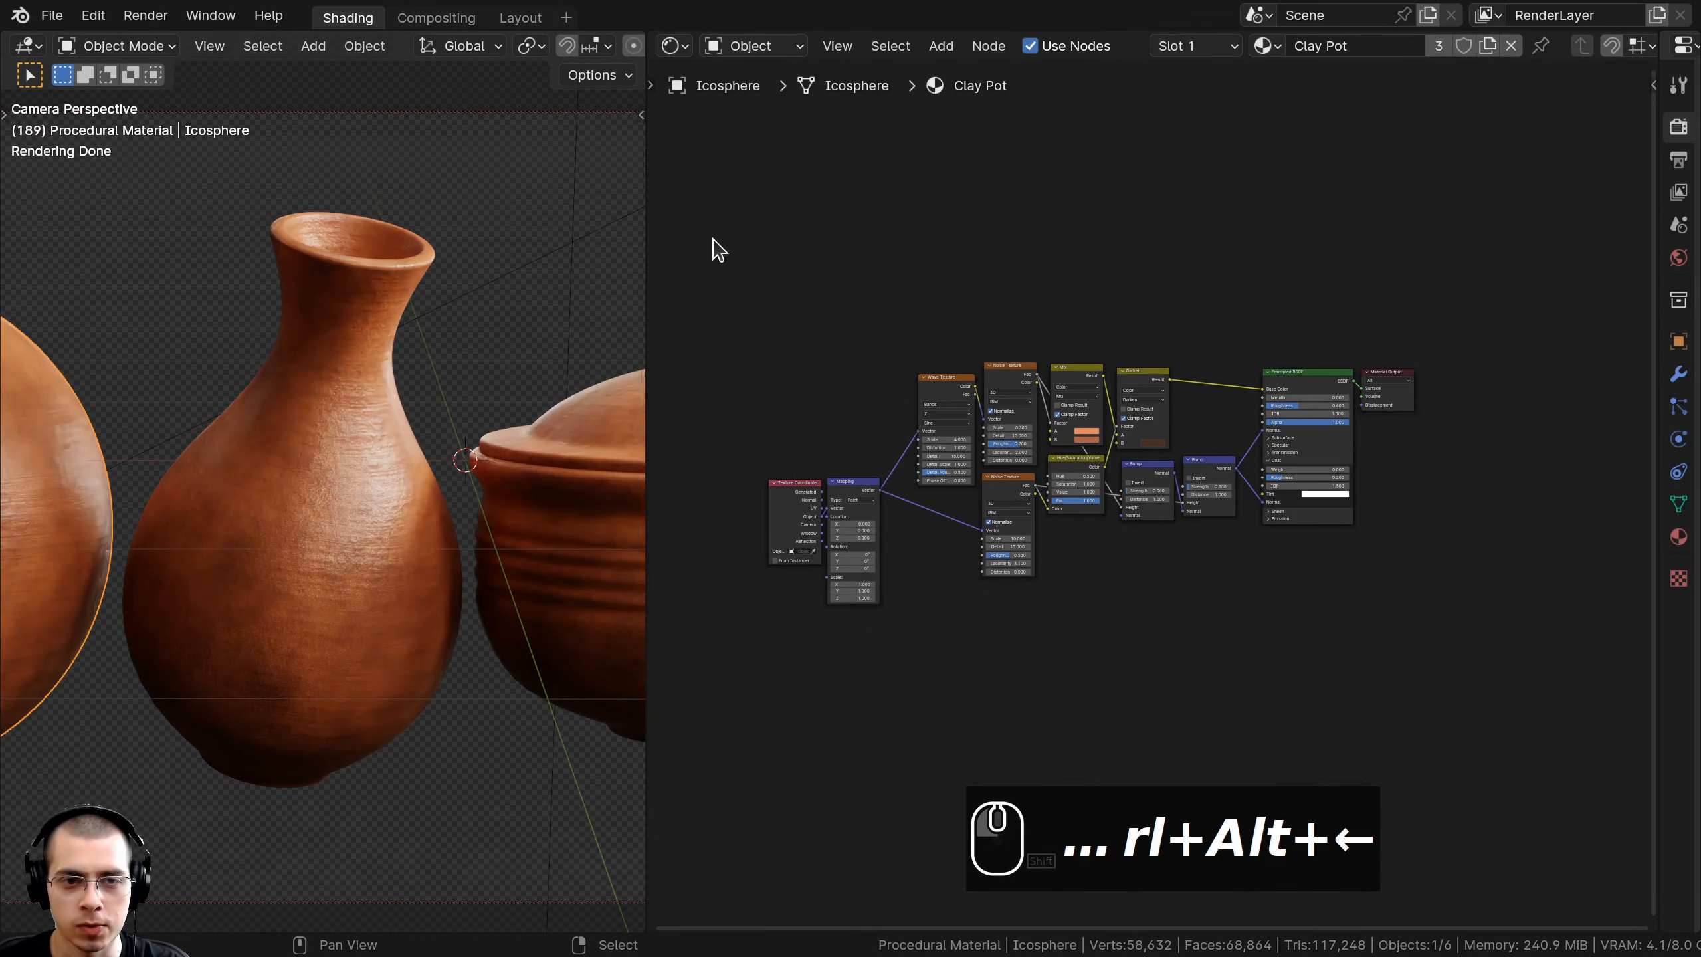
drag(718, 243, 1283, 693)
middle_drag(1343, 499, 1330, 505)
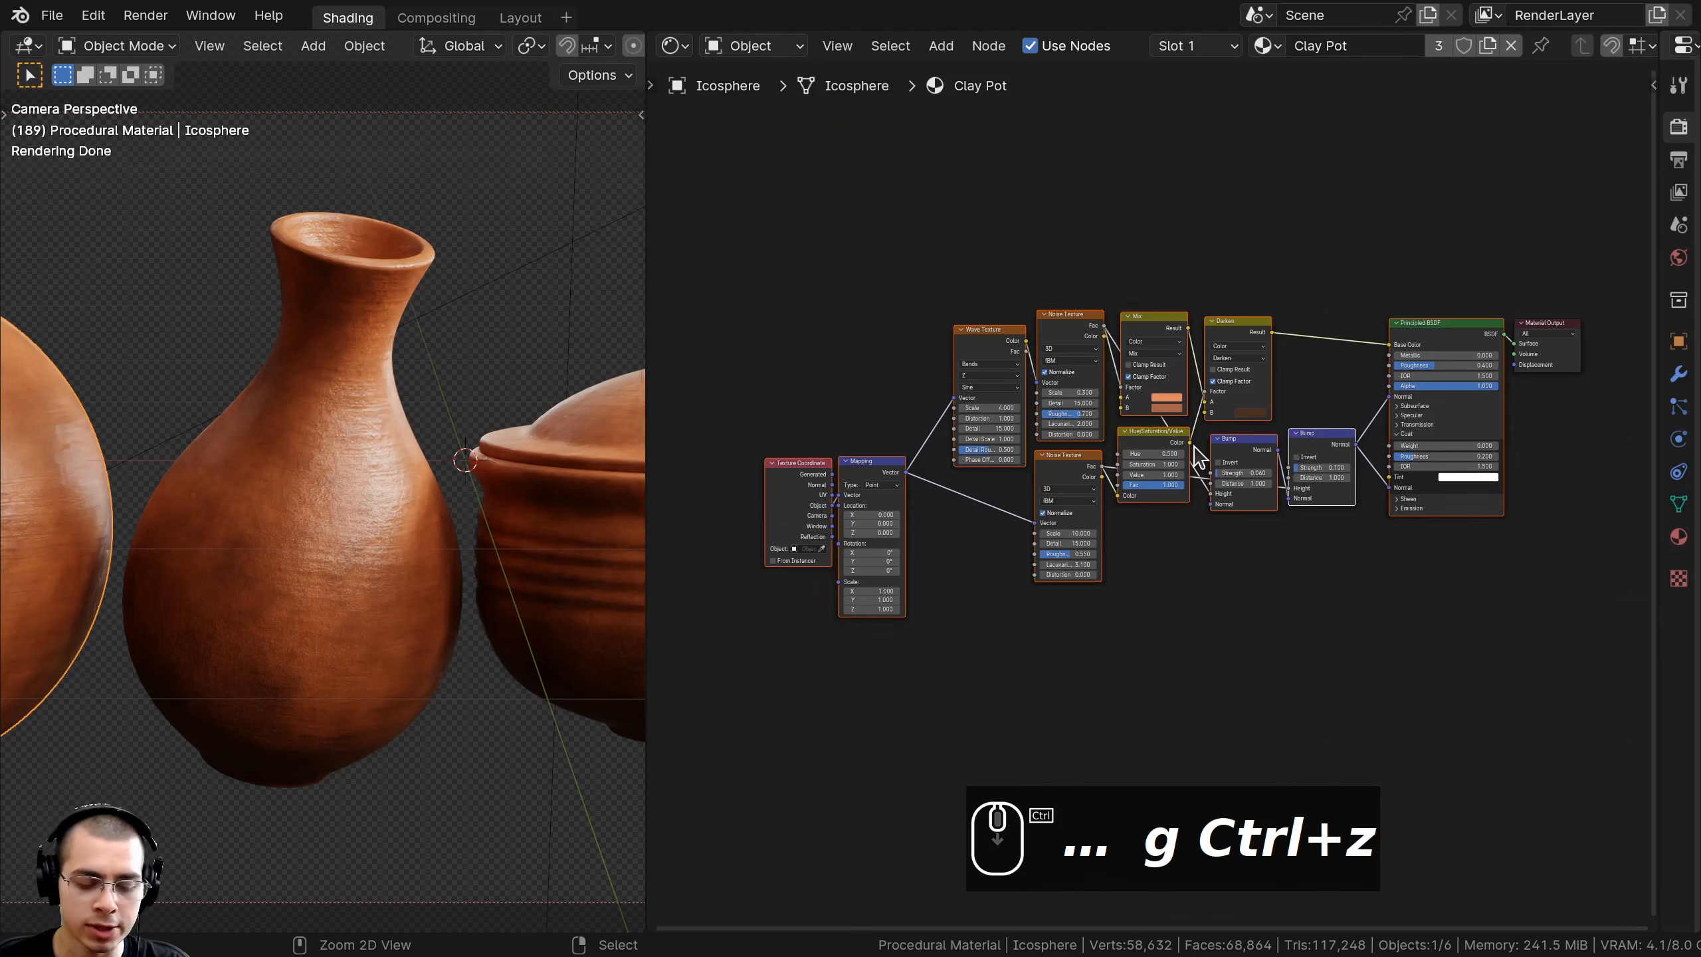
key(ctrl+g)
middle_drag(1195, 431, 1159, 421)
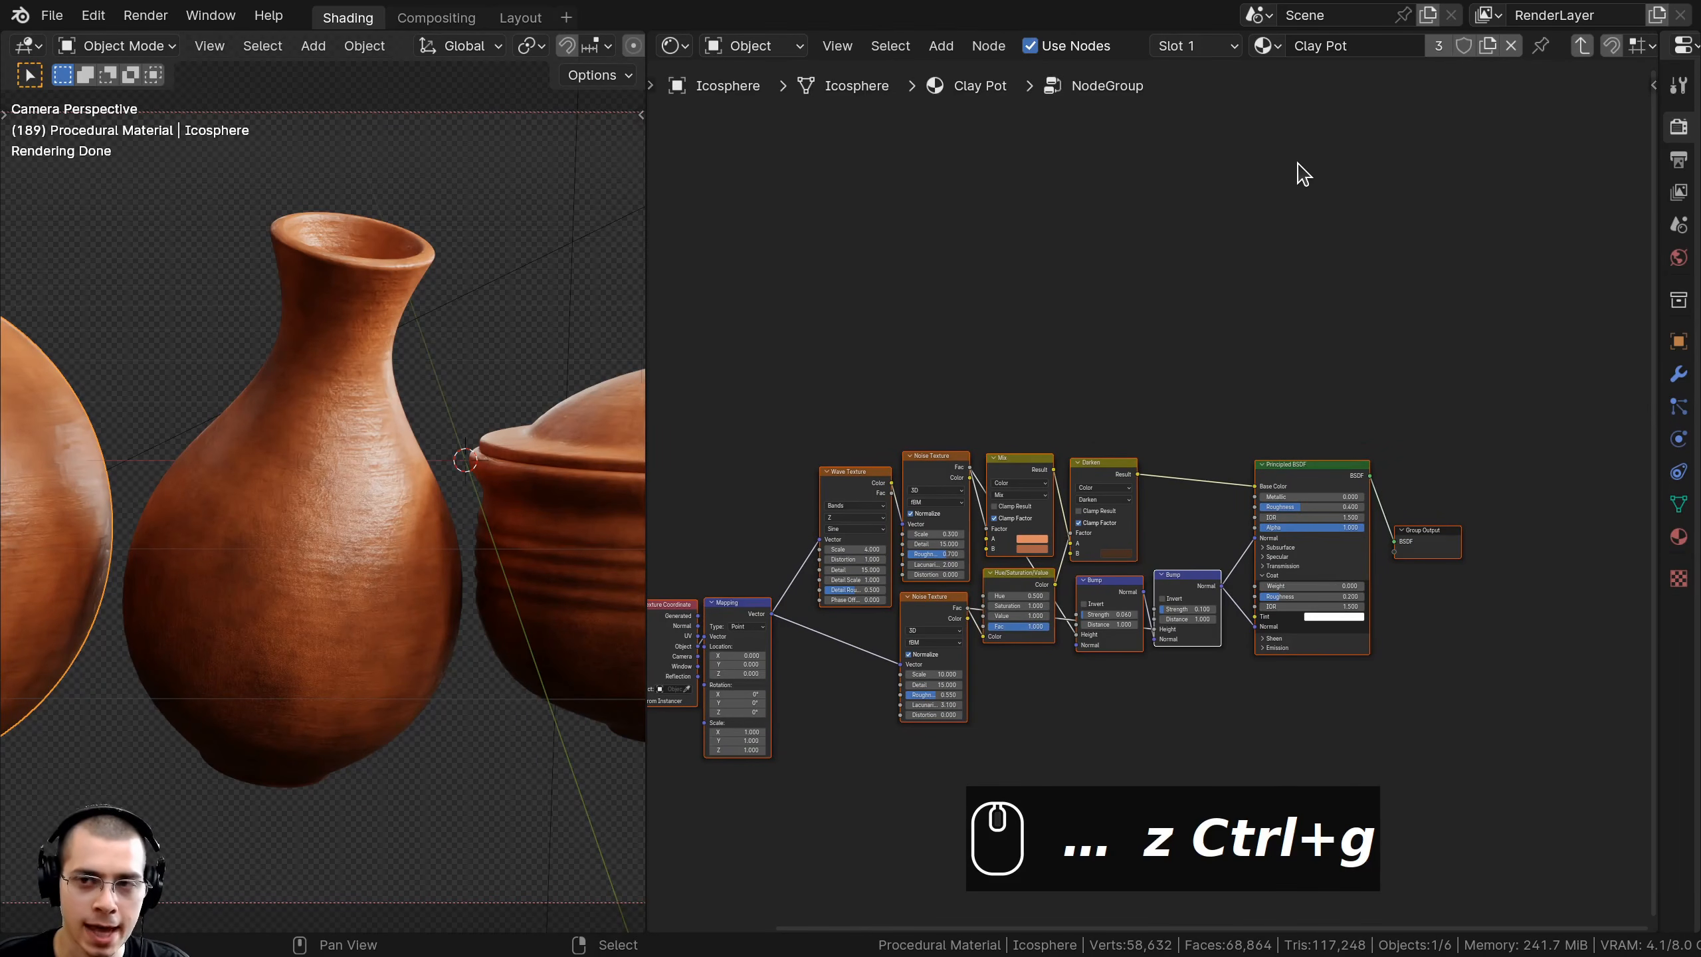
- Rename the group's BSDF output socket to Shader and leave the group
key(n)
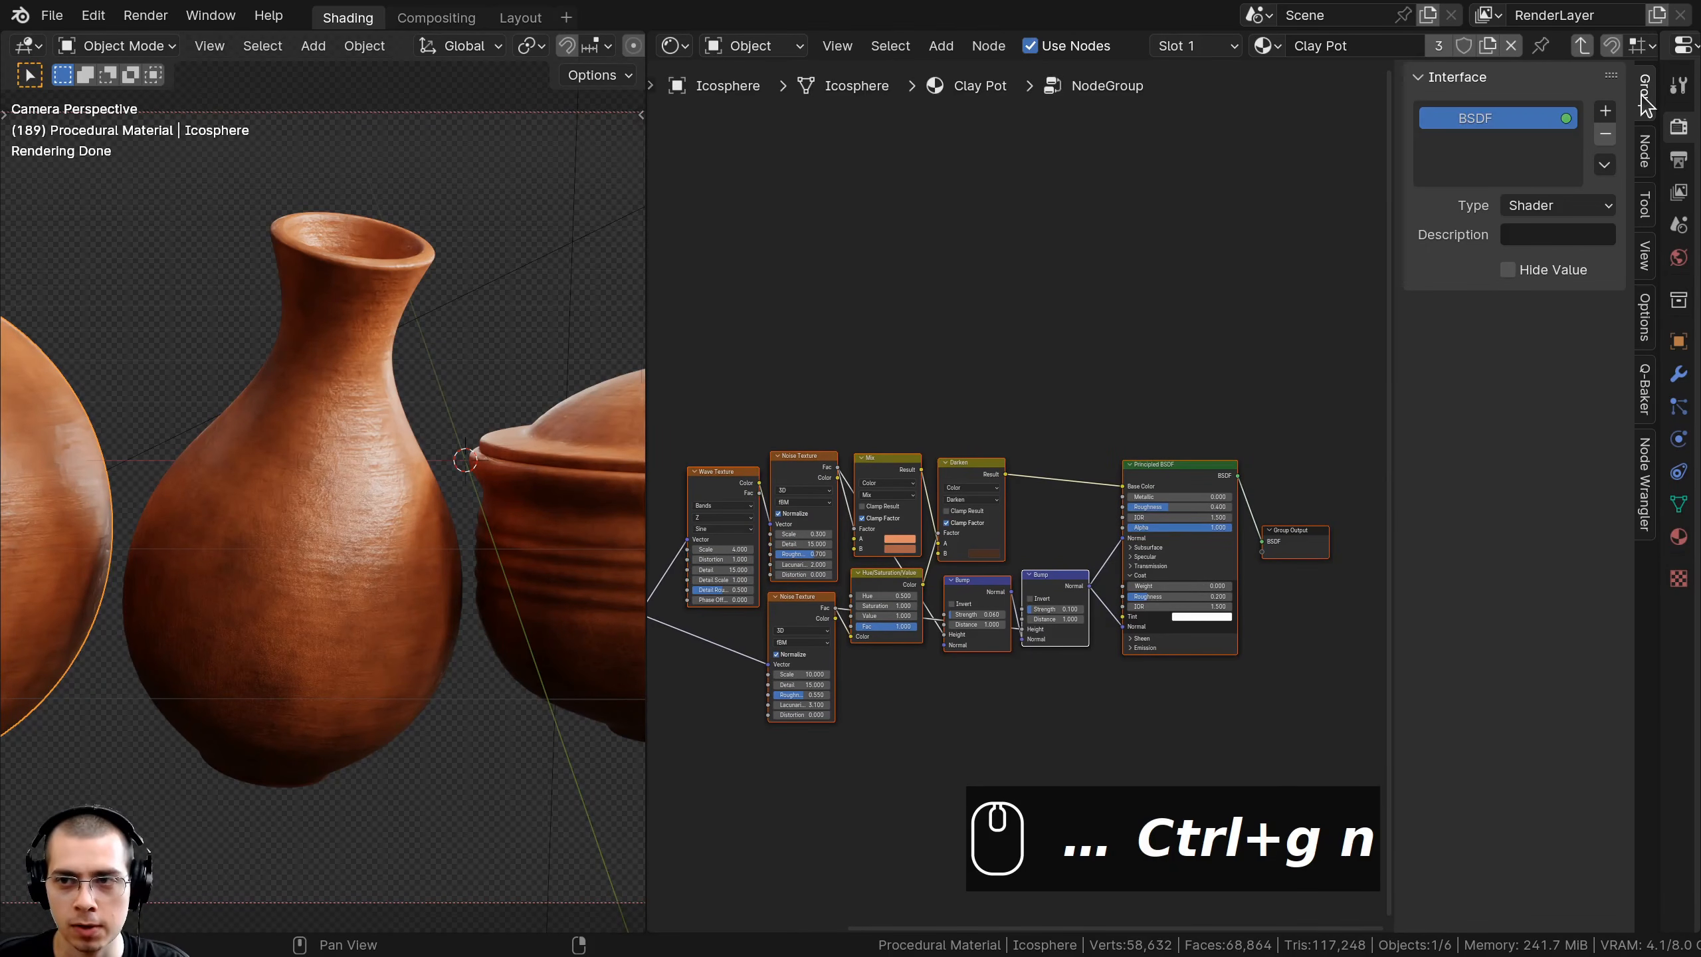
double_click(1473, 121)
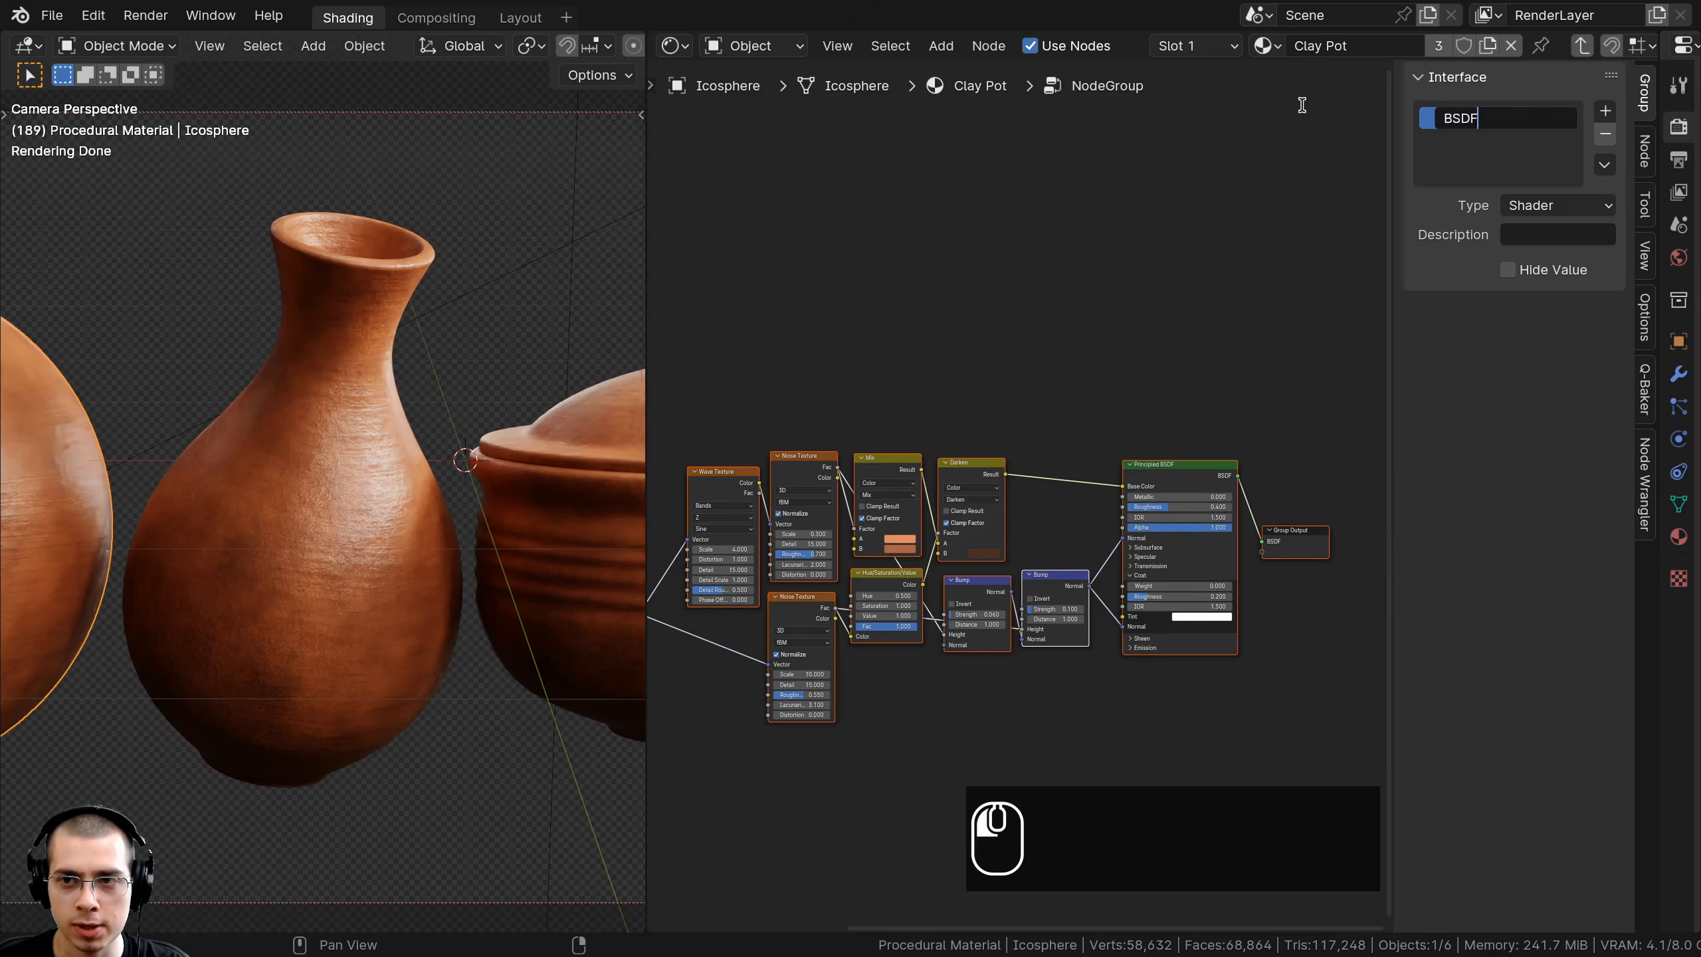
text(Shader)
key(Return)
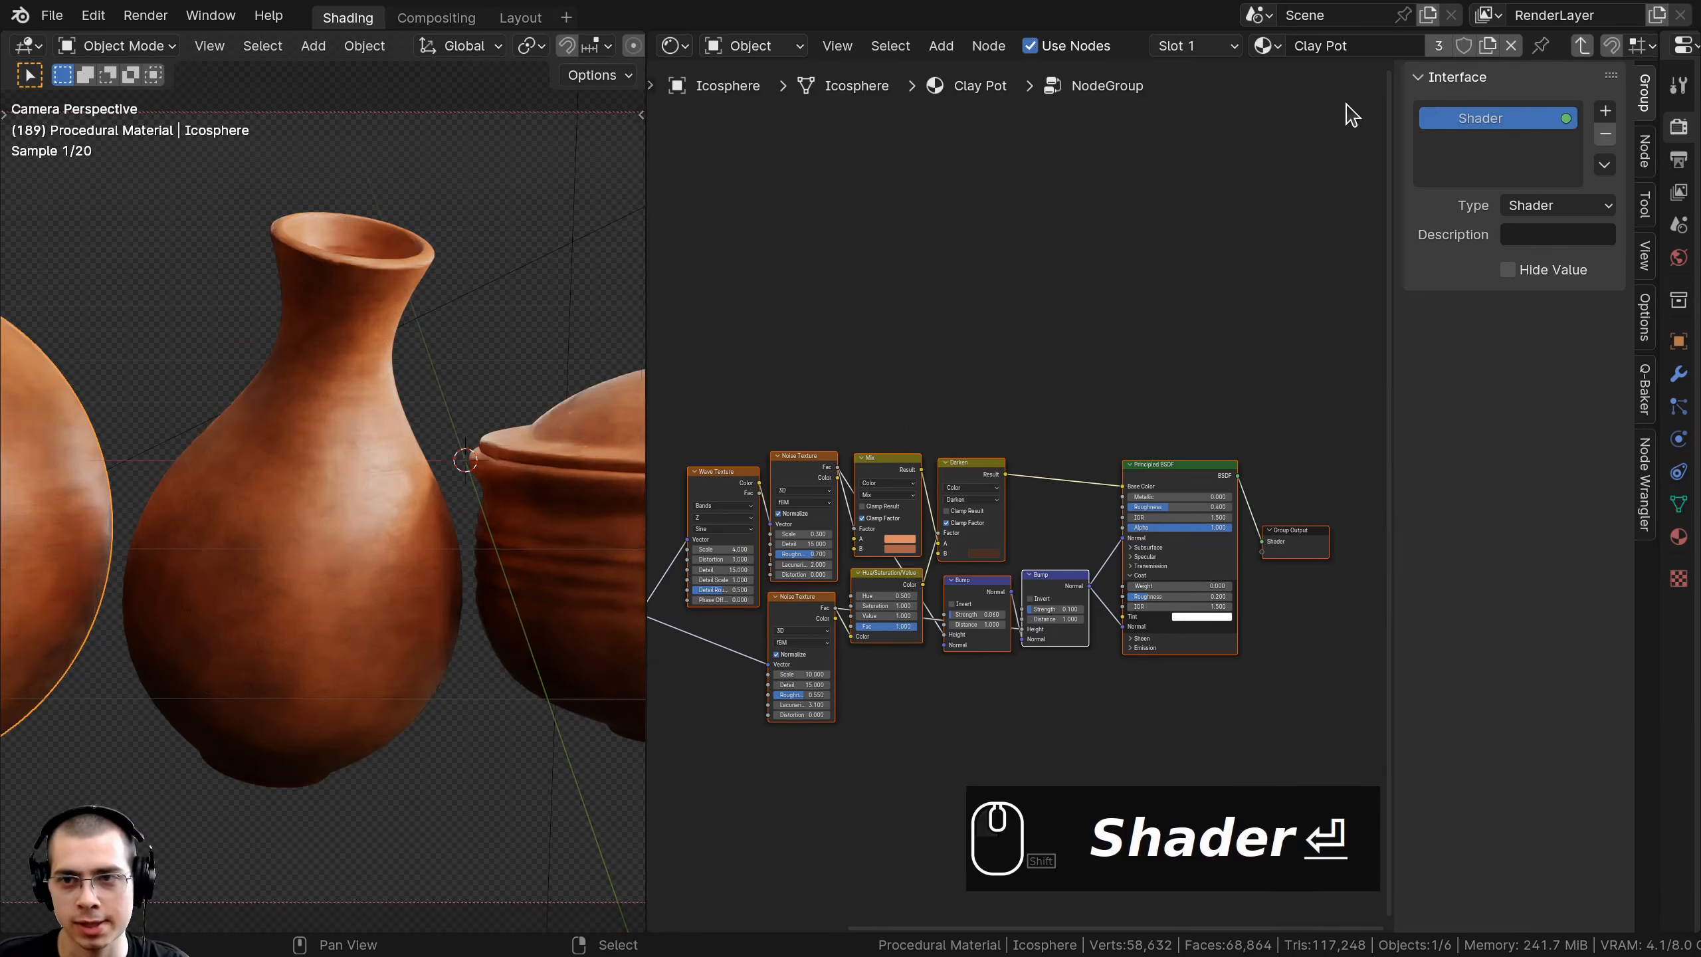
scroll(1025, 429, up, 2)
key(Tab)
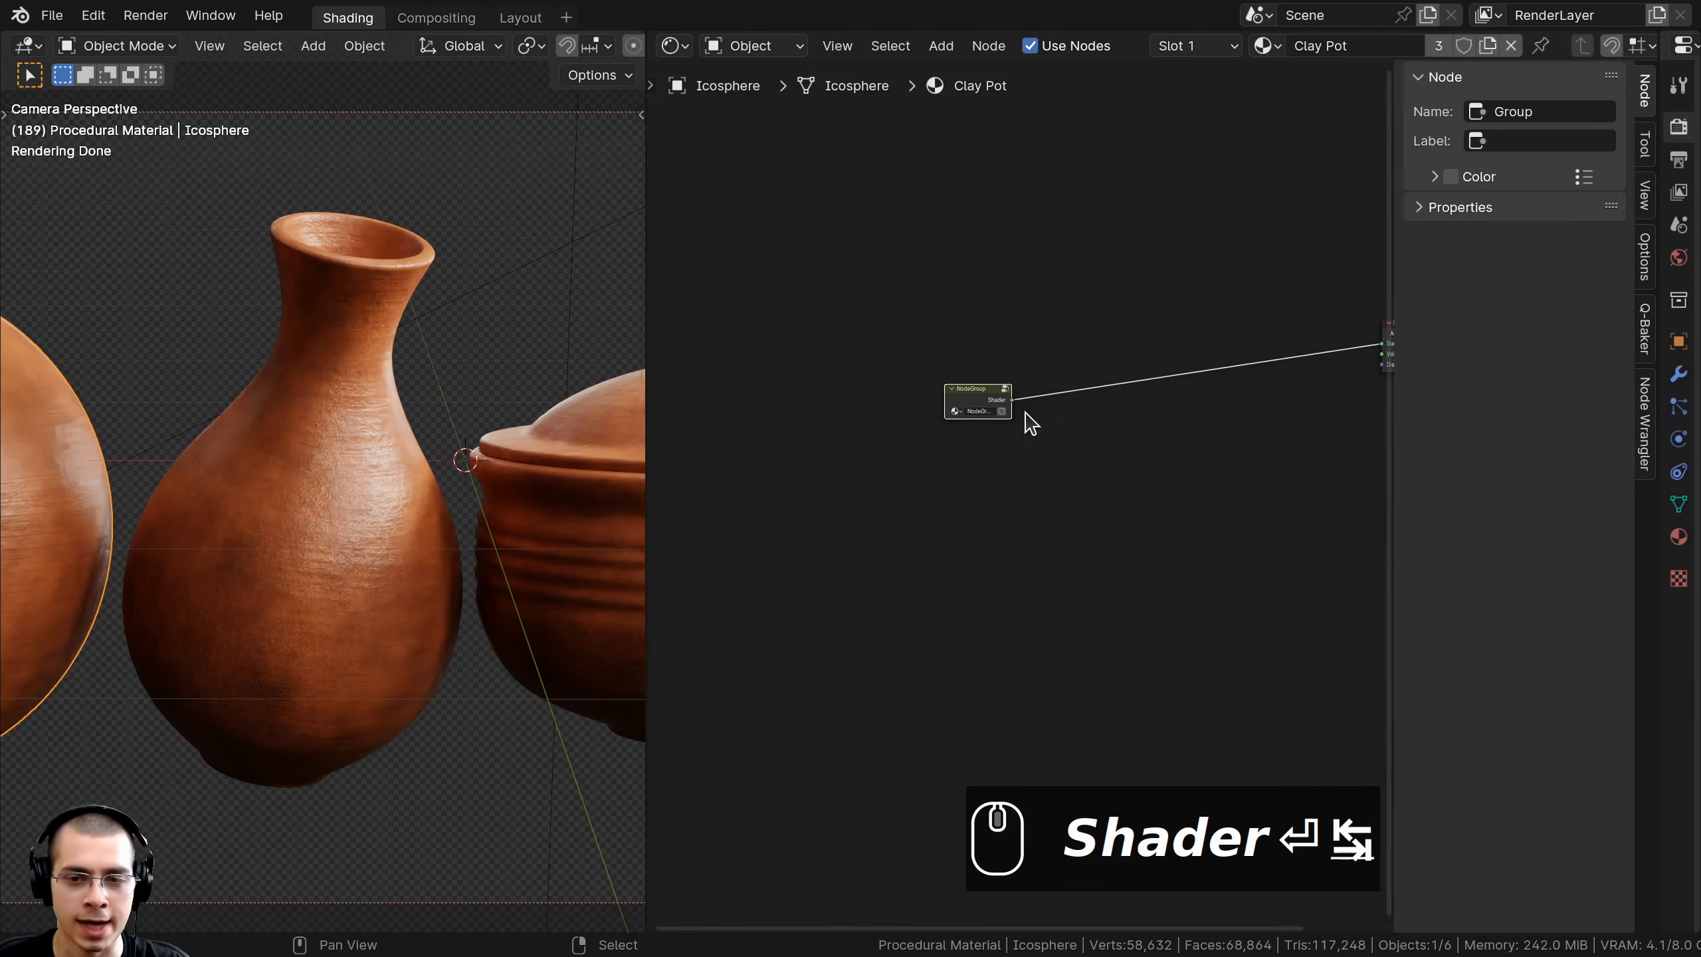
- Move the group node close to the Material Output and widen it so its name fits
scroll(916, 407, up, 2)
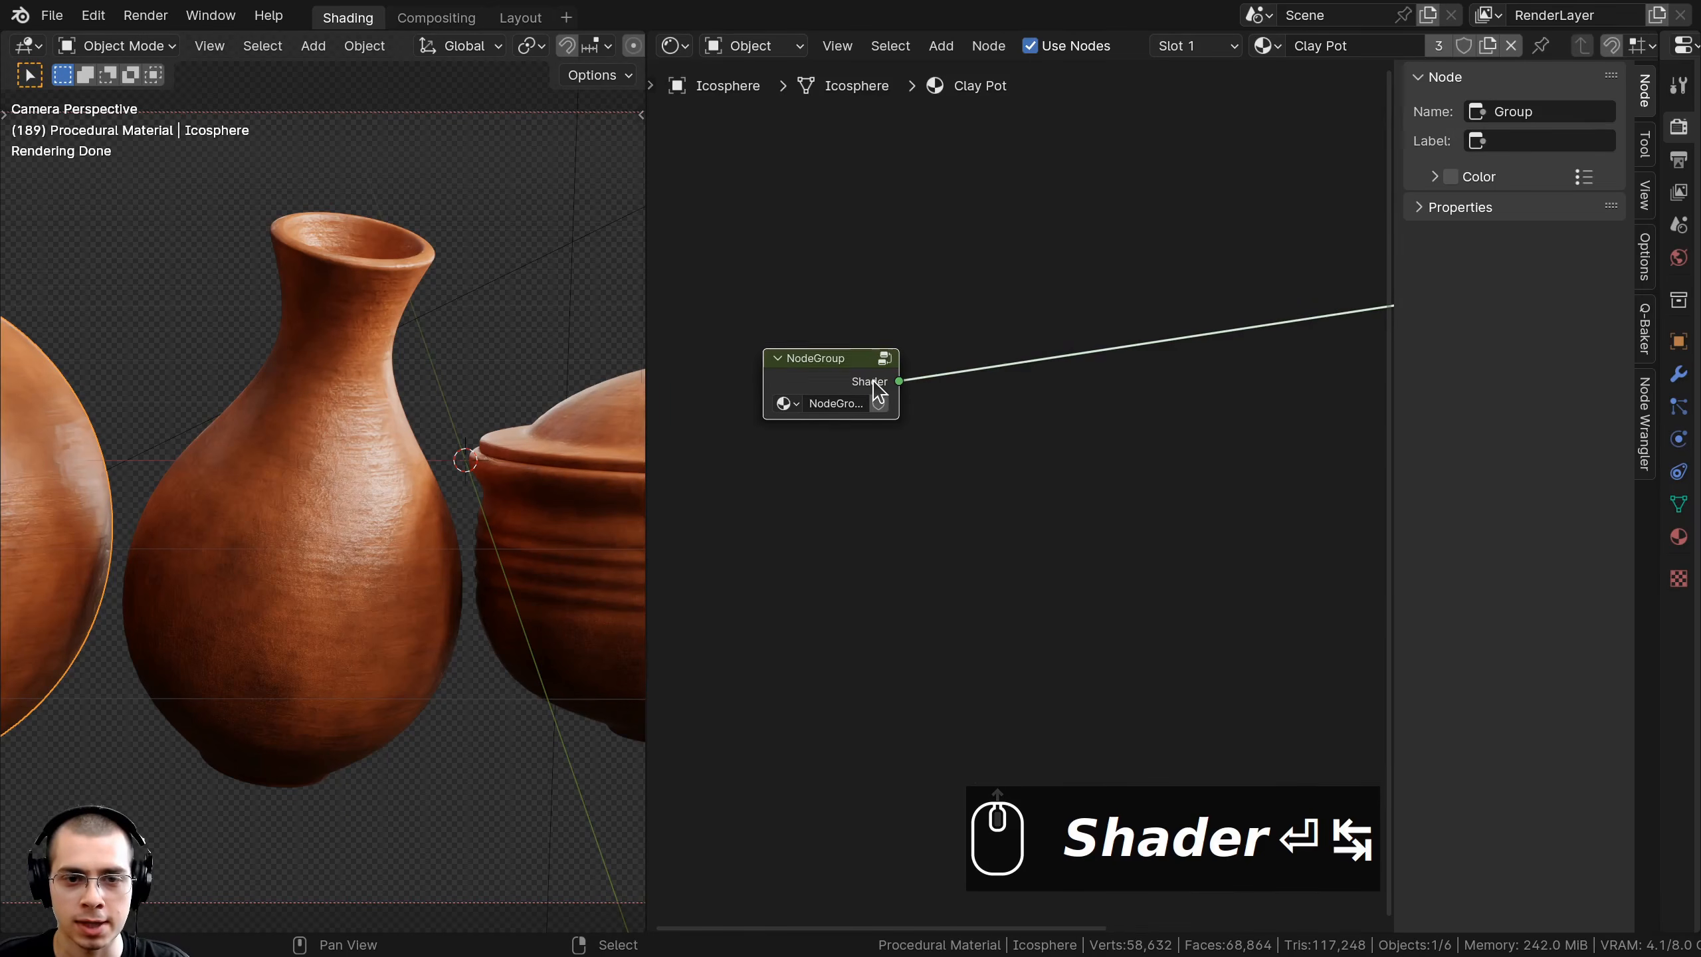
scroll(875, 390, down, 3)
key(g)
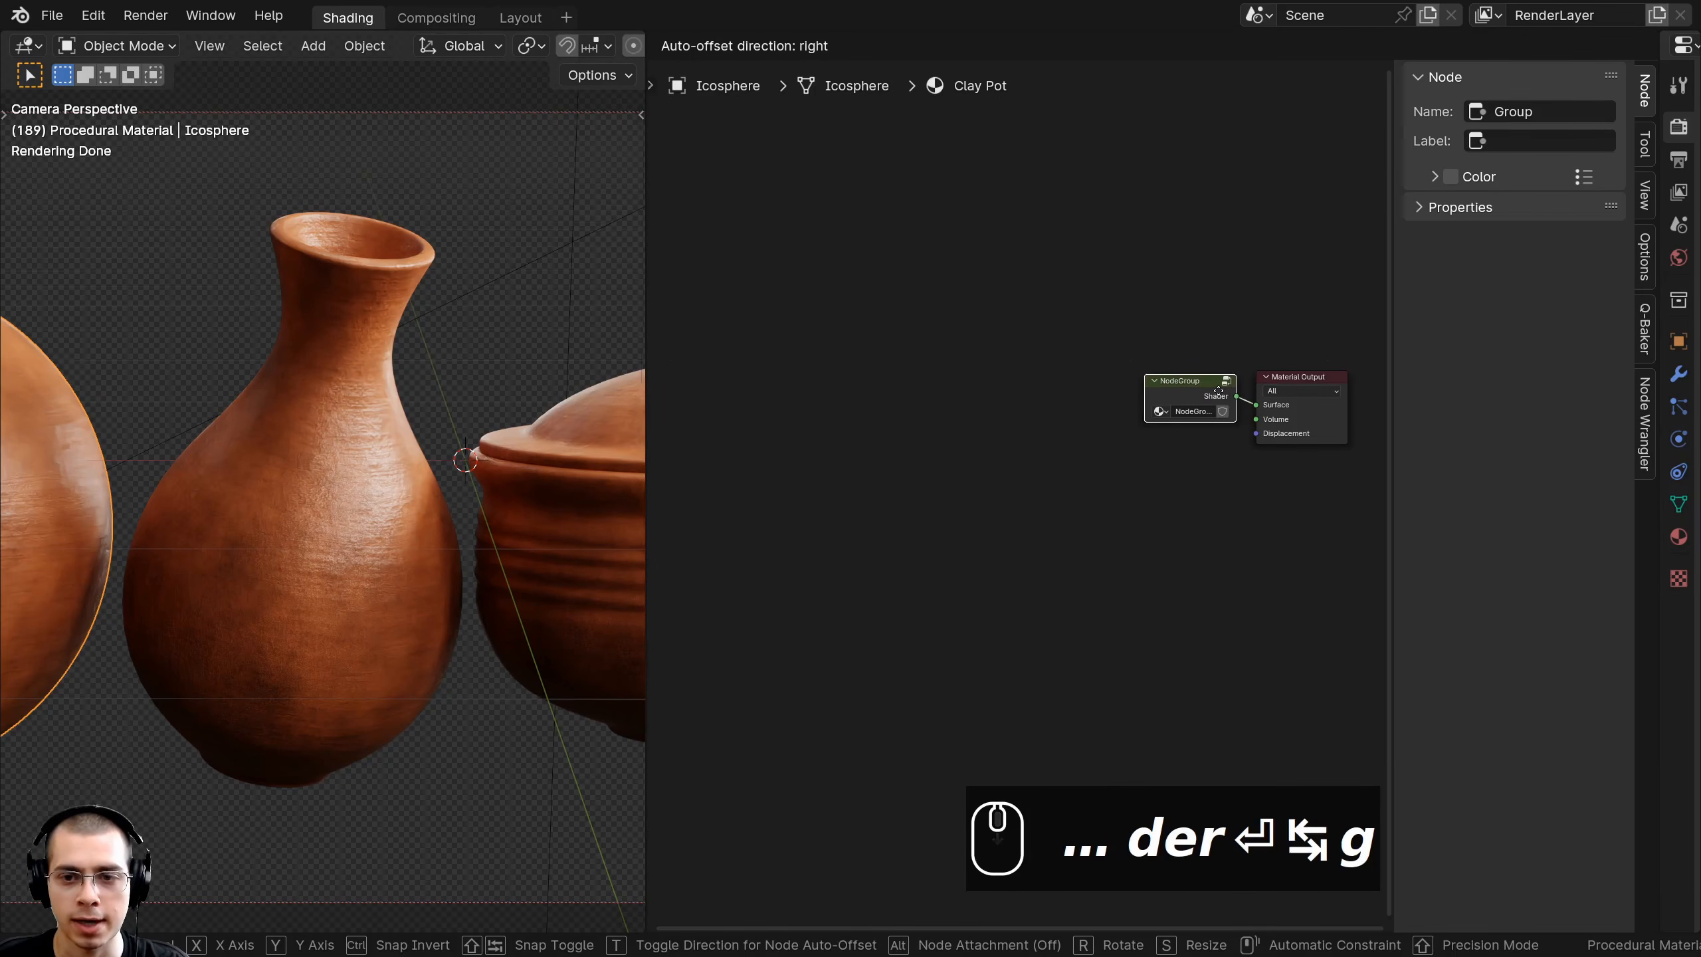
click(1219, 391)
scroll(936, 412, up, 3)
drag(925, 394, 788, 394)
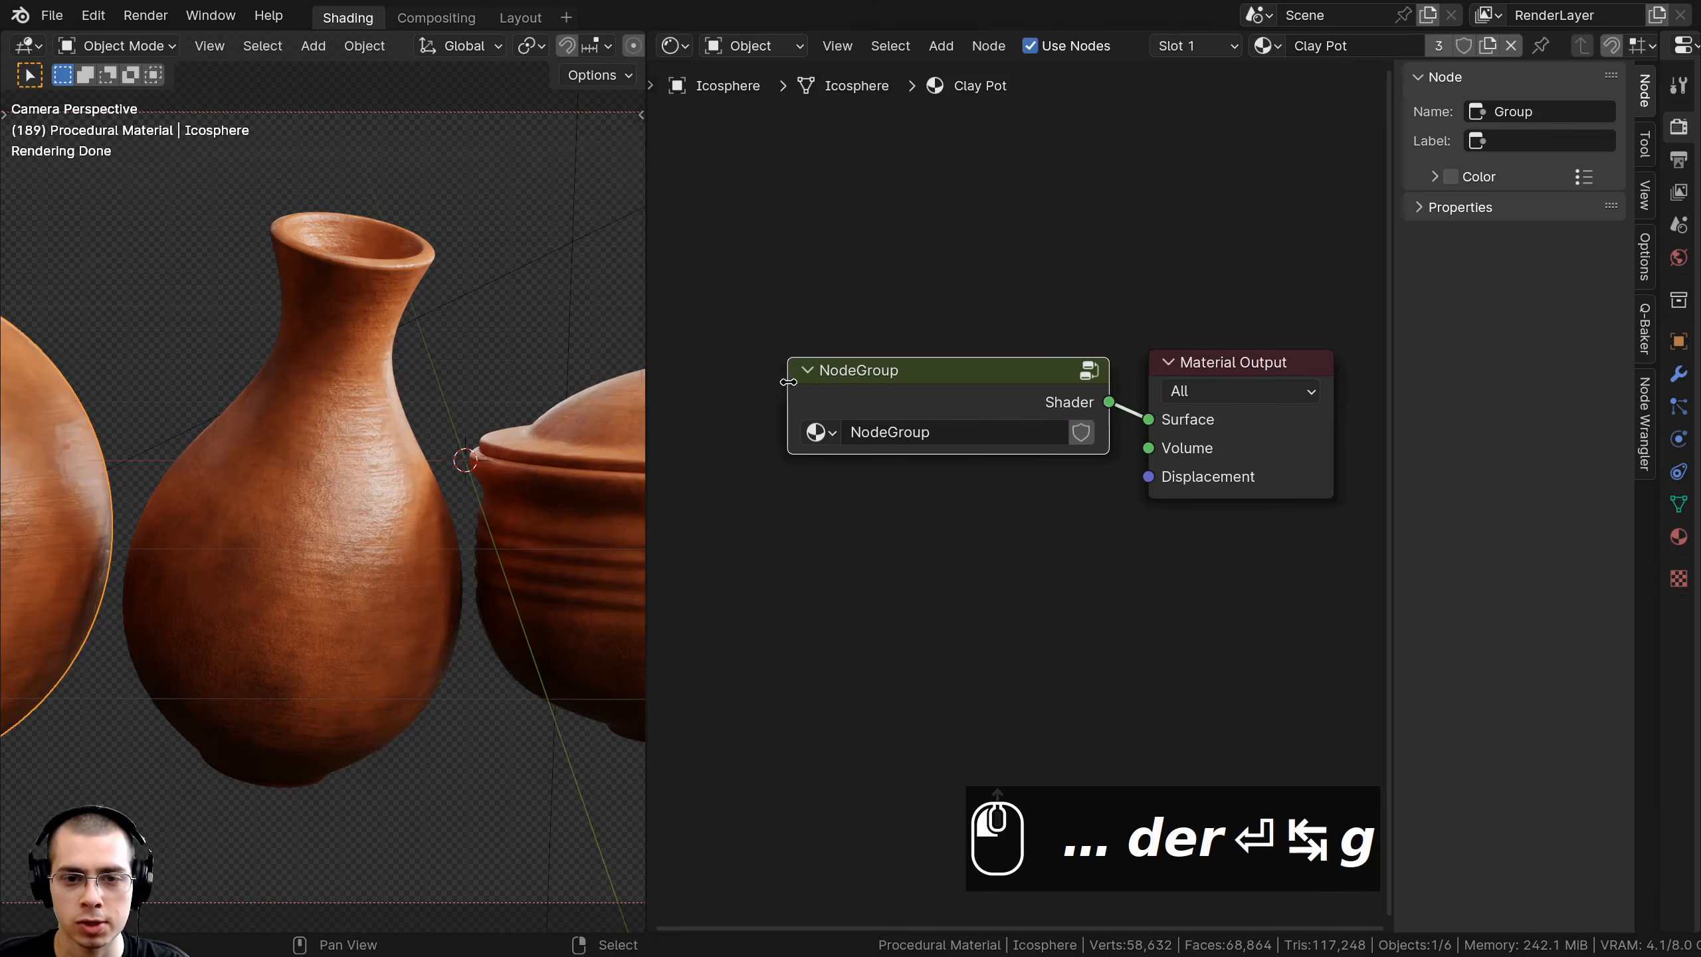
key(g)
click(970, 375)
- Copy the material's name and use it to rename the node group as Clay Pot
double_click(1321, 46)
key(ctrl+c)
double_click(896, 411)
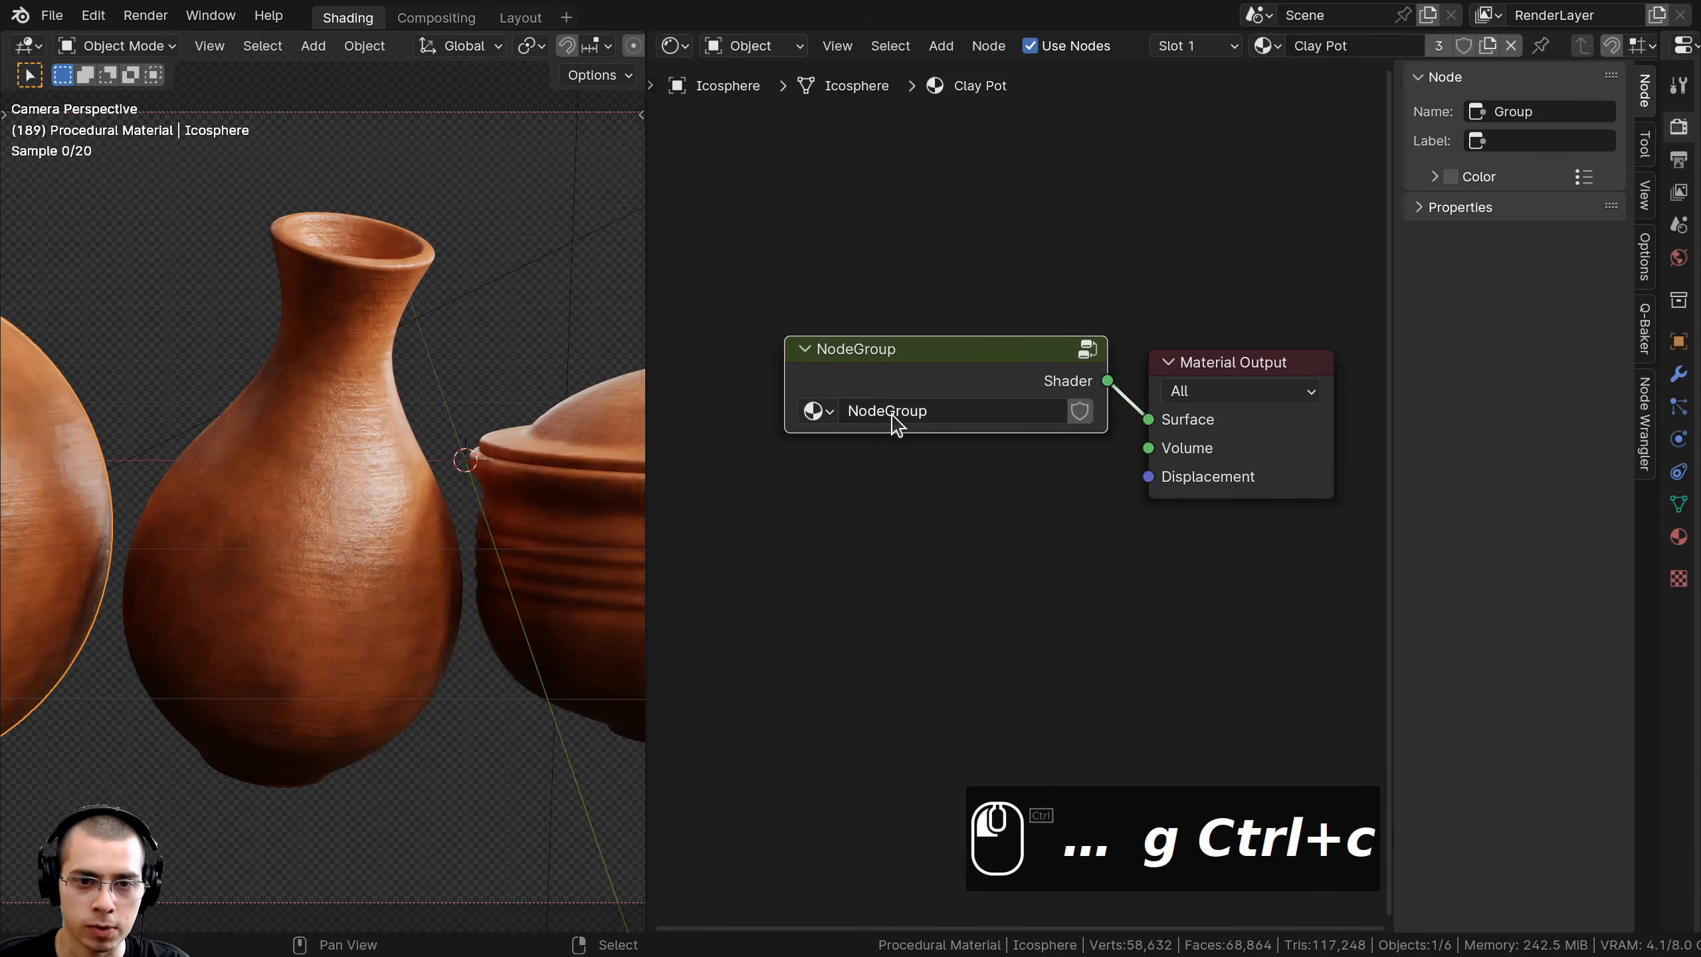
key(ctrl+v)
drag(911, 378, 912, 360)
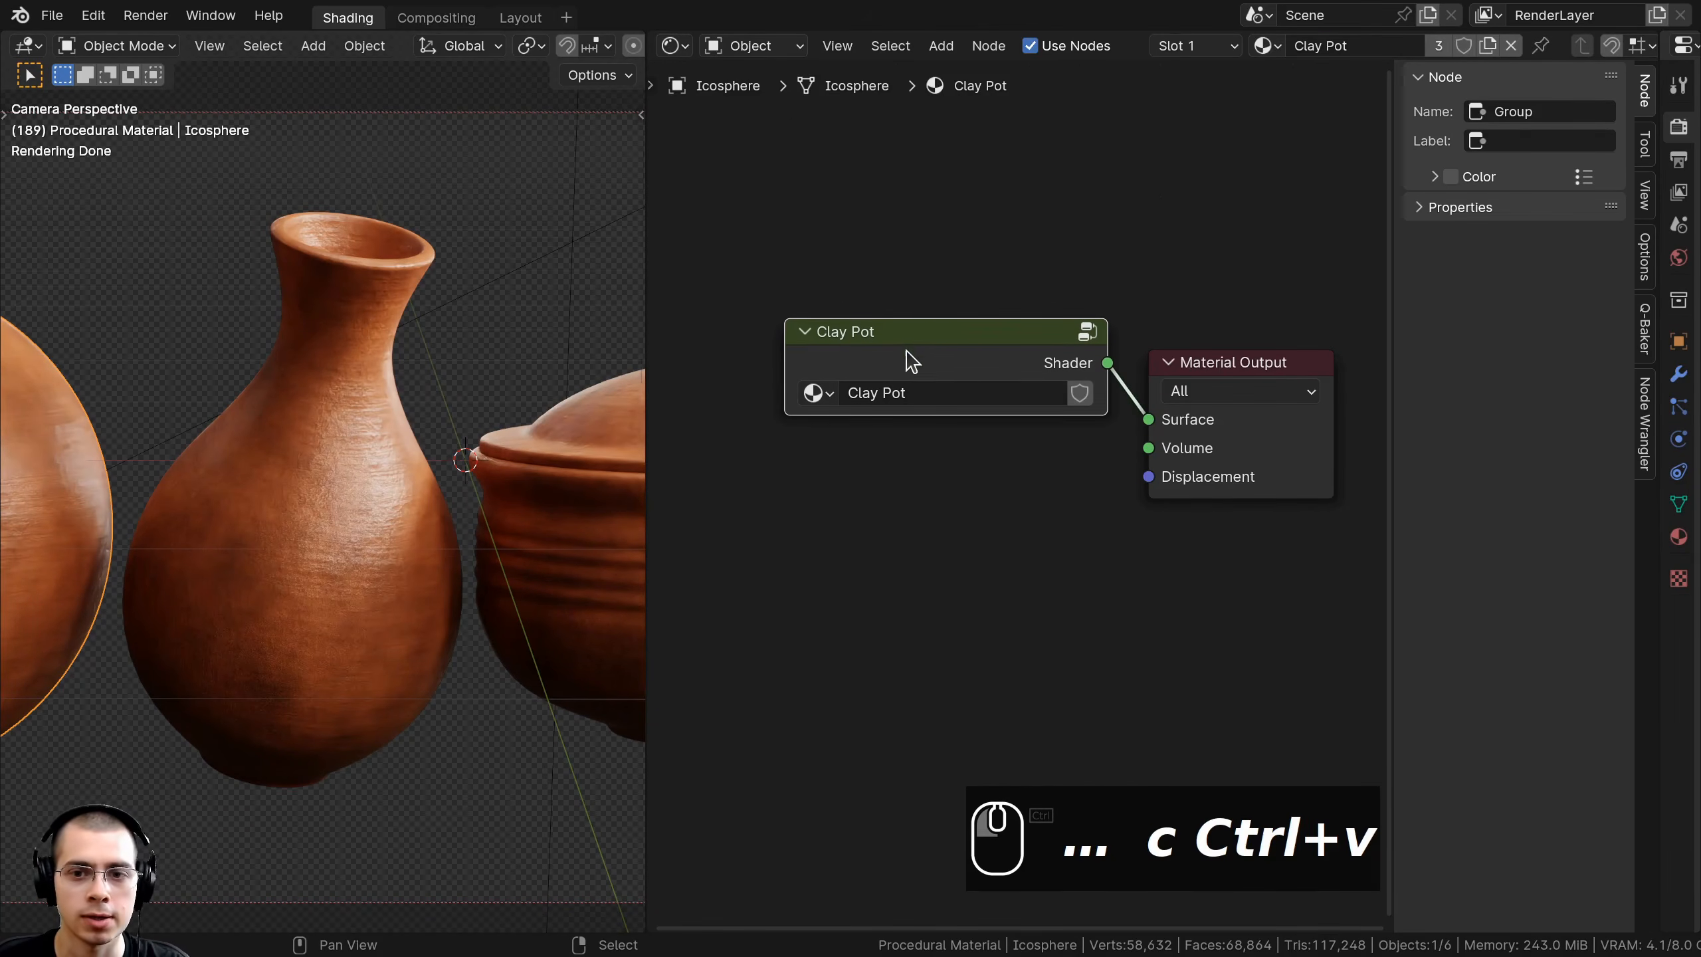
- Open the Clay Pot group for editing and enlarge the node editor area
key(Tab)
drag(637, 321, 528, 332)
scroll(603, 335, down, 5)
middle_drag(603, 335, 1289, 341)
scroll(600, 410, up, 1)
middle_drag(600, 410, 839, 261)
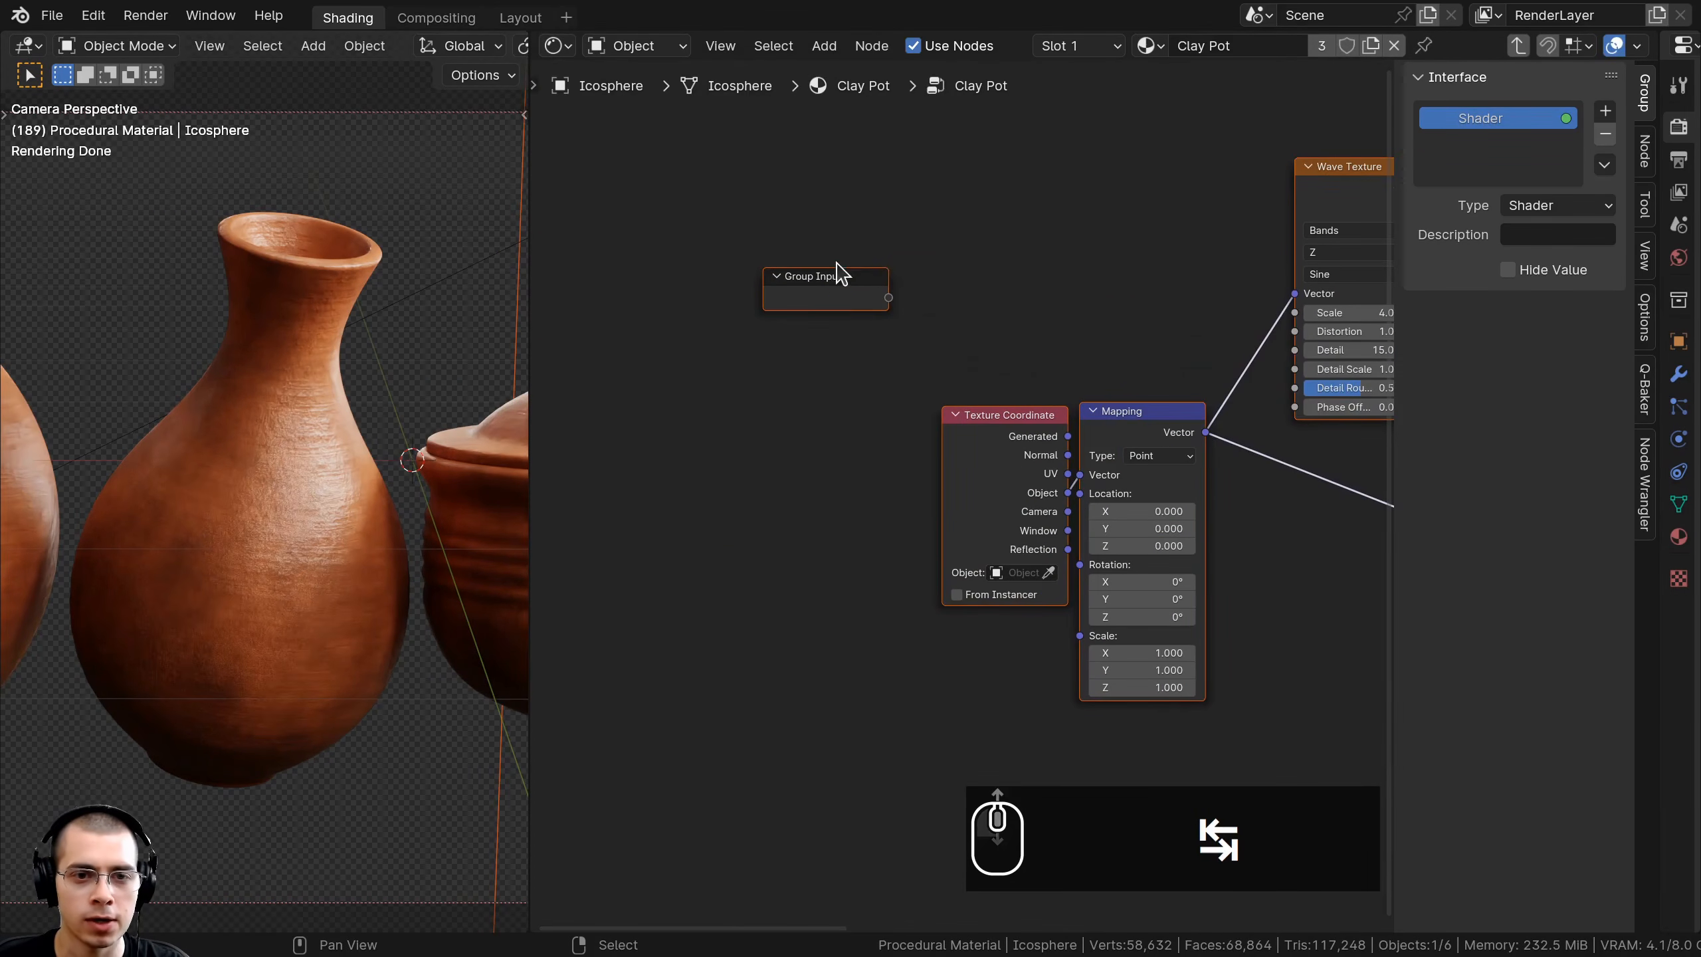
- Move the Group Input node down beside the Texture Coordinate node
click(829, 288)
scroll(843, 327, up, 1)
middle_drag(843, 326, 824, 279)
key(g)
click(842, 507)
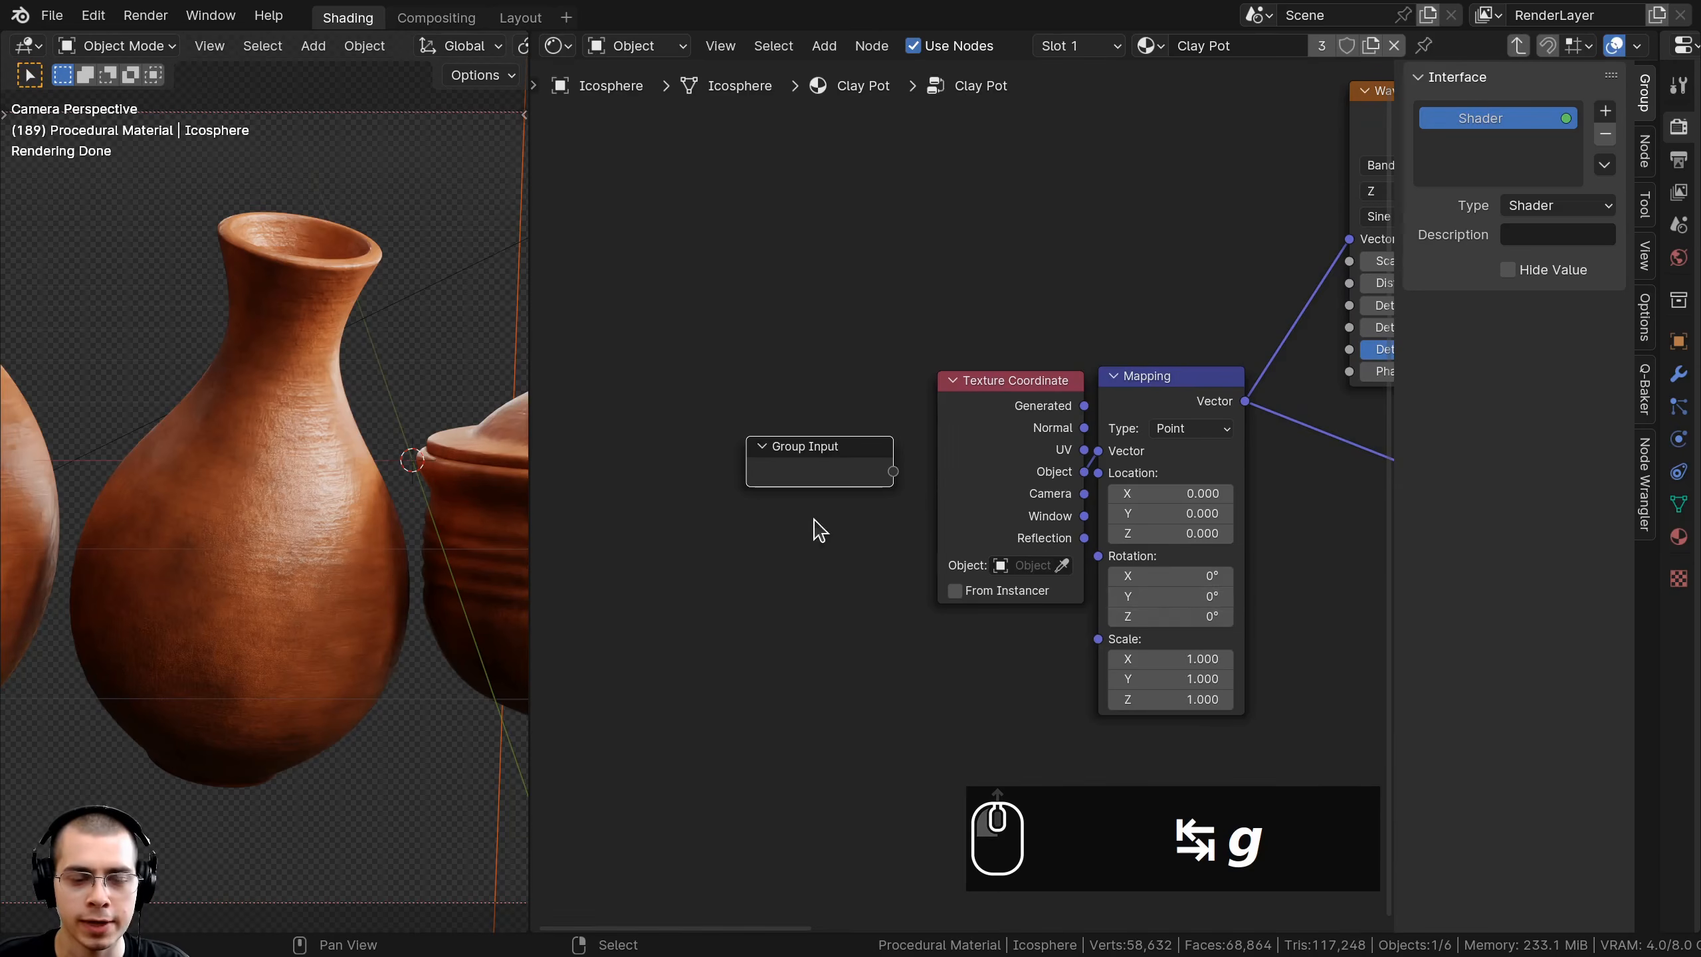
middle_drag(791, 485, 781, 440)
key(g)
click(786, 499)
shift+middle_drag(335, 509, 335, 481)
scroll(335, 481, down, 2)
scroll(335, 481, up, 2)
middle_drag(831, 567, 819, 484)
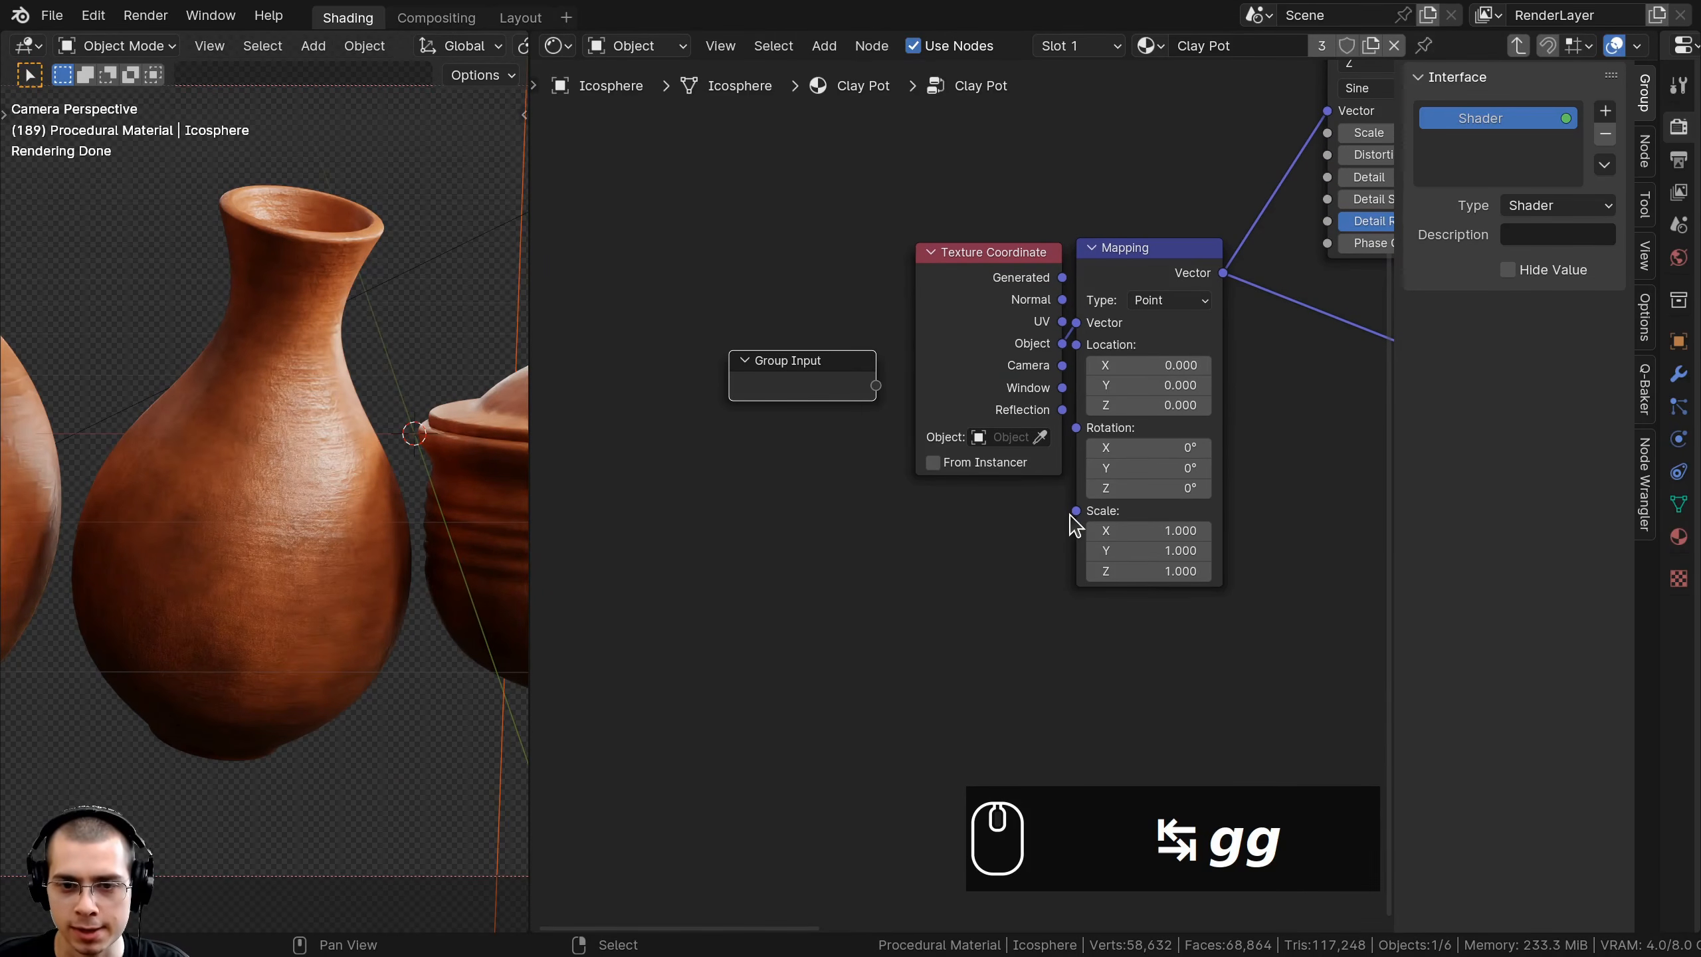
- Expose the Mapping node's Scale as a group input and shift the Group Input node slightly away from it
drag(1077, 510, 1022, 263)
drag(846, 385, 849, 377)
click(993, 424)
drag(1076, 511, 875, 387)
drag(833, 386, 815, 388)
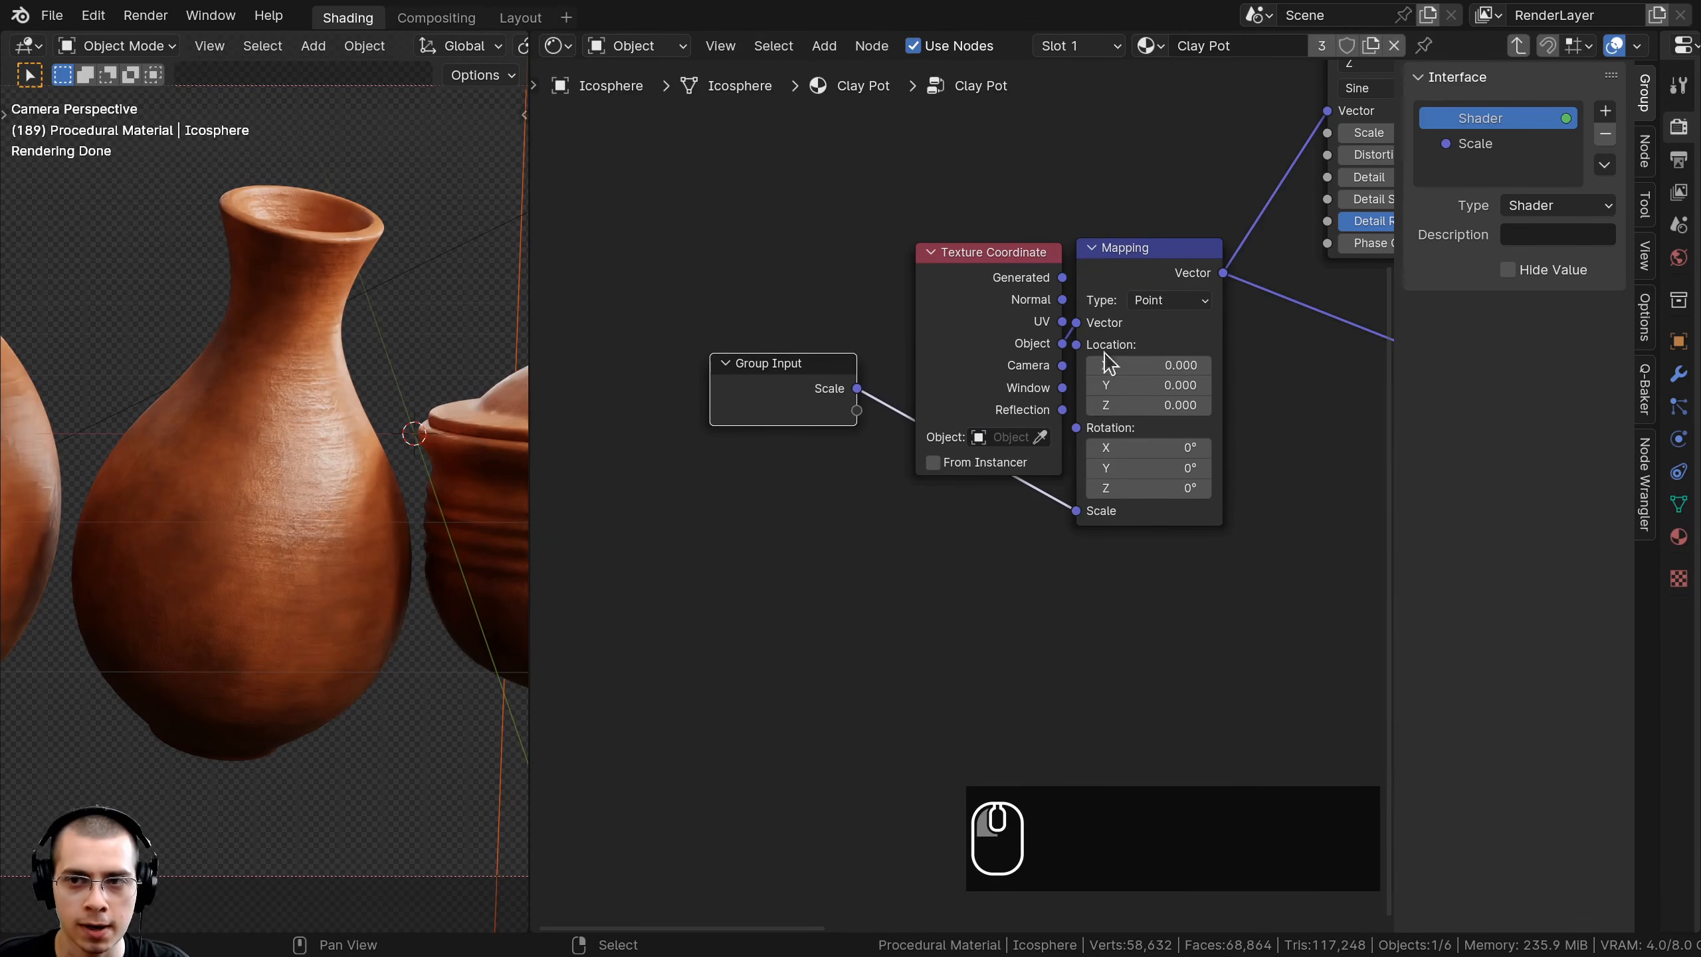
- Change the group's Scale input to the Float type with a default value of 1
click(1464, 146)
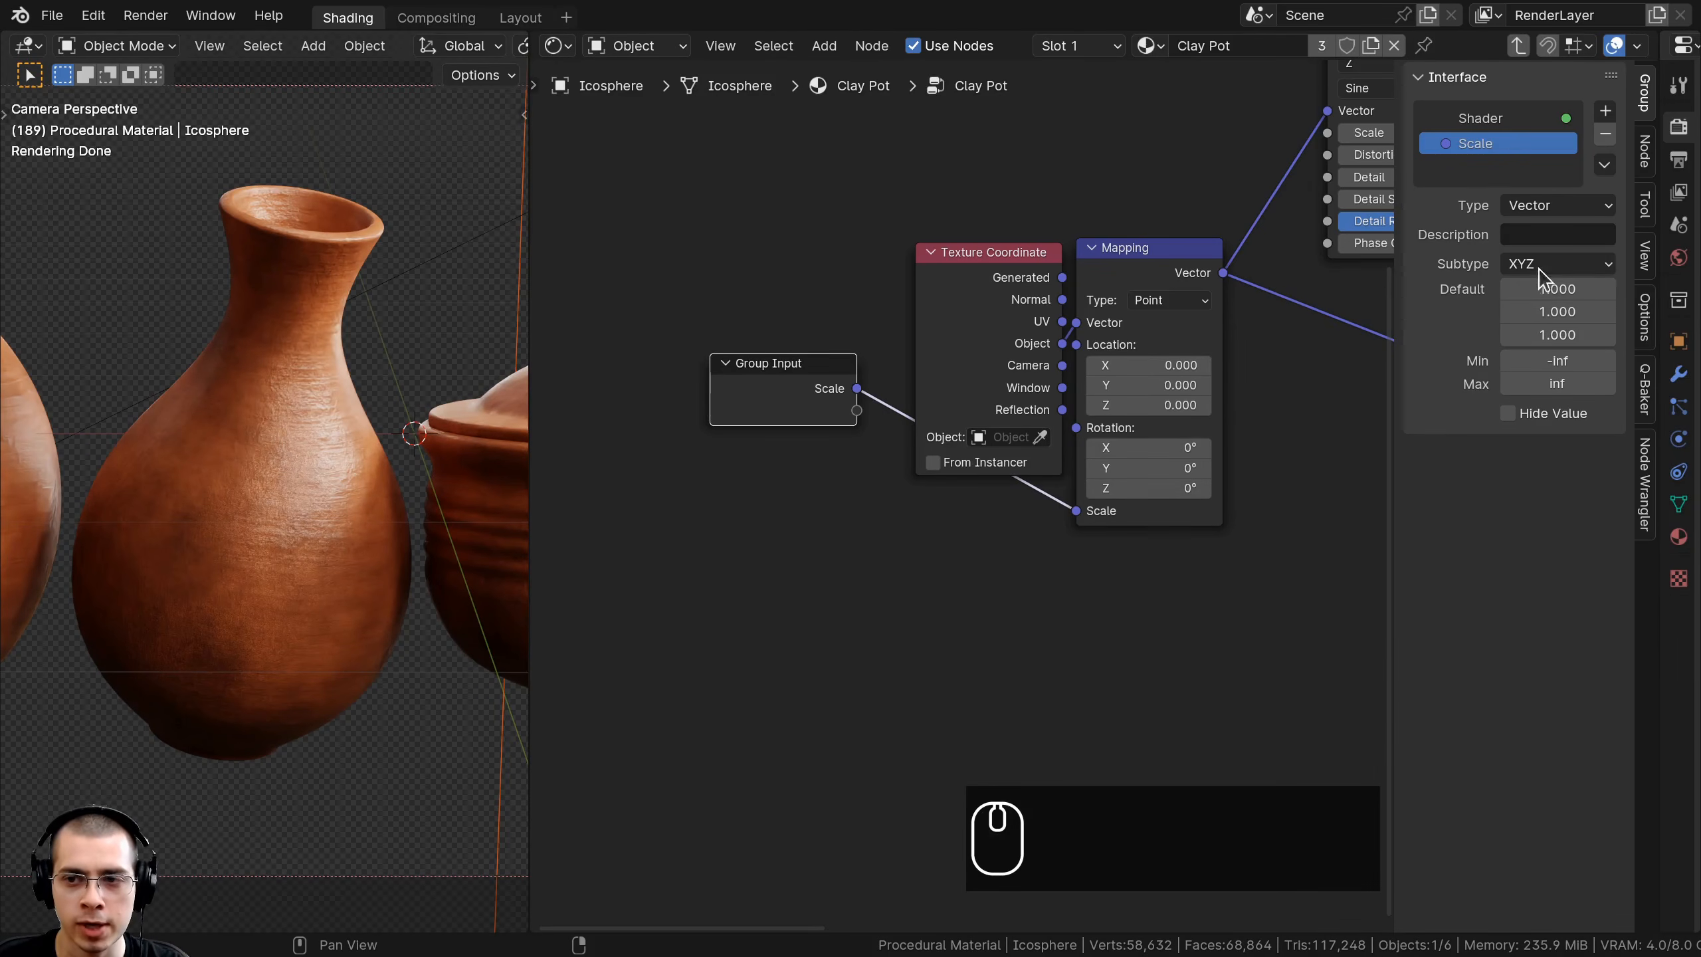
click(1534, 208)
click(1525, 332)
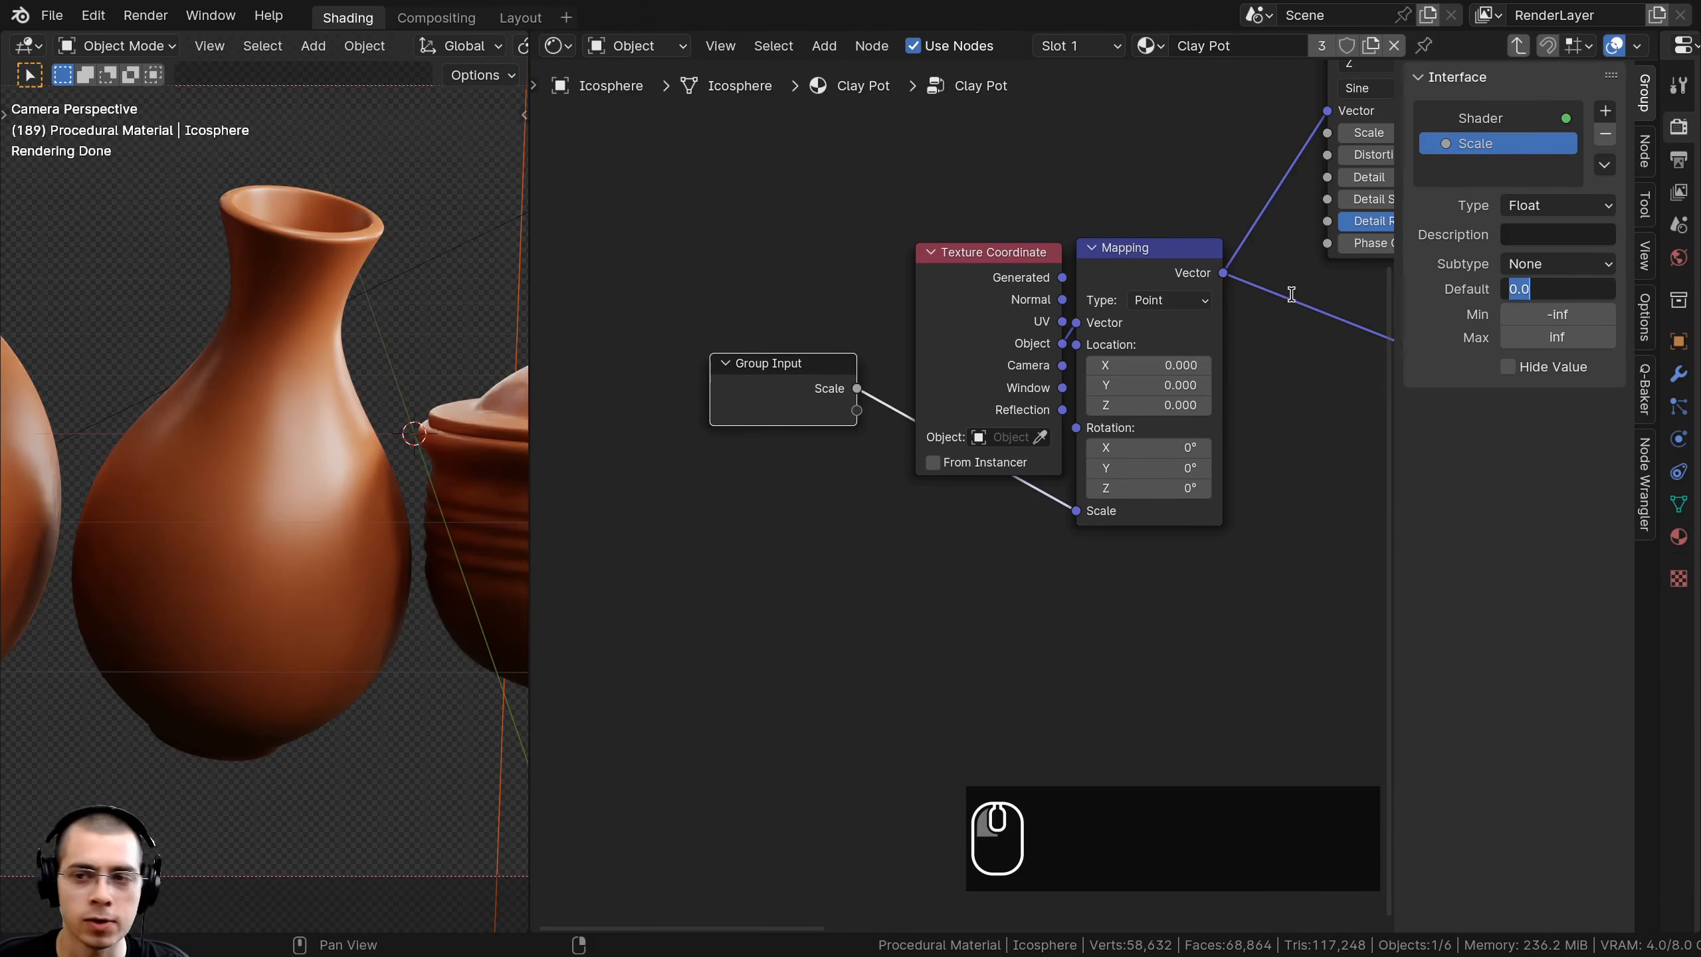
text(1)
- Exit the group, set the Clay Pot node's Scale to 1, and reopen the group for editing
key(Tab)
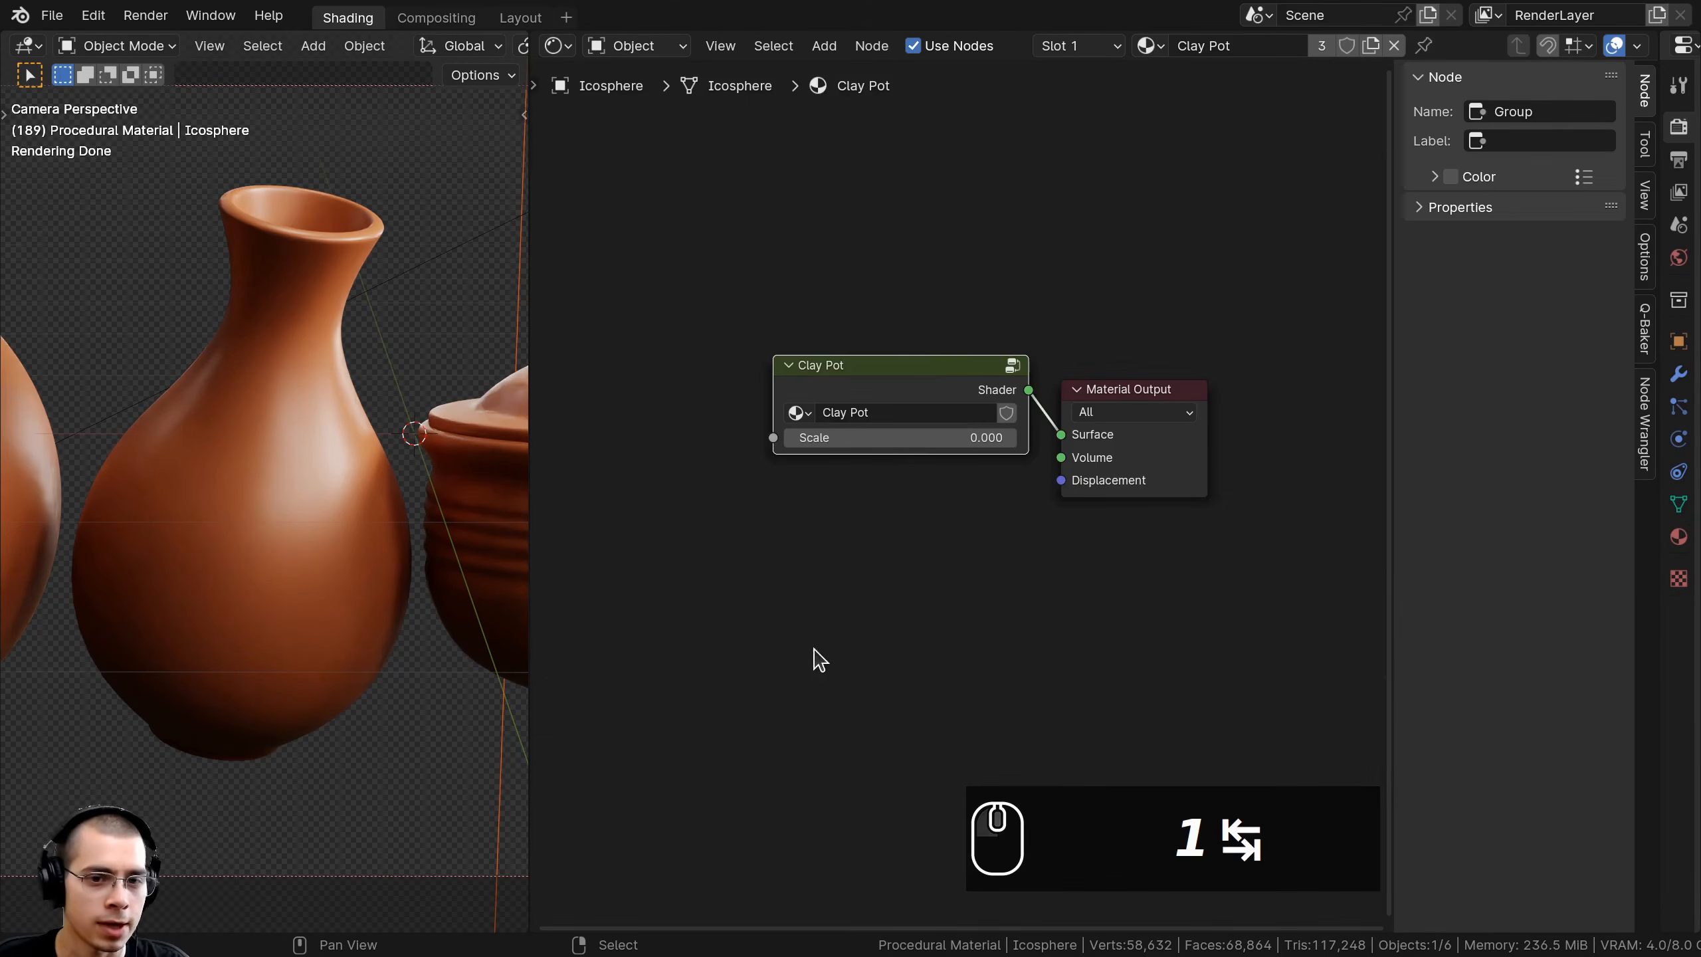
click(878, 447)
text(1)
click(981, 290)
key(Tab)
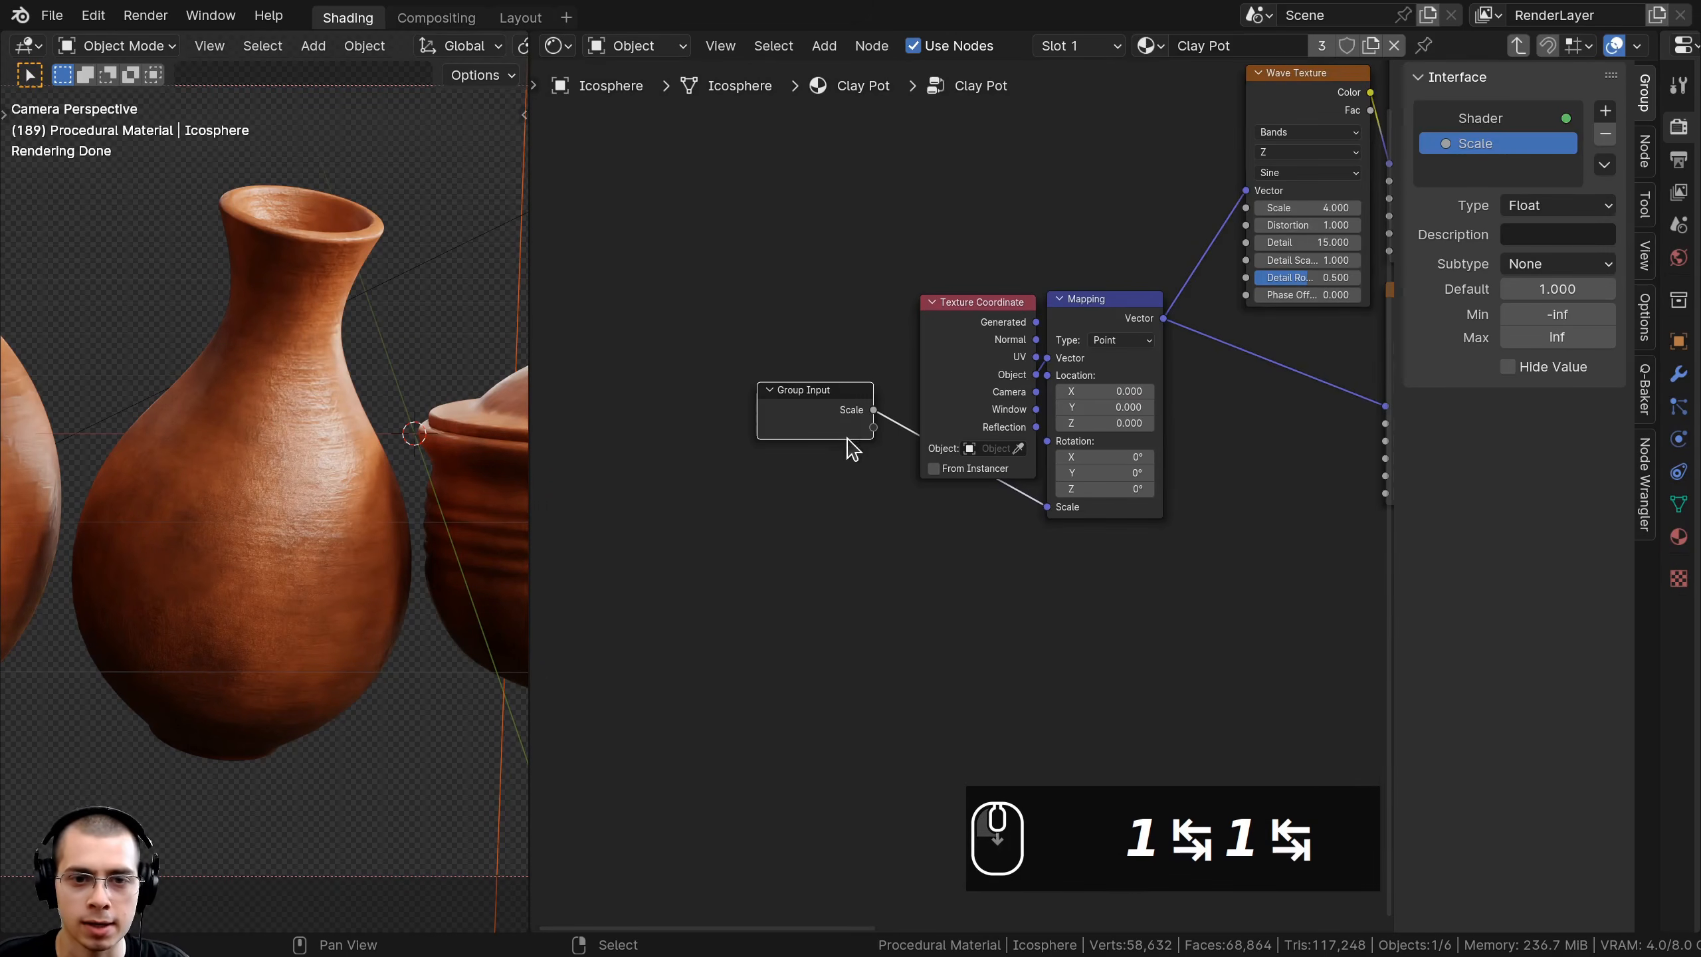
- Move the Group Input node above the Mapping node, beside the Wave Texture
key(g)
click(825, 389)
middle_drag(864, 506, 909, 455)
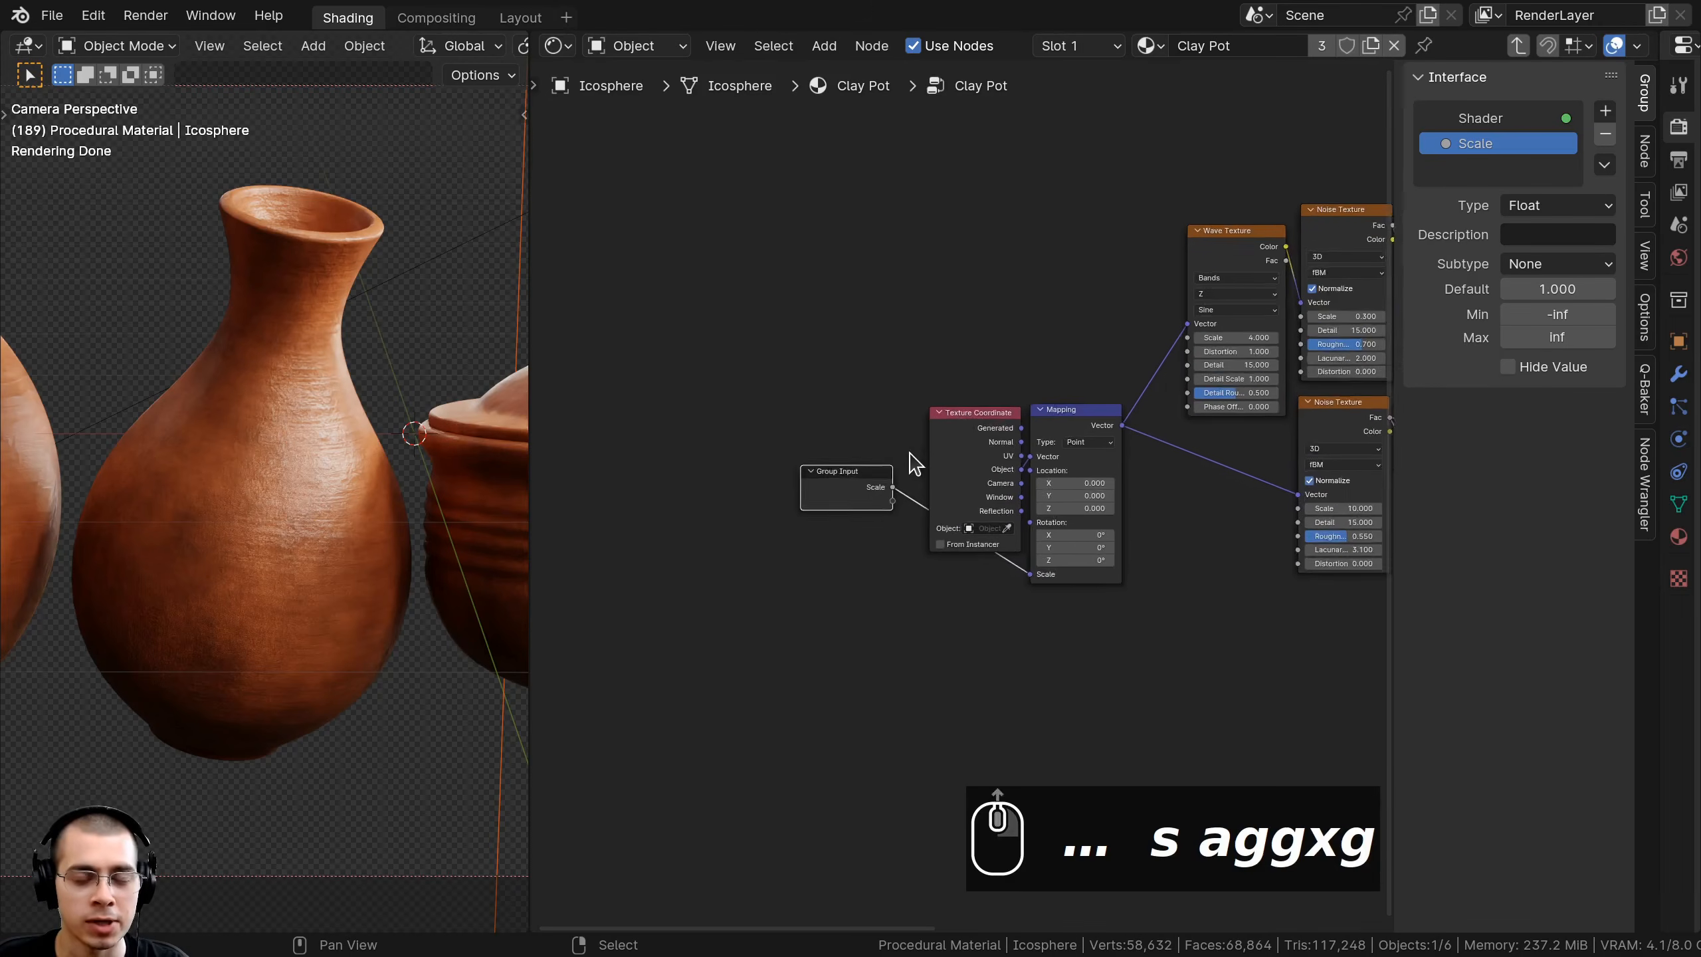
scroll(864, 509, up, 2)
middle_drag(835, 542, 824, 555)
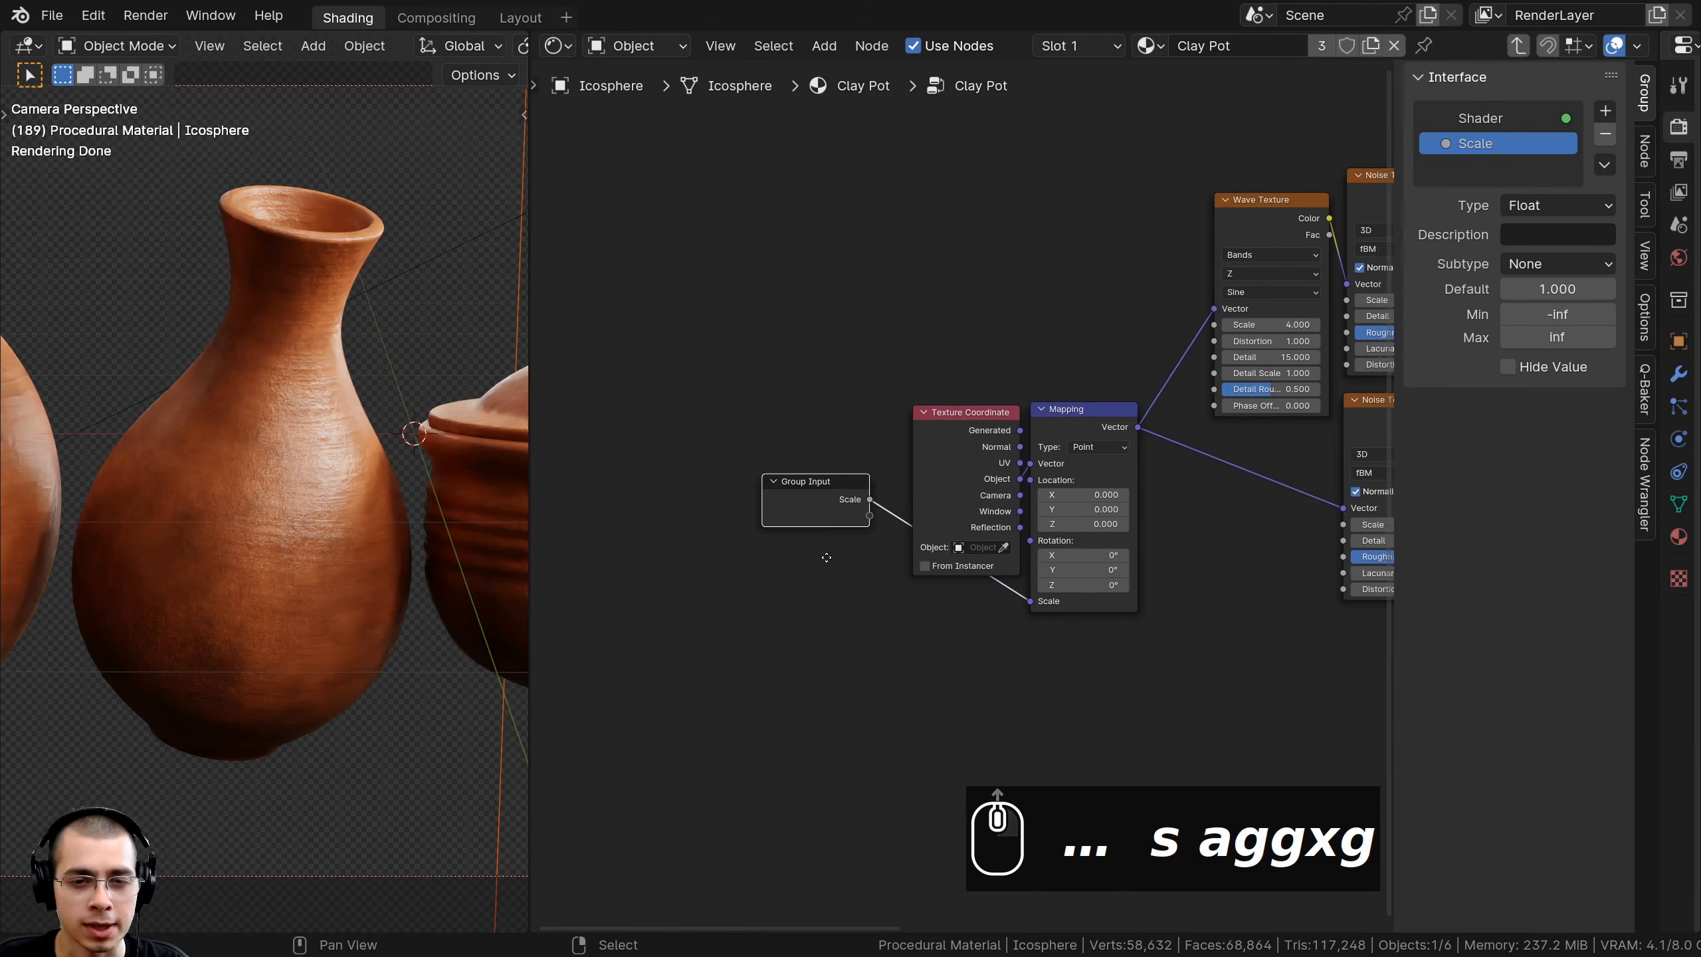
scroll(783, 537, up, 2)
drag(772, 531, 1079, 288)
middle_drag(969, 352, 777, 459)
scroll(777, 459, up, 2)
- Expose the Wave Texture's Scale as a group input and name it Lines Scale
drag(1205, 381, 980, 379)
right_click(1158, 383)
double_click(1495, 169)
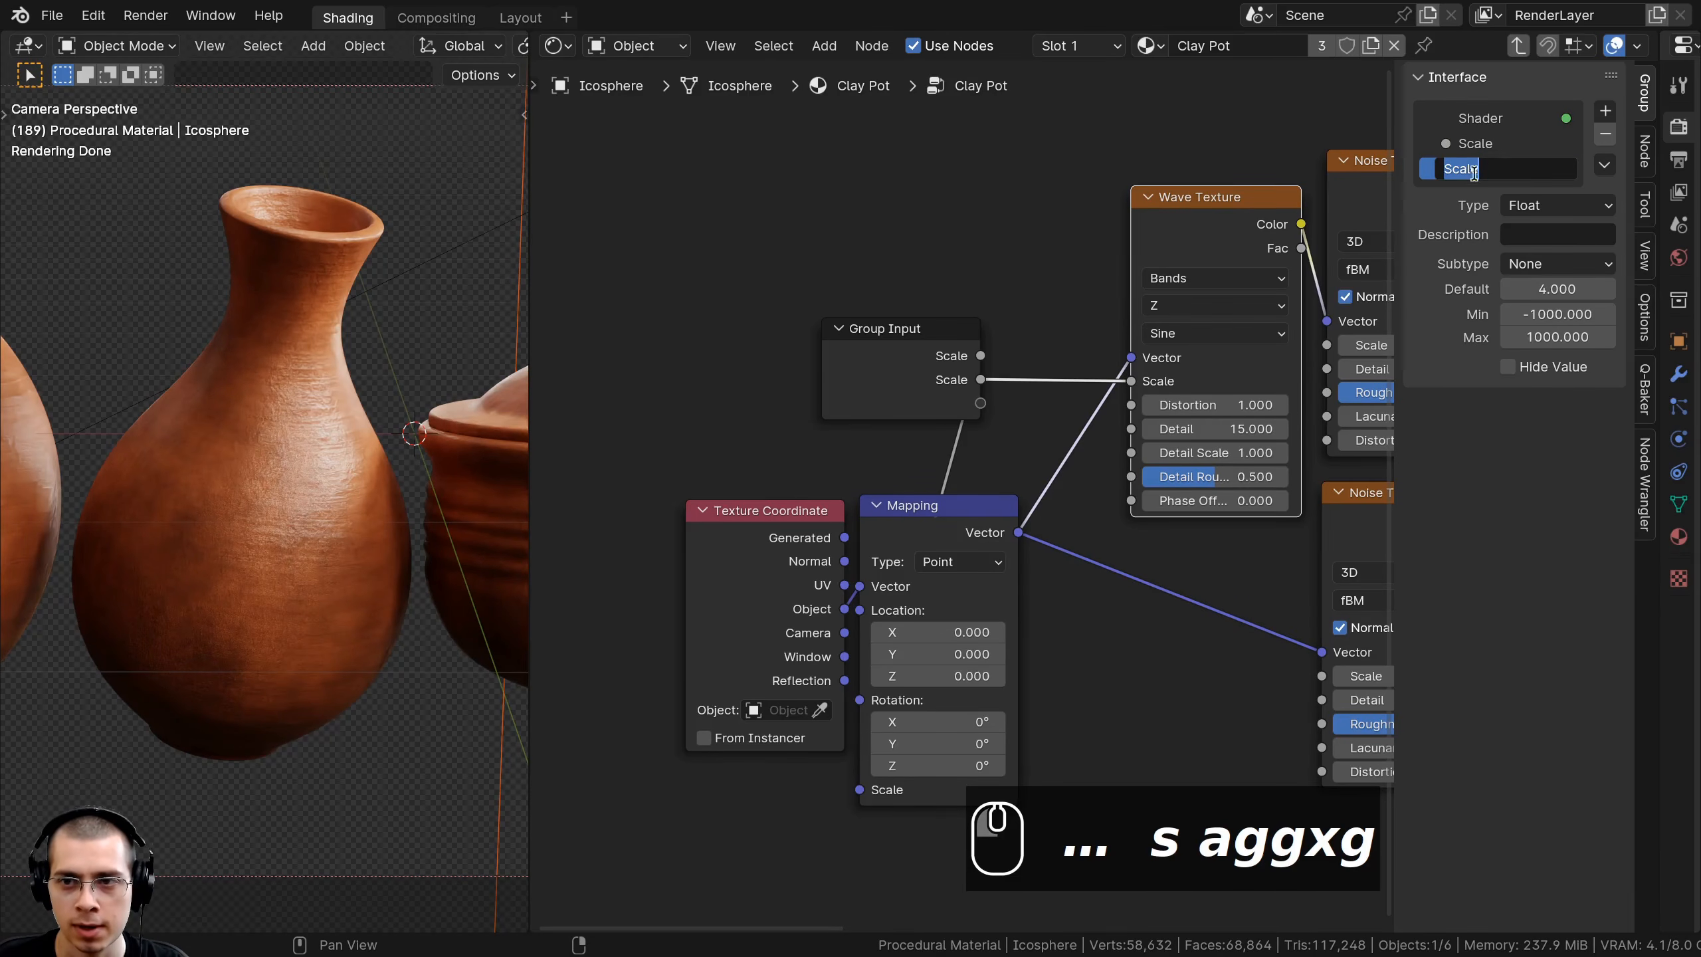
text(Lines)
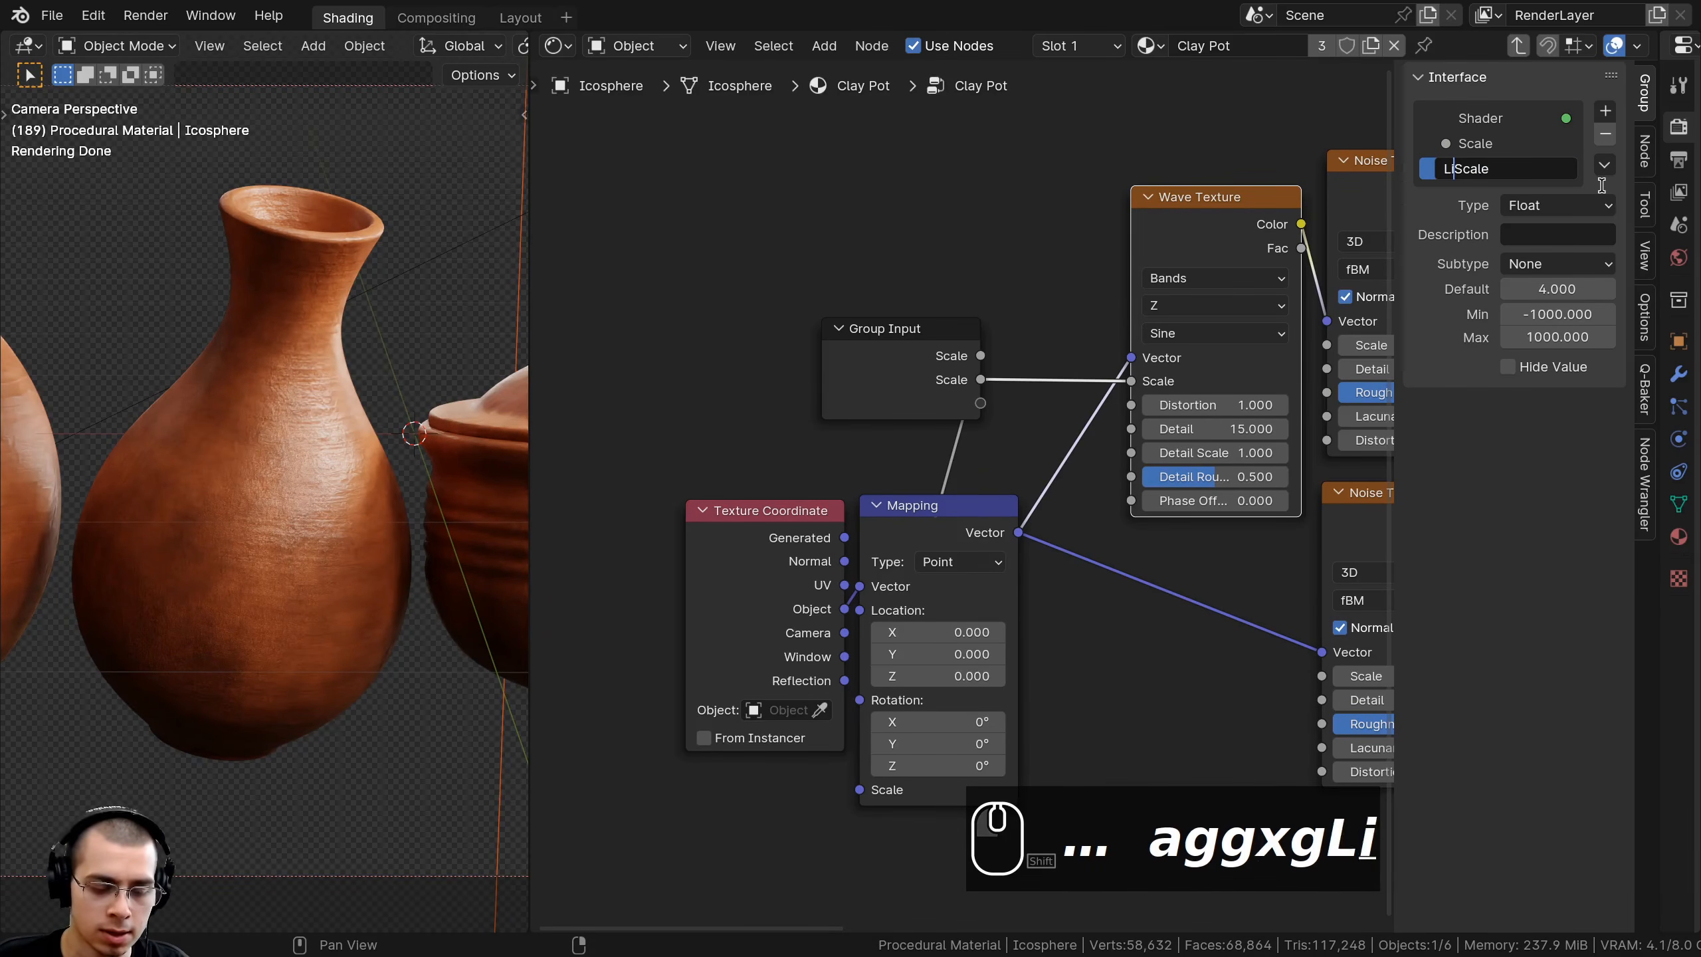
key(Return)
- Expose the lower Noise Texture's Scale as a group input and name it Dirt Scale
middle_drag(897, 508, 899, 497)
scroll(901, 497, down, 5)
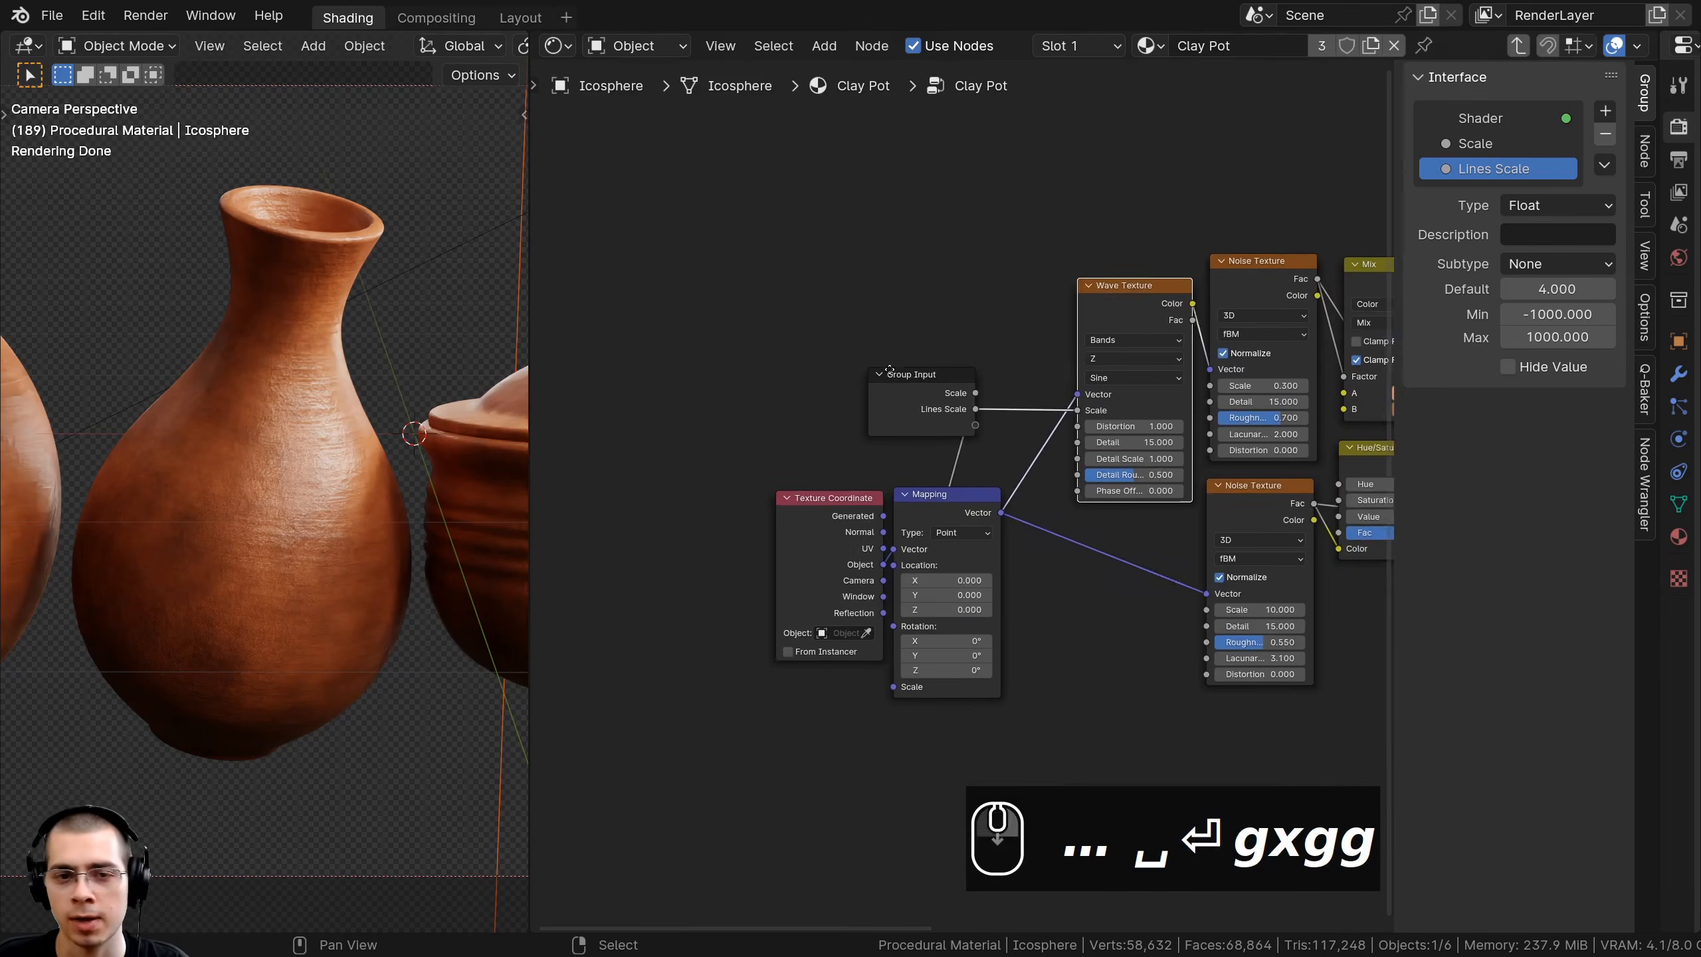
middle_drag(1023, 411, 934, 307)
scroll(935, 305, up, 2)
click(1173, 481)
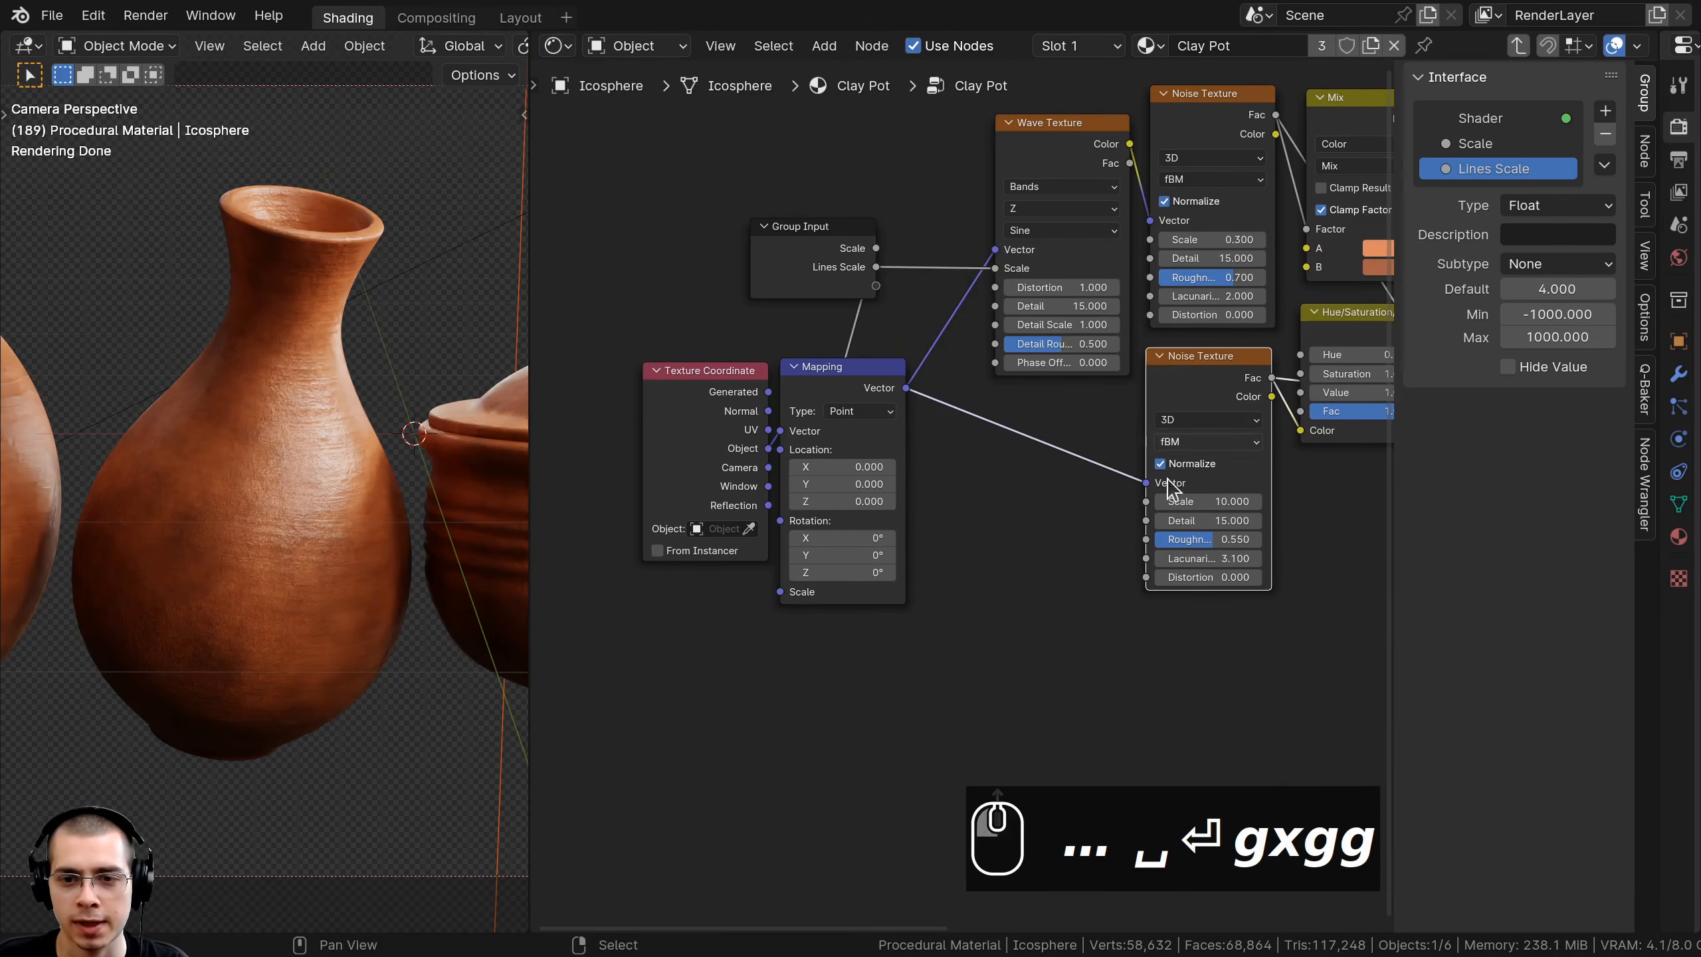
drag(1146, 501, 875, 286)
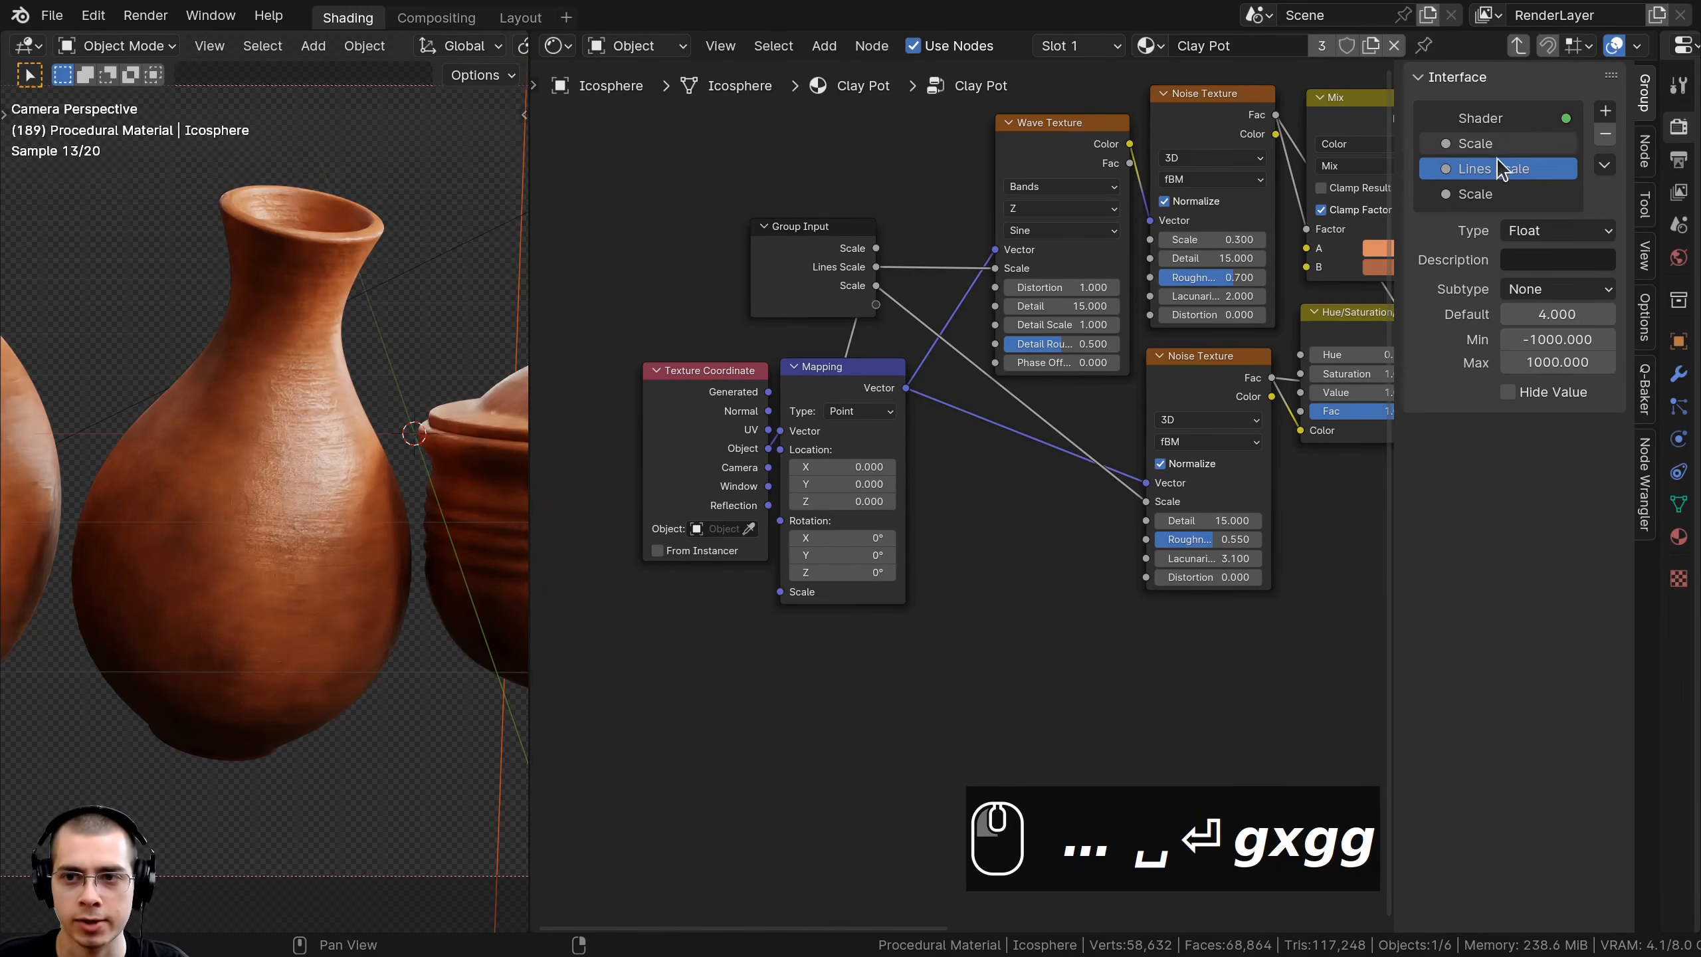
double_click(1474, 193)
text(Dirt Scale)
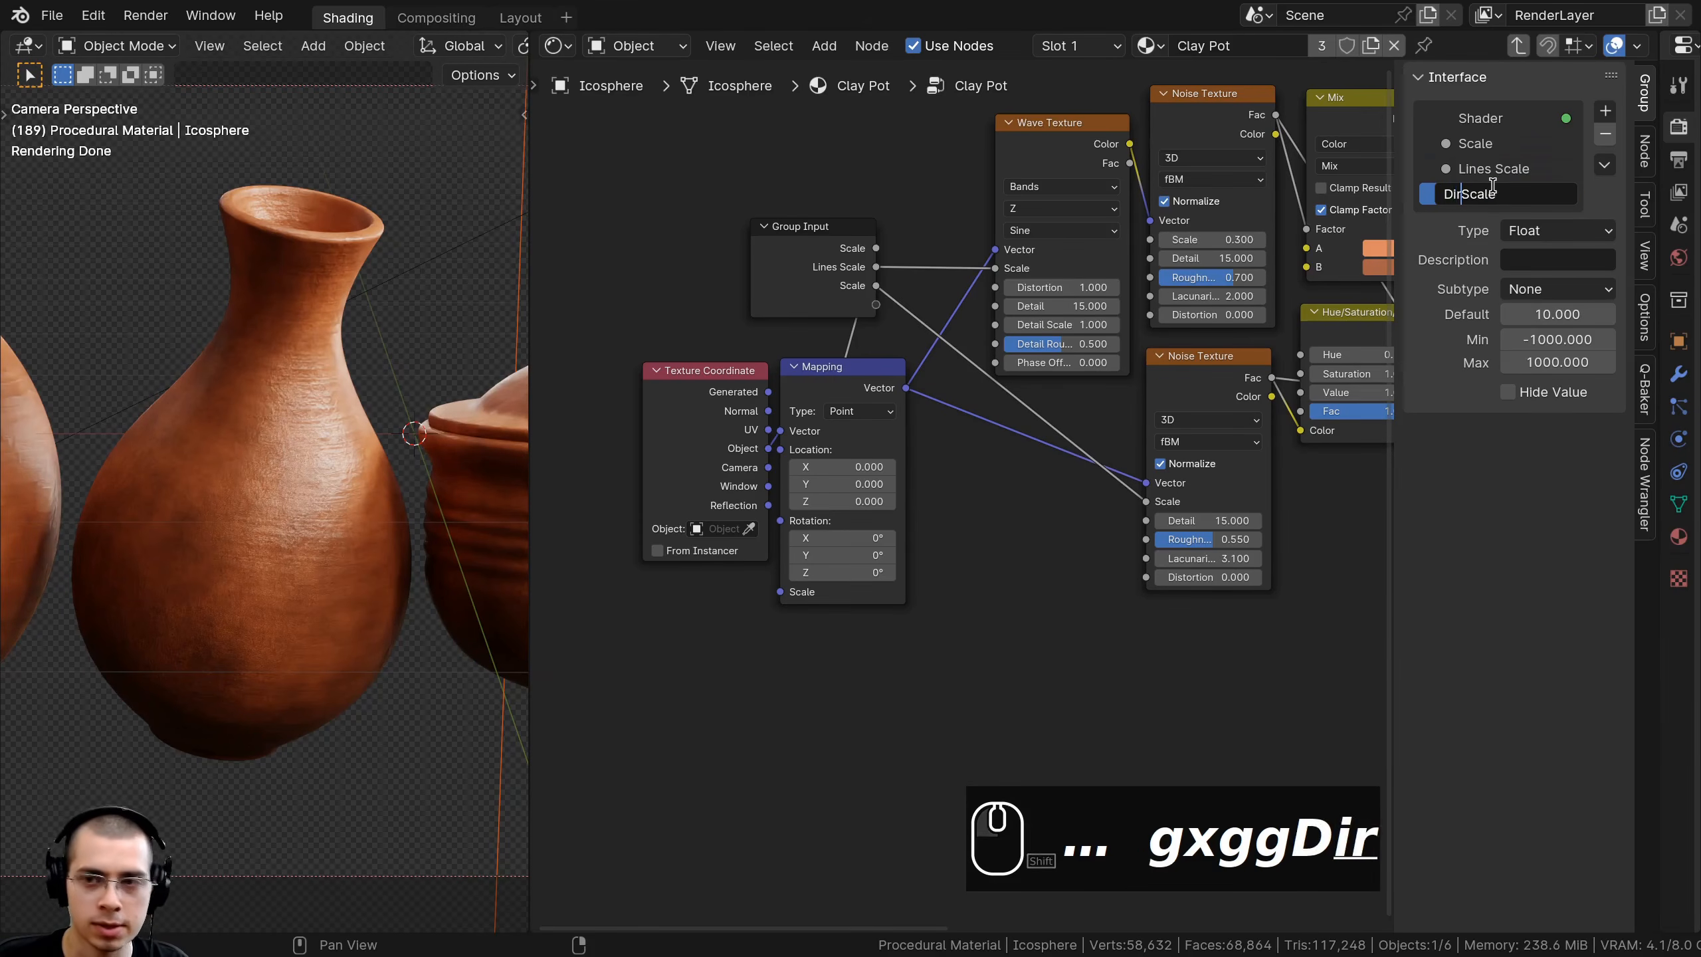
key(Return)
- Move the Group Input node above the upper Noise Texture, close to the Mix node
middle_drag(1029, 570, 1045, 618)
middle_drag(797, 386, 728, 452)
scroll(728, 452, down, 1)
scroll(803, 421, down, 1)
click(817, 422)
middle_drag(817, 421, 608, 432)
scroll(608, 432, down, 2)
key(g)
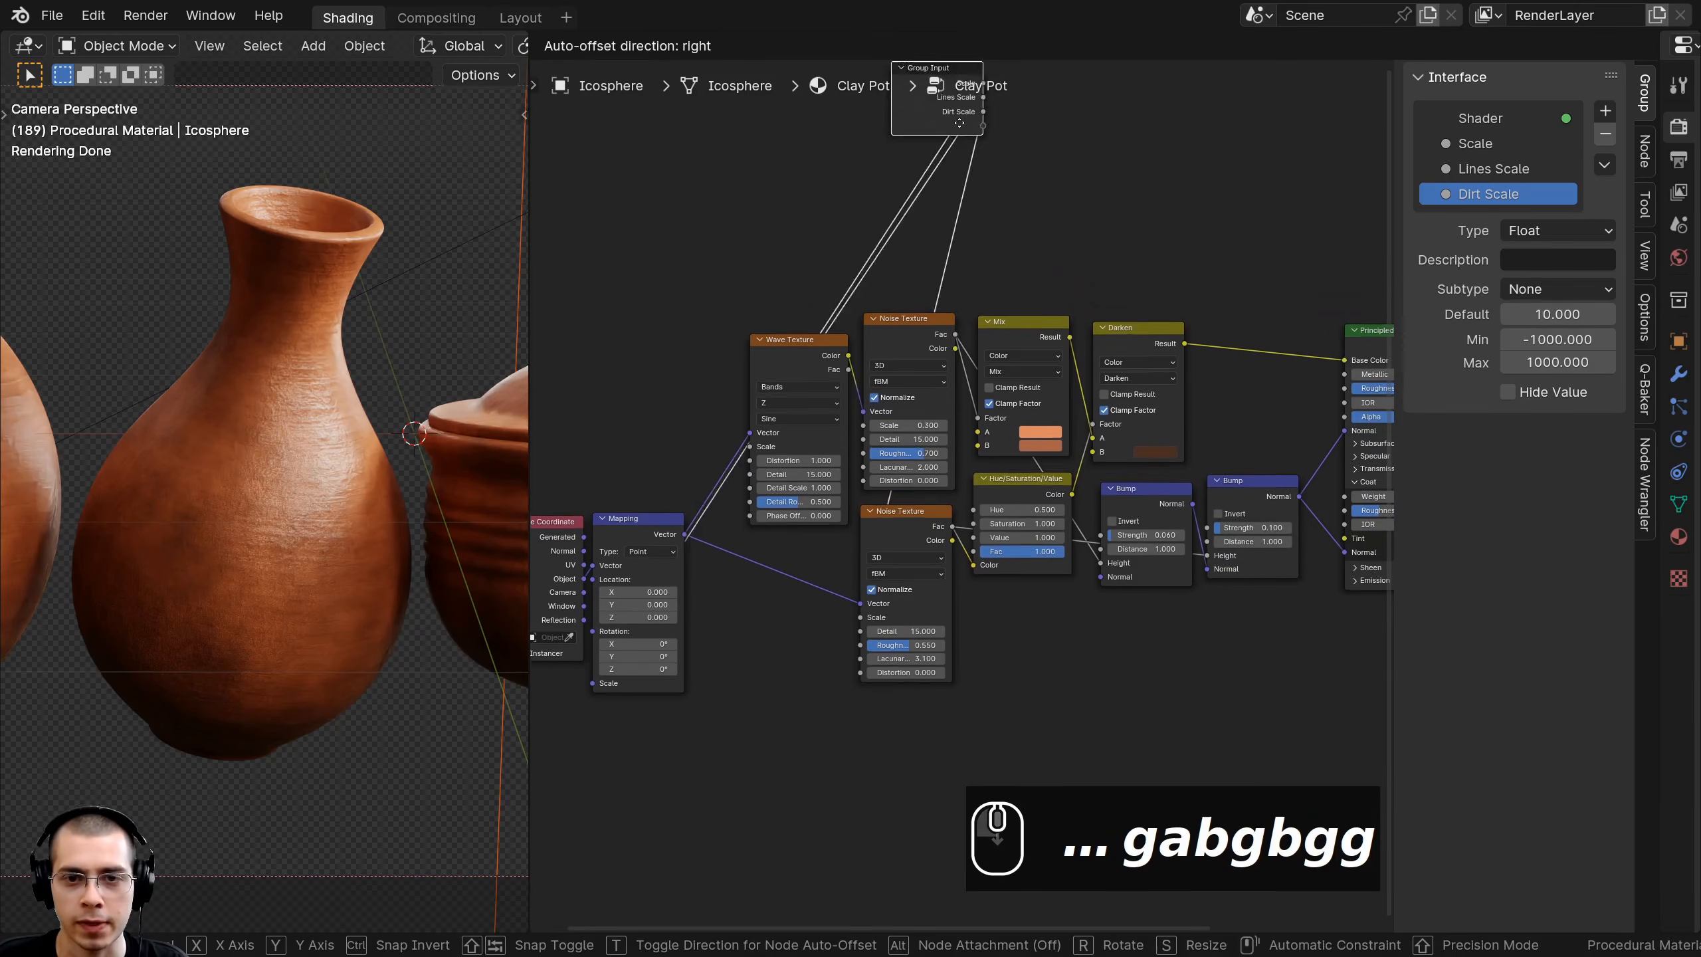
click(951, 335)
- Expose the Mix node's A and B colors as two new group inputs
scroll(978, 341, up, 3)
drag(1027, 502, 1022, 463)
drag(1041, 256, 1042, 256)
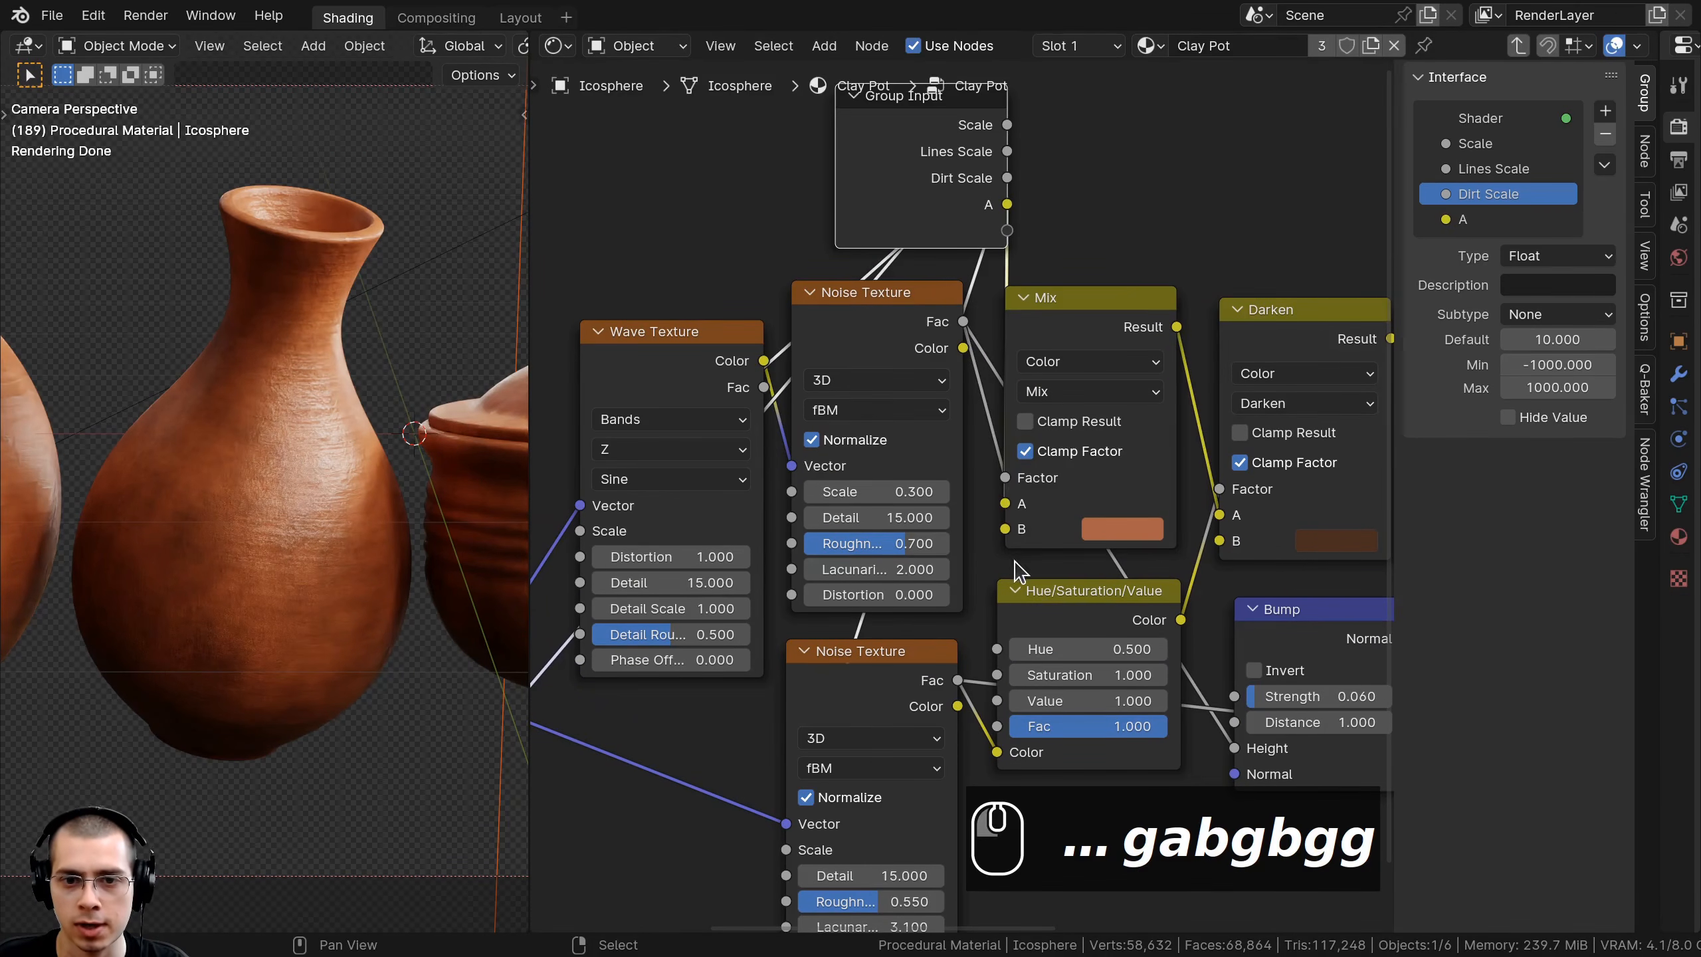
drag(1004, 529, 1006, 229)
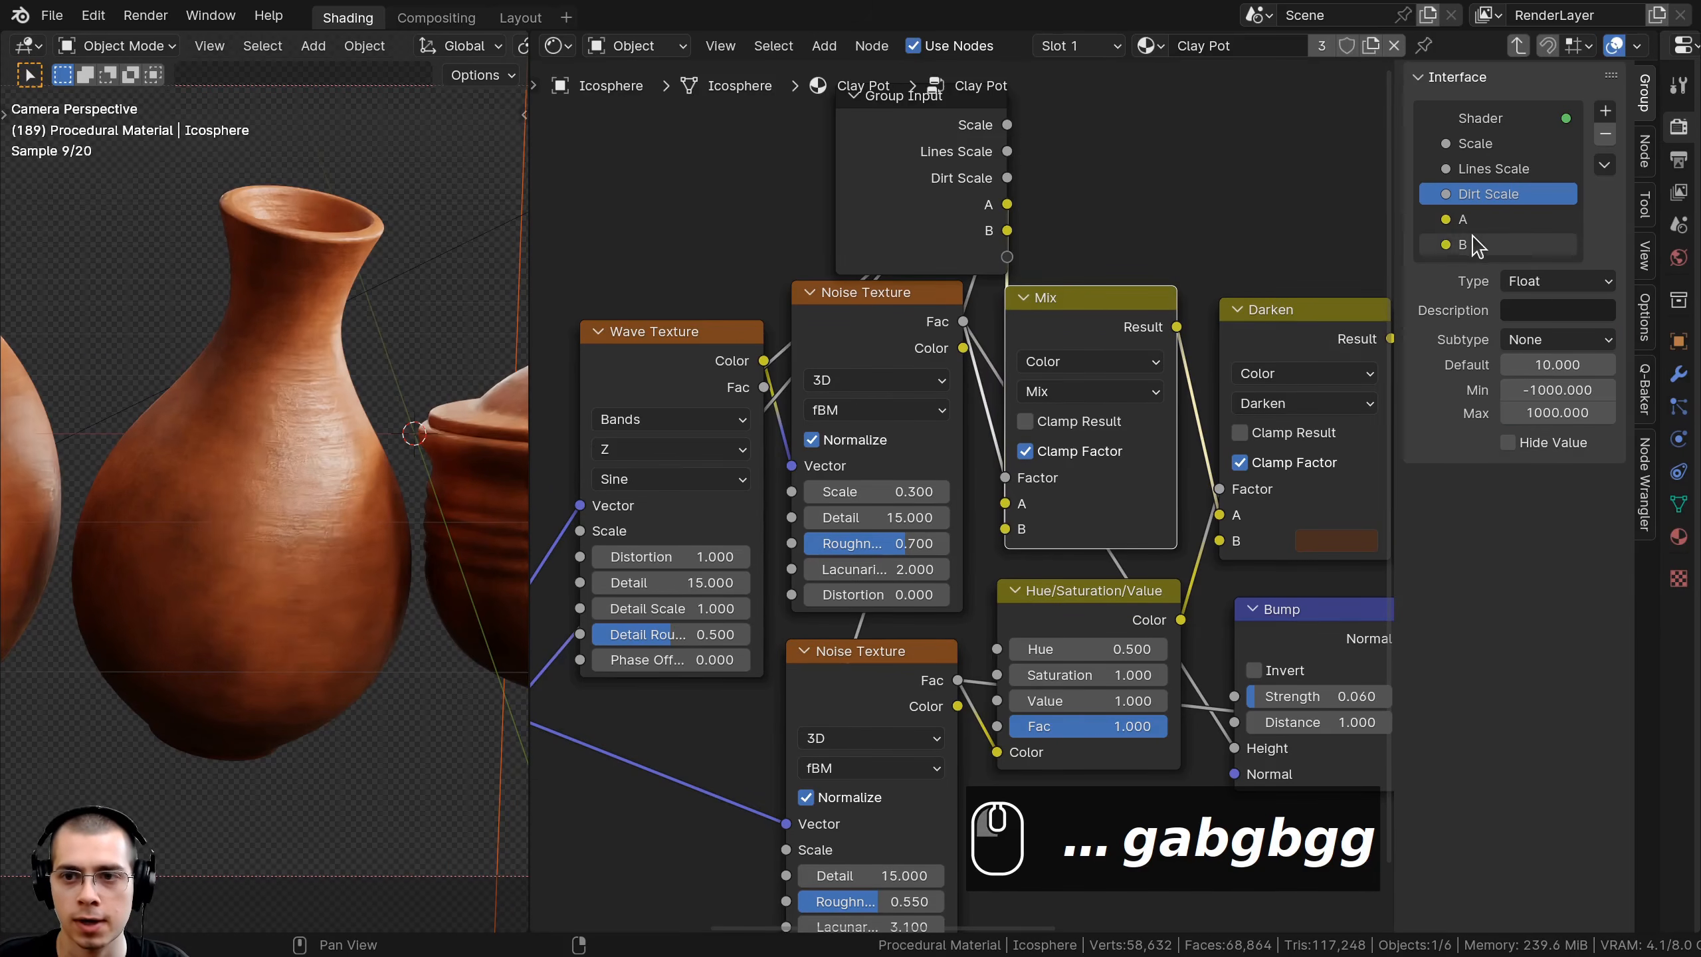
- Rename the group's A and B color inputs as Clay Color 1 and Clay Color 2
double_click(1515, 218)
text(Clay )
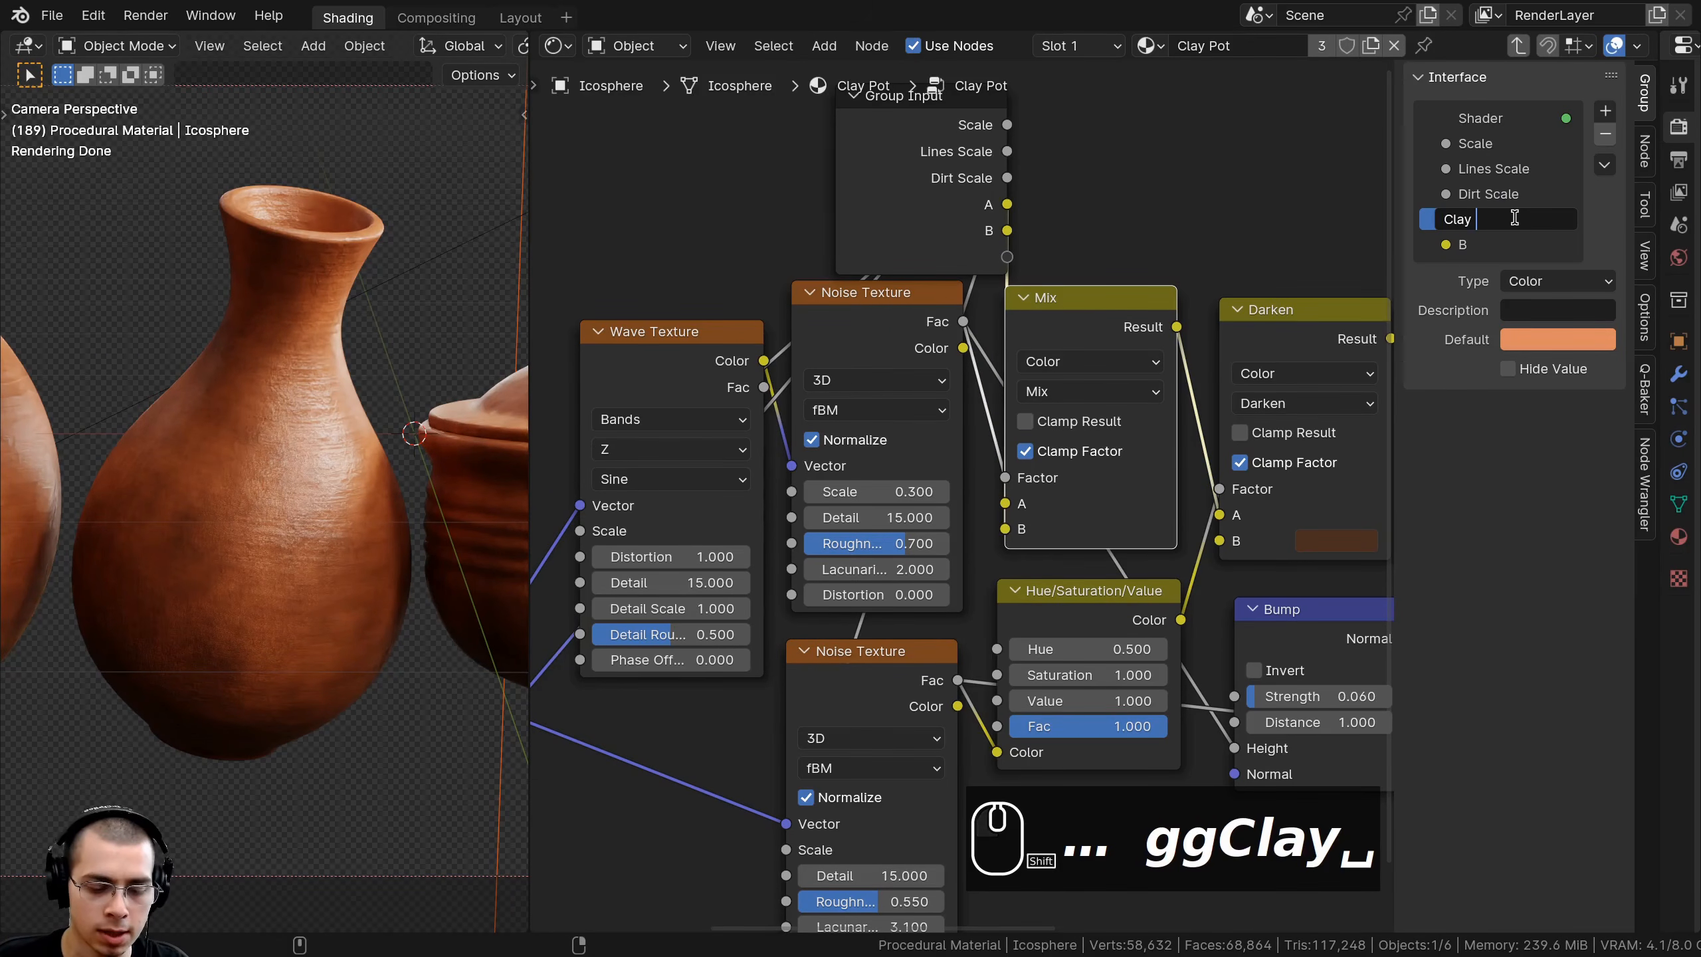
text(Color 1)
key(Return)
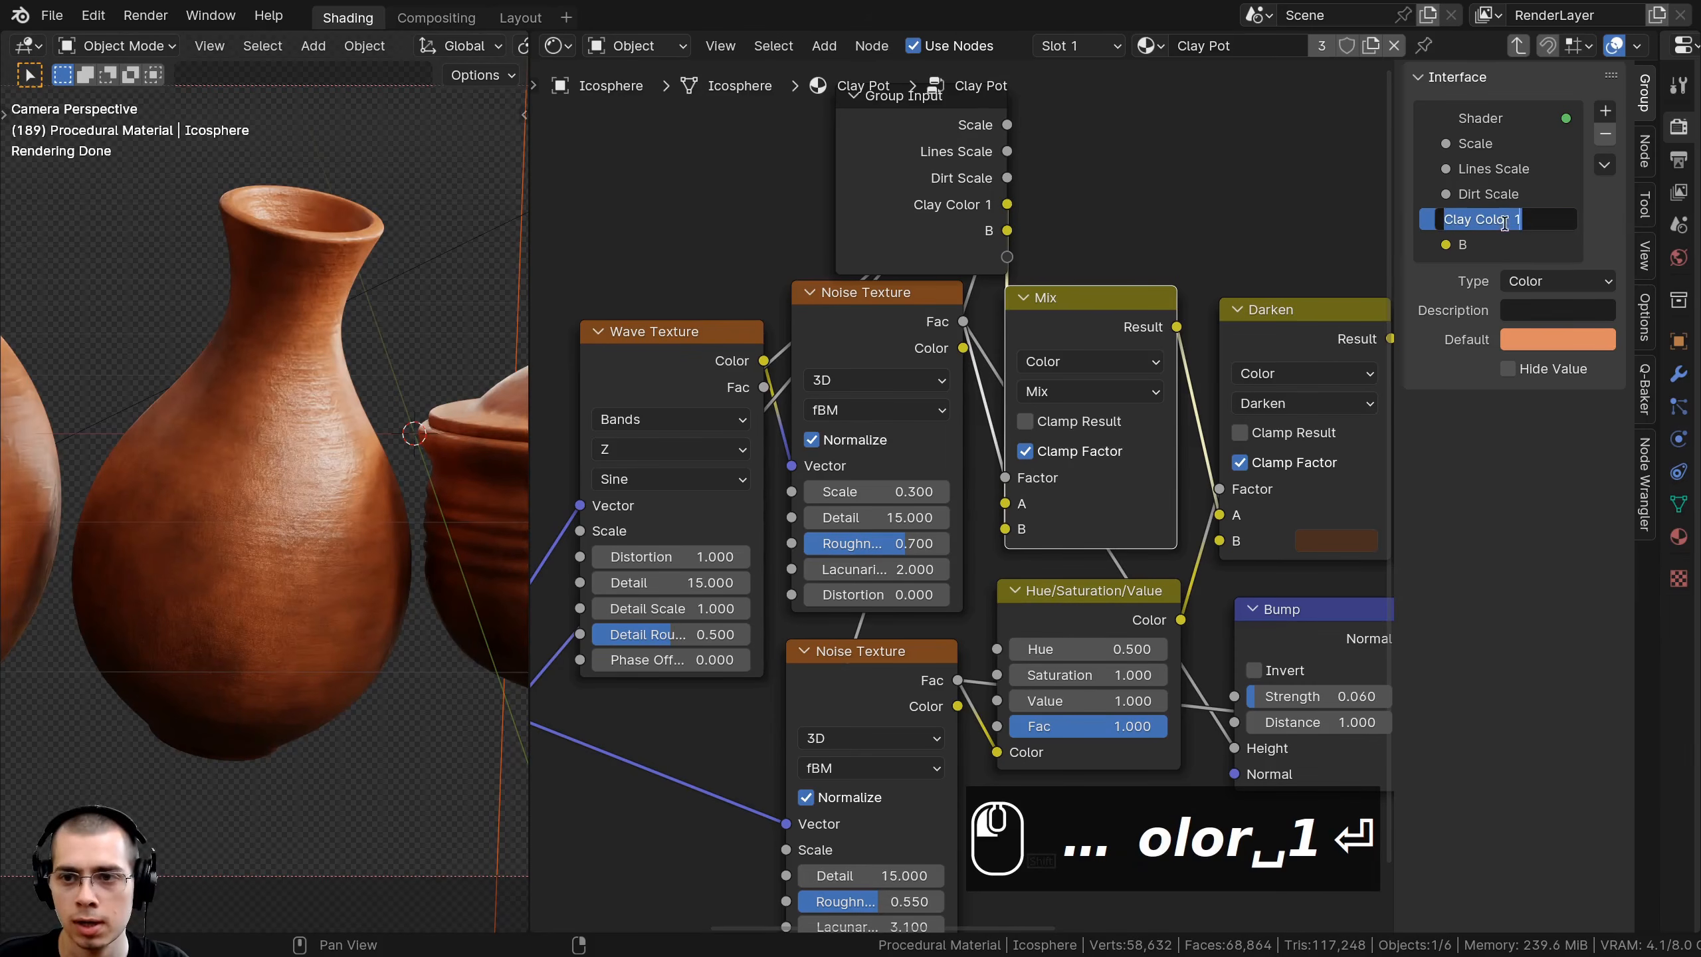
key(ctrl+c)
key(ctrl+c)
double_click(1473, 244)
key(ctrl+v)
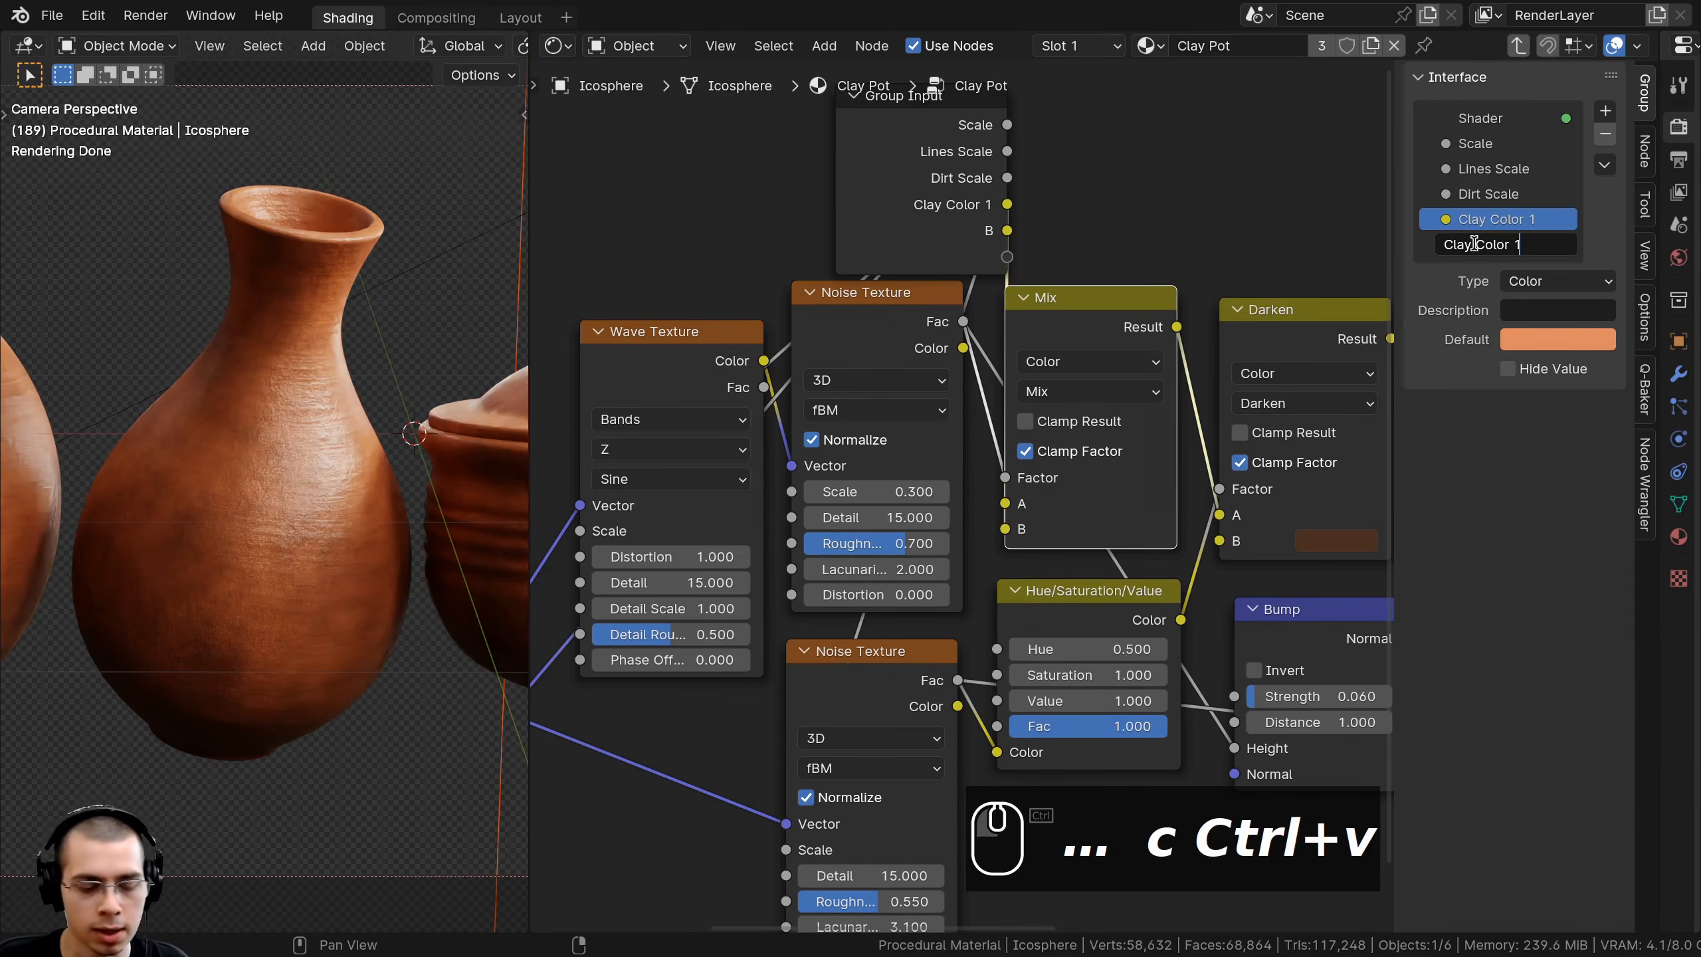
key(BackSpace)
text(2)
key(Return)
- Expose the Darken node's B color as a group input and name it Dirt Color
middle_drag(1209, 365, 1190, 373)
click(1190, 372)
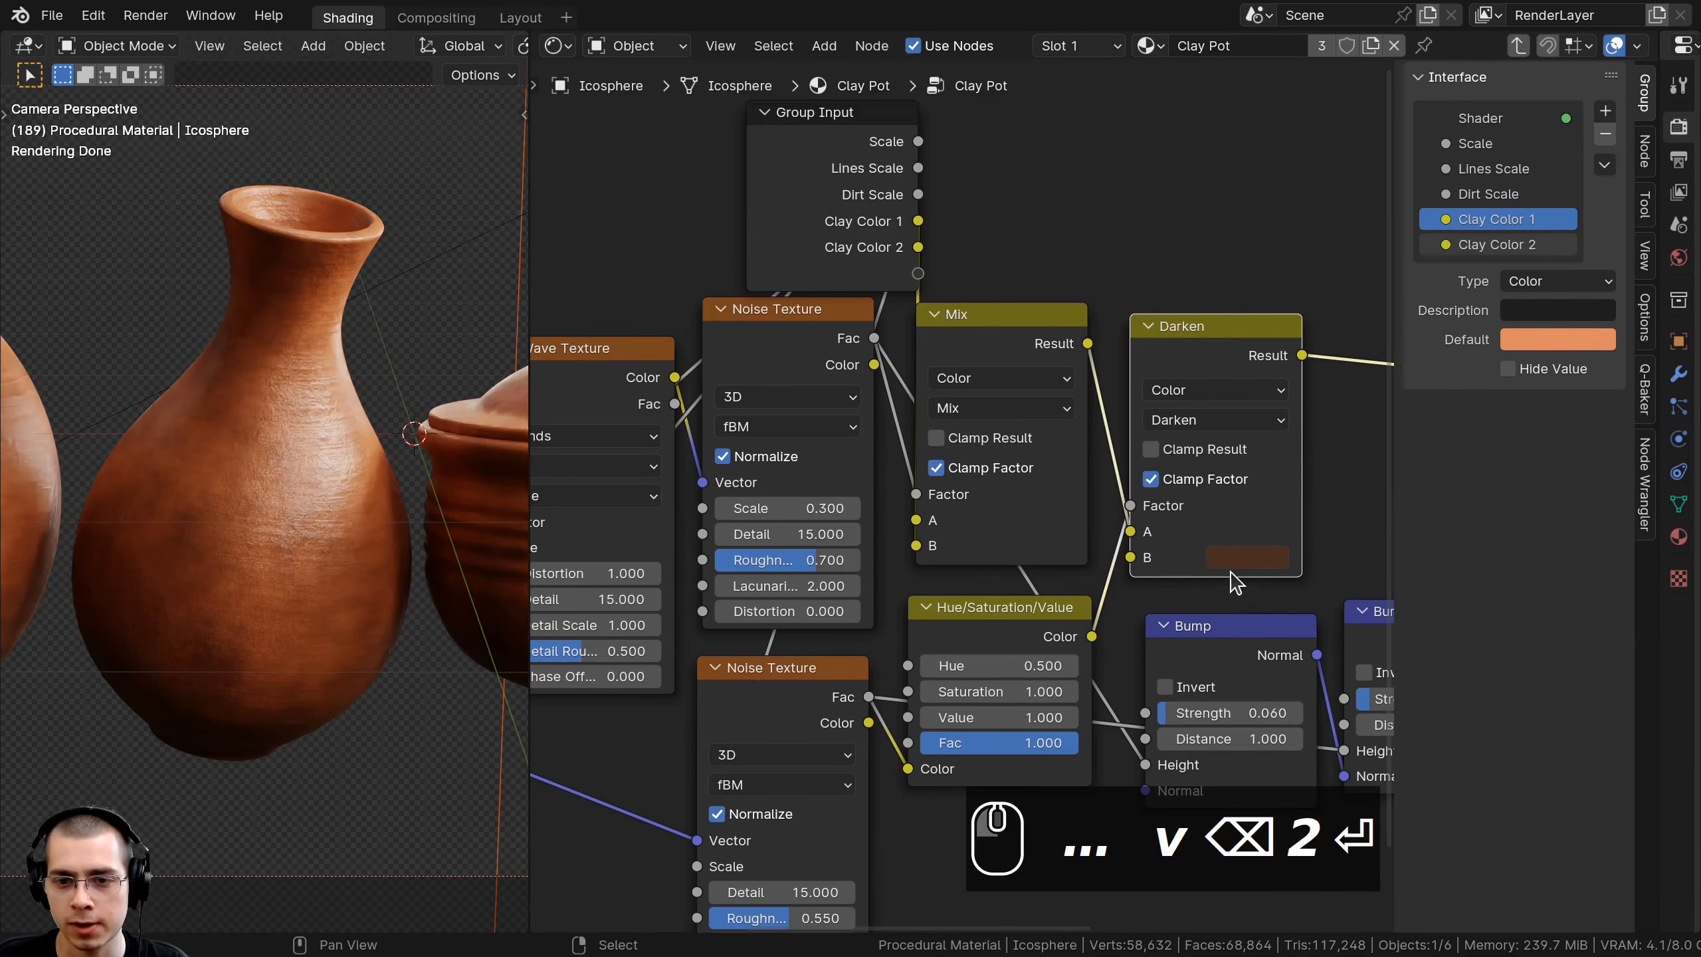
drag(1130, 556, 918, 274)
double_click(1511, 269)
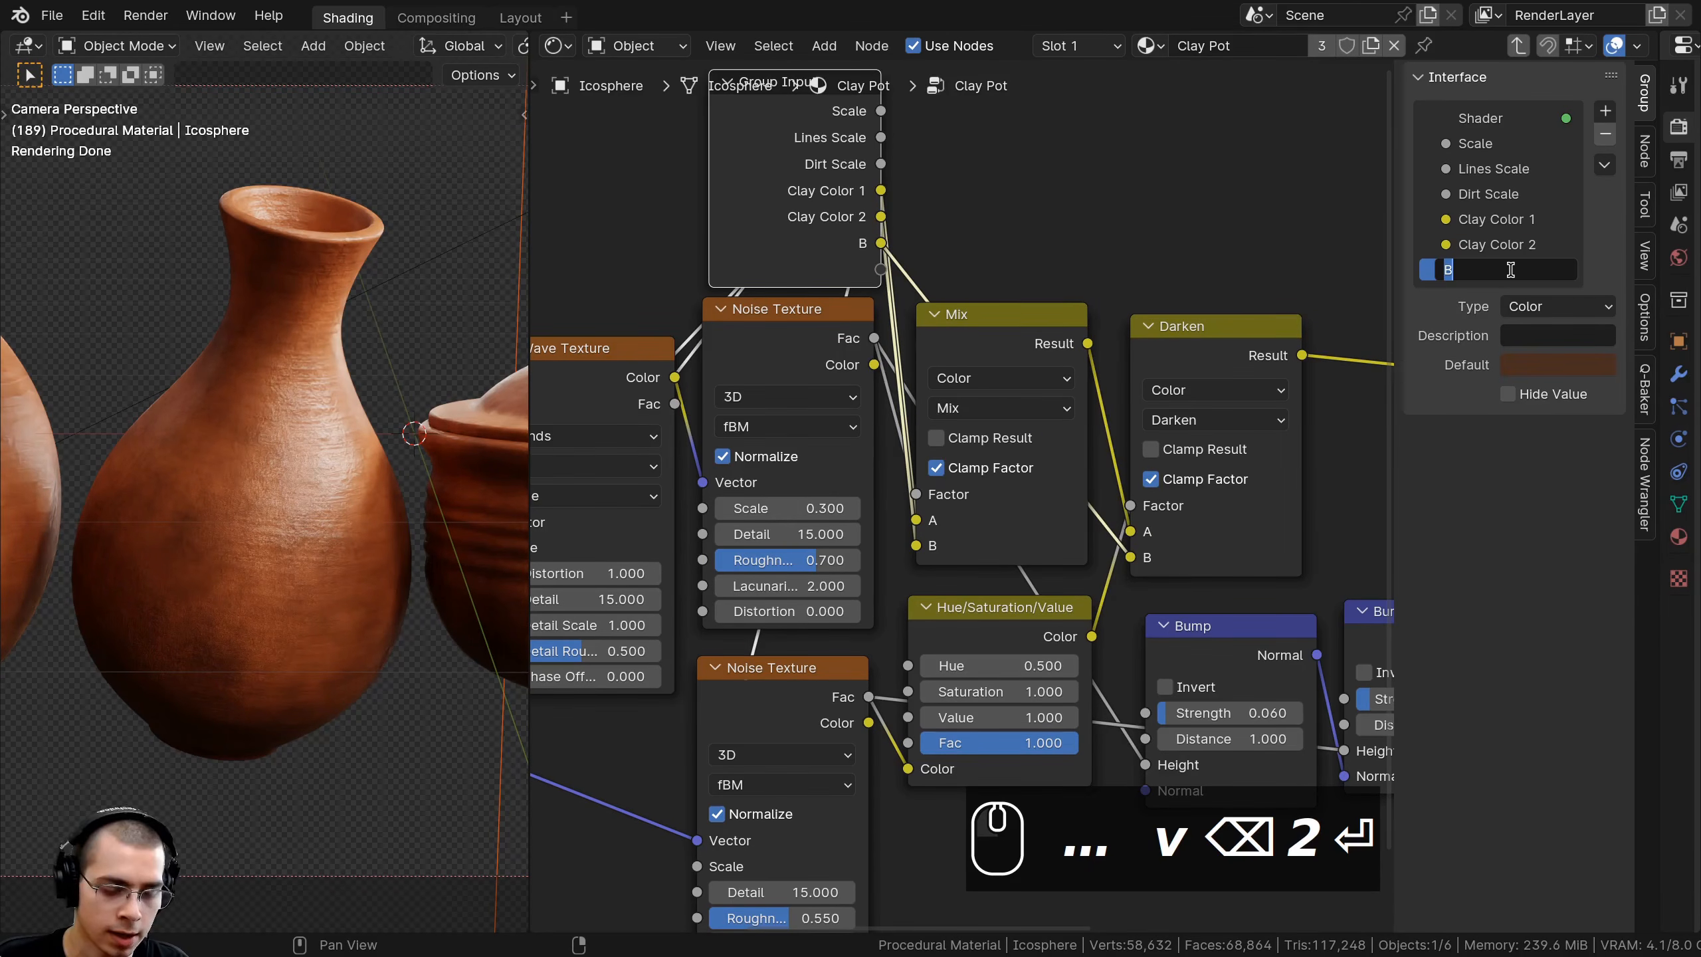
text(Dirt Colro)
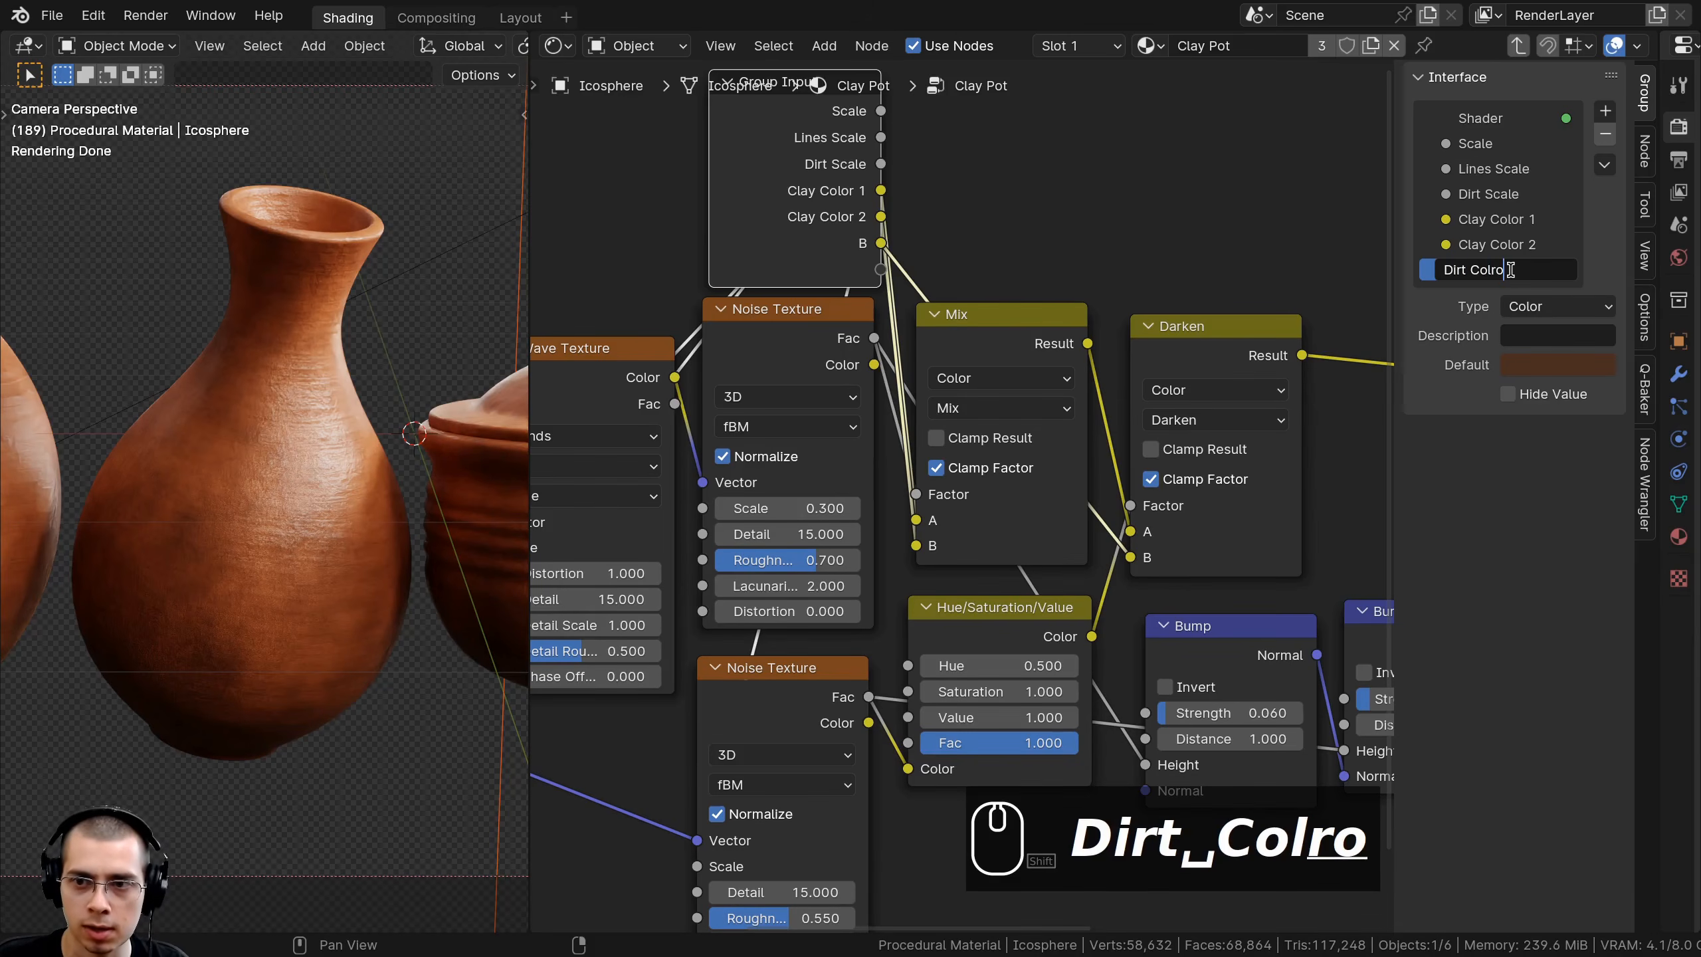
key(BackSpace)
key(BackSpace)
text(or)
key(Return)
- Move the Group Input node back above the Mapping node, in front of the Wave Texture
middle_drag(898, 314, 1097, 286)
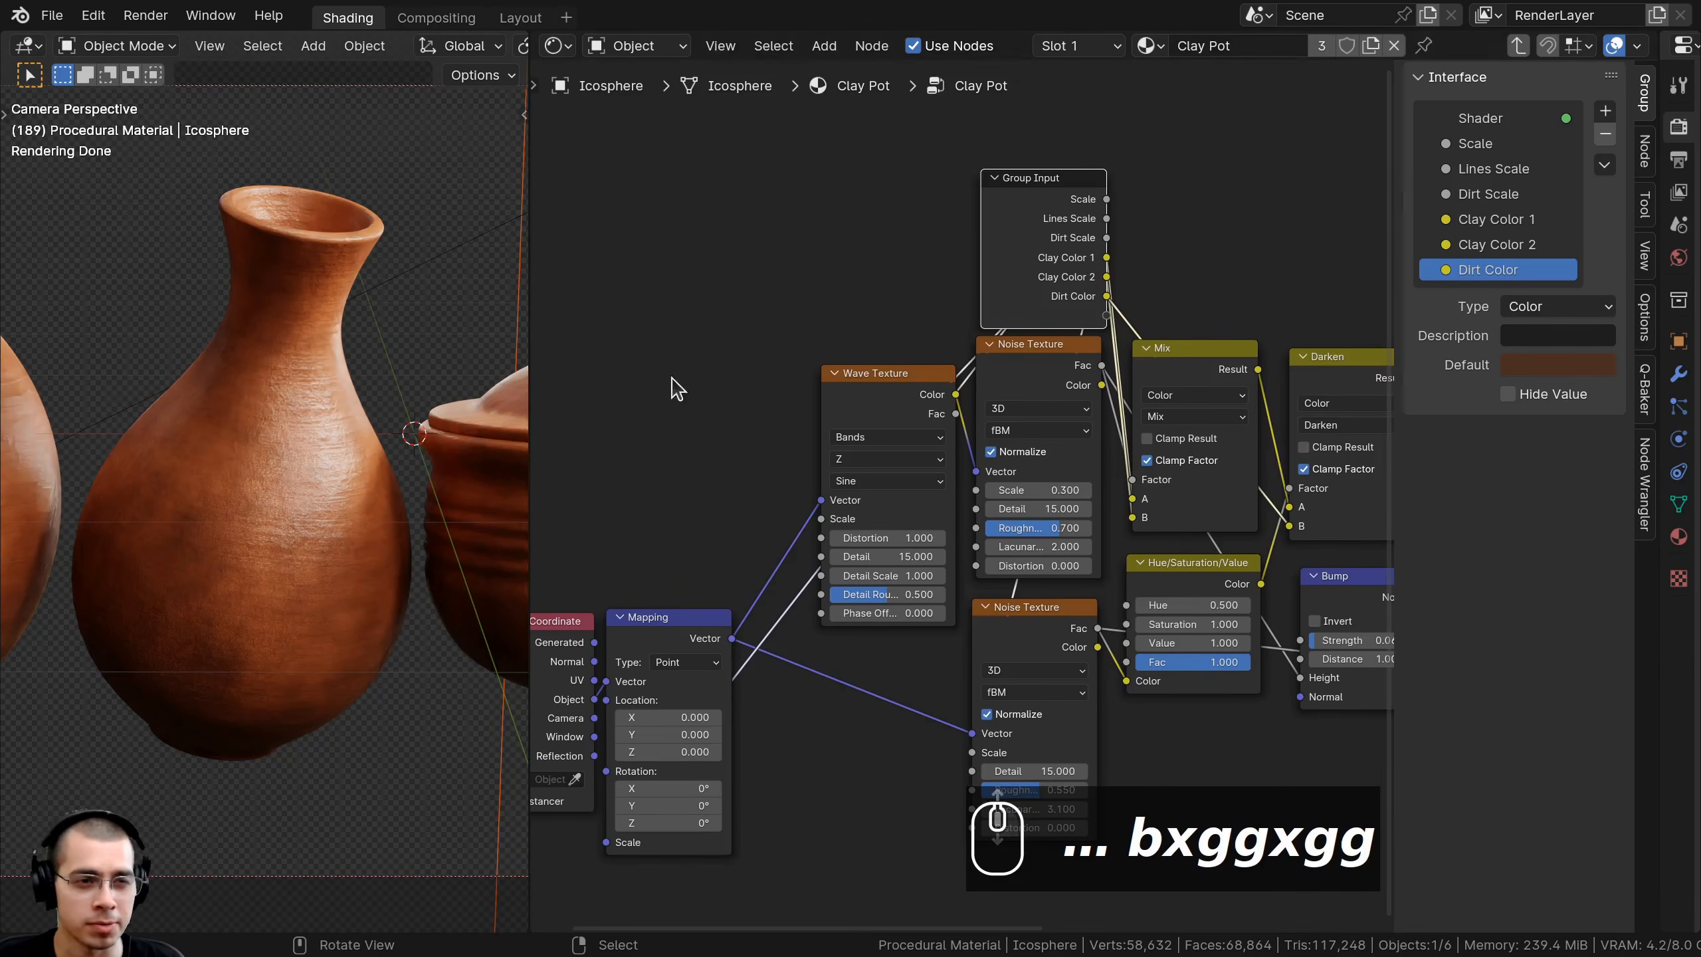
key(g)
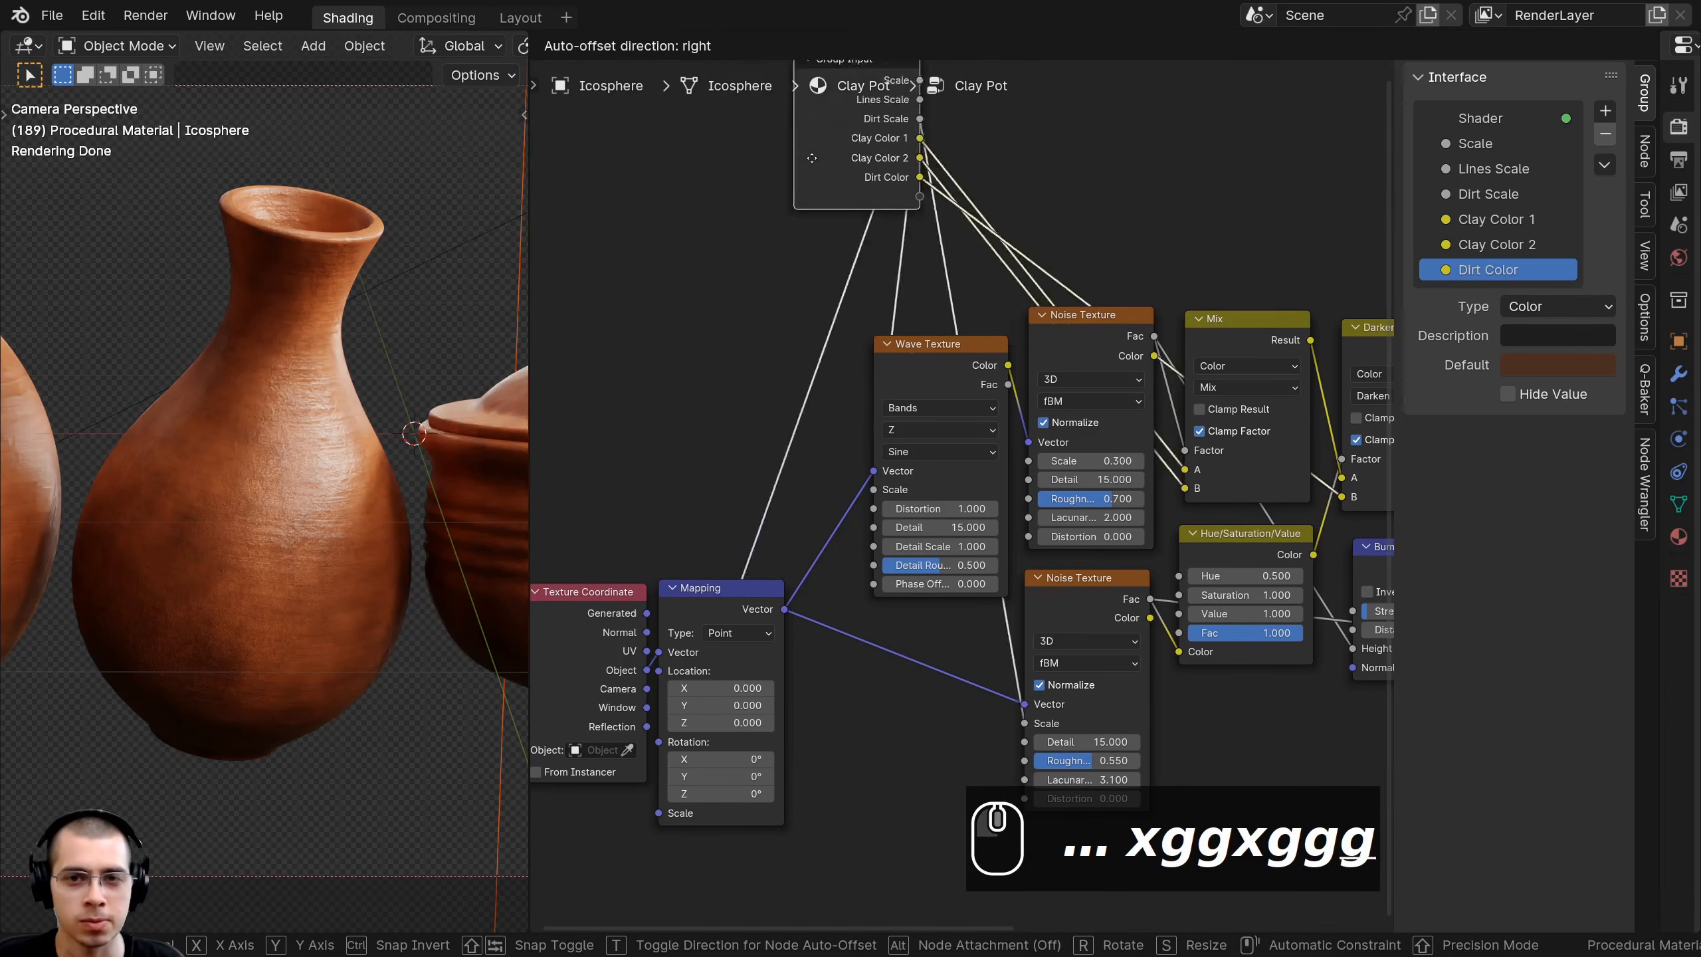
click(753, 446)
- Expose the Wave Texture's Distortion as a group input and name it Lines Distortion
scroll(1038, 267, up, 1)
click(1055, 315)
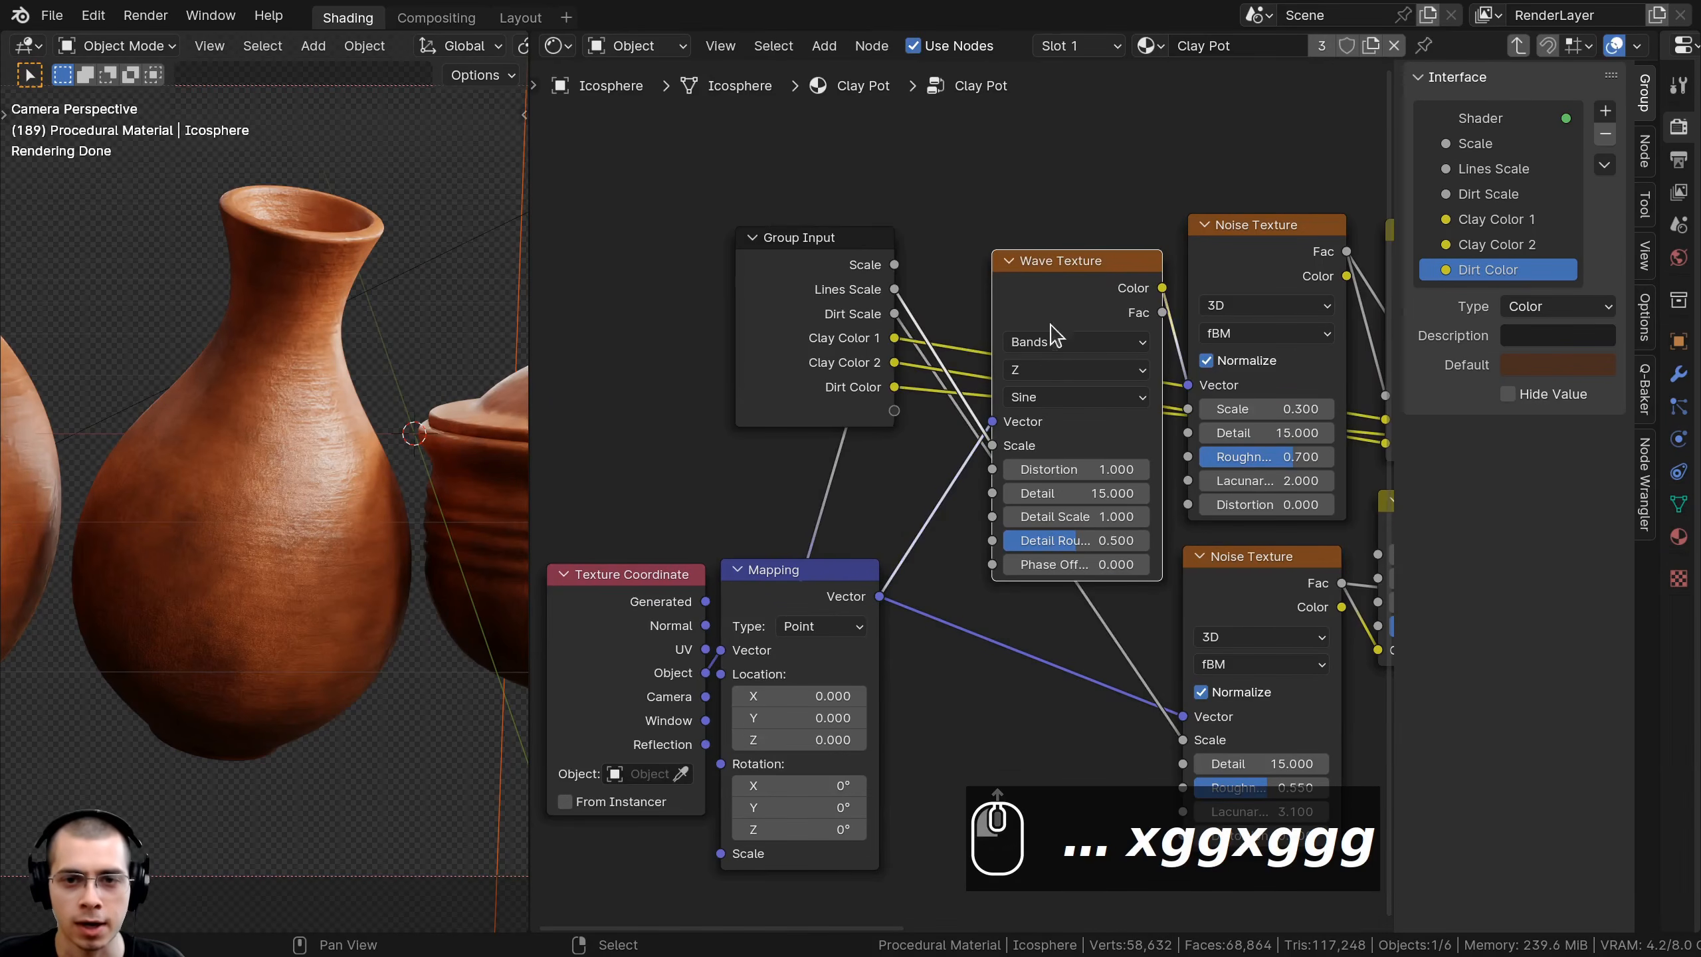
drag(993, 478, 909, 427)
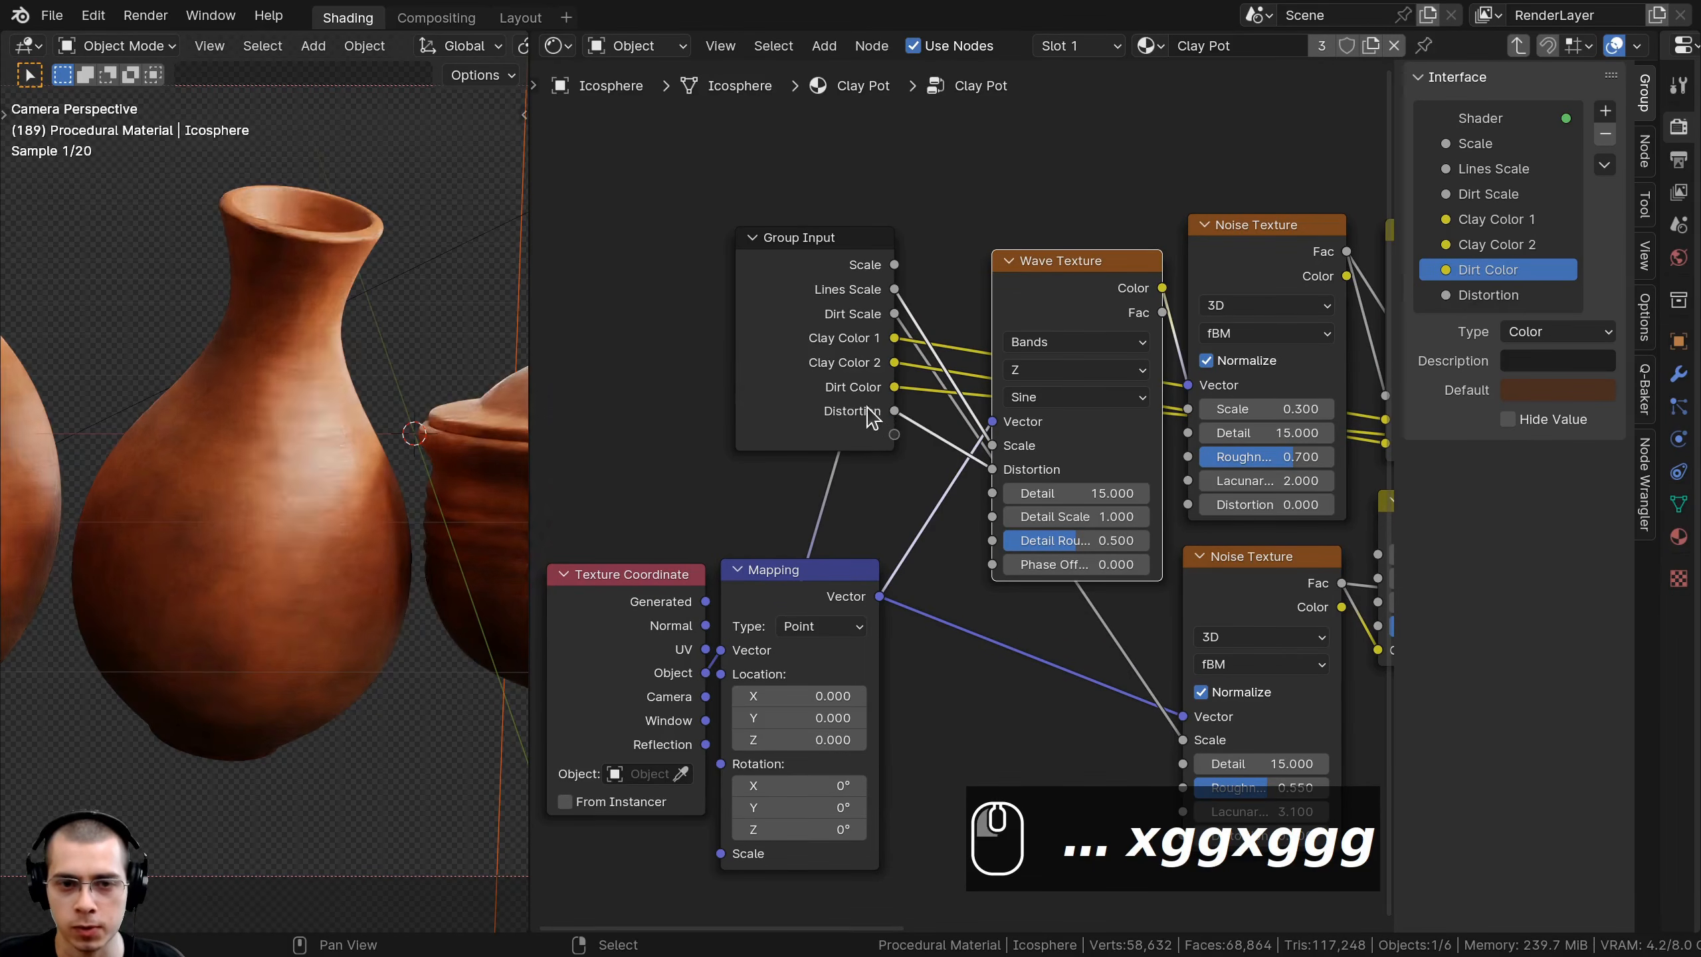
text(Lines)
key(Return)
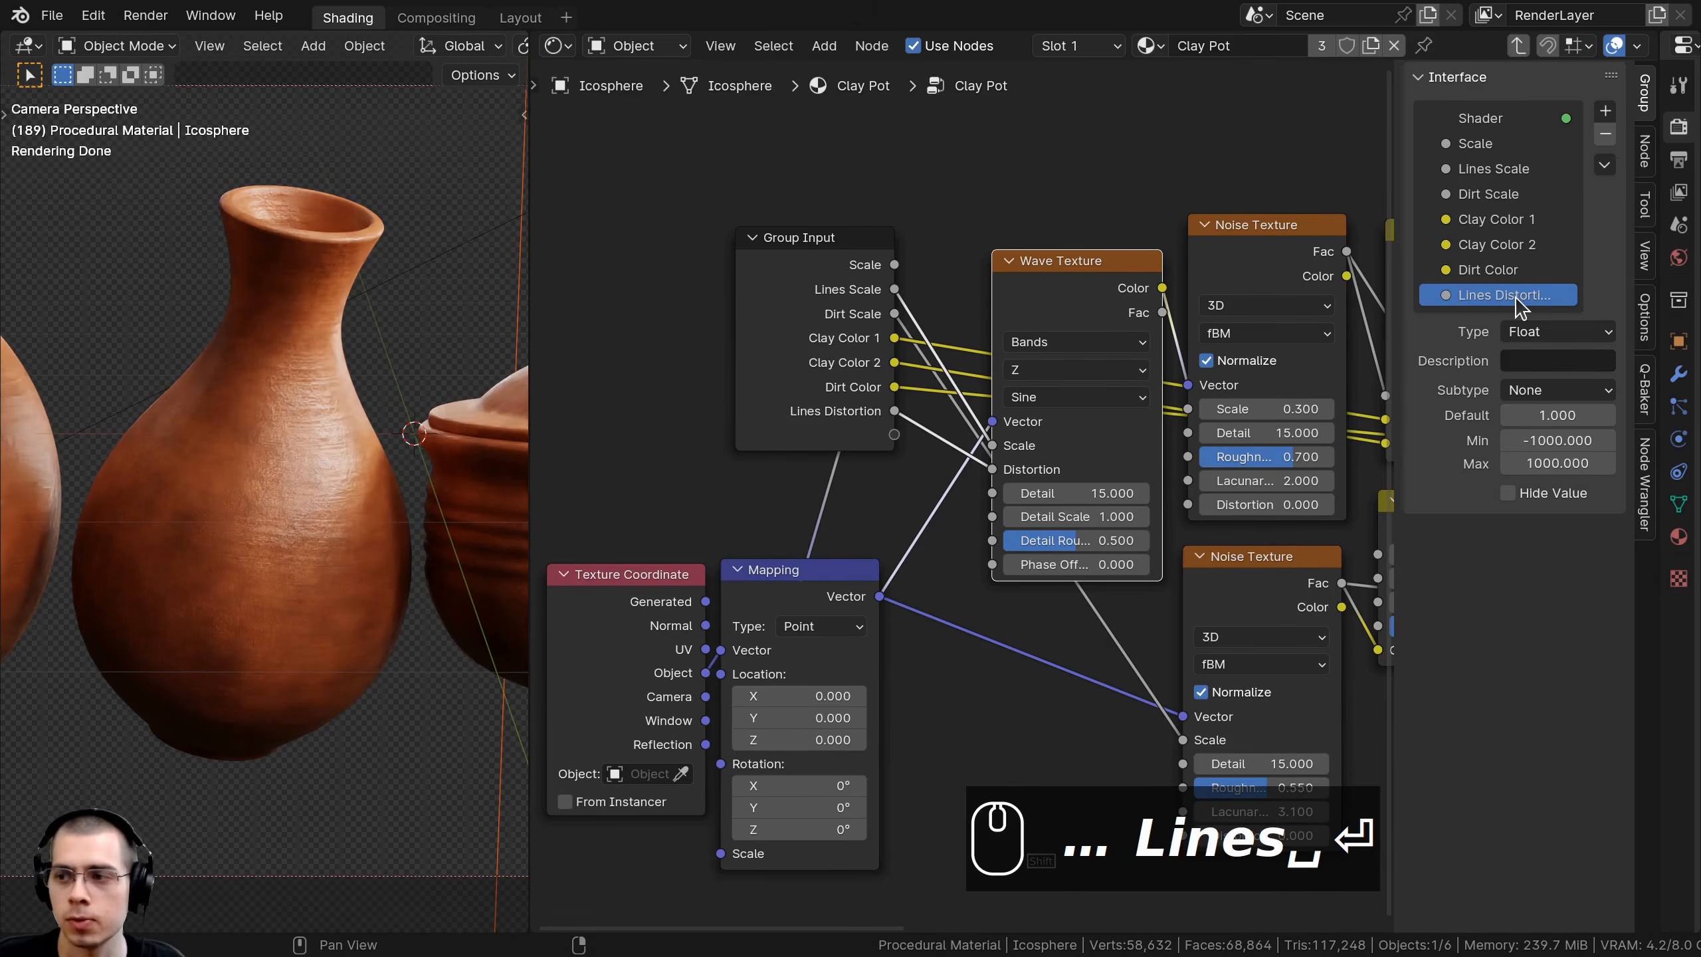
- Expose the Value of the Hue/Saturation/Value node as a group input and name it Dirt Amount
scroll(1038, 369, down, 4)
middle_drag(1038, 369, 873, 369)
middle_drag(990, 462, 967, 367)
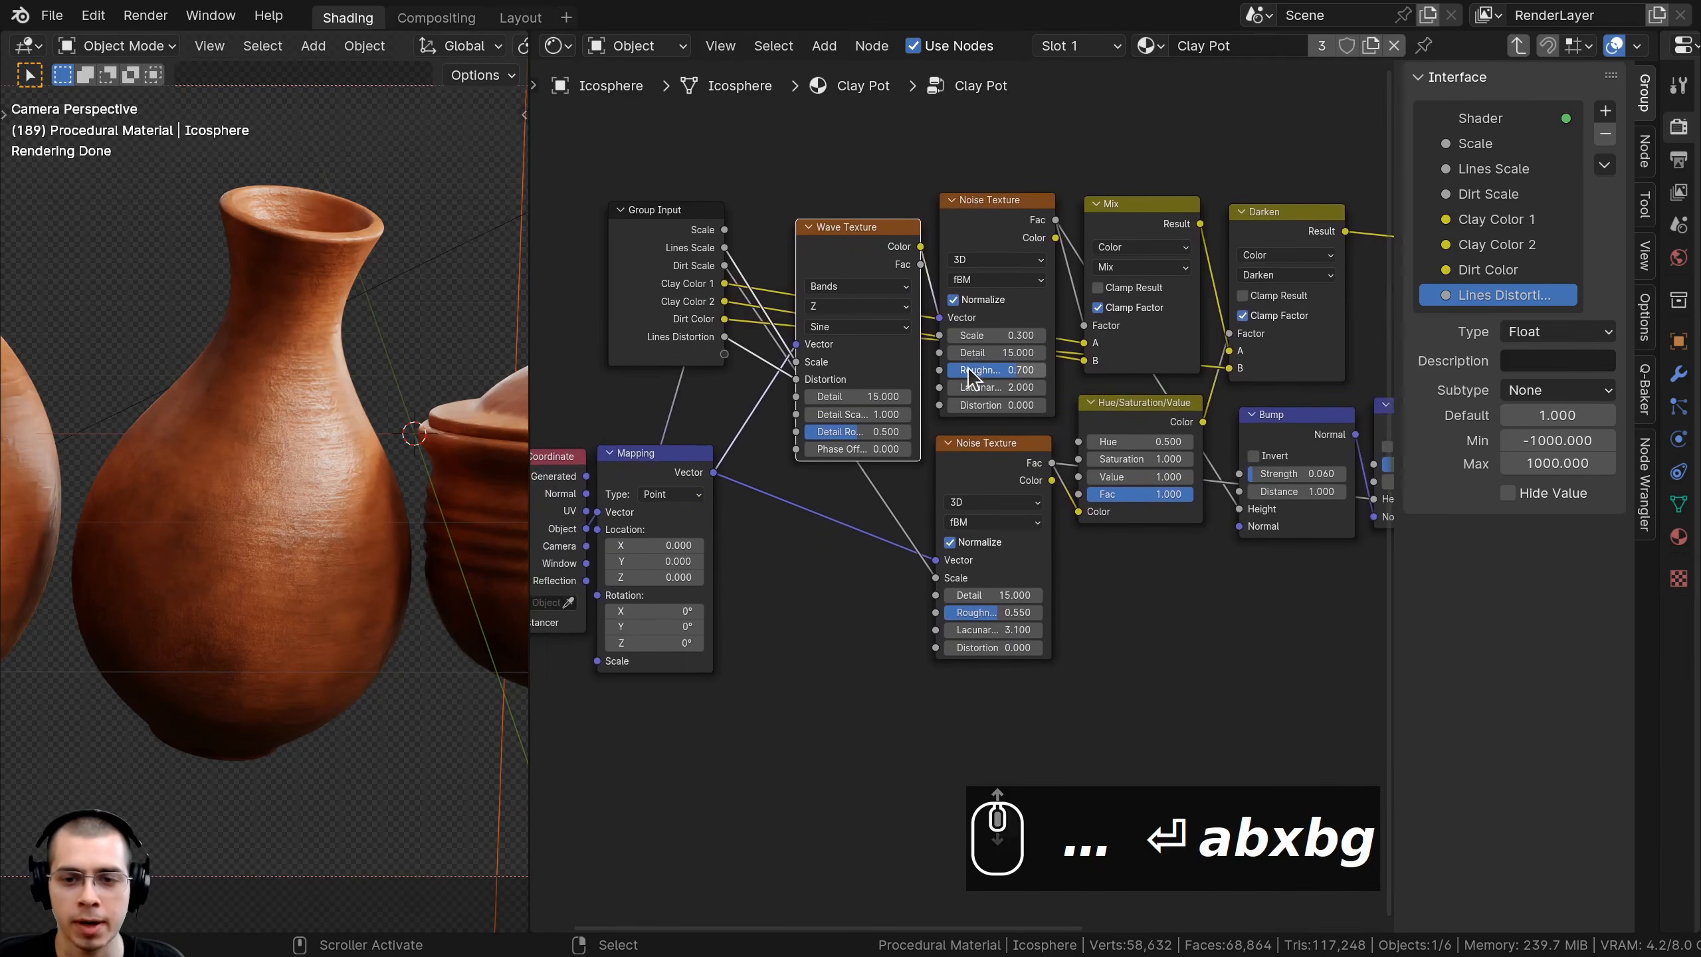
scroll(1141, 406, up, 1)
click(1147, 419)
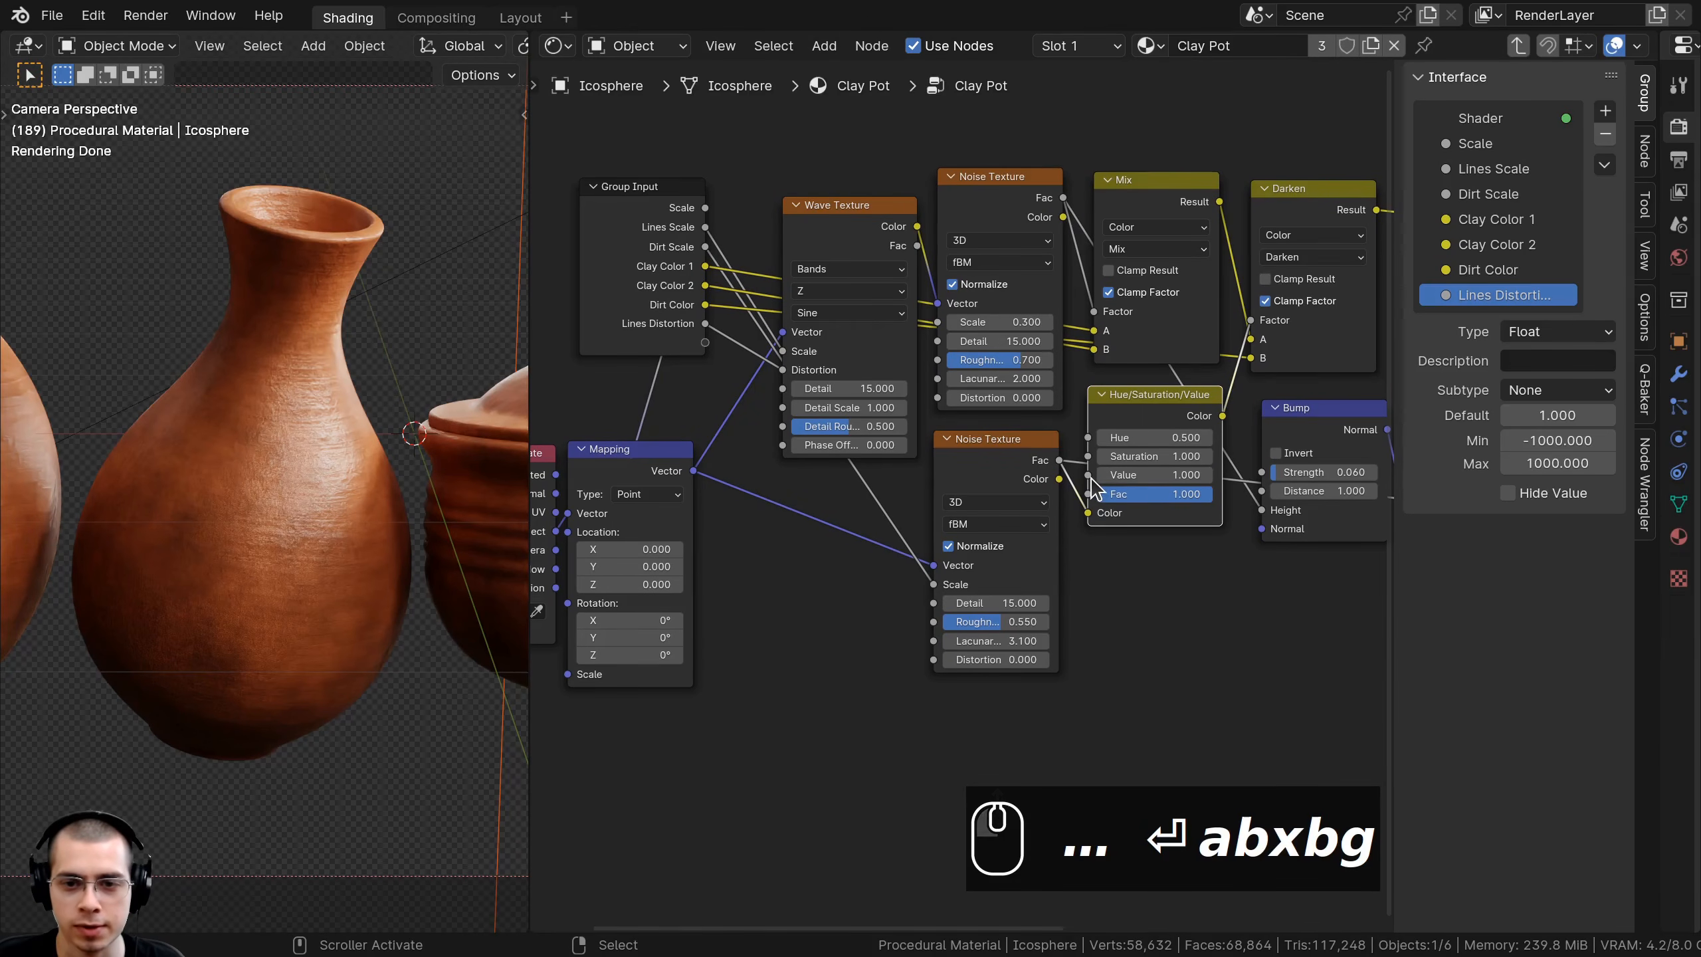
drag(1088, 474, 705, 342)
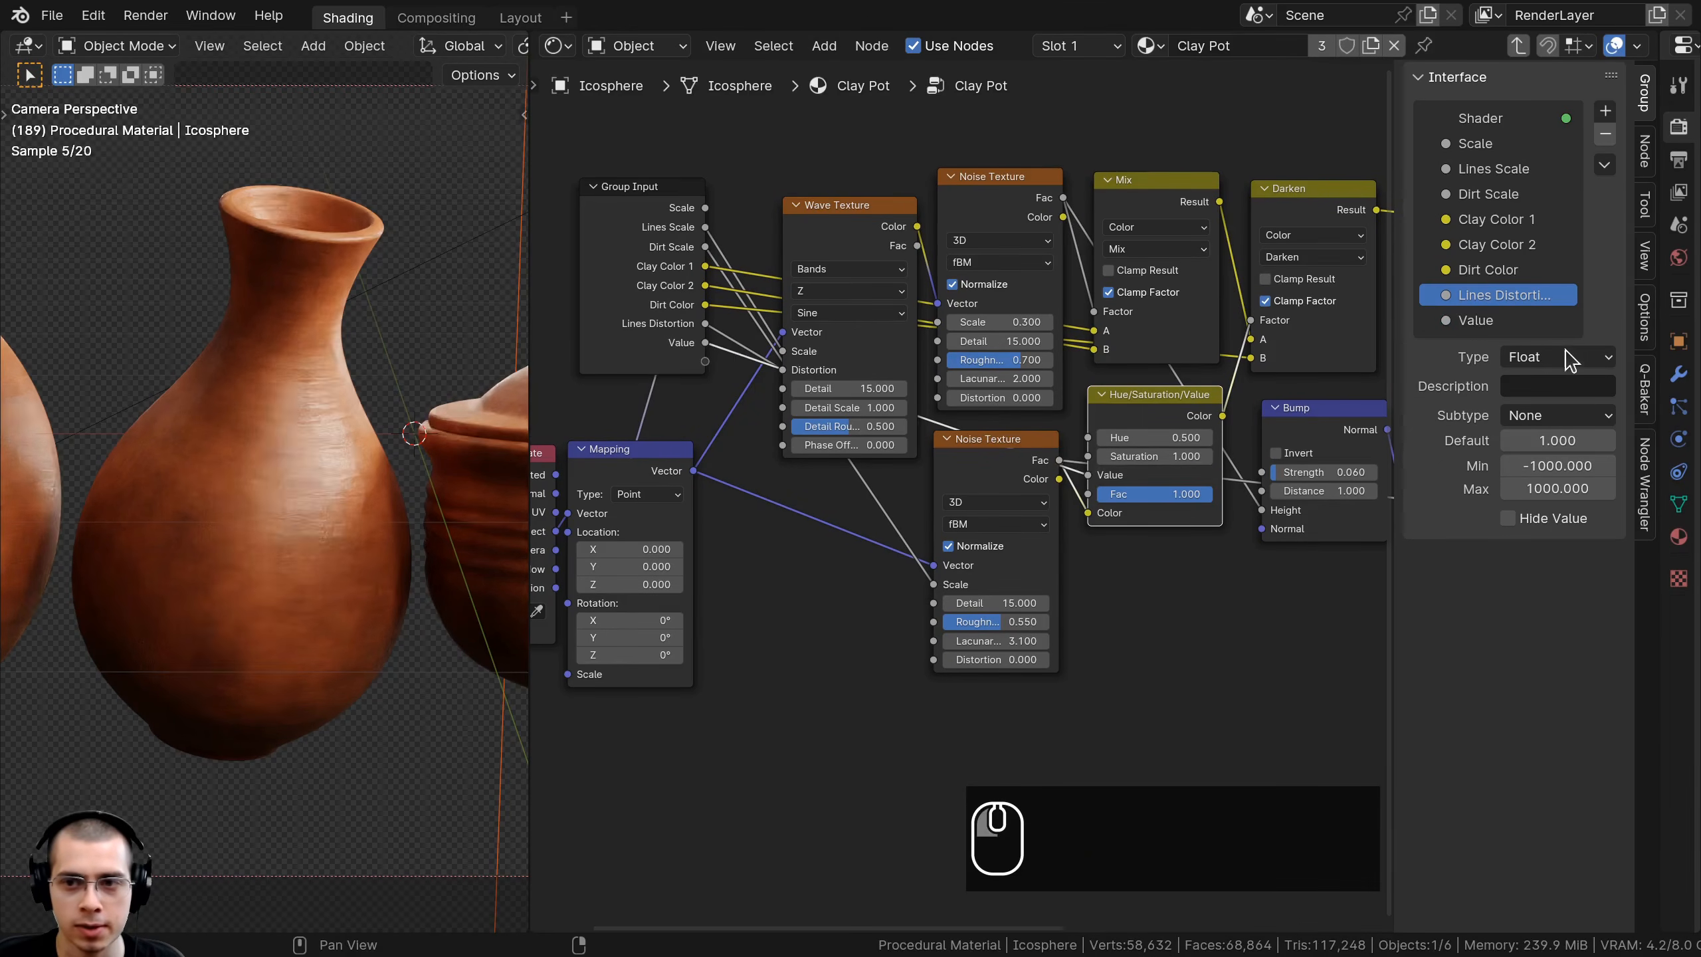
double_click(1497, 322)
text(Dirt Amount)
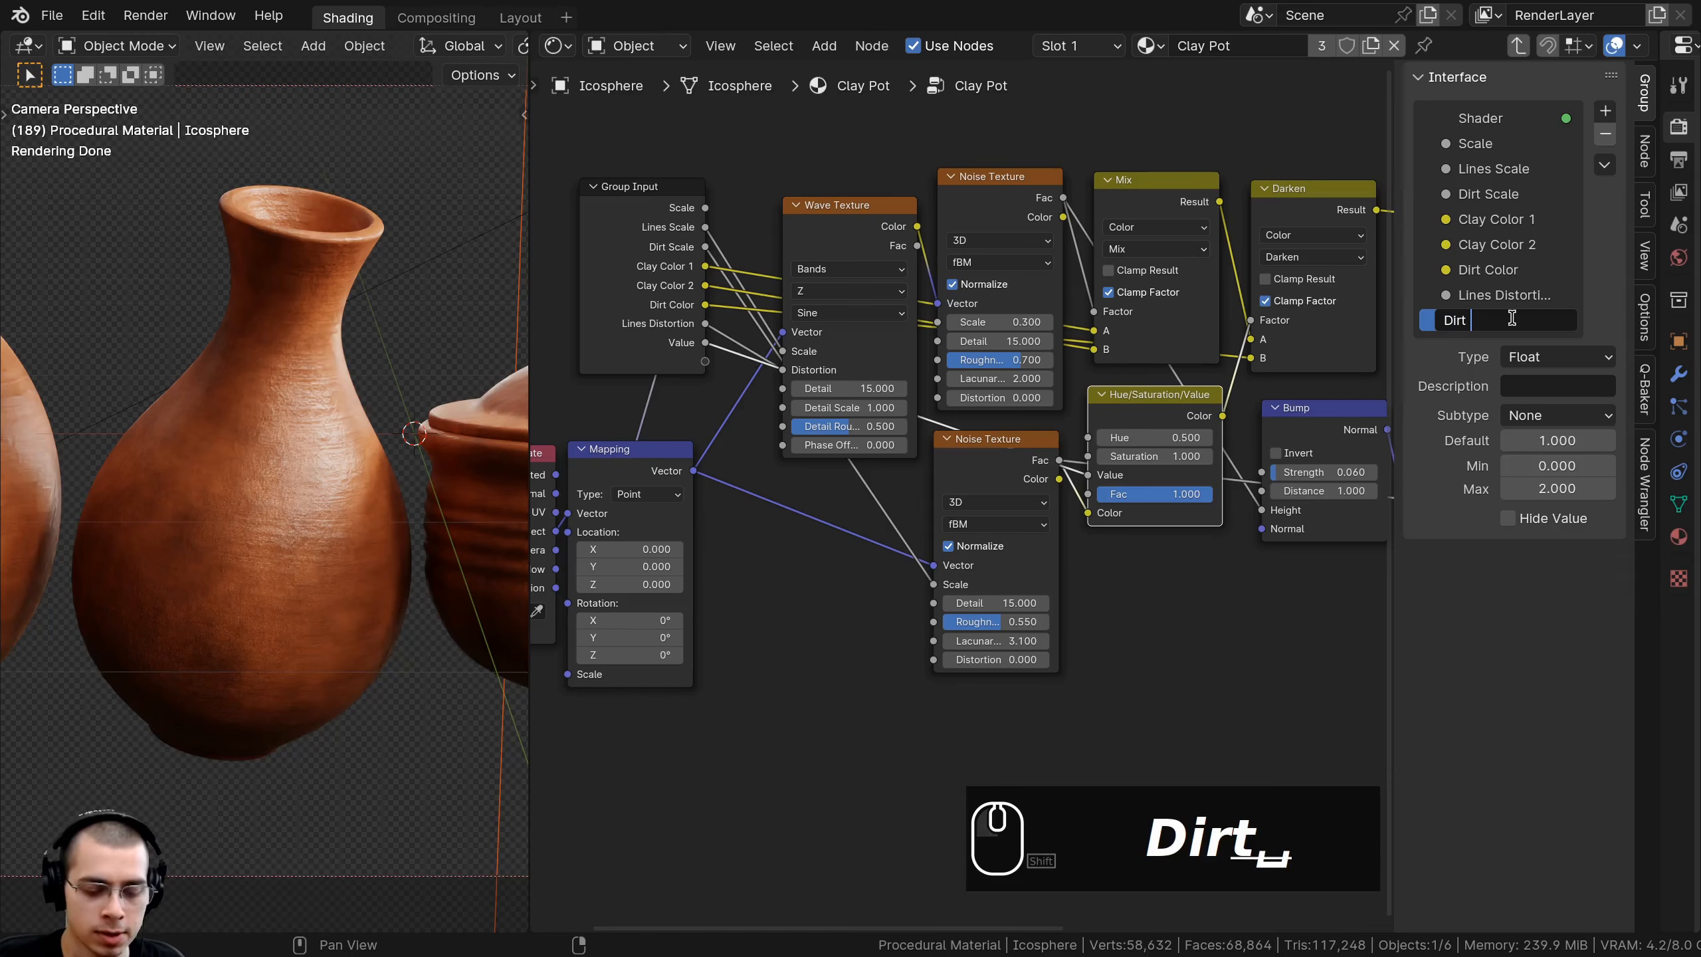
key(Return)
- Move the Group Input node below the Hue/Saturation/Value node, near the Bump nodes
scroll(990, 471, down, 2)
middle_drag(985, 460, 932, 465)
scroll(932, 465, up, 1)
click(702, 364)
middle_drag(689, 319, 580, 235)
key(g)
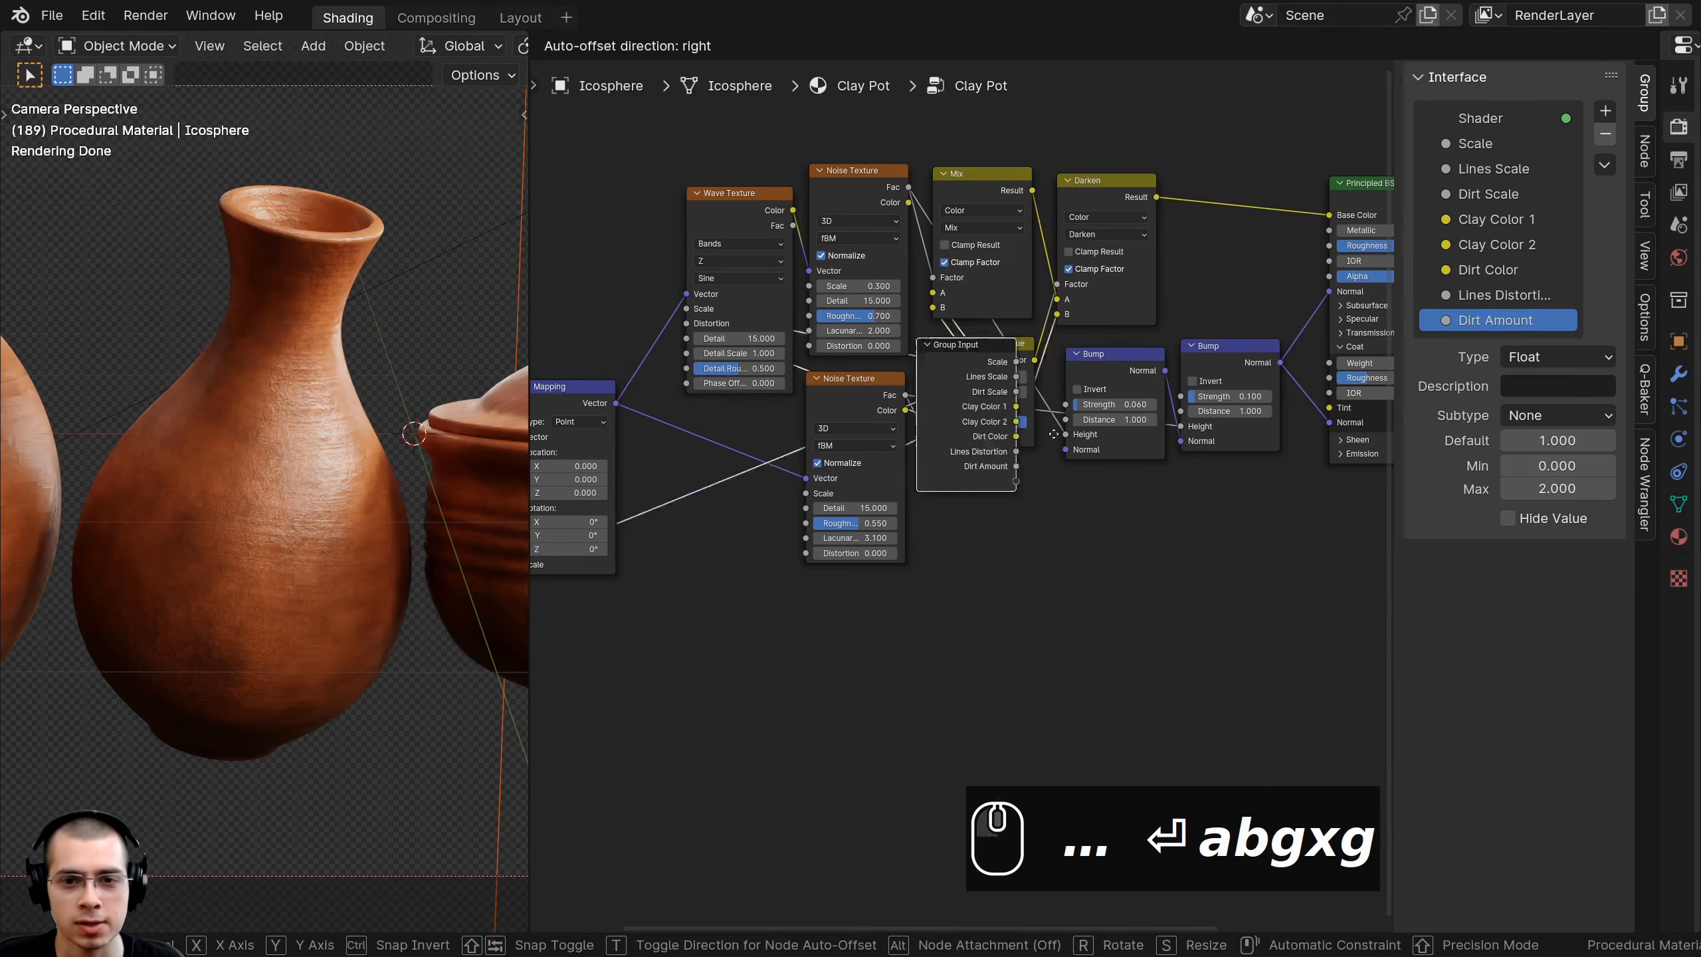
click(1017, 526)
- Expose the Principled BSDF's base Roughness as a group input
middle_drag(1365, 248, 1296, 204)
scroll(1297, 203, up, 2)
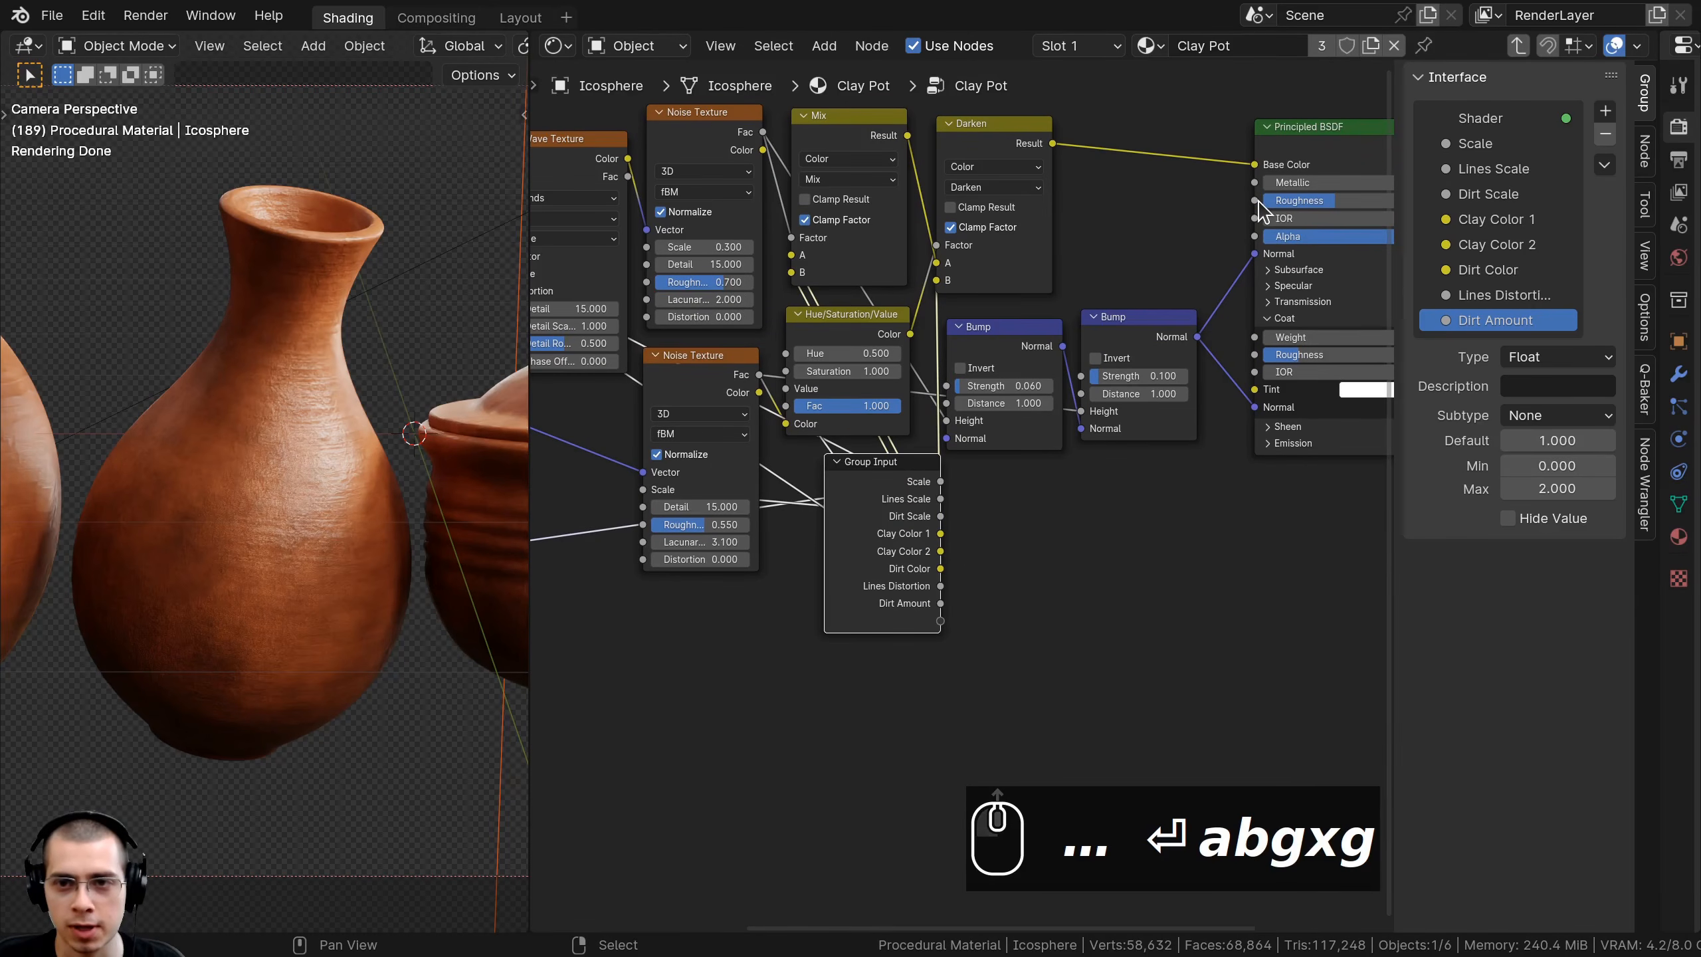
drag(1255, 201, 940, 621)
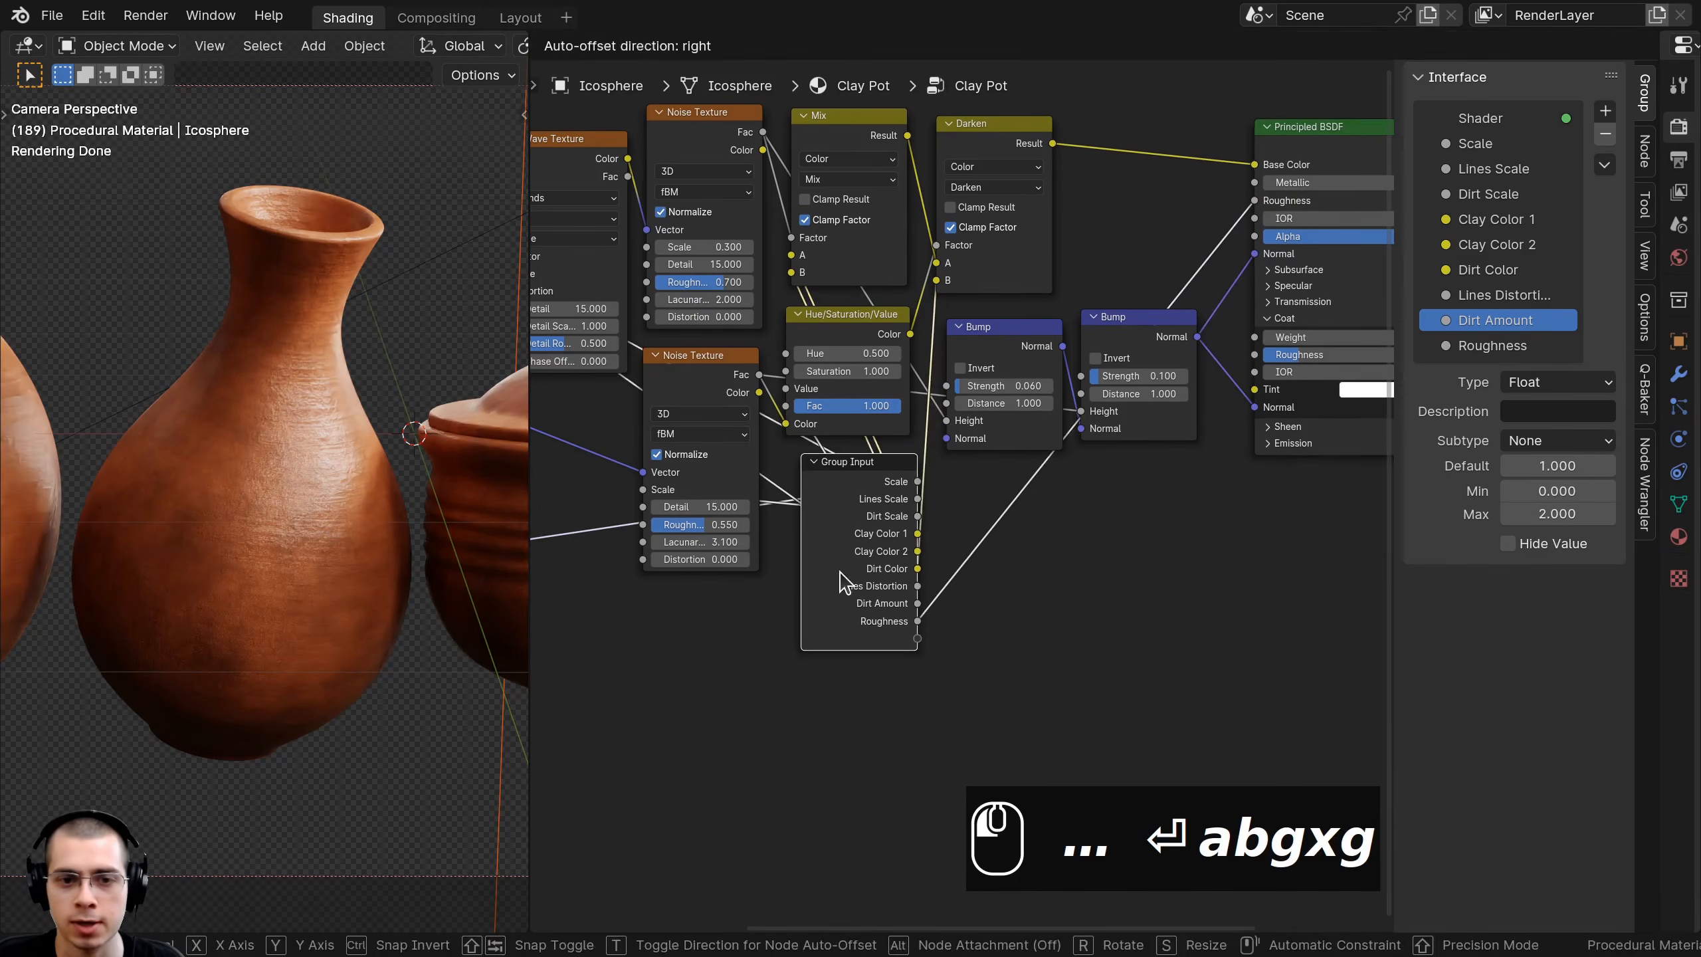
scroll(936, 523, up, 1)
scroll(935, 523, up, 1)
middle_drag(1012, 306, 1038, 221)
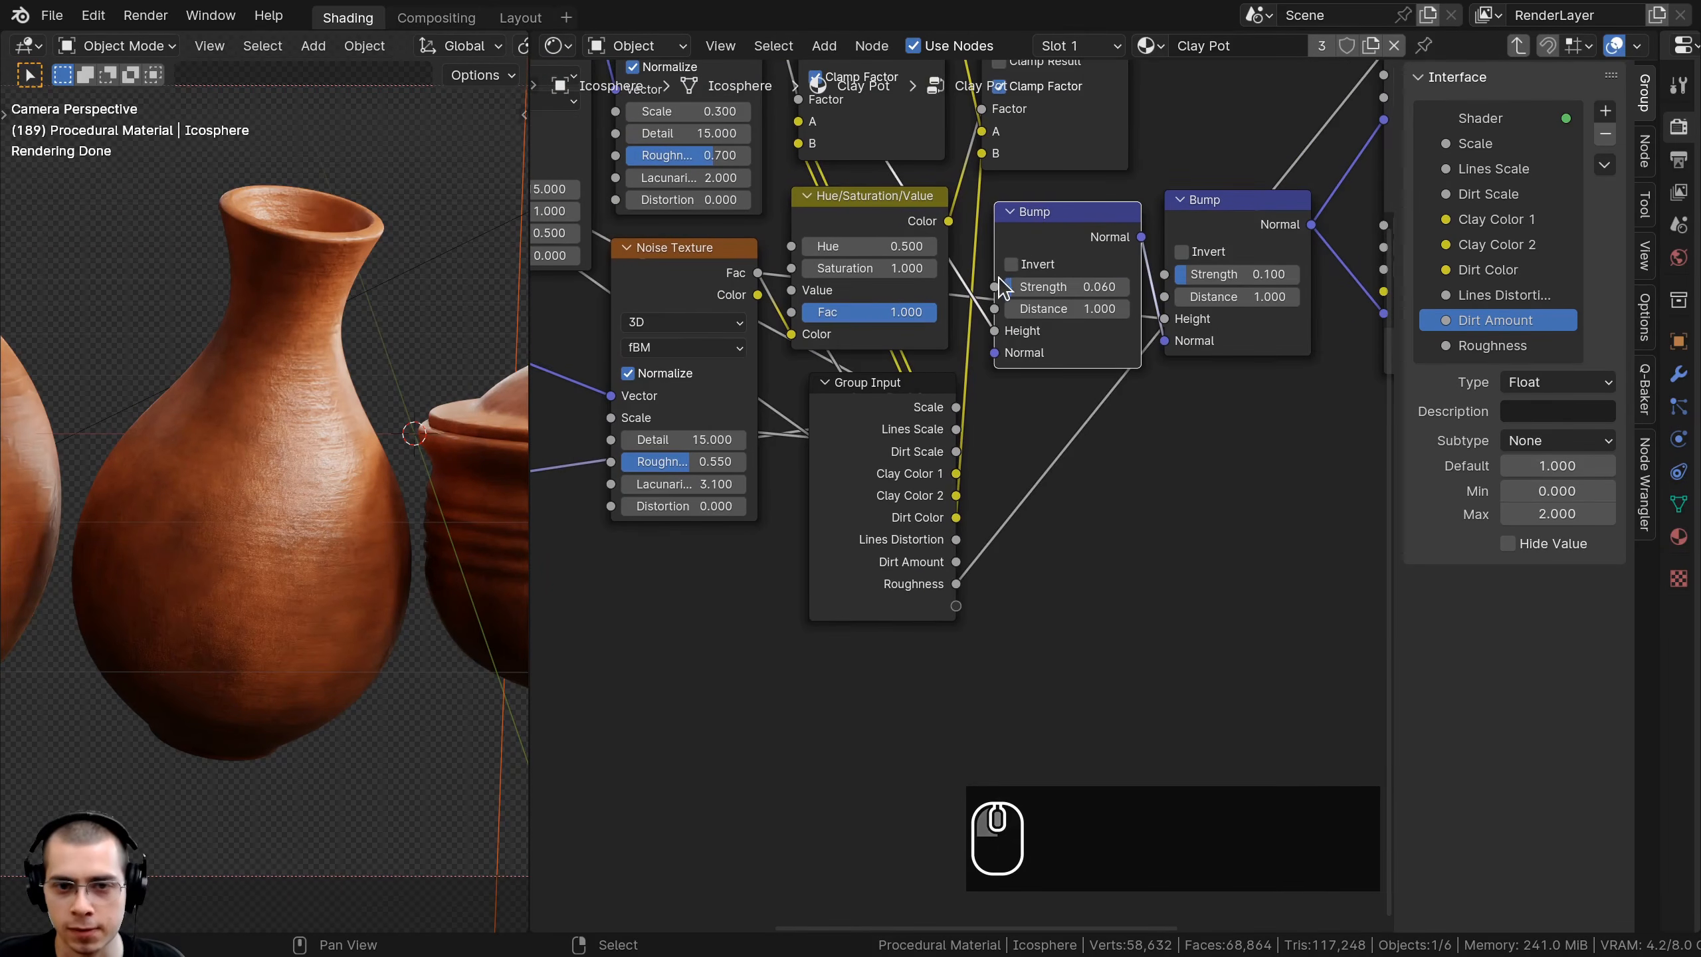
- Expose the Strength values of both Bump nodes as inputs on the Group Input node
drag(995, 287, 957, 606)
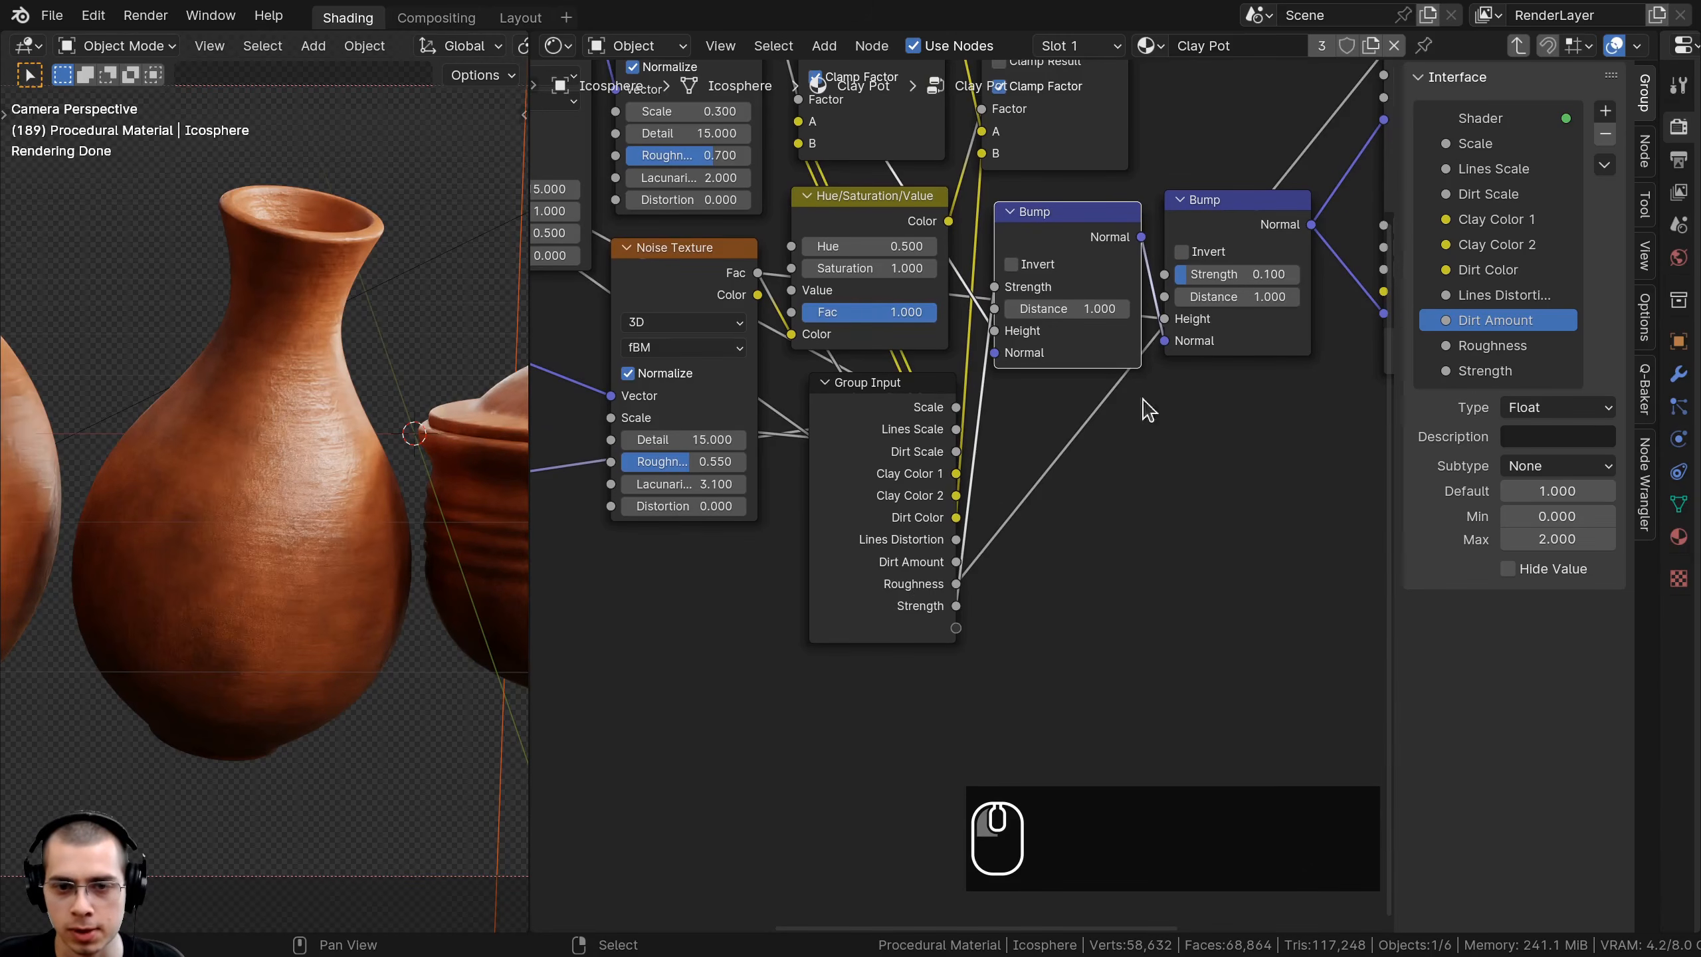
click(1225, 217)
drag(1197, 276, 1153, 322)
right_click(1182, 276)
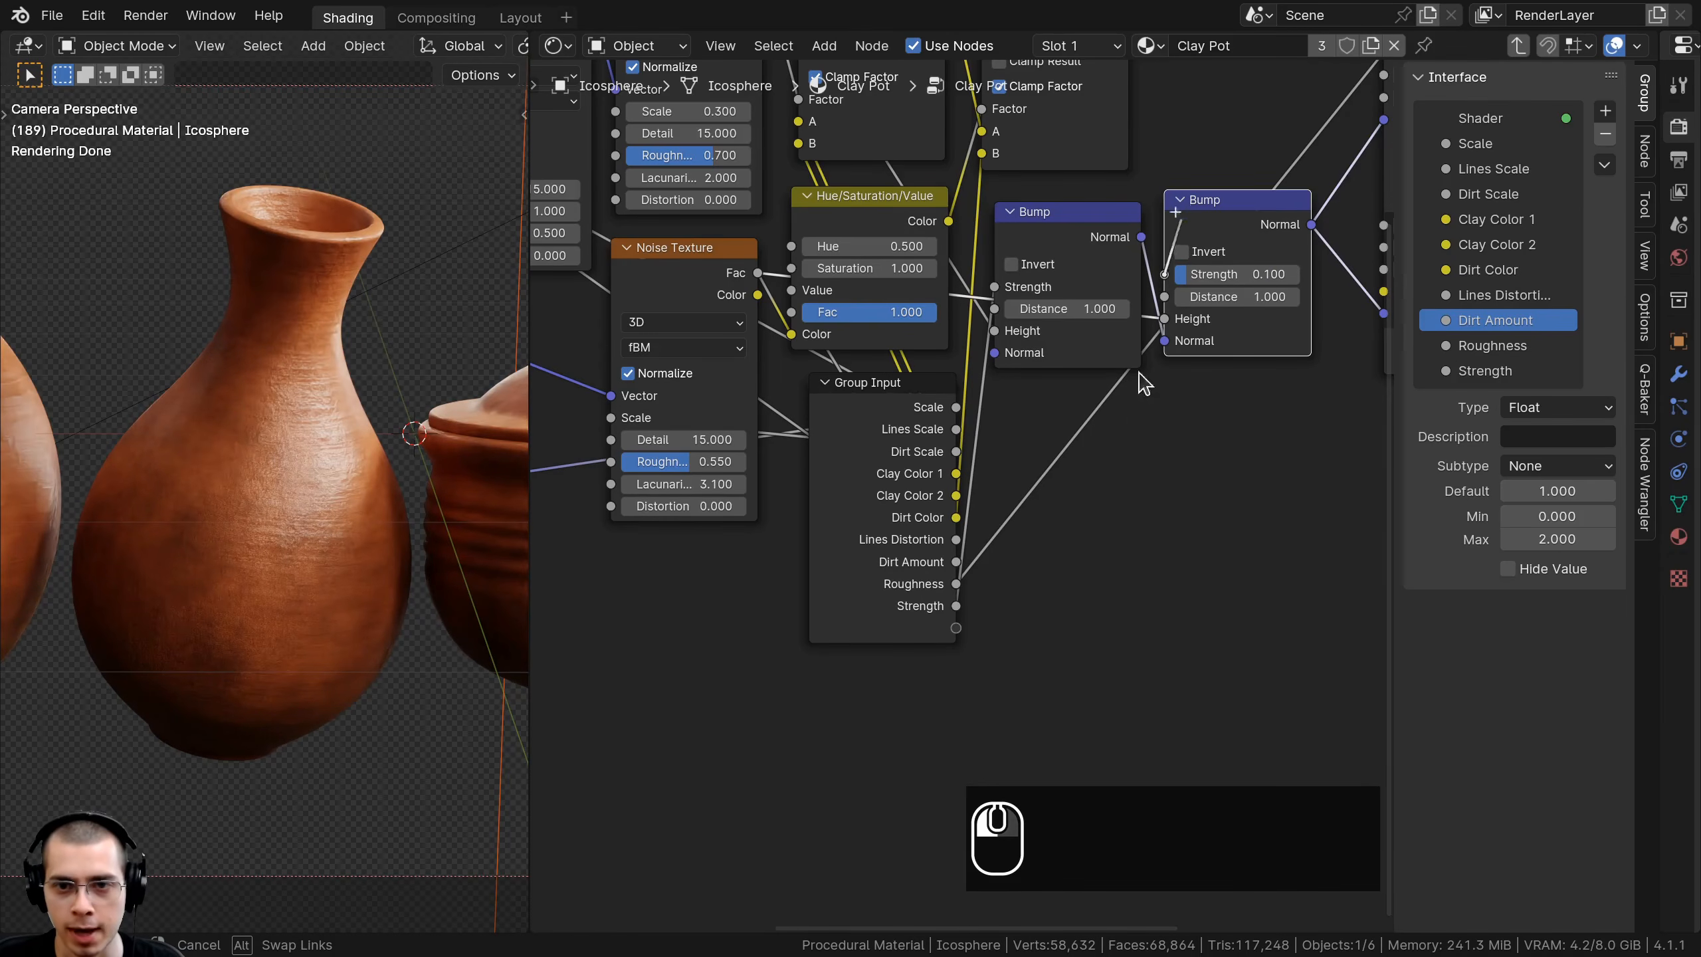
drag(964, 626, 956, 628)
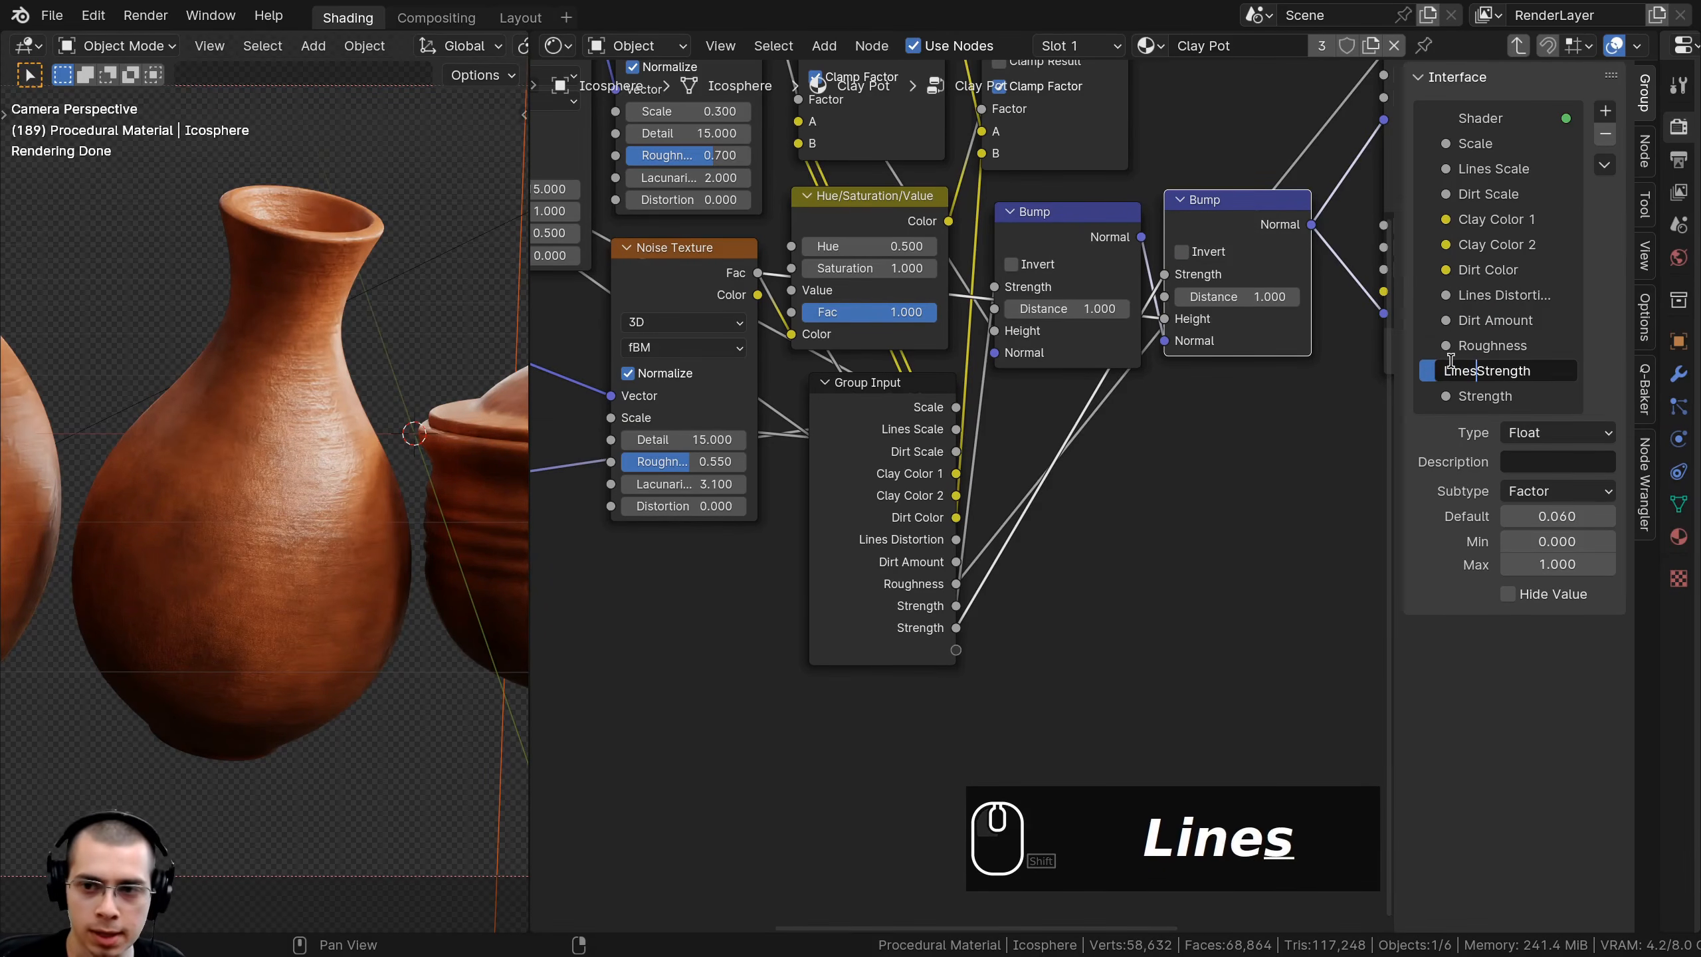
- Rename the two exposed bump strength inputs to Lines Bump Strength and Noise Bump Strength
text(Bump)
key(Return)
double_click(1445, 396)
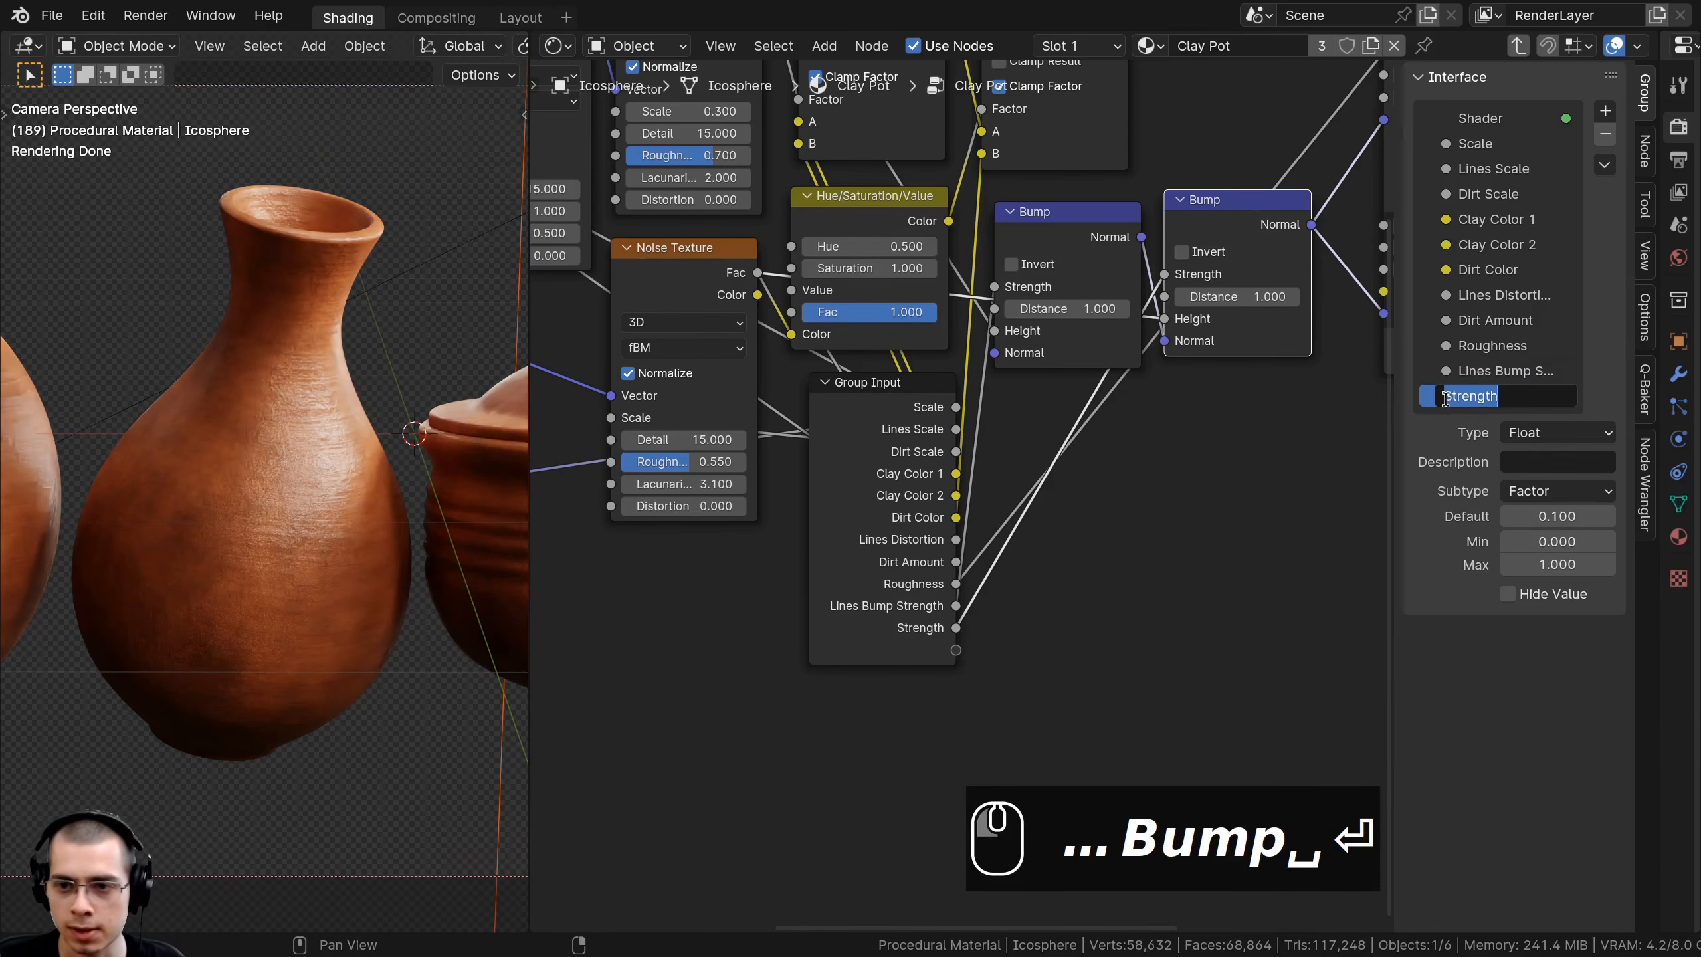
text(Noise Bump ...)
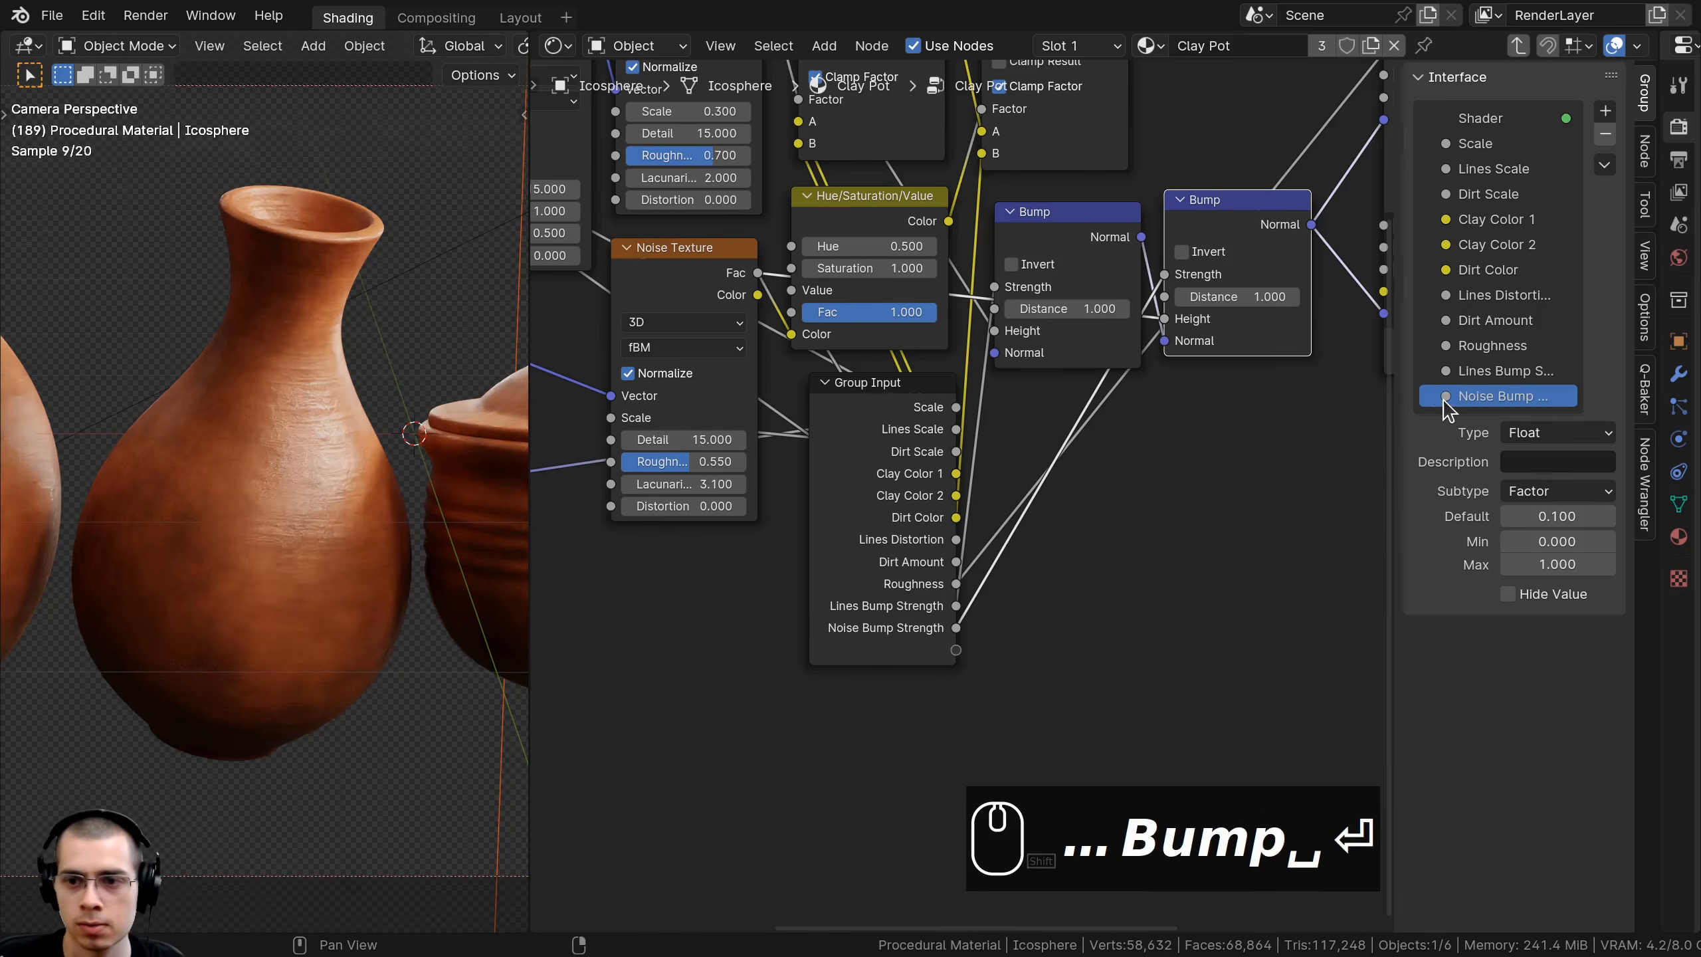
- Expose the Principled BSDF's Coat Weight as a group input and name it Glaze Amount
scroll(988, 484, down, 1)
middle_drag(989, 483, 907, 505)
scroll(1131, 333, up, 1)
middle_drag(1132, 333, 999, 393)
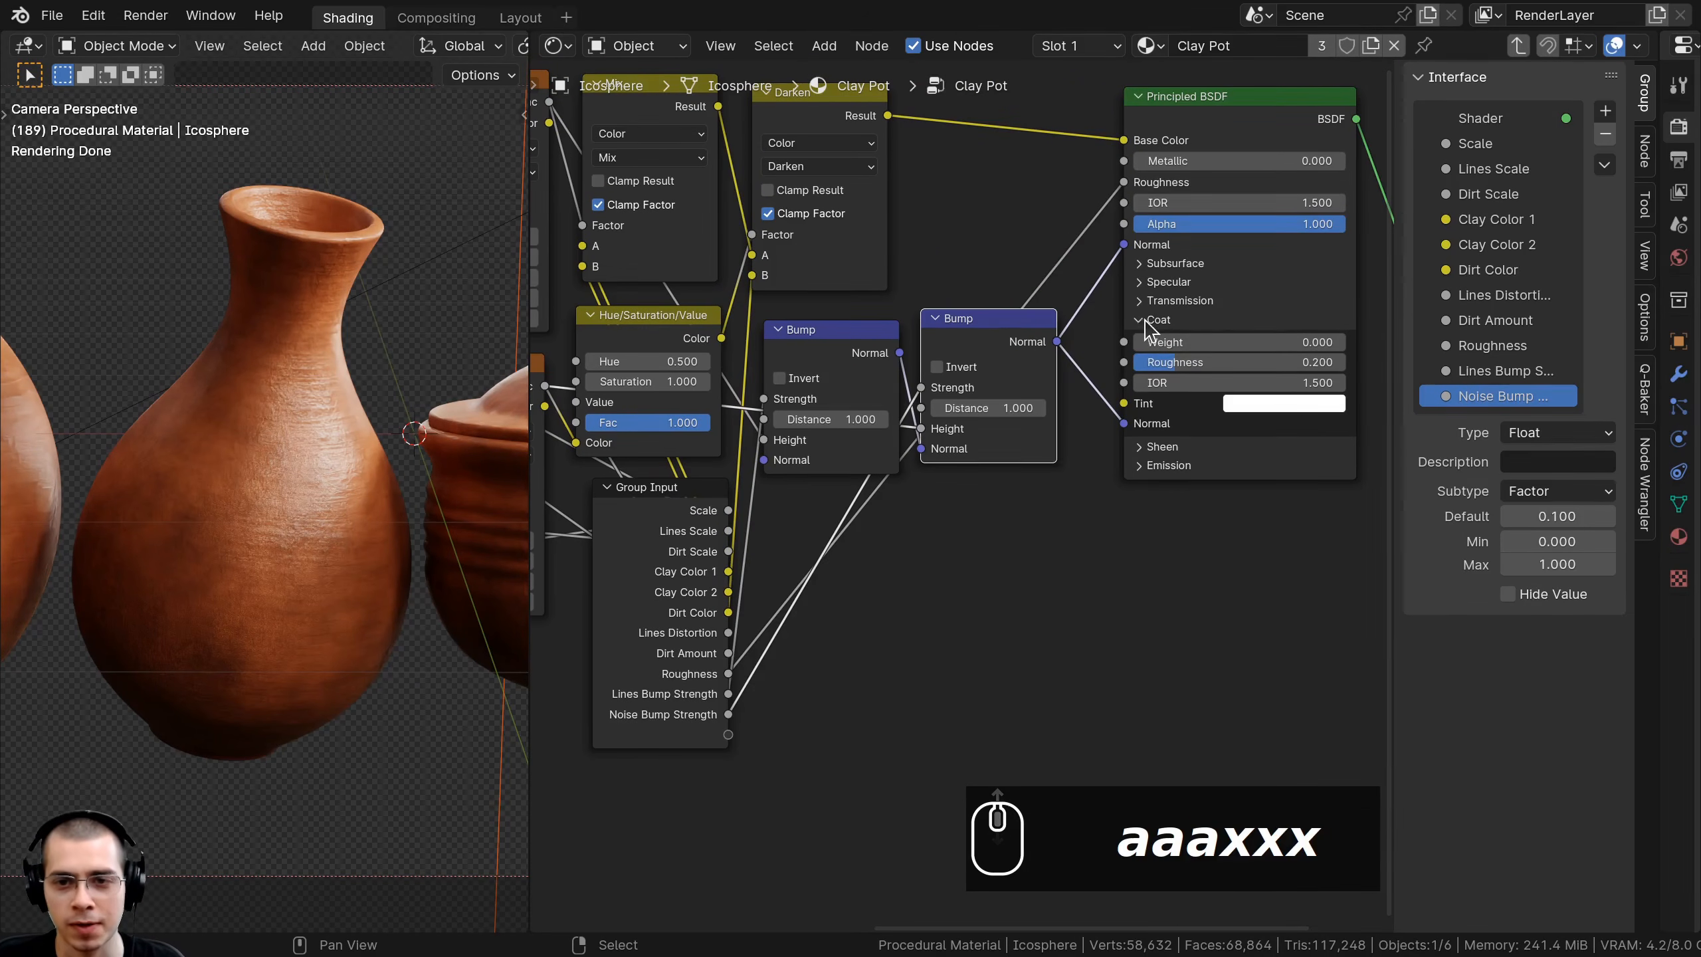
drag(1125, 343, 811, 365)
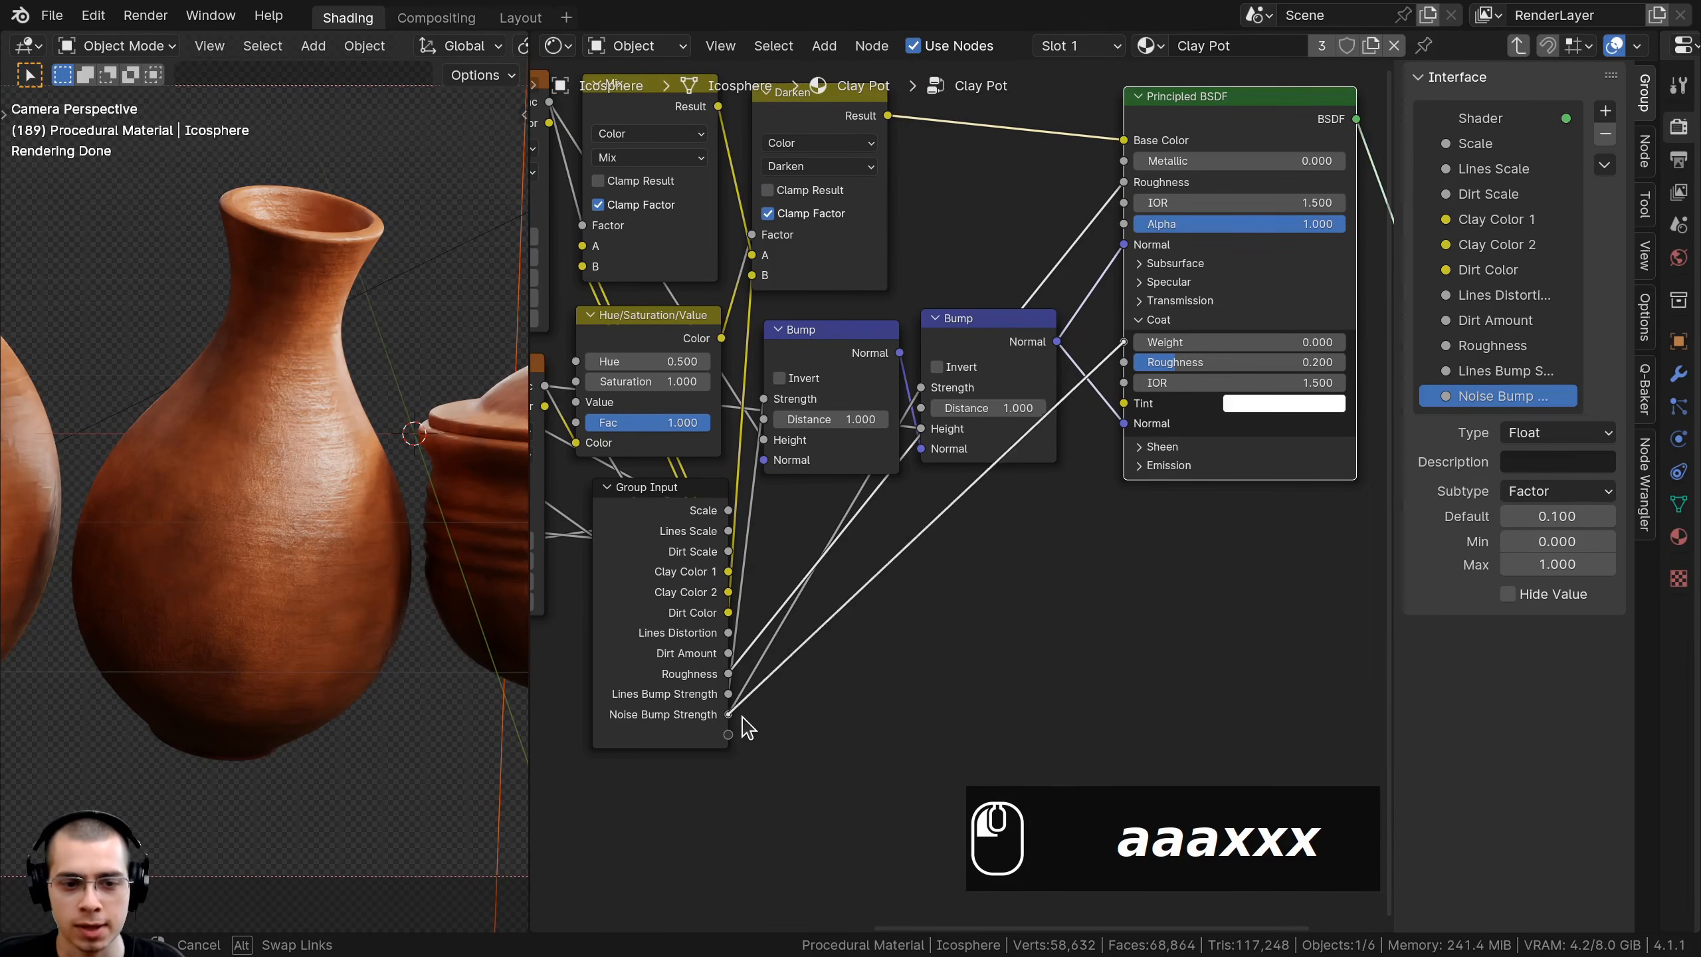
drag(747, 725, 737, 731)
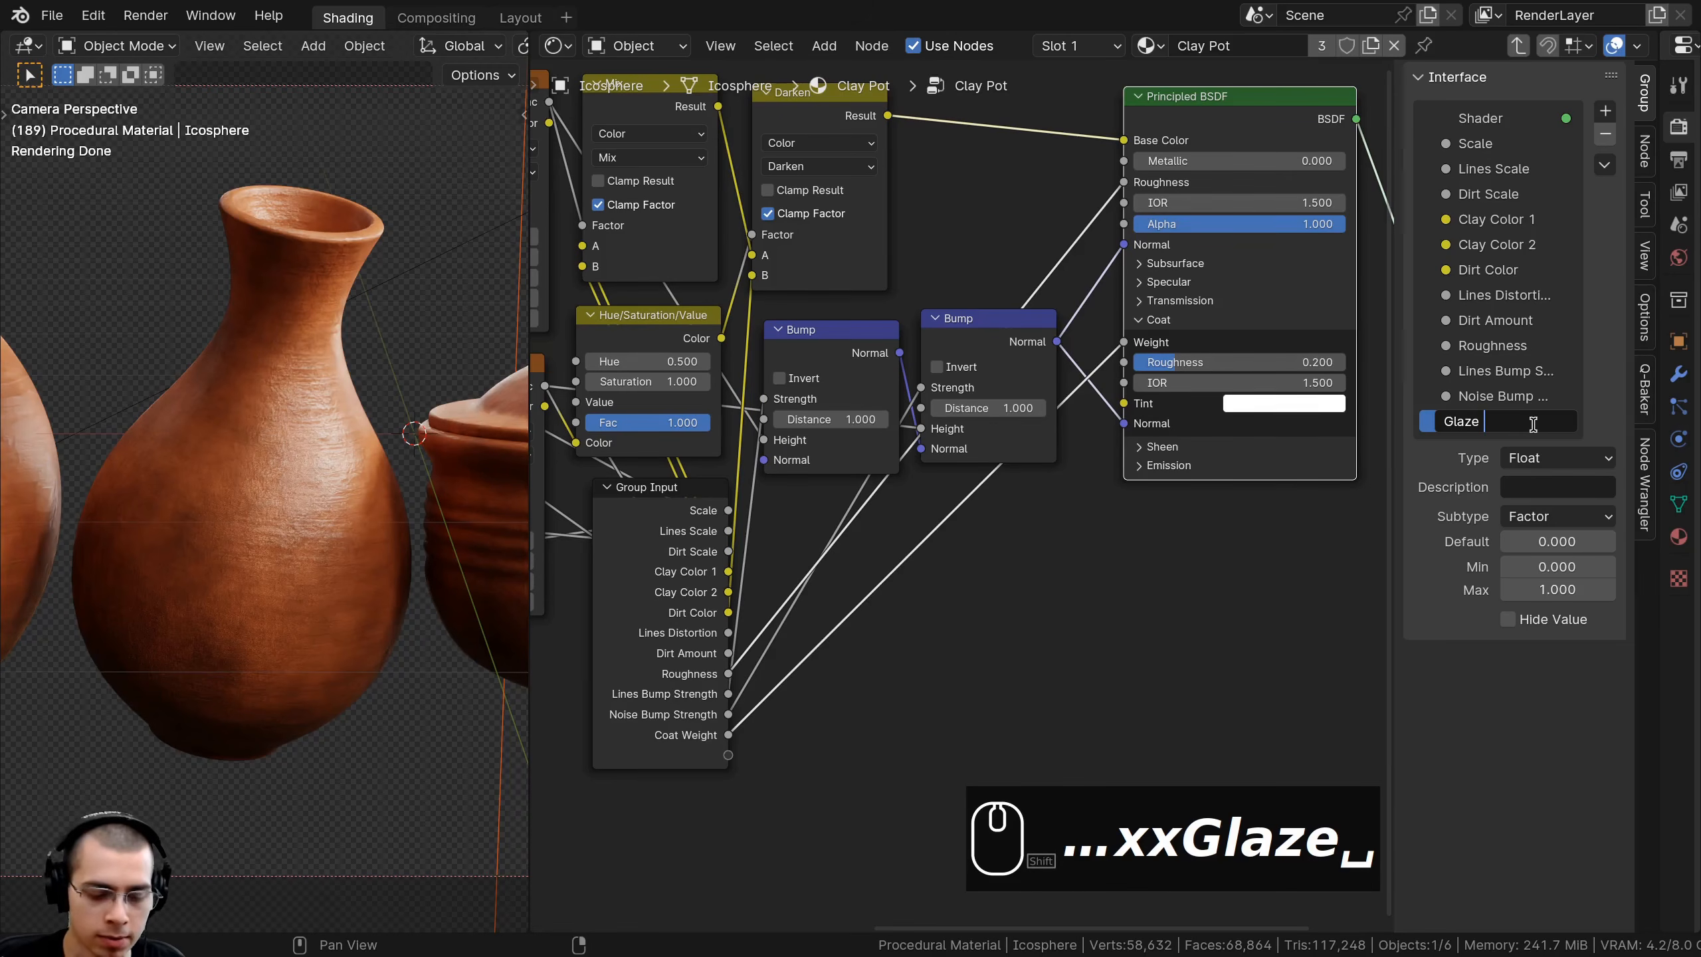
text(Amount)
key(Return)
- Expose the Principled BSDF's Coat Roughness as a group input and name it Glaze Roughness
scroll(1222, 537, up, 2)
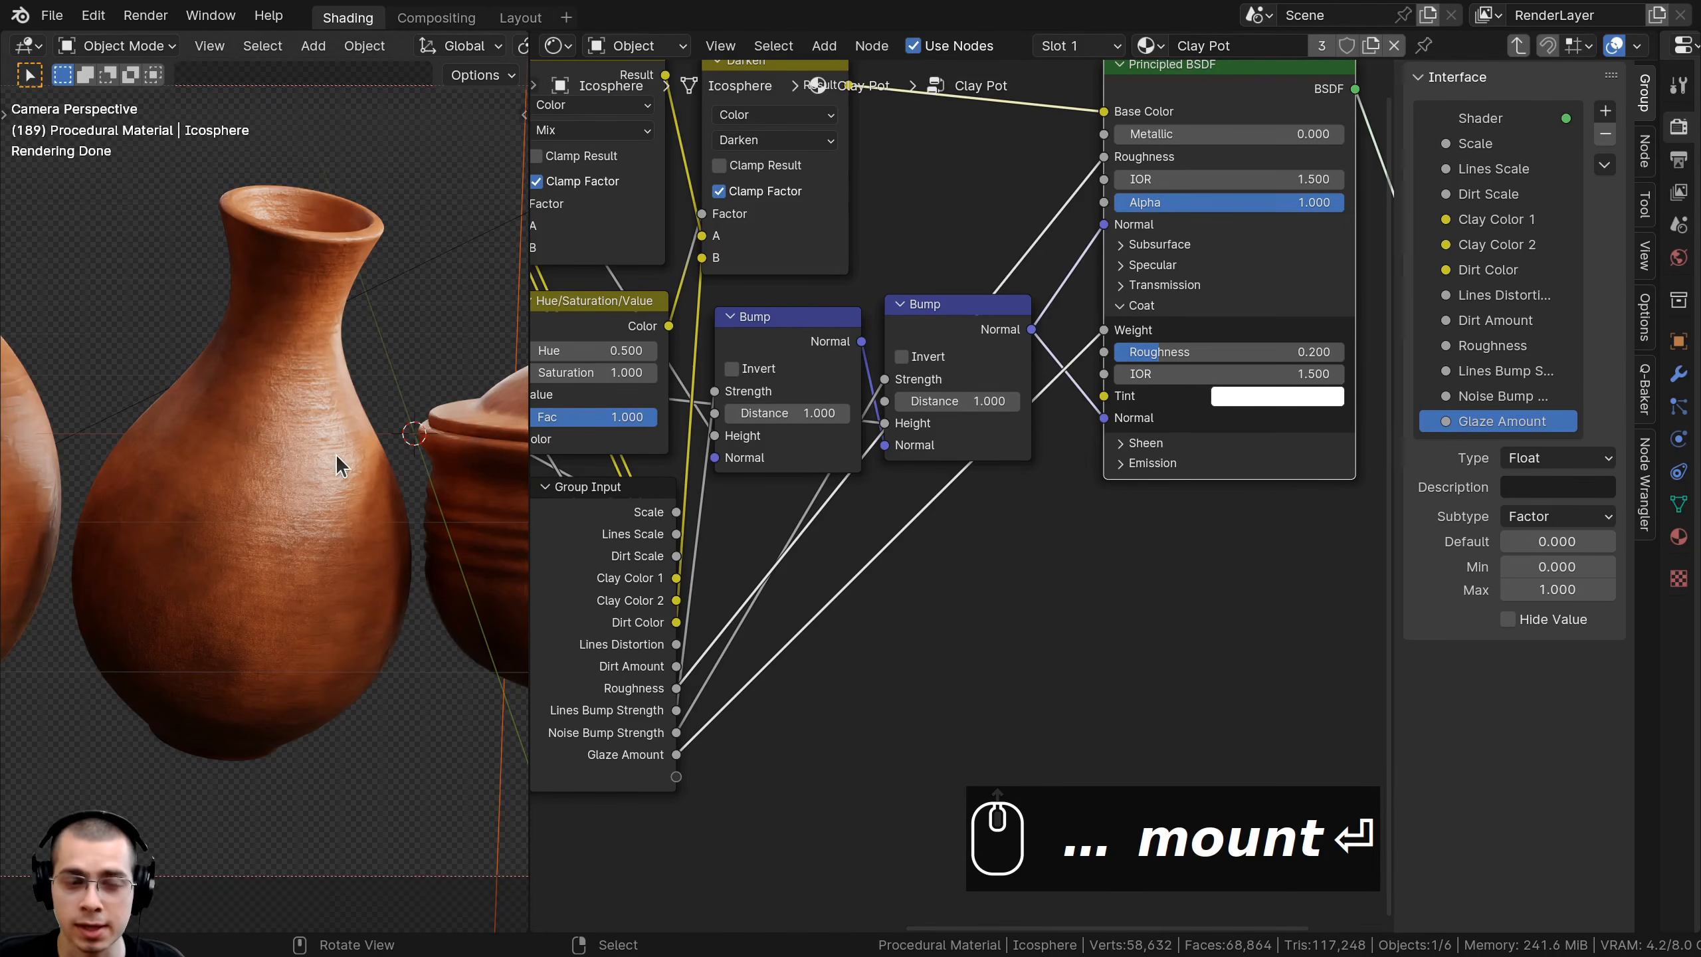
drag(1104, 352, 716, 771)
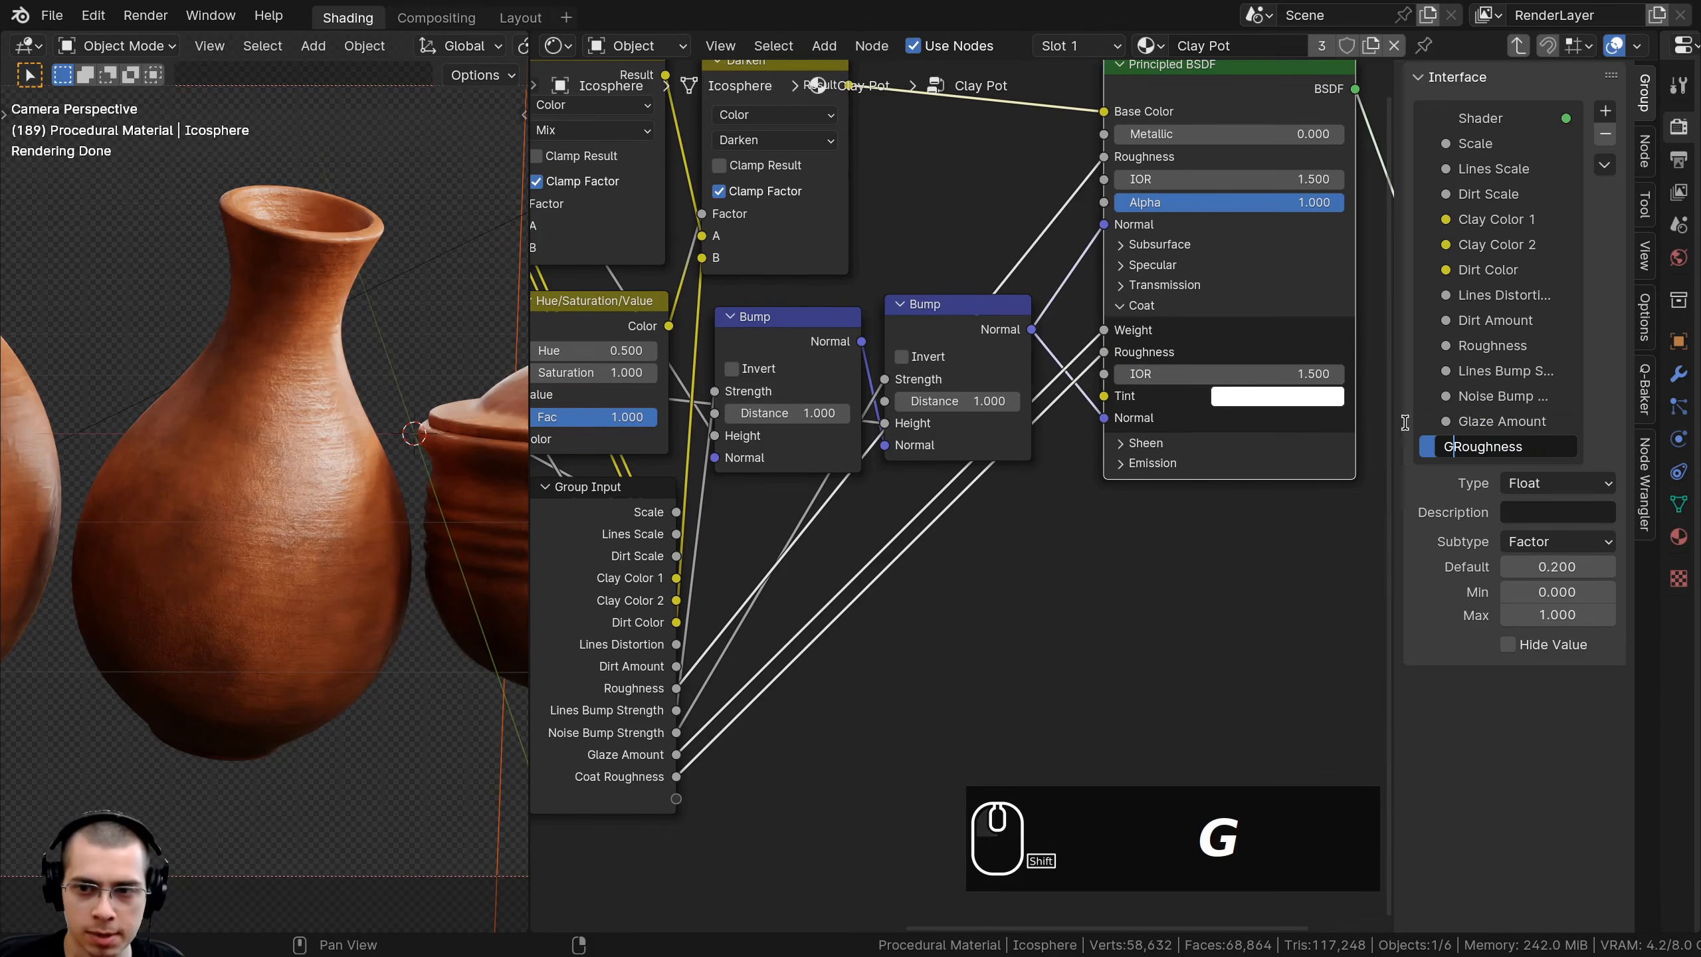
key(Return)
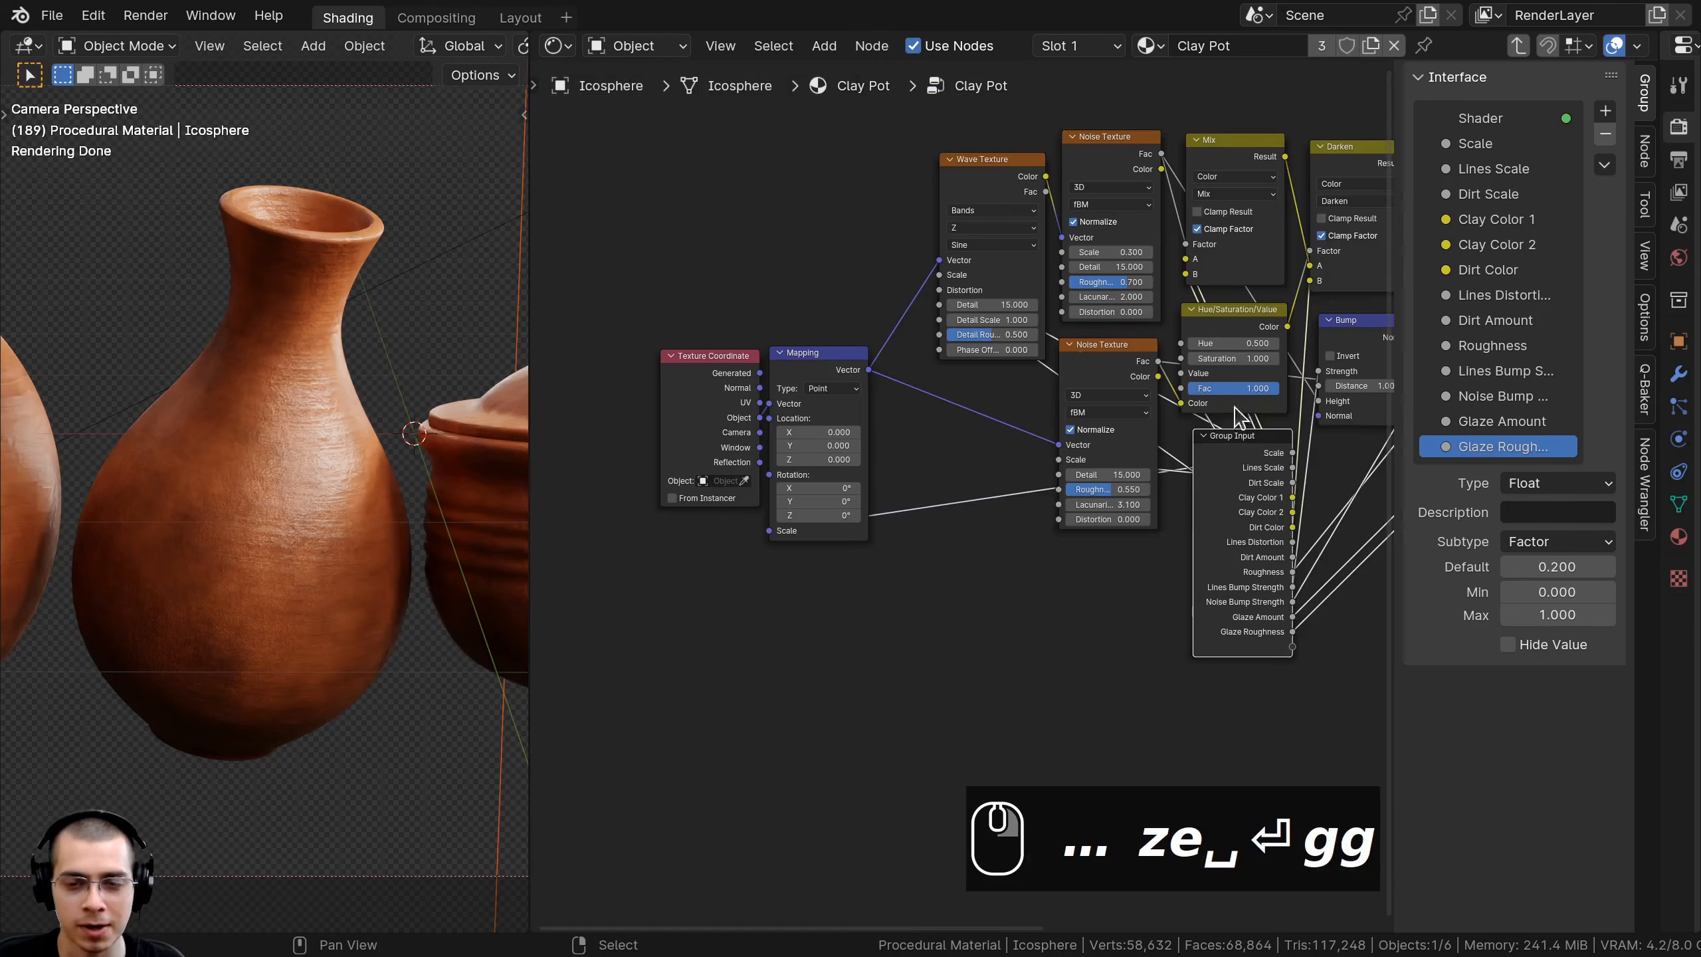
- Move the Group Input node below the Texture Coordinate node and exit the Clay Pot group
key(g)
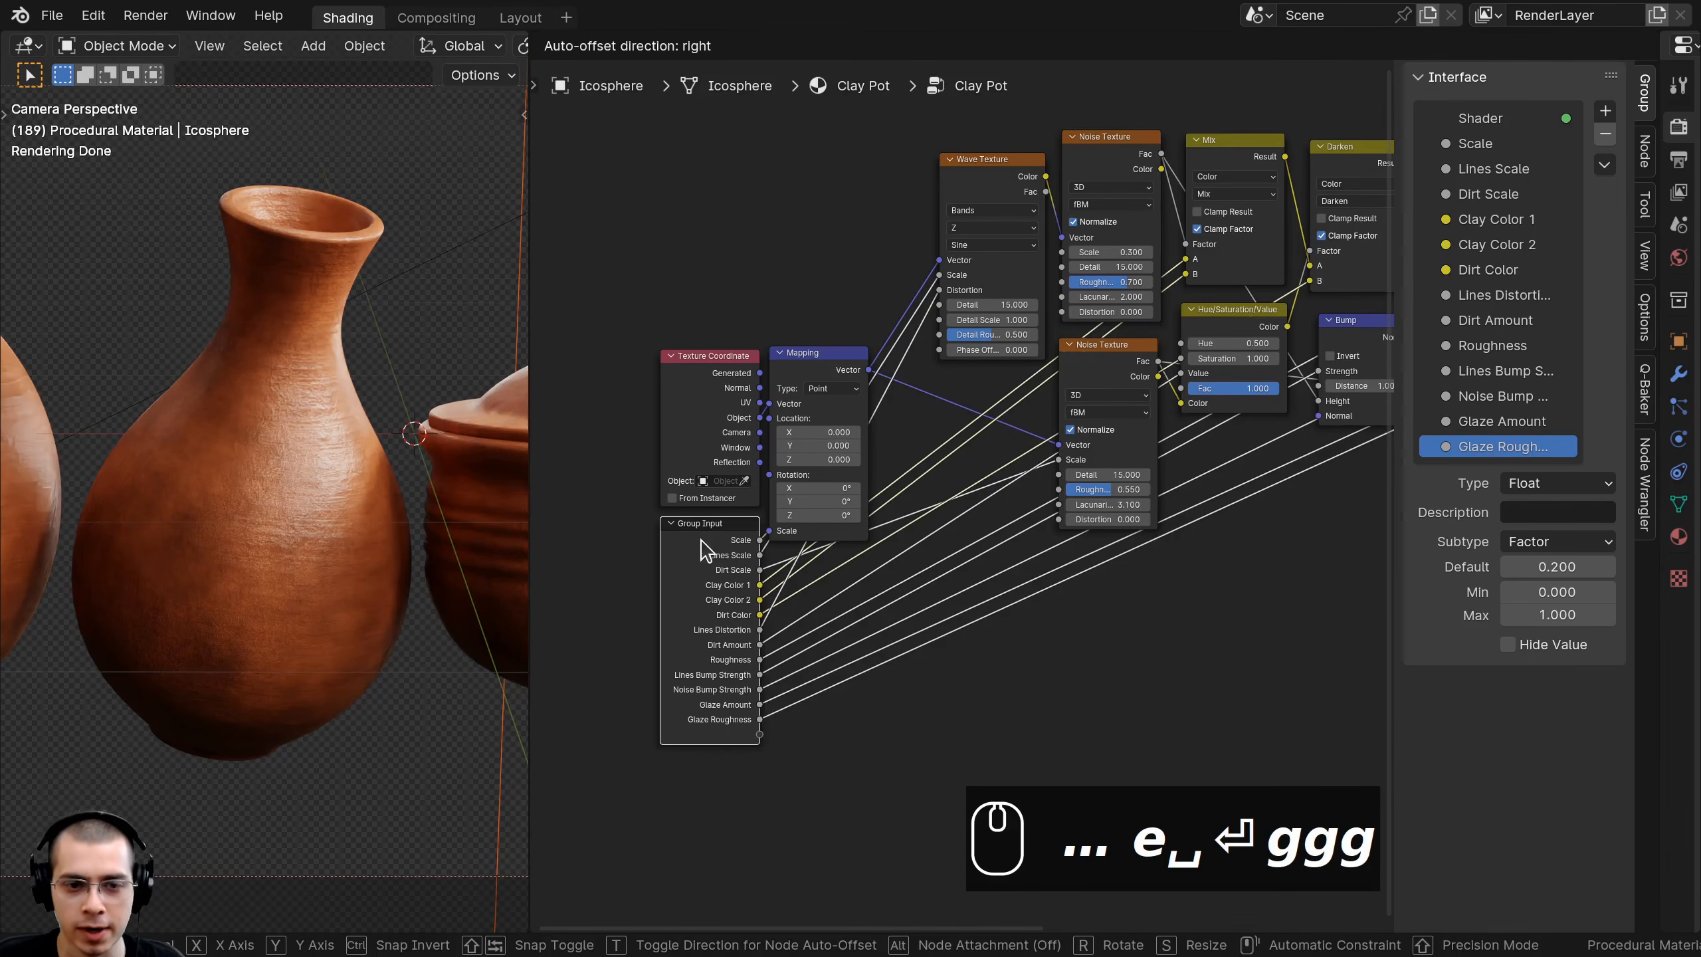
click(700, 540)
middle_drag(818, 520, 835, 528)
key(n)
middle_drag(1113, 426, 1046, 439)
key(Tab)
scroll(1048, 372, up, 5)
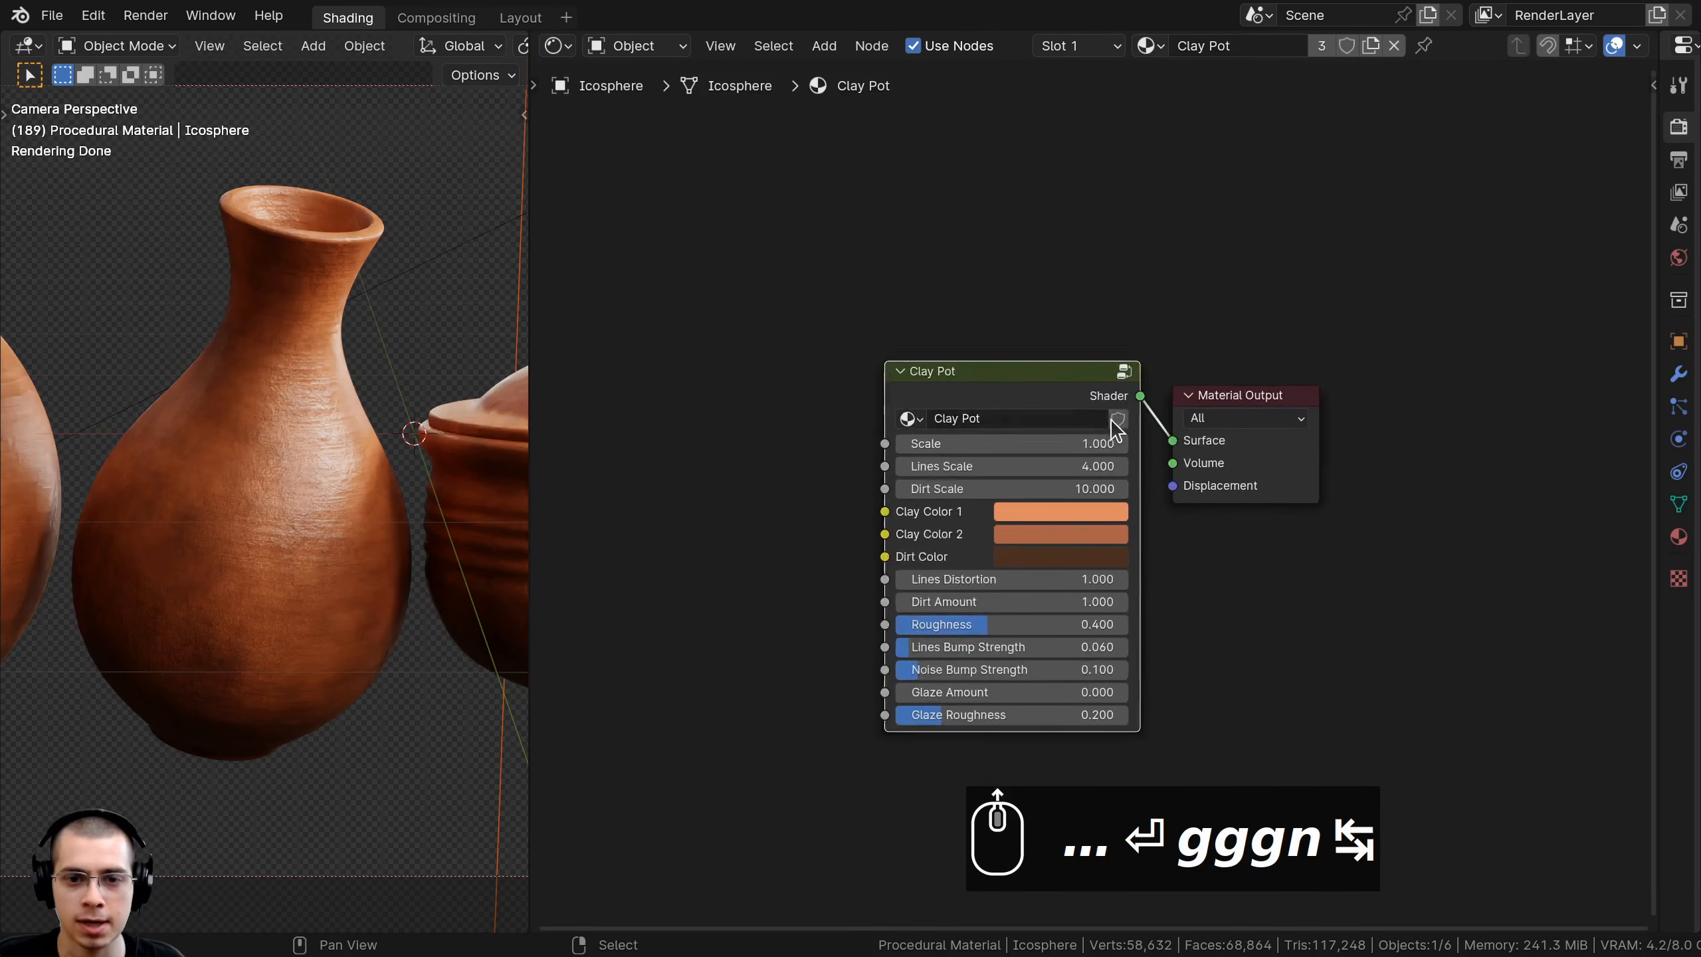
key(a)
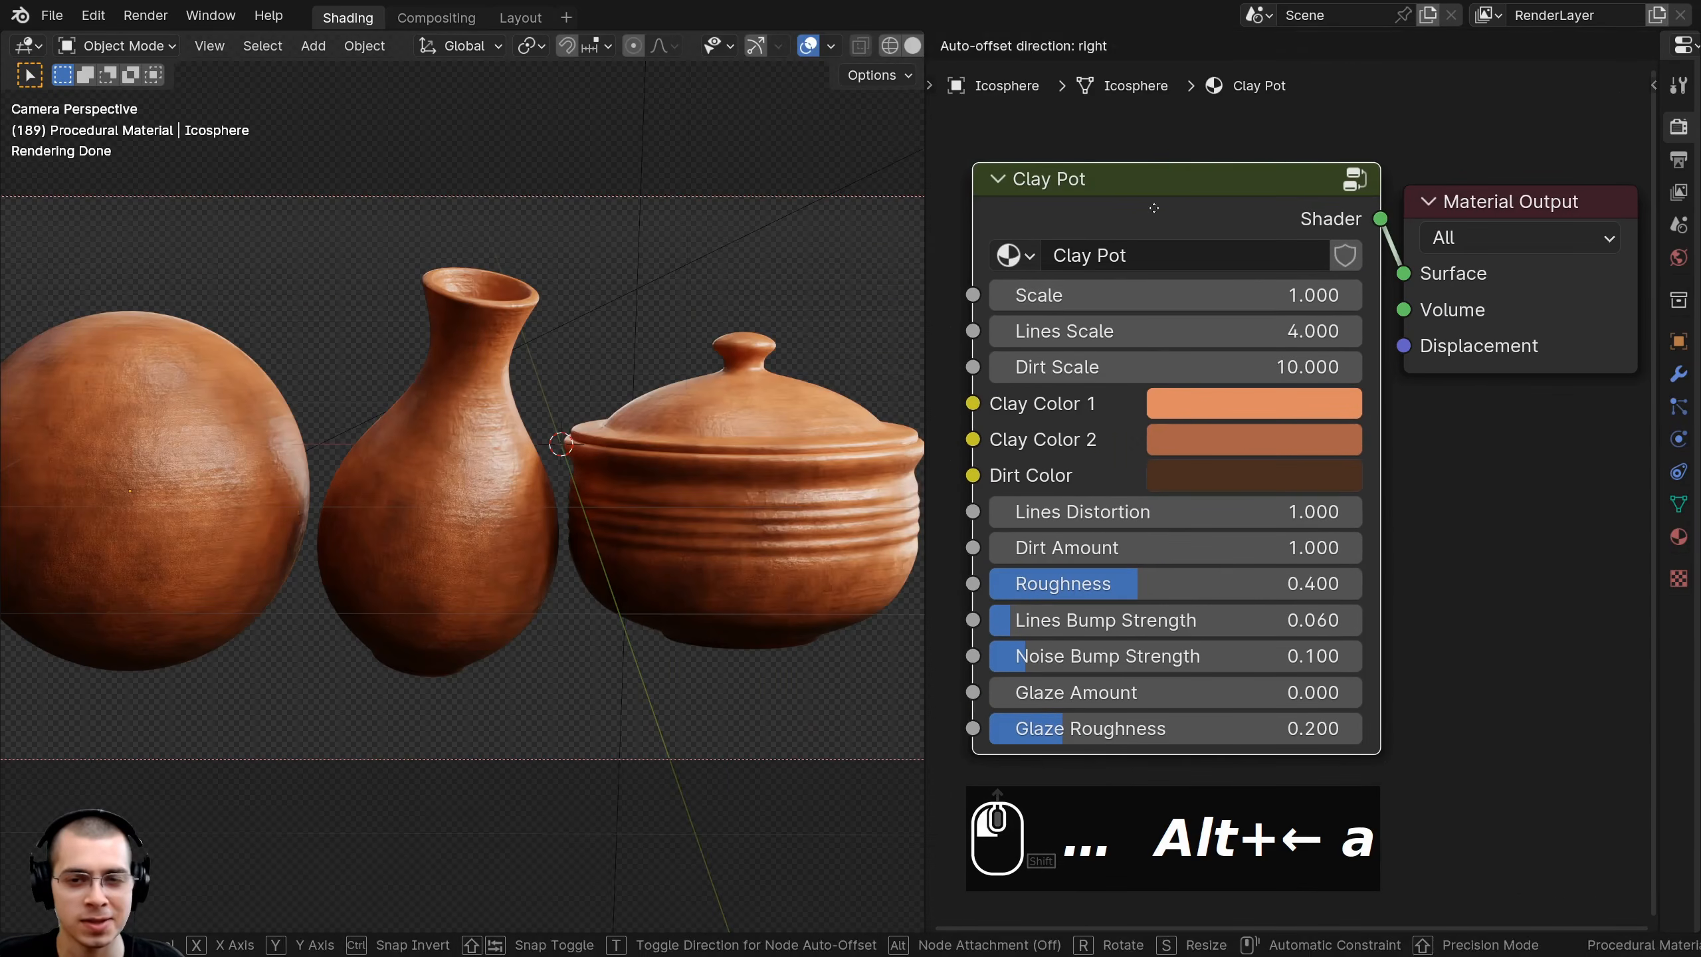
- Try different Scale, Lines Scale and Dirt Scale values on the Clay Pot group node
drag(1161, 304, 1140, 374)
right_click(1161, 304)
right_click(1140, 325)
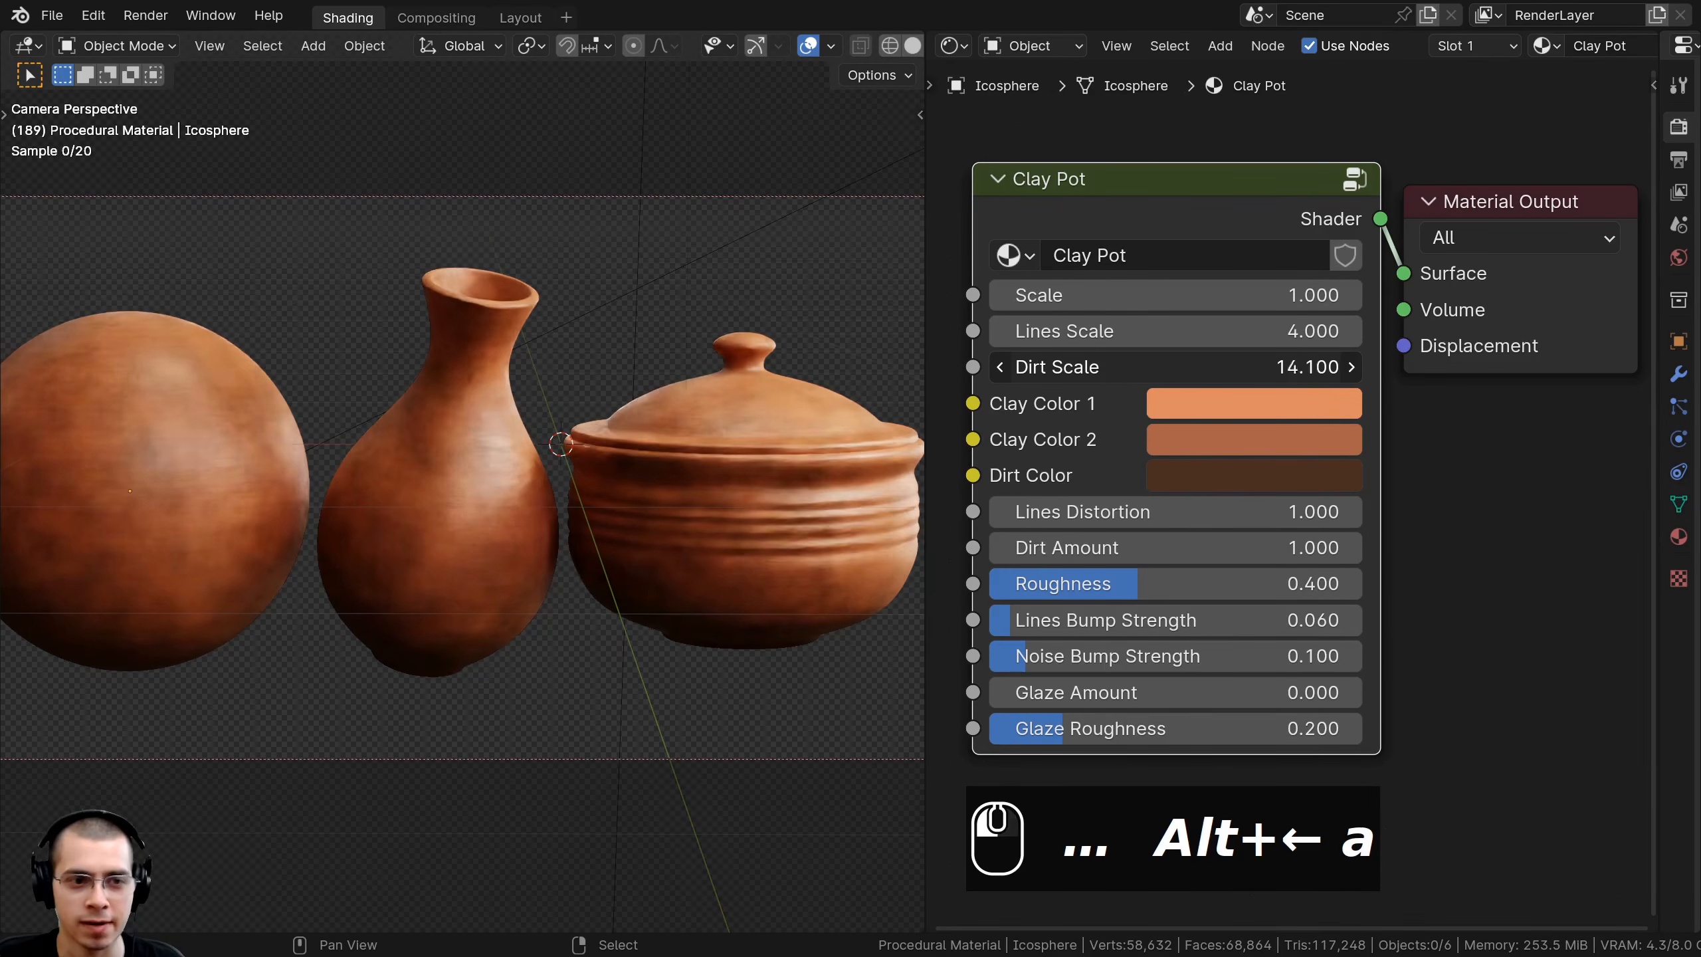
right_click(1139, 374)
- Try other colors for Clay Color 1 and Dirt Color on the Clay Pot group node
click(1223, 403)
click(1311, 406)
drag(1336, 467, 1336, 648)
right_click(1336, 649)
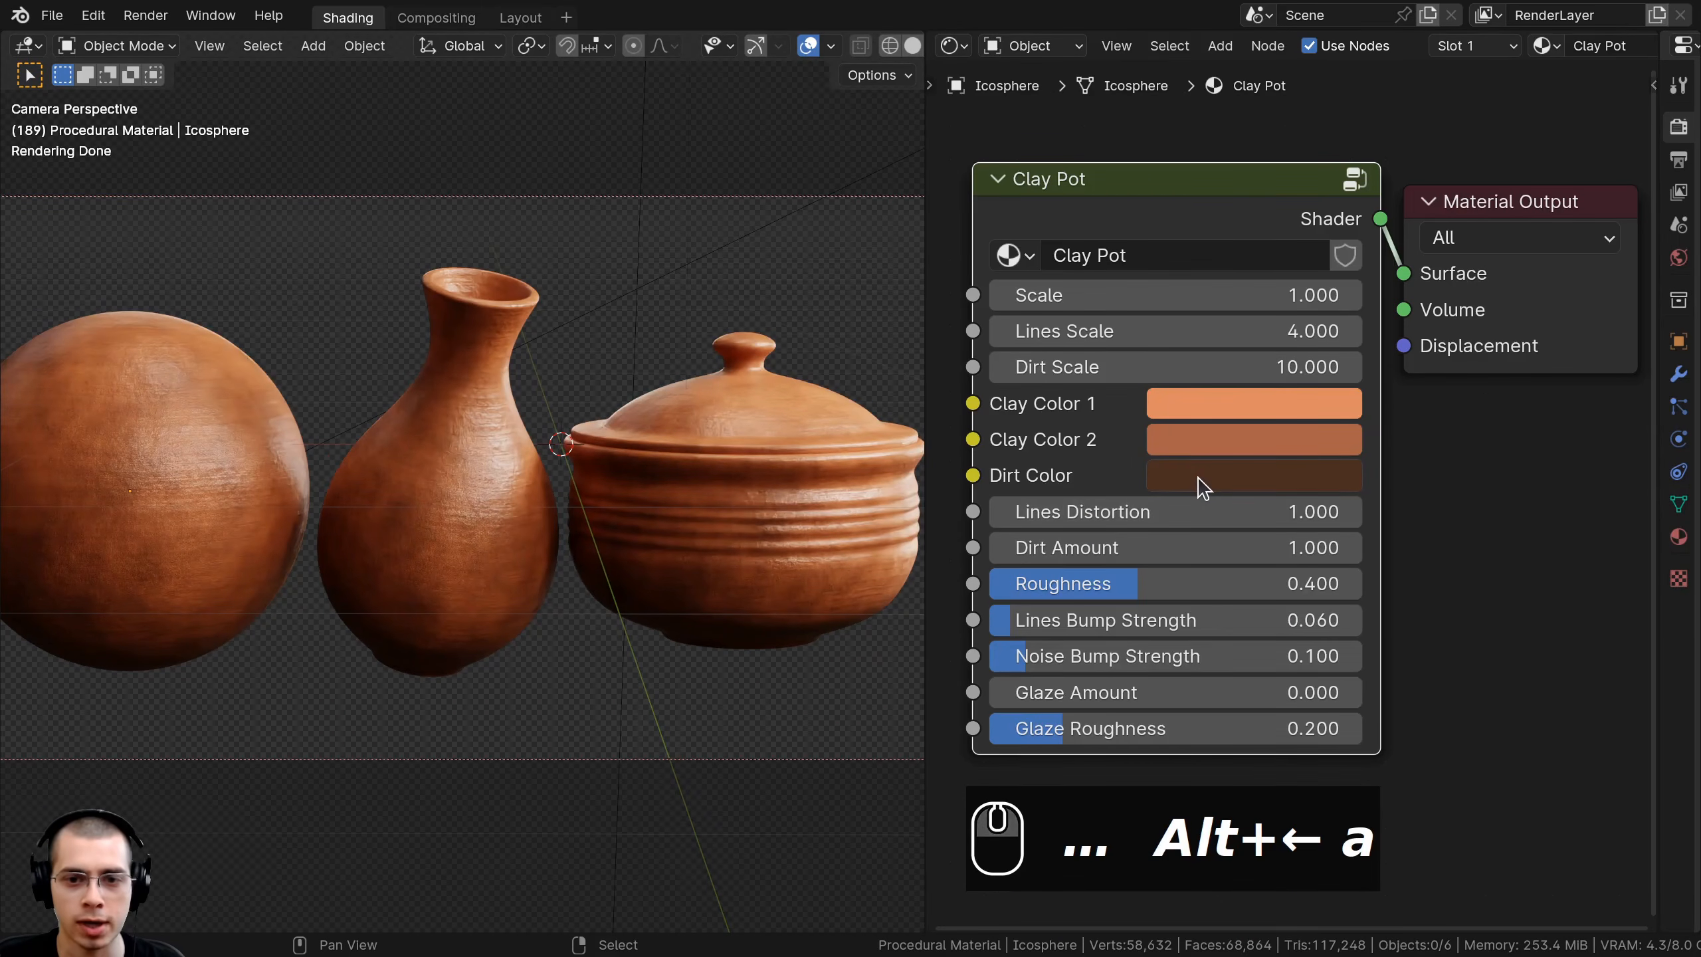
click(1199, 475)
drag(1197, 618, 1121, 481)
right_click(1120, 481)
- Try a Lines Distortion of 0 and different Dirt Amount and Roughness values on the Clay Pot group node
middle_drag(1104, 411, 1105, 337)
drag(1132, 439, 1198, 440)
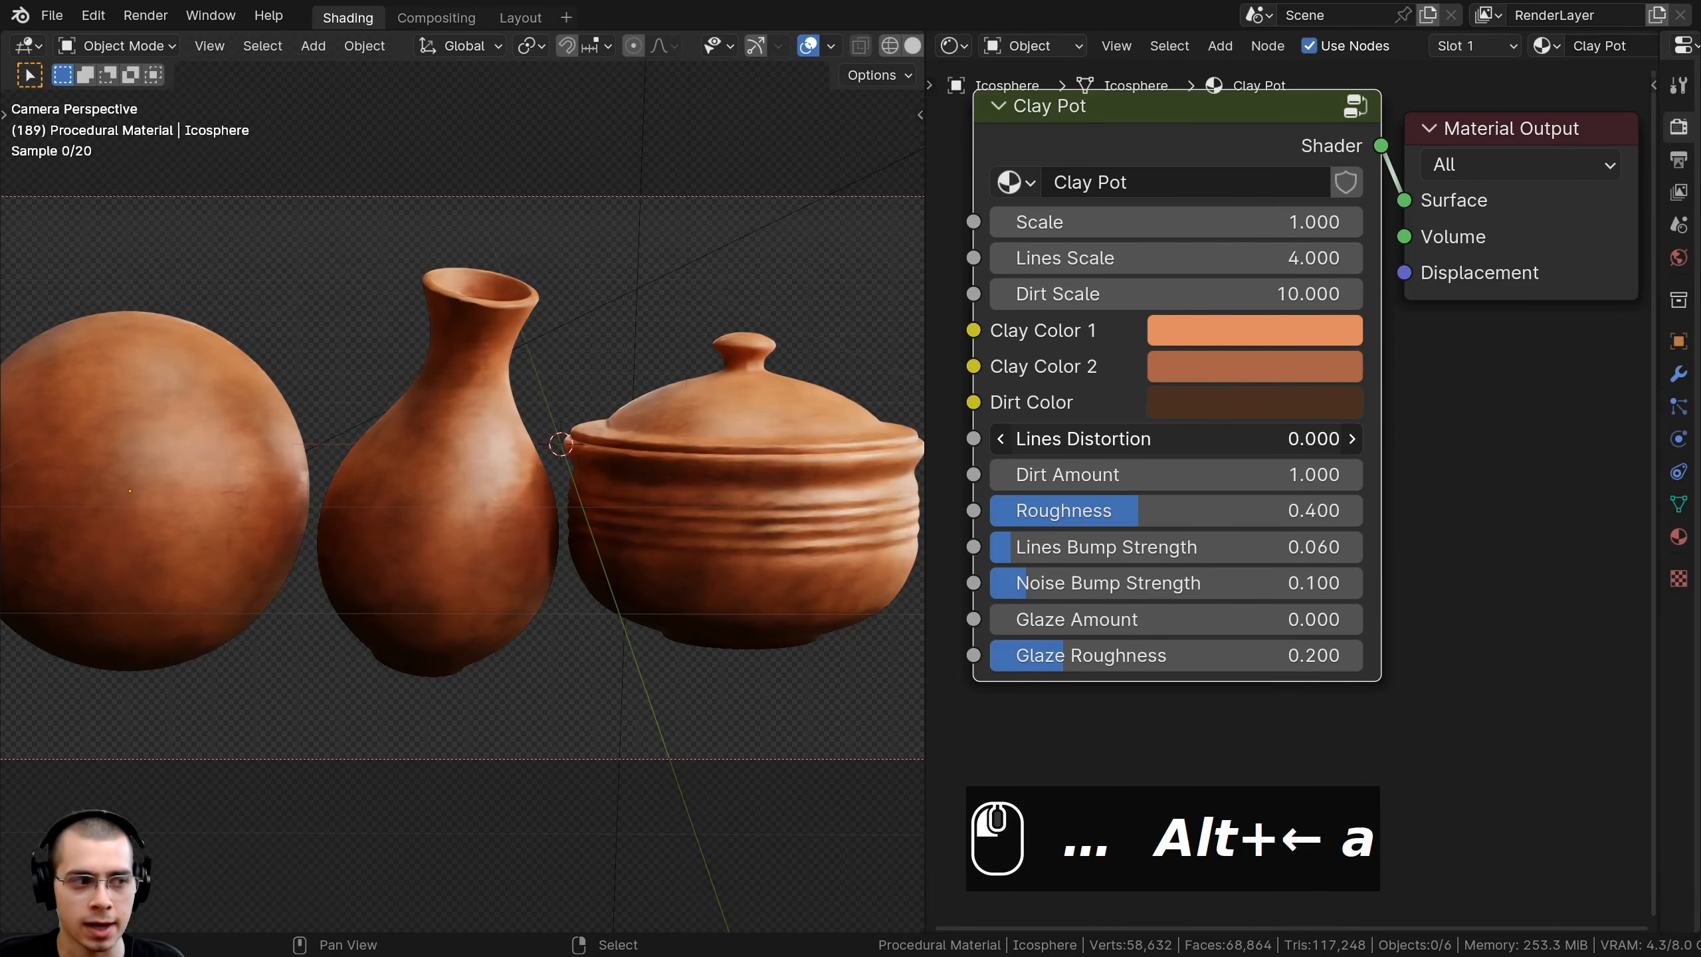
right_click(1109, 440)
drag(1099, 481, 943, 510)
right_click(1099, 482)
right_click(1042, 515)
- Try different bump strengths, a Glaze Amount of 1 and varied Glaze Roughness, inspecting the vase's surface up close
middle_drag(1062, 555, 1064, 487)
drag(1065, 487, 1374, 544)
right_click(1132, 514)
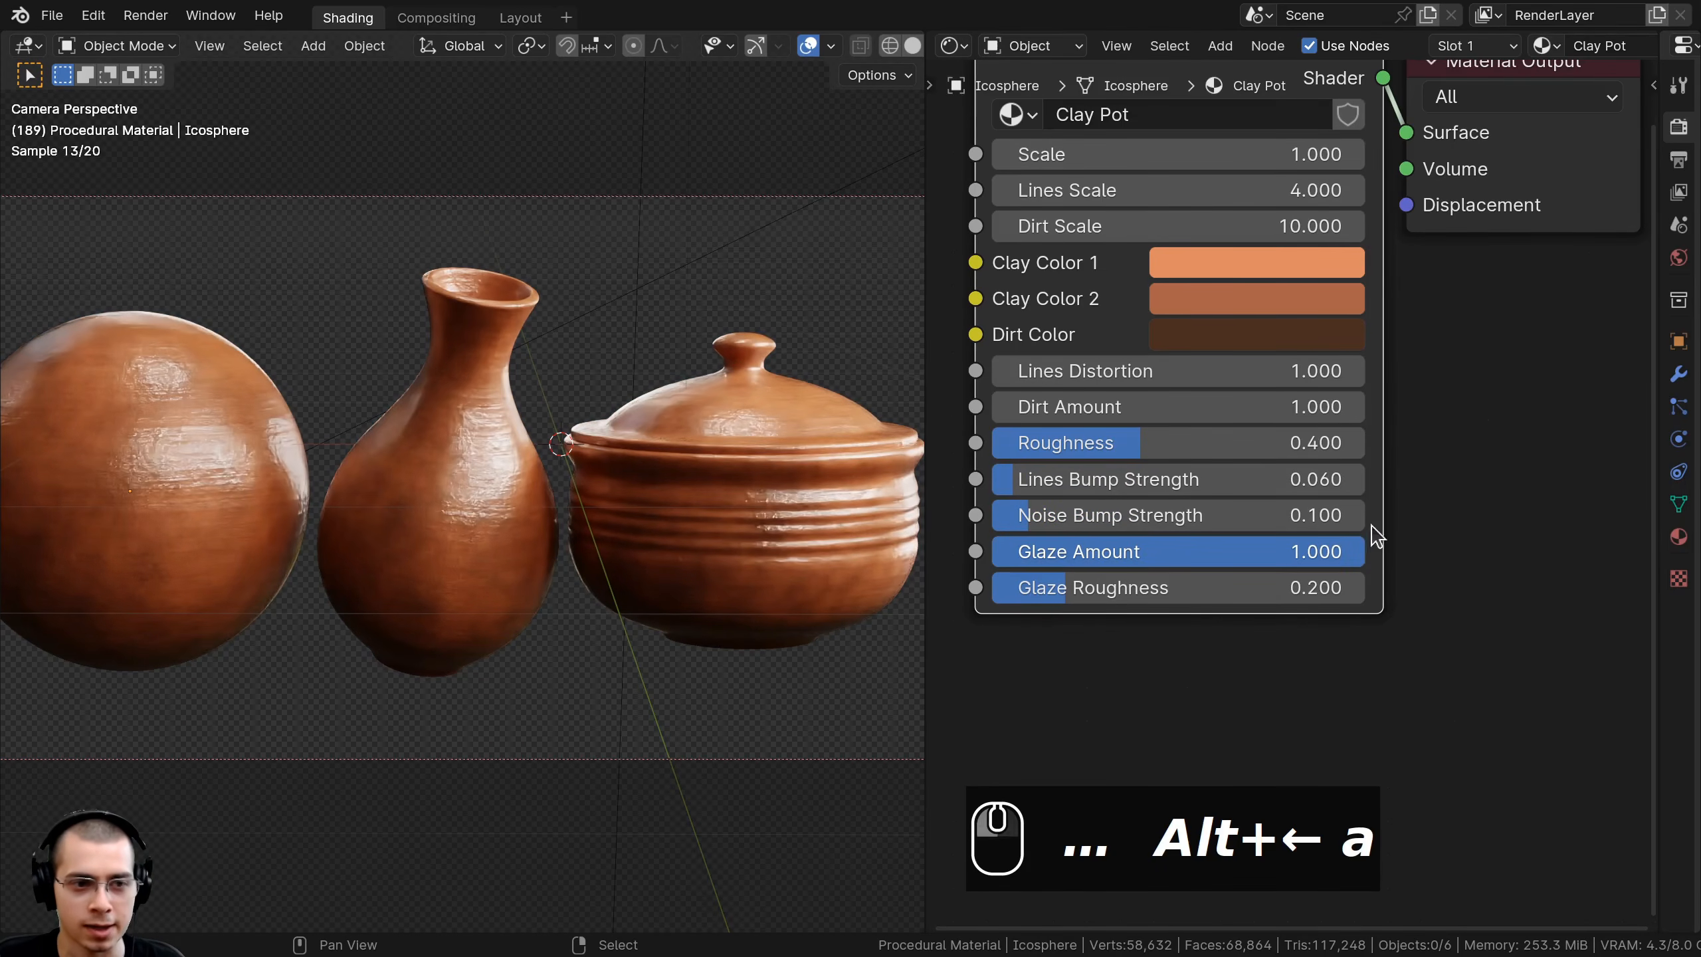
scroll(534, 446, up, 5)
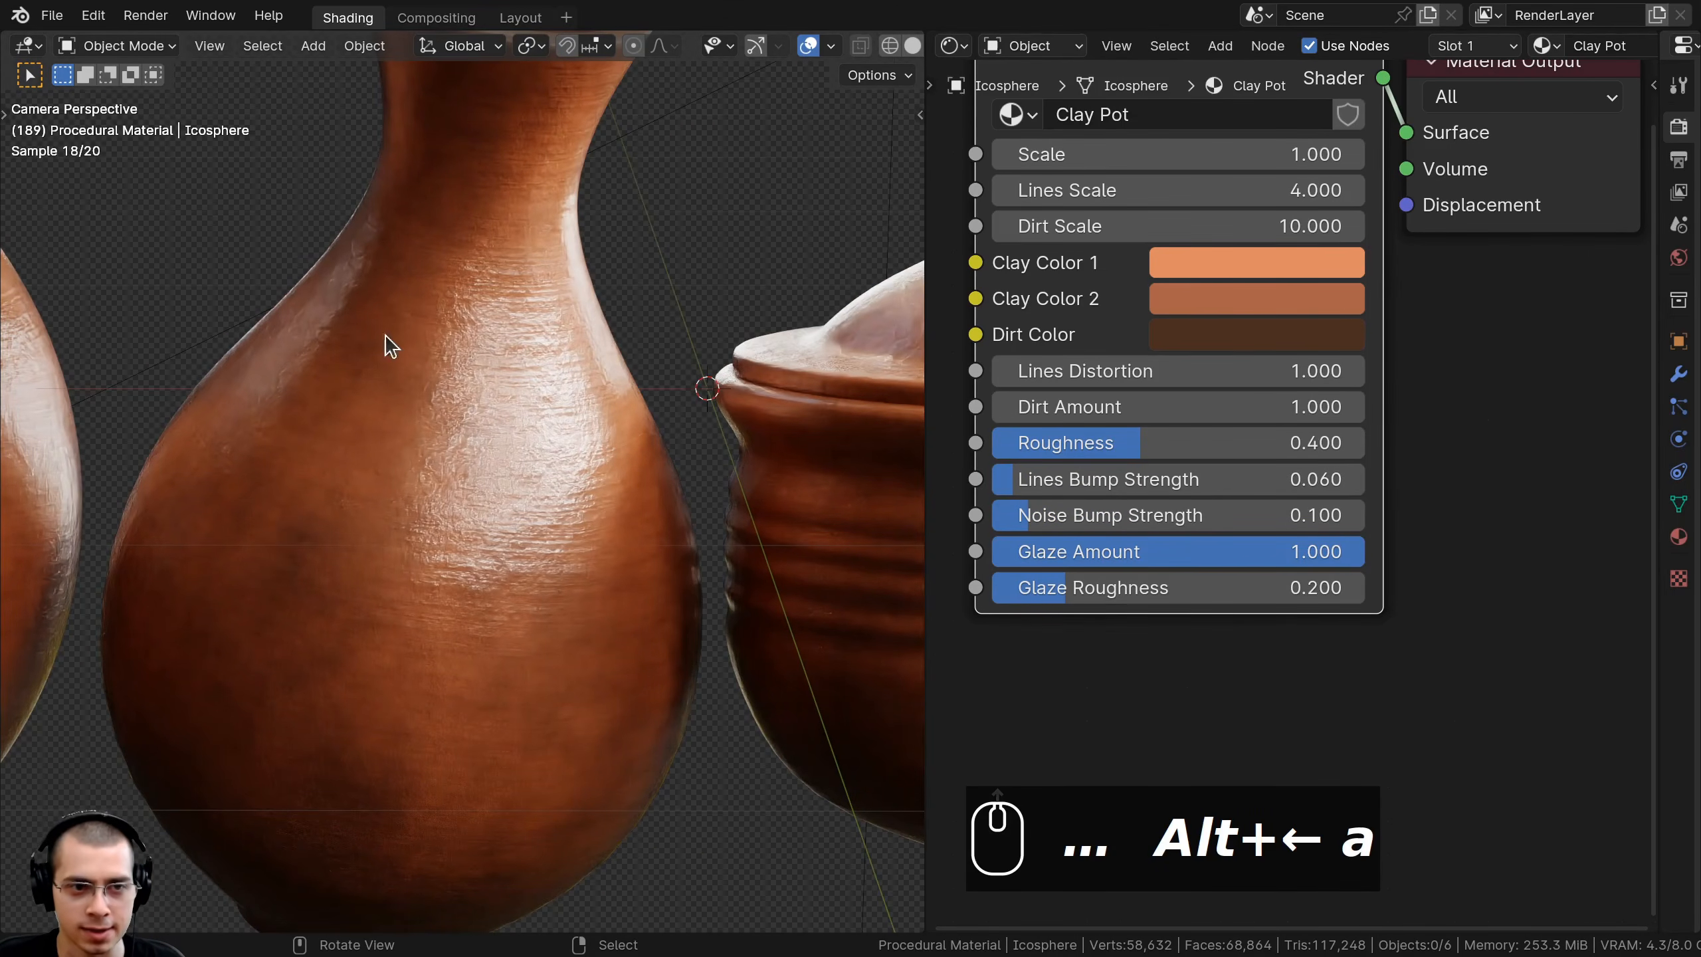
scroll(357, 364, down, 5)
mouse_move(1051, 587)
mouse_down()
mouse_move(1324, 587)
mouse_move(978, 587)
mouse_move(1073, 587)
mouse_up()
right_click(1017, 593)
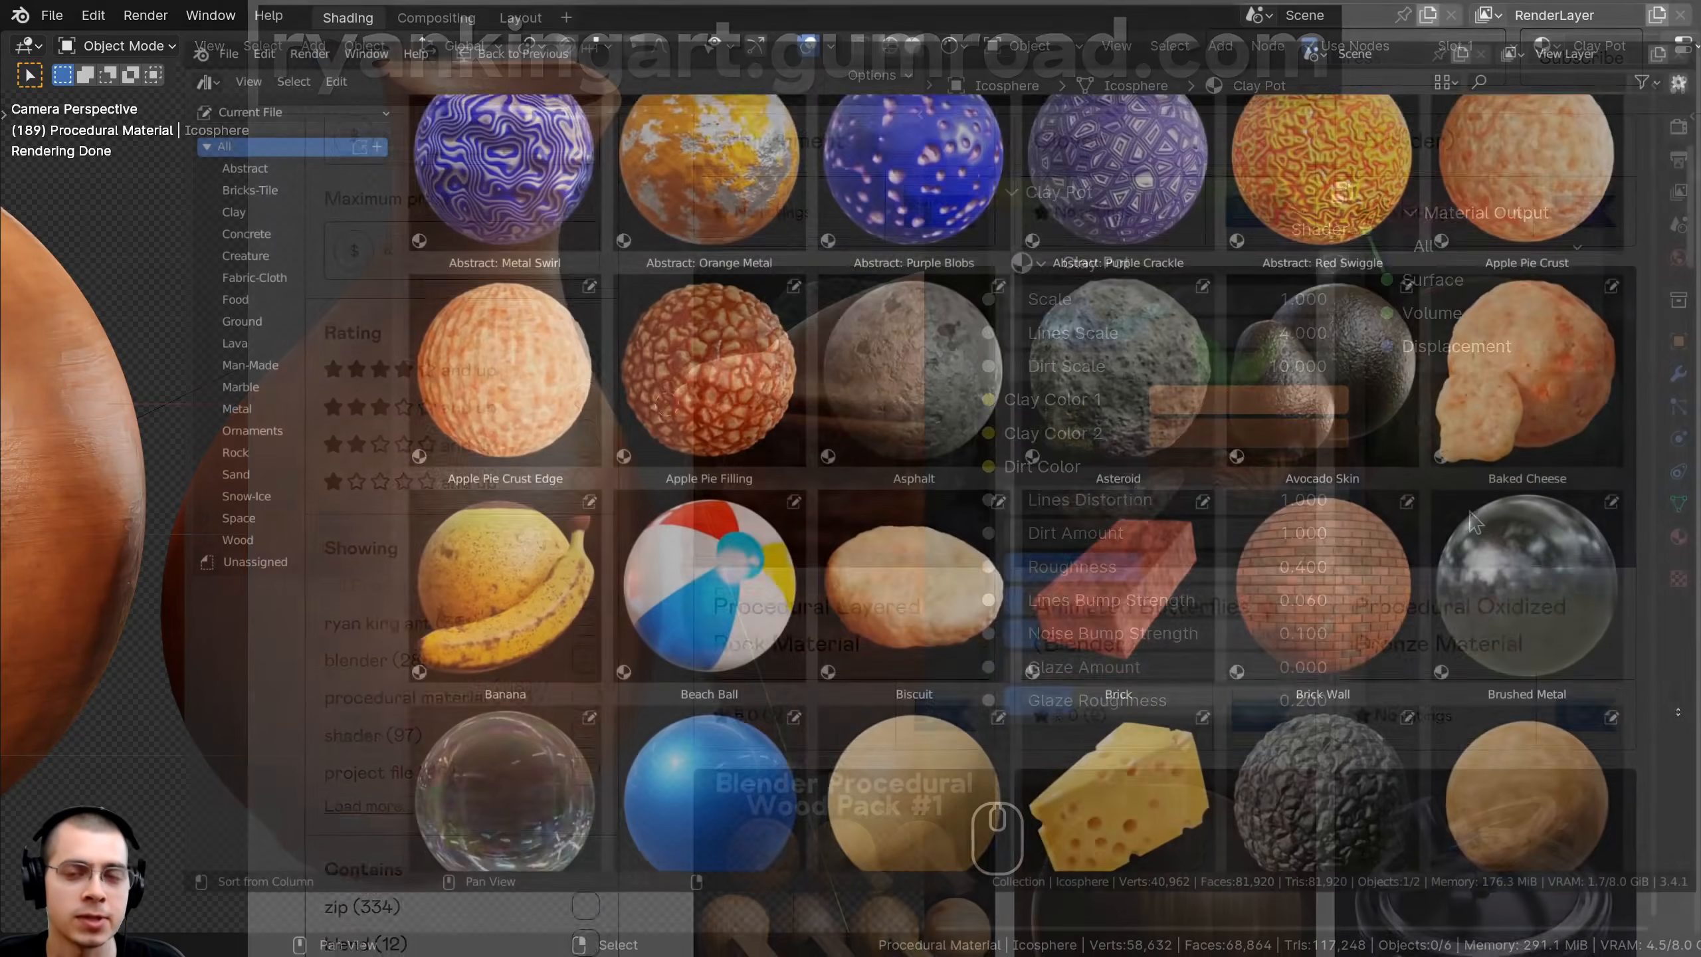
- Browse the procedural materials listed under All in the current file's asset library
scroll(1471, 522, down, 5)
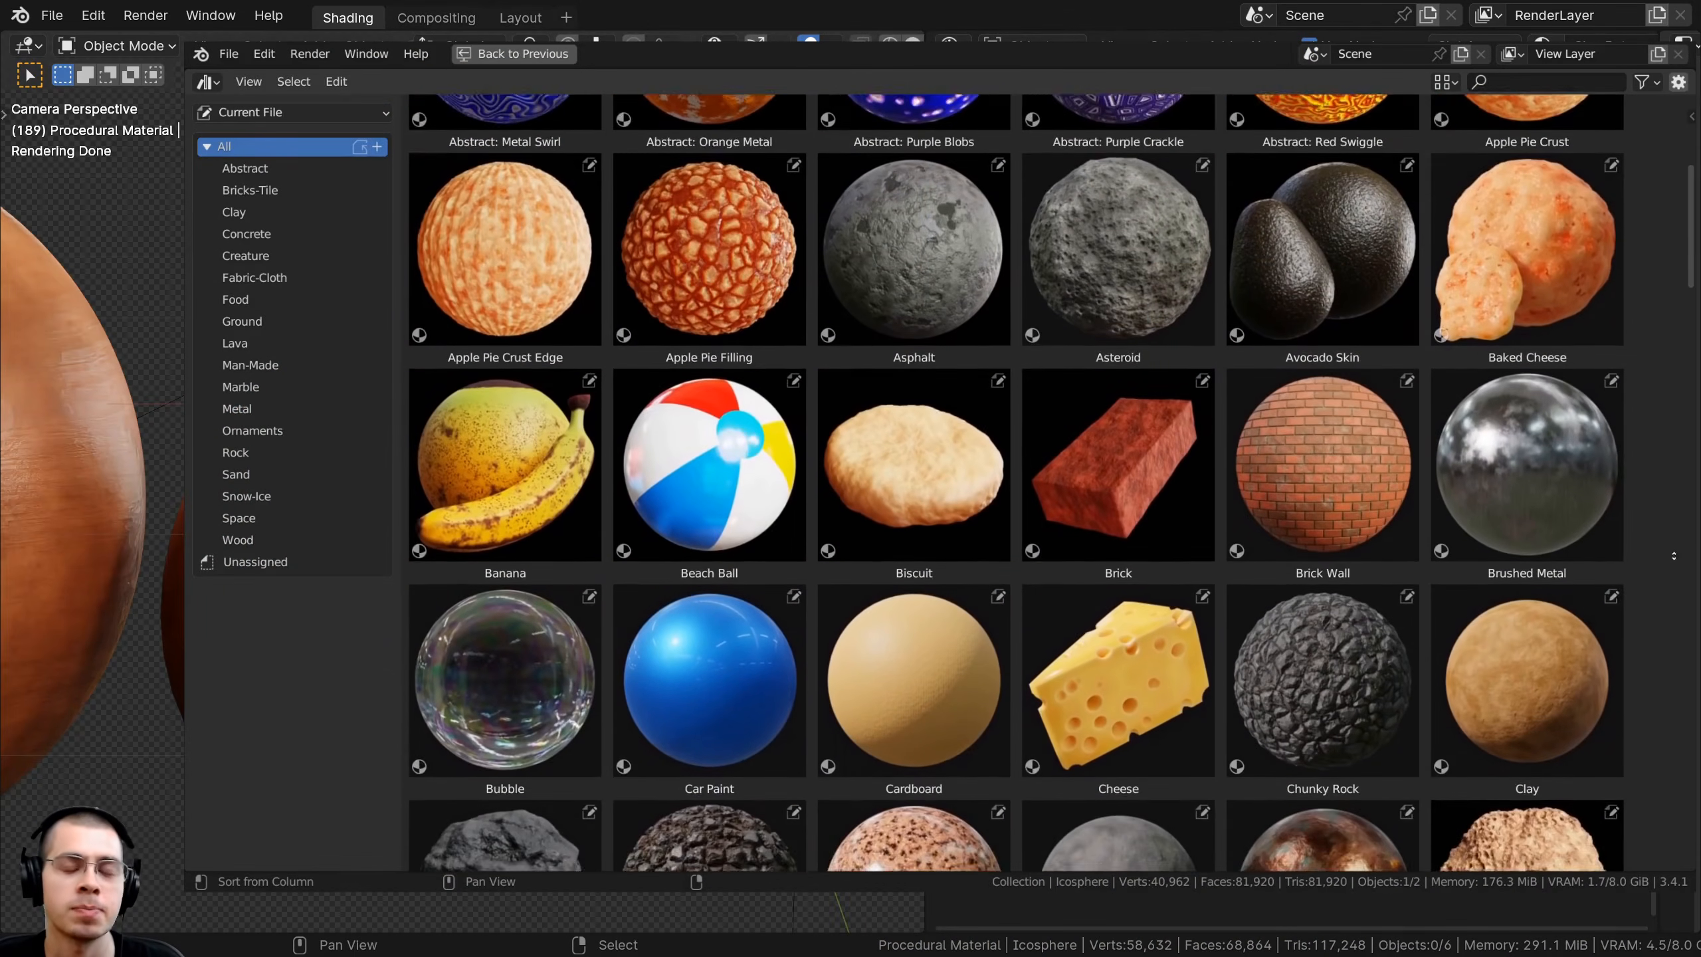
scroll(1016, 483, down, 10)
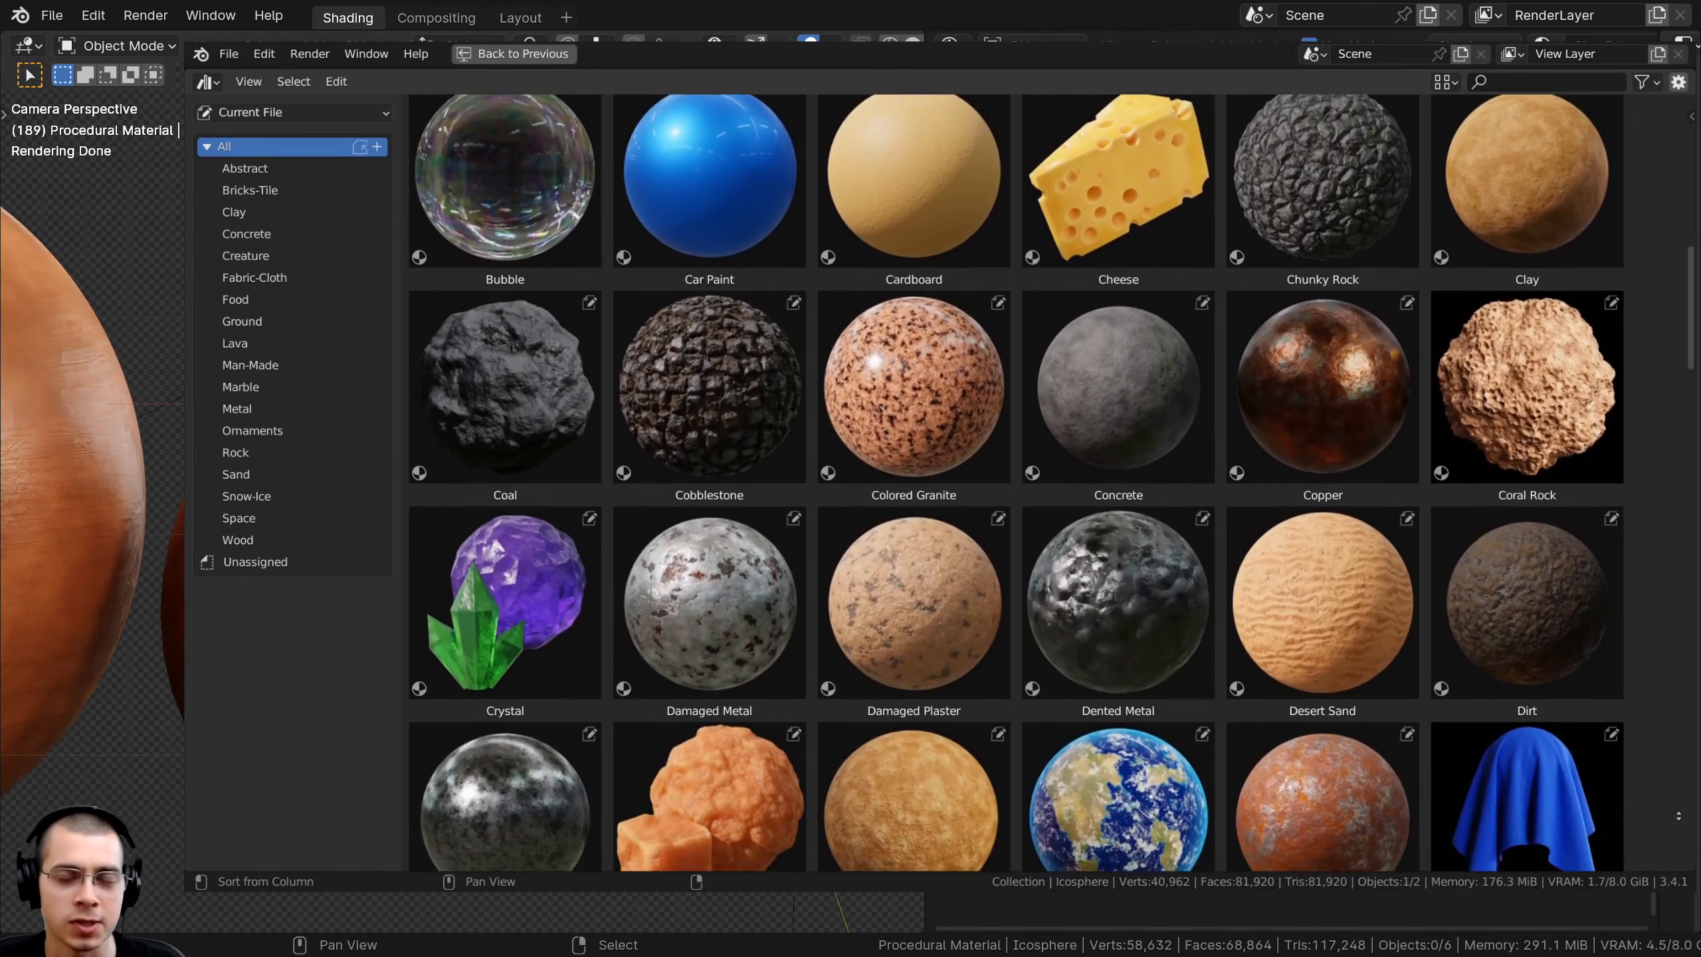
scroll(1016, 482, down, 3)
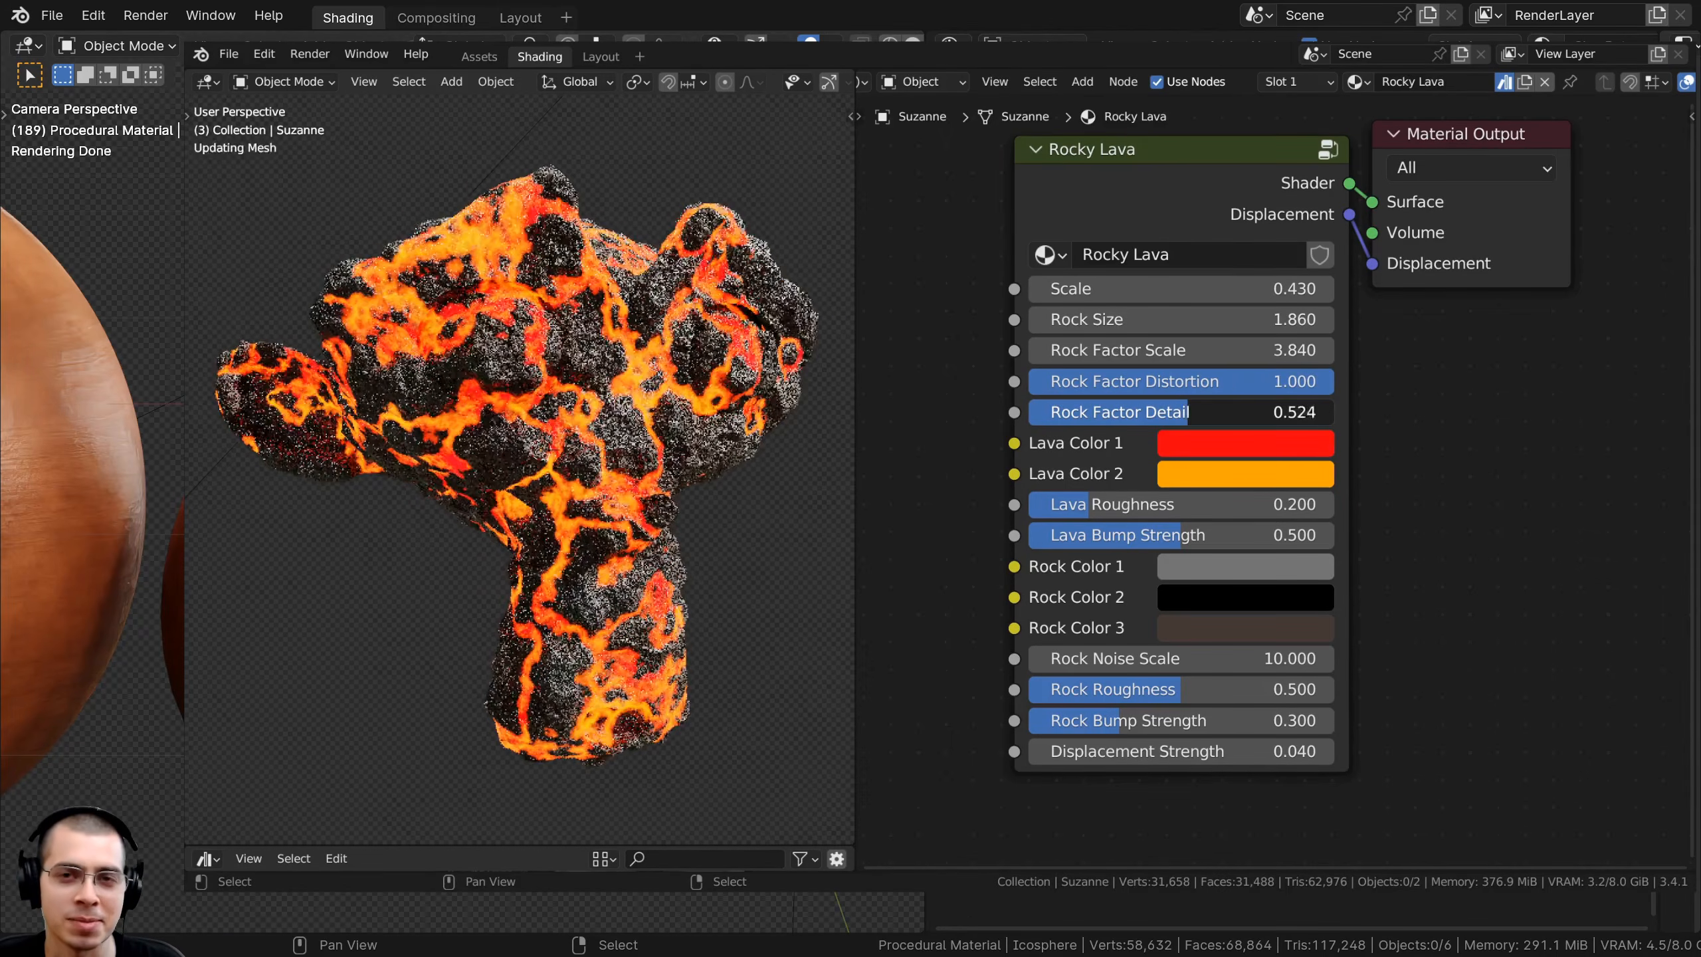
- Adjust Rocky Lava's Rock Factor Detail to about 0.526 and change Lava Color 1 to magenta with a hue of about 0.886
drag(1164, 412, 1189, 412)
click(1245, 443)
drag(1275, 643, 1198, 502)
drag(1285, 472, 1372, 539)
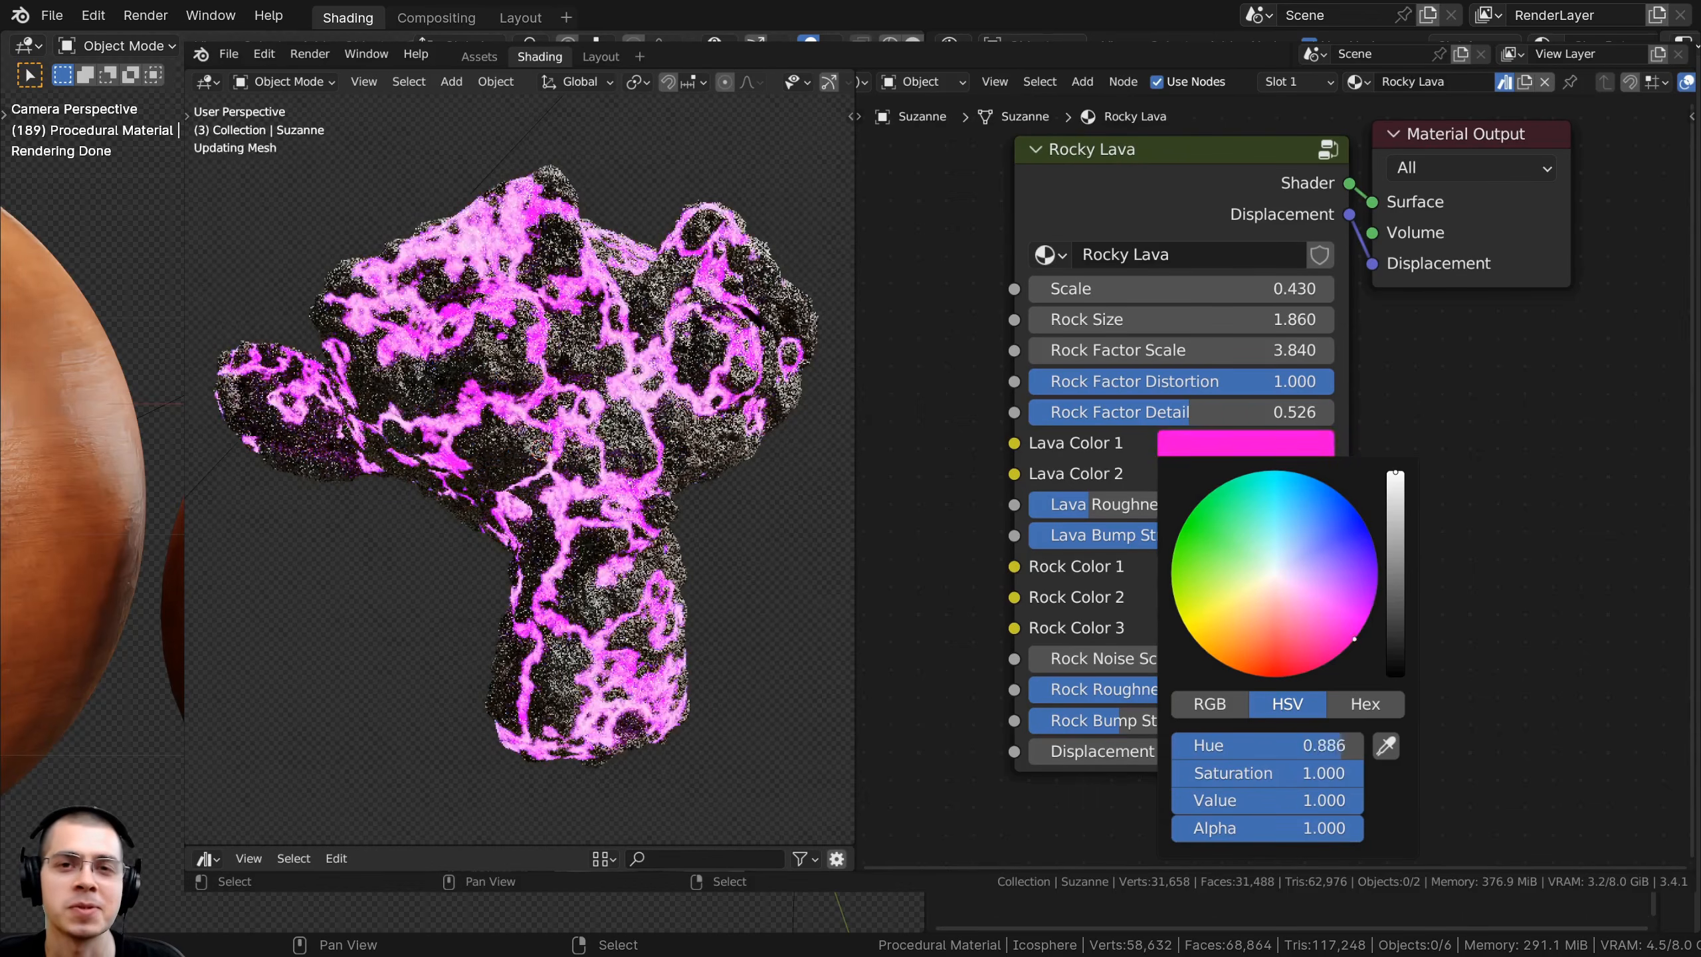